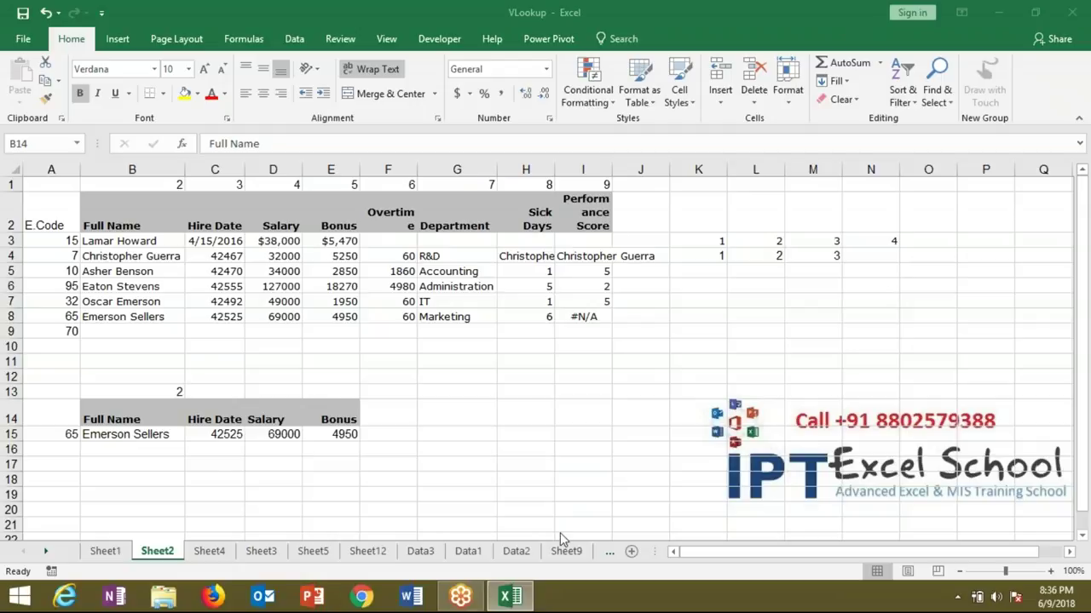
Step: Clear the helper MATCH value in B13 and review the row 5 VLOOKUP formulas
left_click(143, 430)
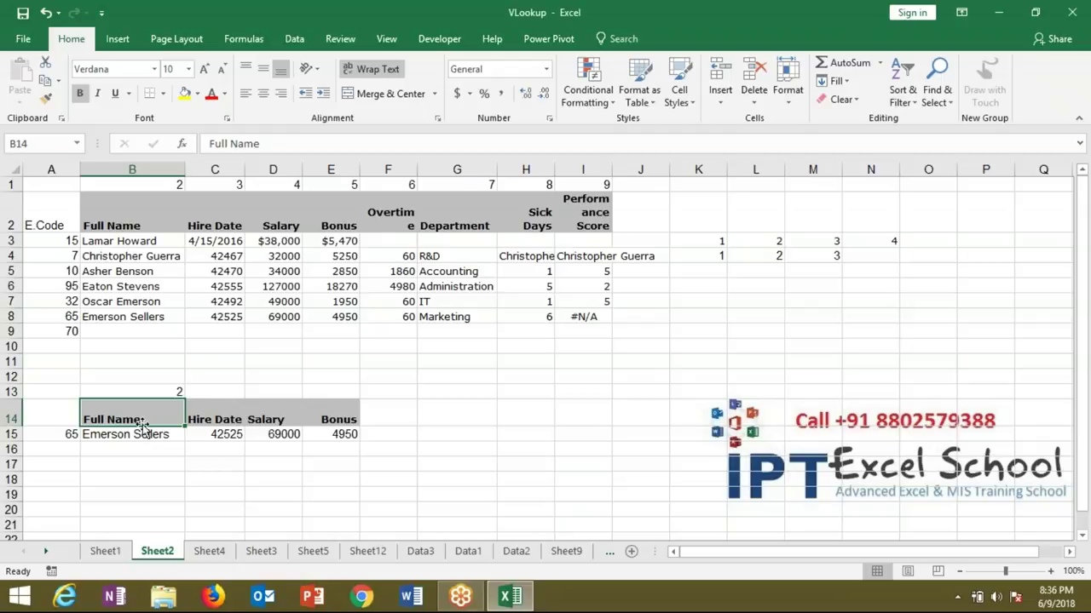
left_click(165, 389)
key("Delete")
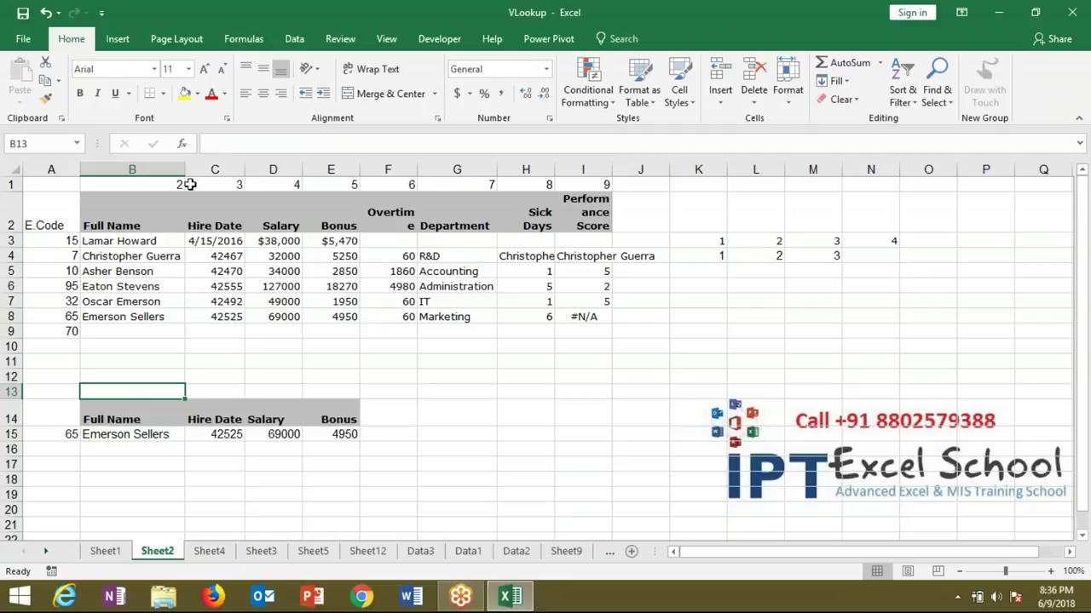
left_click(133, 271)
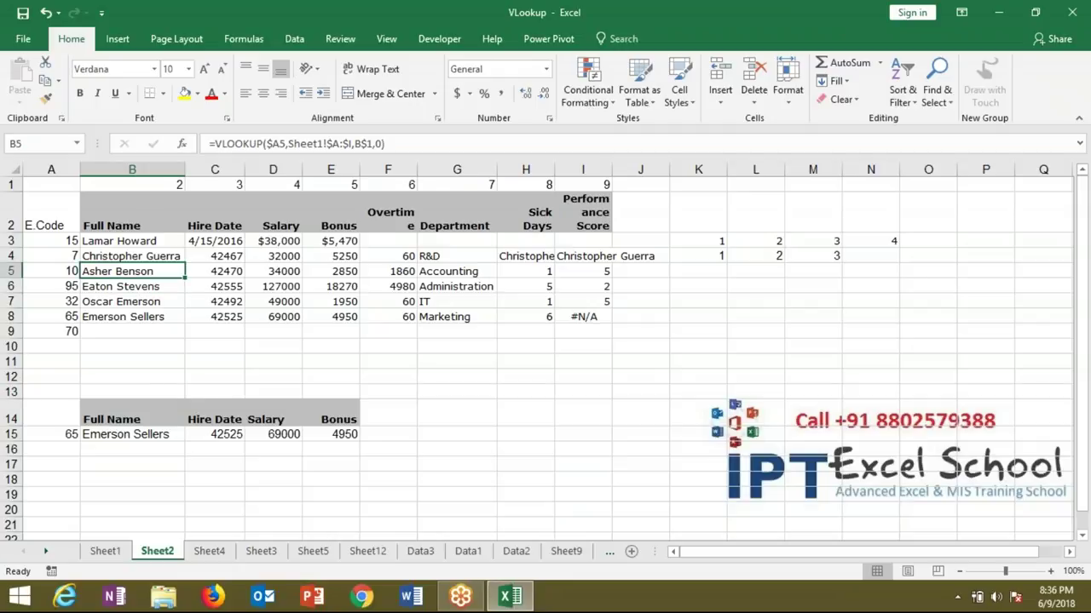
key("Right")
key("Right")
key("Right")
key("Right")
key("Right")
key("Right")
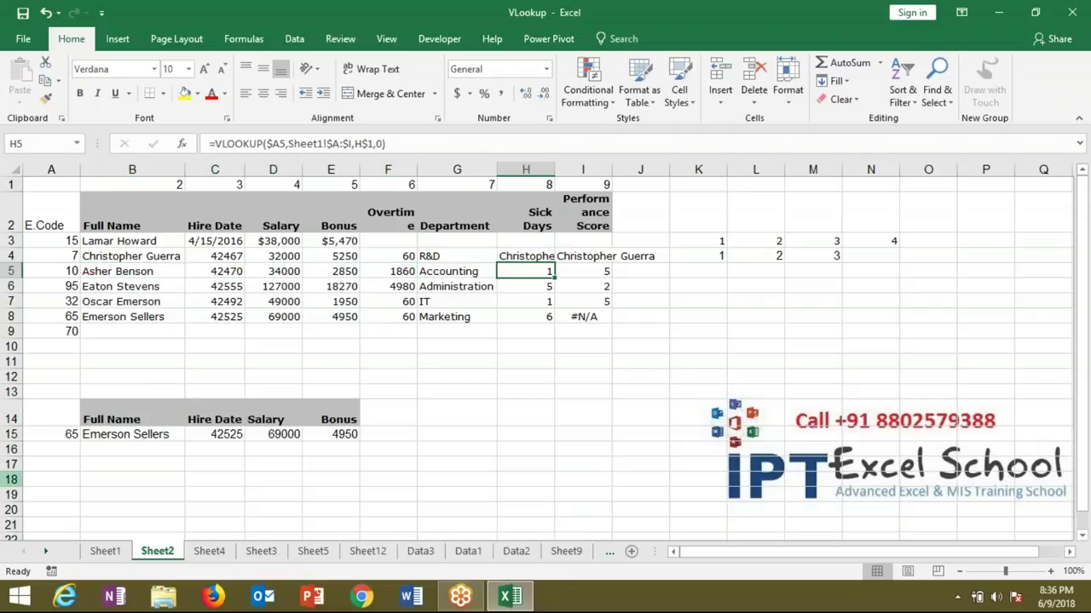
left_click_drag(128, 435, 349, 436)
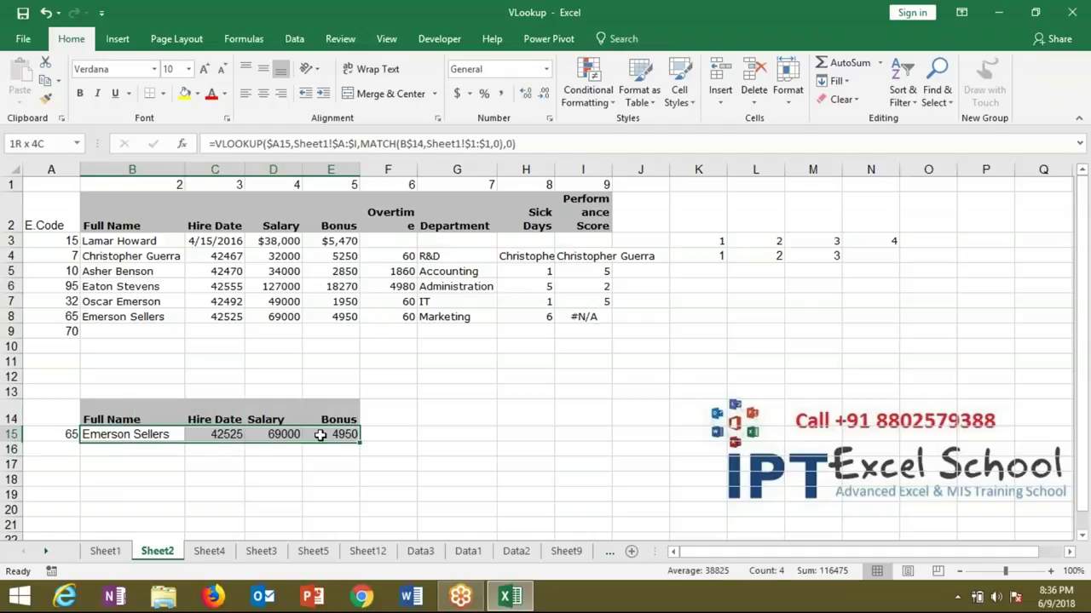
key("Delete")
left_click(146, 413)
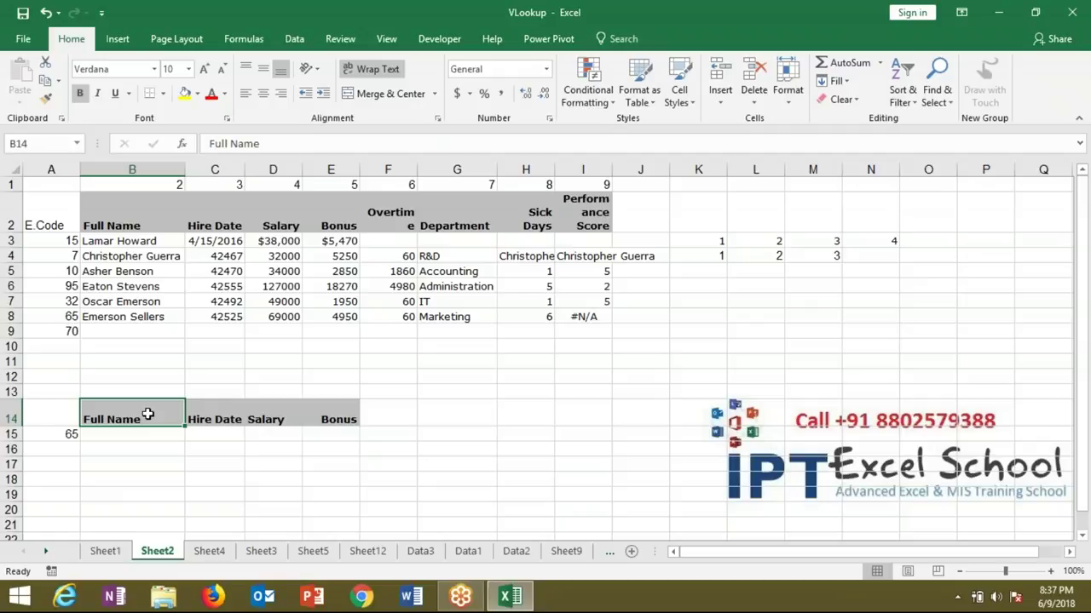
left_click(261, 419)
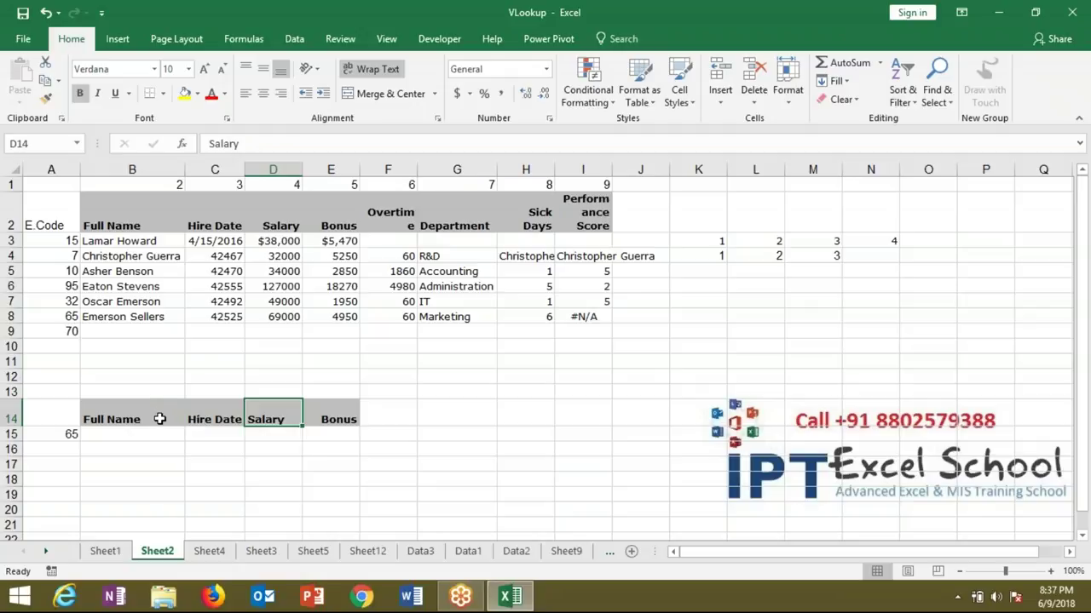
left_click(159, 418)
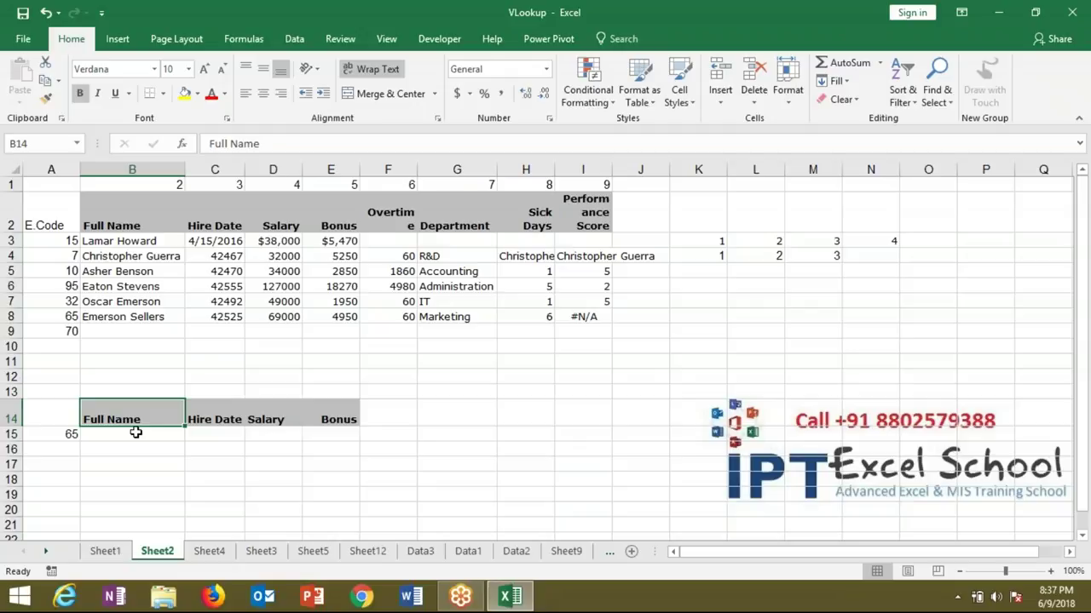
Step: Enter =MATCH(B14,Sheet1!1:1,0) in B13 to find the Full Name column
key("Up")
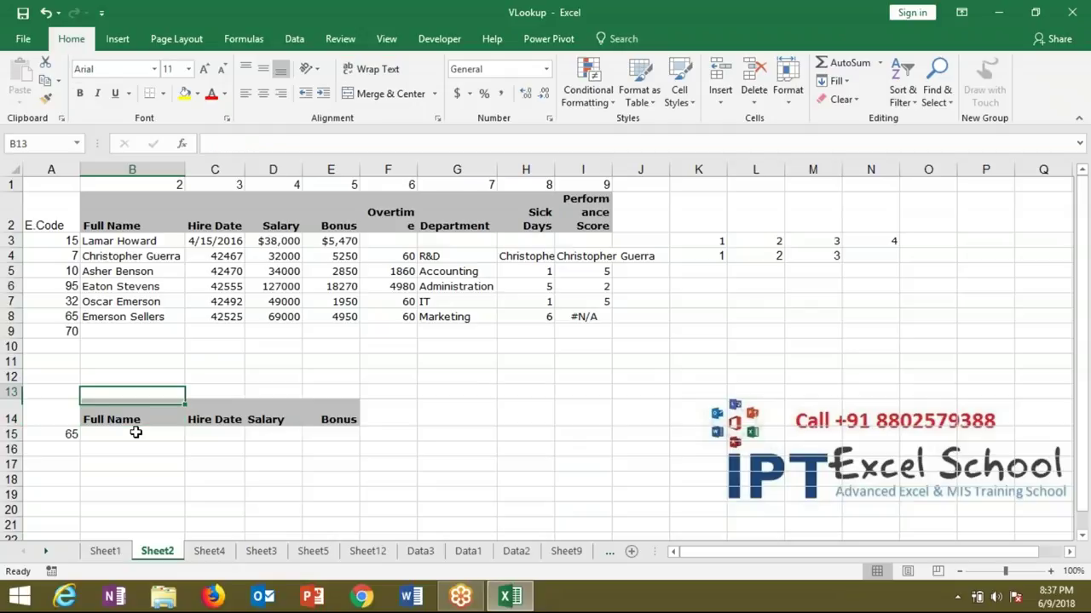
type("=")
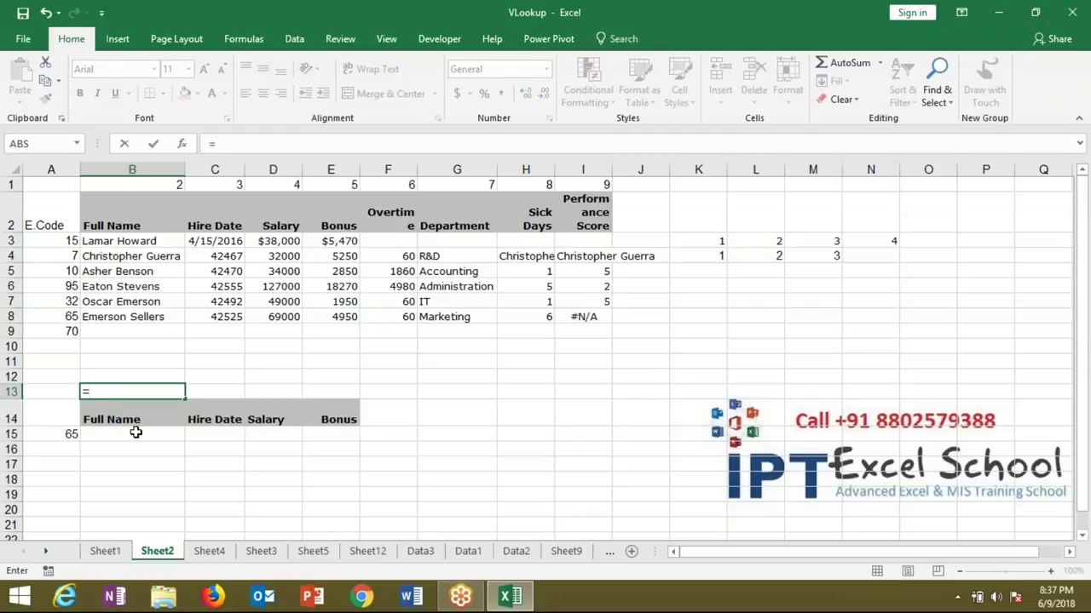
type("m")
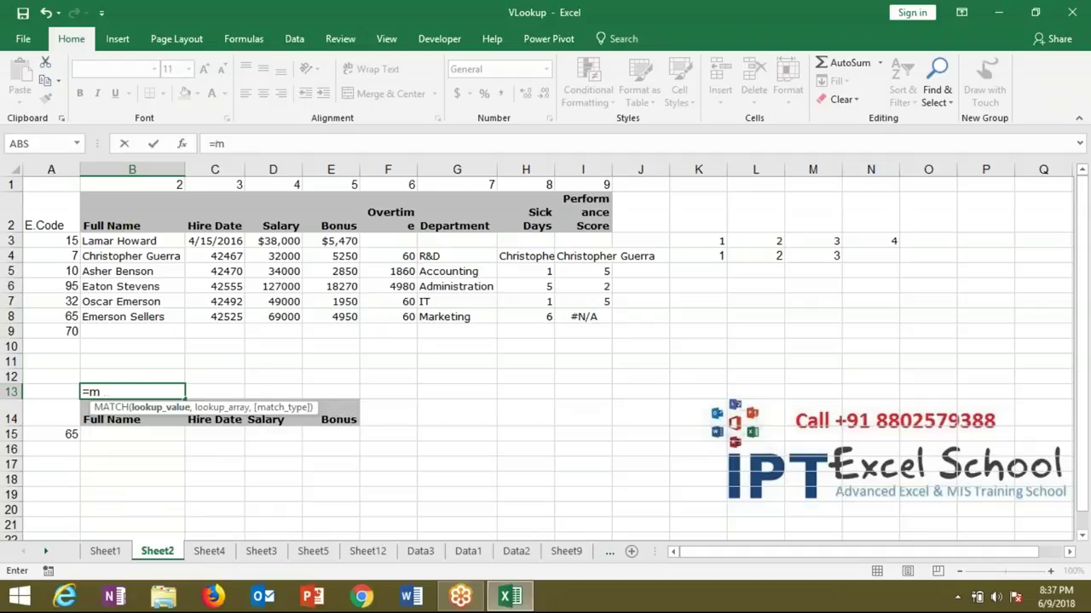
key("Tab")
key("Down")
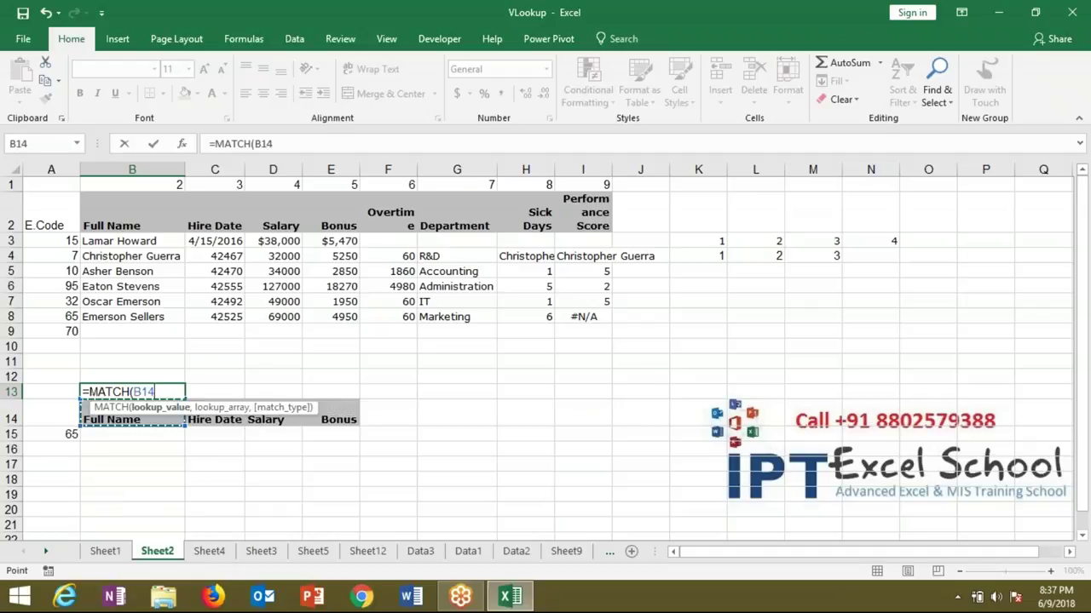
type(",")
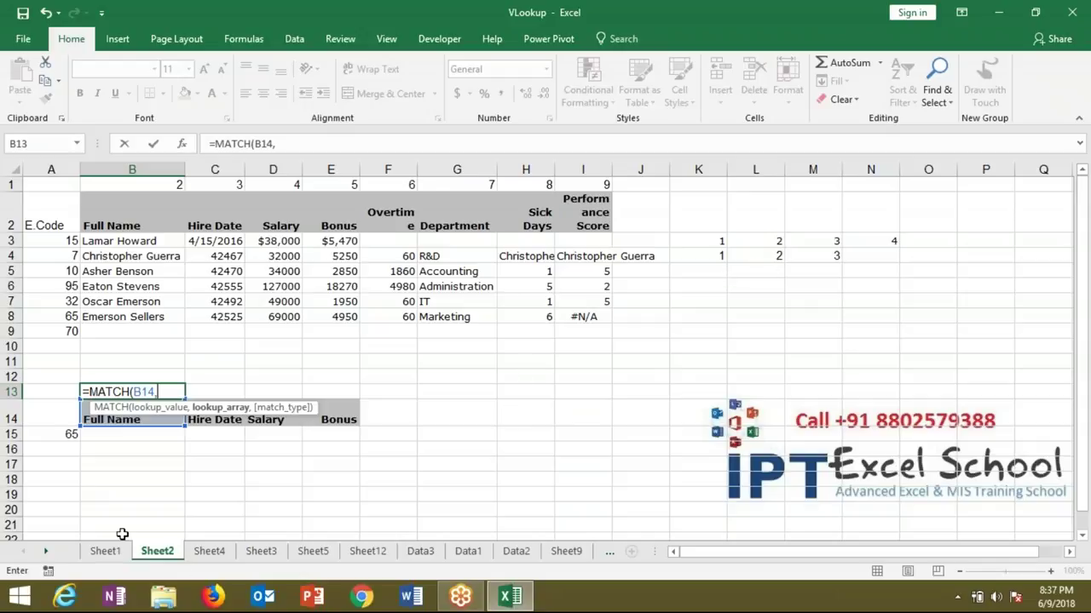
left_click(105, 552)
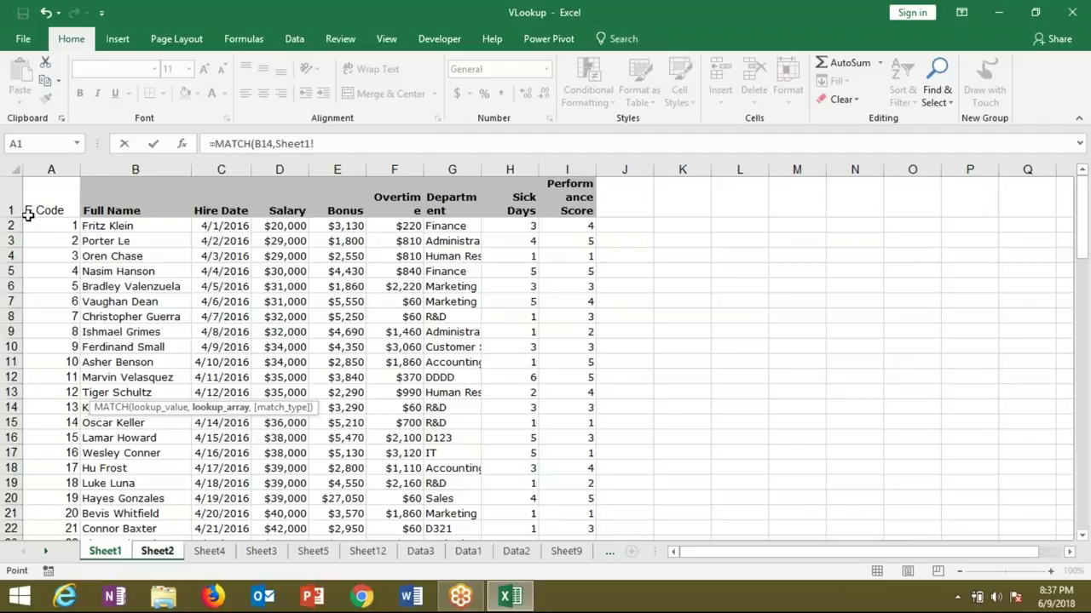
left_click(12, 210)
type(",0")
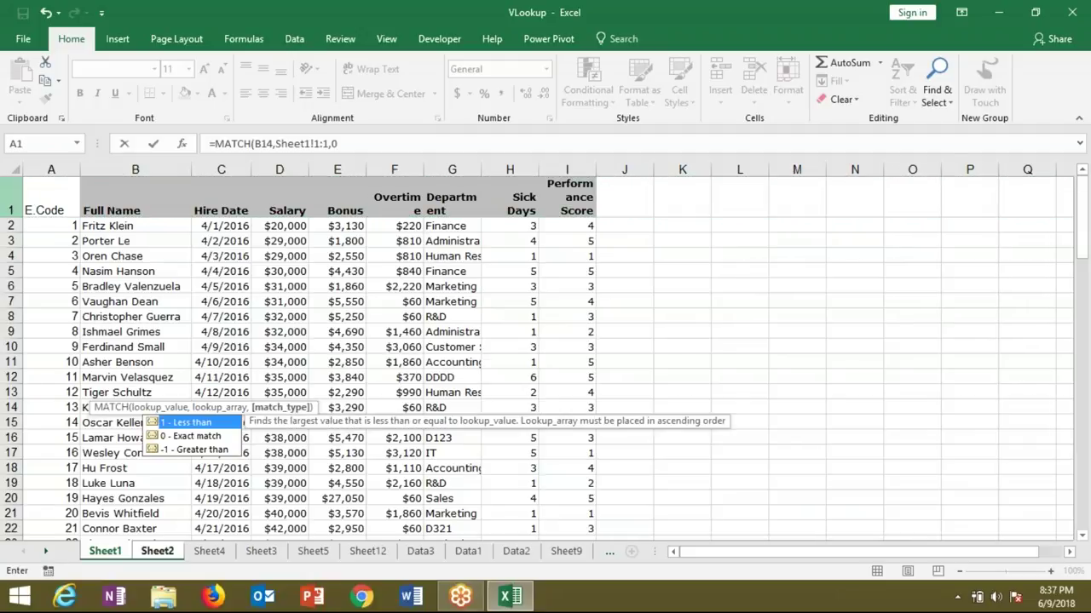
key("Return")
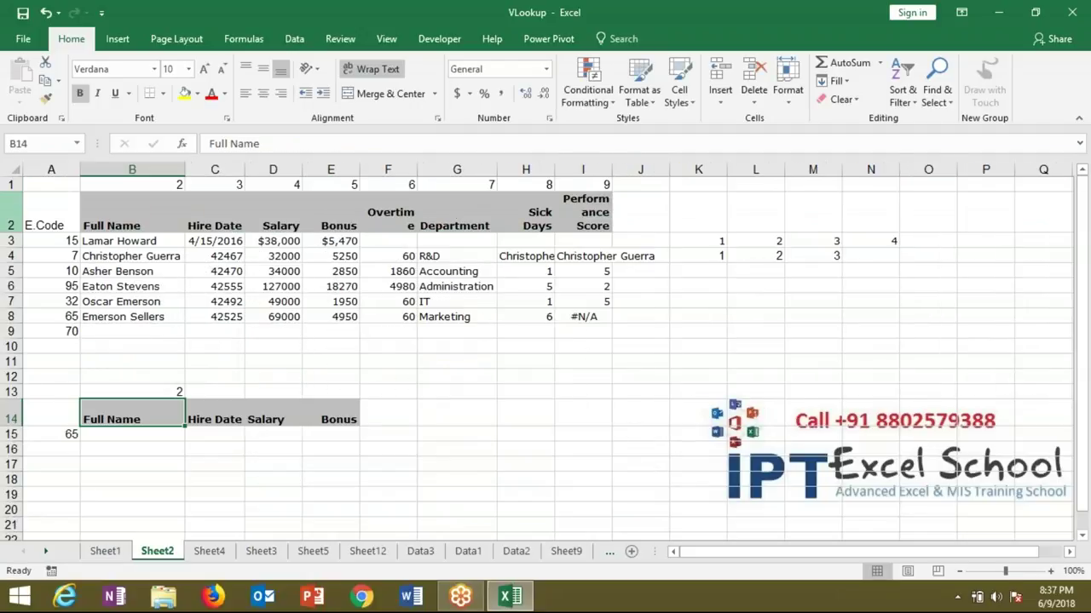
key("Up")
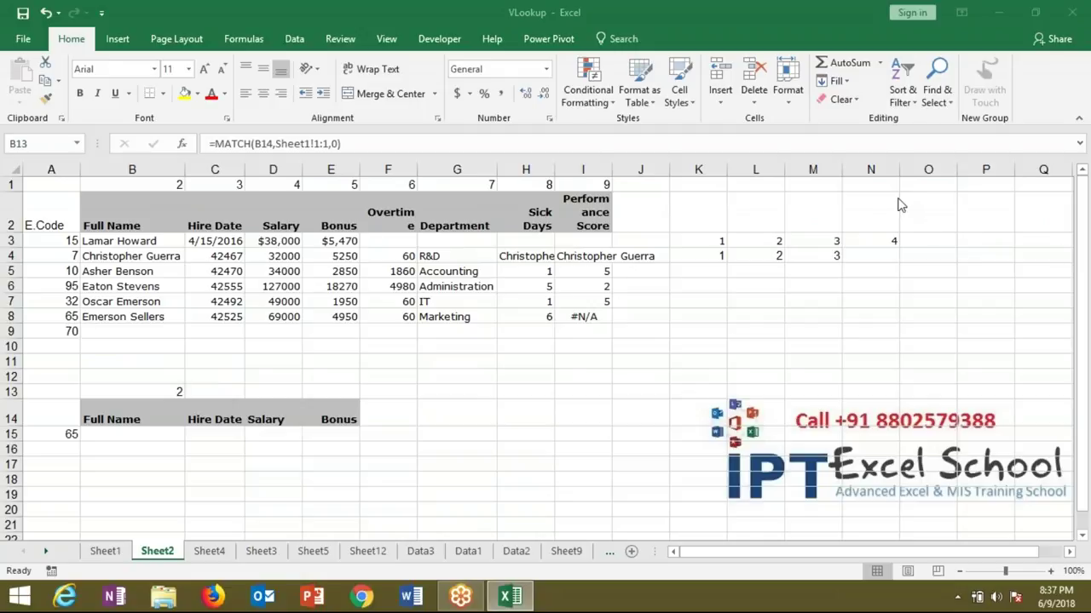
Step: Confirm Full Name is Sheet1's B1 header, then return to Sheet2's empty B15
left_click(105, 551)
left_click(48, 211)
left_click(114, 213)
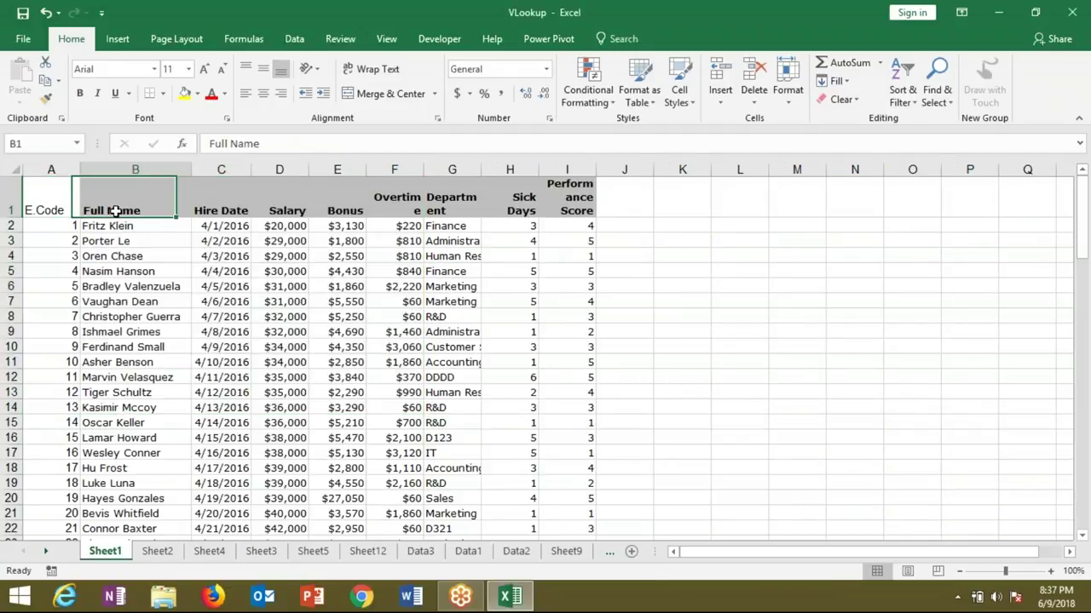
left_click(161, 554)
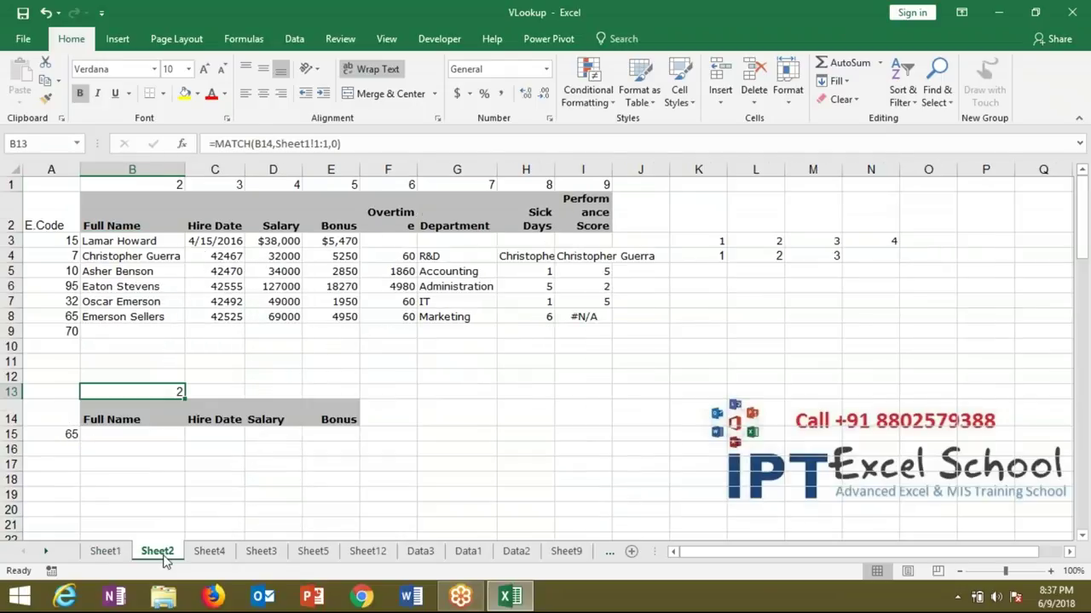
left_click(164, 433)
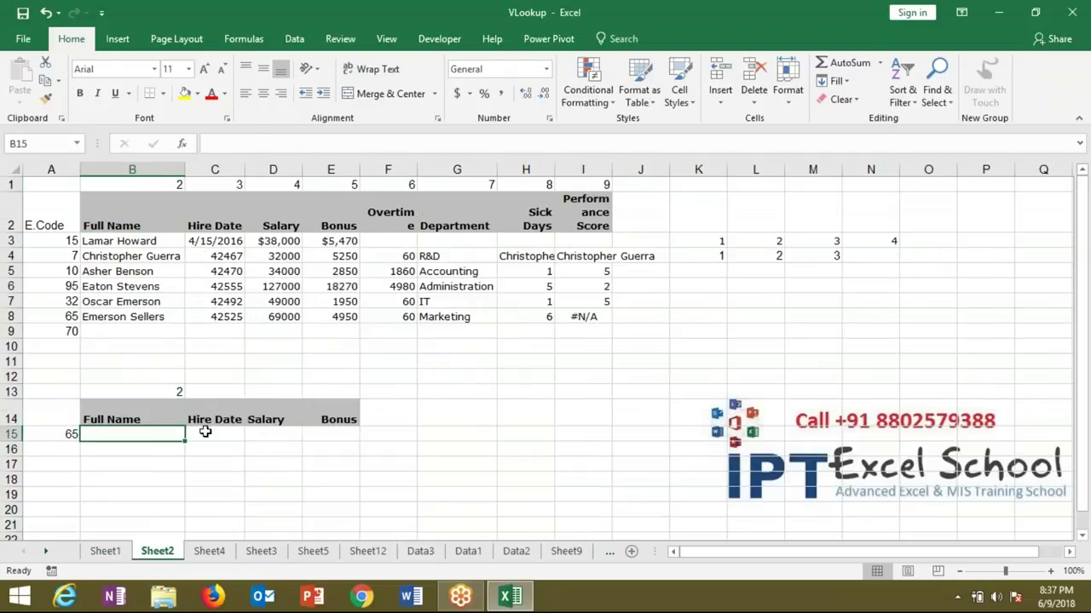
left_click(715, 375)
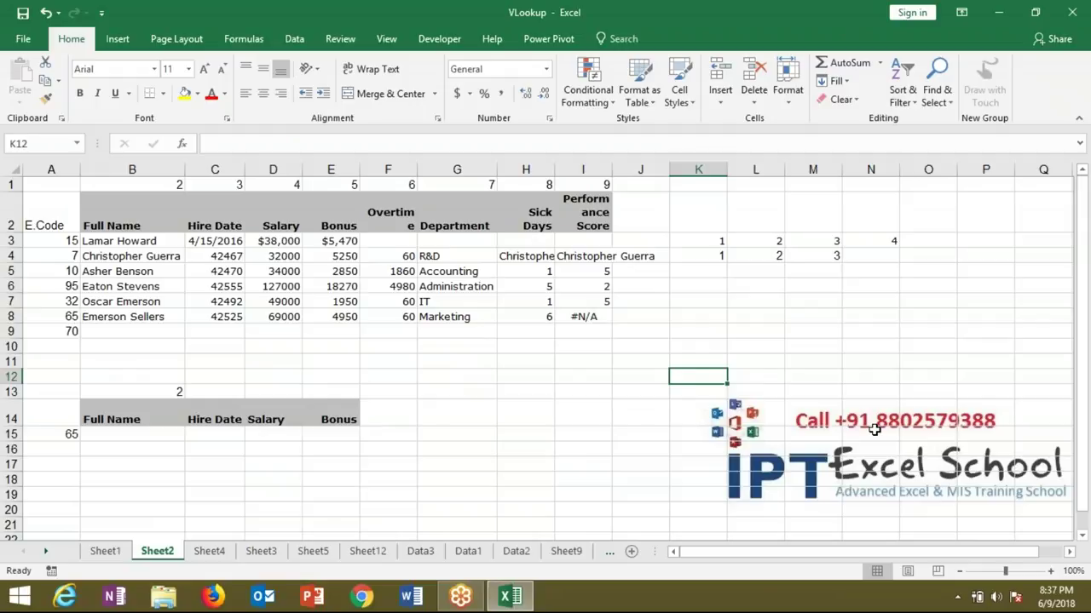
left_click(774, 523)
left_click_drag(738, 552, 735, 555)
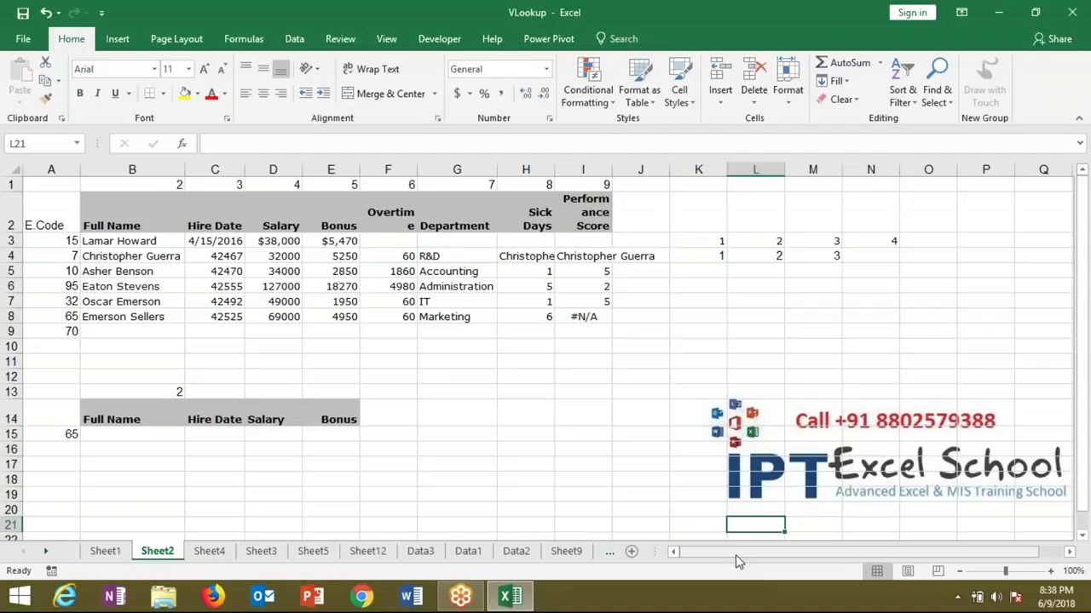
left_click(456, 495)
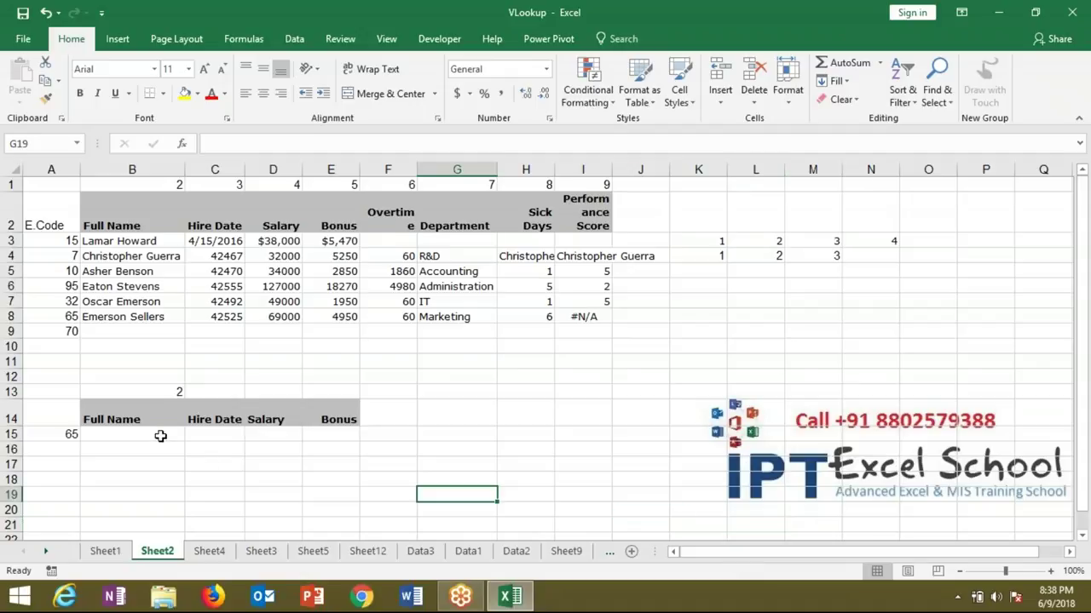
left_click(161, 436)
type("=vl")
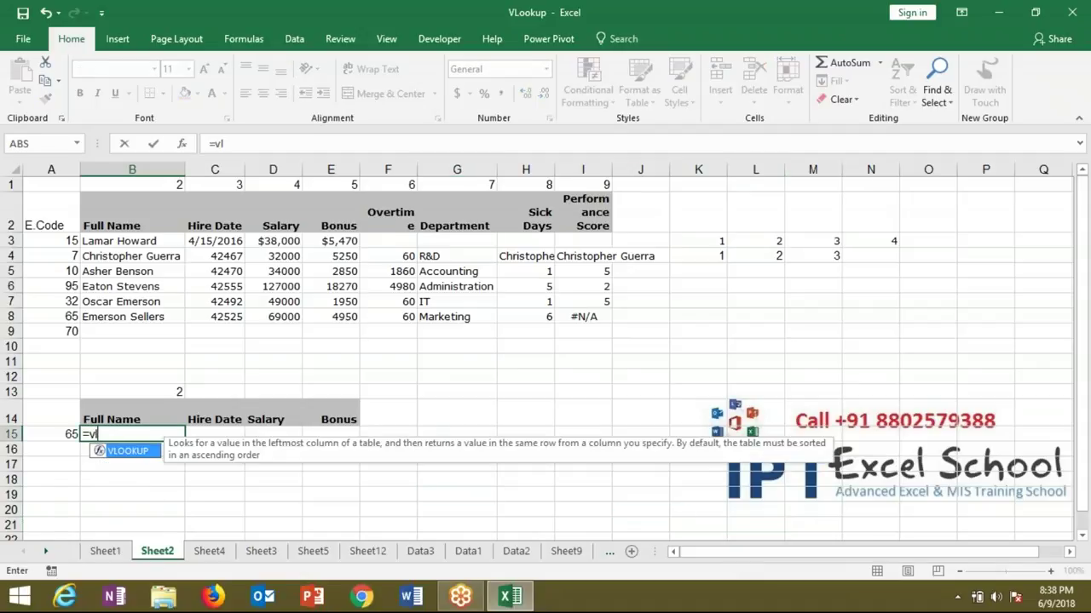
key("Tab")
left_click(47, 435)
type(",")
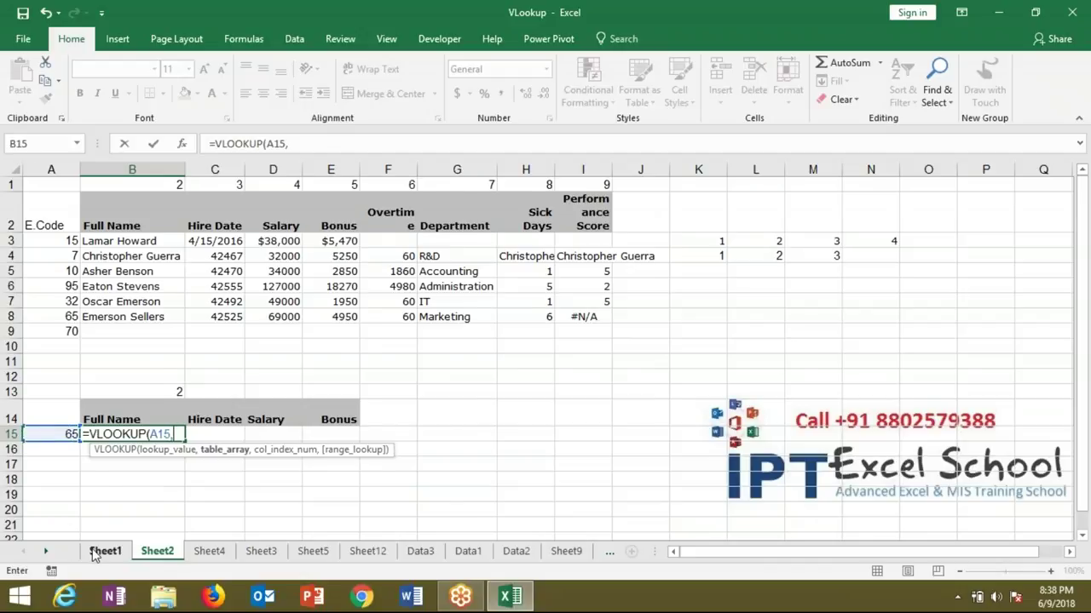
left_click(101, 552)
left_click_drag(59, 170, 562, 196)
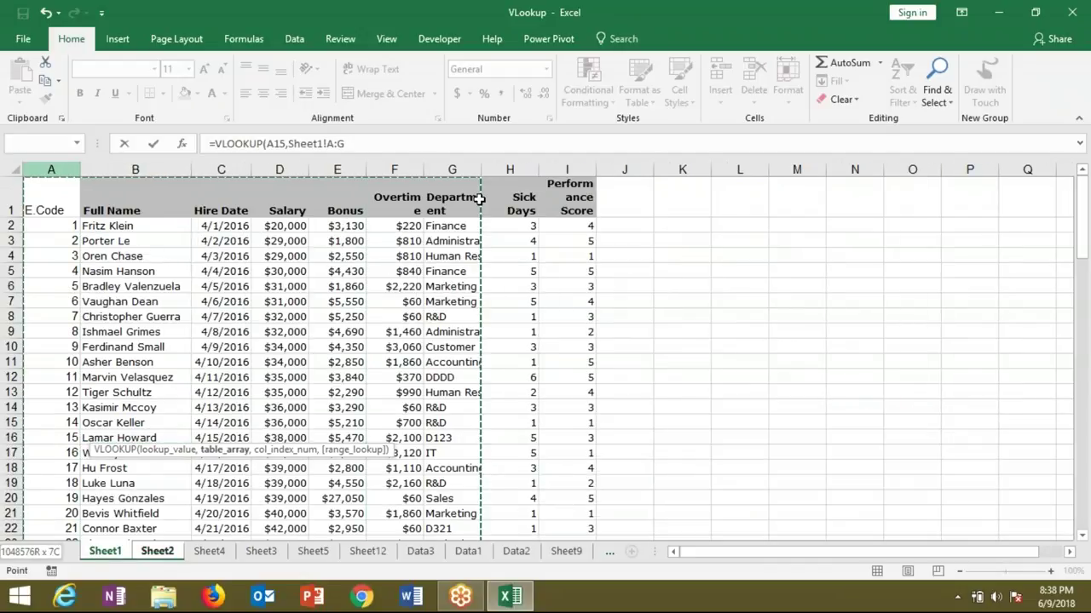
type("m2")
key("BackSpace")
key("BackSpace")
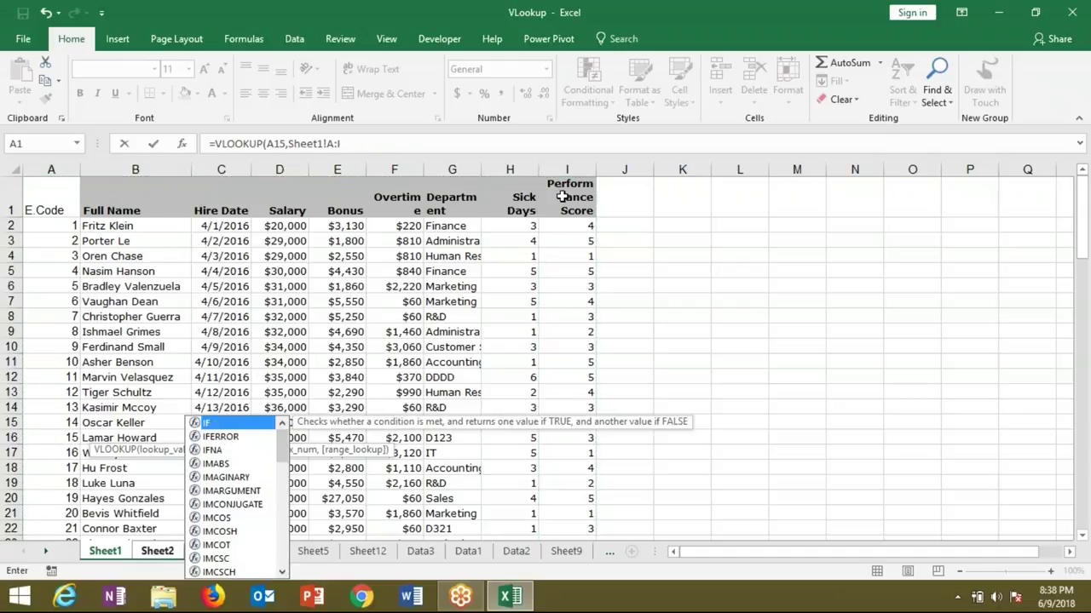
type(",2,0")
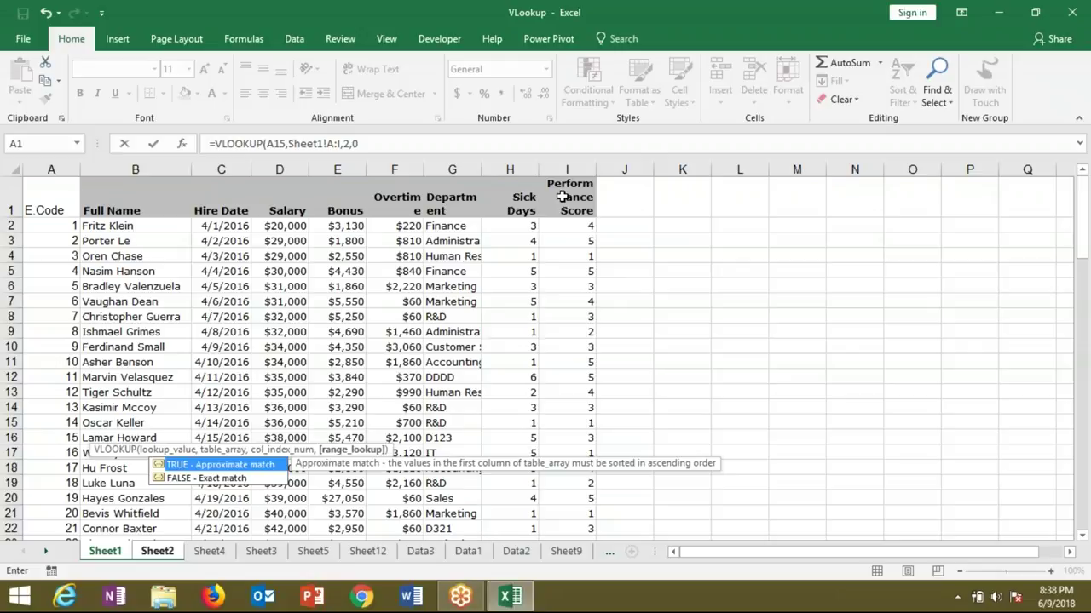
key("Return")
key("Up")
key("Up")
key("Up")
key("Up")
key("Down")
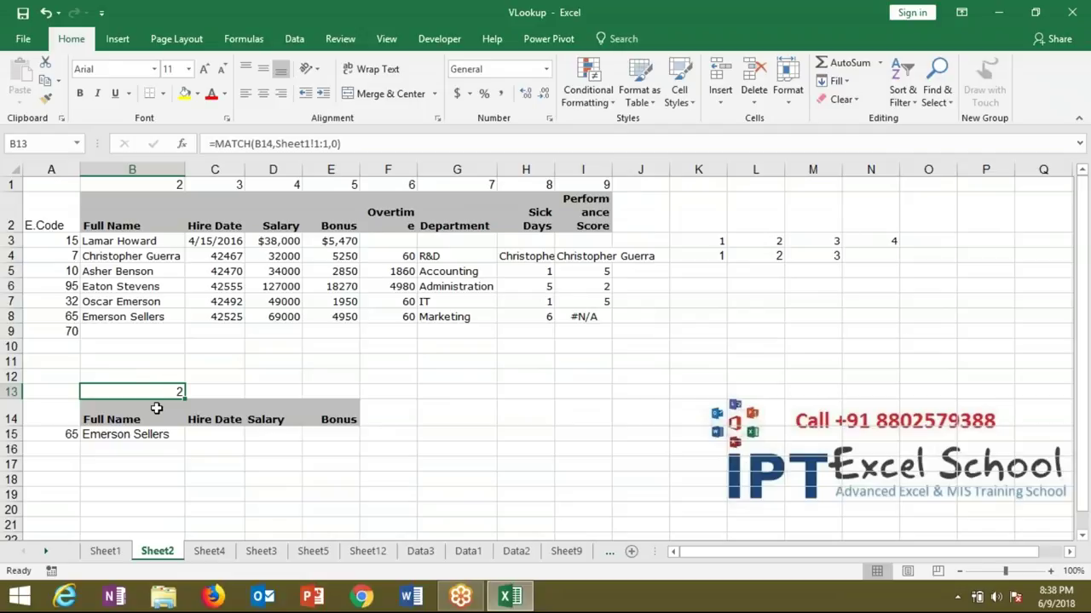
Step: Replace the column number 2 in B15's VLOOKUP with a reference to B13
left_click(147, 437)
double_click(146, 437)
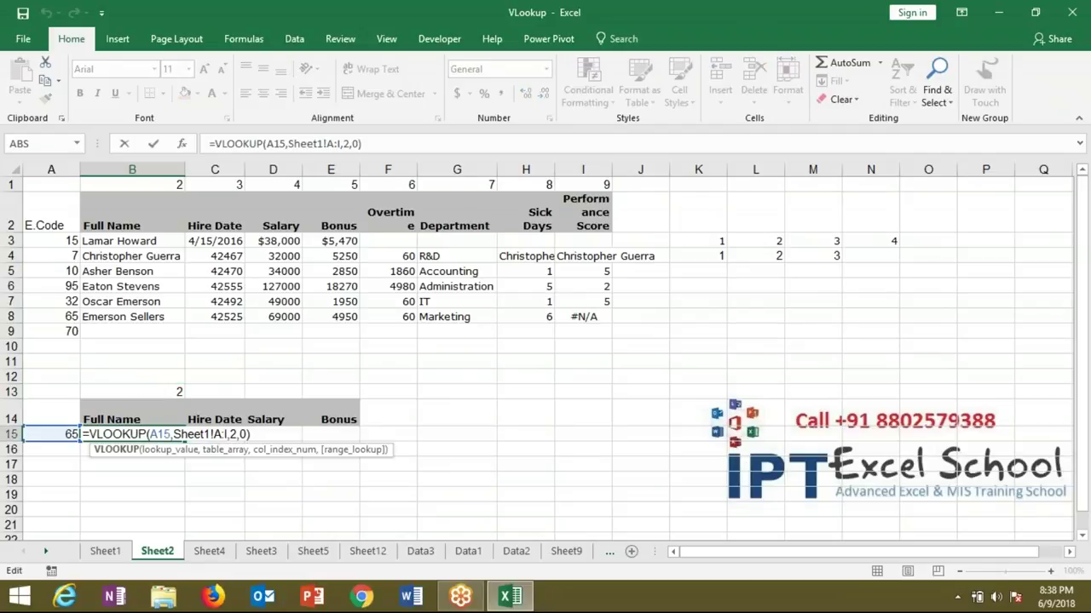
left_click(233, 436)
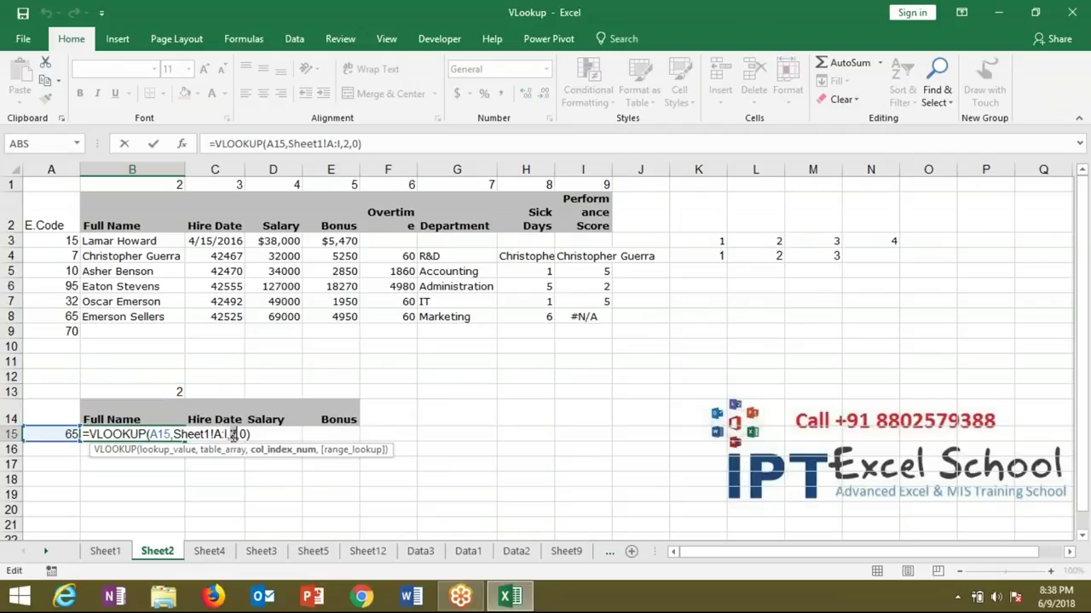
key("BackSpace")
left_click(181, 392)
key("Return")
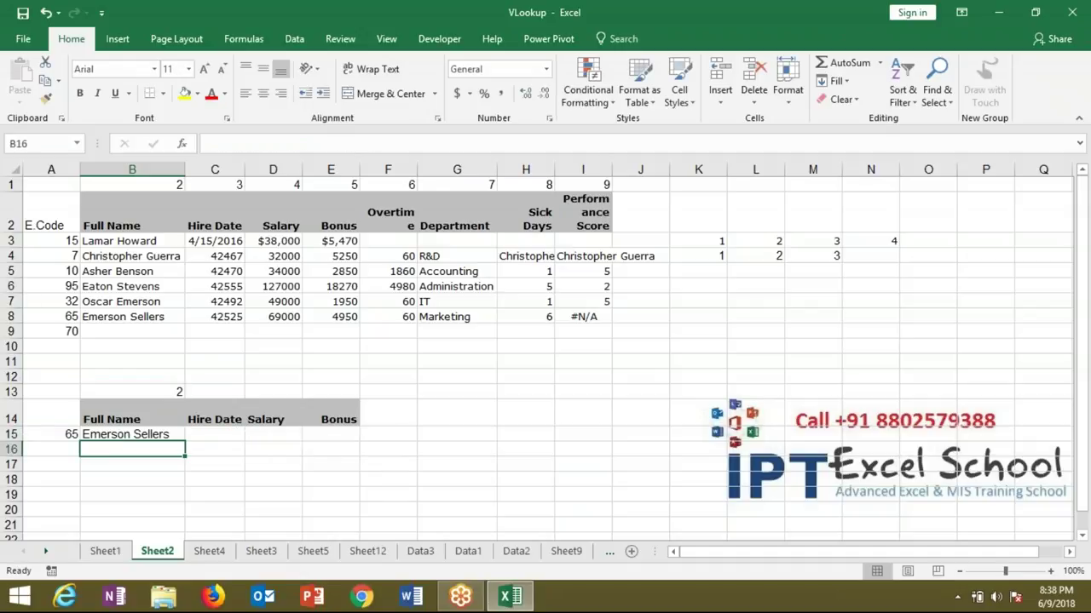
Step: Review the B13 and B15 formulas and mark B13's MATCH expression
left_click(132, 434)
left_click(175, 389)
double_click(176, 389)
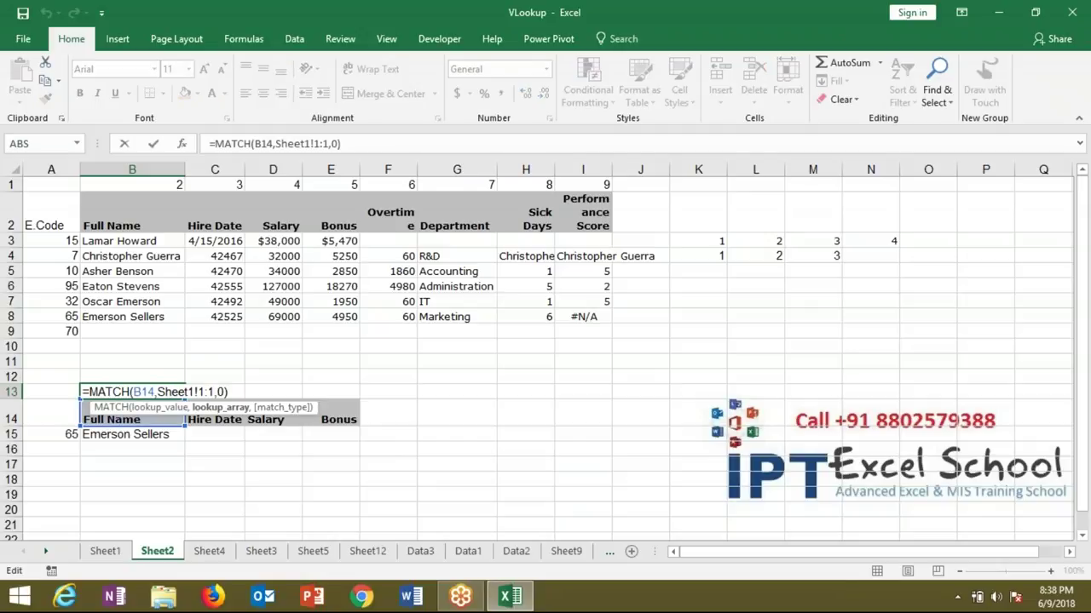
key("ctrl+Return")
double_click(142, 435)
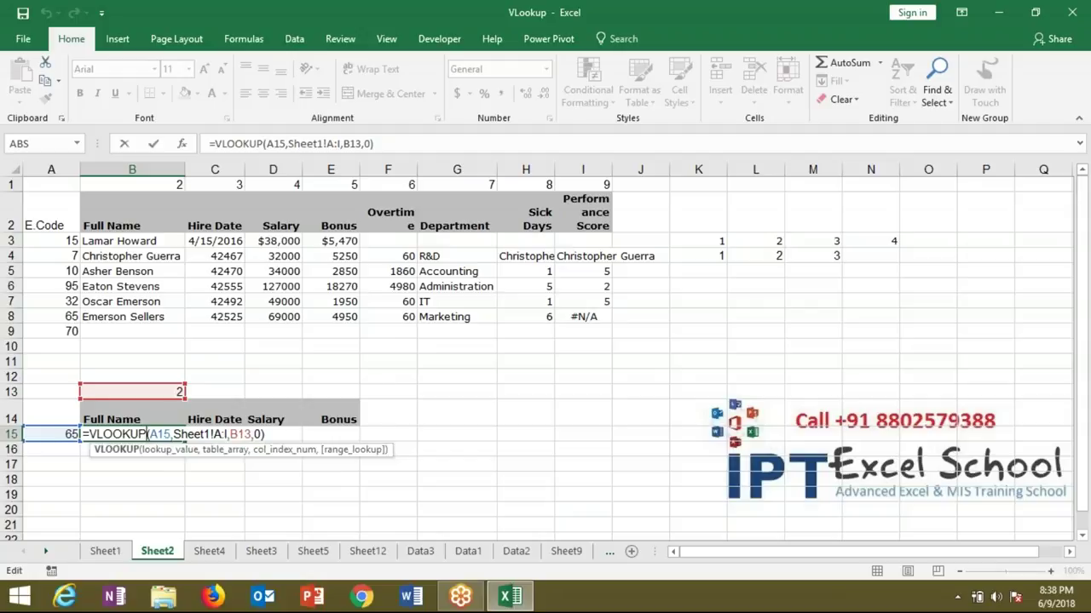
key("ctrl+Return")
left_click(149, 390)
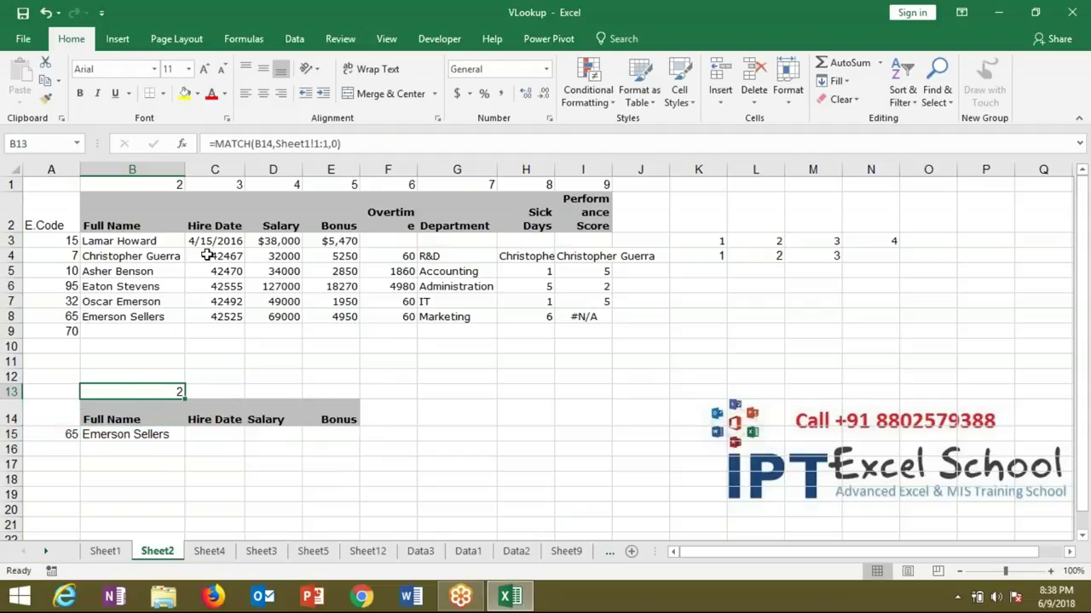
left_click_drag(215, 143, 329, 151)
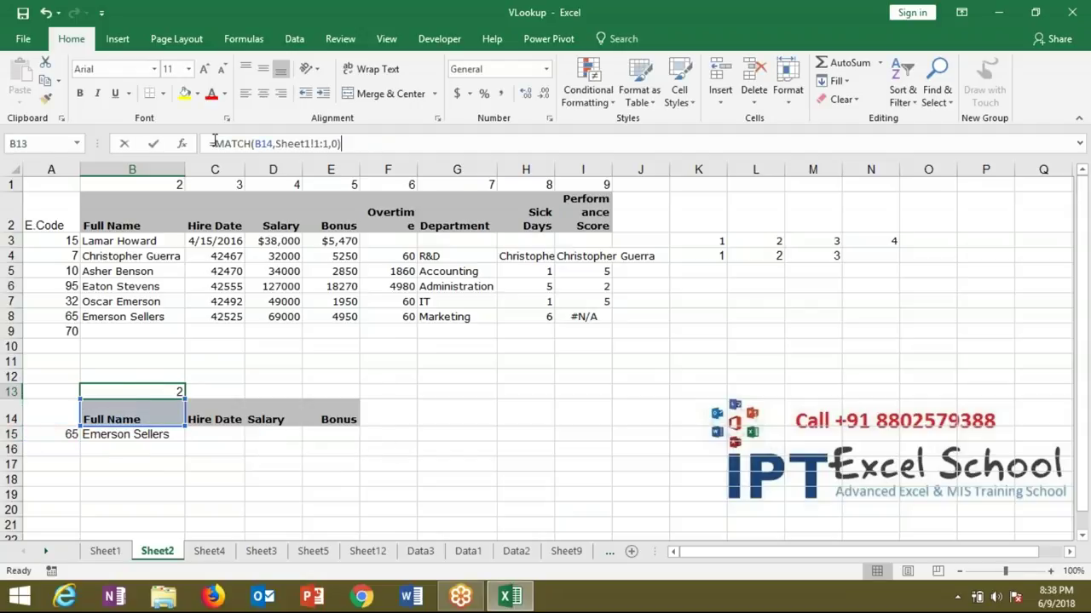
left_click(349, 146)
key("Escape")
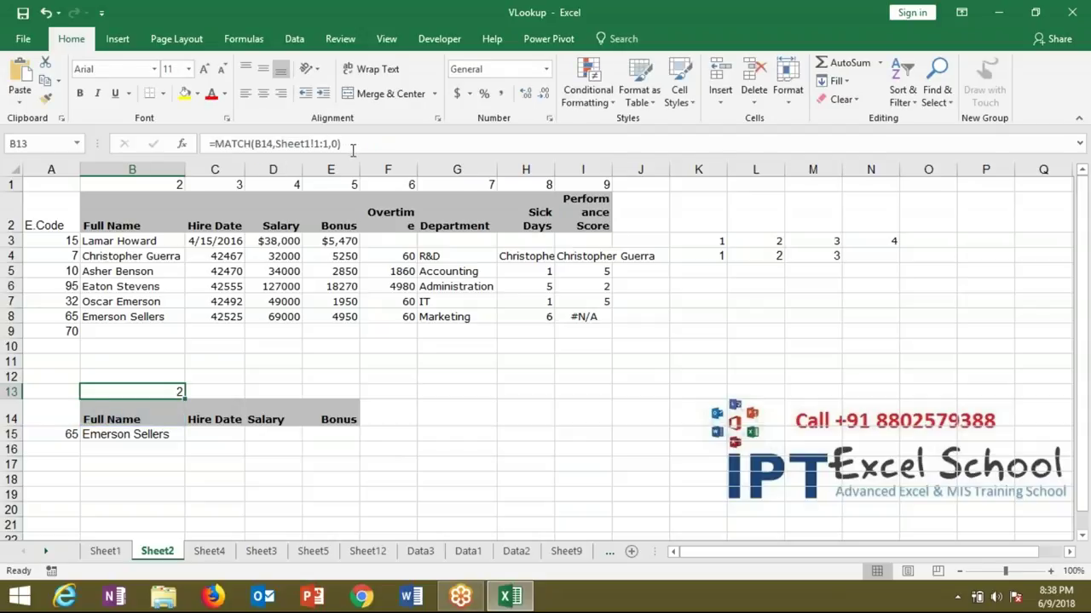
Step: Replace B13 in B15's VLOOKUP with MATCH(B14,Sheet1!1:1,0)
left_click(148, 438)
double_click(148, 437)
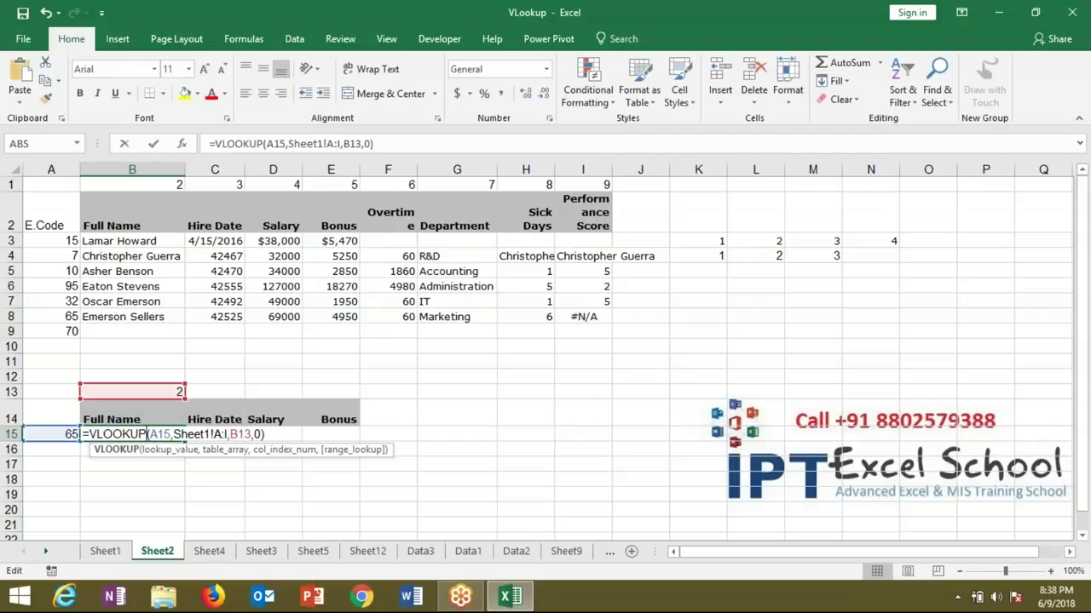
left_click_drag(231, 435, 252, 435)
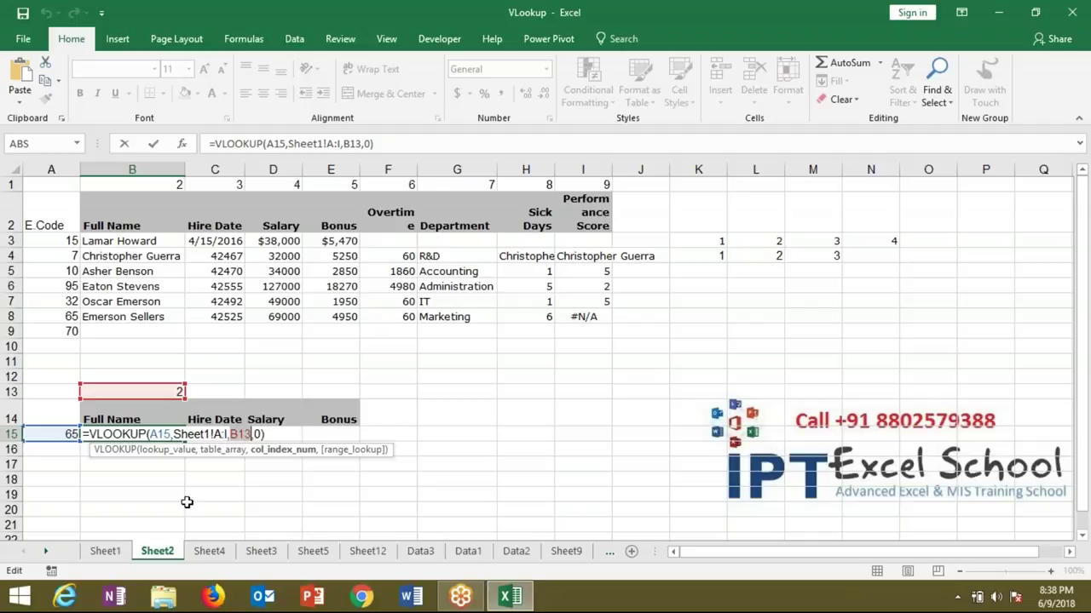
type("MATCH(B14,Sheet1!1:1,0)")
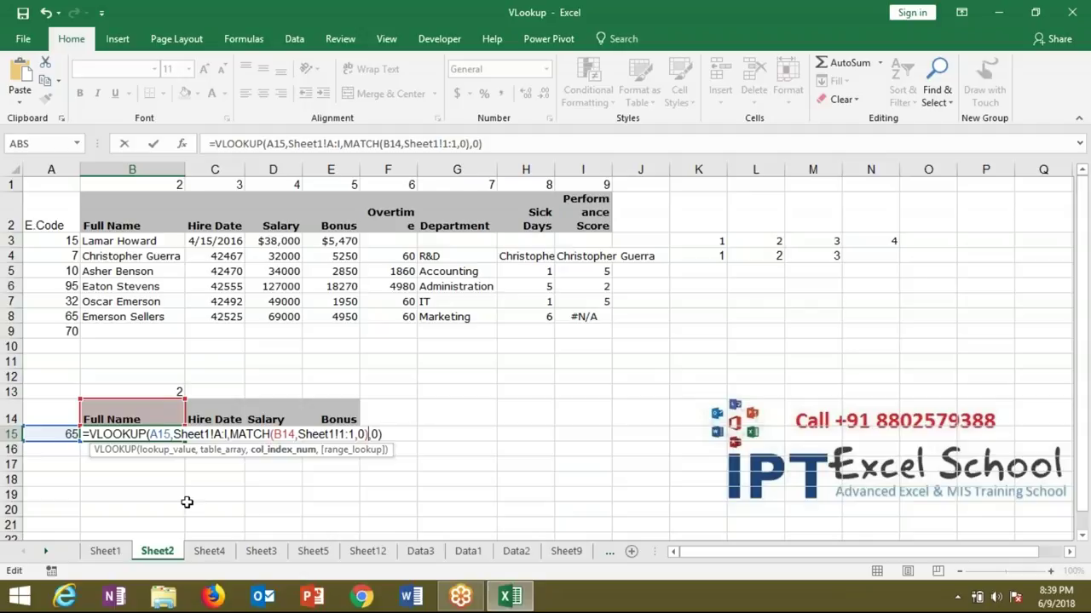
key("Return")
Step: Test independence by deleting and restoring B13, then review B15's nested formula arguments
key("Up")
key("Up")
key("Up")
key("Delete")
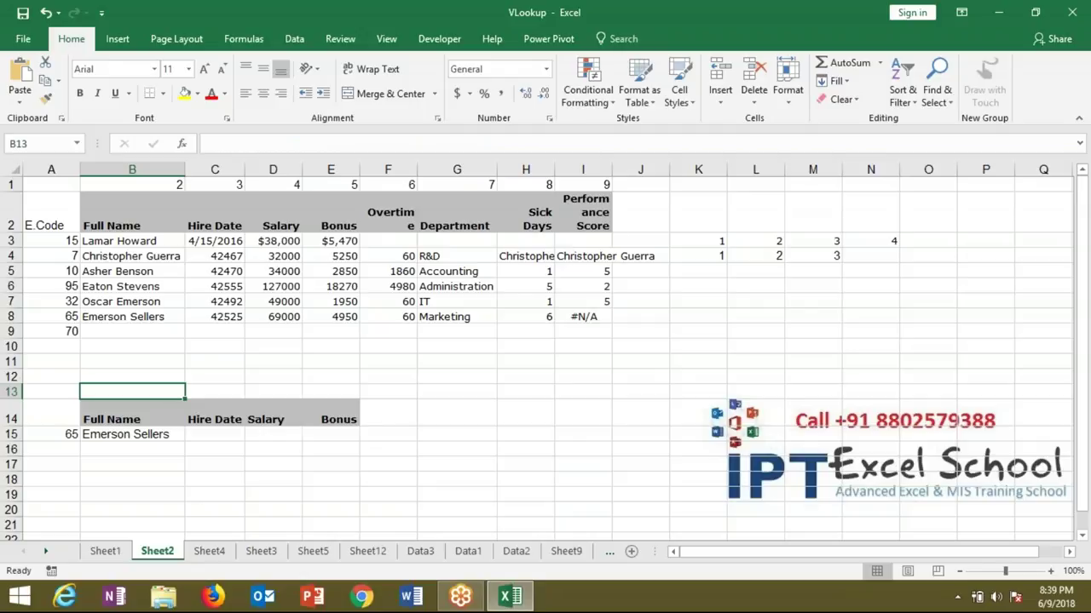
key("ctrl+z")
key("Down")
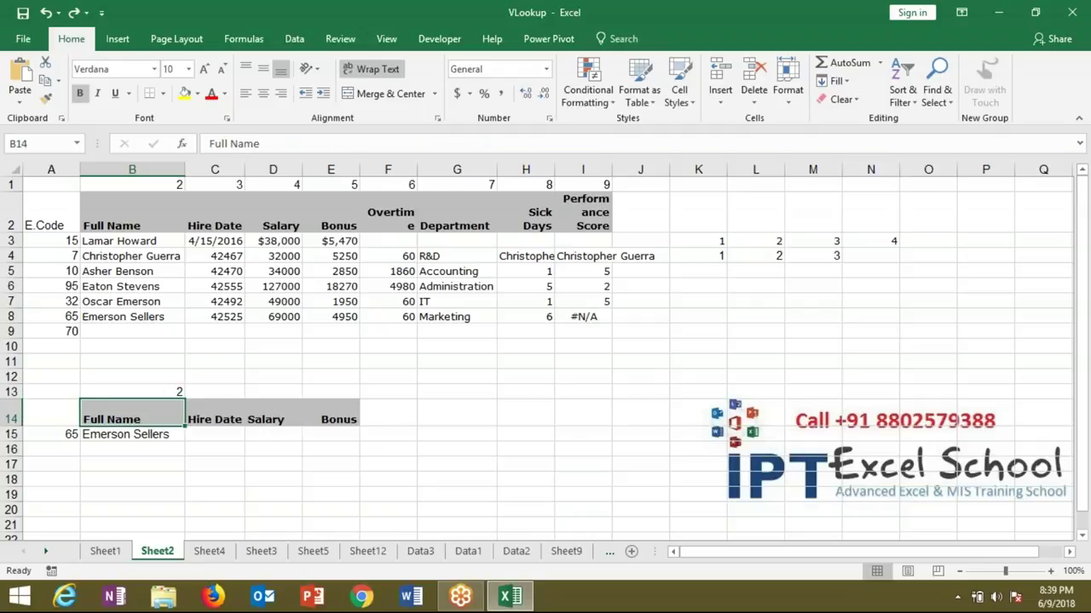
left_click(132, 433)
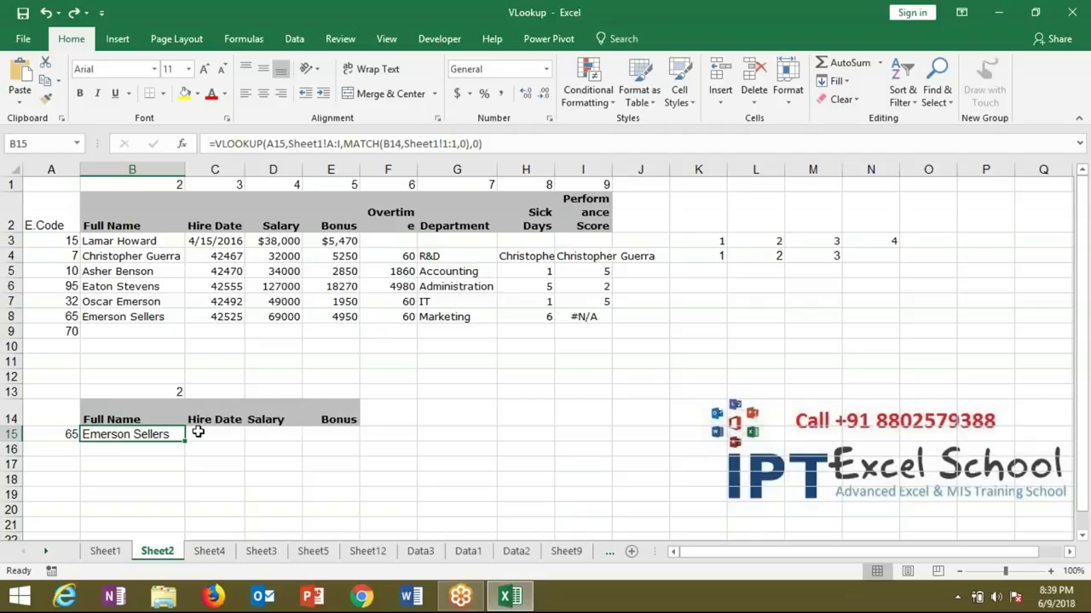
double_click(173, 435)
left_click(157, 435)
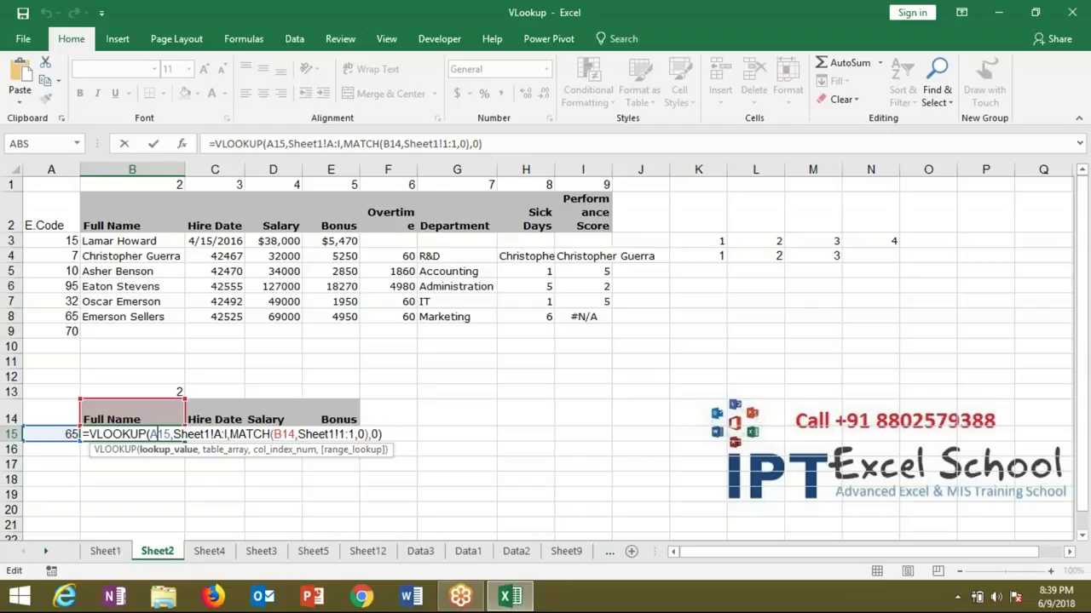
left_click(293, 435)
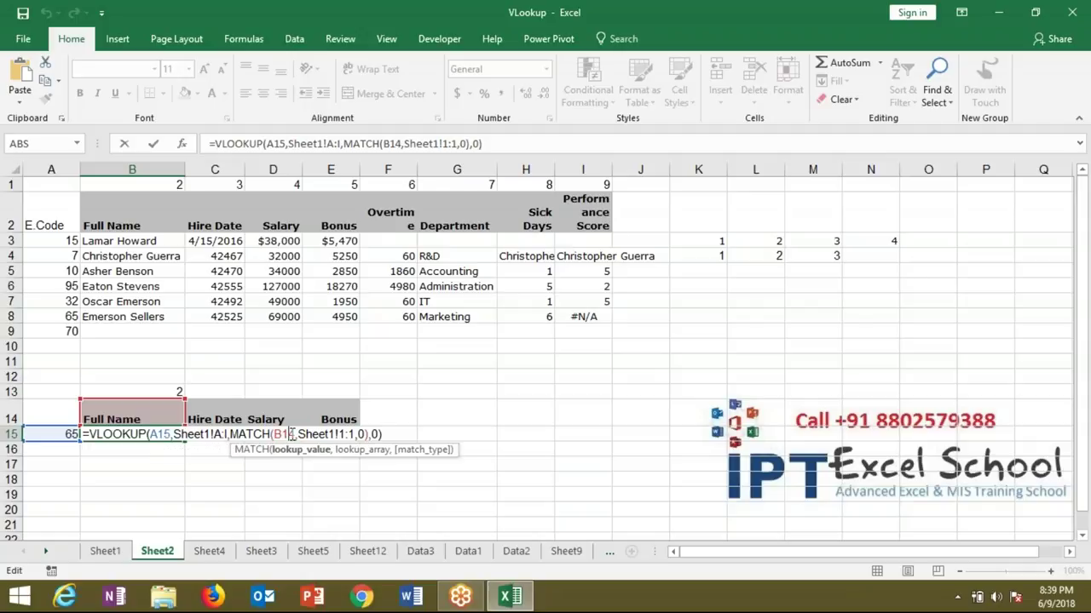
left_click(343, 434)
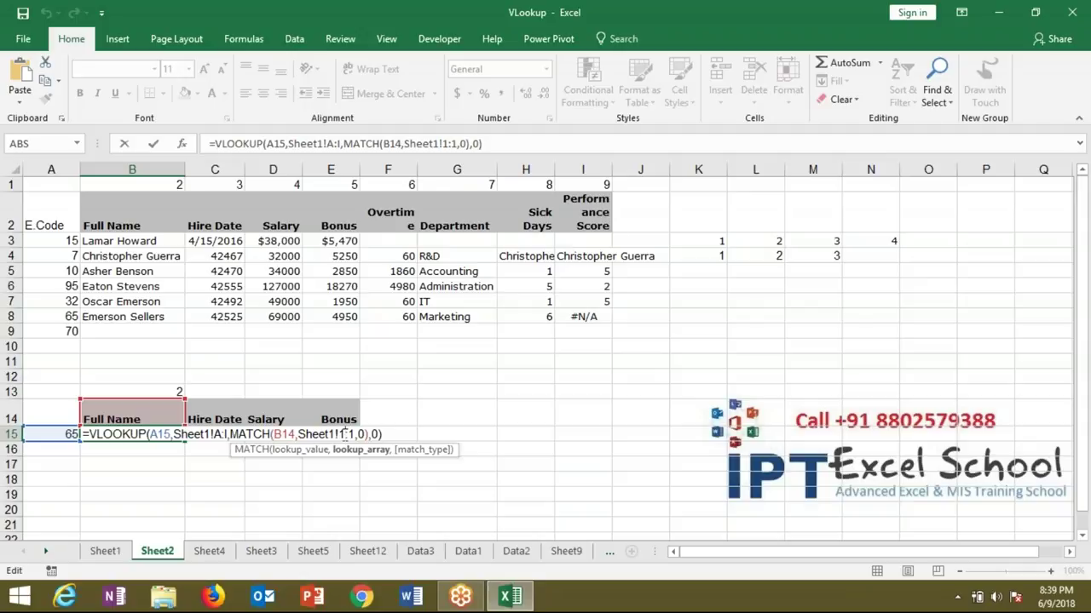
key("Return")
key("Up")
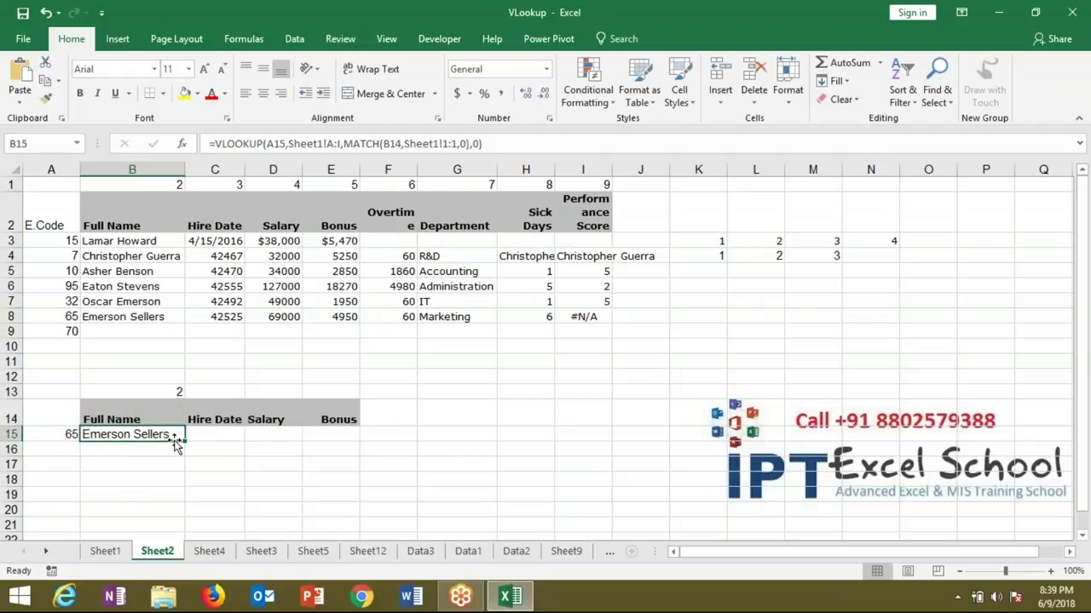
Step: Fill B15's formula right into C15 and inspect its shifted references returning 69000
left_click_drag(174, 439, 215, 439)
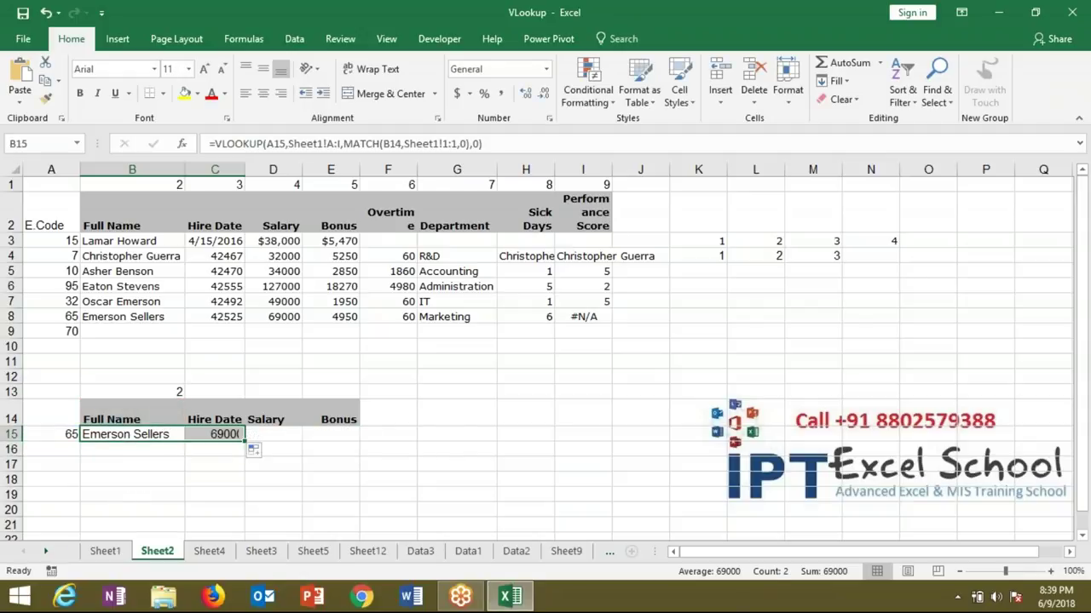
double_click(226, 434)
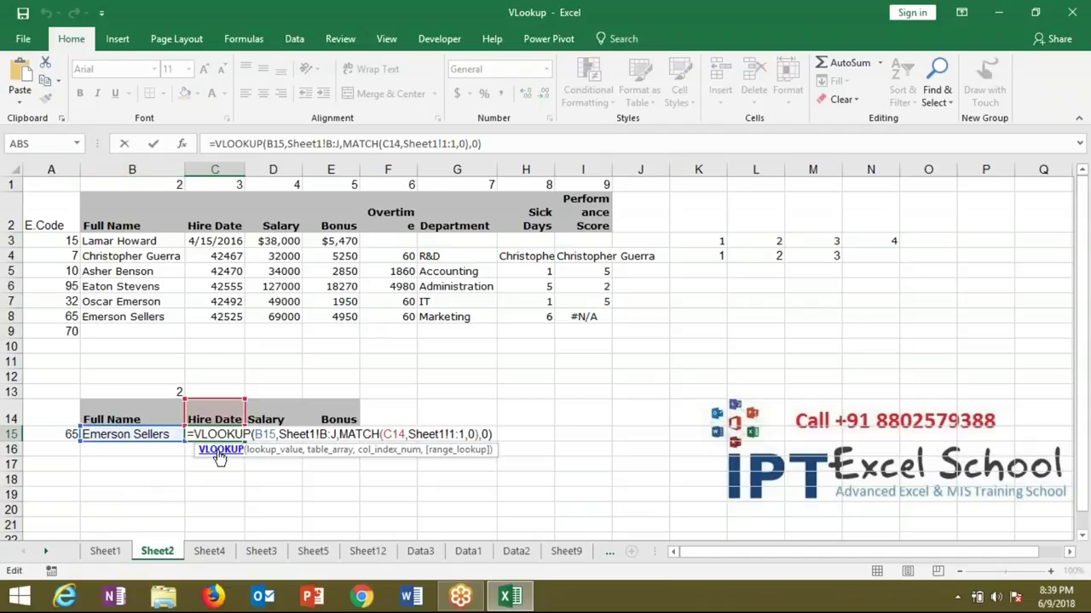
double_click(265, 434)
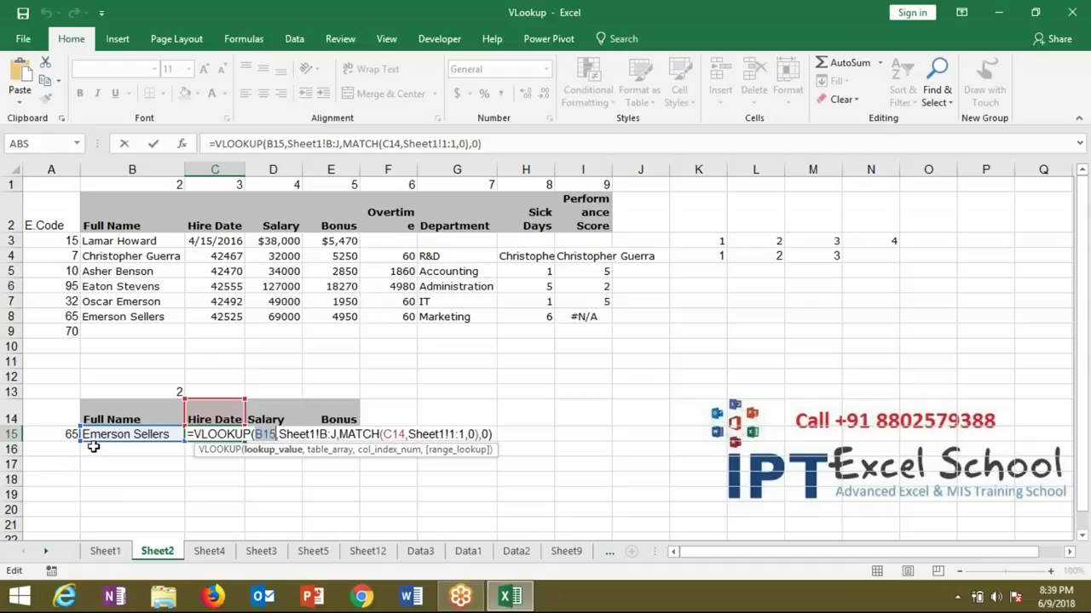
left_click(326, 435)
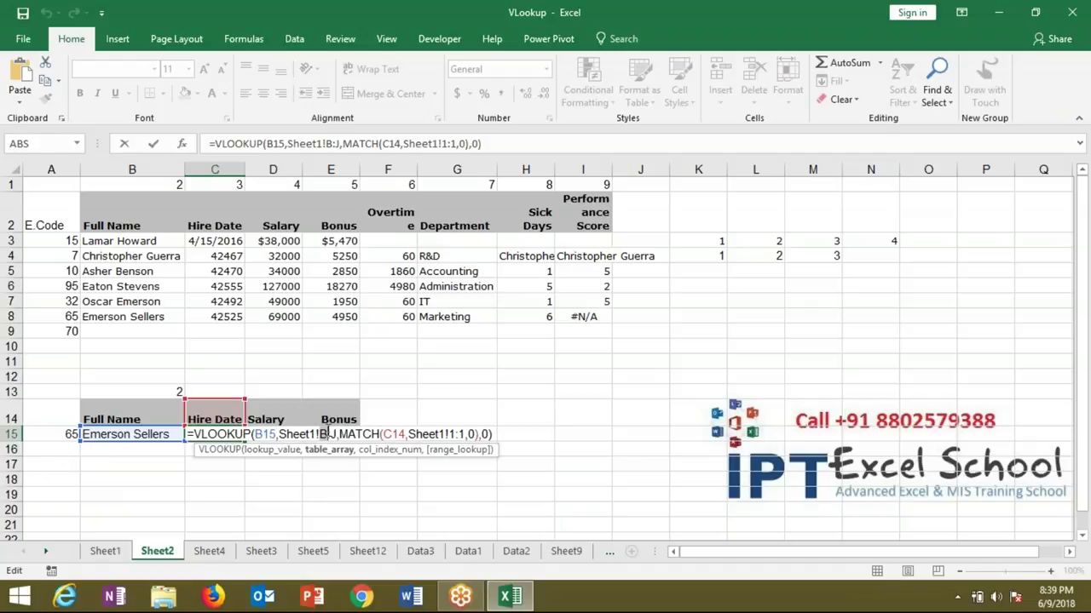
double_click(395, 434)
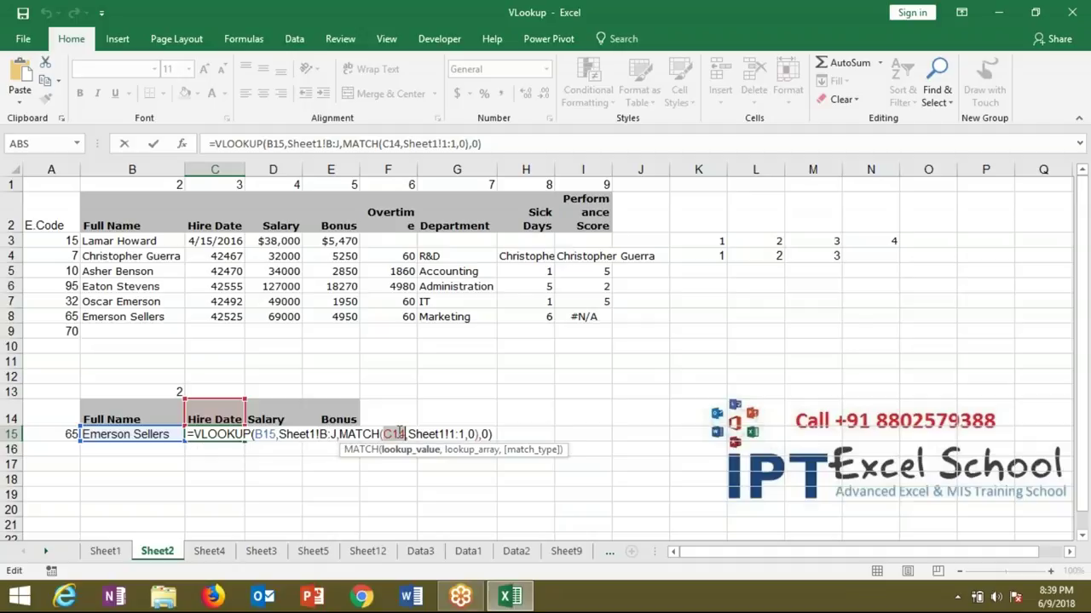
left_click(453, 434)
double_click(452, 434)
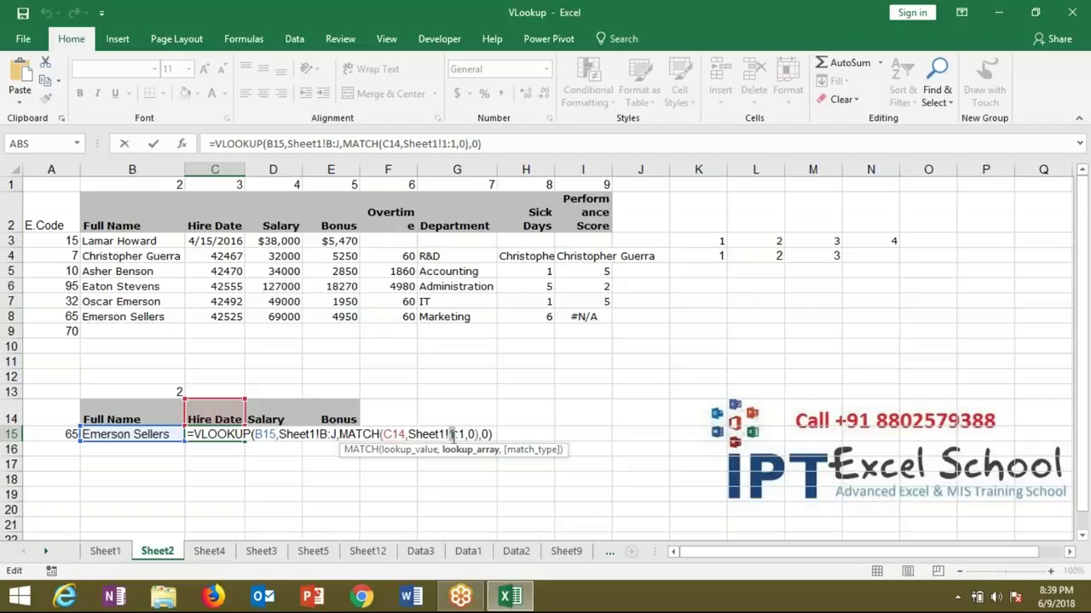
key("Return")
key("Up")
key("Left")
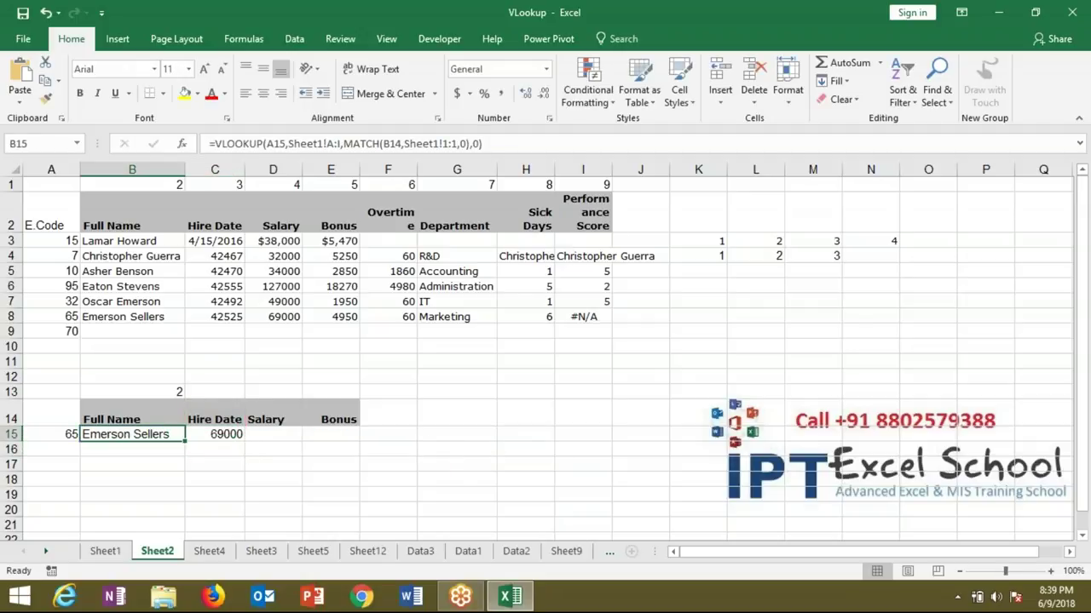
Step: Fill B15's formula down into B16 and inspect the shifted B15 header reference giving #N/A
left_click_drag(185, 442, 185, 456)
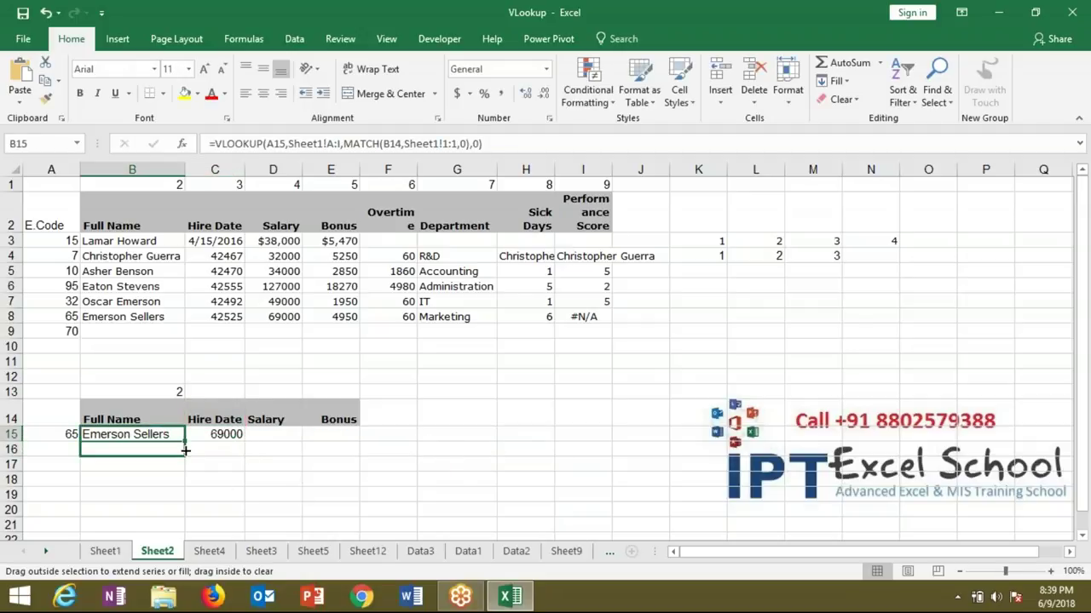
double_click(172, 449)
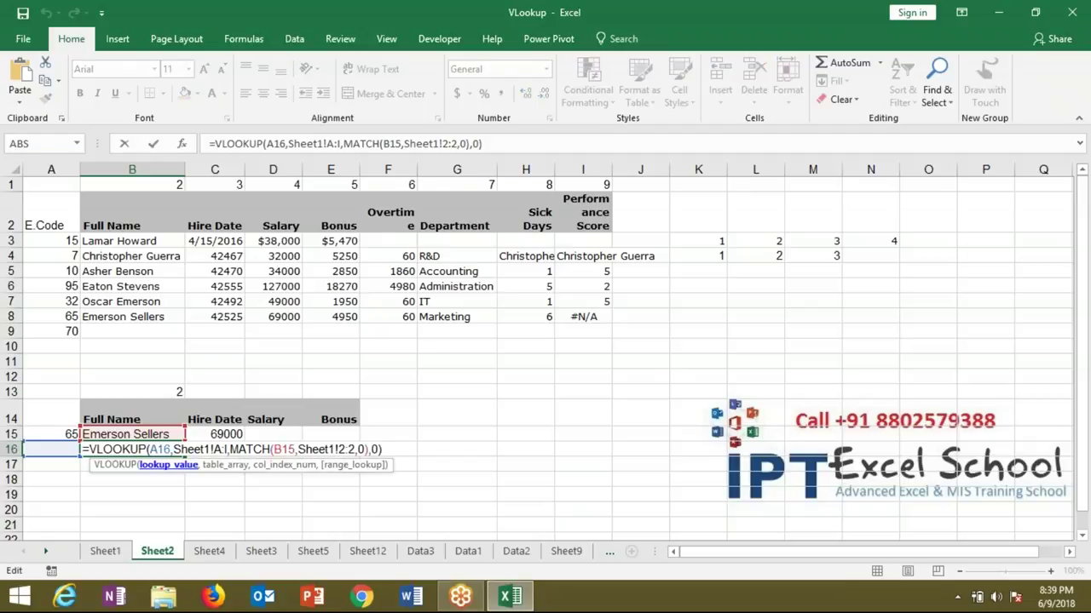
double_click(279, 449)
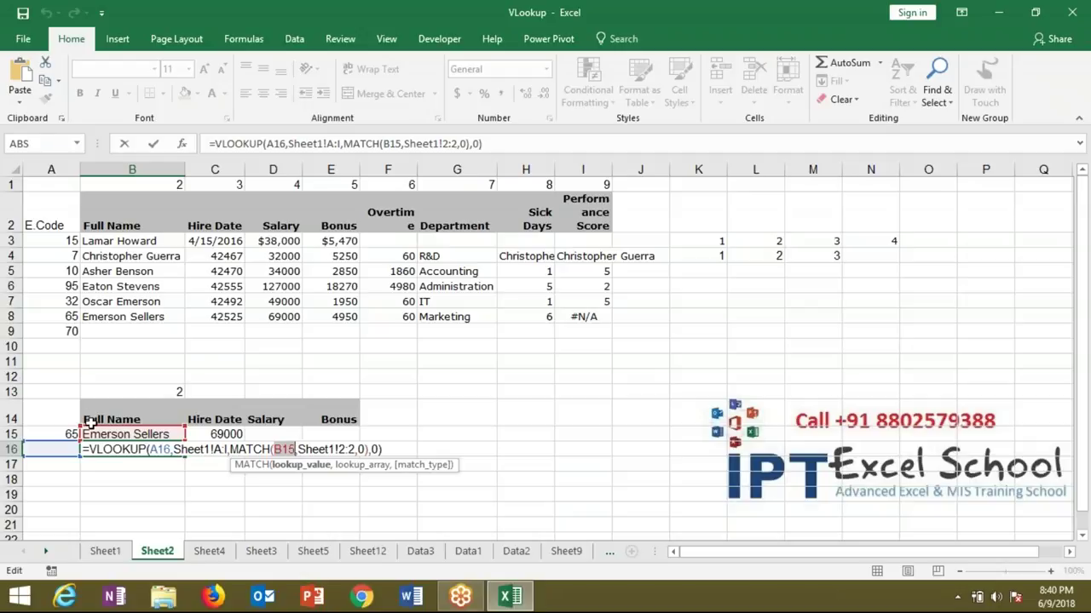
key("ctrl+Return")
key("Up")
key("Up")
key("Up")
Step: Anchor B15's references as $A15, absolute Sheet1!A:I, B$14 and absolute 1:1
double_click(126, 430)
left_click(146, 435)
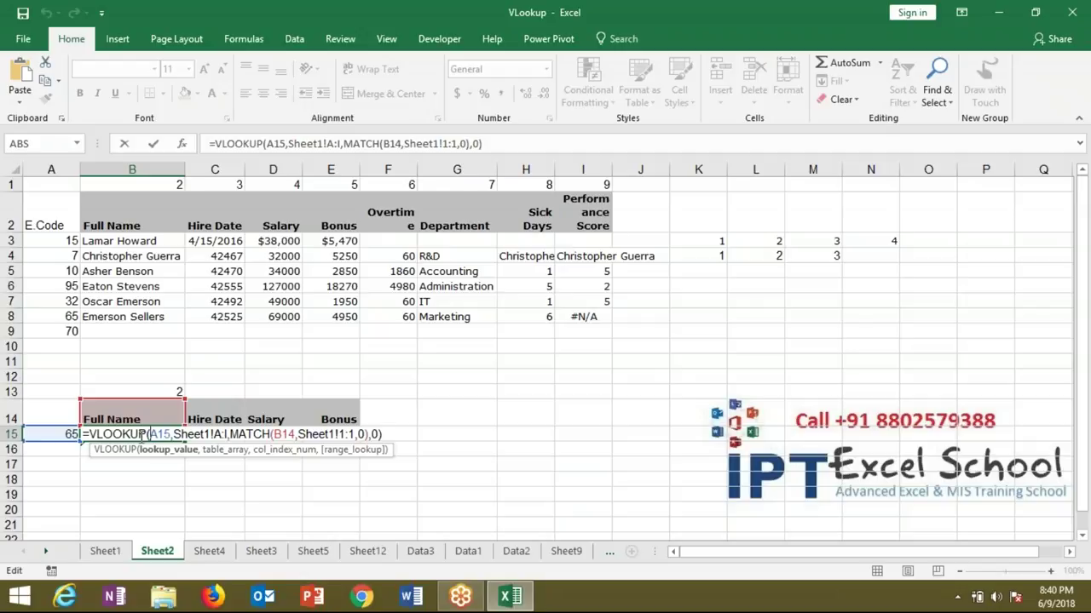
type("$")
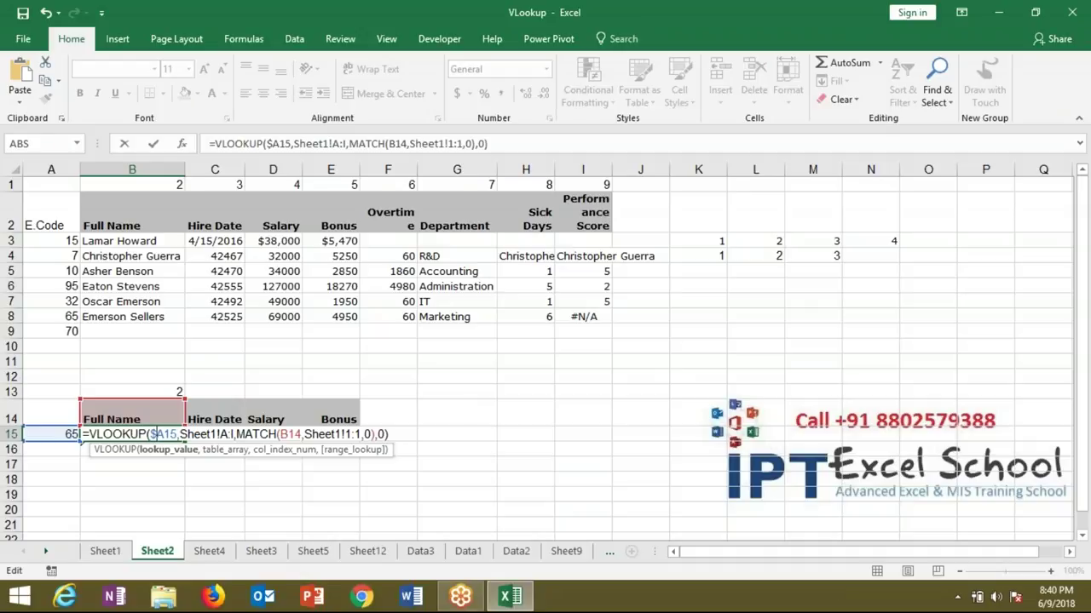
left_click(227, 434)
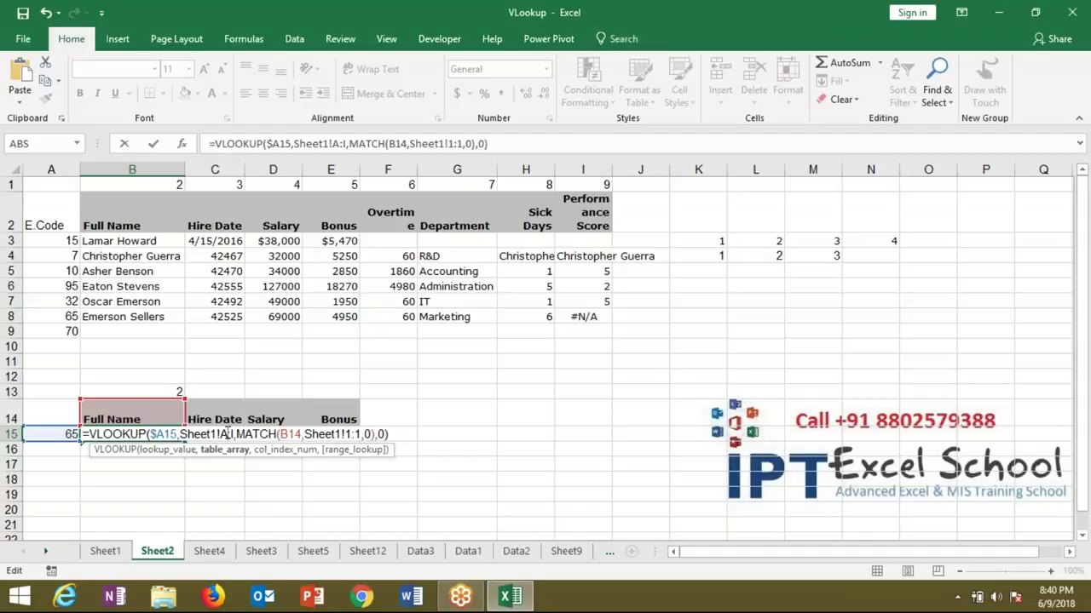
key("F4")
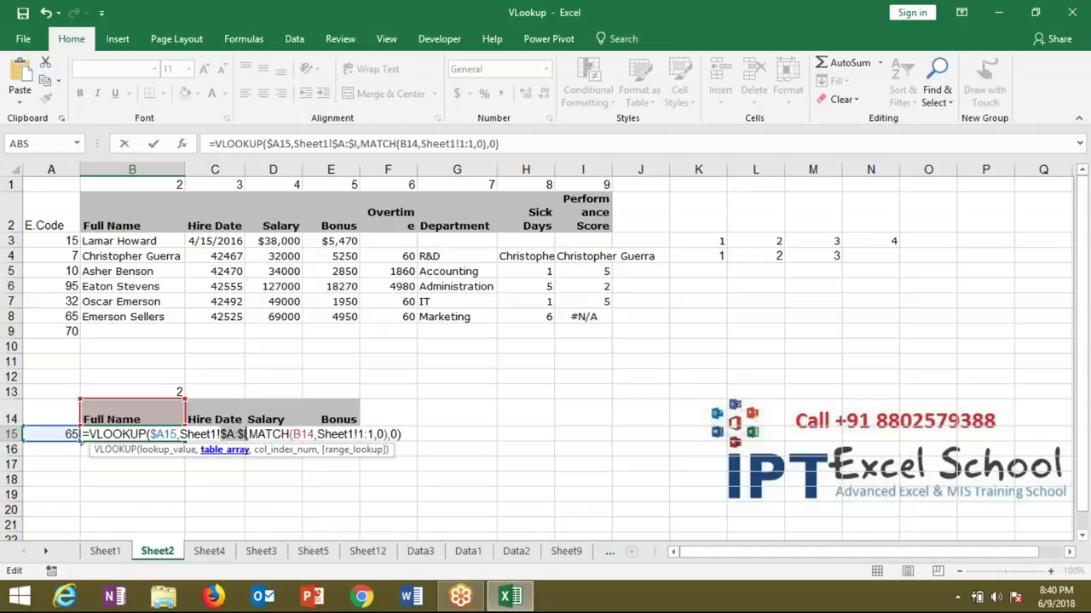
left_click(305, 434)
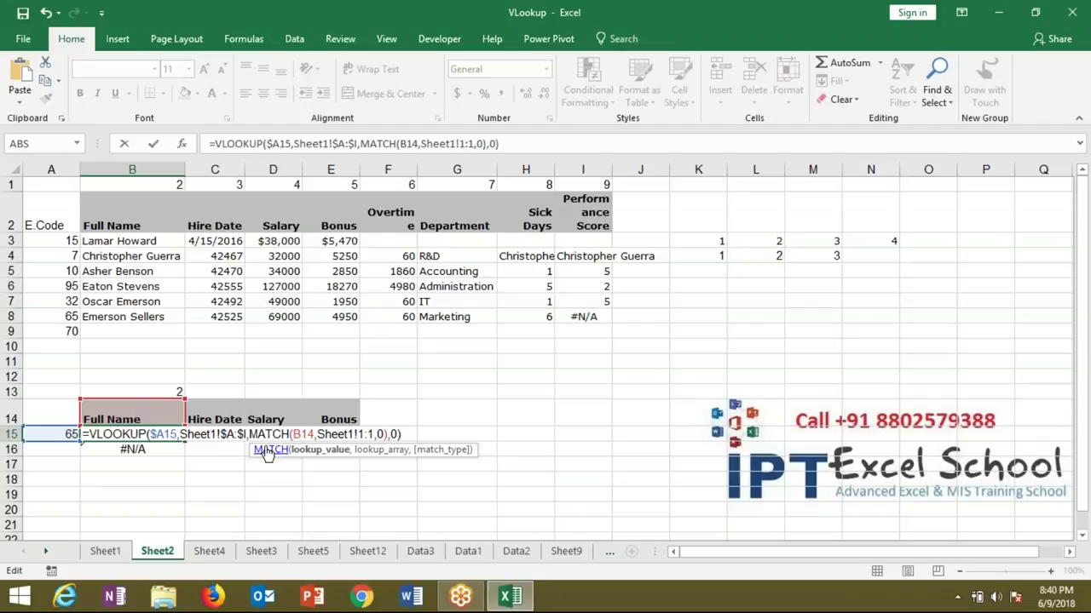
type("$")
left_click(373, 435)
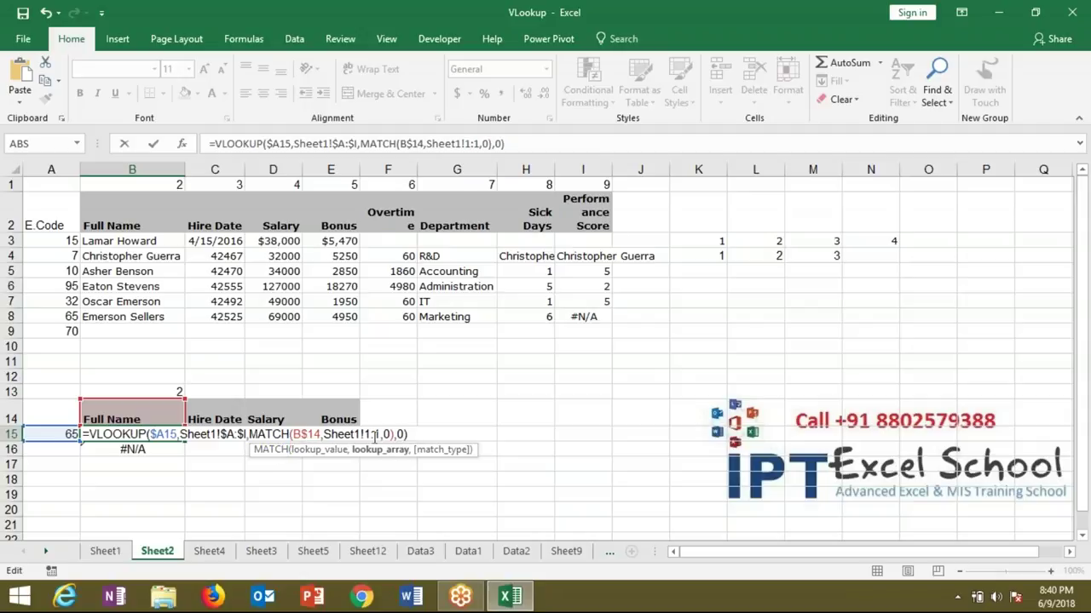
key("F4")
key("Return")
key("Up")
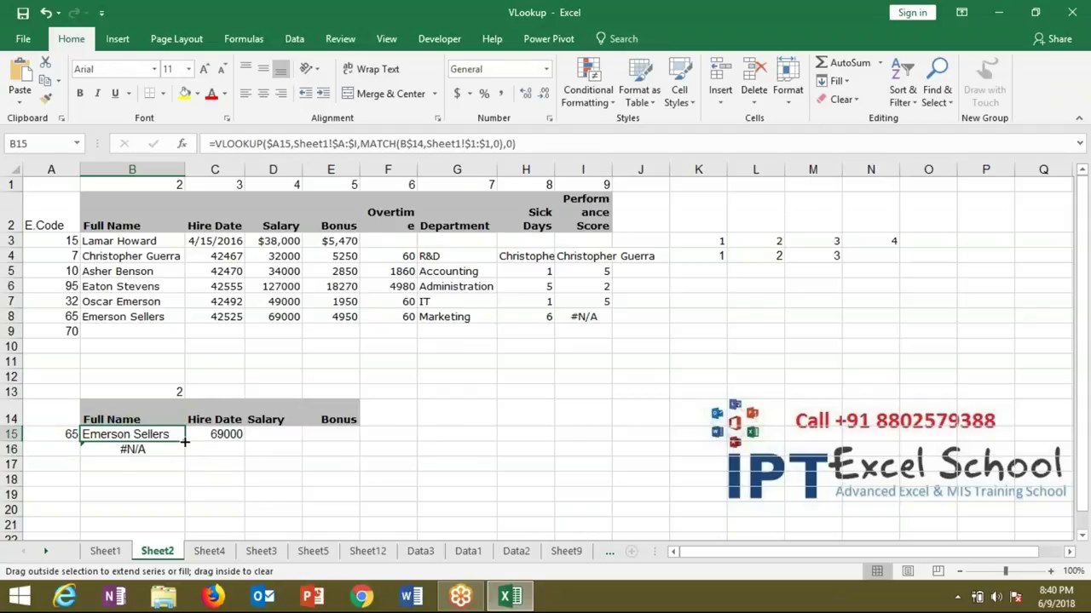
Step: Fill the formula across to E15 (42525, 69000, 4950) and clear B16
left_click_drag(184, 442, 353, 439)
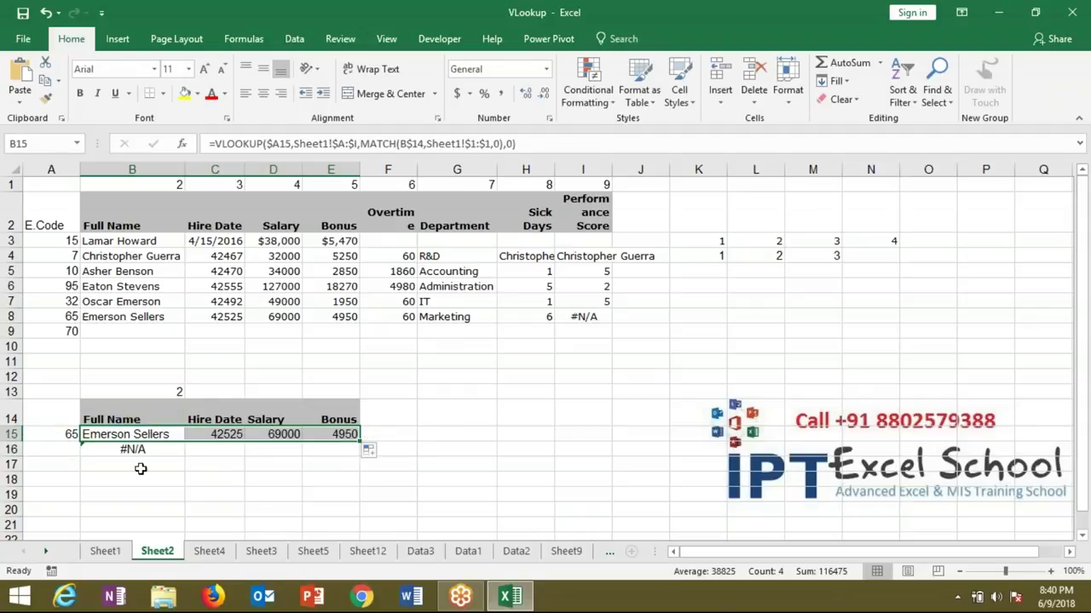
left_click(125, 449)
key("Delete")
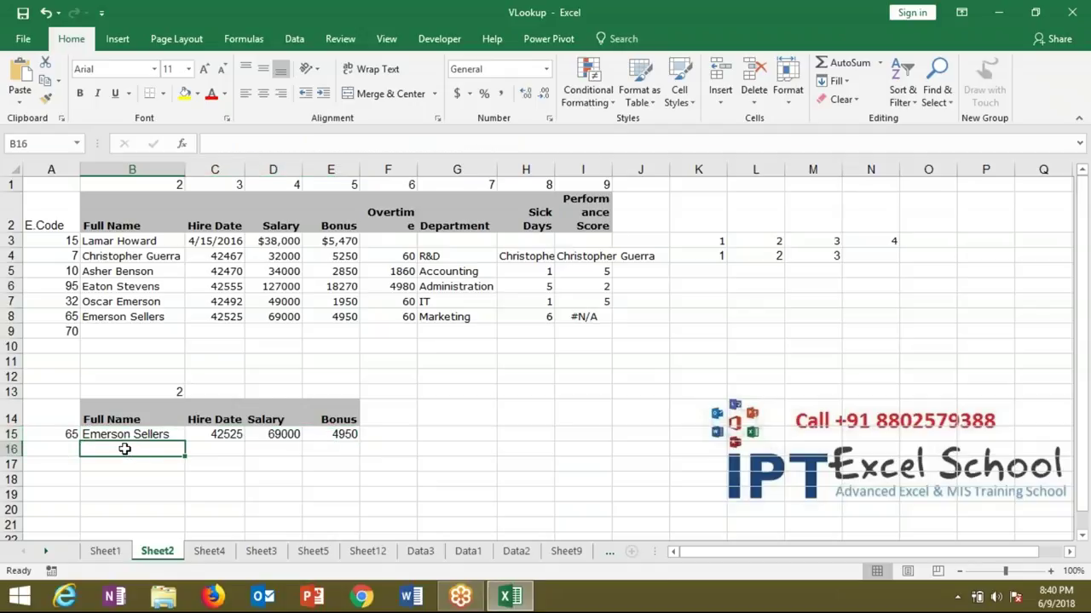
key("Up")
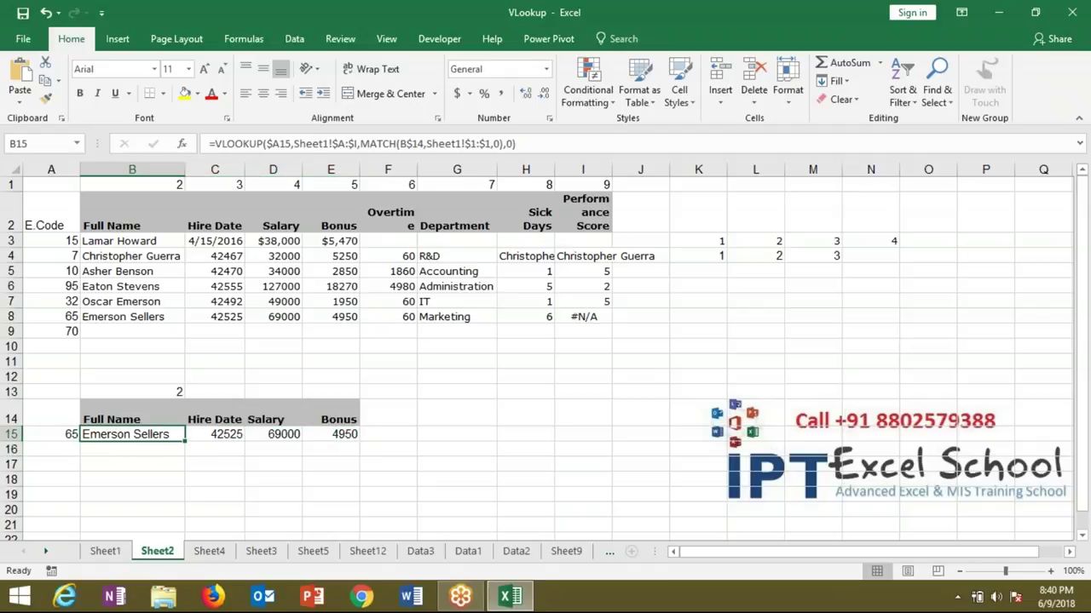
key("F2")
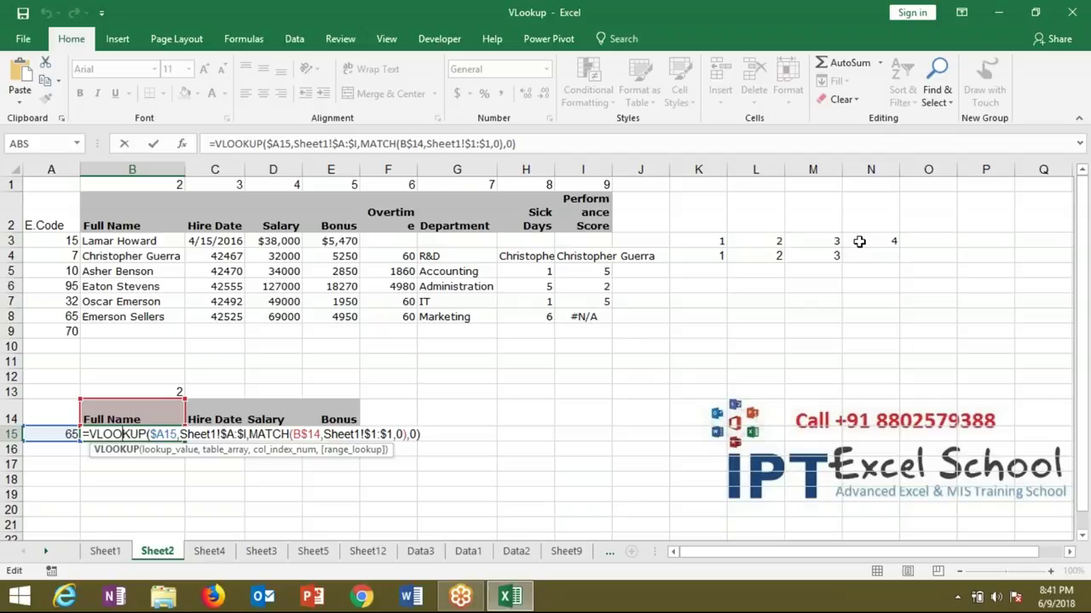
Step: Commit B15 unchanged and check C15's formula uses the C$14 header reference
left_click(303, 436)
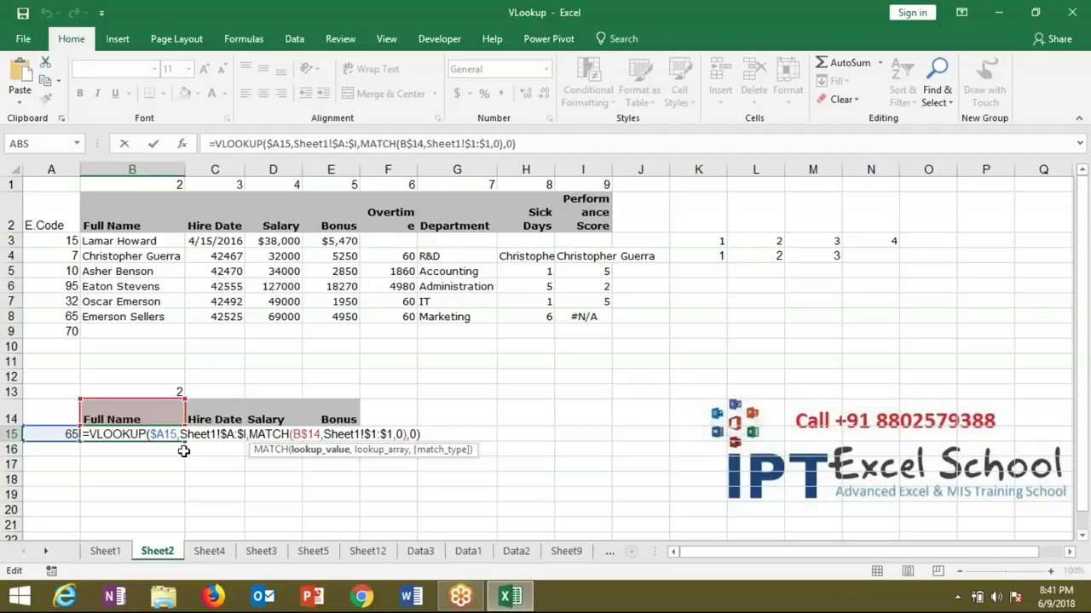
key("ctrl+Return")
left_click(223, 436)
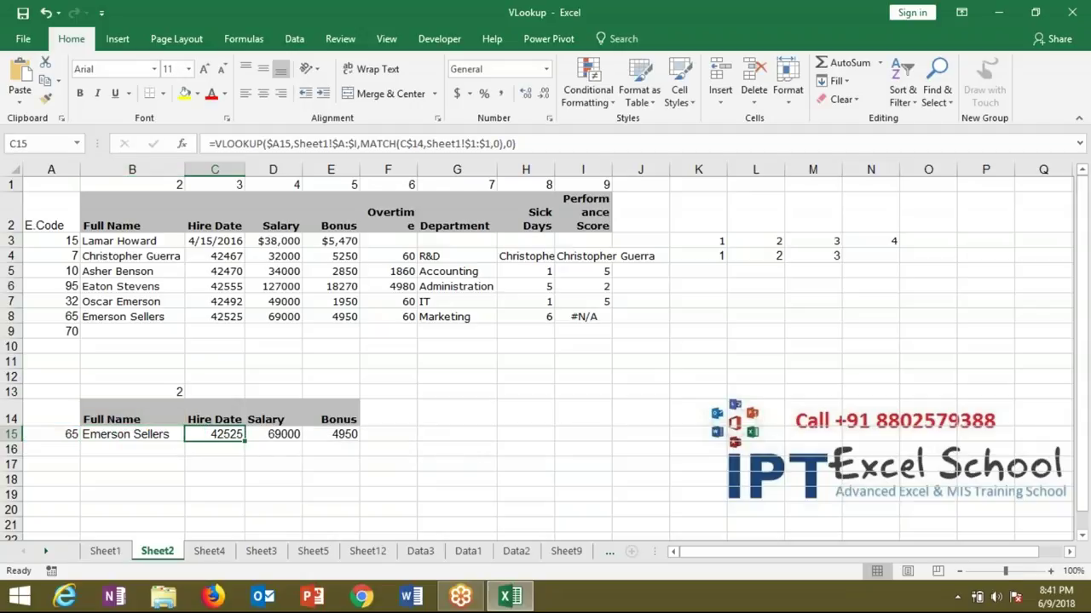
double_click(225, 435)
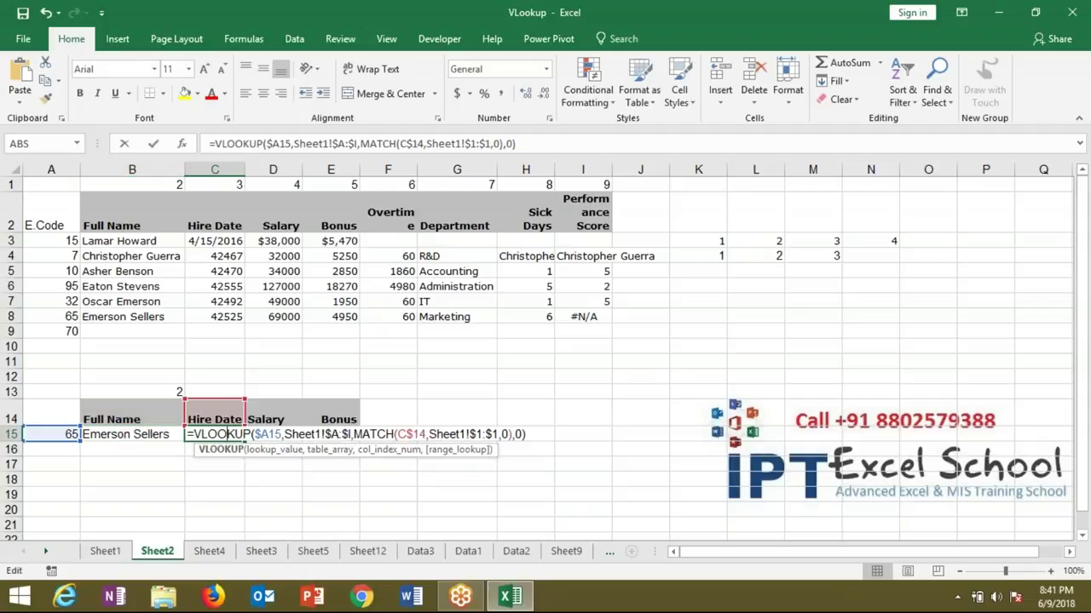
double_click(404, 435)
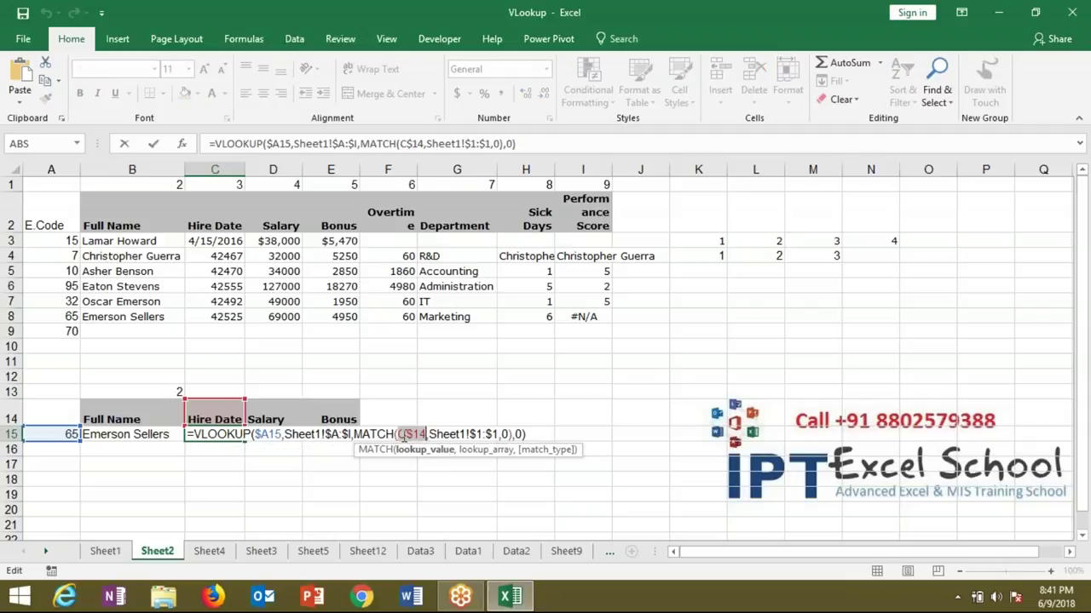
key("Escape")
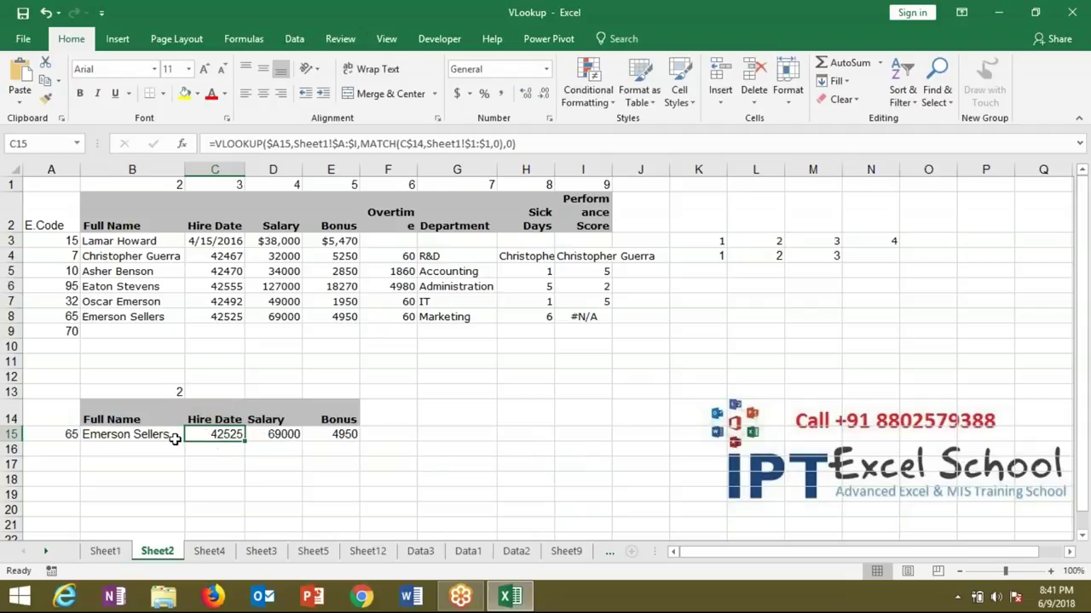
Step: Fill B15's formula down into B16 and review its $A16 and B$14 references
left_click(176, 438)
left_click_drag(182, 444, 182, 457)
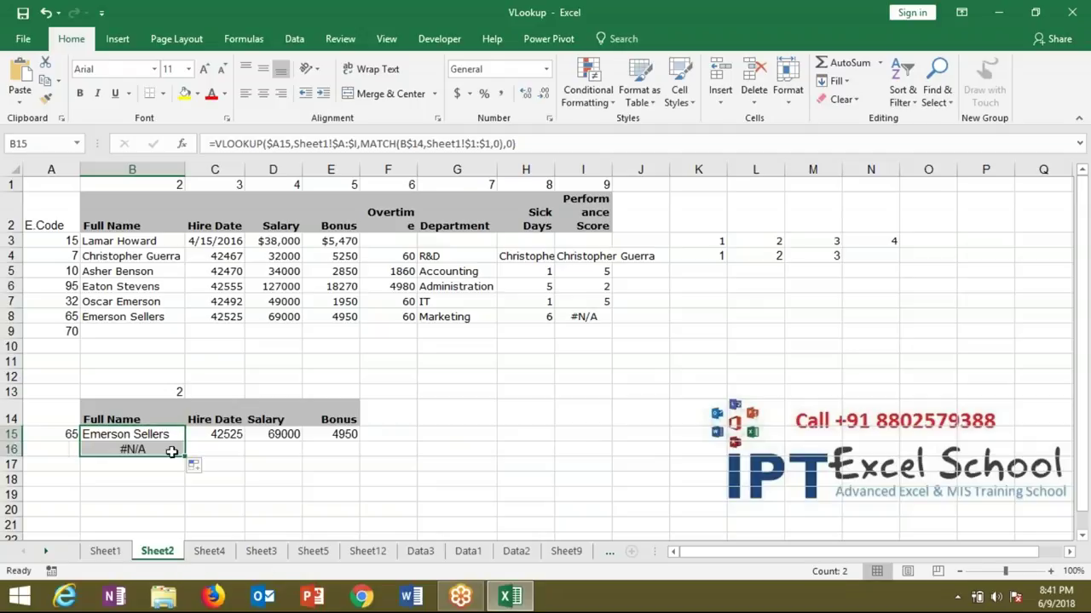
double_click(173, 451)
double_click(312, 449)
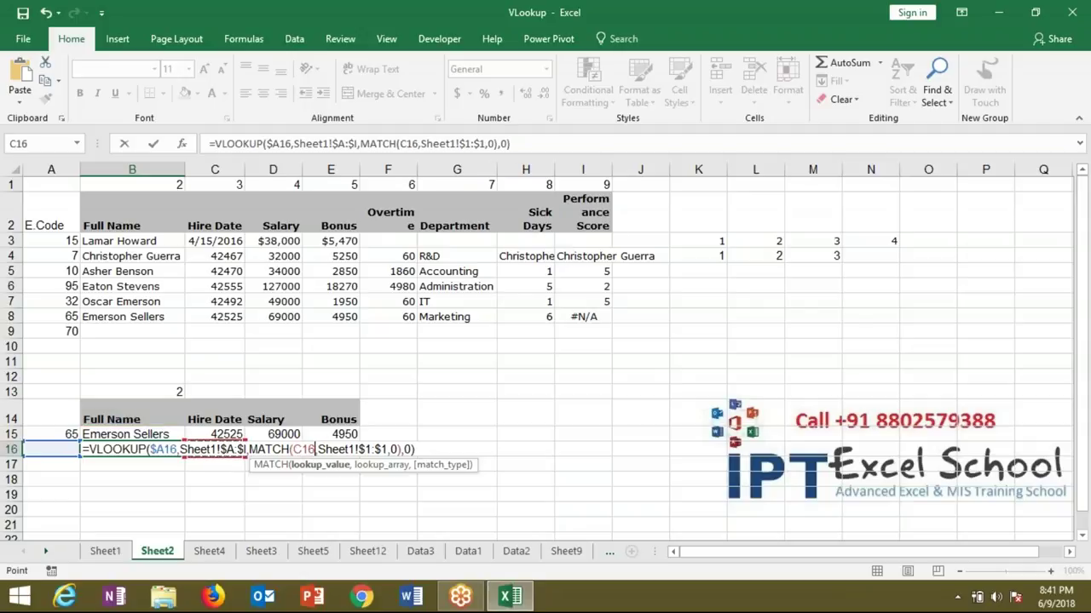
key("ctrl+Return")
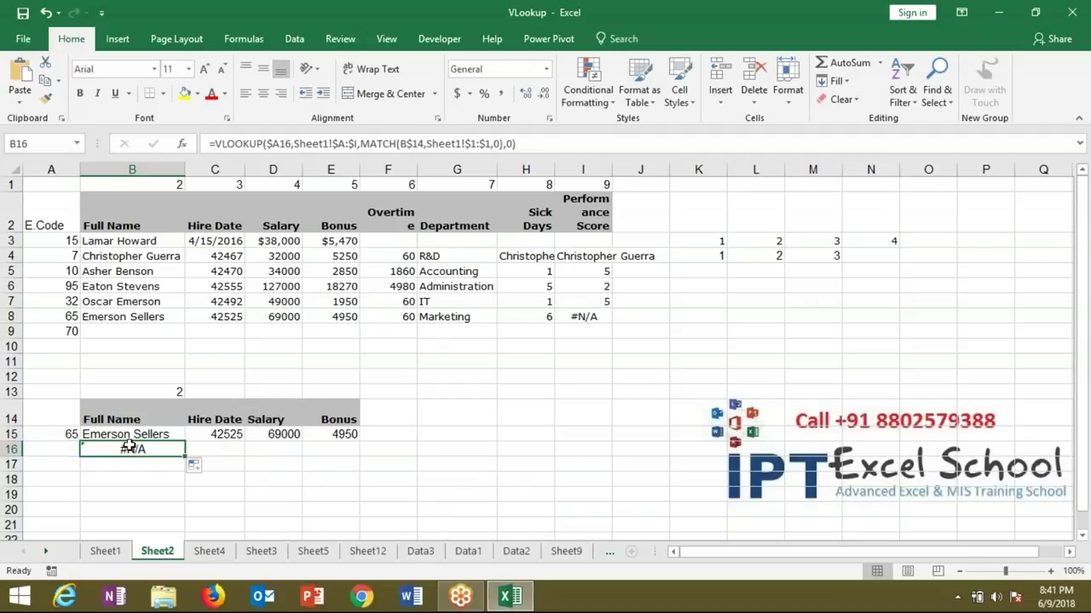
key("F2")
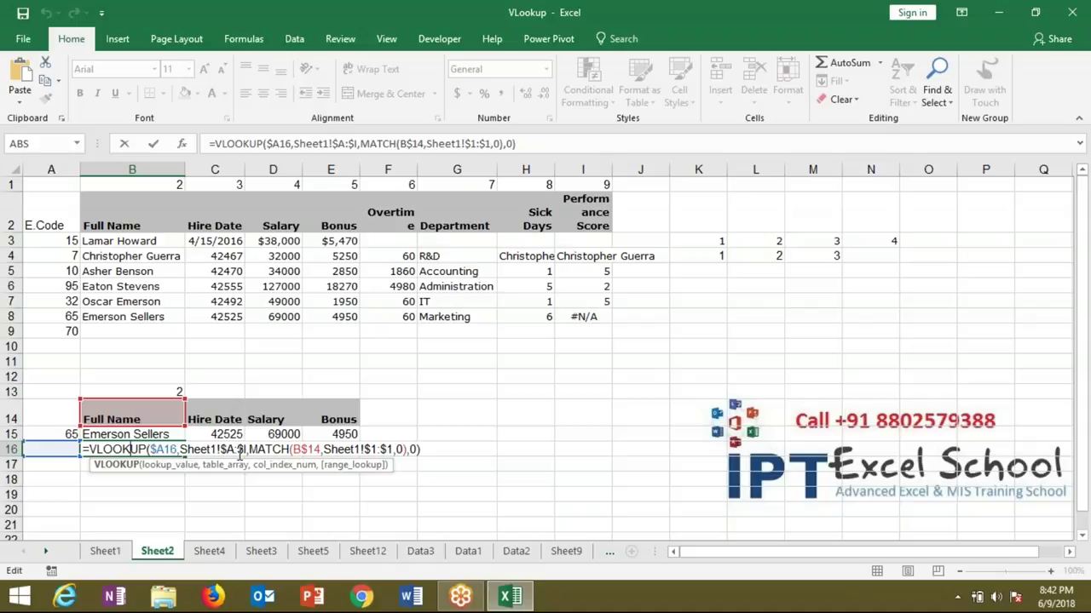
Step: Clear the #N/A formula in B16 and the copied results in C15:E15
key("ctrl+Return")
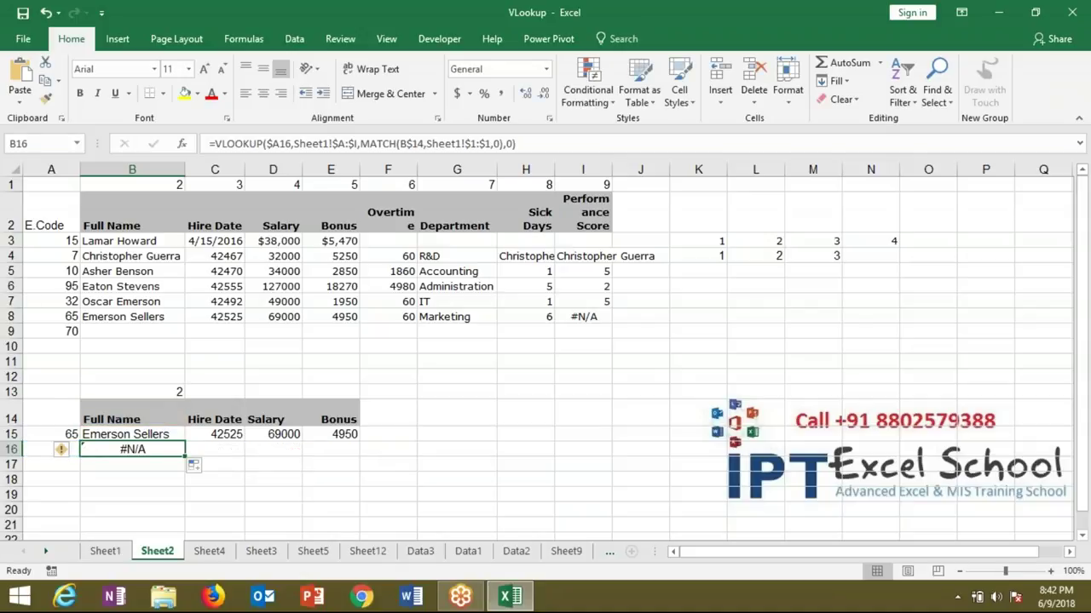
key("Delete")
left_click(214, 434)
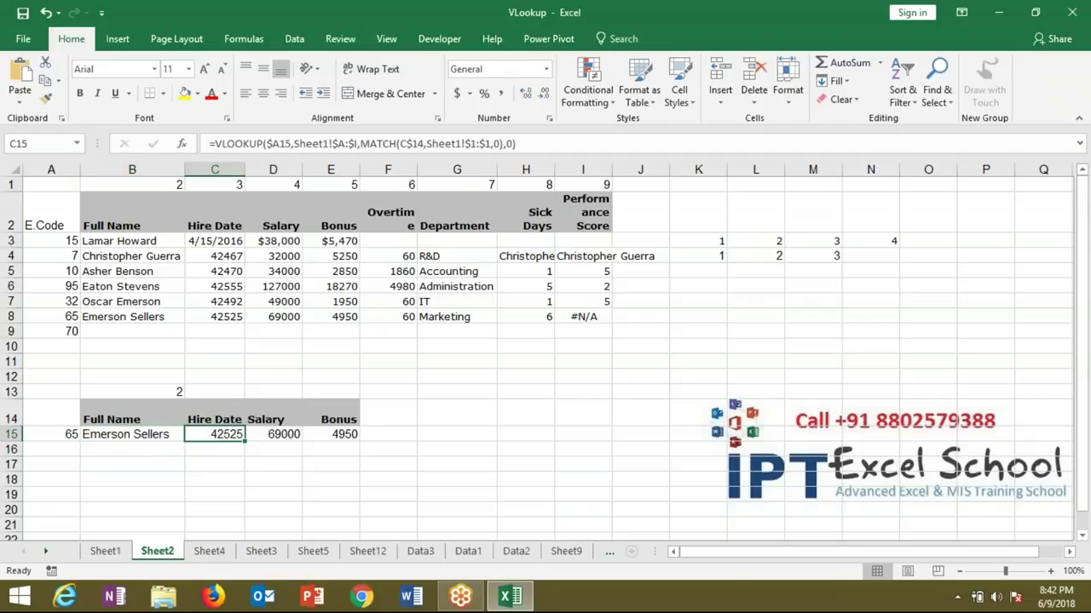
left_click_drag(215, 433, 337, 433)
key("Delete")
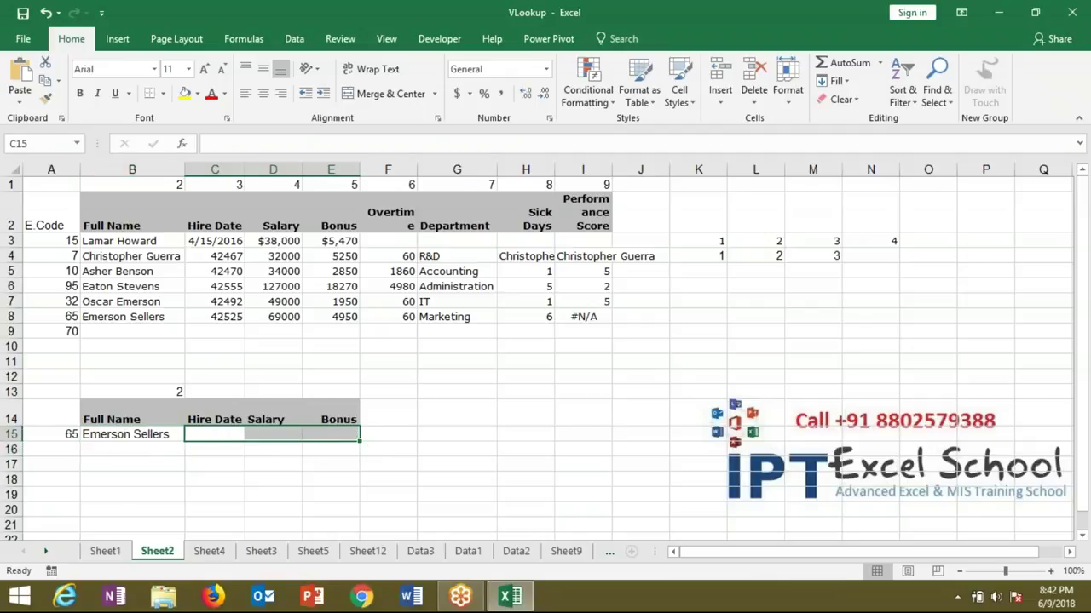
key("Left")
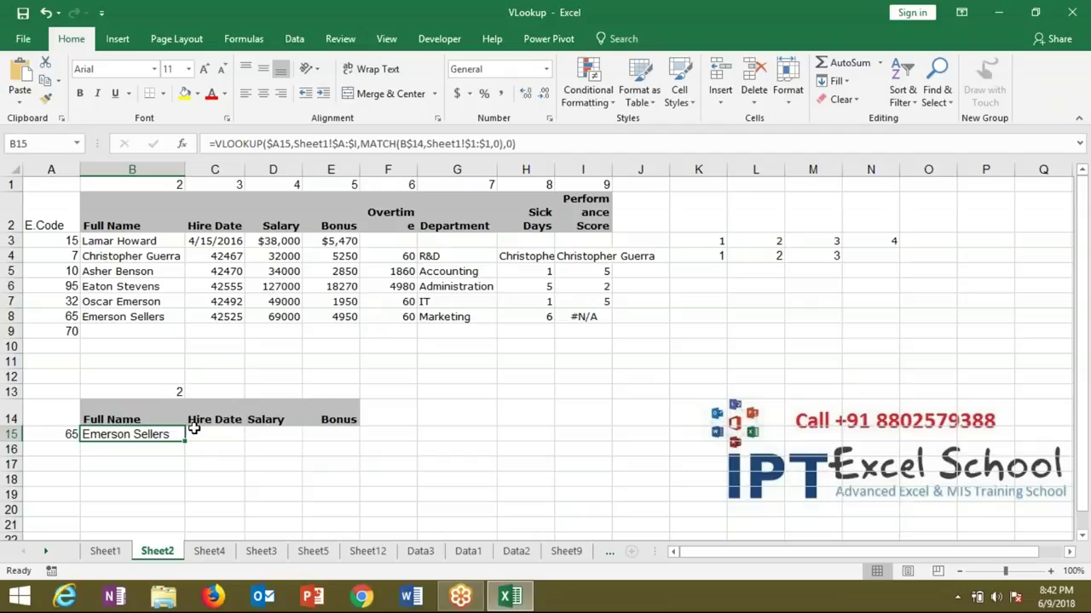
Step: Copy B15's lookup again, inspect B16's #N/A, then clear both copies
mouse_move(184, 440)
left_mouse_down()
mouse_move(237, 437)
mouse_move(188, 458)
left_mouse_up()
double_click(175, 449)
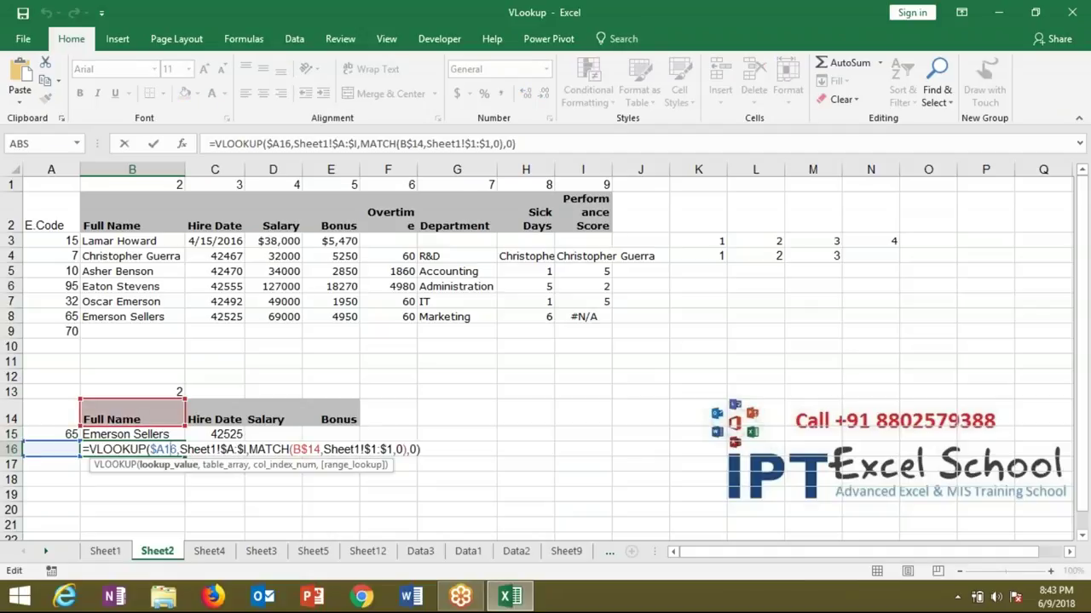
key("Escape")
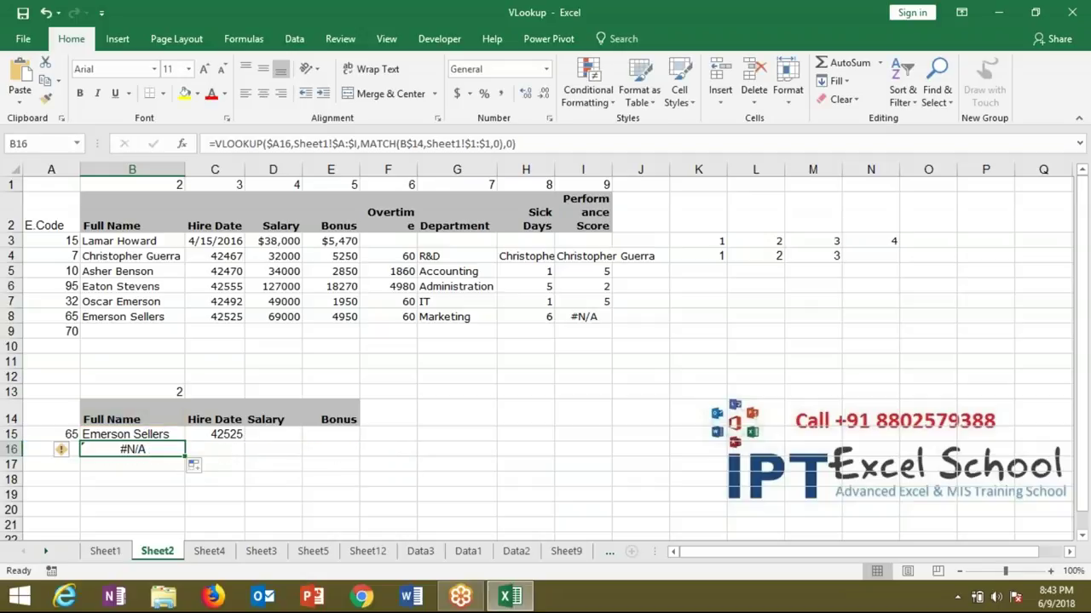
key("Delete")
key("Up")
key("Right")
key("Delete")
Step: Remove the $ locks from A15, B$14 and Sheet1's 1:1 row reference in B15's formula
double_click(154, 435)
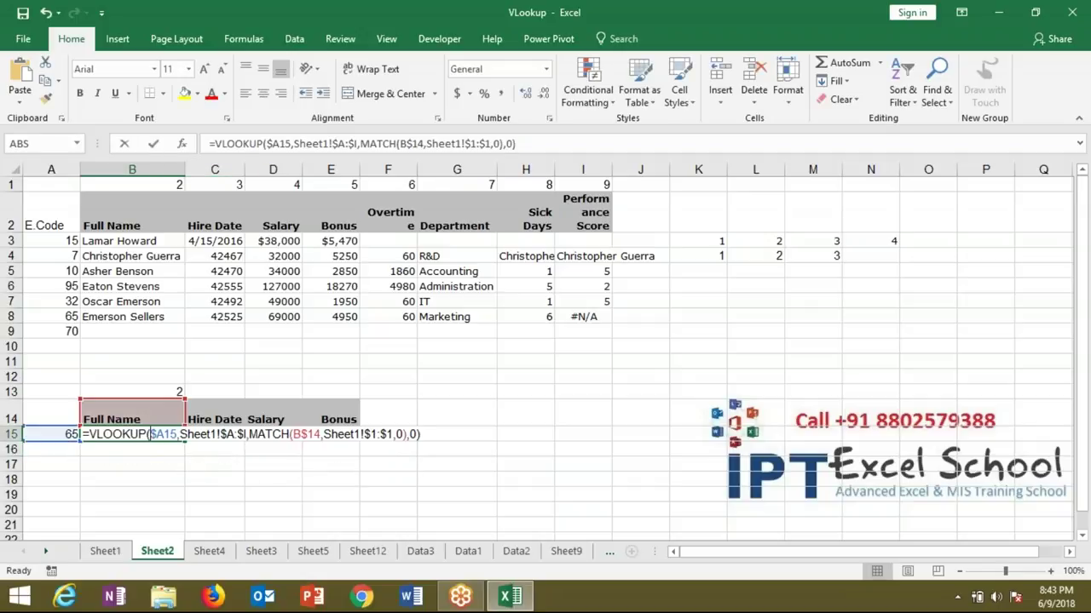
key("BackSpace")
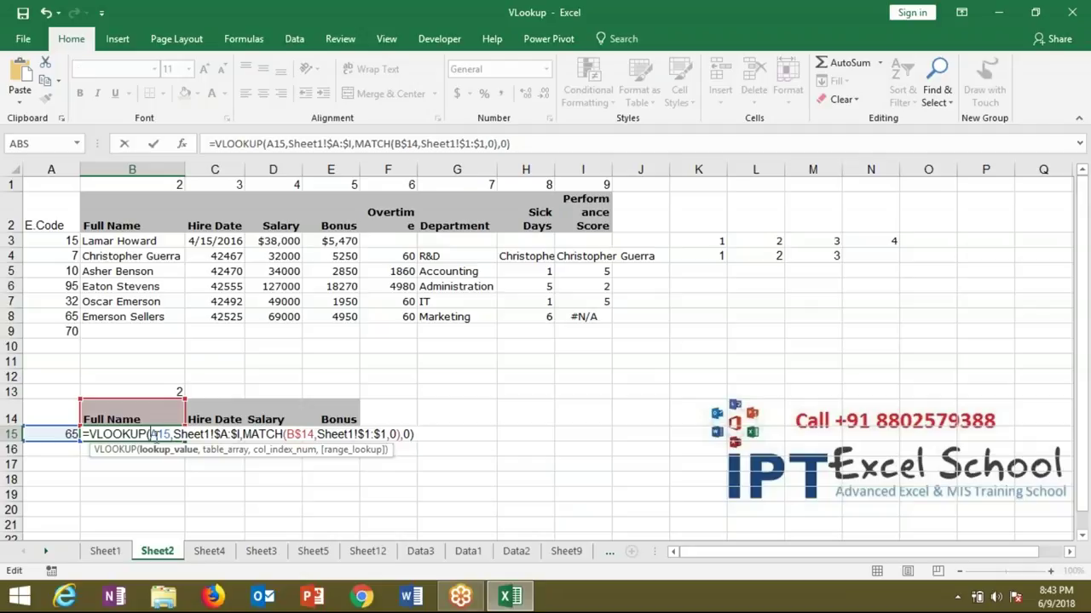
left_click(300, 434)
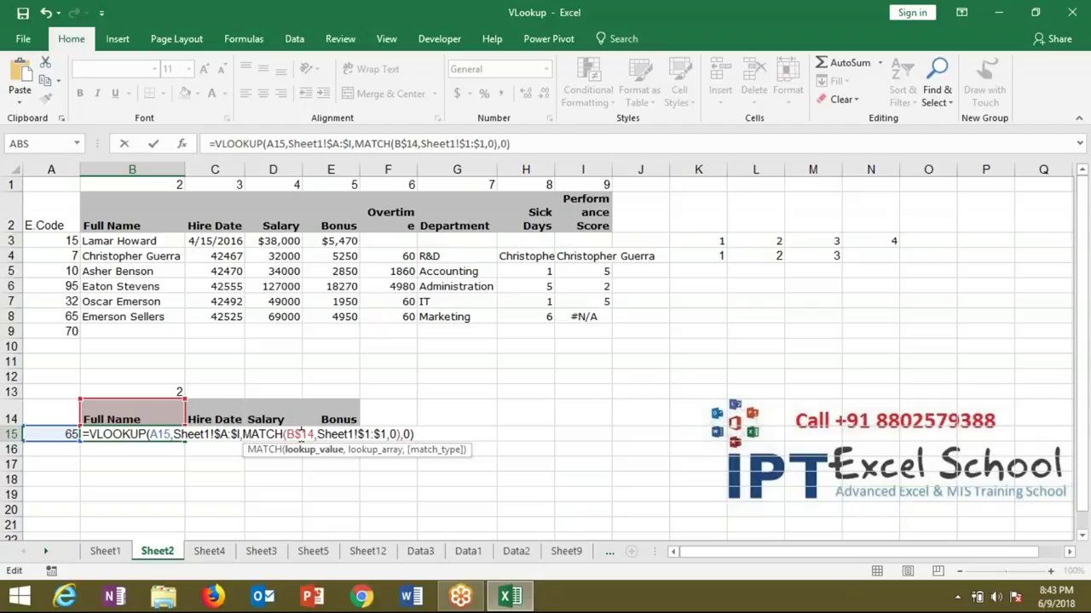
key("BackSpace")
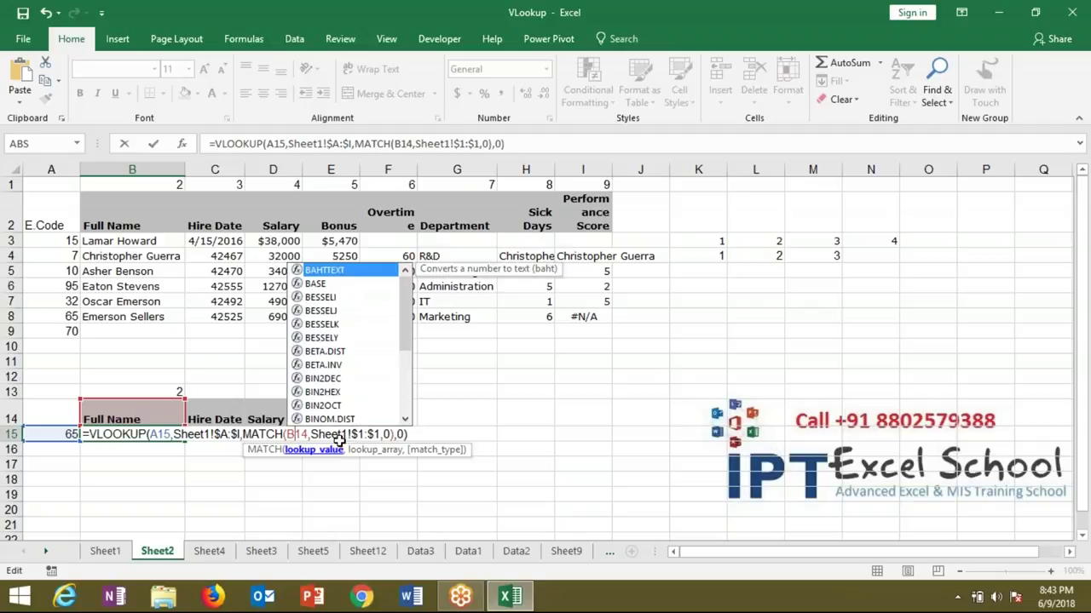
left_click(361, 434)
left_click(359, 435)
key("BackSpace")
left_click(368, 434)
key("BackSpace")
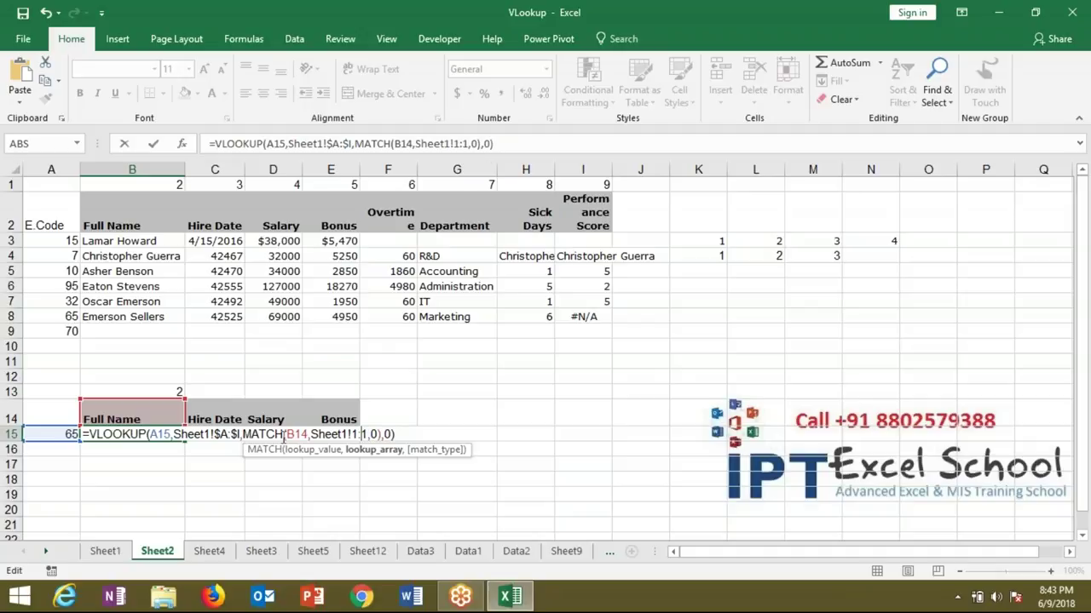
left_click(236, 434)
key("BackSpace")
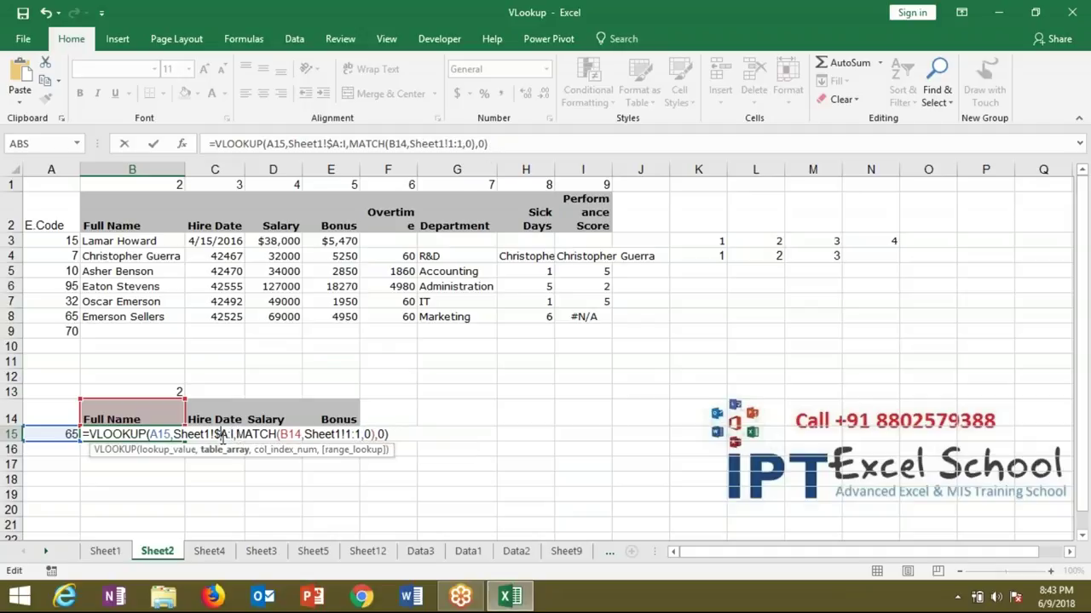
left_click(222, 434)
key("BackSpace")
key("Return")
key("Up")
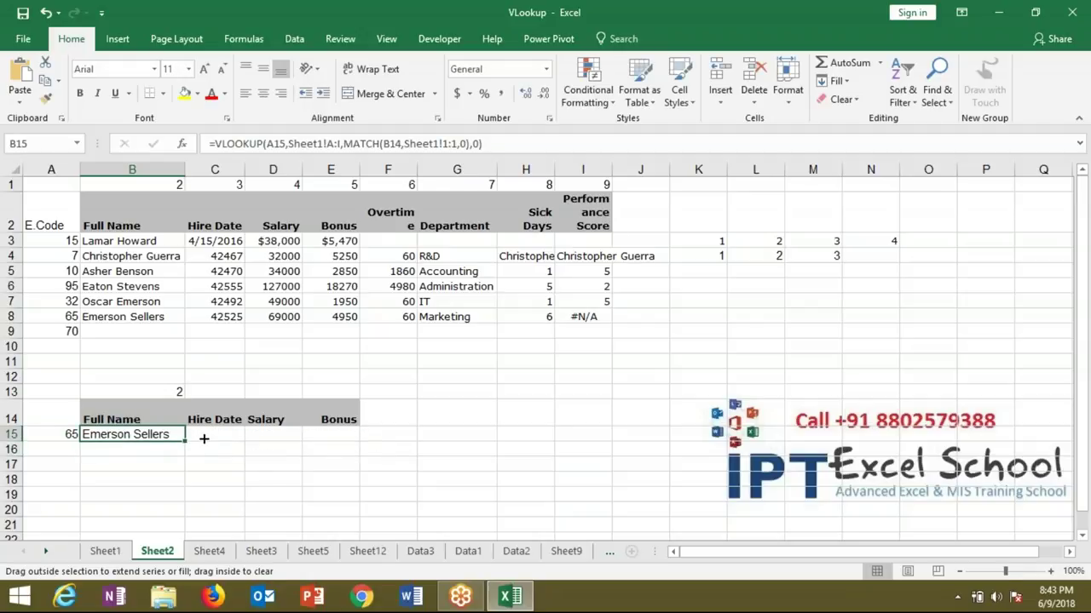
Step: Copy B15's formula right into C15 and down into B16, then inspect B16's references
left_click_drag(184, 442, 192, 447)
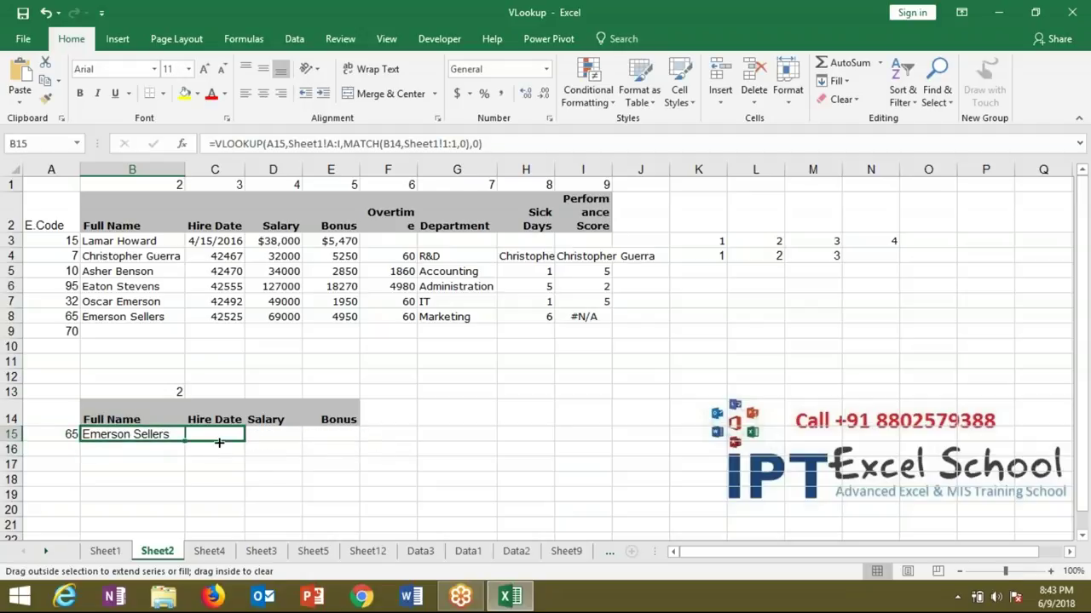
left_click_drag(193, 446, 185, 451)
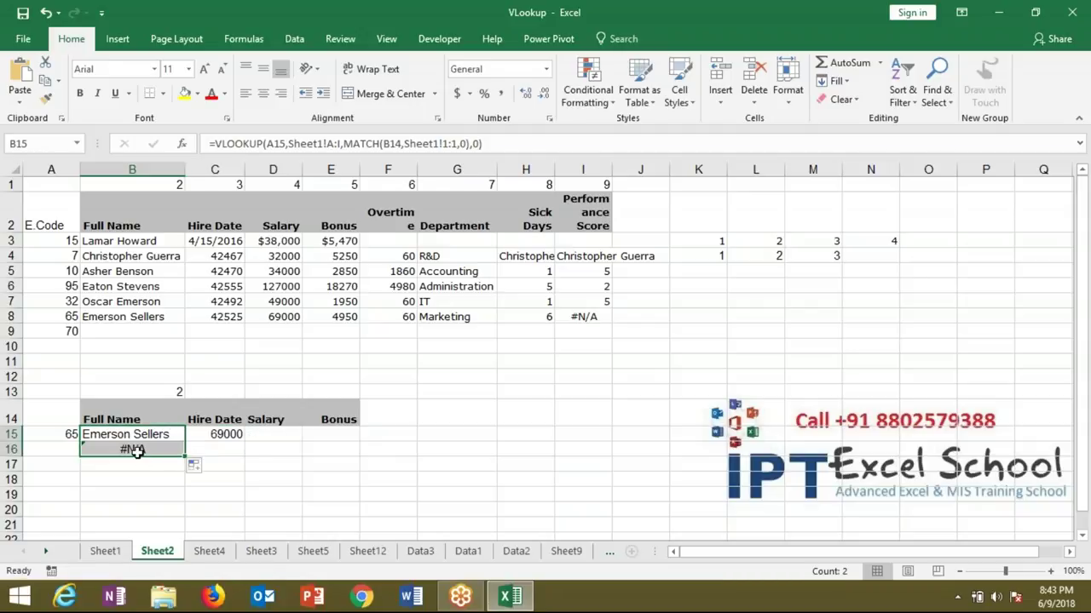
double_click(139, 449)
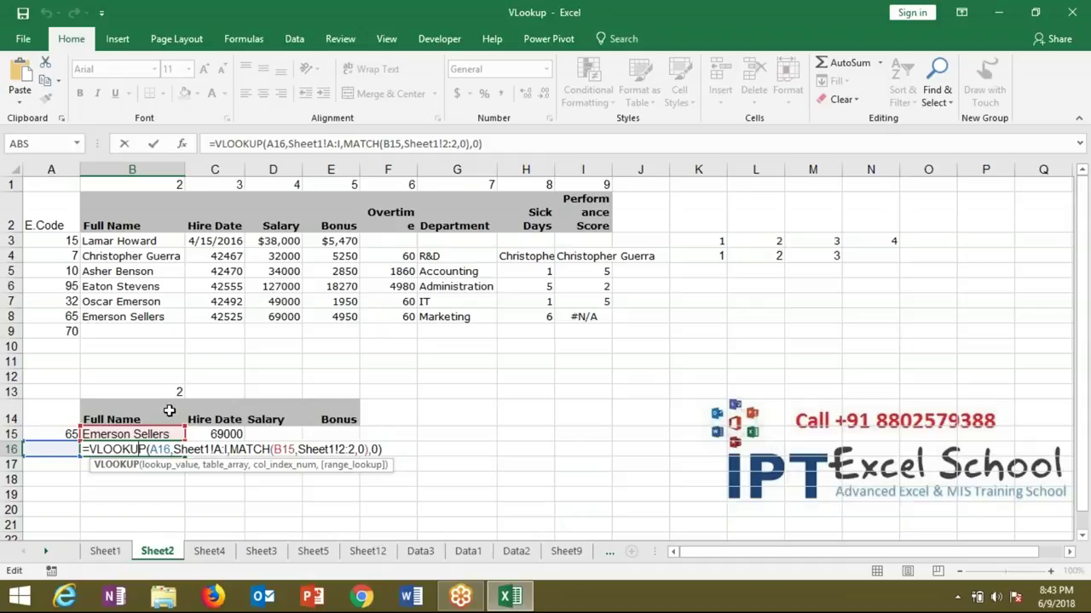
left_click_drag(274, 449, 294, 449)
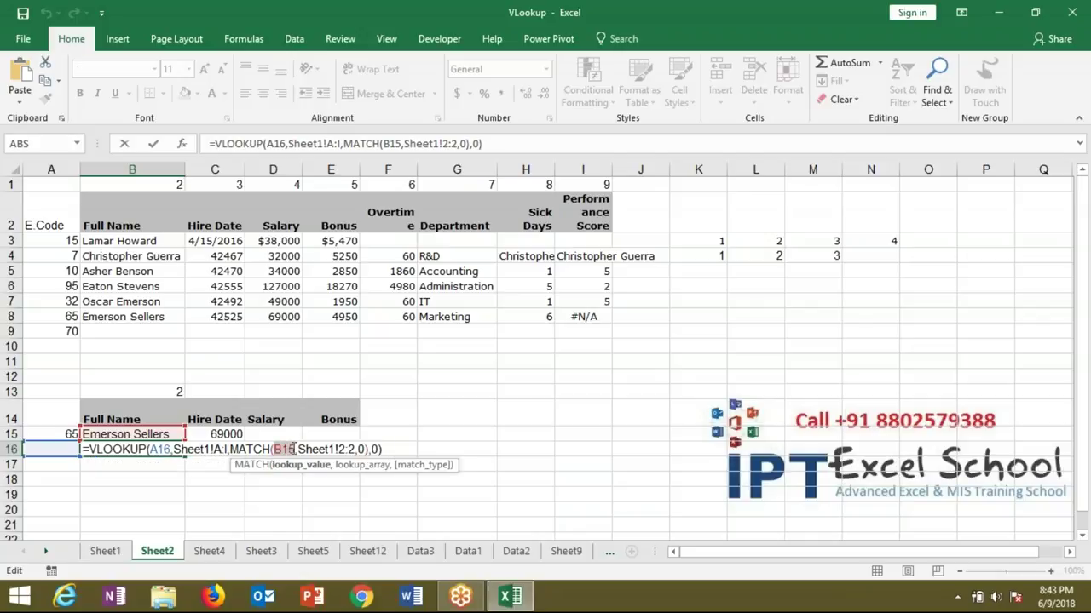
left_click(341, 449)
left_click_drag(339, 449, 356, 449)
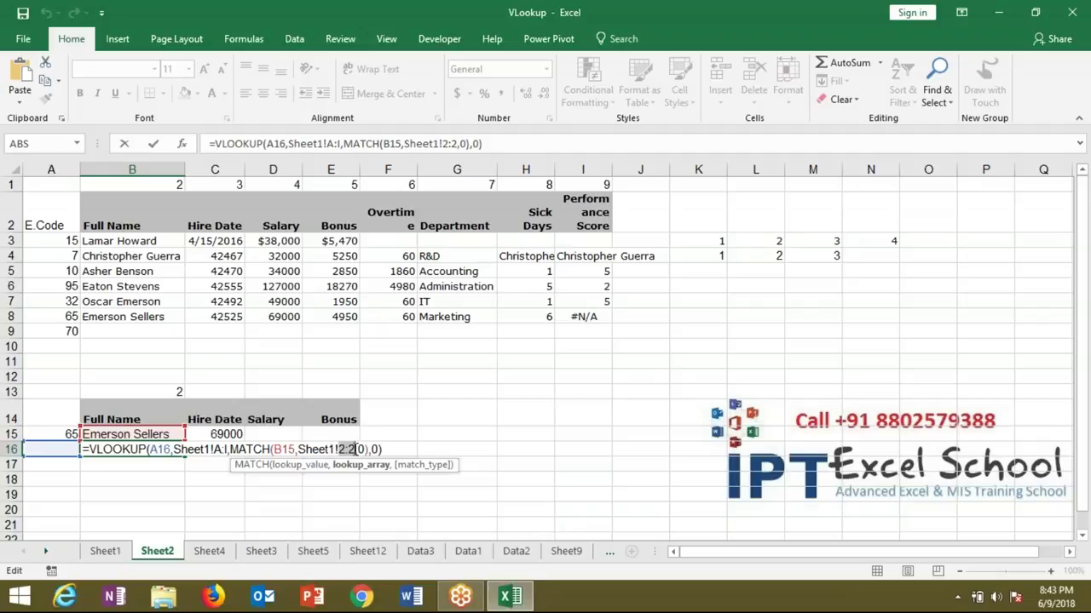
key("Return")
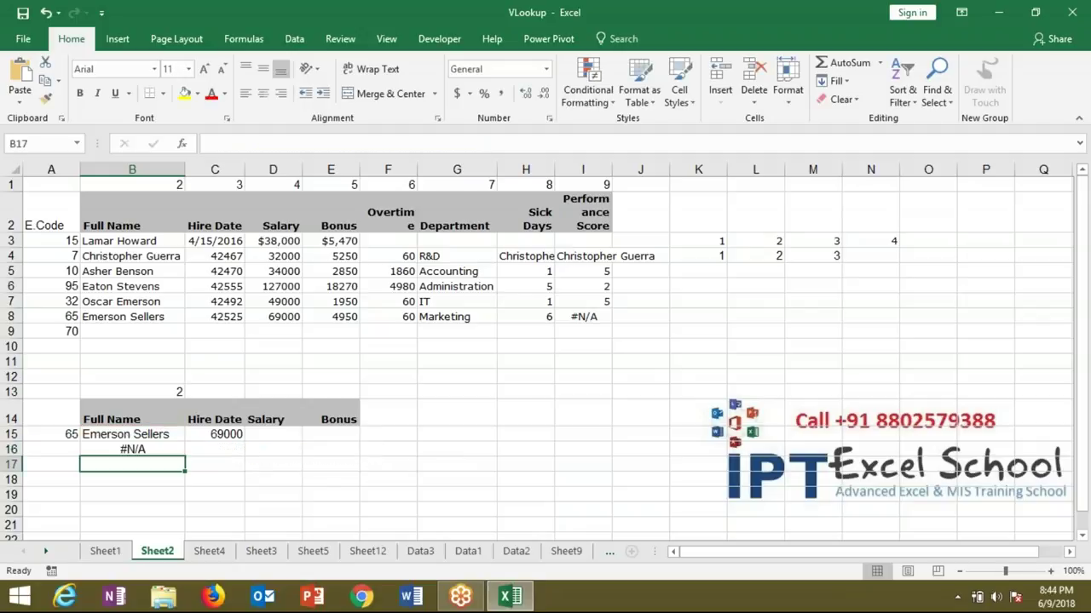
key("Up")
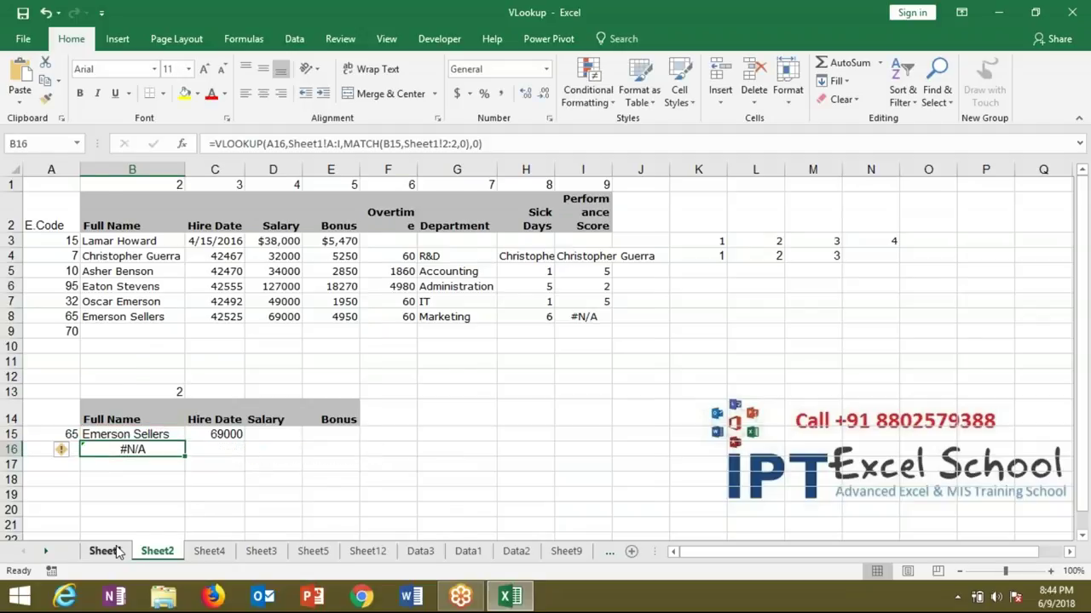
left_click(105, 552)
left_click(11, 198)
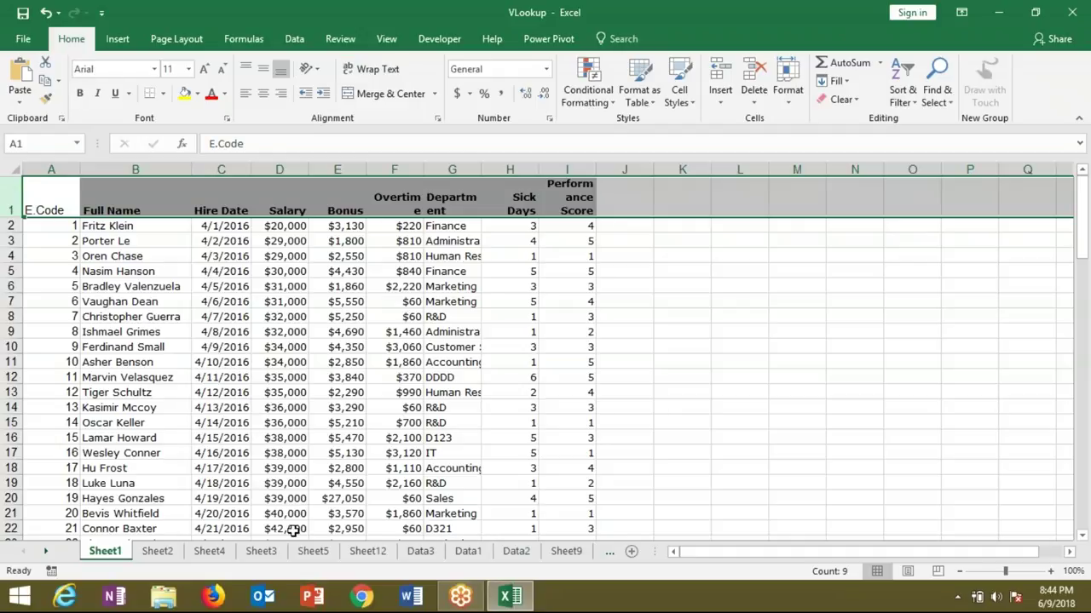
left_click(161, 553)
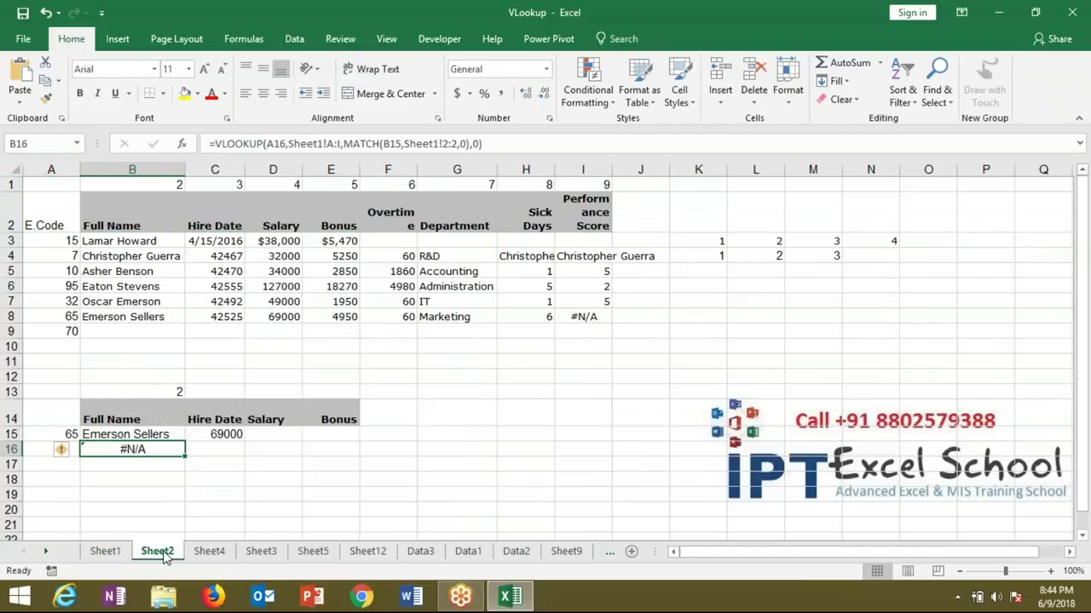
Step: Change B15's MATCH to use B$14 and Sheet1!$1:$1, then compare with C15's formula
double_click(148, 449)
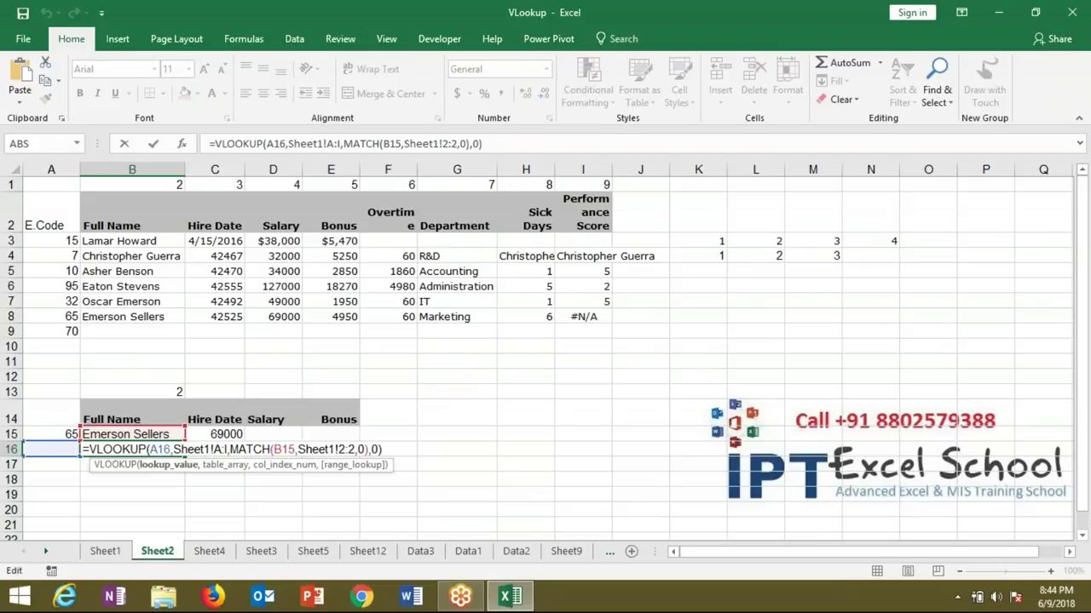
key("ctrl+Return")
key("Up")
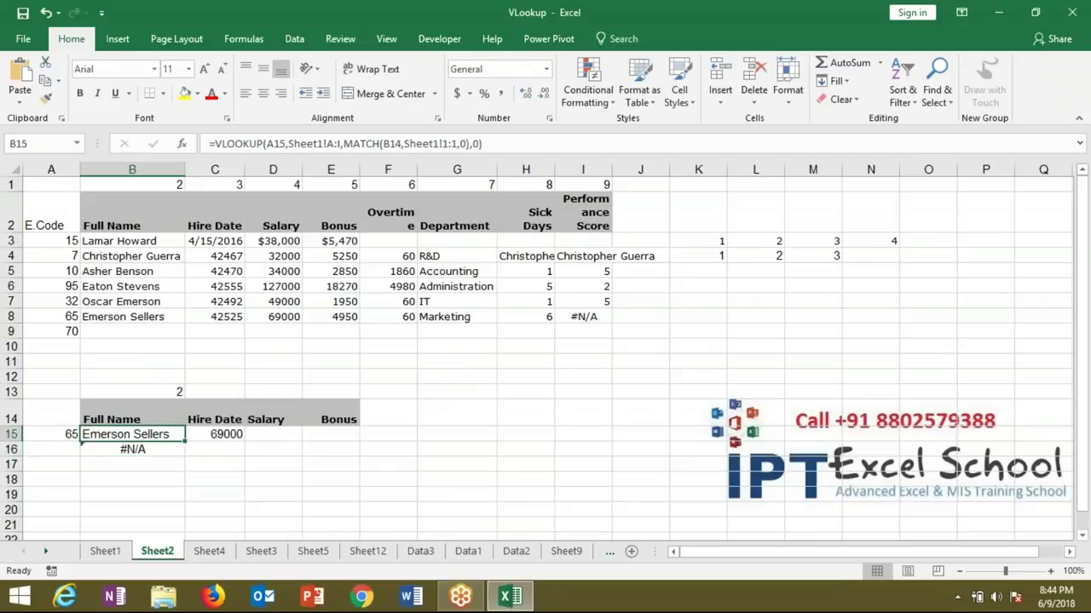
left_click(391, 144)
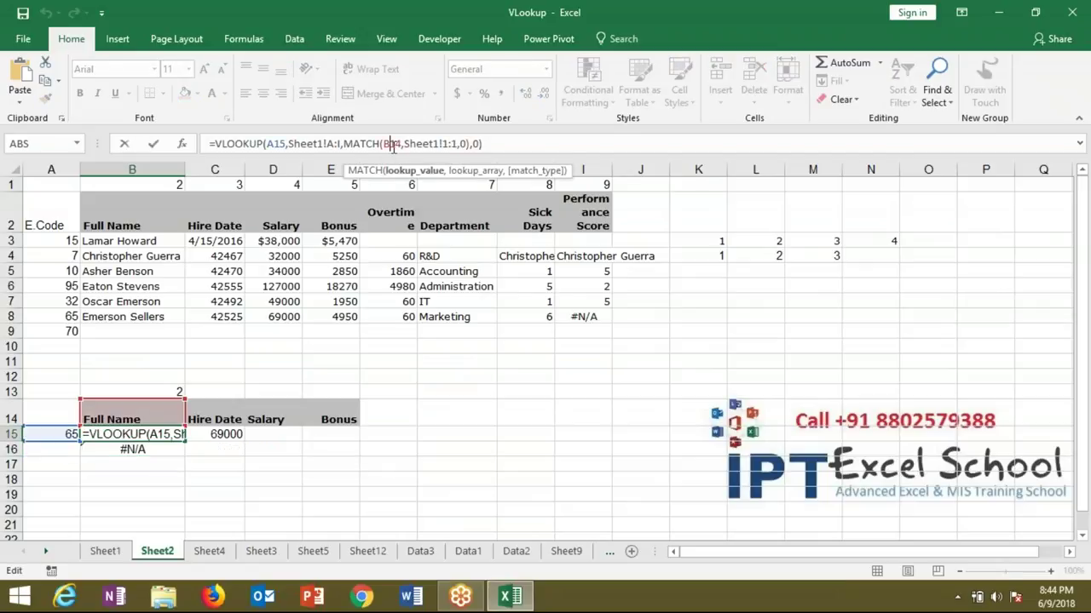
type("$")
left_click(449, 144)
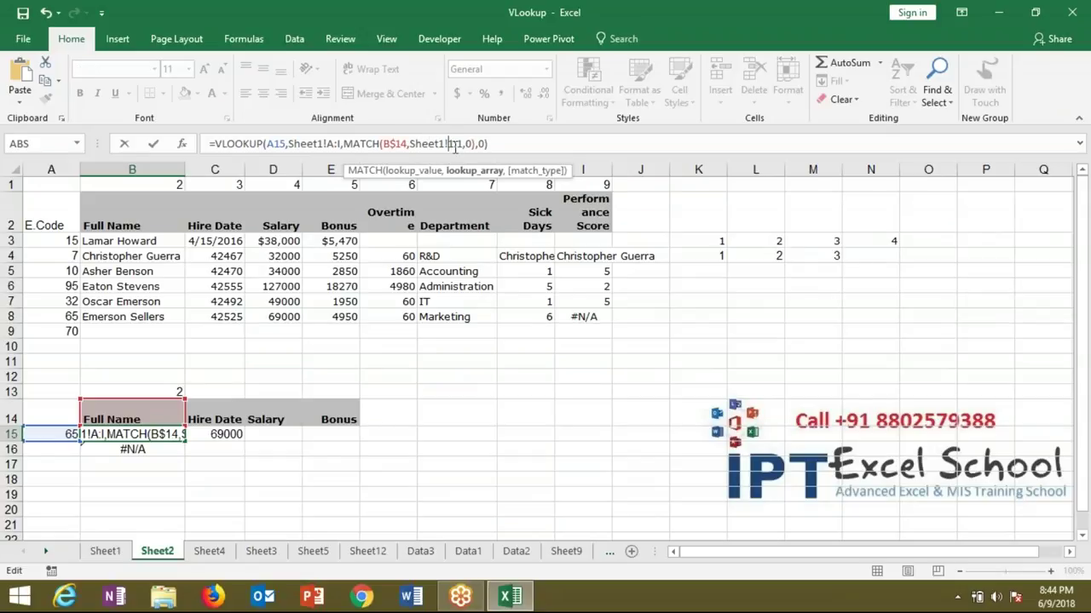
key("F4")
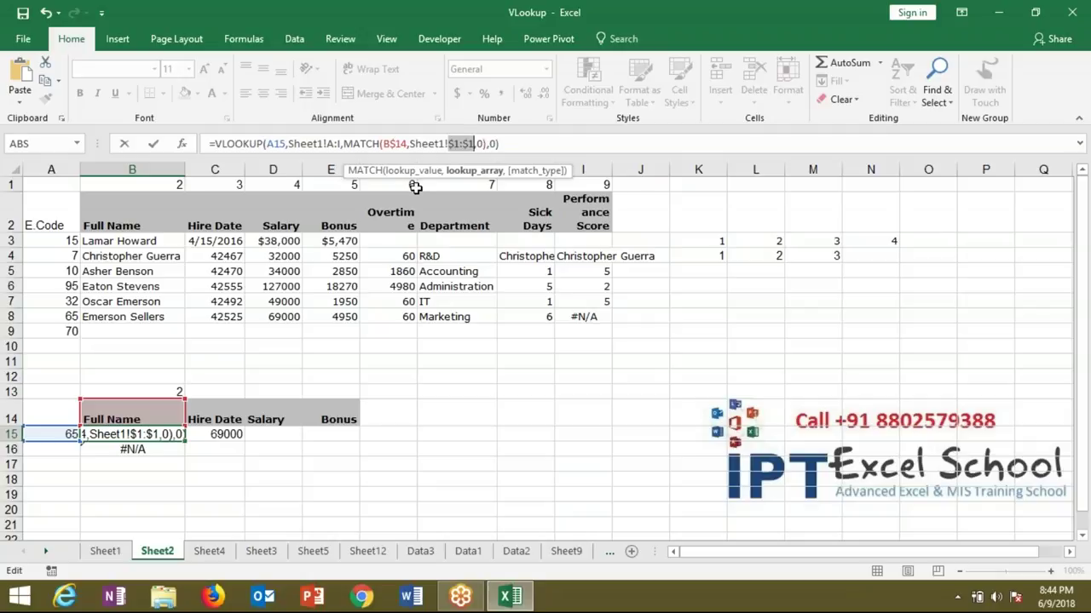
key("Return")
key("Right")
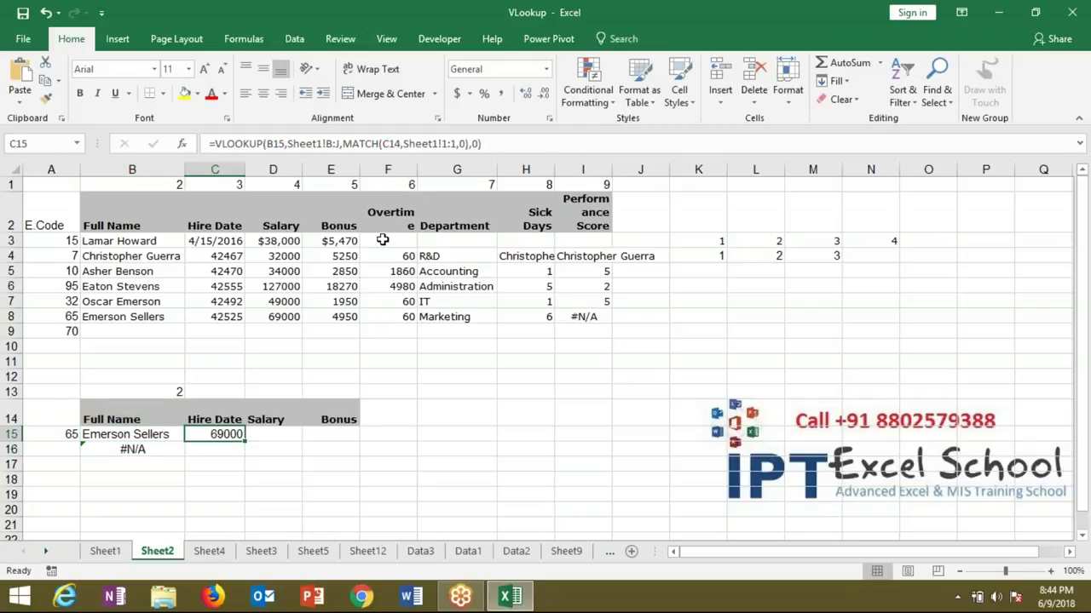
double_click(225, 436)
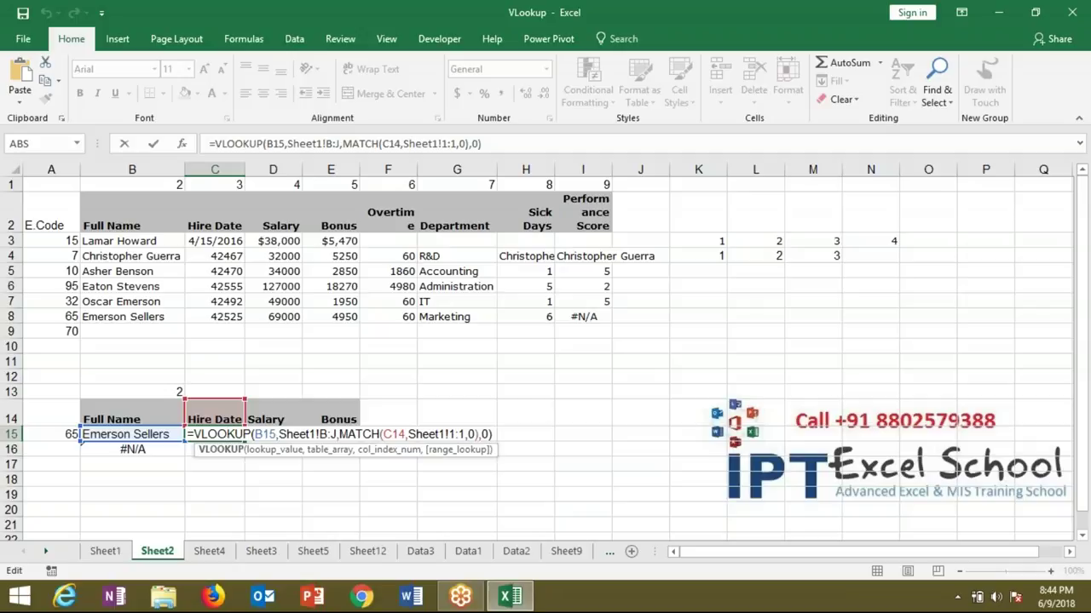
key("Return")
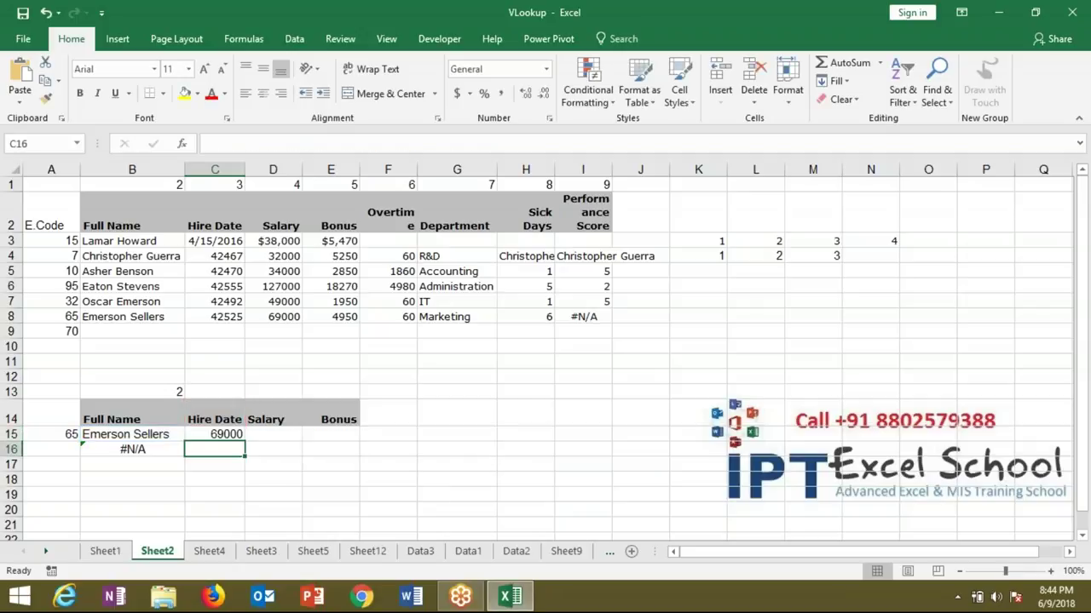
key("Up")
key("Left")
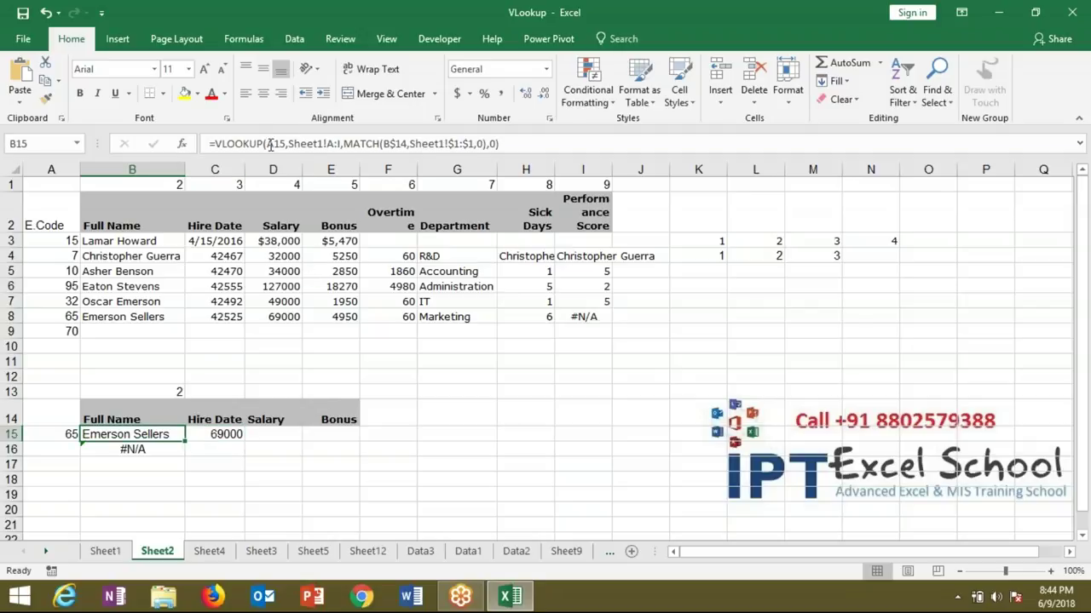
left_click(270, 143)
type("$")
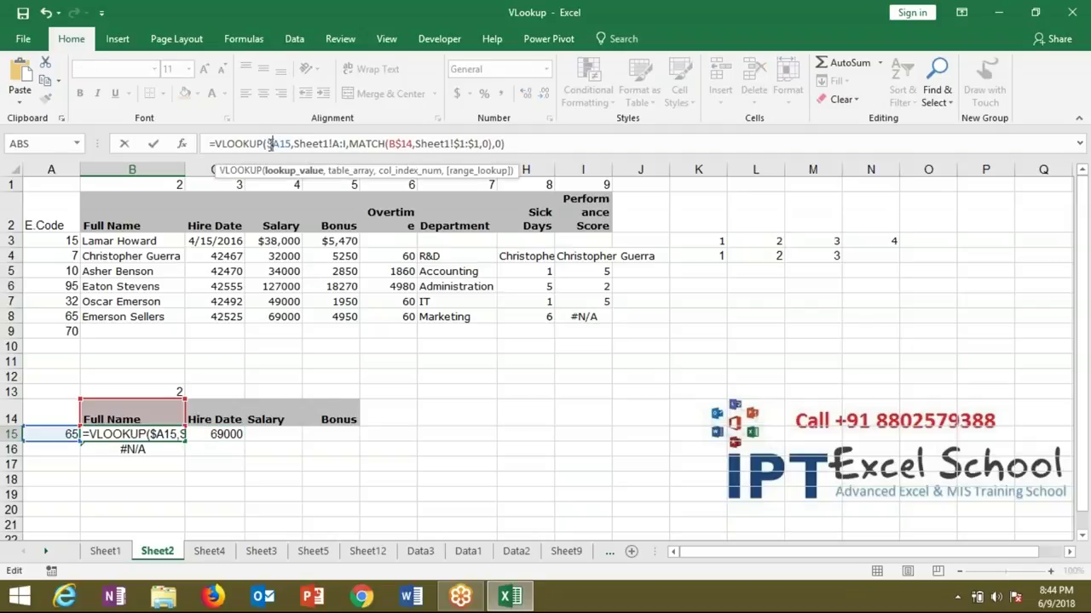
left_click(341, 143)
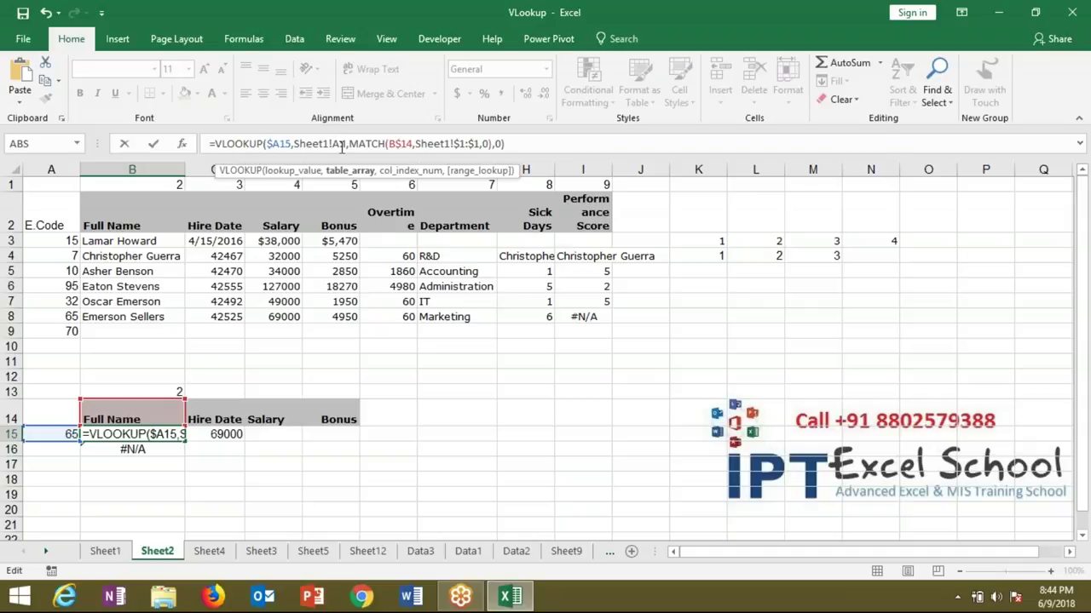
key("F4")
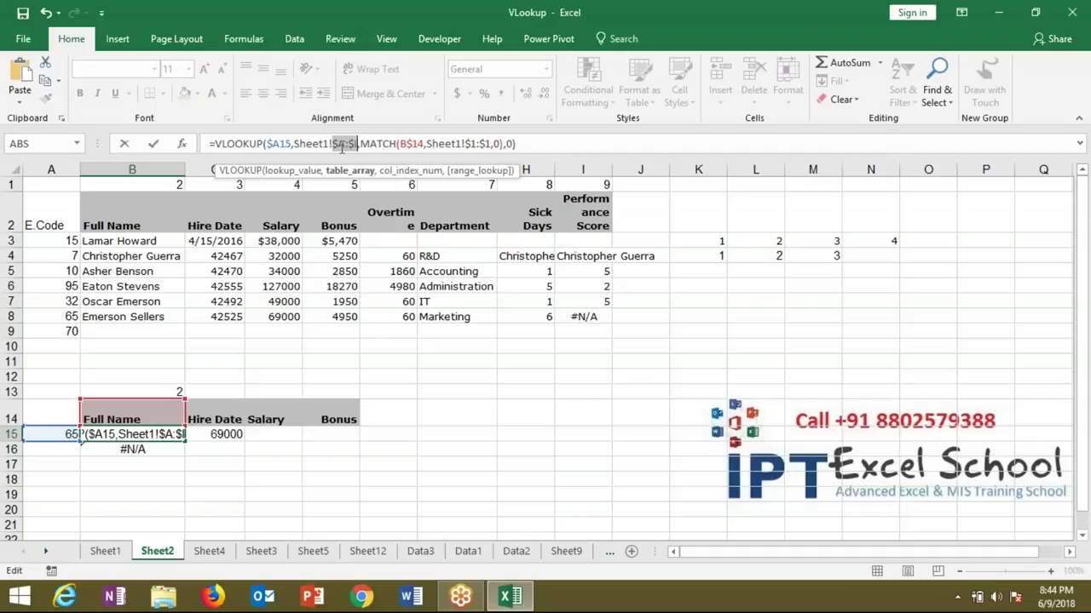
key("Return")
key("Up")
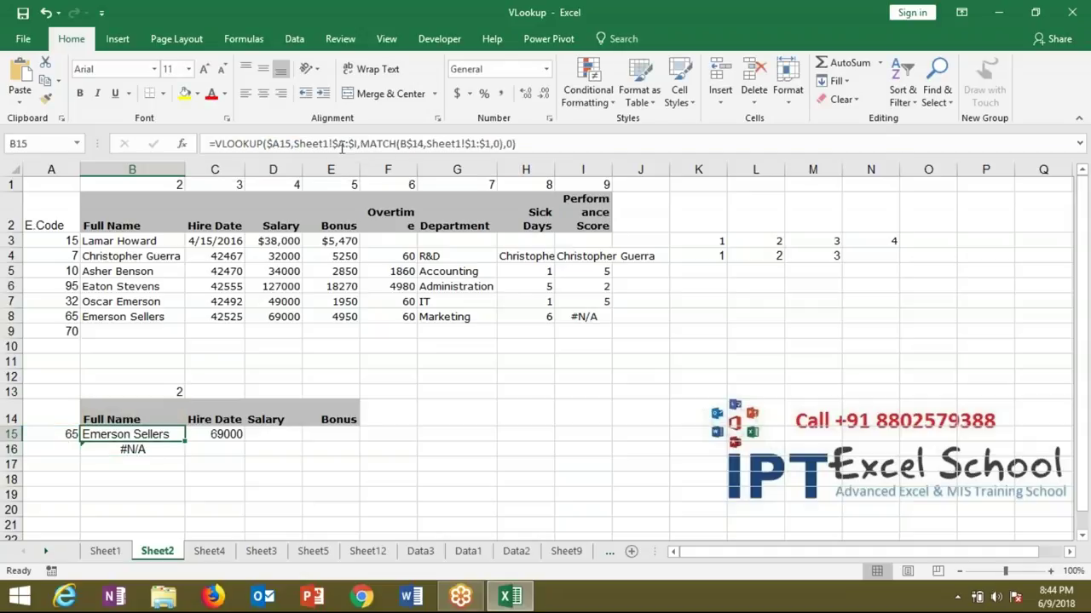
Step: Fill B15's lookup across to E15 (42525, 69000, 4950) and clear the leftover #N/A in B16
left_click_drag(185, 442, 340, 437)
left_click(155, 449)
key("Delete")
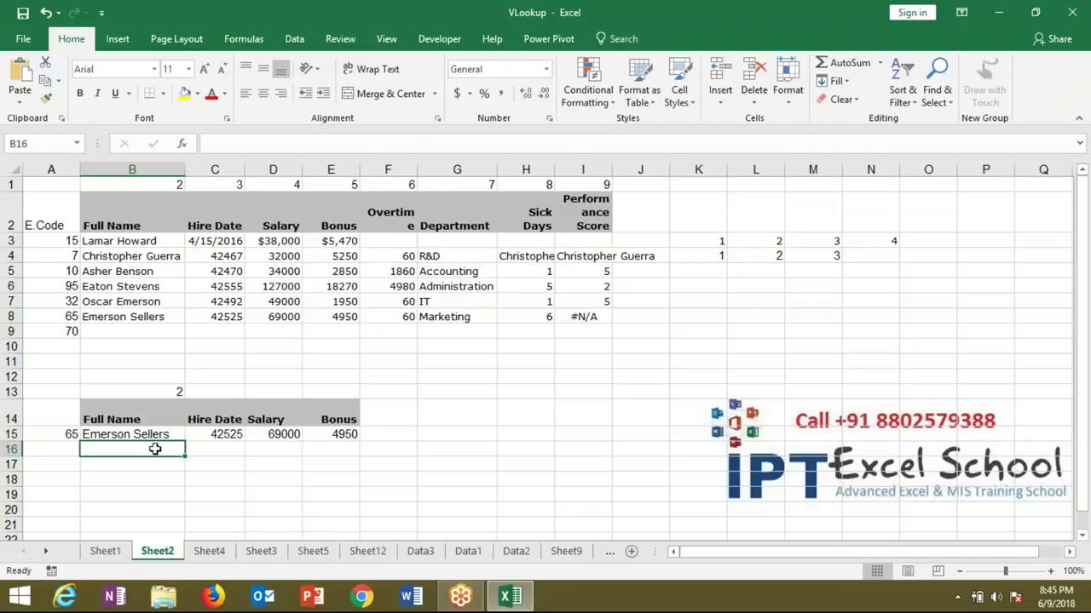
key("Up")
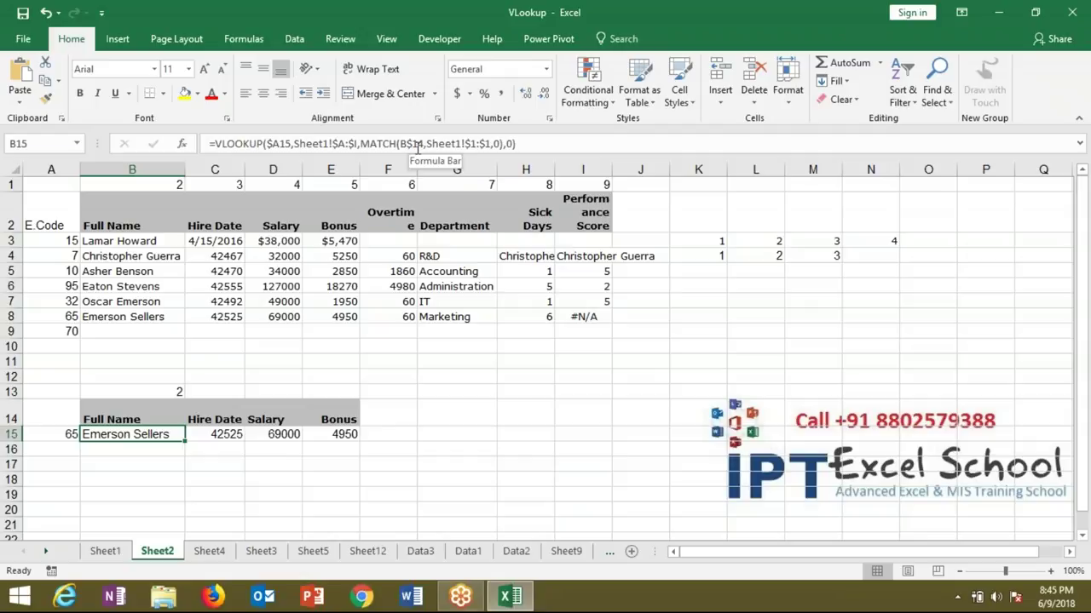
left_click(266, 144)
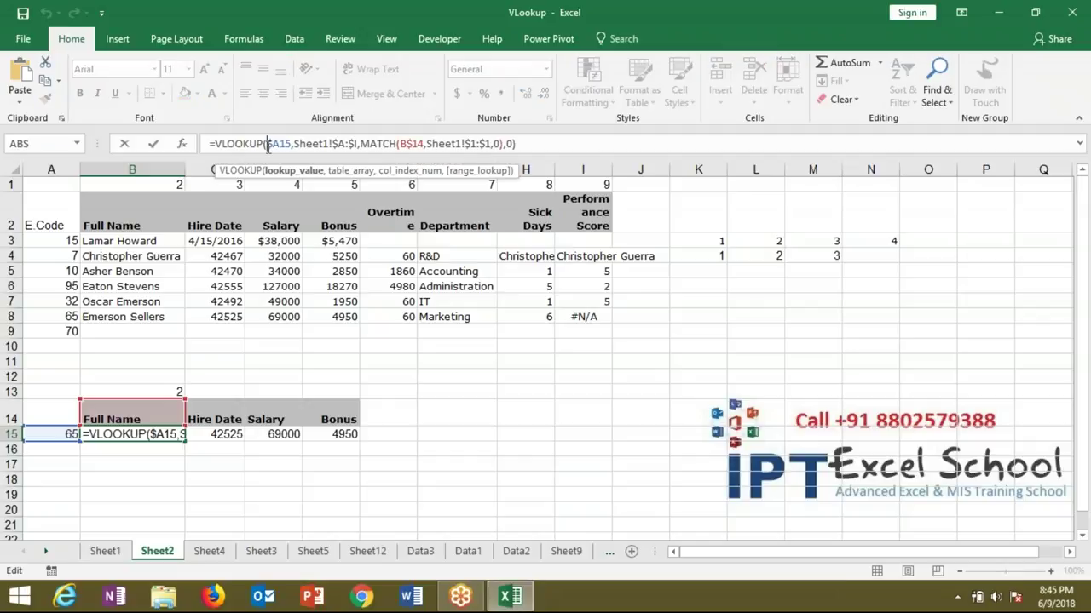
key("Right")
key("Return")
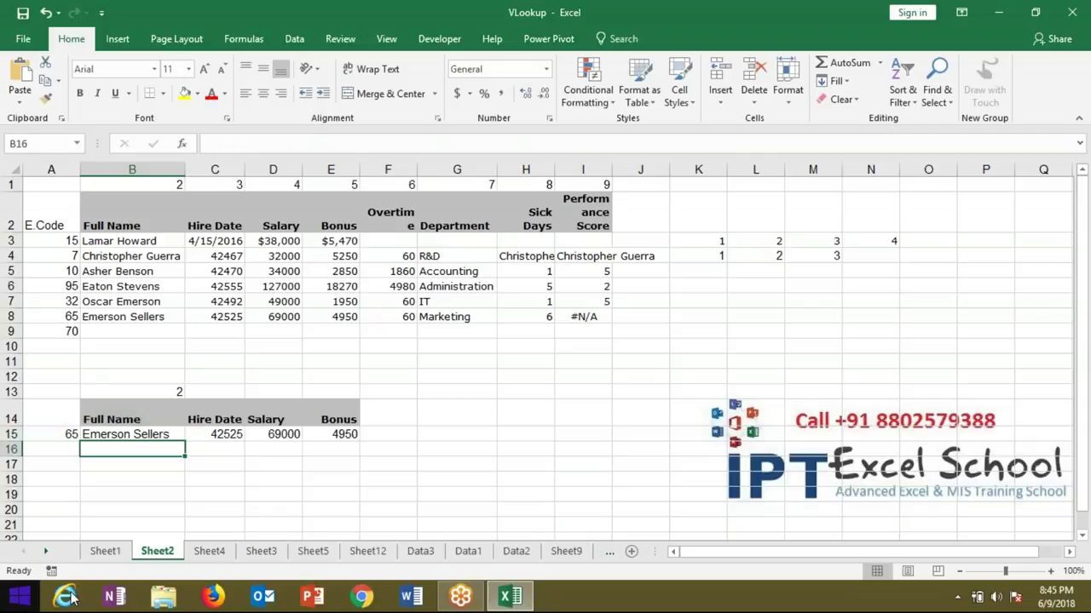
Step: On Sheet4, delete the old lookup results in C14:D16 below the table
left_click(211, 554)
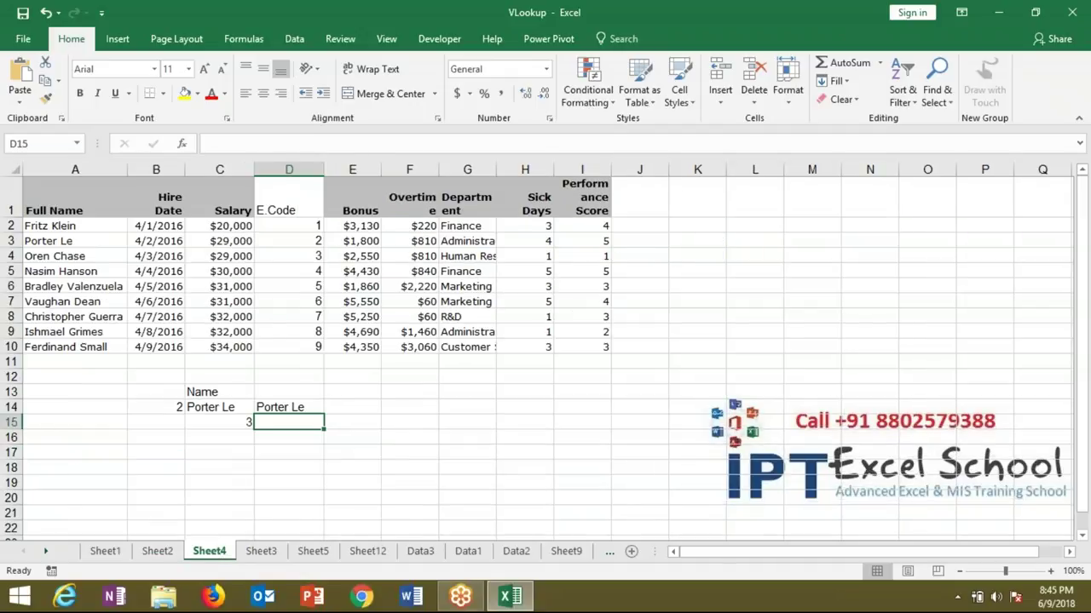
left_click(235, 489)
left_click(243, 421)
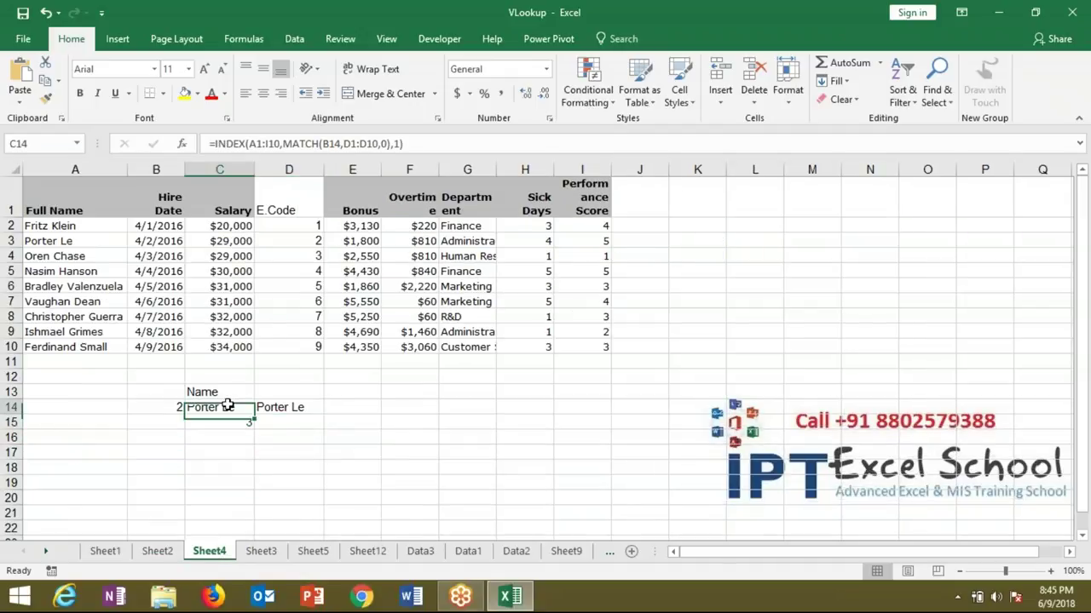
left_click_drag(226, 404, 286, 431)
key("Delete")
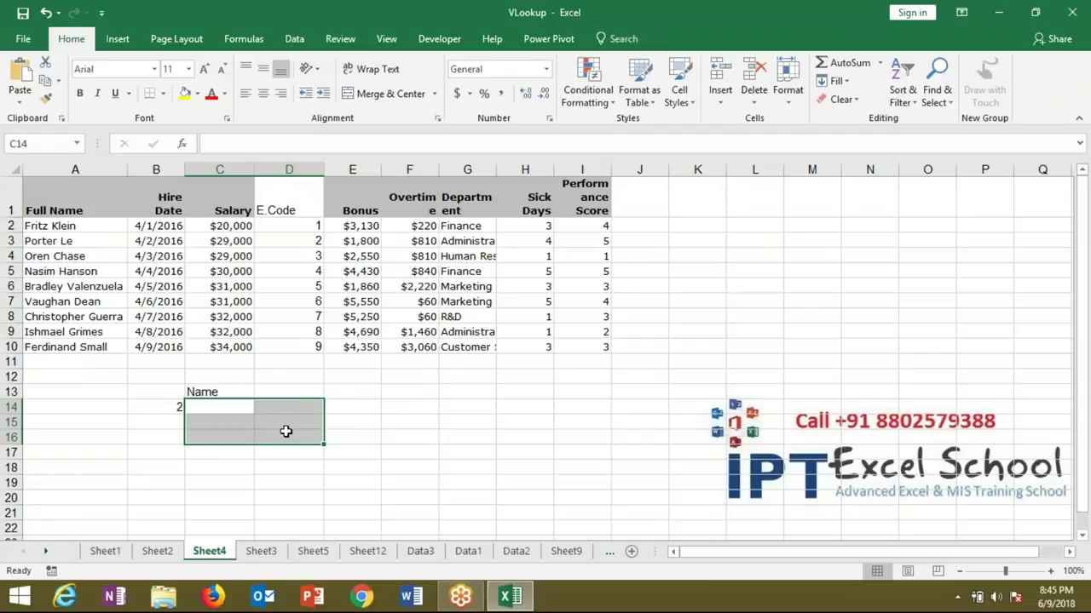
Step: Review Sheet1's employee table, highlighting the first record and the E.Code column
left_click(158, 553)
left_click(105, 551)
left_click_drag(62, 232, 564, 226)
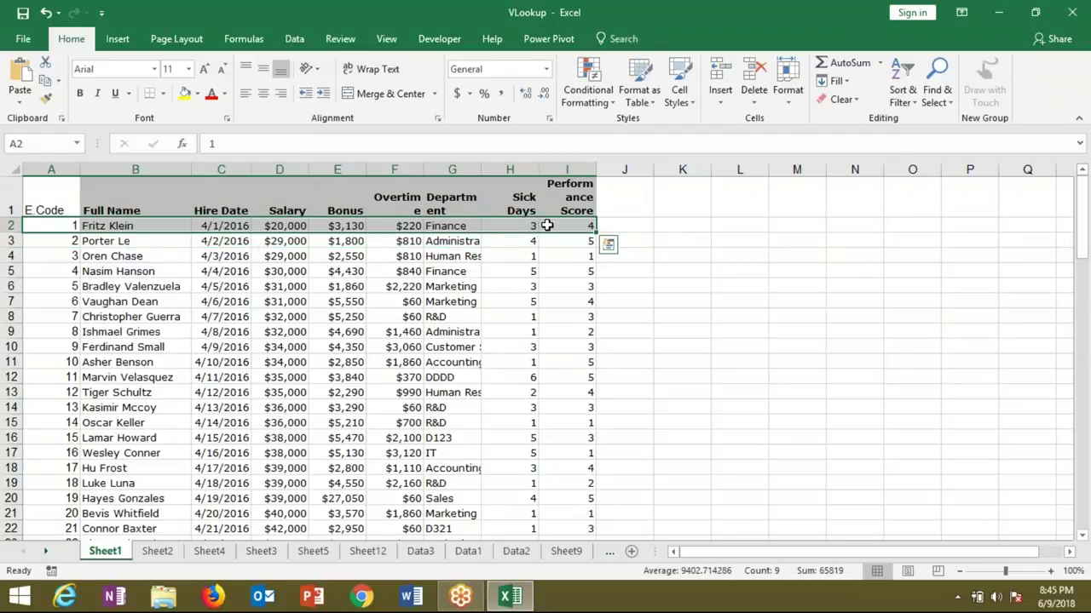
left_click(400, 271)
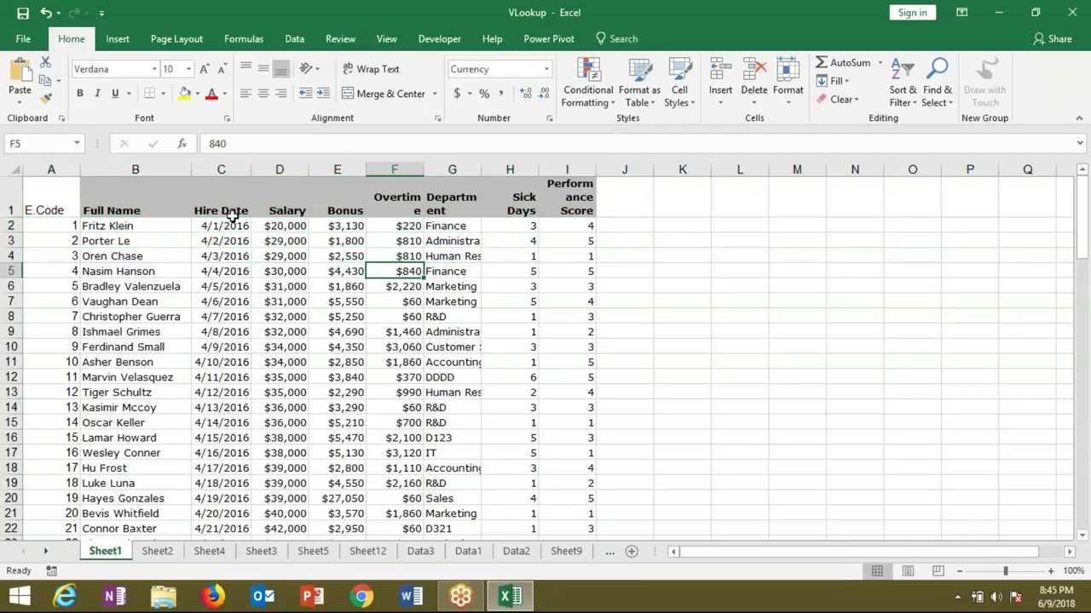
left_click(51, 169)
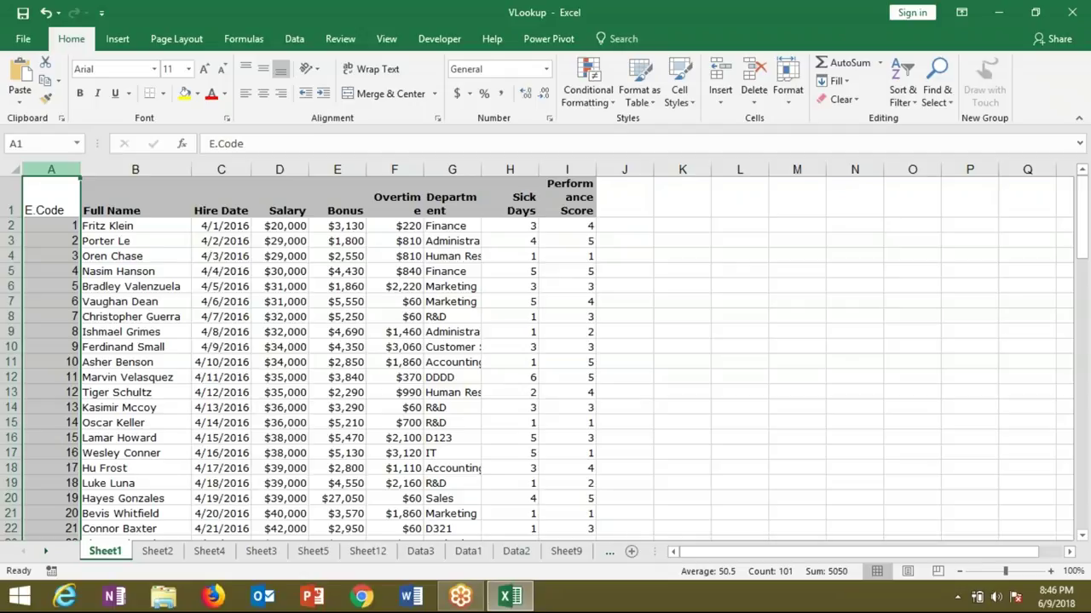
left_click(910, 96)
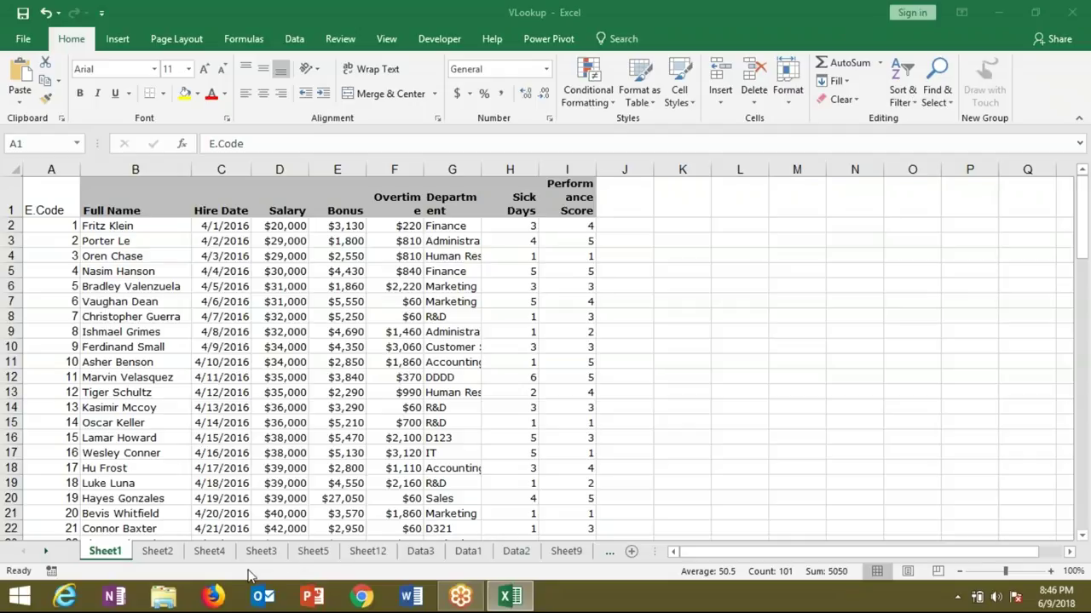
Step: Back on Sheet4, highlight the table from E.Code to Performance Score and its headers
left_click(213, 552)
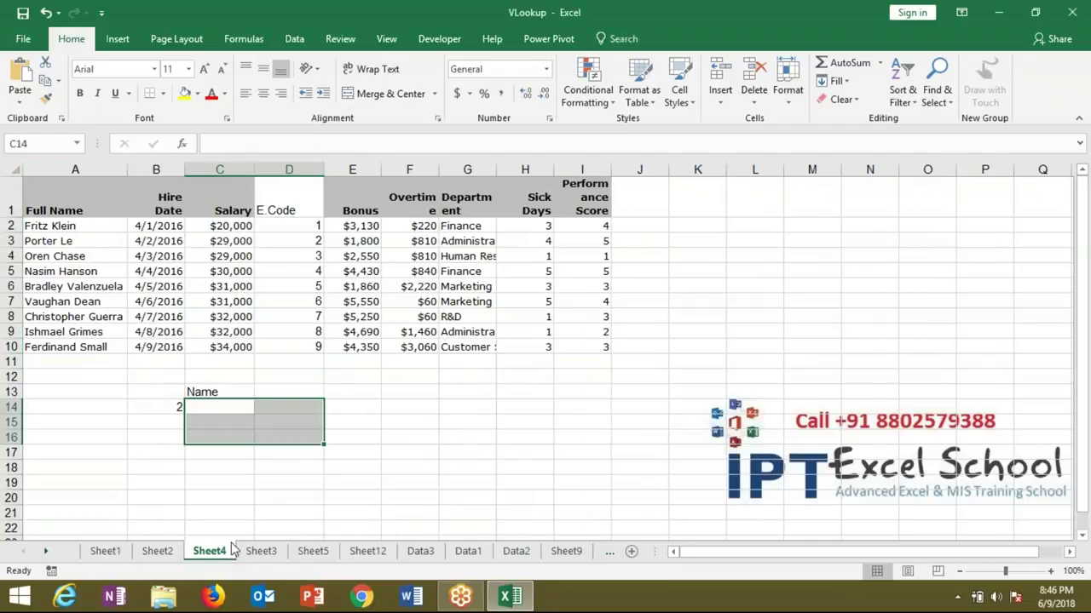
left_click(294, 476)
mouse_move(294, 196)
left_mouse_down()
mouse_move(304, 343)
mouse_move(570, 341)
left_mouse_up()
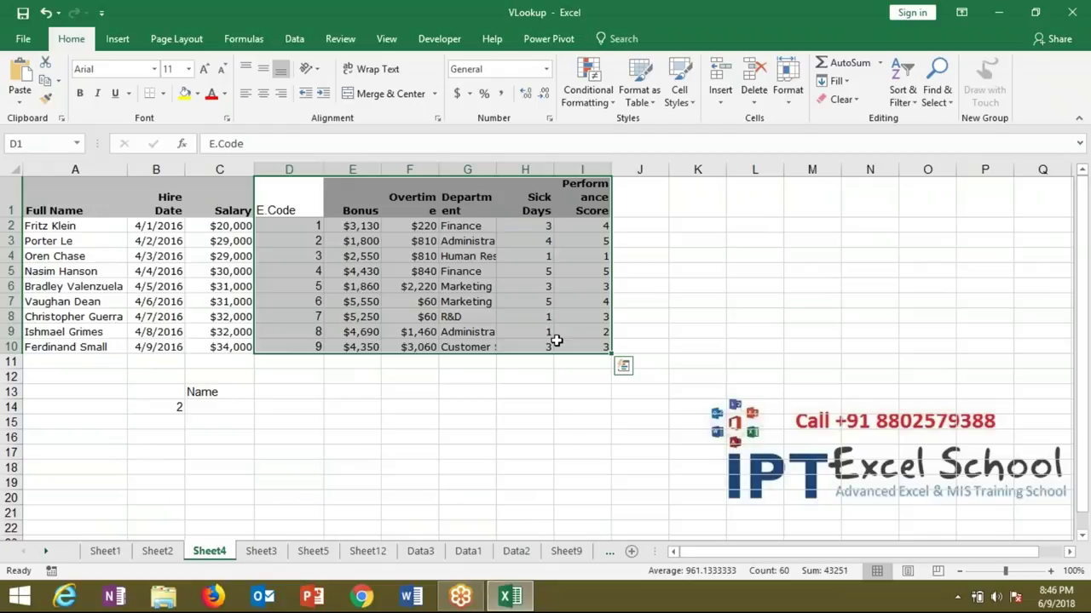
mouse_move(294, 212)
left_mouse_down()
mouse_move(570, 185)
mouse_move(34, 183)
mouse_move(5, 162)
left_mouse_up()
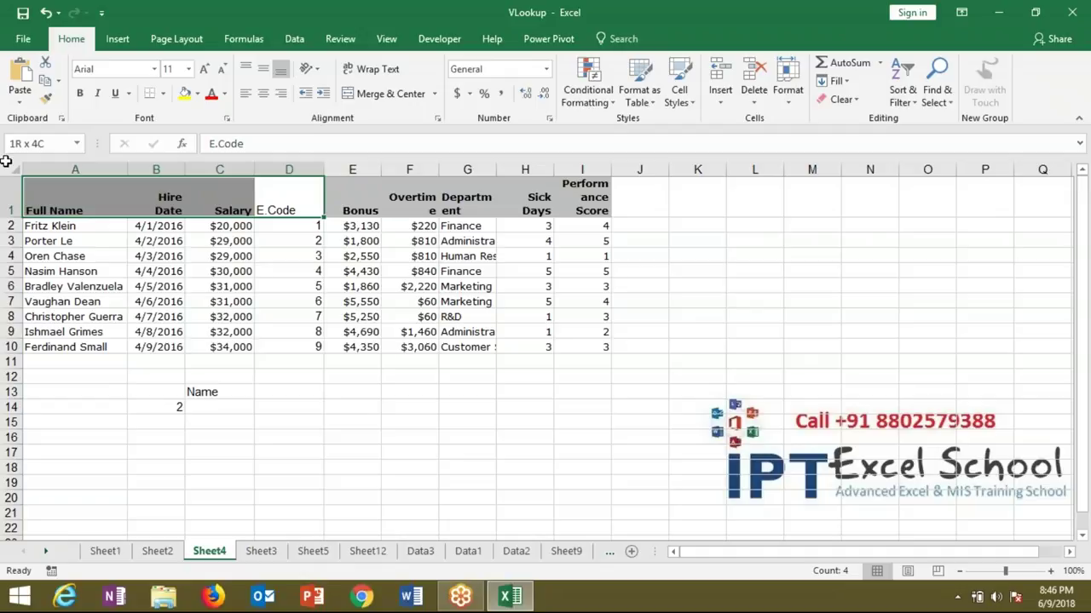
Step: Enter =MATCH(B14,D1:D10,0) in C14 to find code 2's position
left_click(213, 407)
type("=")
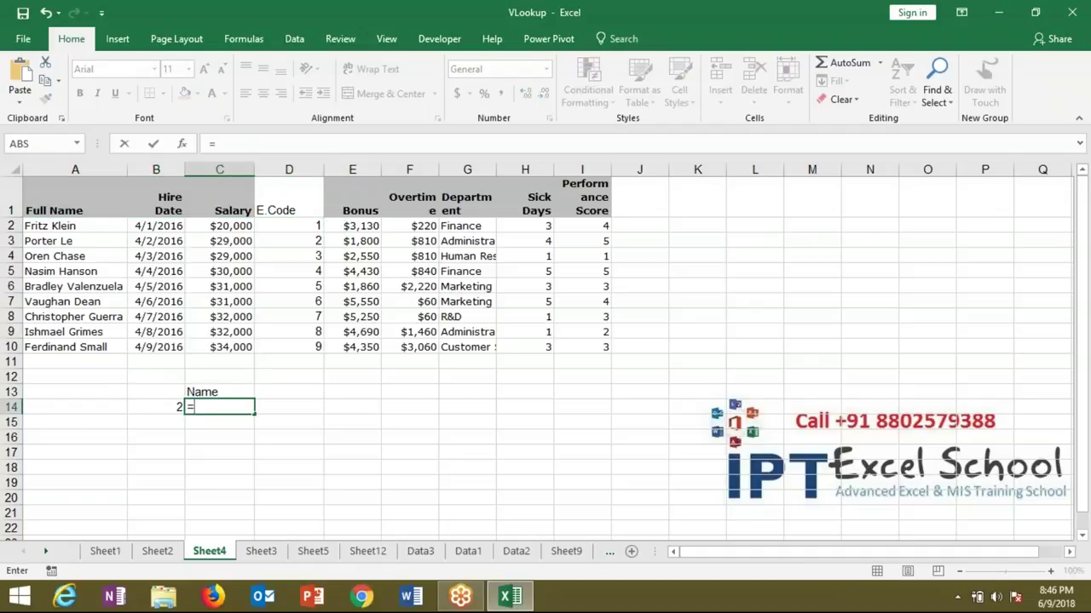
type("mat")
key("Tab")
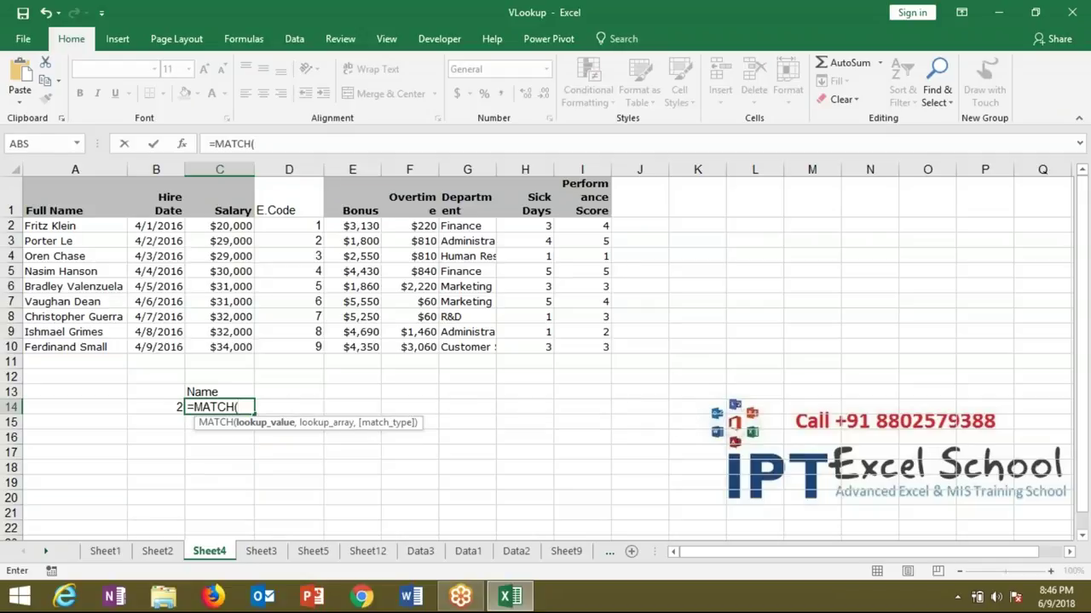
left_click(164, 419)
left_click(170, 406)
type(",")
mouse_move(300, 211)
left_mouse_down()
mouse_move(328, 378)
mouse_move(311, 347)
left_mouse_up()
type(",")
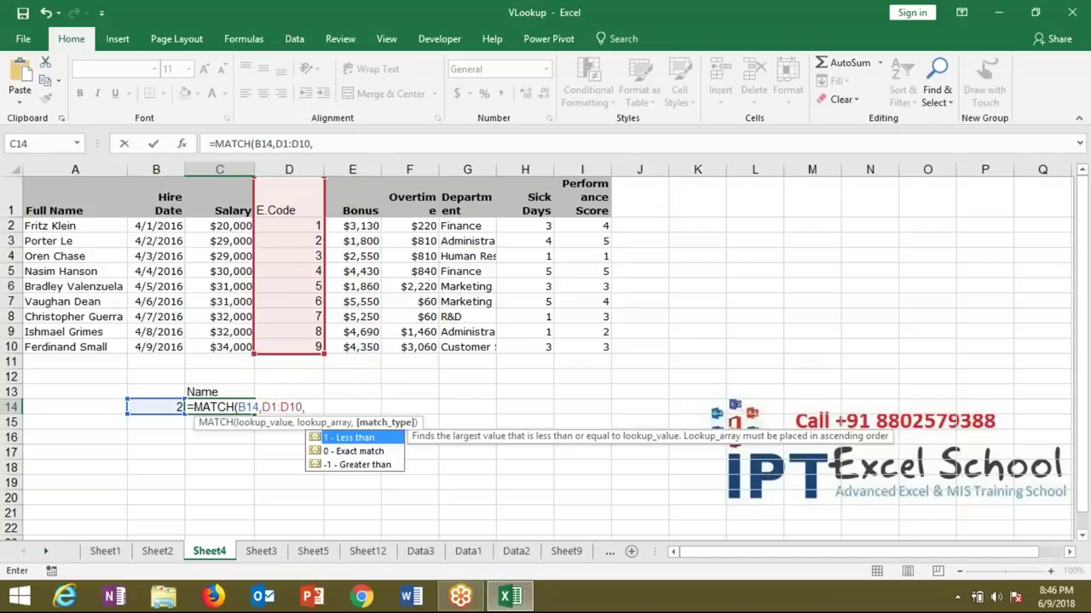
type("0")
key("Return")
Step: Check C14's result of 3 against the values in the E.Code column
left_click(220, 406)
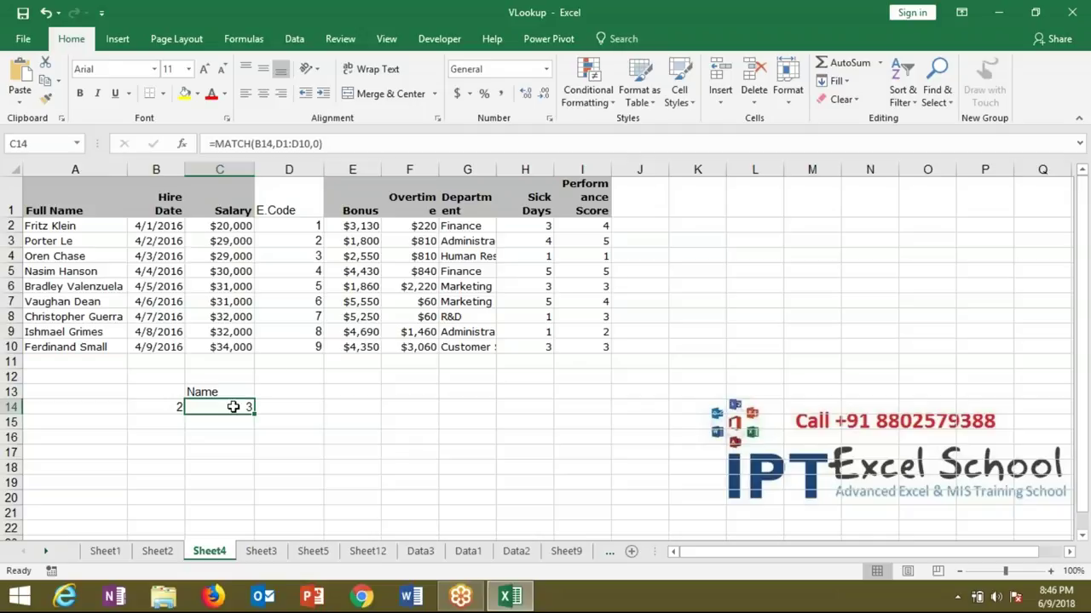
left_click(283, 197)
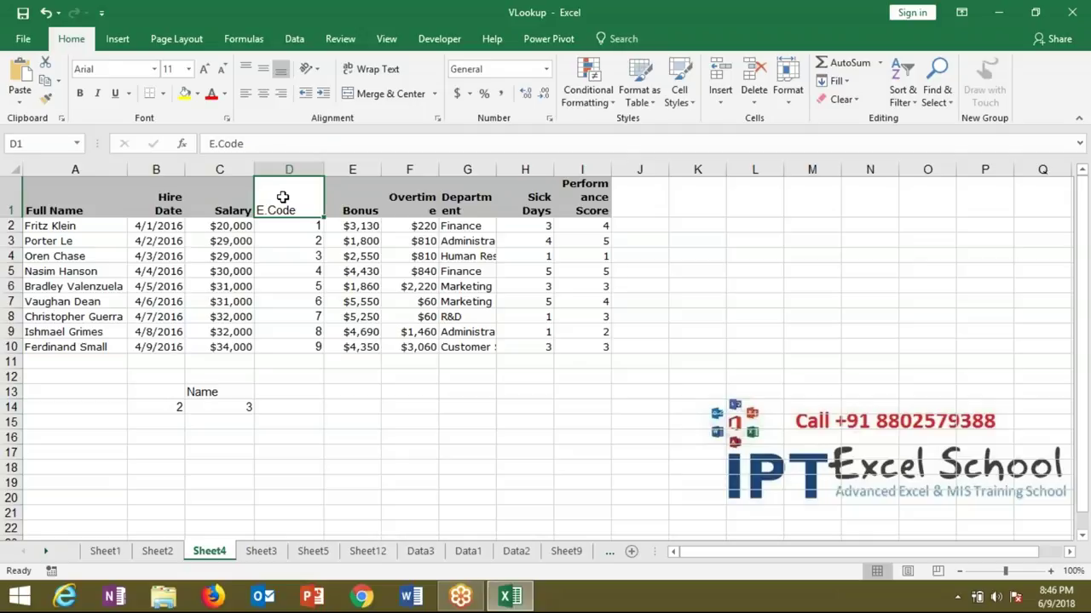
key("Down")
key("Down")
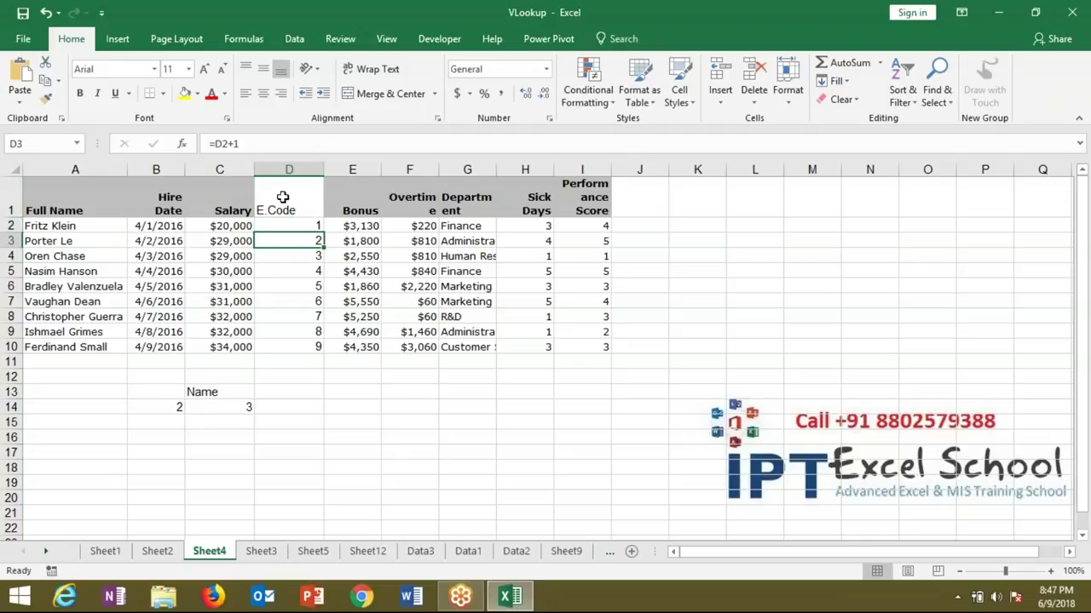
left_click(241, 406)
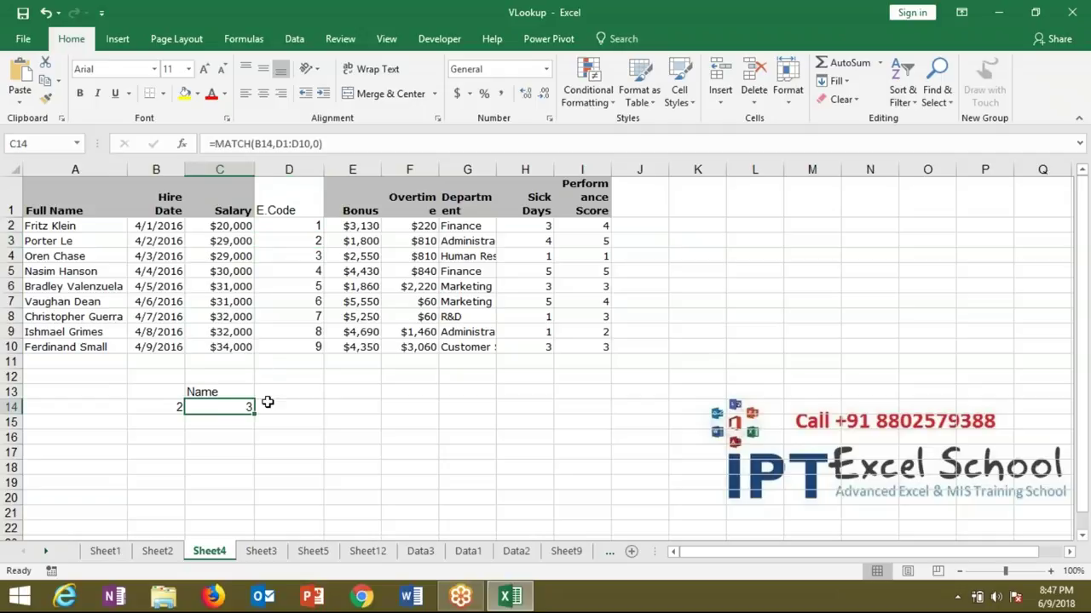
Step: Enter =INDEX(A1:I10,3,1) in D14, after abandoning an accidental ADDRESS formula
left_click(267, 403)
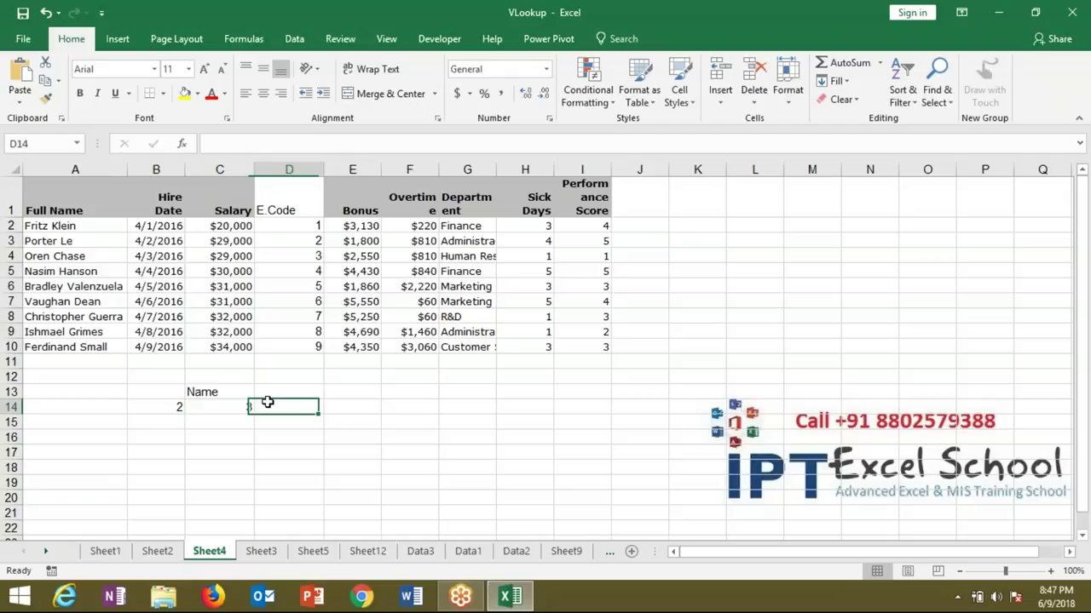
type("=")
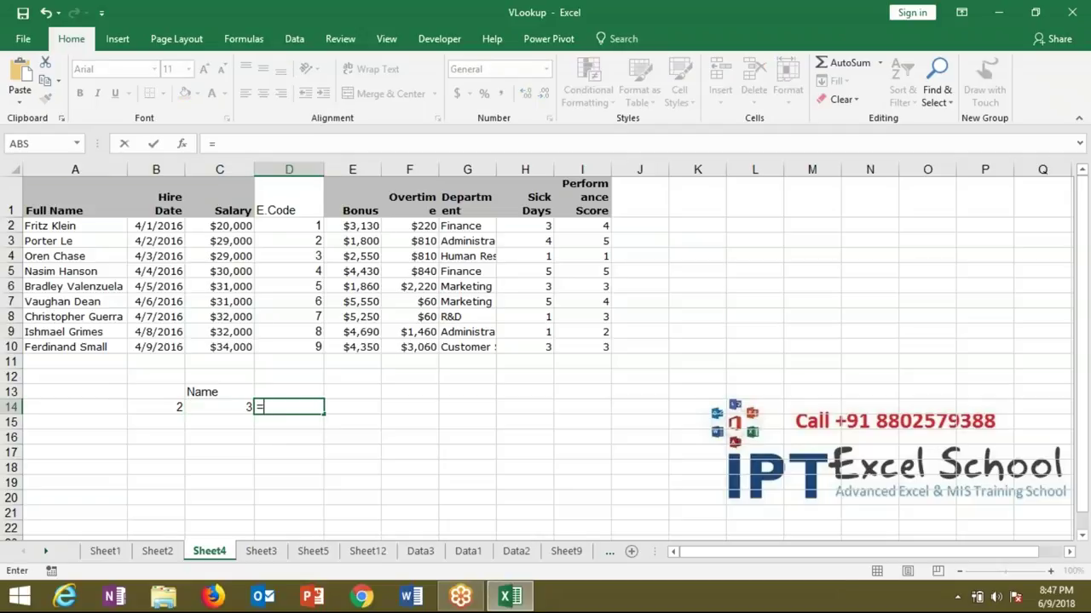
type("ad")
key("Tab")
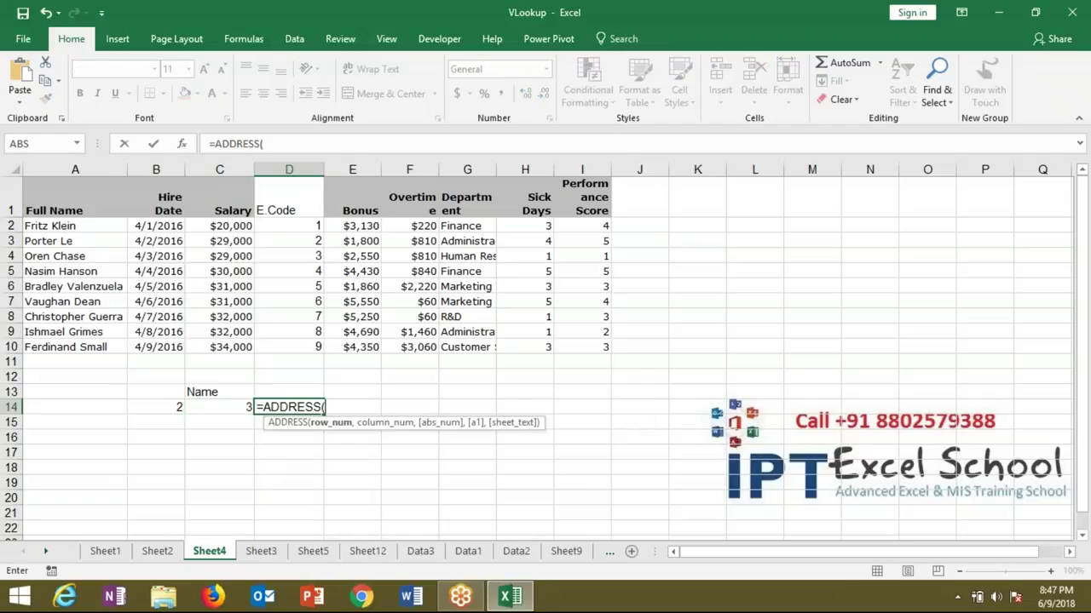
key("BackSpace")
key("Escape")
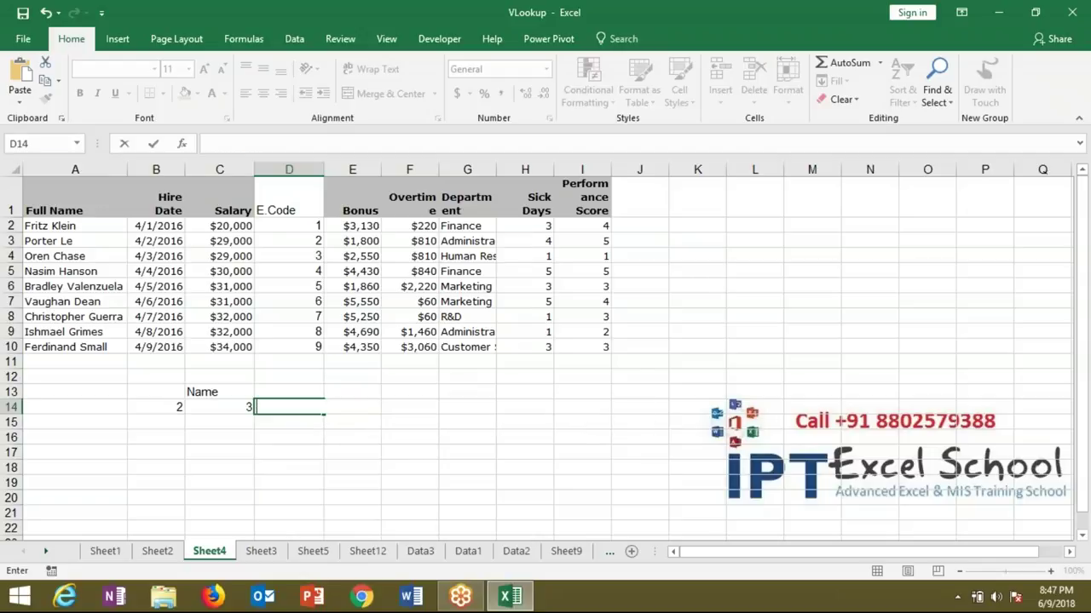
type("=ind")
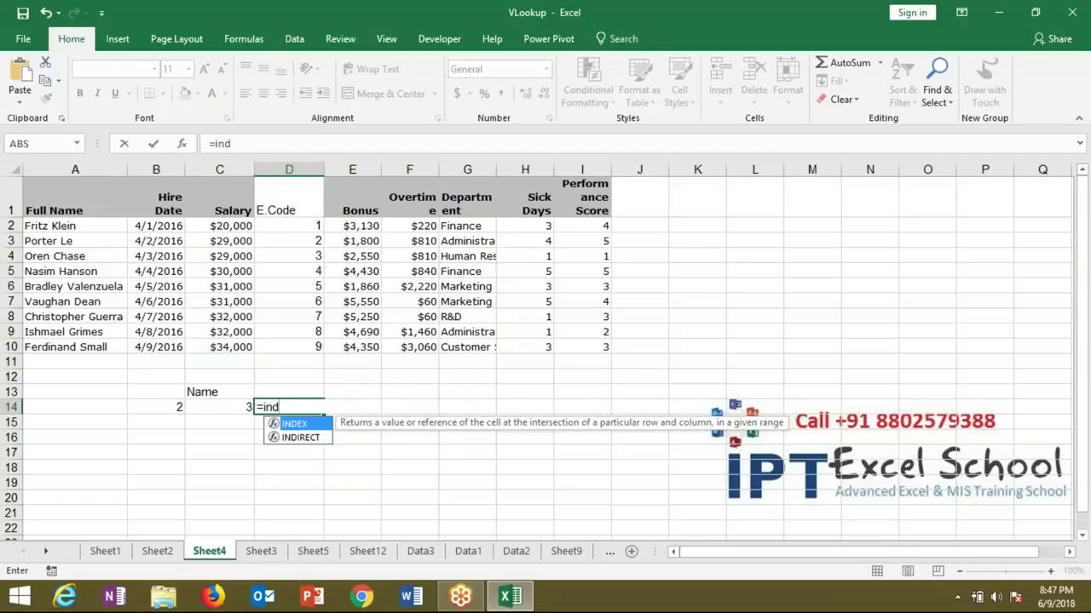
key("Tab")
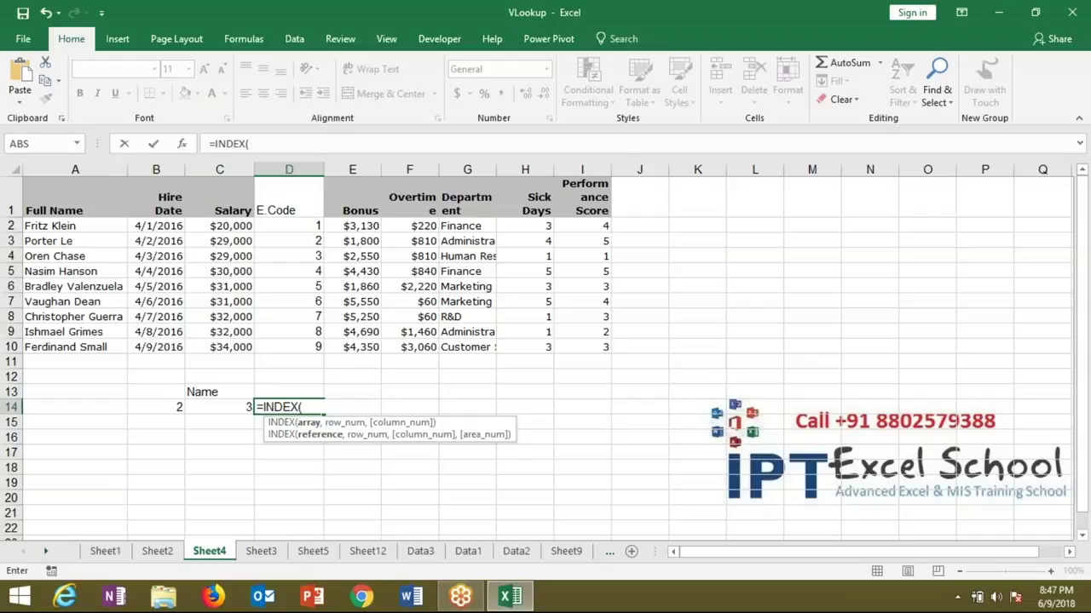
mouse_move(92, 199)
left_mouse_down()
mouse_move(593, 285)
mouse_move(588, 346)
left_mouse_up()
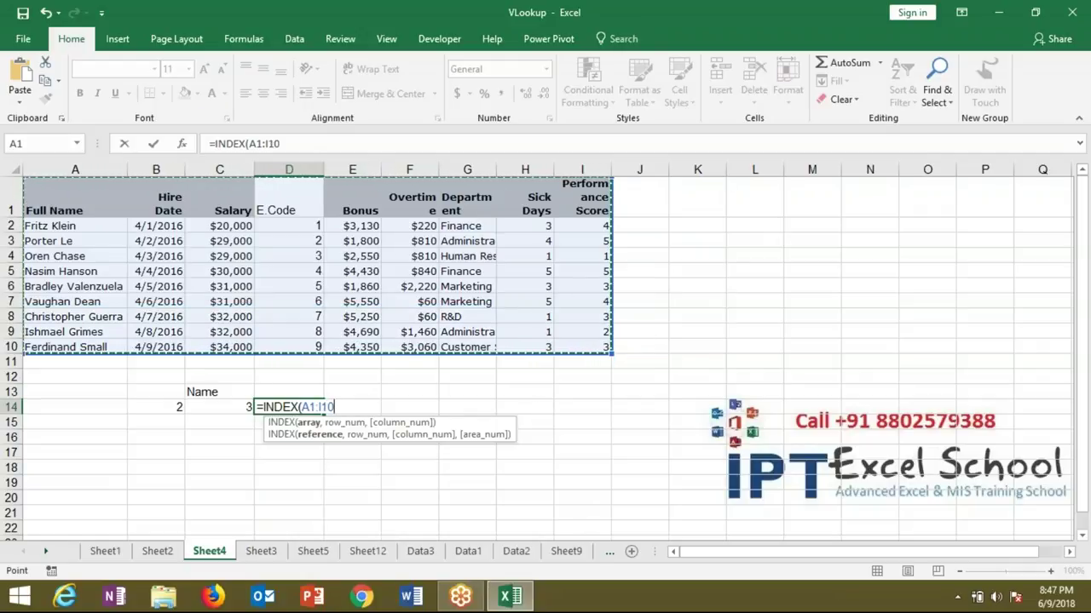
type(",")
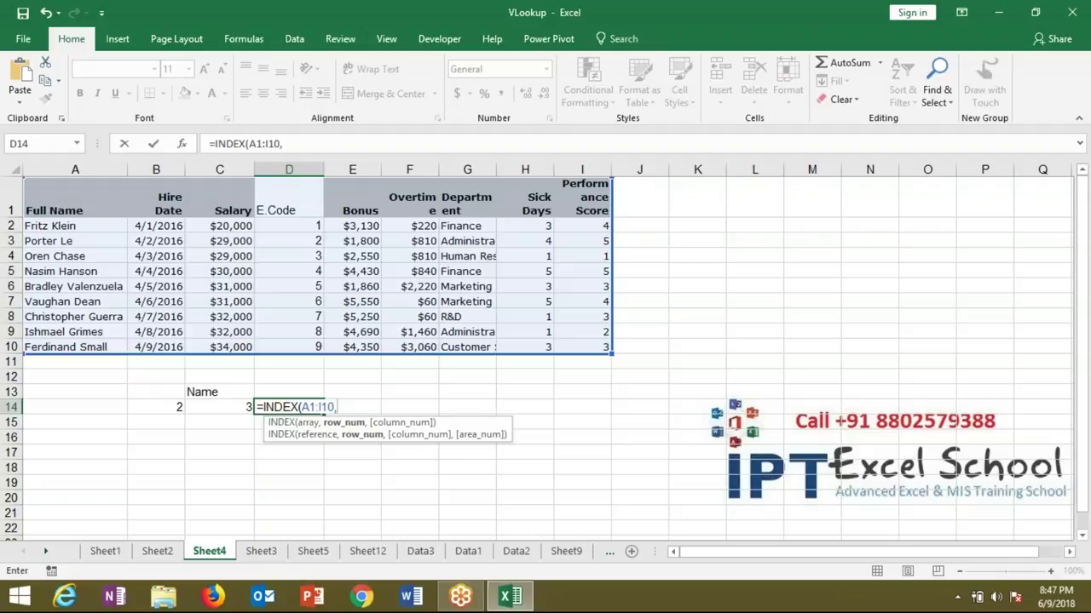
type("3")
type(",")
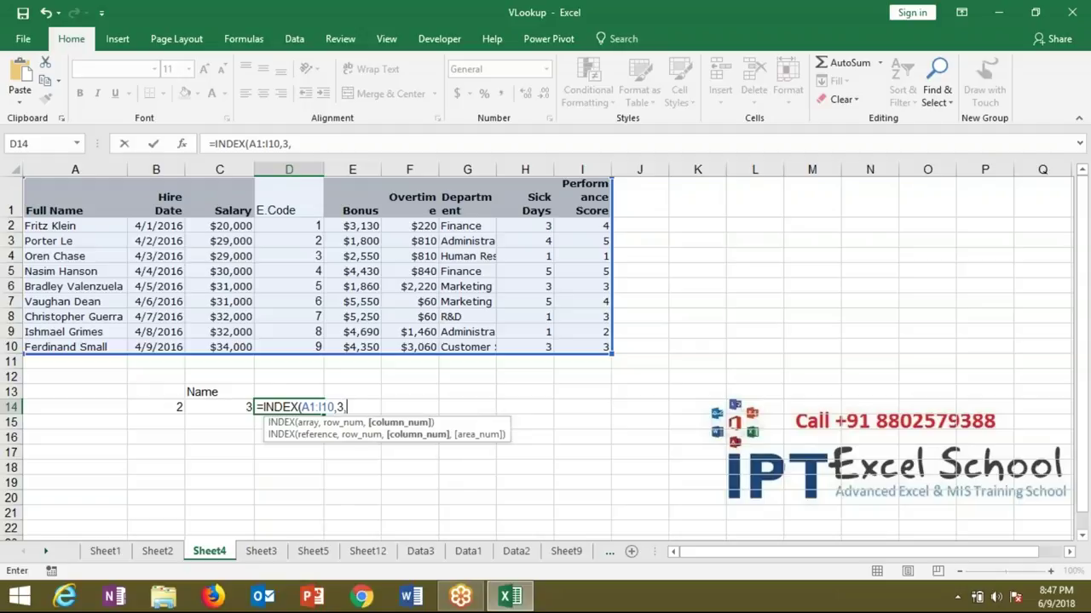
type("1")
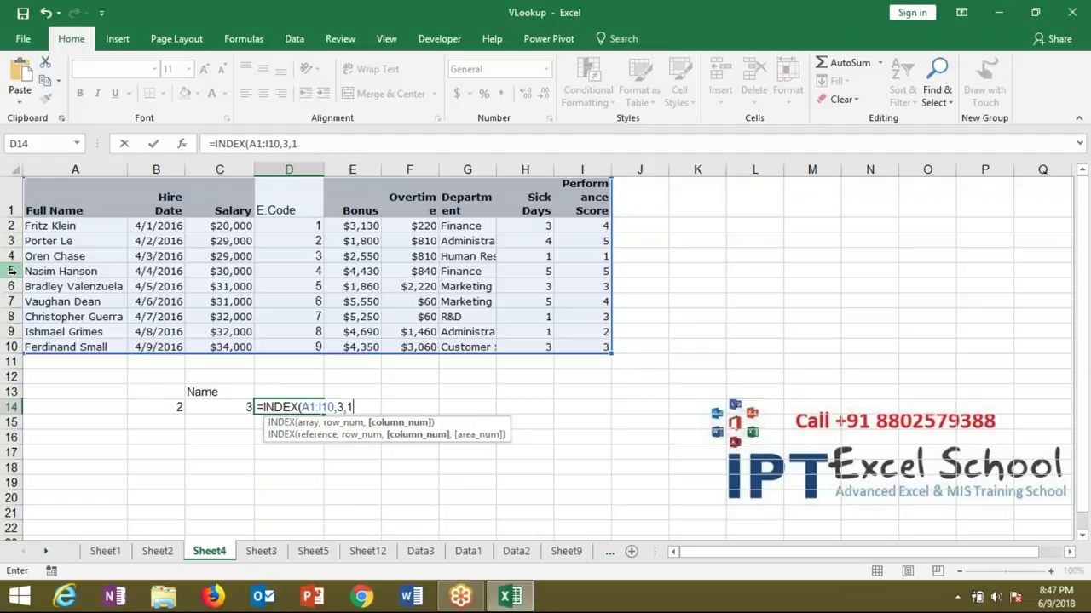
key("ctrl+Return")
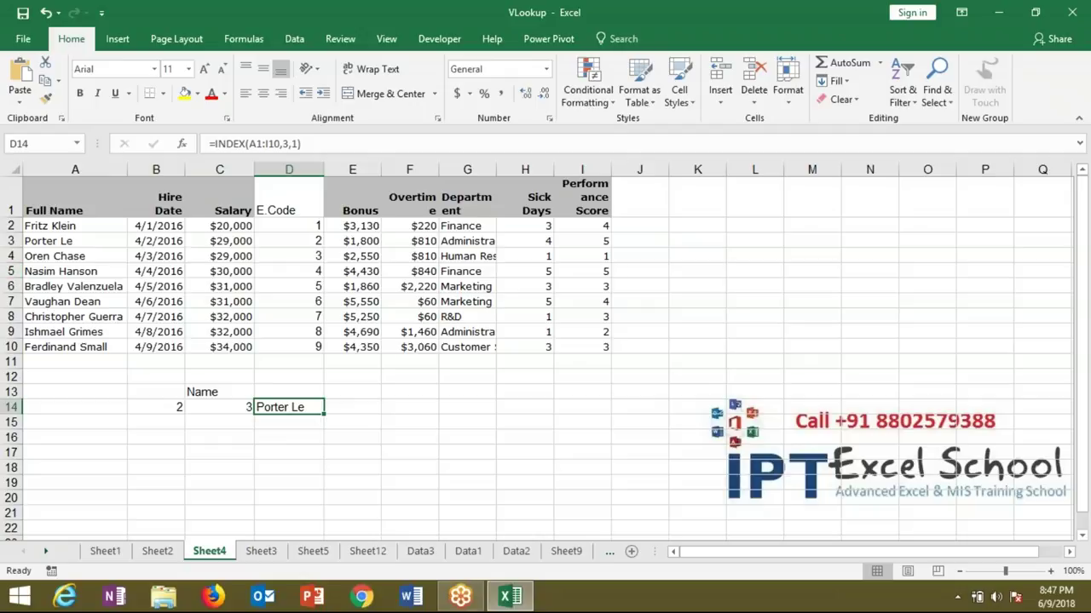
left_click(168, 407)
Step: Set code 4 in B14 and change D14 to =INDEX(A1:I10,C14,1)
type("4")
key("Return")
left_click(316, 406)
double_click(316, 407)
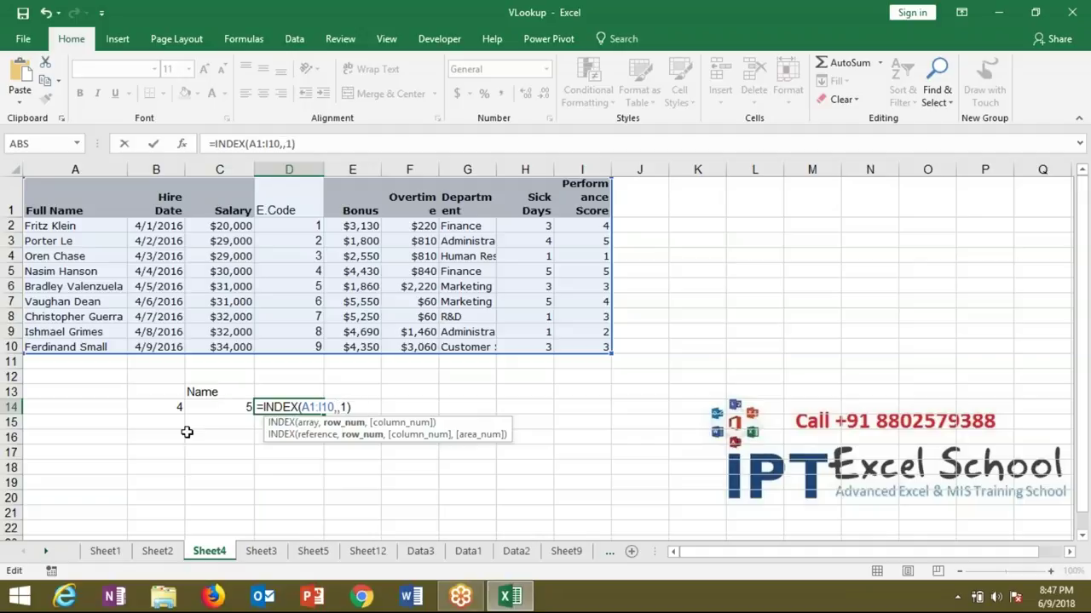
left_click(233, 408)
key("Return")
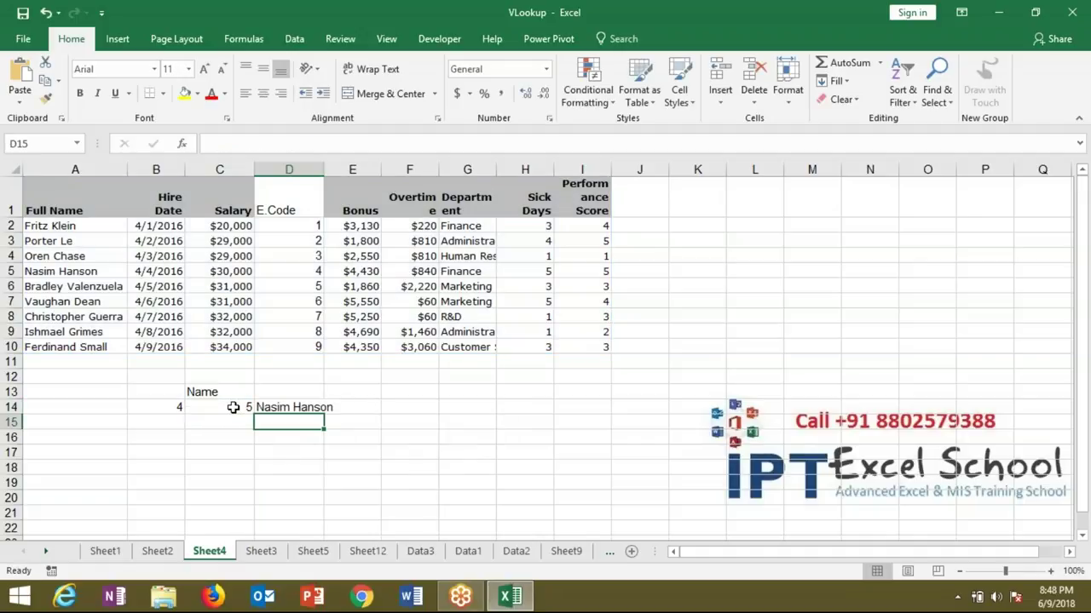
Step: Change B14's code to 9 so MATCH gives 10 and D14 shows Ferdinand Small
left_click(173, 408)
type("9")
key("Return")
left_click(222, 408)
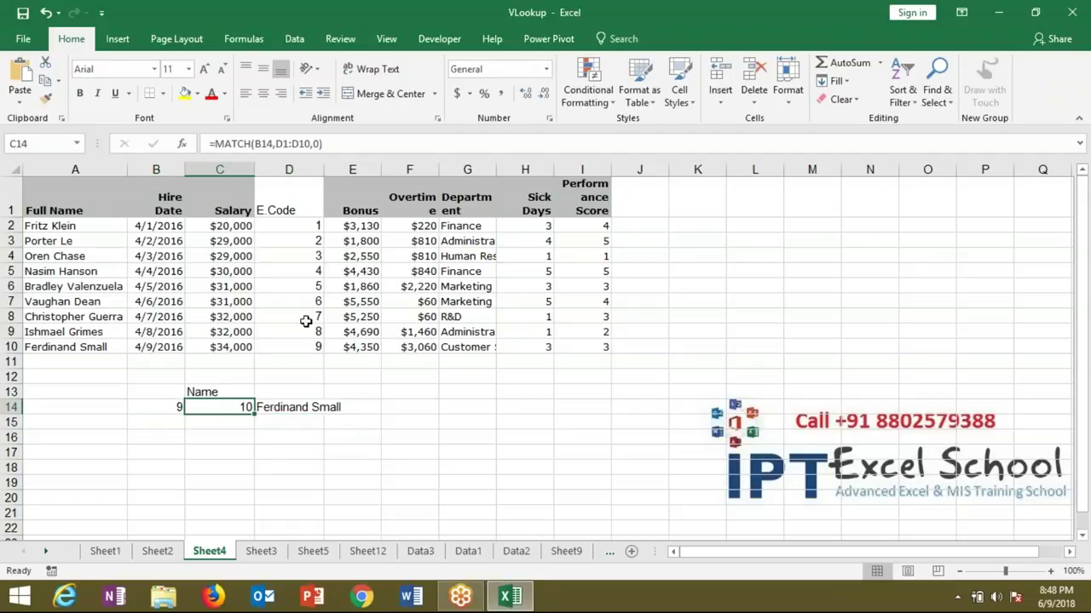
left_click(307, 407)
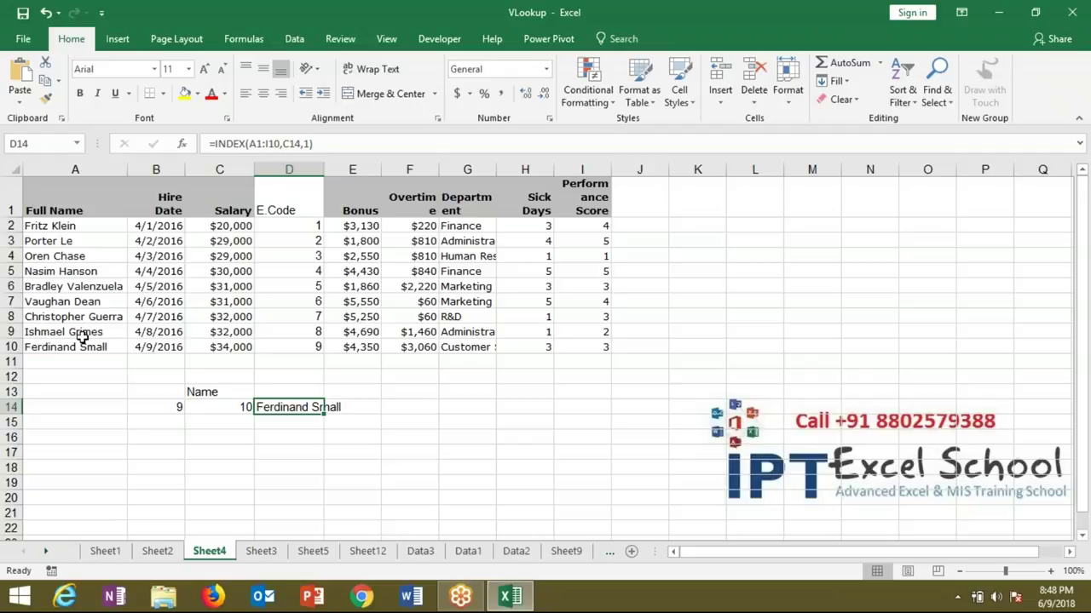
Step: Change D14's INDEX column argument from 1 to 2
double_click(292, 407)
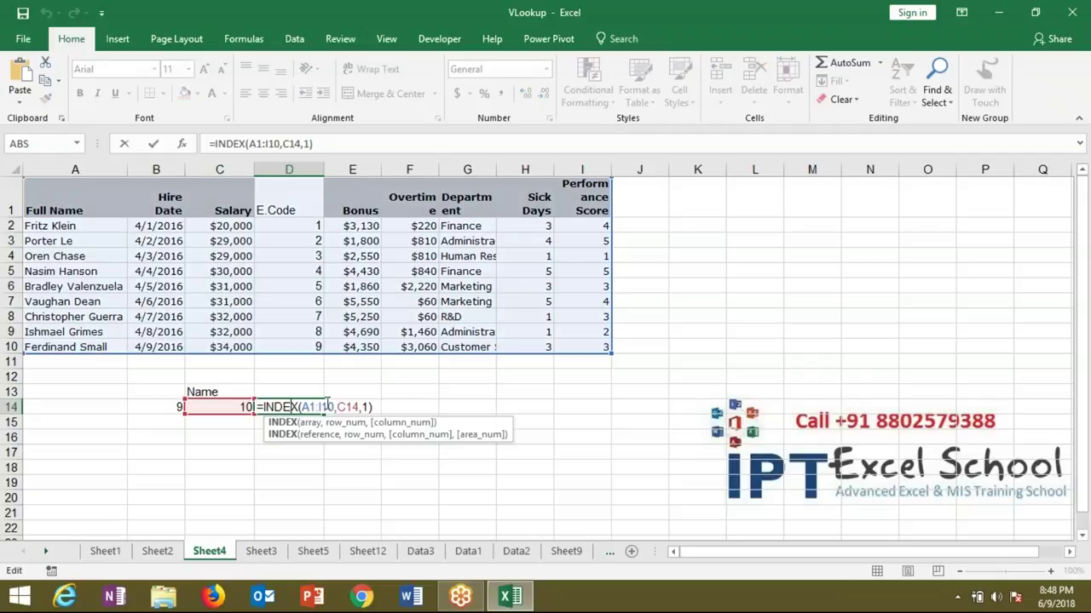
left_click(365, 407)
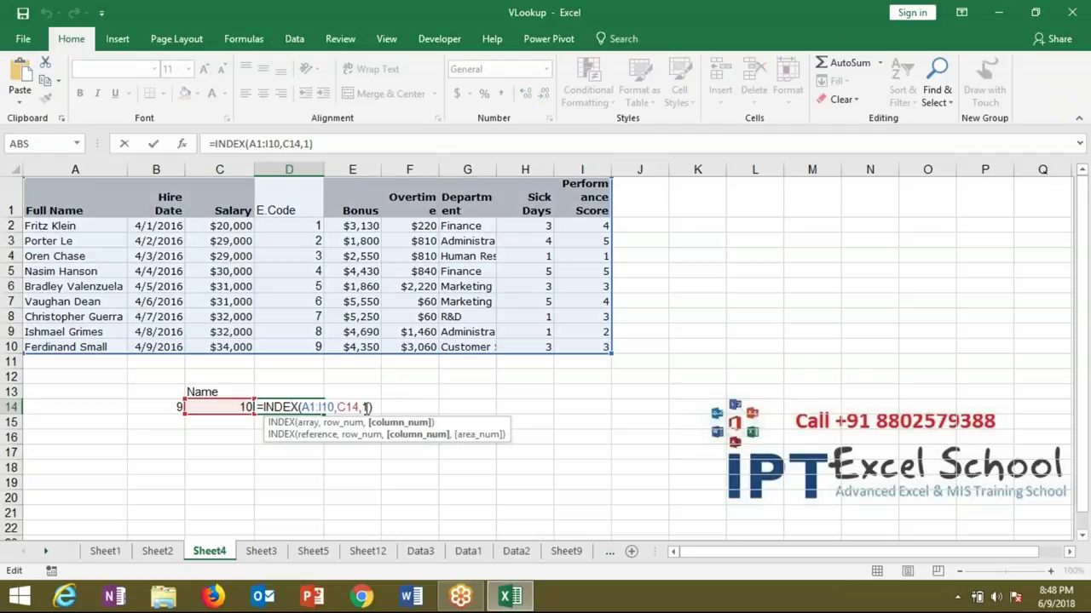
key("Delete")
type("2")
key("Return")
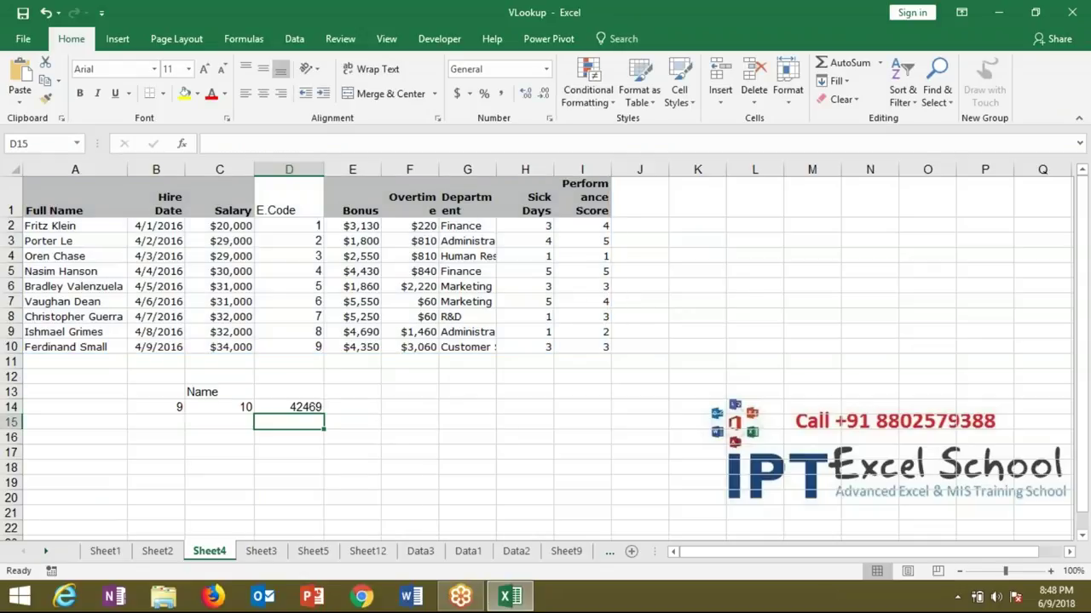
Step: Change D14's column argument to 3 so it returns salary 34000
key("Up")
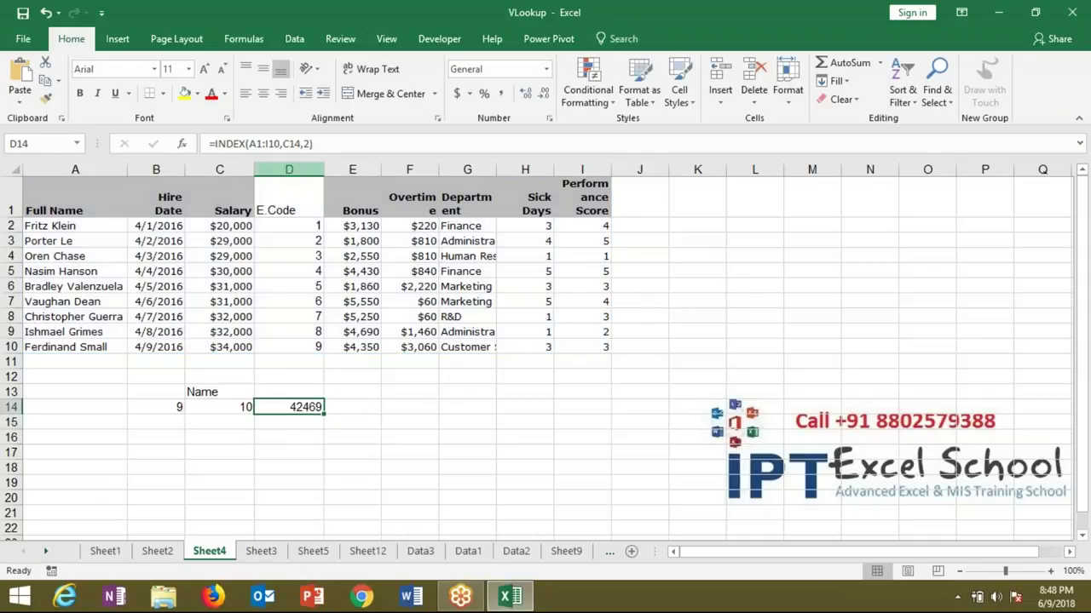
left_click(306, 145)
key("BackSpace")
type("3")
key("ctrl+Return")
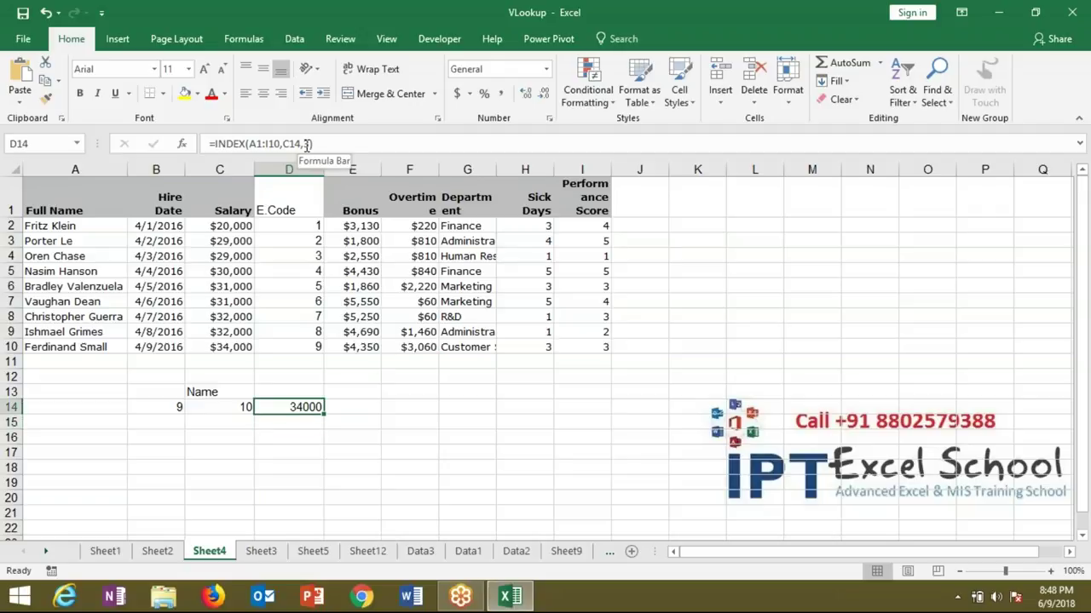
Step: Replace C14 in D14's formula with MATCH(B14,D1:D10,0), giving =INDEX(A1:I10,MATCH(B14,D1:D10,0),3)
key("Left")
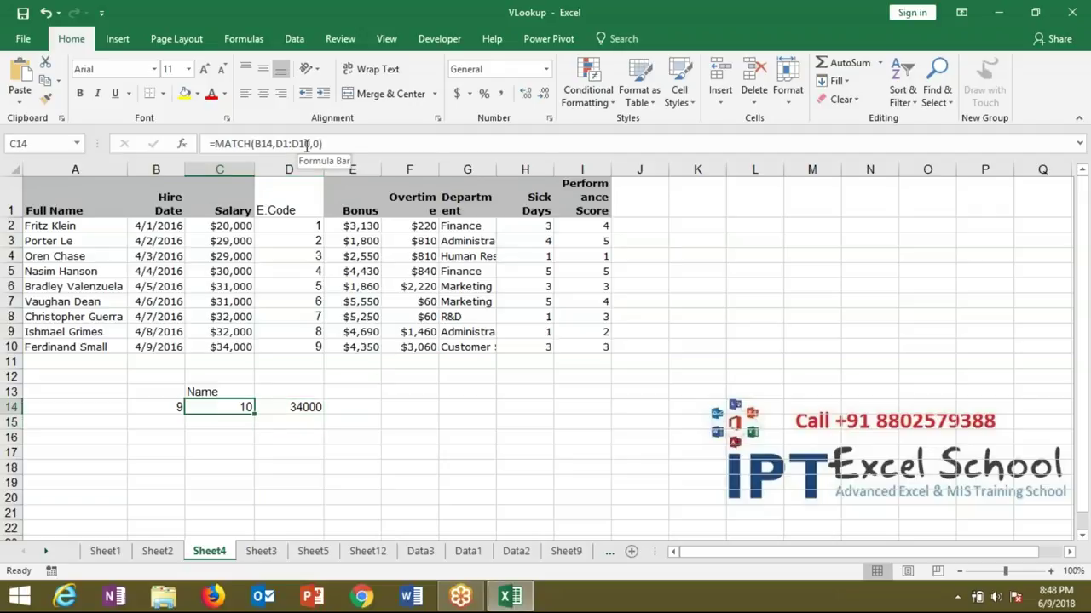
double_click(230, 143)
left_click_drag(309, 144, 340, 145)
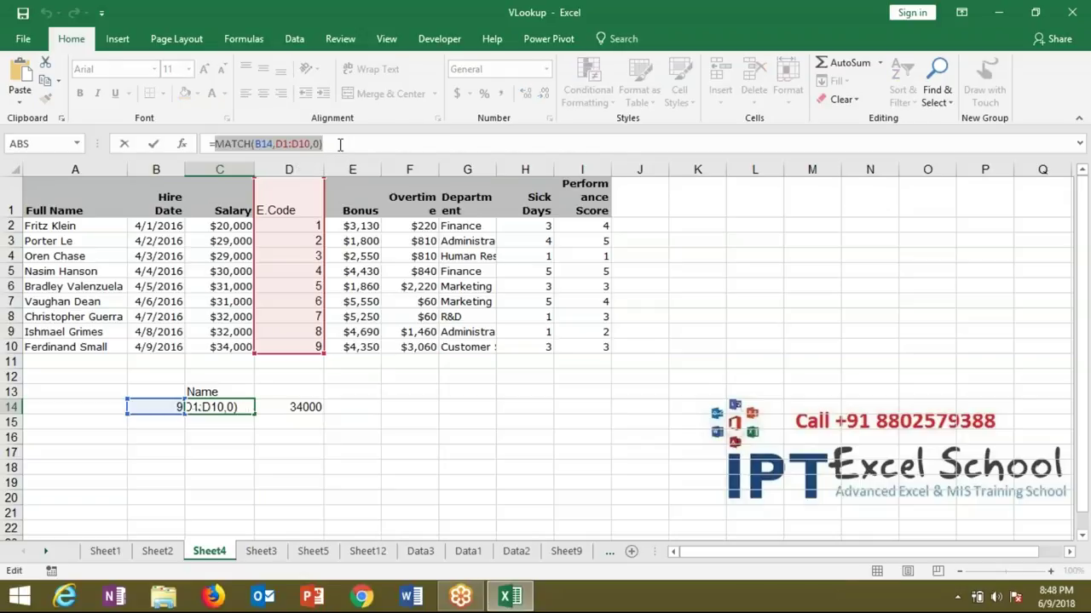
key("Escape")
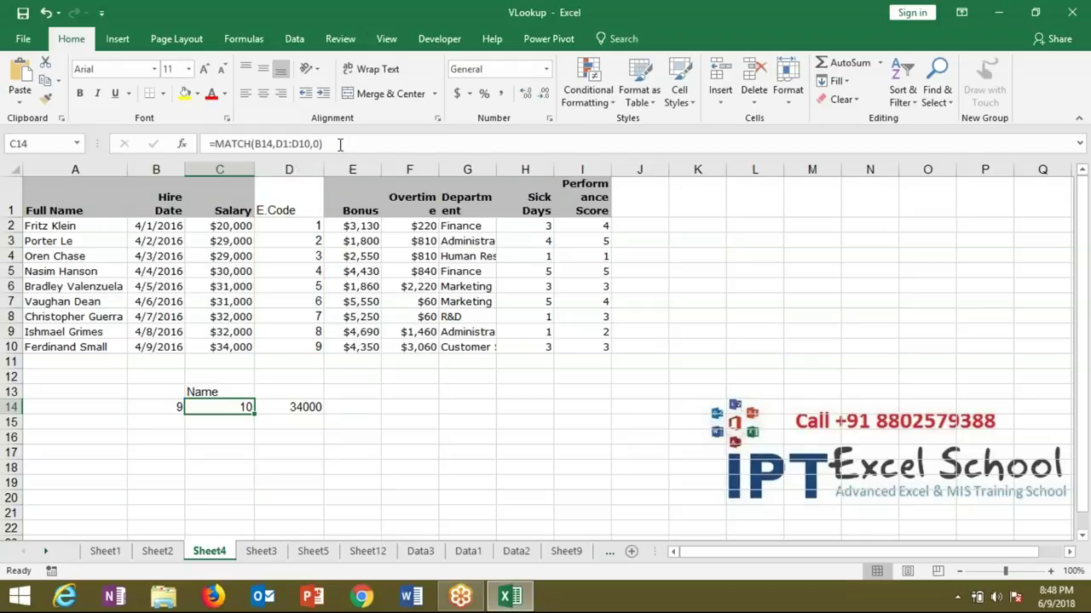
left_click(294, 405)
double_click(294, 405)
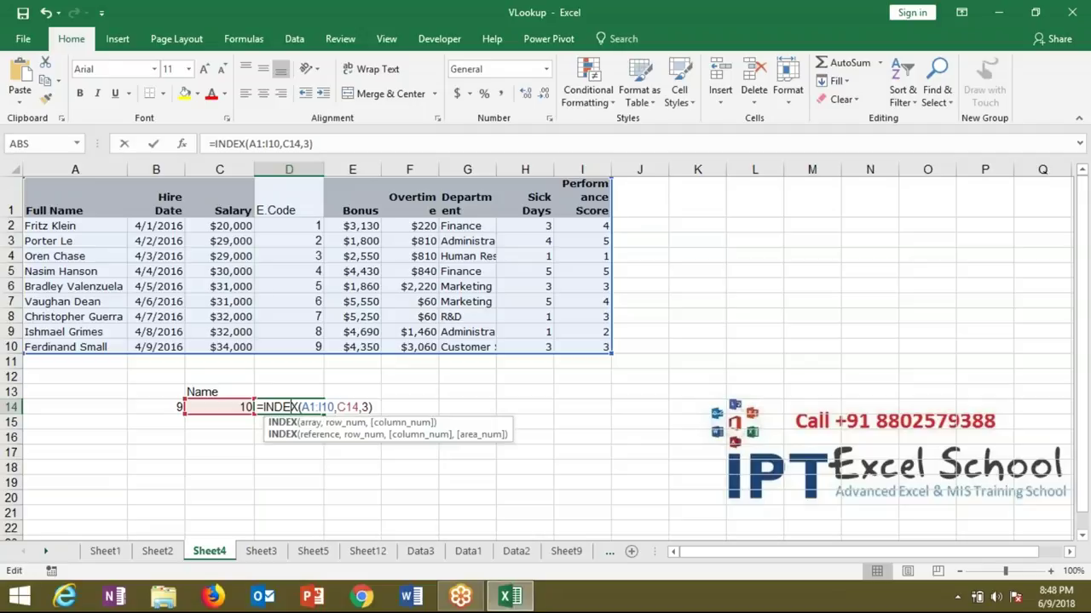
double_click(356, 406)
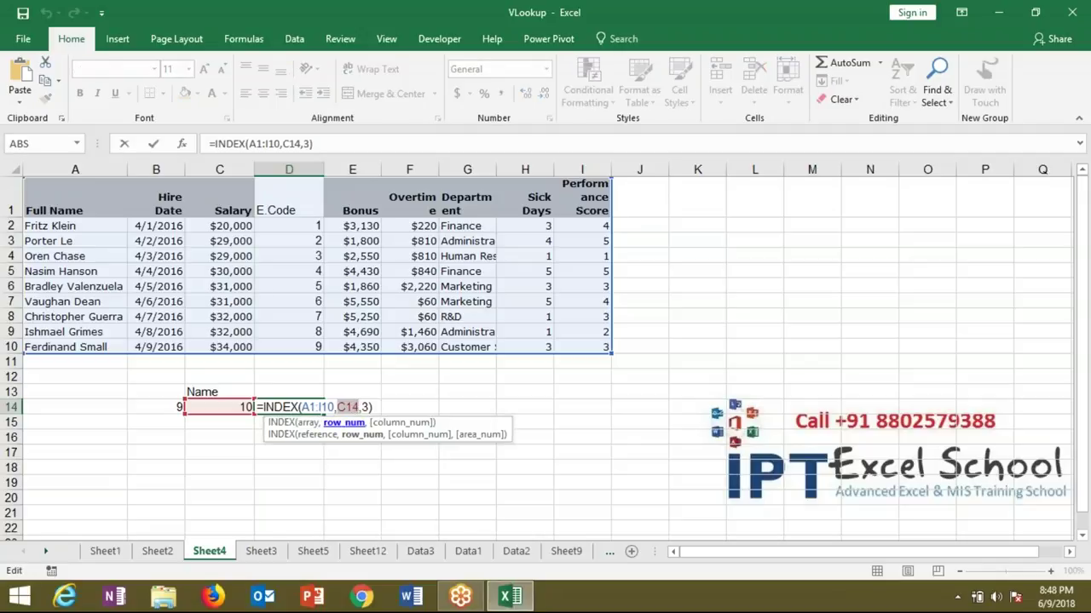
type("MATCH(B14,D1:D10,0),")
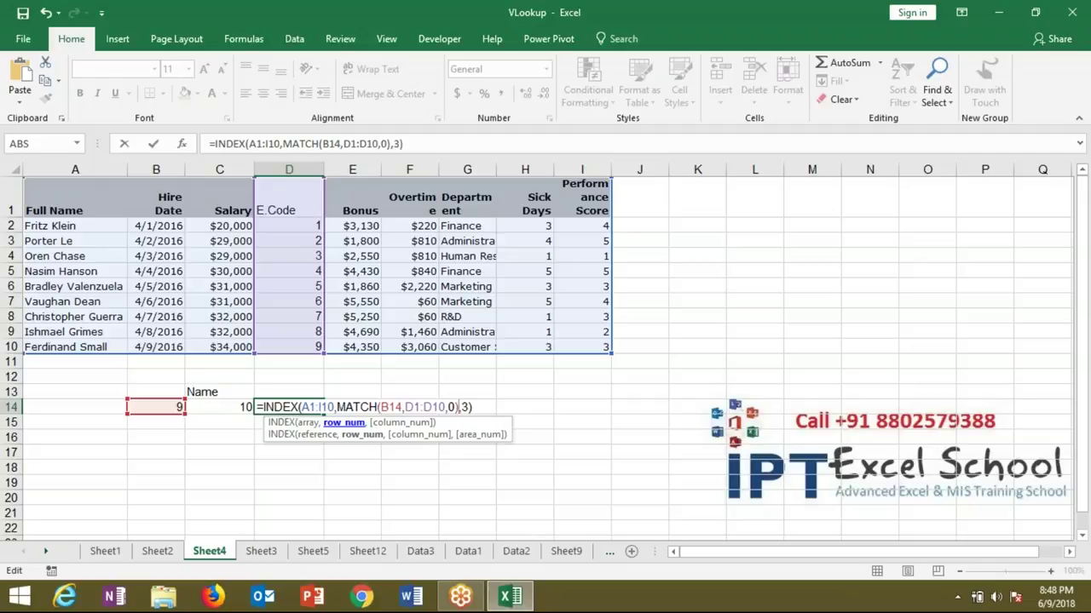
key("ctrl+Return")
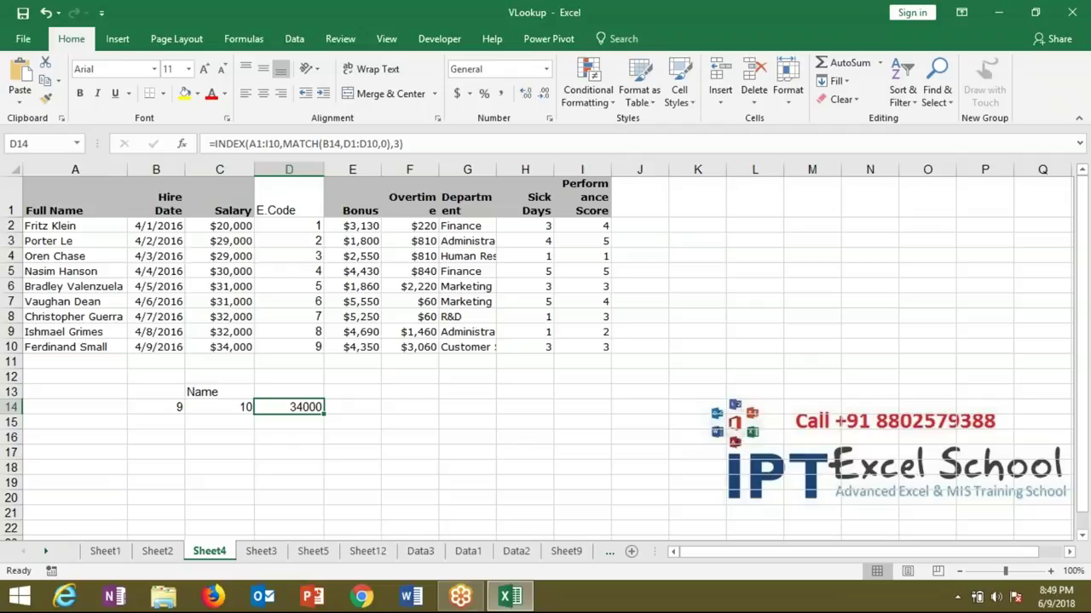
double_click(305, 408)
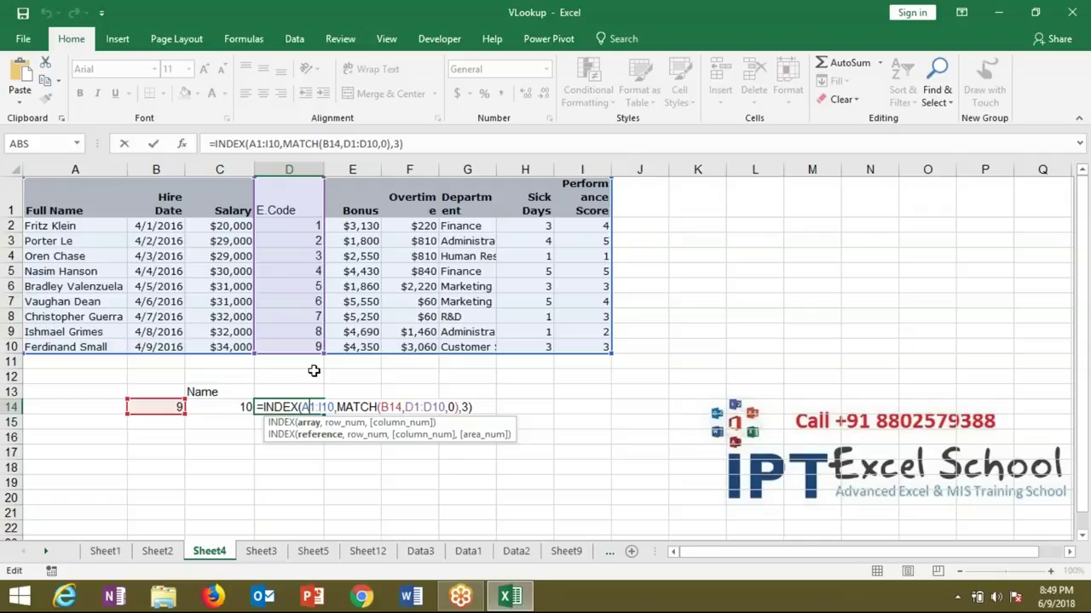
left_click(465, 410)
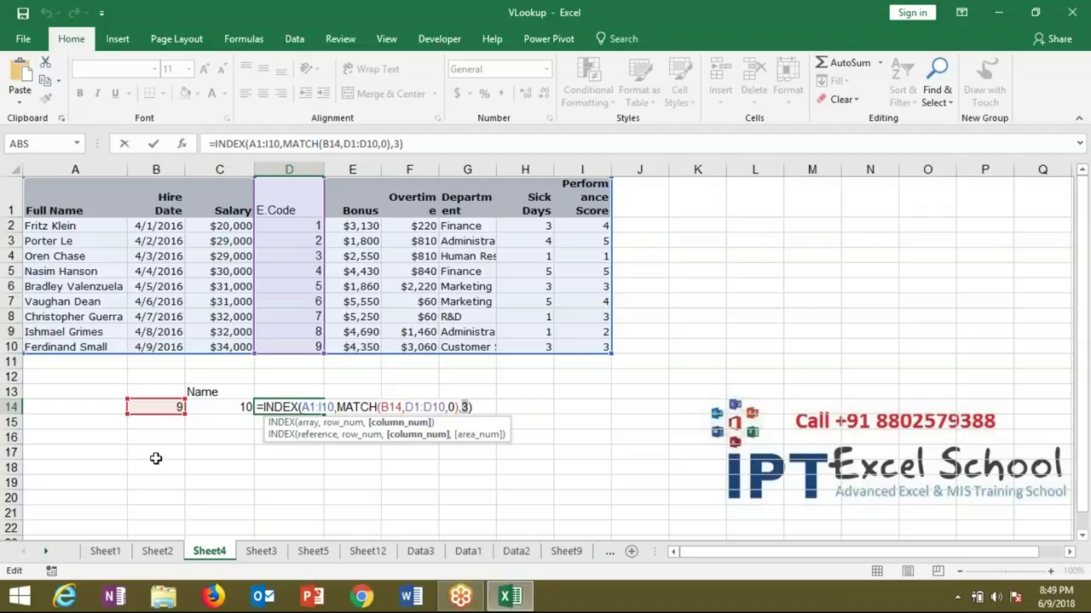
key("Return")
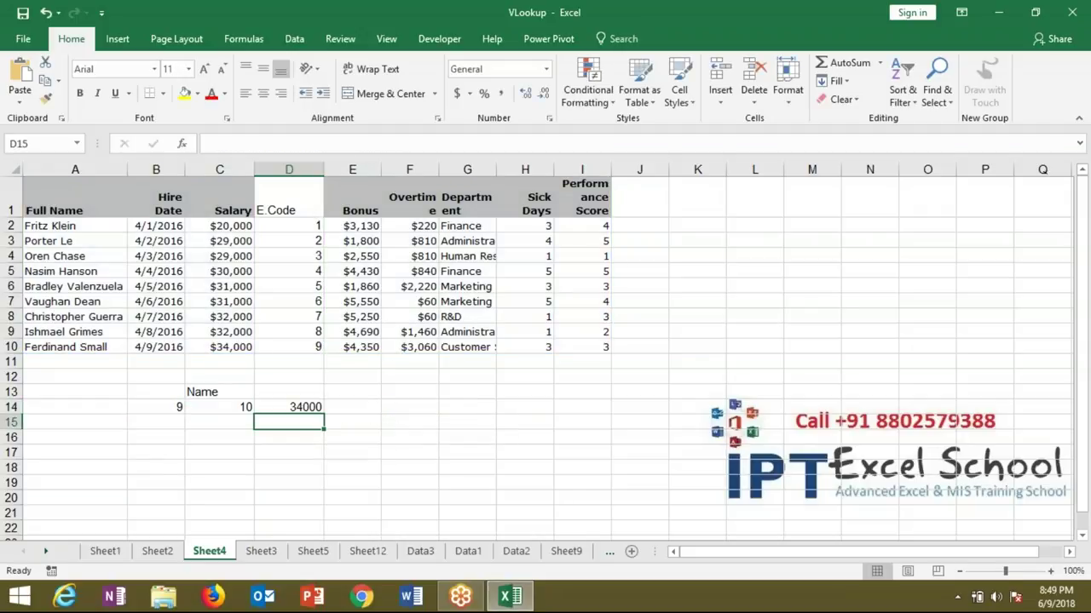
double_click(290, 407)
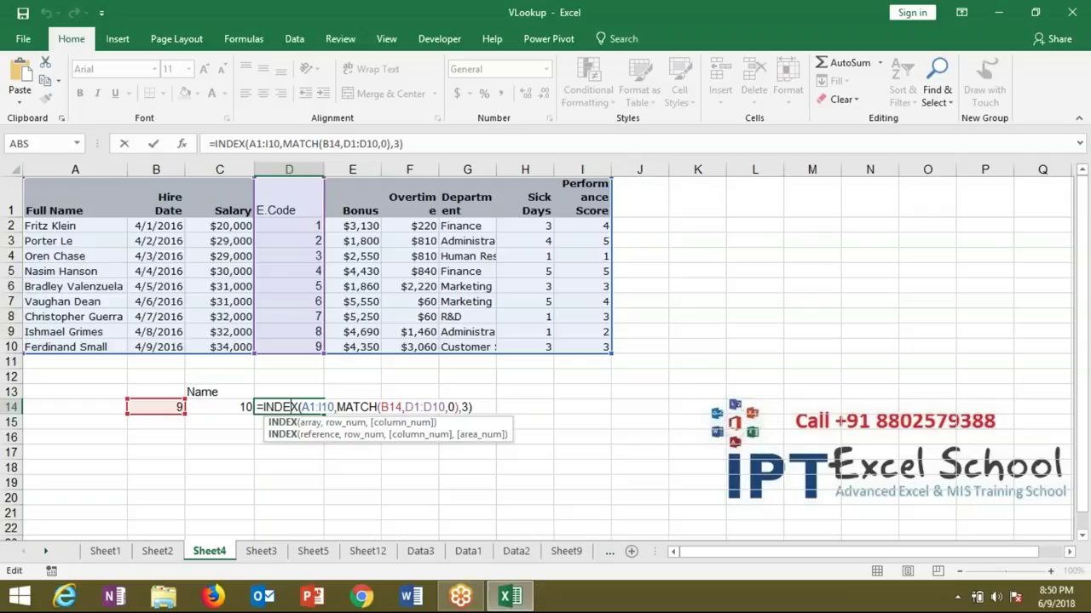
key("Return")
Step: Enter =OFFSET(A1,10,3) in E14 on Sheet4
key("Up")
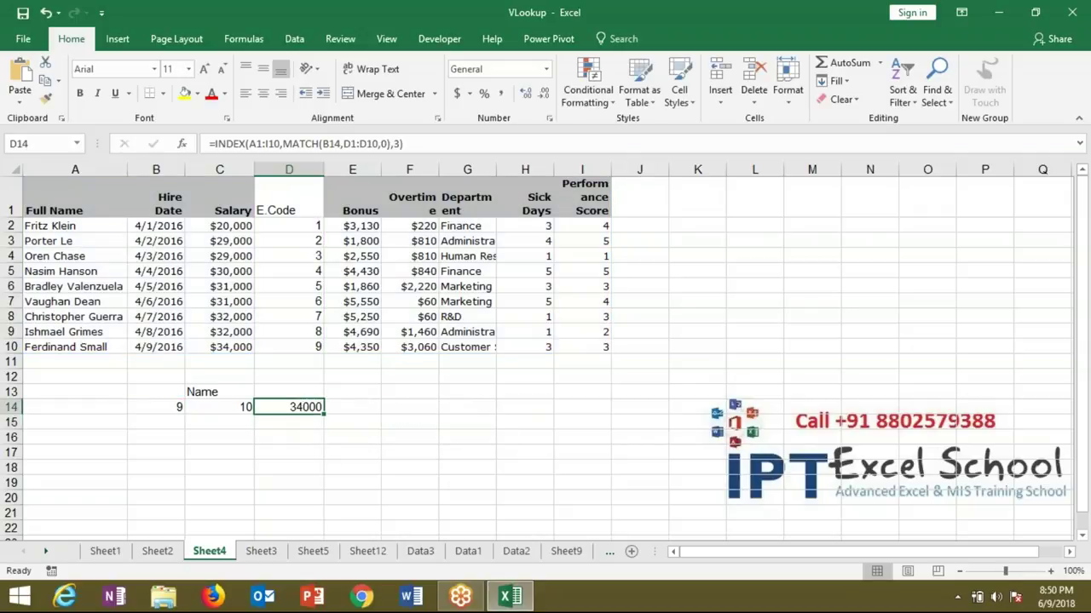
key("Right")
type("=")
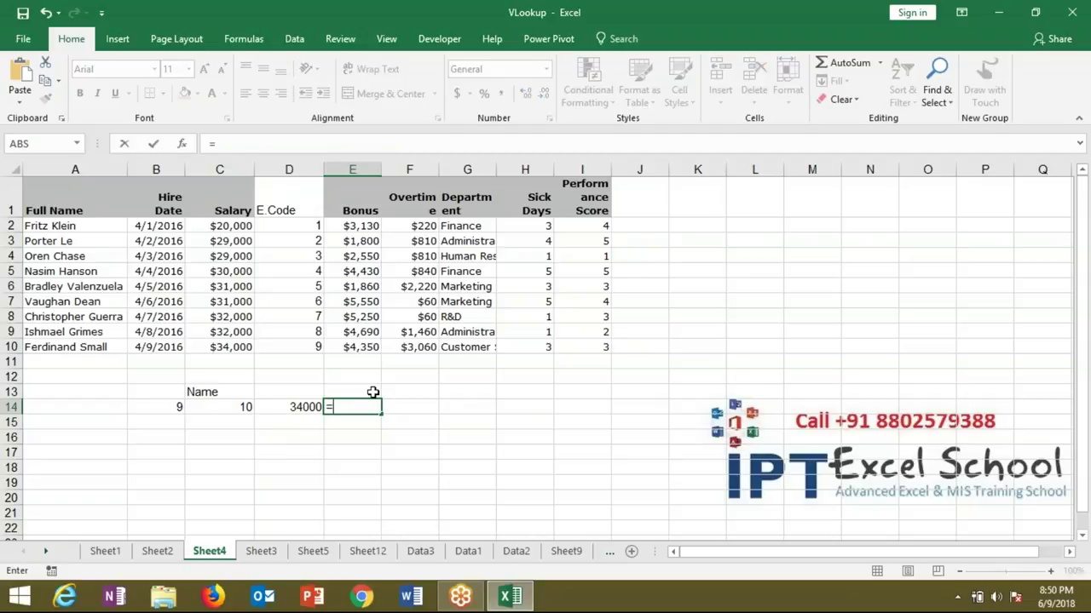
type("ma")
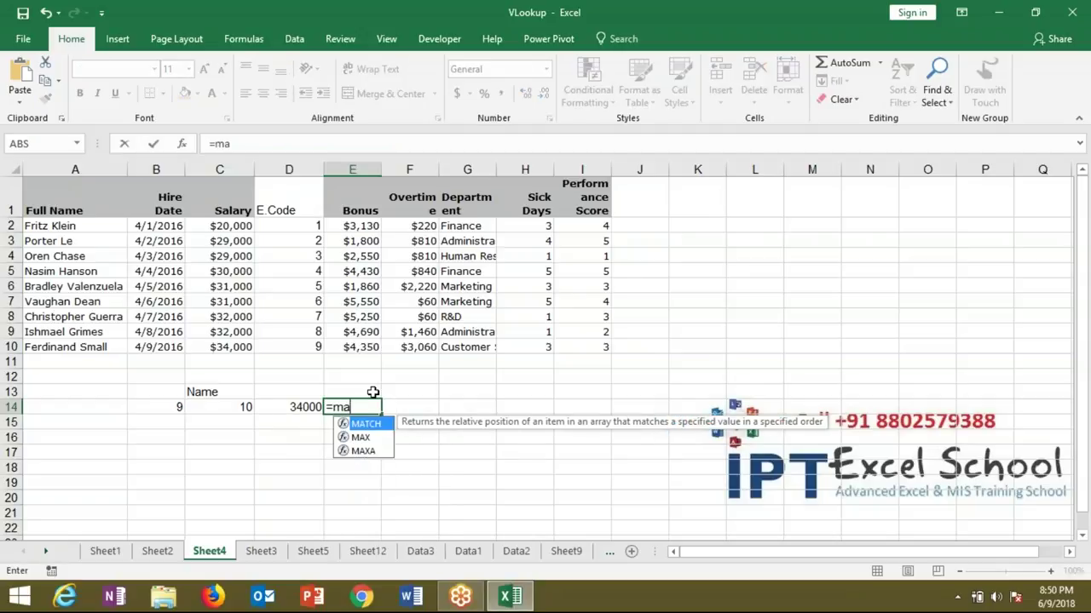
type("t")
key("BackSpace")
key("BackSpace")
key("BackSpace")
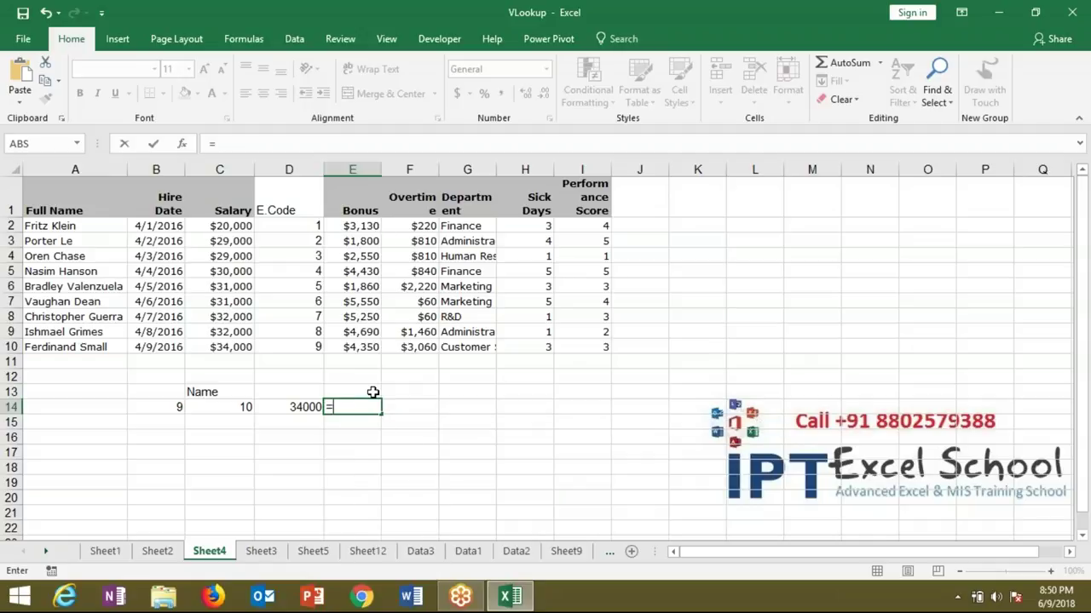
type("ma")
key("BackSpace")
key("BackSpace")
type("op")
key("BackSpace")
type("ff")
key("Tab")
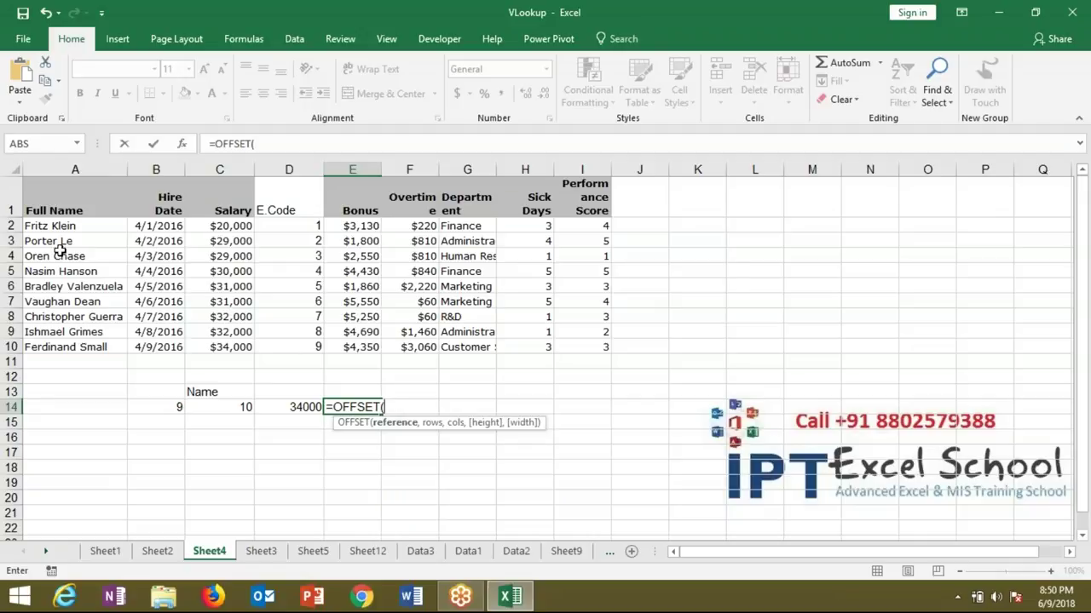
left_click(40, 189)
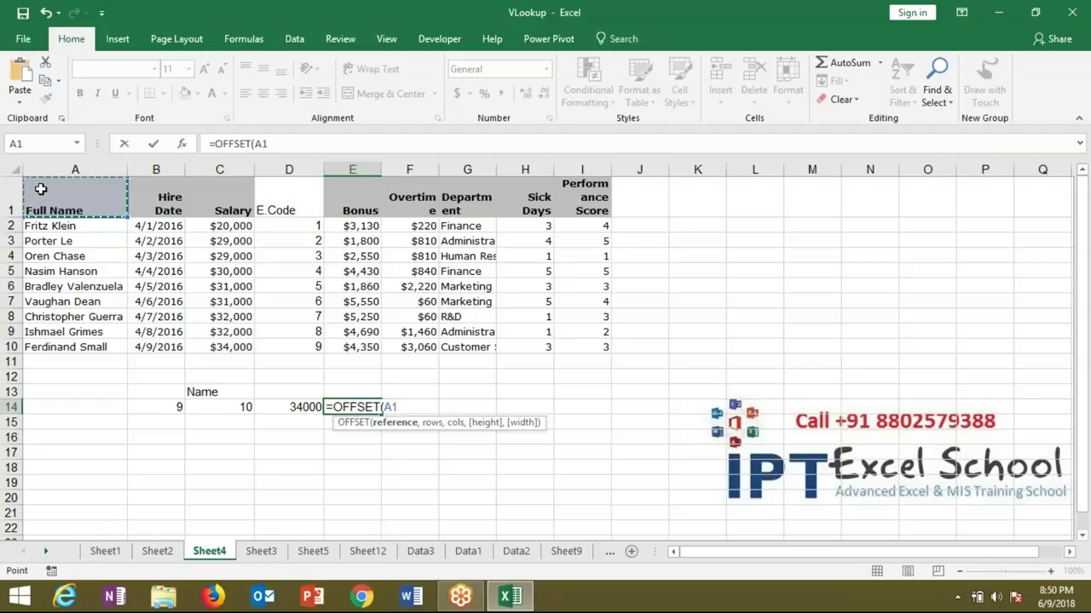
type(",")
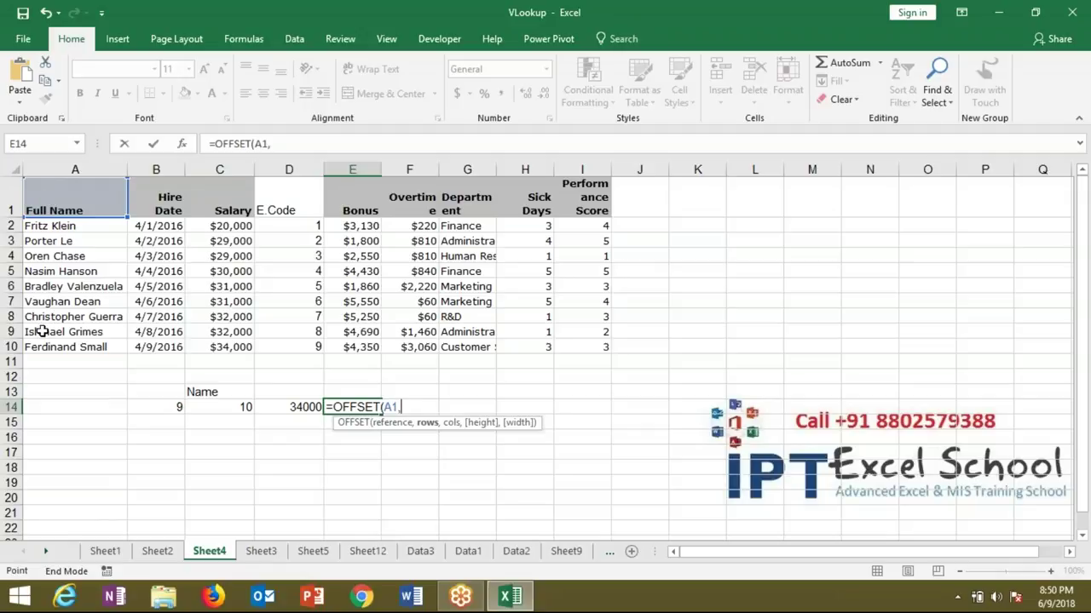
type("10,")
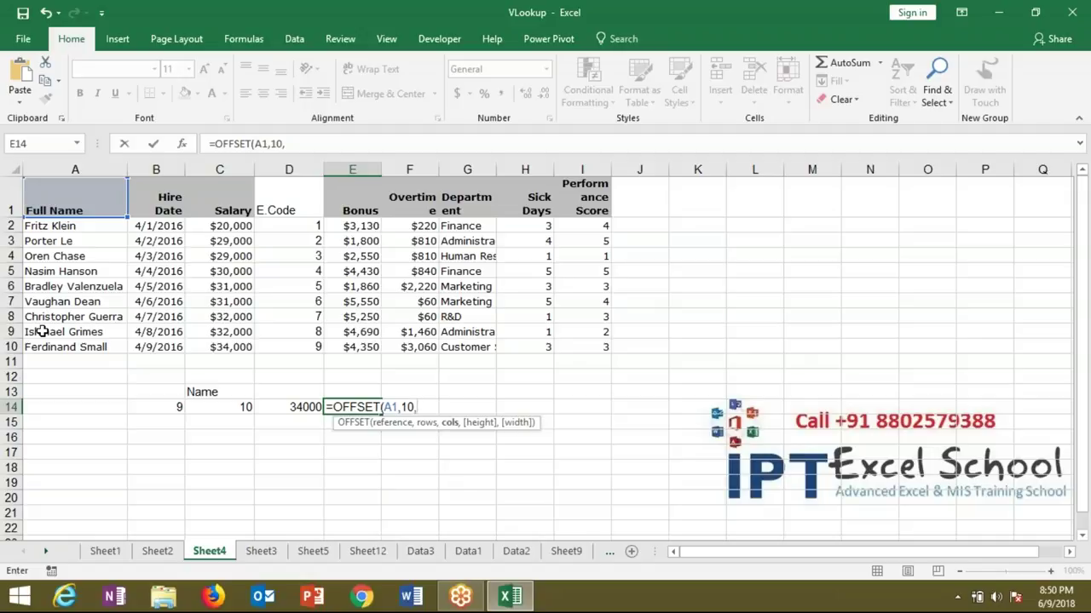
type("3)")
key("Return")
Step: Correct E14's formula to =OFFSET(A1,9,2) so it returns 34000
key("Up")
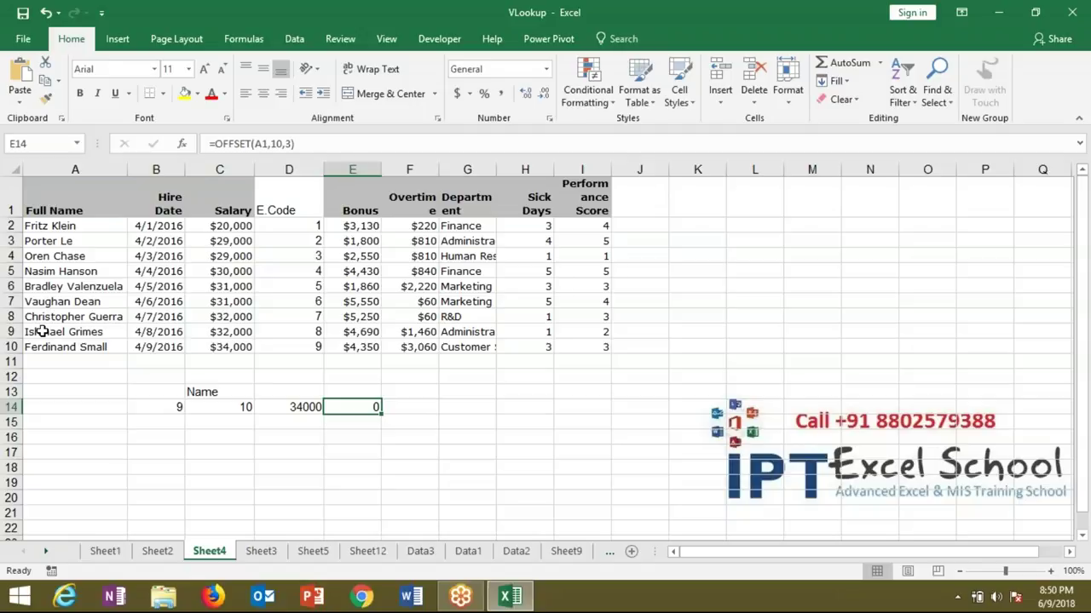
double_click(369, 409)
left_click(408, 407)
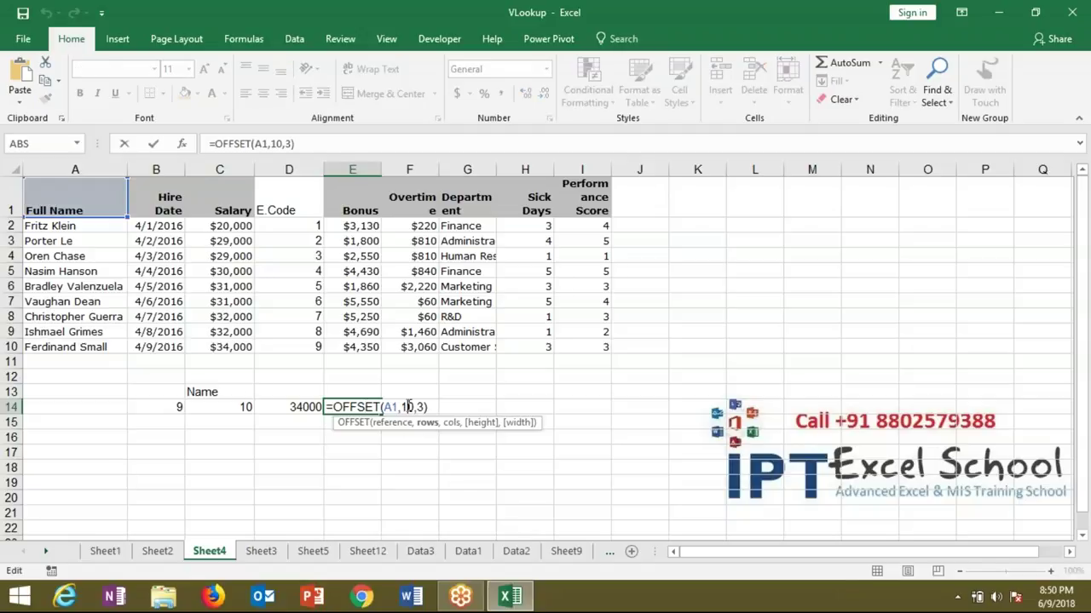
left_click(415, 407)
double_click(404, 408)
type("9")
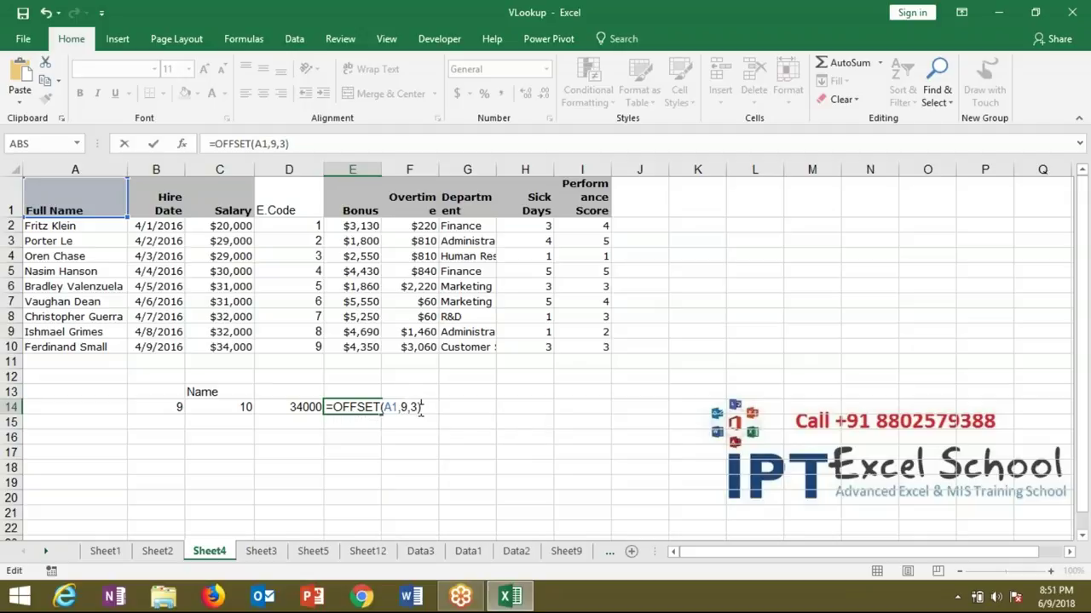
left_click(417, 408)
key("BackSpace")
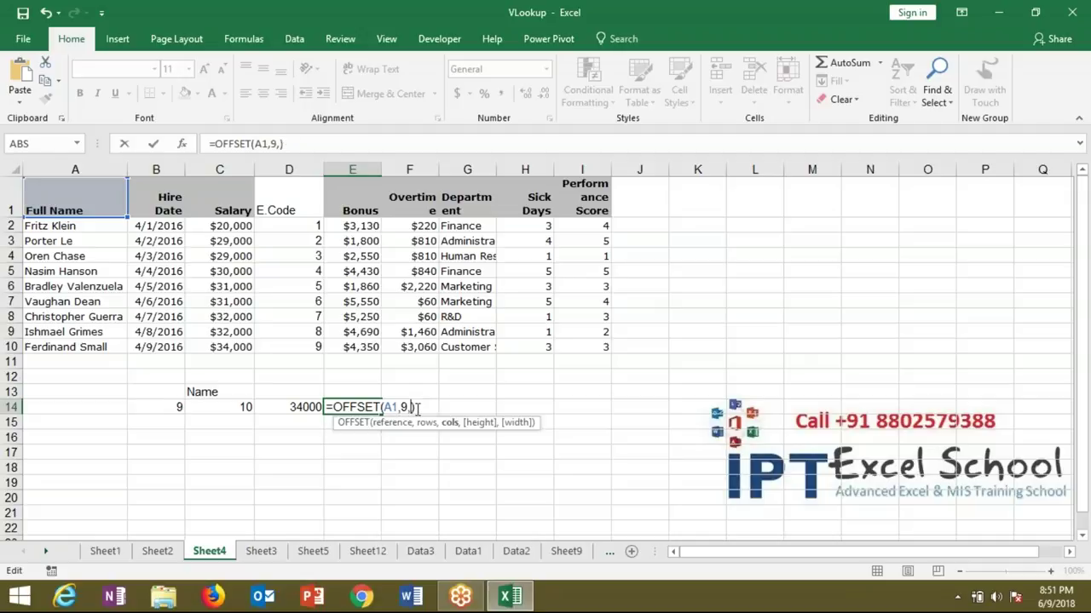
type("2")
key("Return")
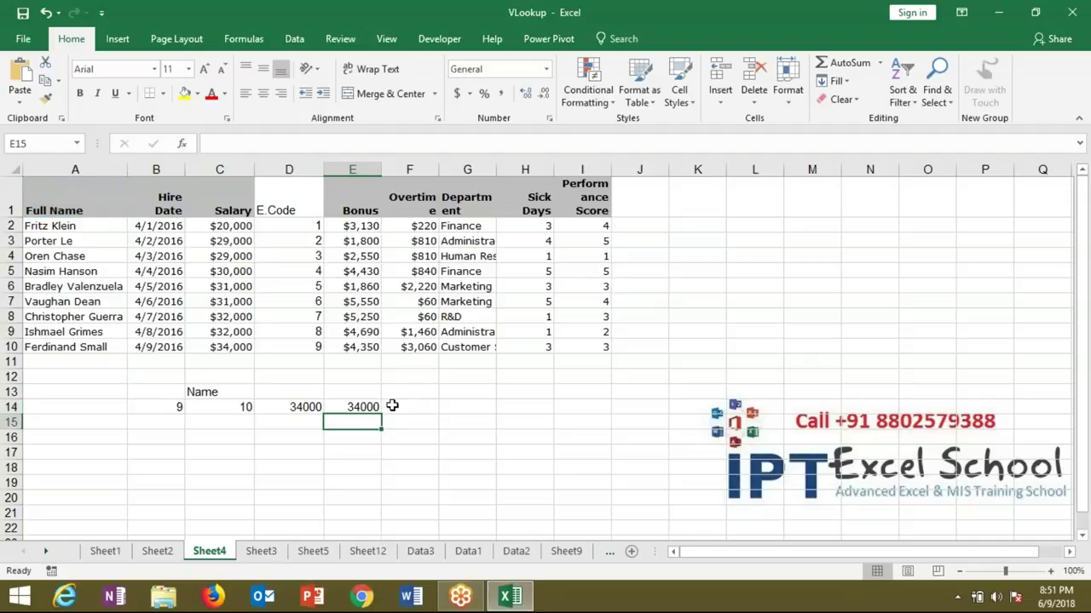
left_click(375, 407)
double_click(375, 407)
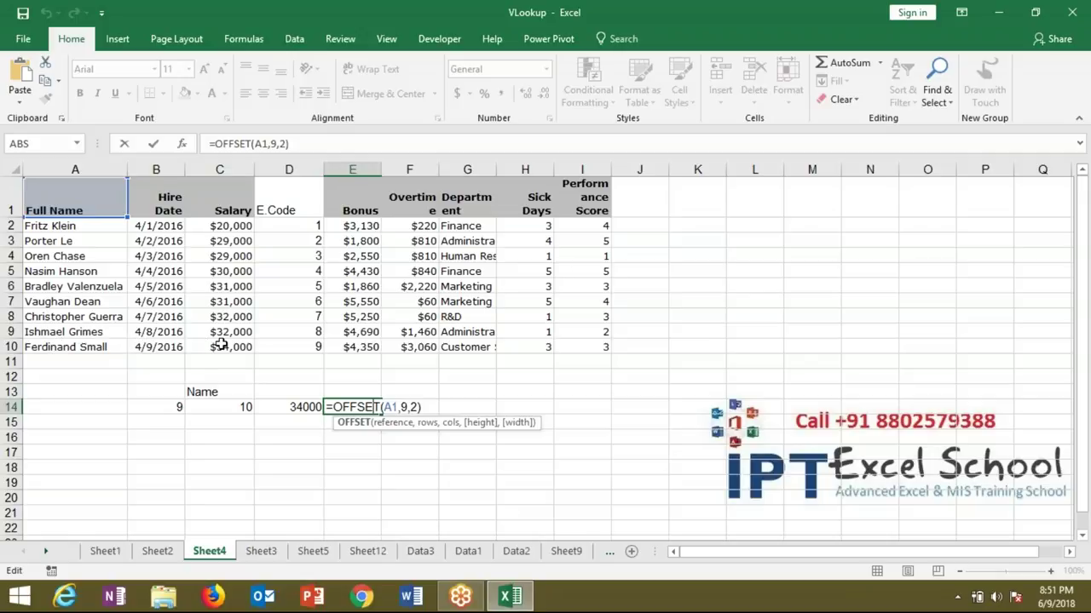
key("Return")
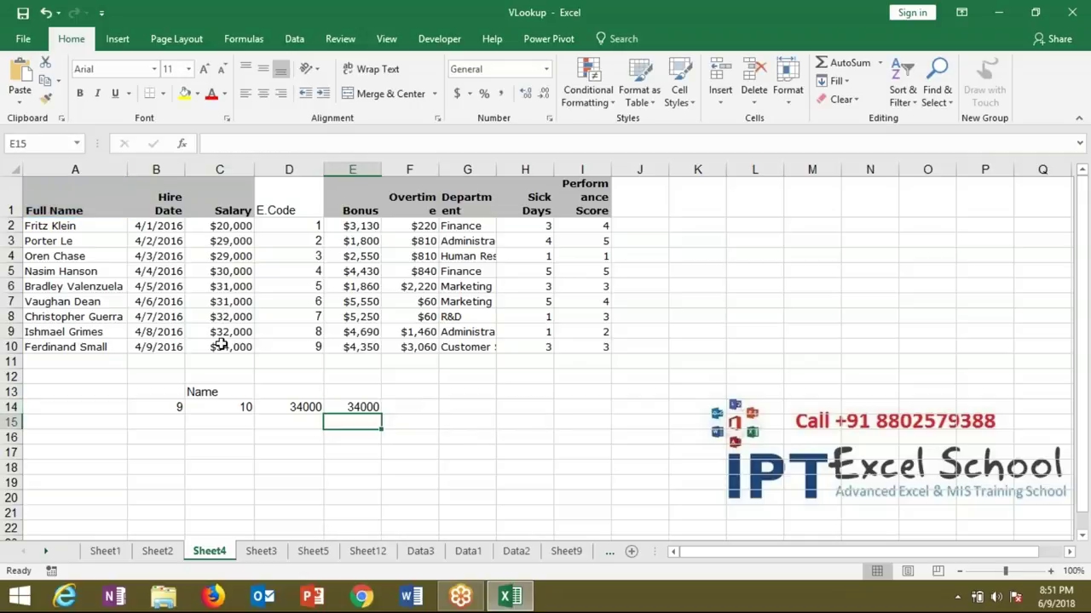
key("Up")
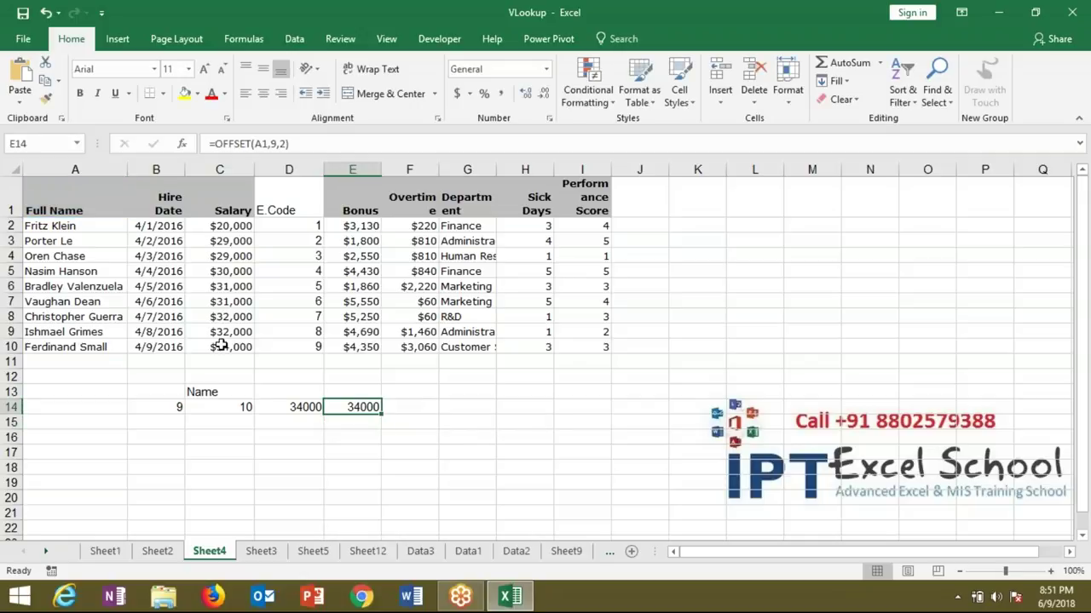
Step: Copy MATCH(B14,D1:D10,0) from C14 into E14, making =OFFSET(A1,MATCH(B14,D1:D10,0)-1,2)
left_click(242, 408)
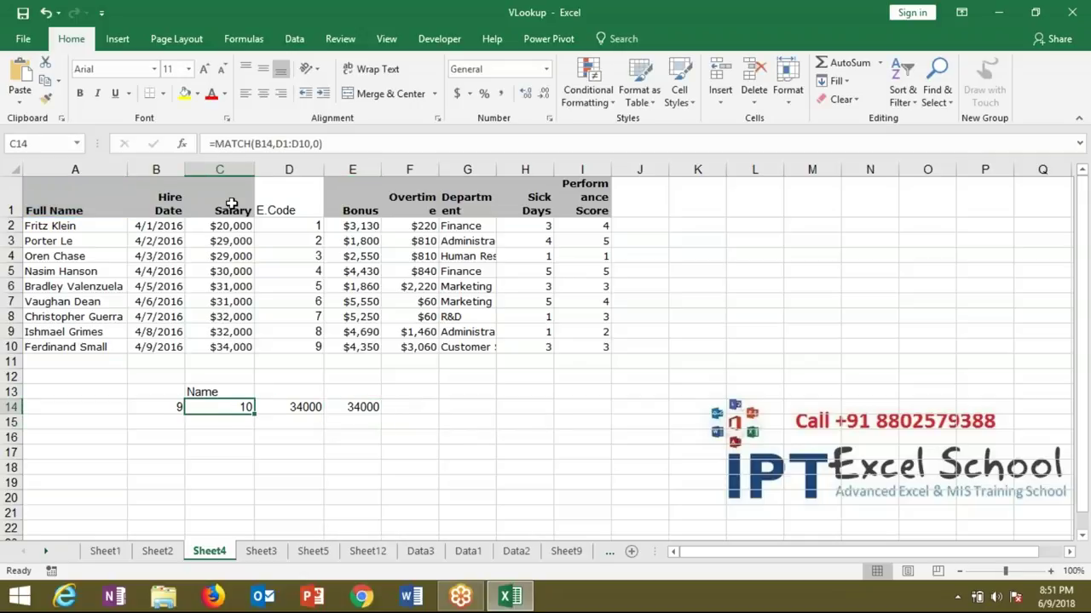
left_click_drag(216, 143, 326, 143)
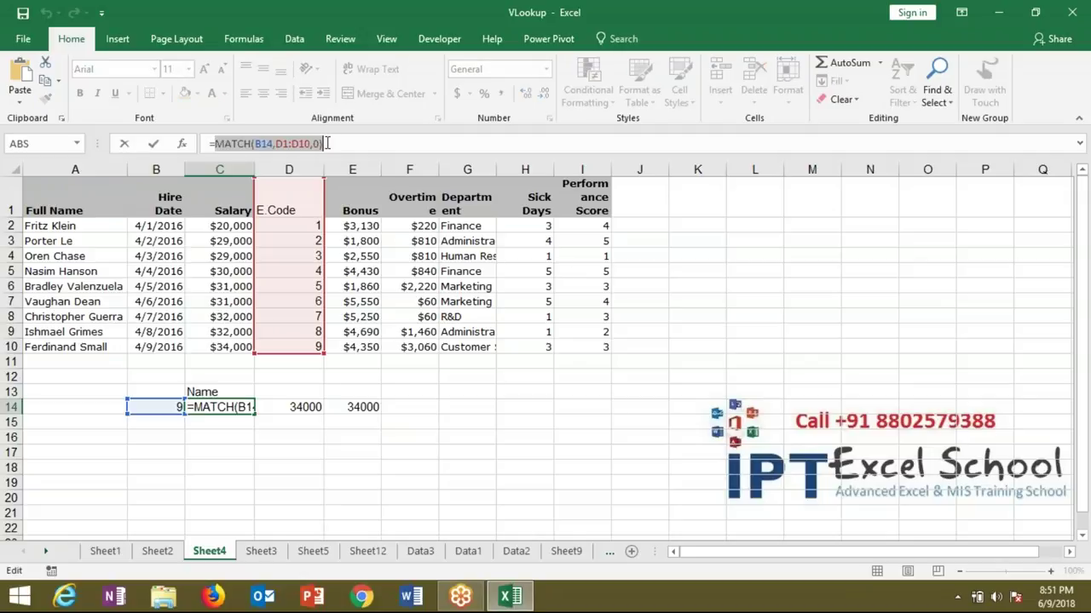
key("Escape")
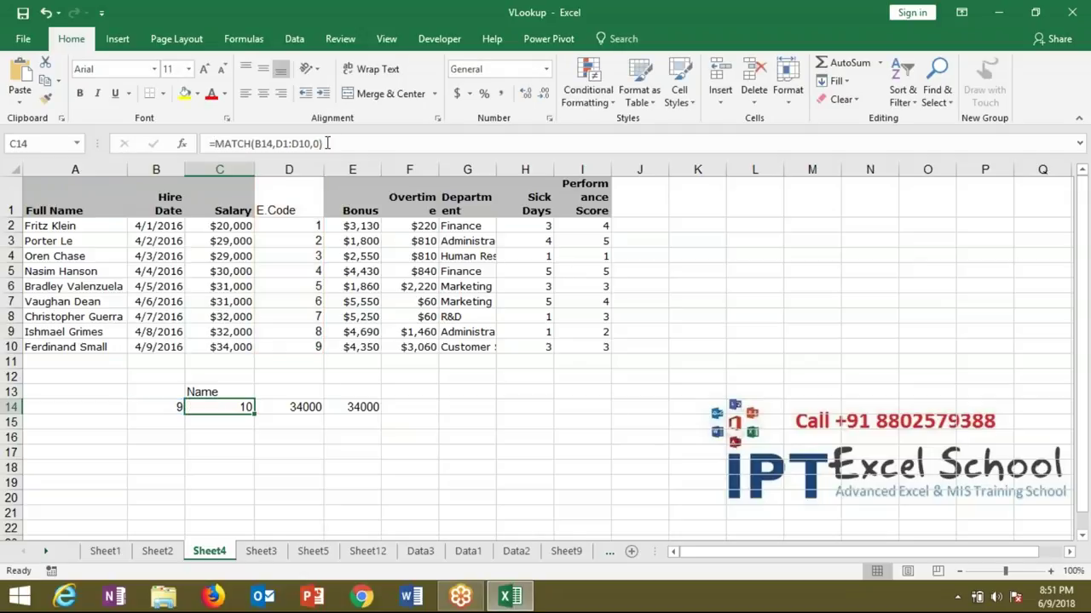
key("Right")
key("Right")
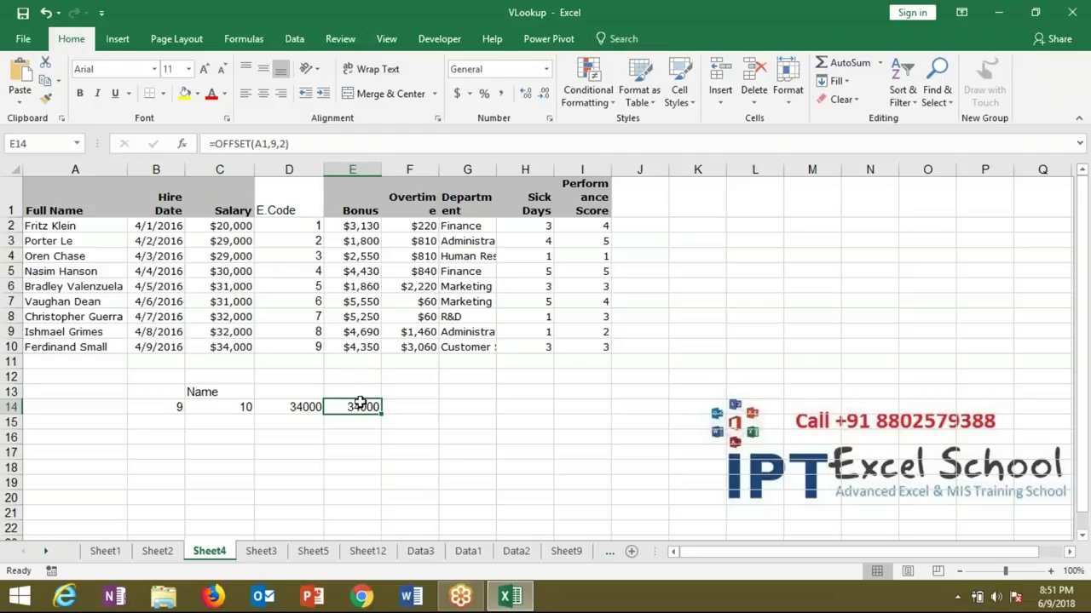
double_click(360, 404)
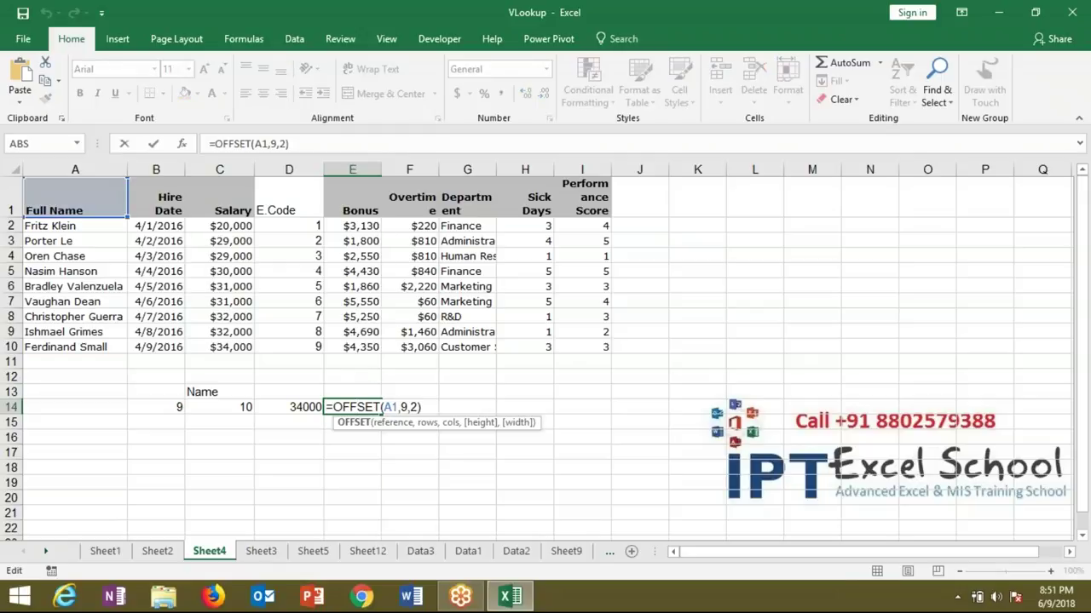
left_click(406, 407)
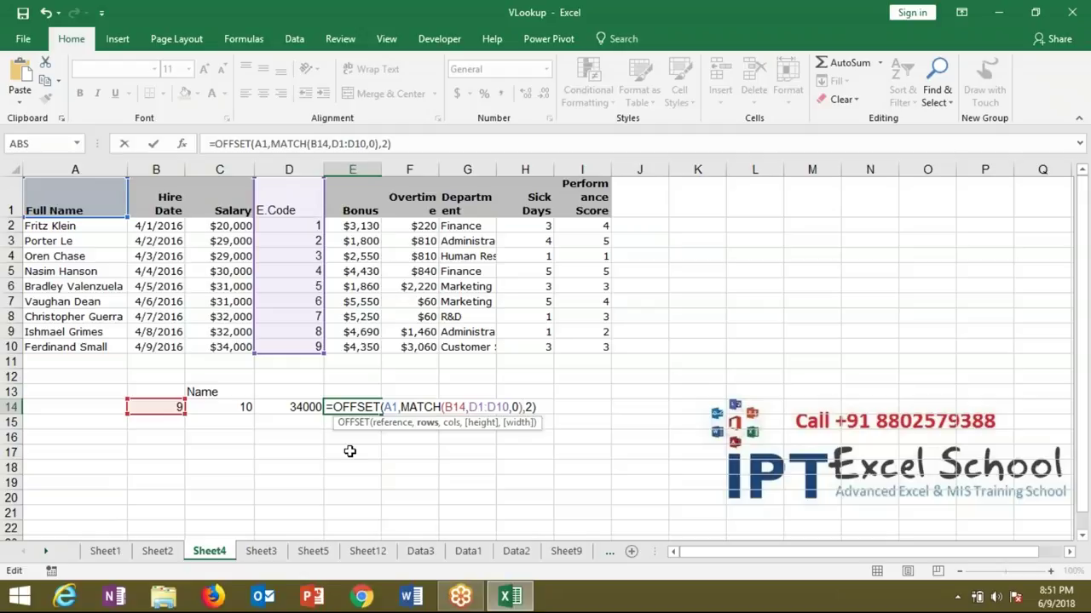
type("-1")
key("ctrl+Return")
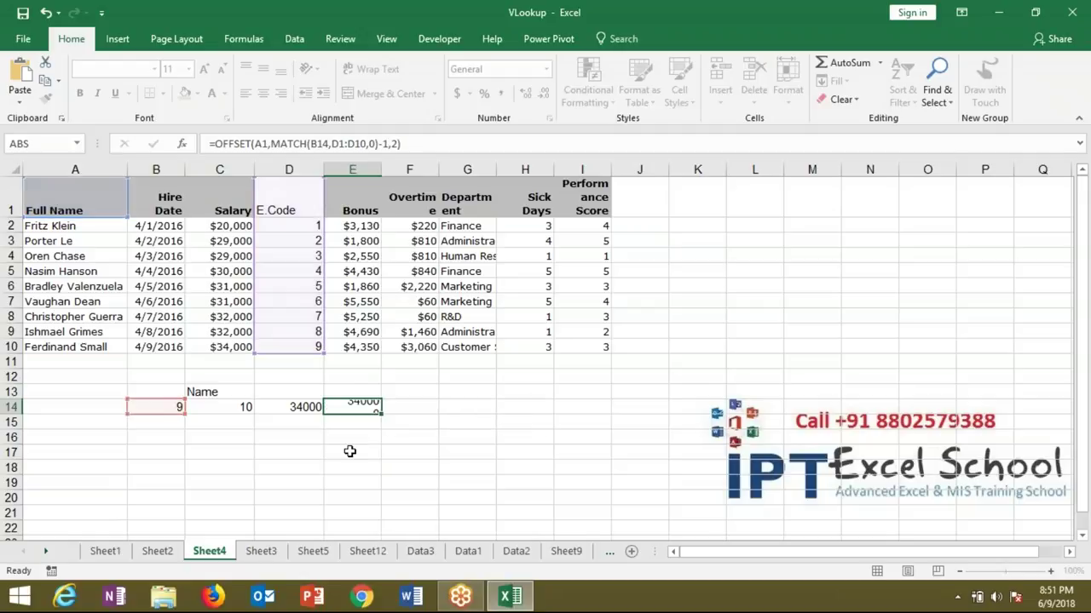
key("Return")
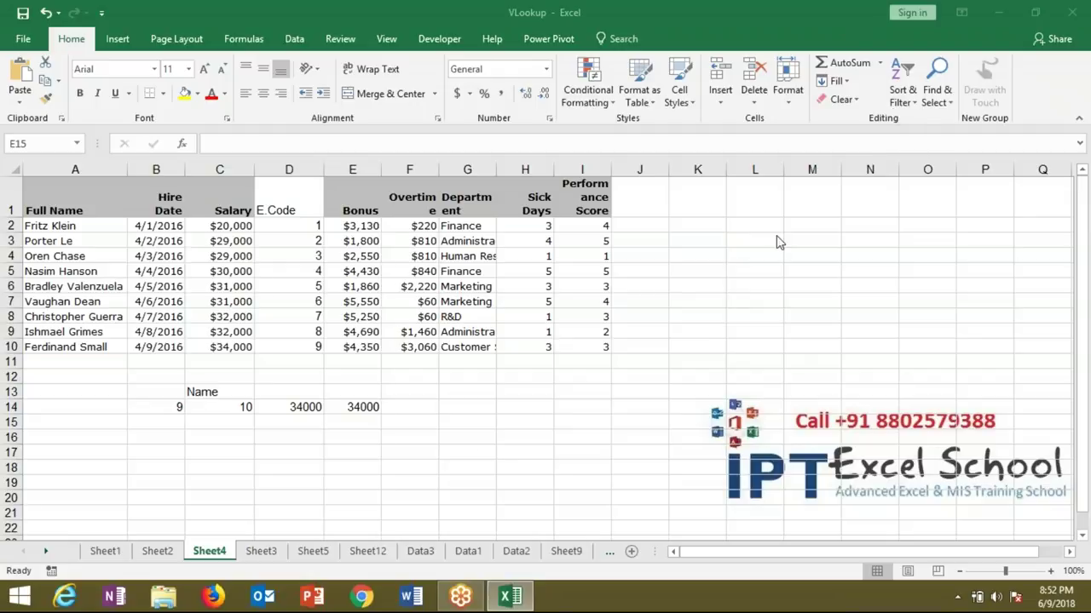
left_click(378, 419)
double_click(288, 406)
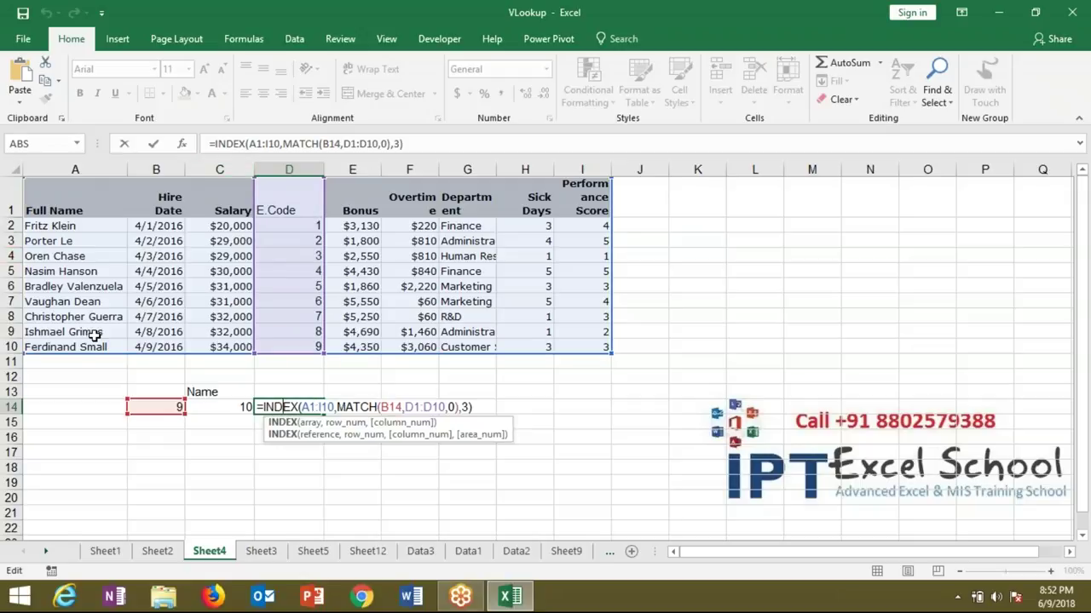
key("Return")
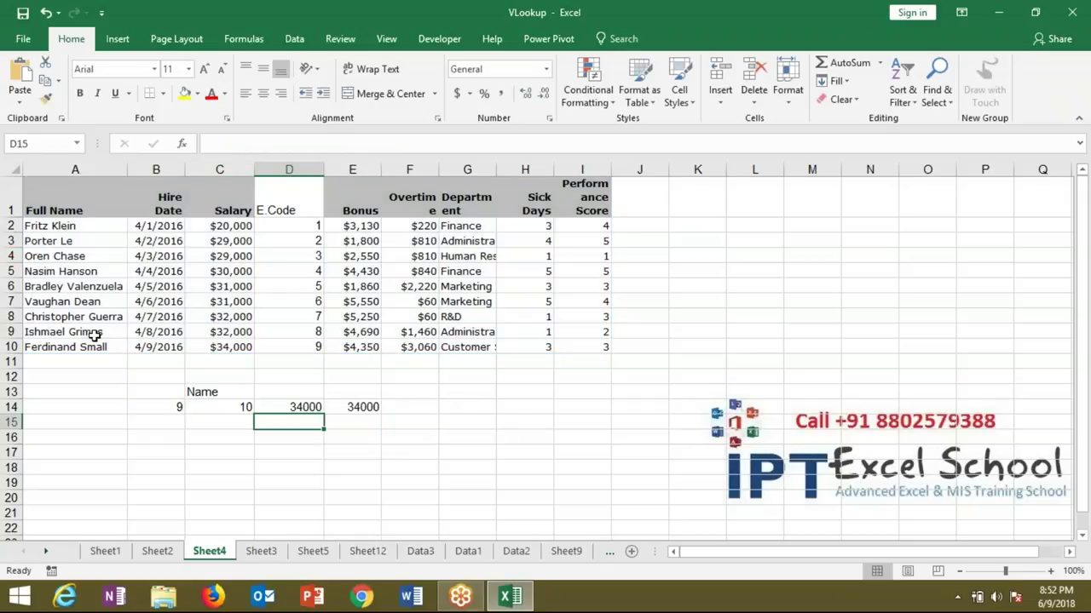
double_click(373, 406)
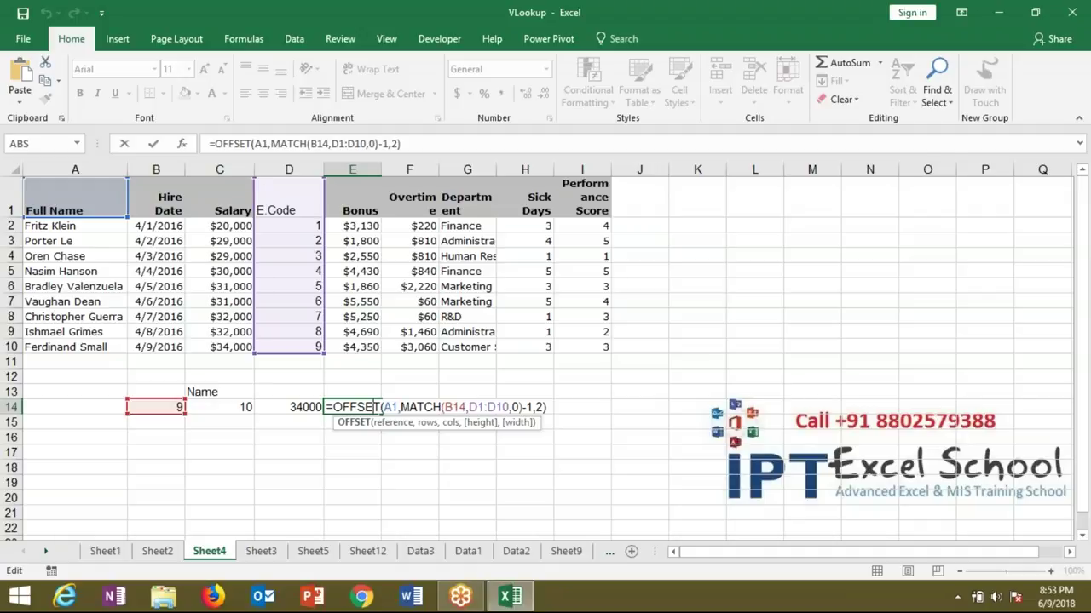
key("Return")
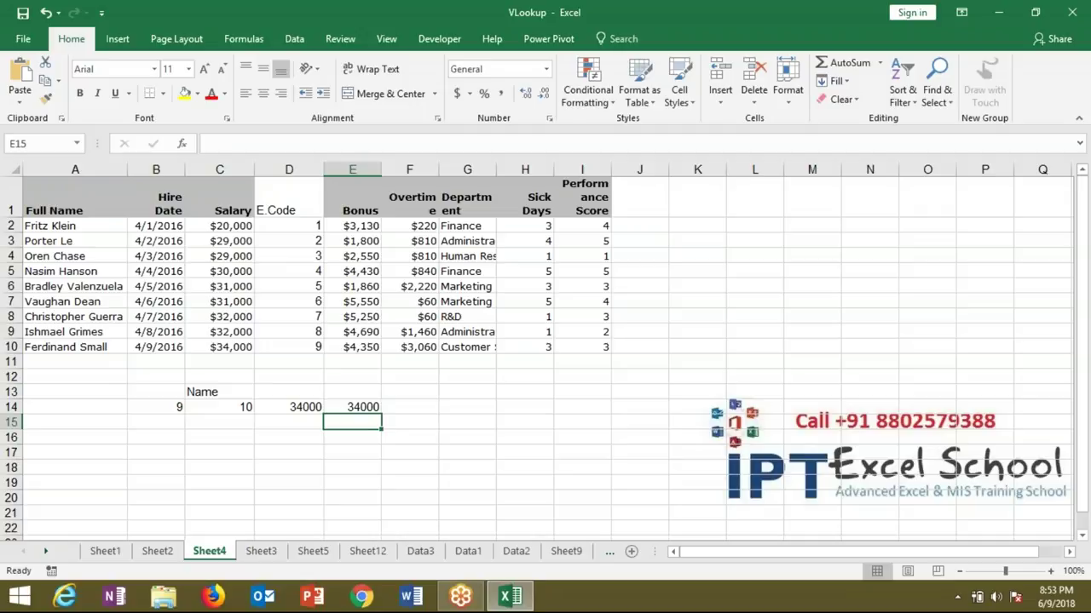
Step: Go to Sheet3 and delete the two salary lookup results in D12:E12
left_click(273, 554)
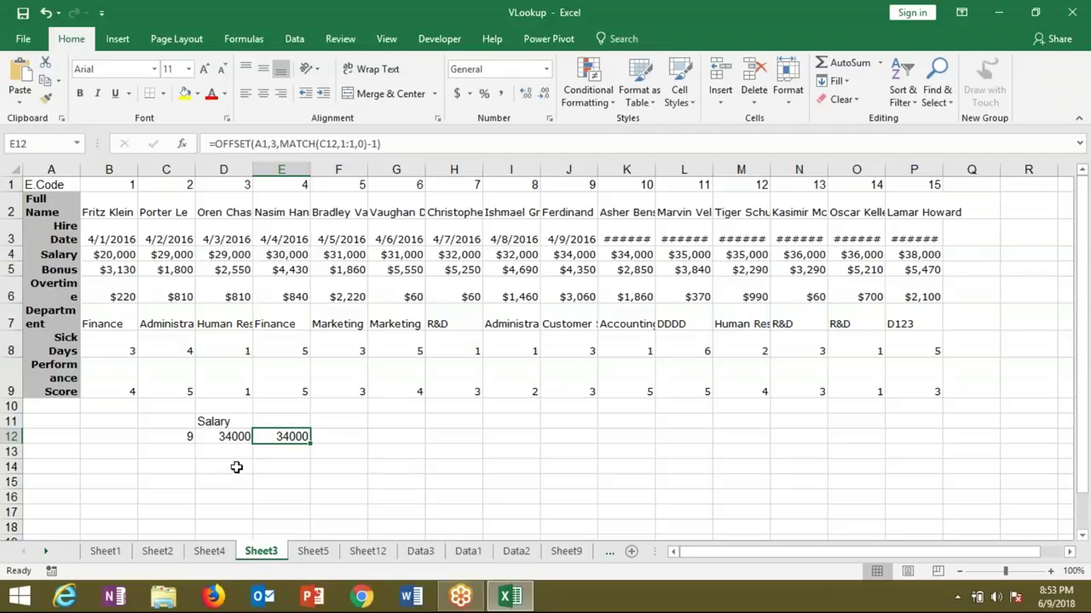
left_click_drag(228, 436, 291, 435)
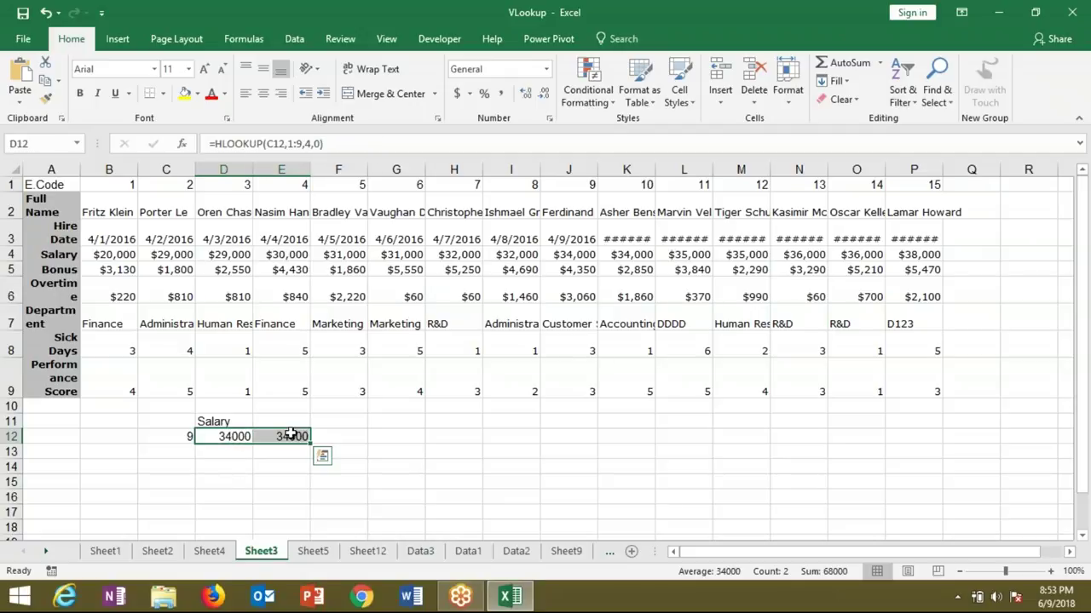
key("F2")
key("ctrl+Return")
key("Delete")
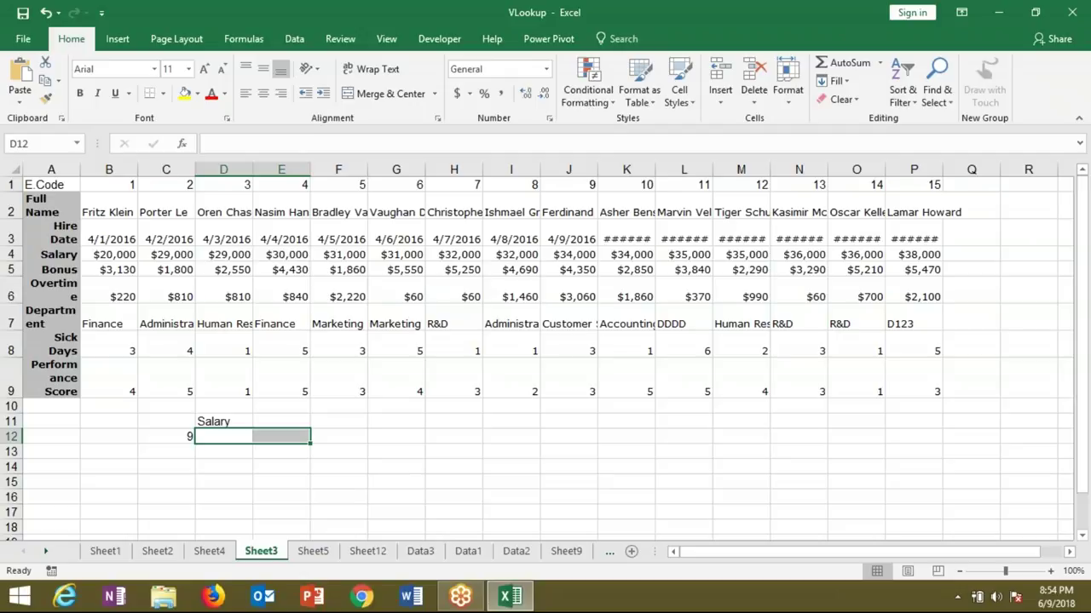
left_click(223, 436)
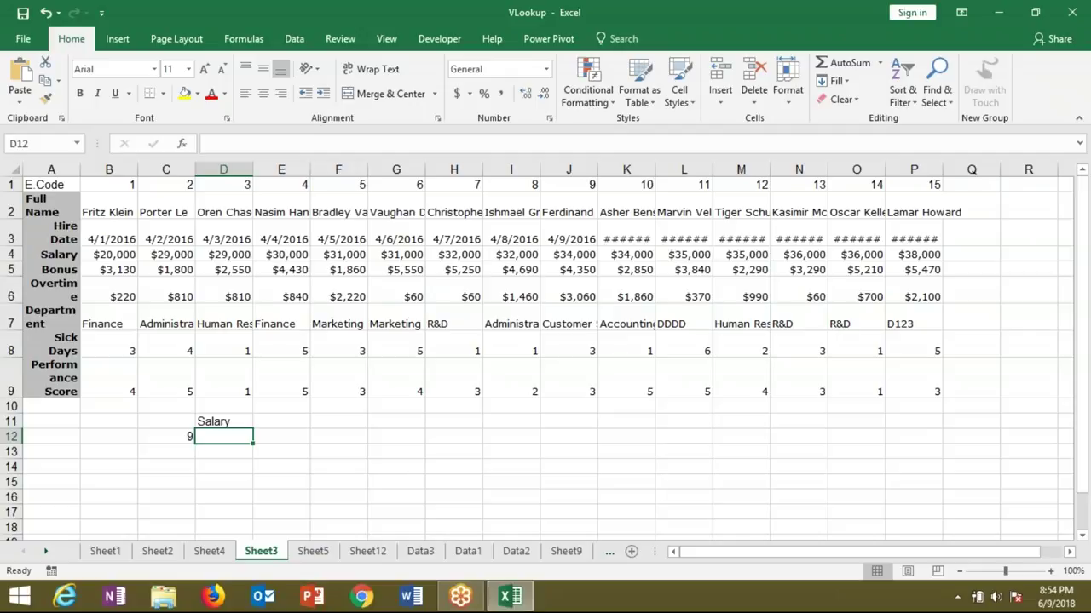
left_click(233, 451)
left_click(224, 436)
left_click(116, 554)
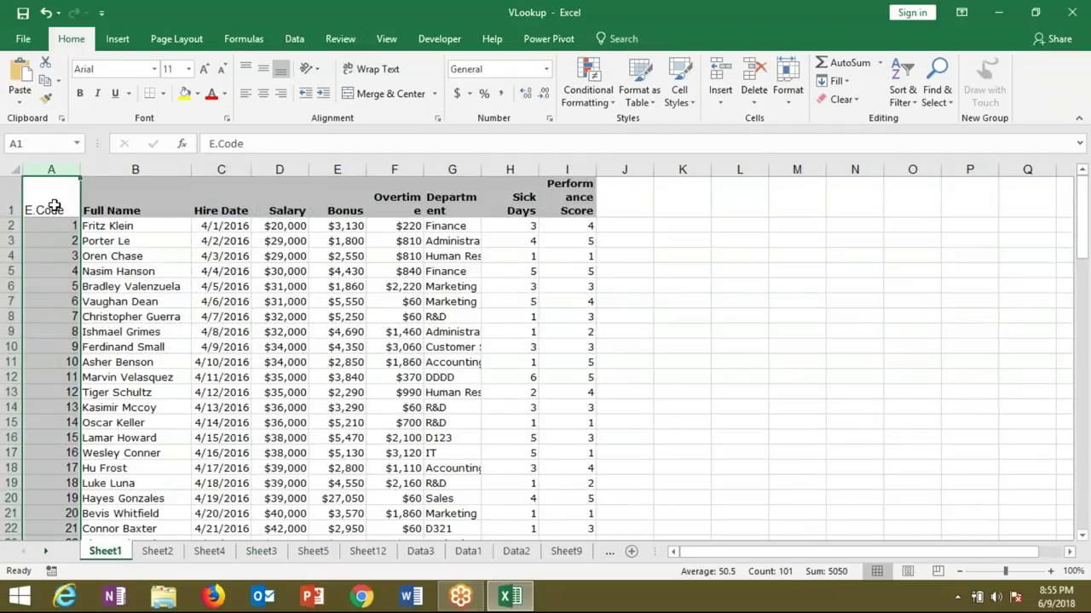
left_click_drag(54, 207, 59, 400)
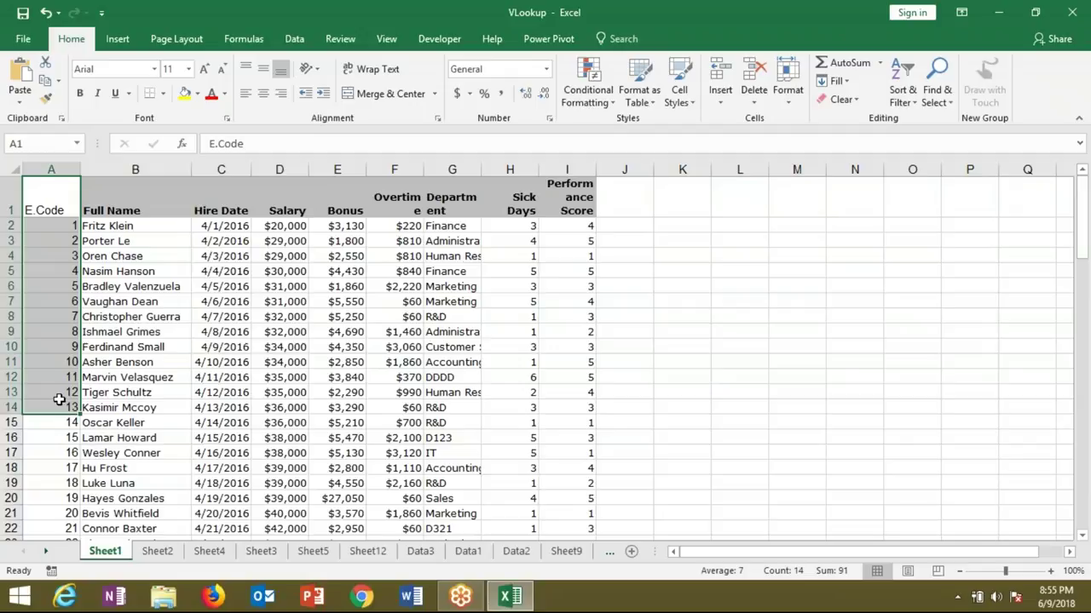
left_click(275, 556)
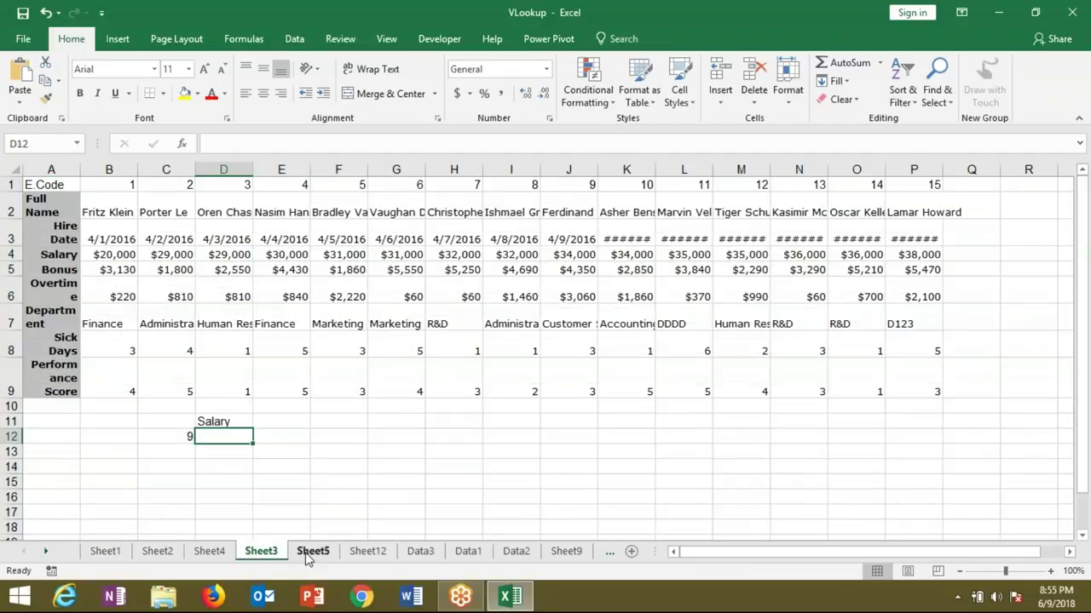
left_click_drag(119, 184, 645, 188)
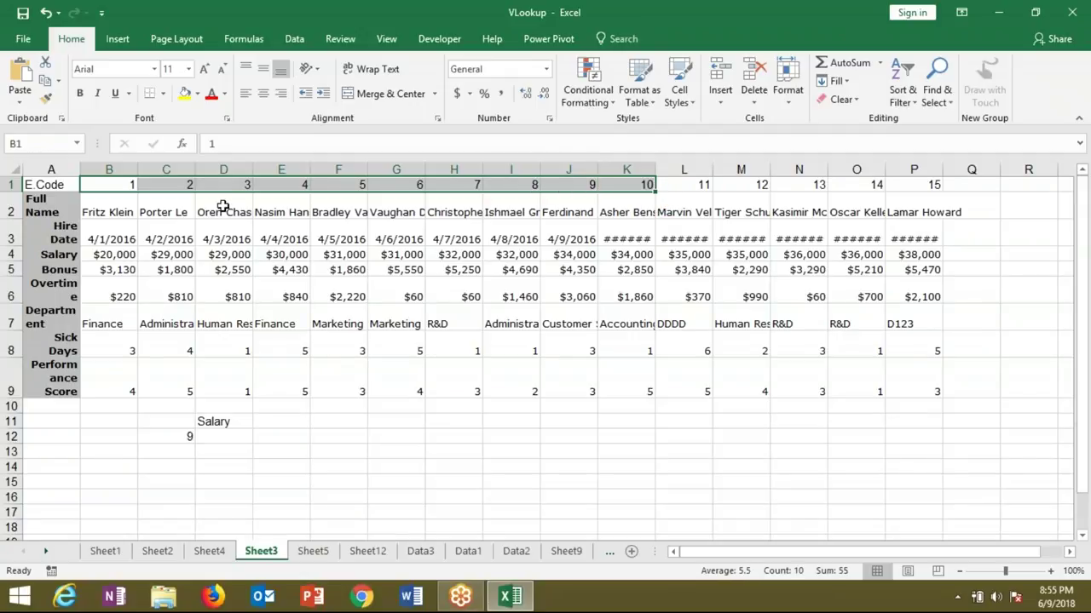
Step: Enter =HLOOKUP(C12,1:9,4,0) in D12, returning salary 34000 for code 9
left_click(217, 438)
type("=")
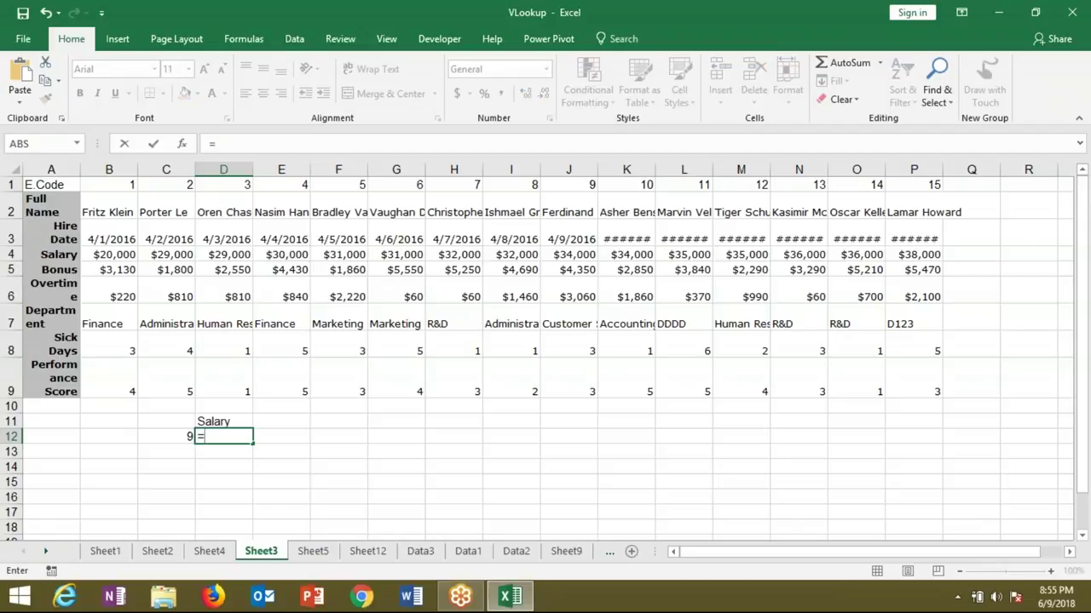
type("hl")
key("Tab")
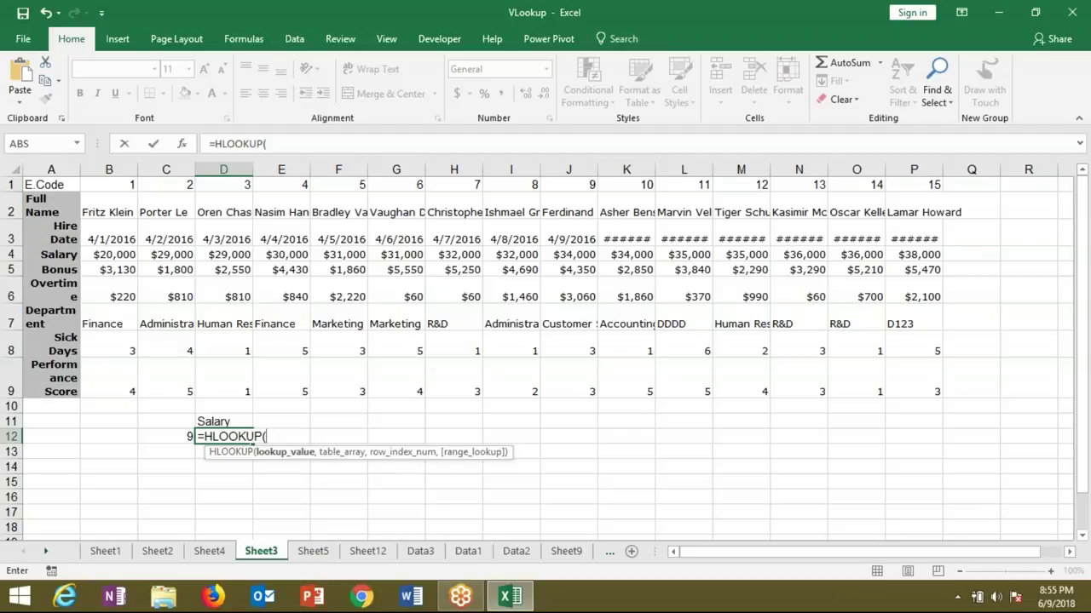
key("Left")
type(",")
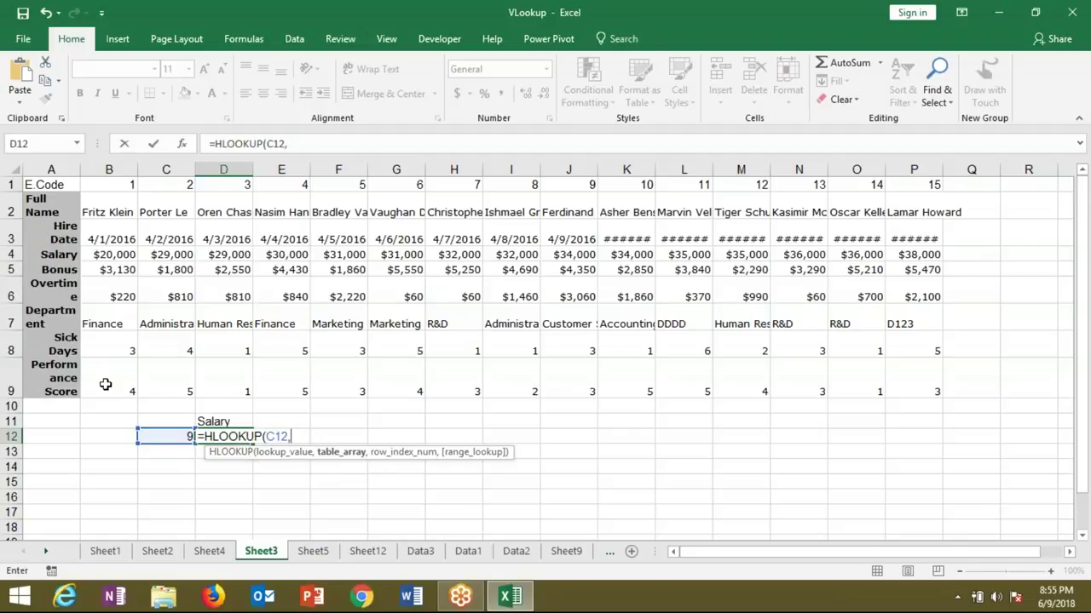
left_click_drag(115, 393, 47, 254)
left_click_drag(12, 184, 27, 367)
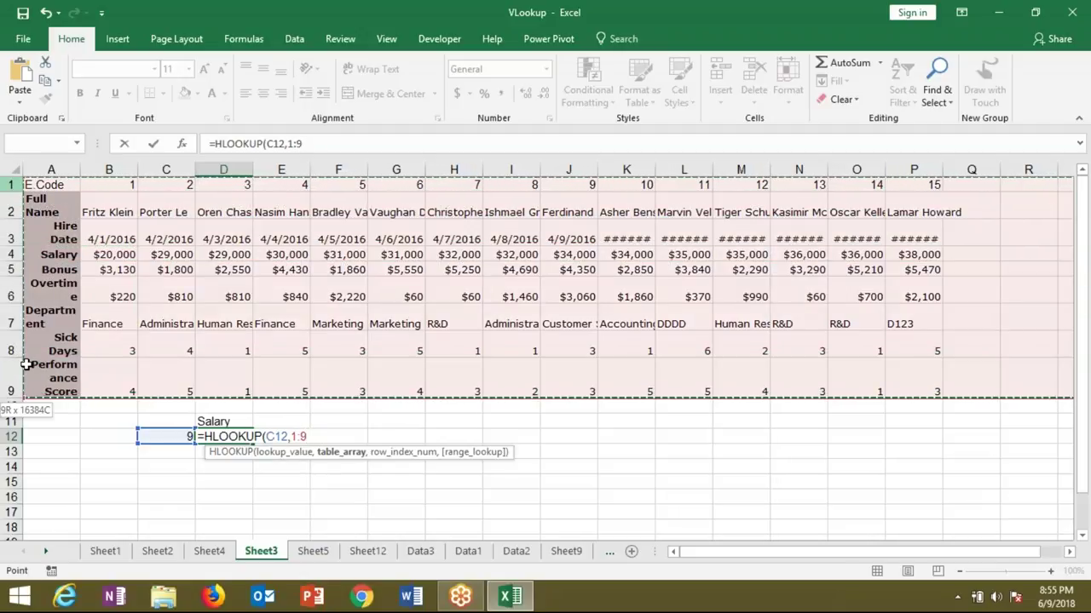
type(",")
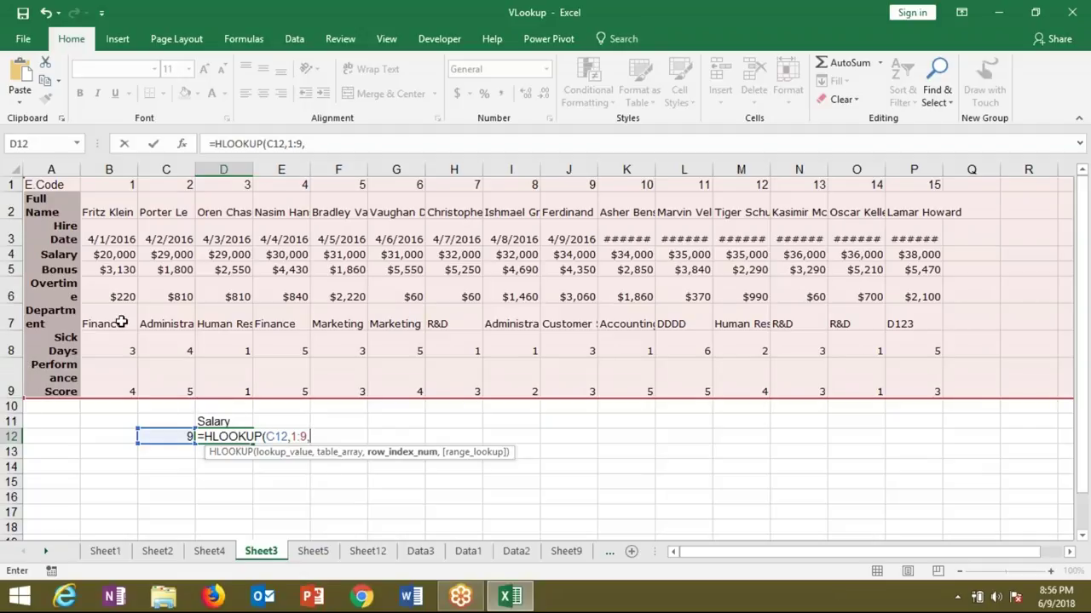
type("4,")
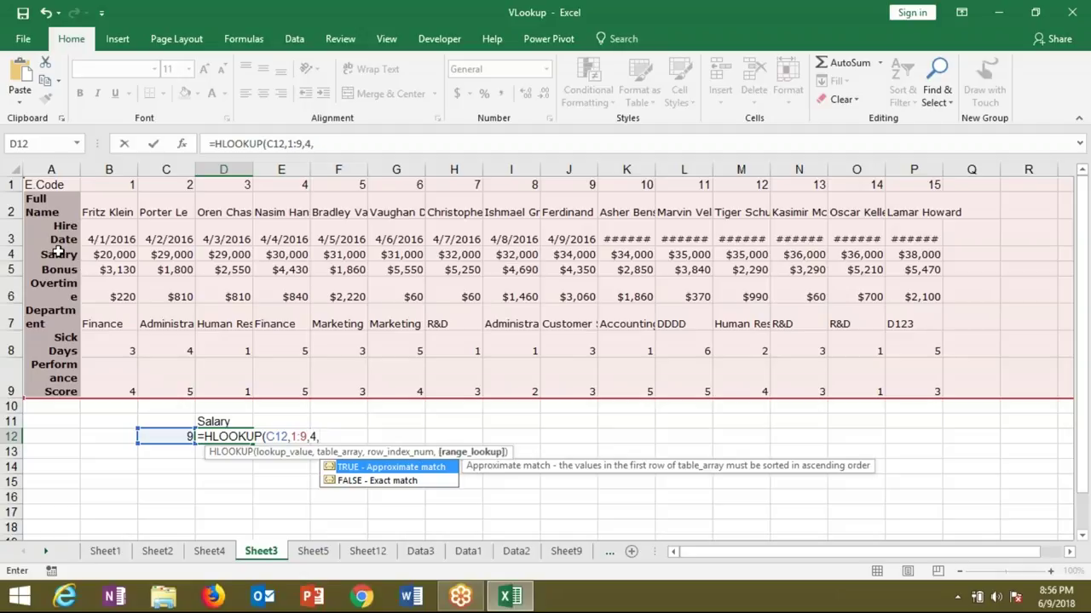
type("0")
key("Return")
key("Up")
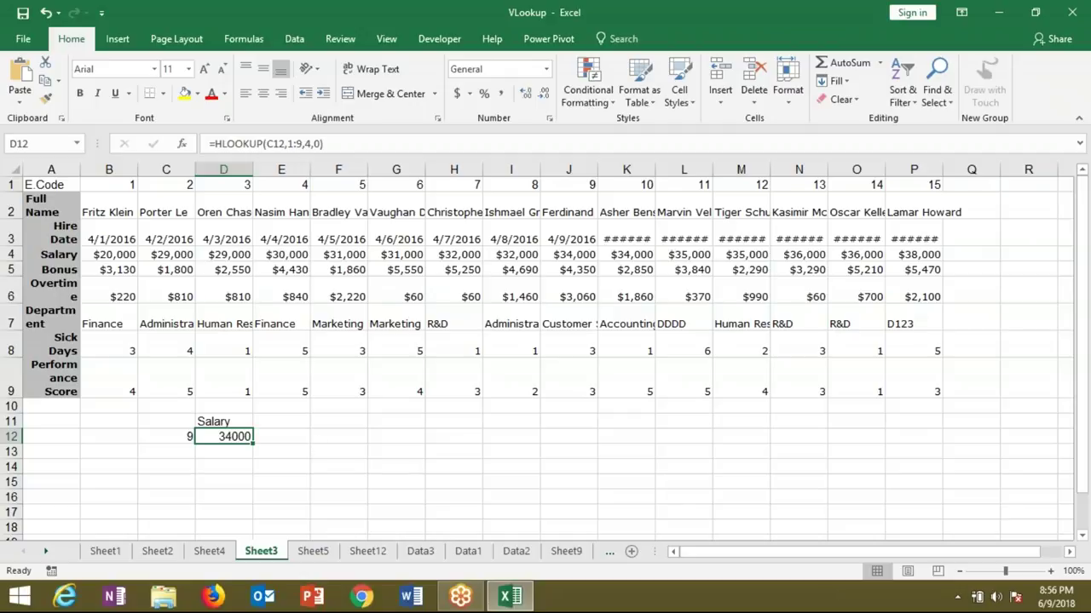
Step: Start an INDEX formula in E12 with rows 1:9 as the array
left_click(289, 439)
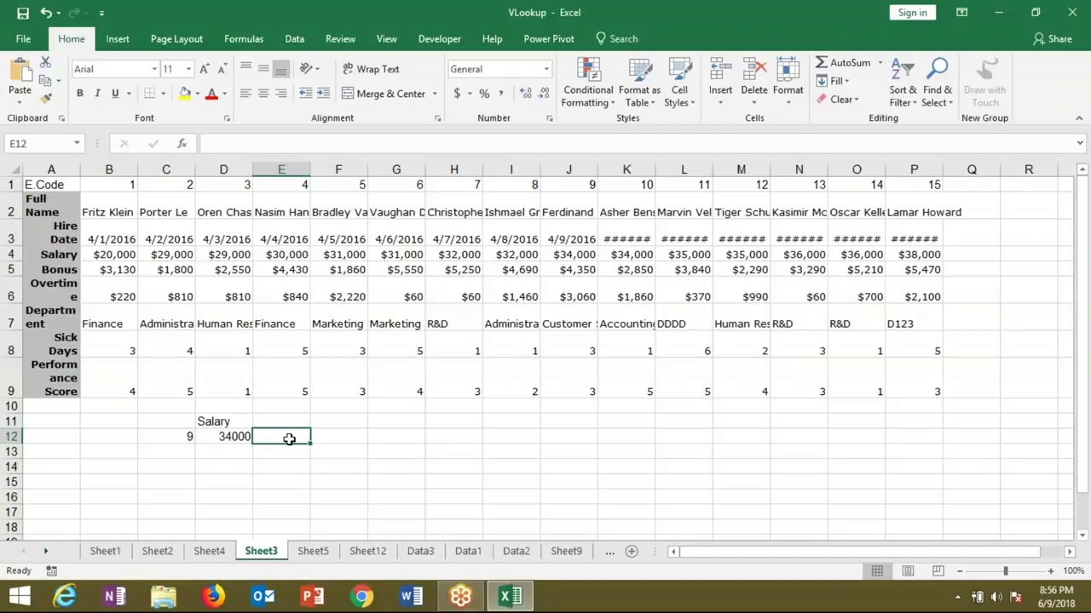
type("=")
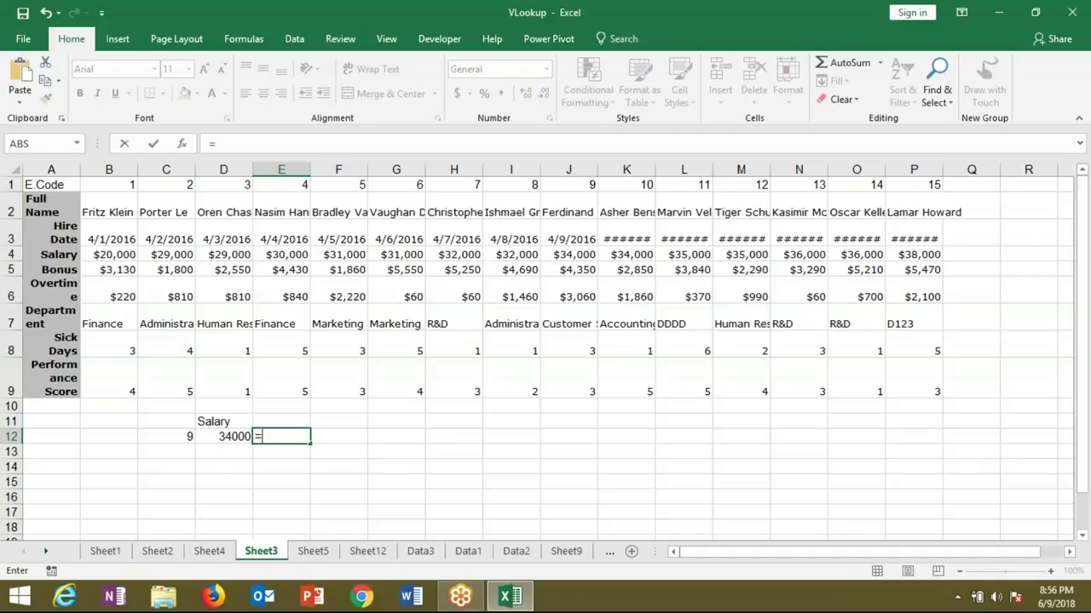
type("ind")
key("Tab")
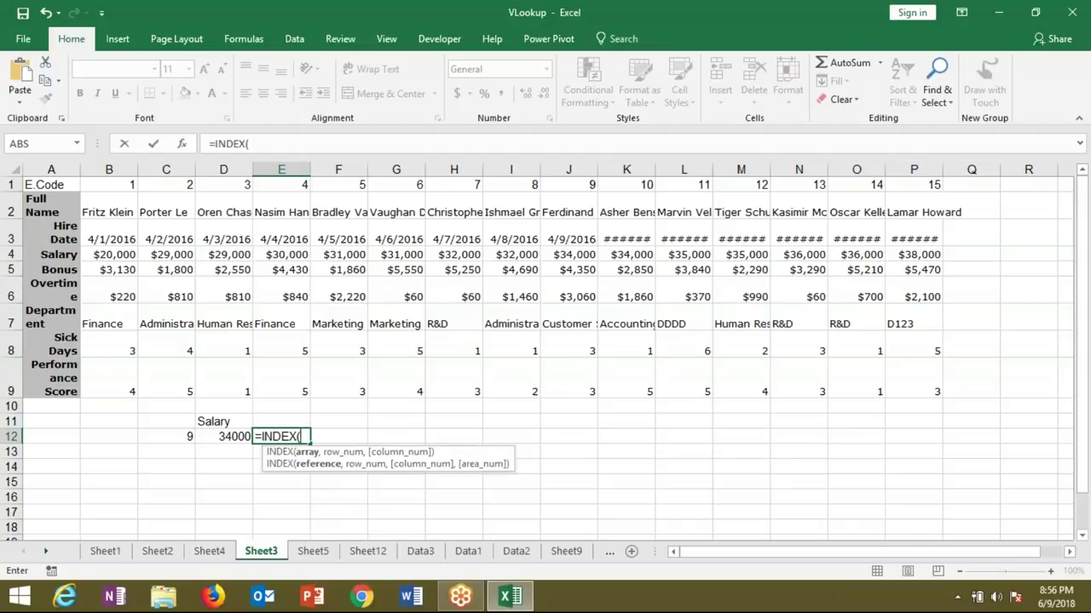
left_click(14, 185)
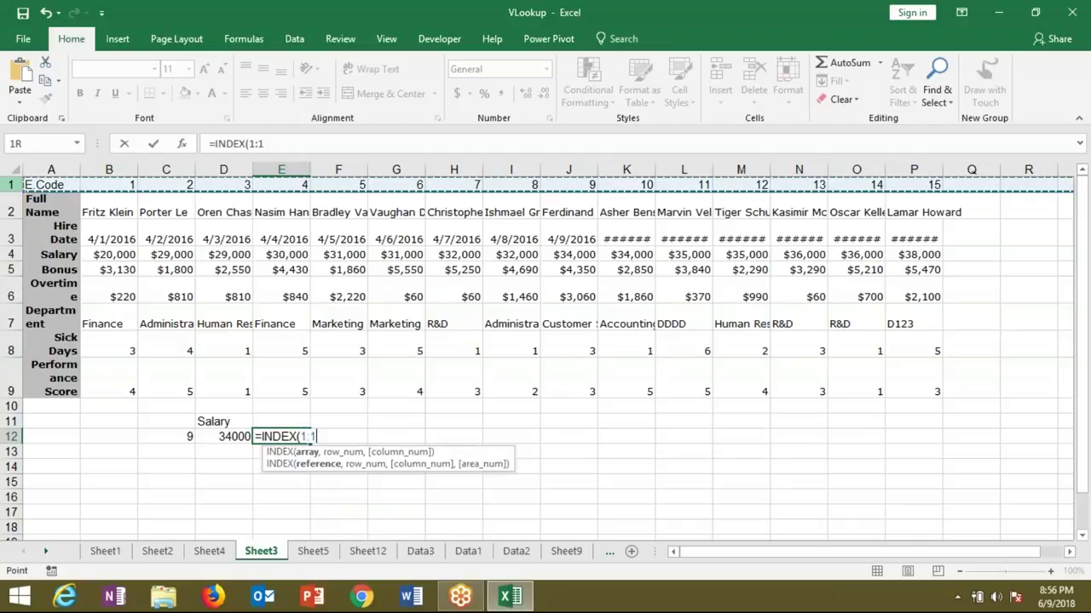
left_click_drag(14, 185, 16, 388)
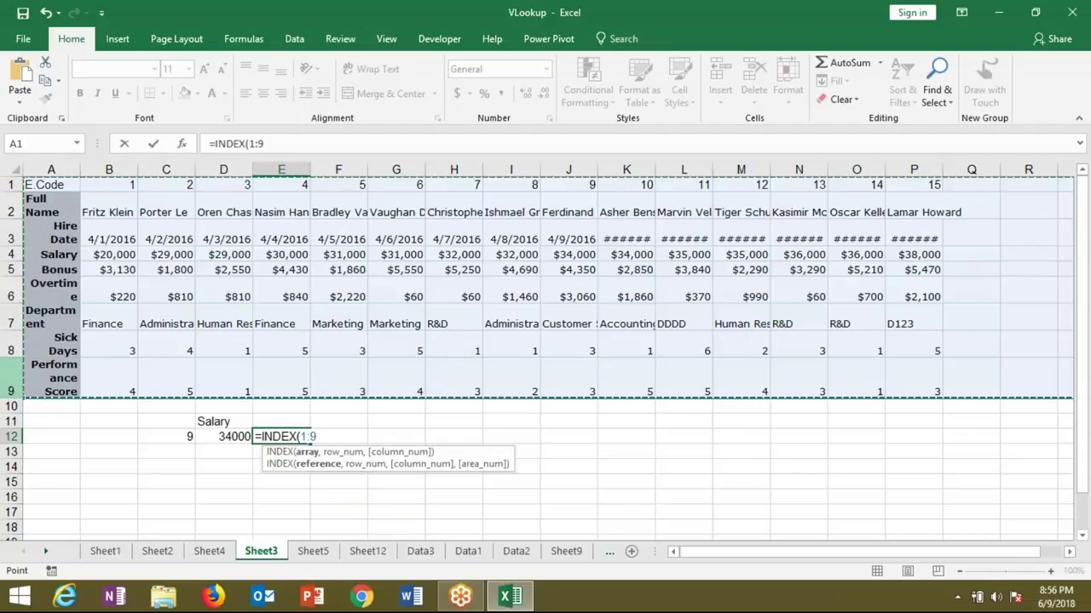
type(",mat")
key("Tab")
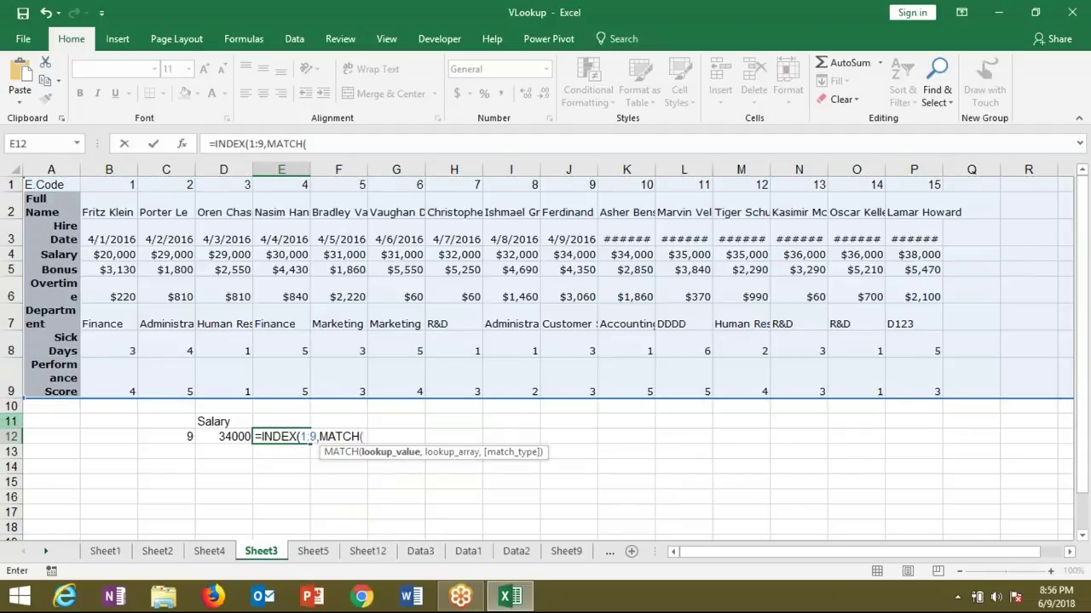
left_click(147, 435)
type(",")
key("BackSpace")
key("BackSpace")
key("BackSpace")
key("BackSpace")
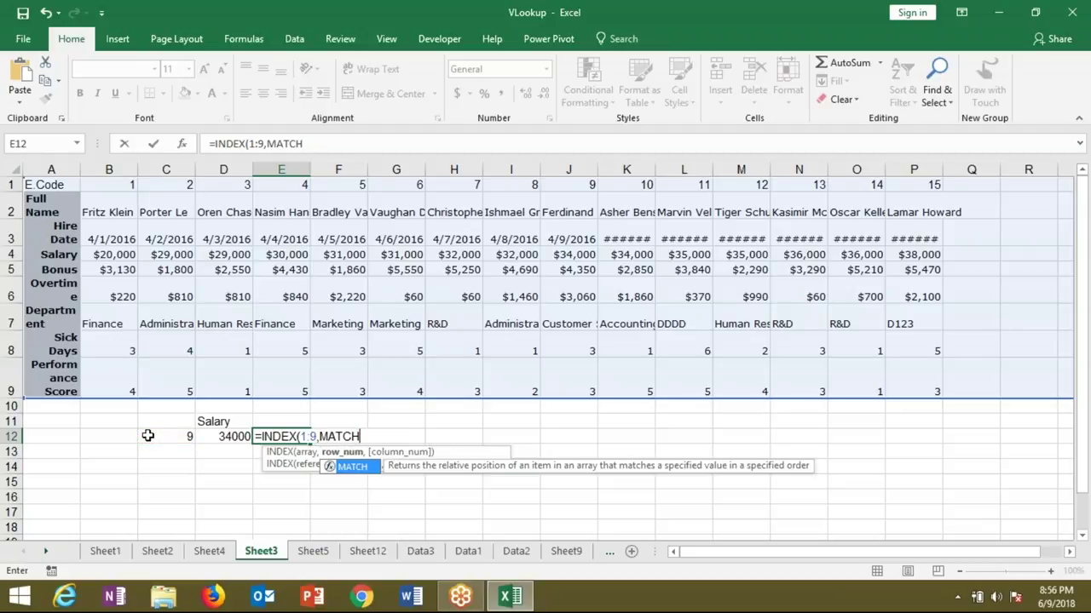
key("BackSpace")
key("BackSpace")
key("BackSpace")
key("BackSpace")
Step: Complete =INDEX(1:9,4,MATCH(C12,1:1,0)) in E12, accepting Excel's correction, to show 34000
type("4,")
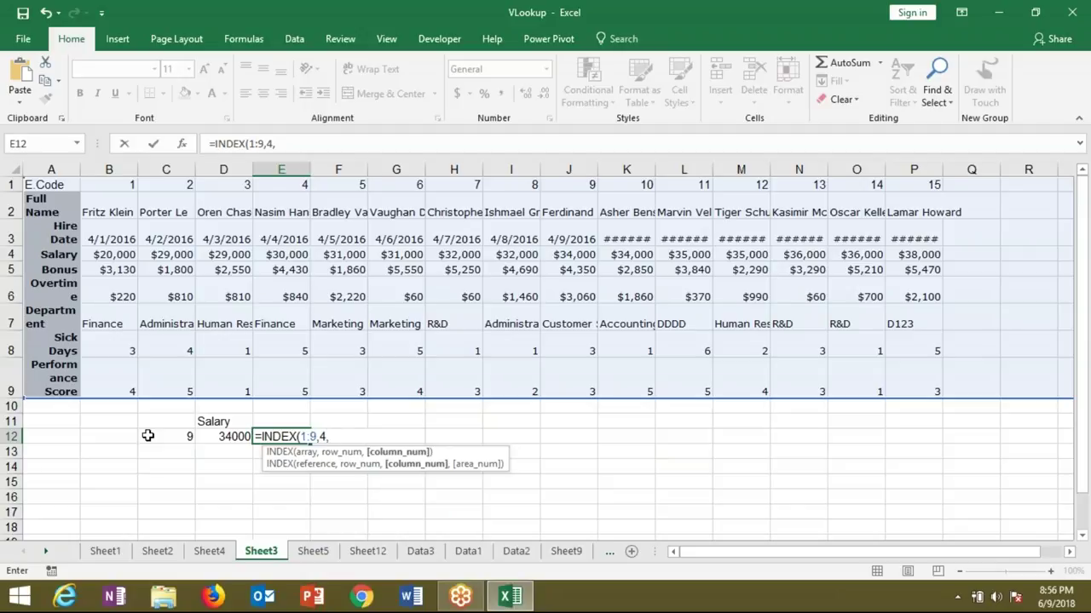
type("ma")
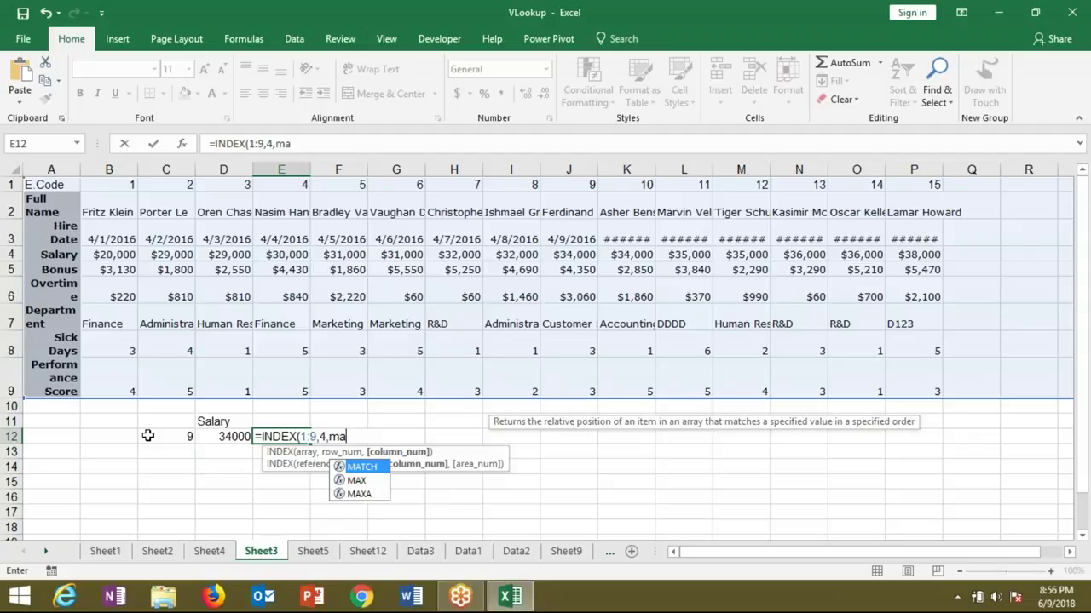
key("Tab")
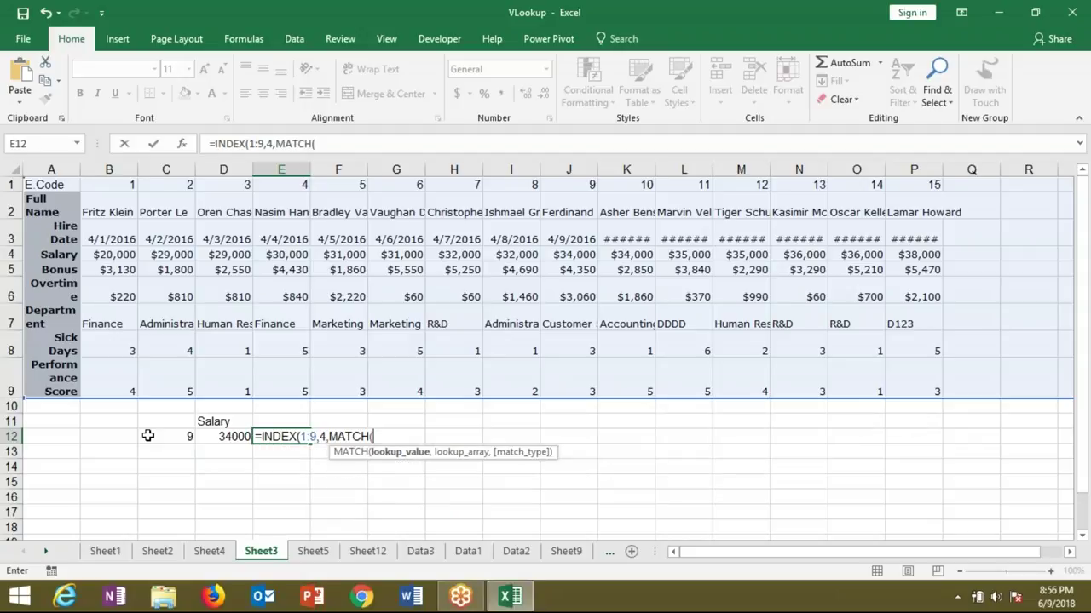
left_click(147, 436)
type(",")
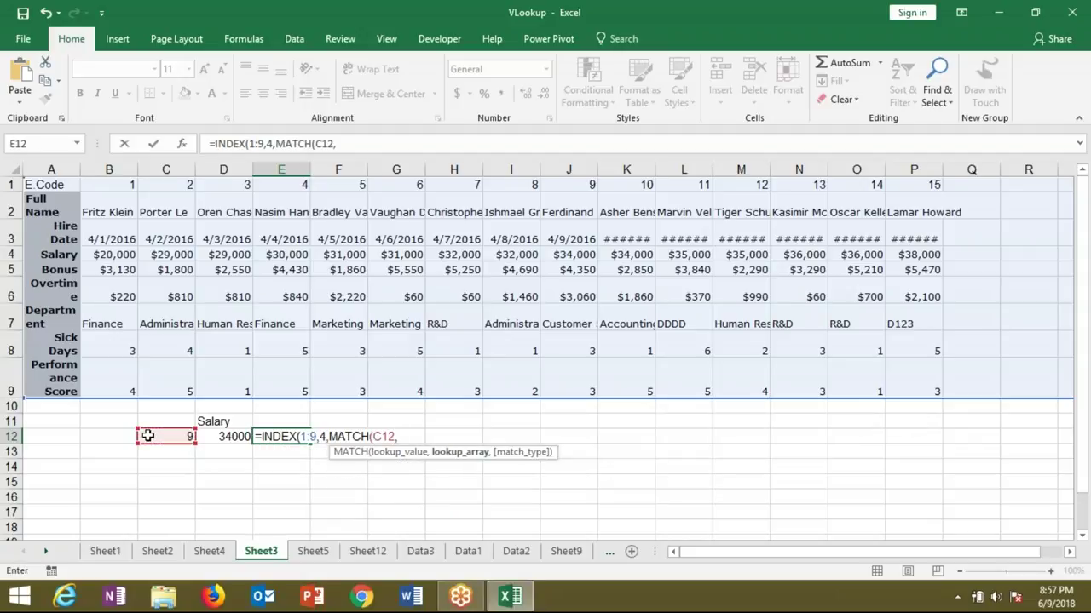
left_click(12, 184)
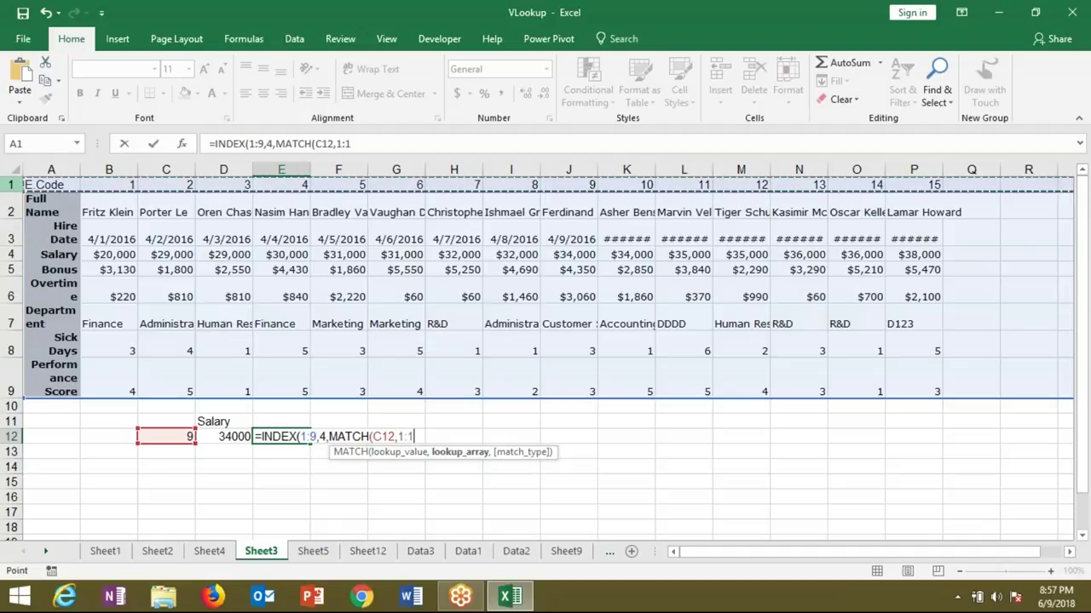
type(",0)")
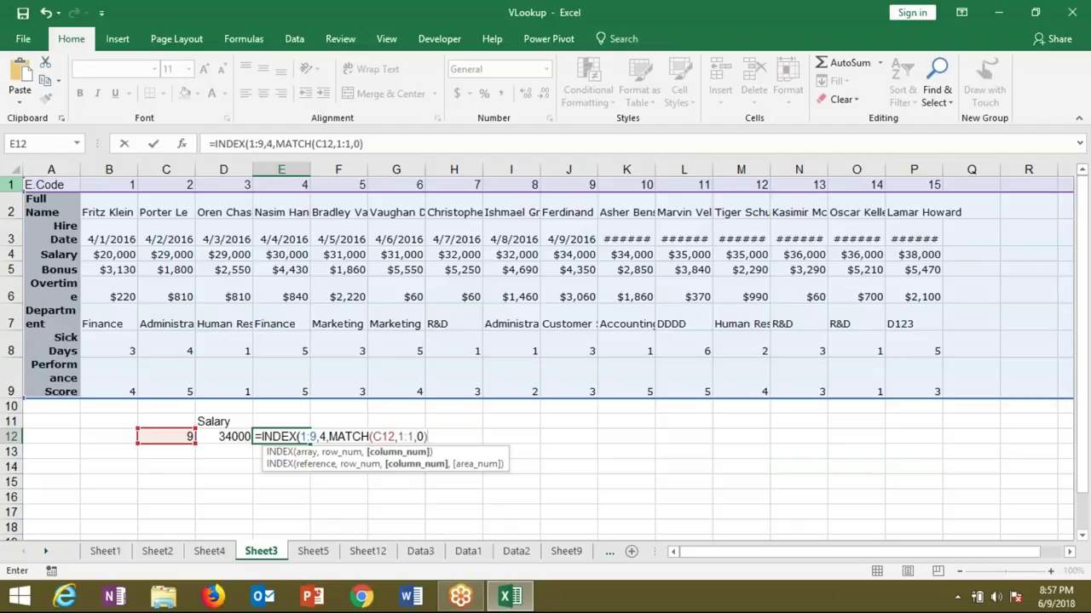
key("Return")
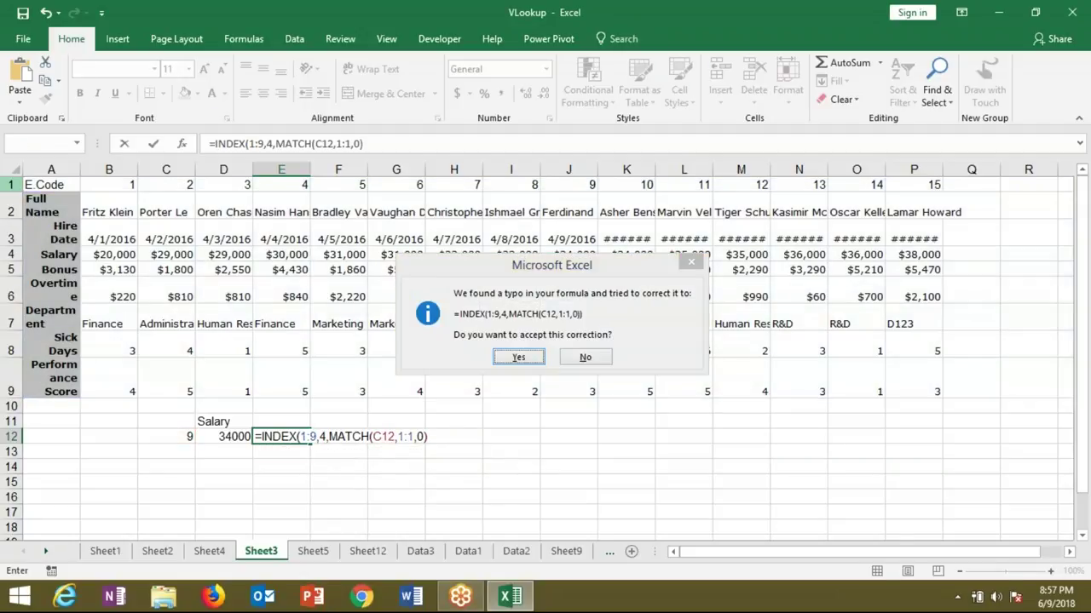
key("Return")
key("Up")
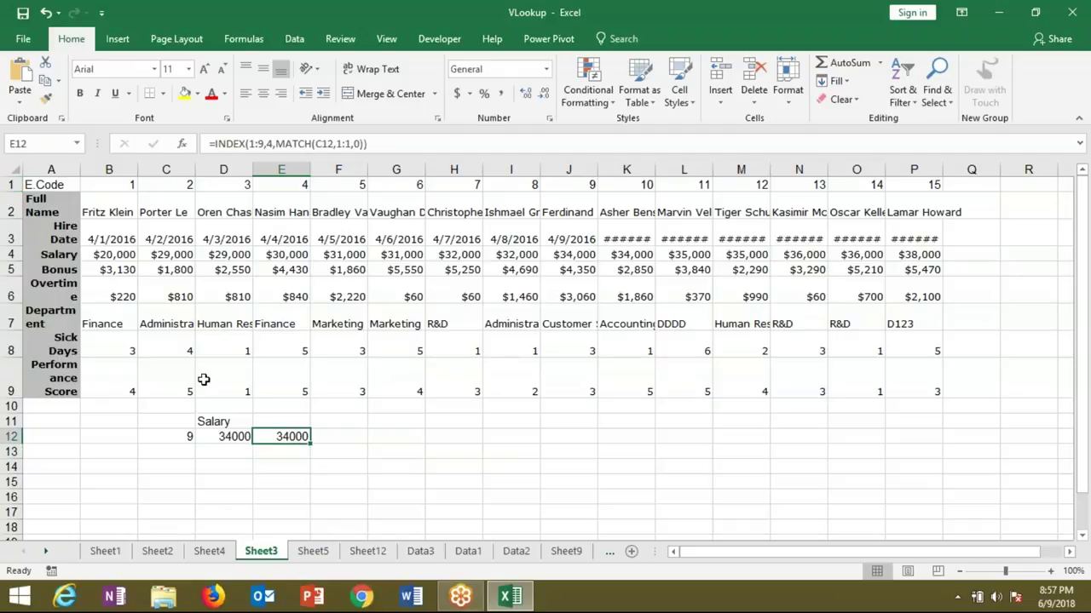
double_click(281, 436)
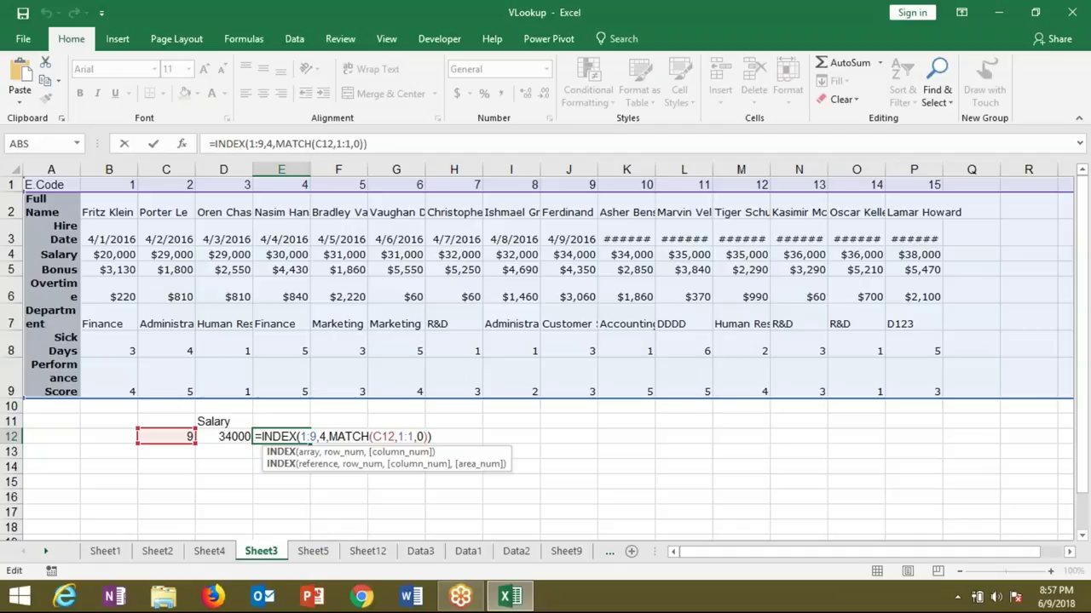
key("Return")
key("Up")
Step: Enter =OFFSET(A1,3,MATCH(C12,1:1,0)-1) in F12, returning 34000
key("Right")
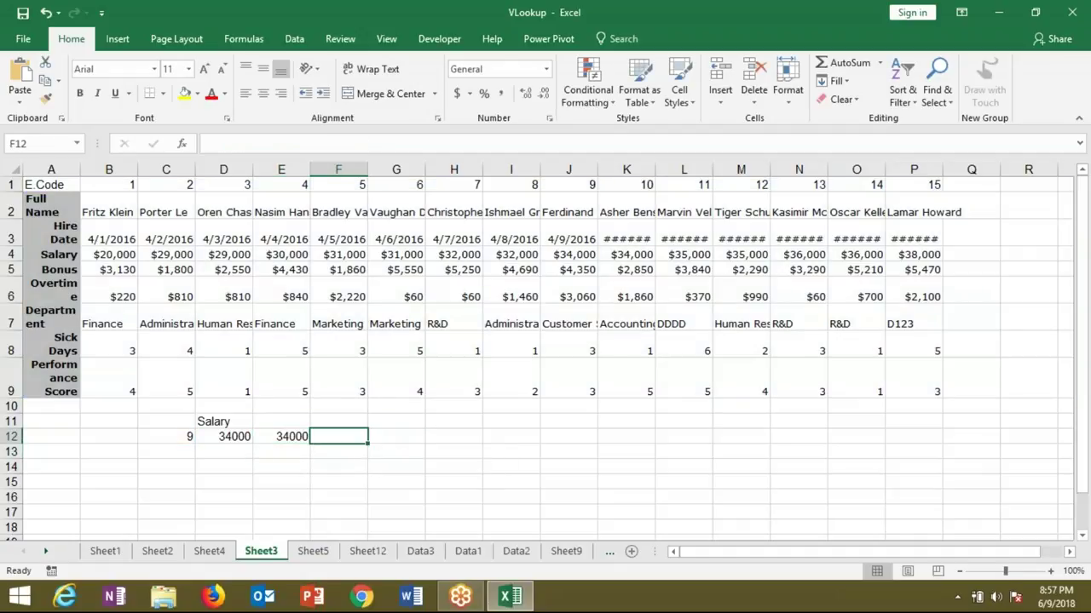
type("=offset(")
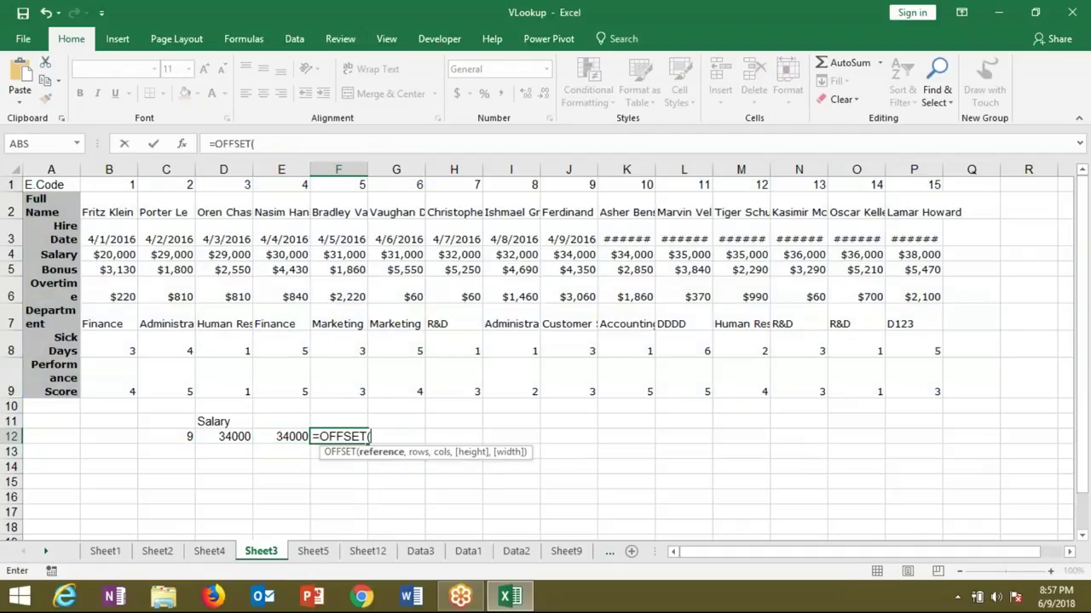
left_click(59, 184)
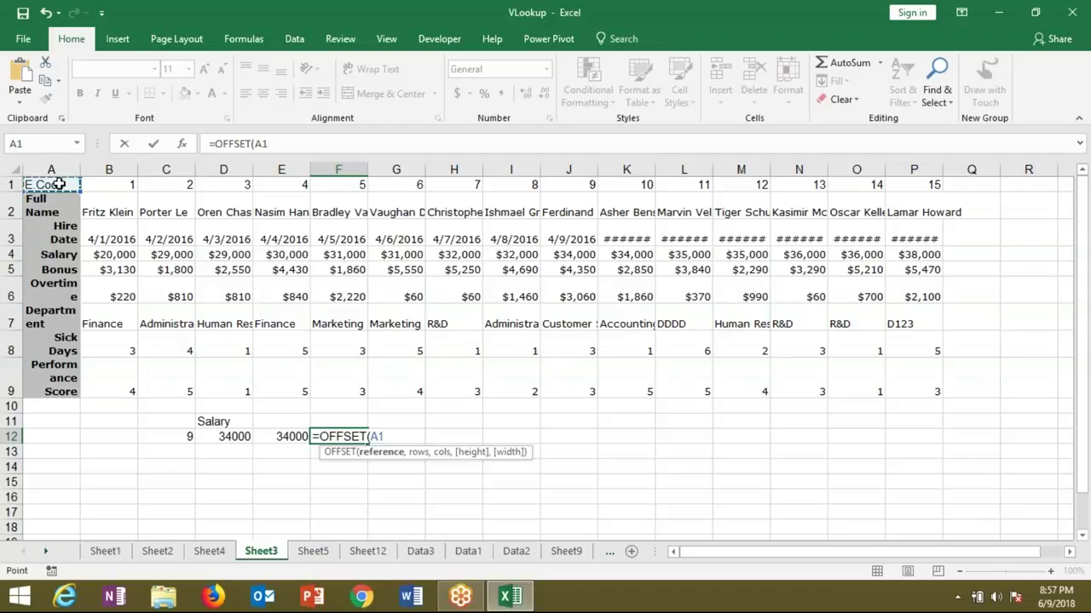
type(",")
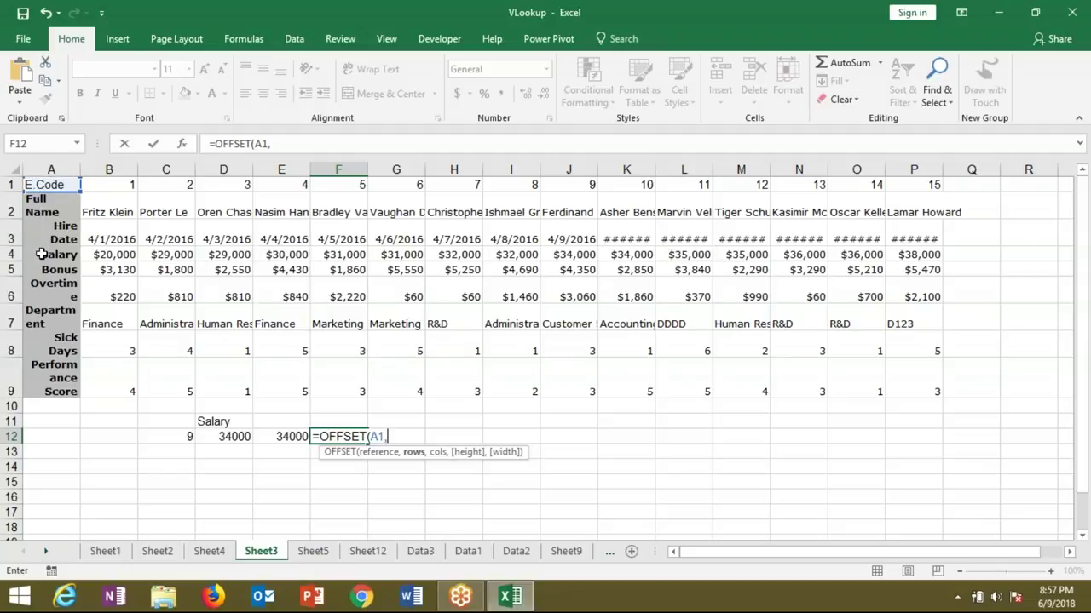
type("3,")
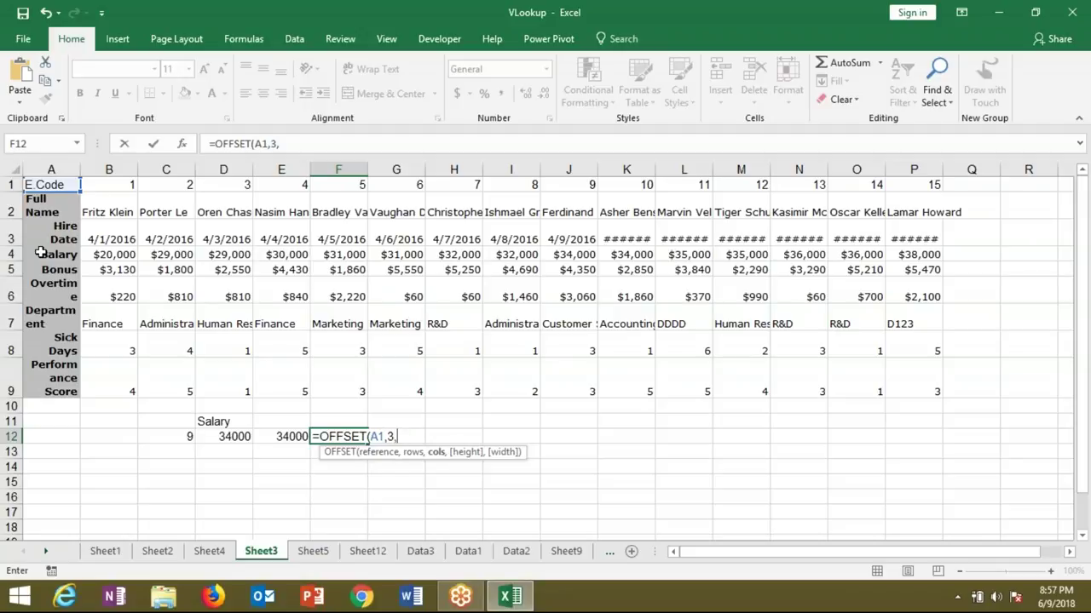
type("ma")
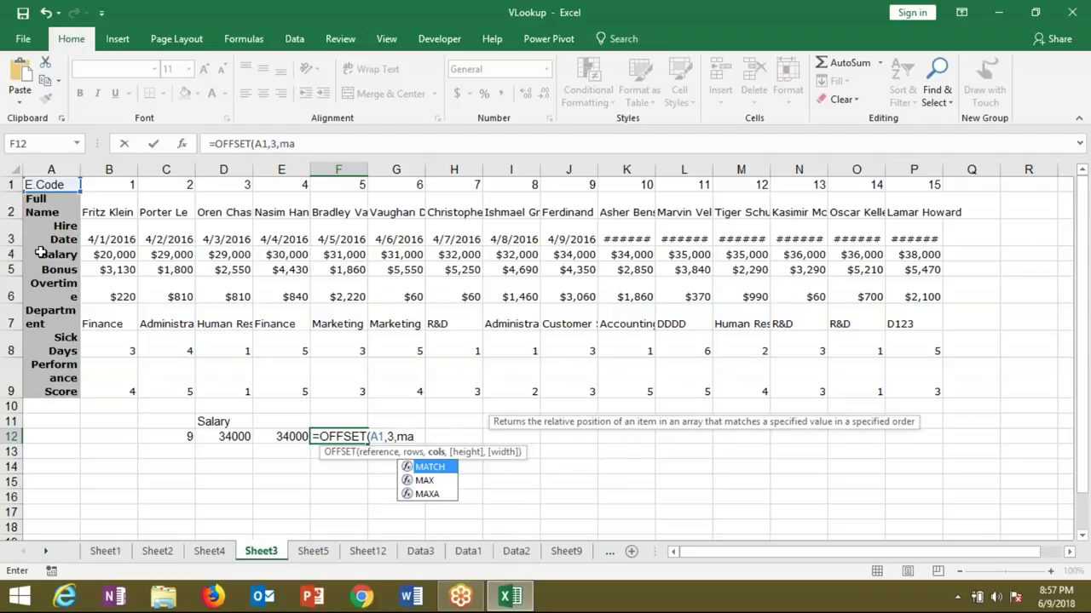
key("Tab")
left_click(160, 435)
type(",")
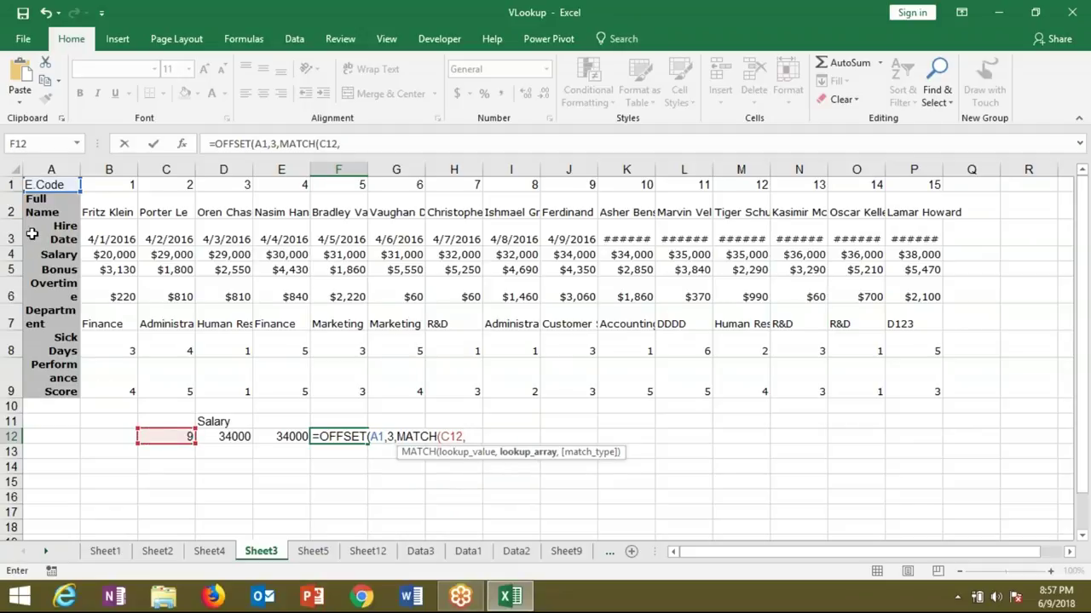
left_click(12, 185)
type(",0)")
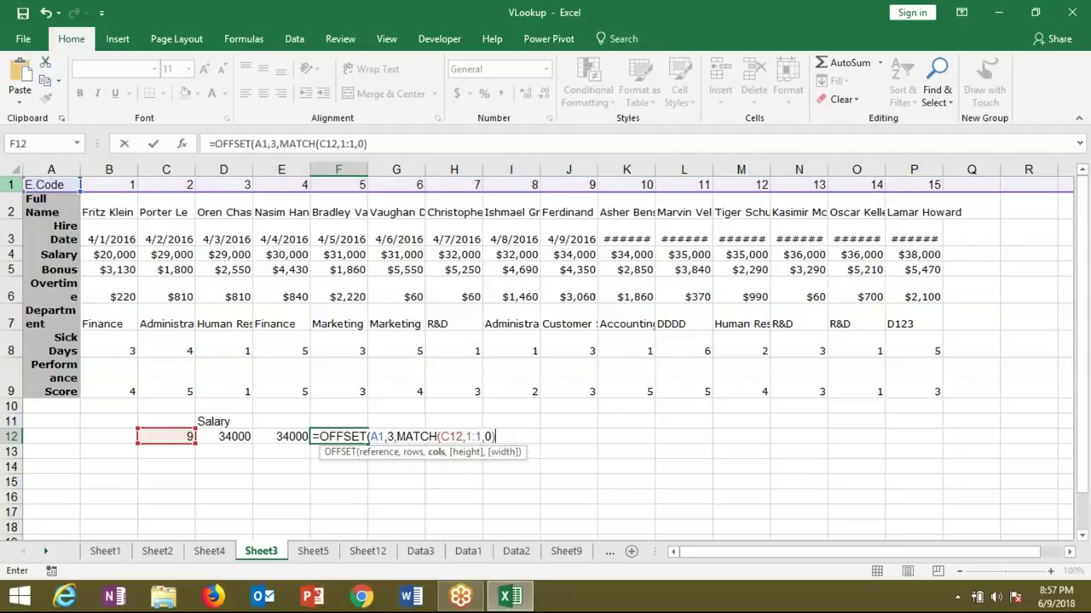
type("-1")
type(")")
key("Return")
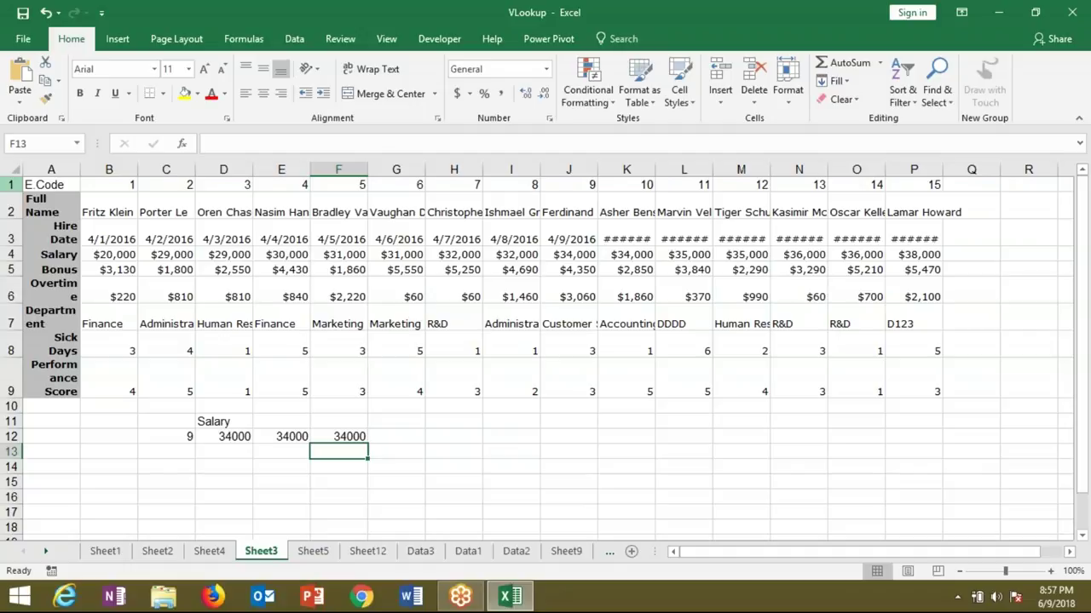
left_click(338, 437)
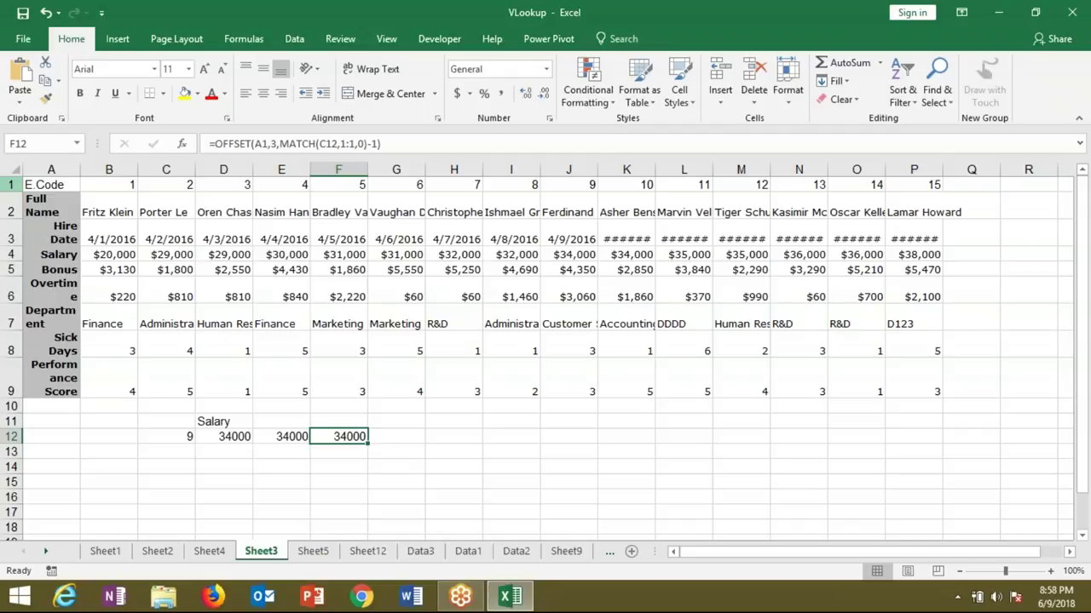
Step: Review Sheet1, Sheet2, Sheet4 and Sheet3, then settle on Sheet5 with the incentive slabs
left_click(314, 552)
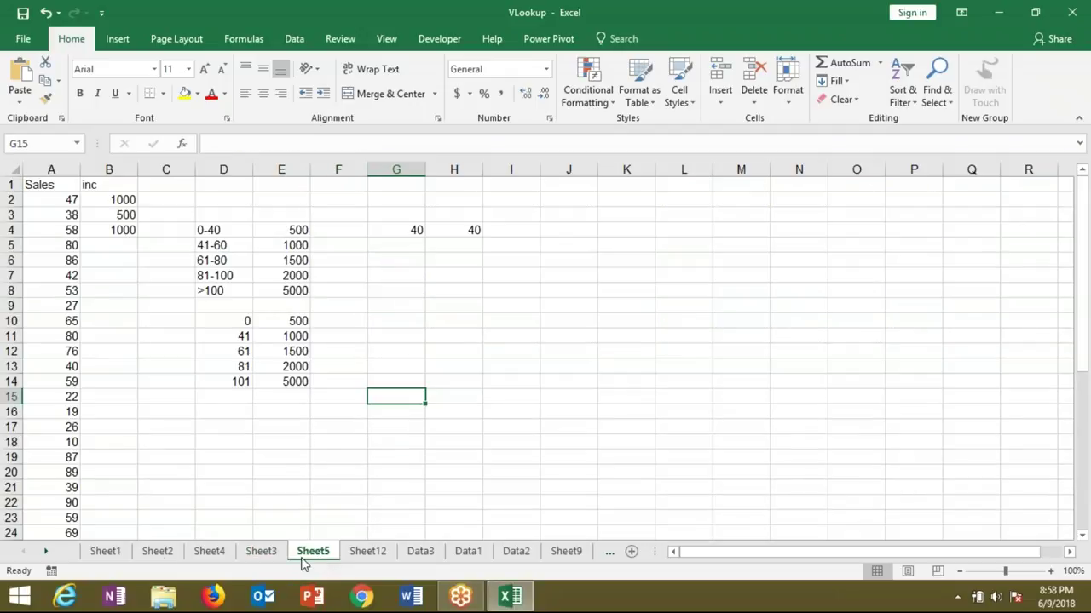
left_click(120, 555)
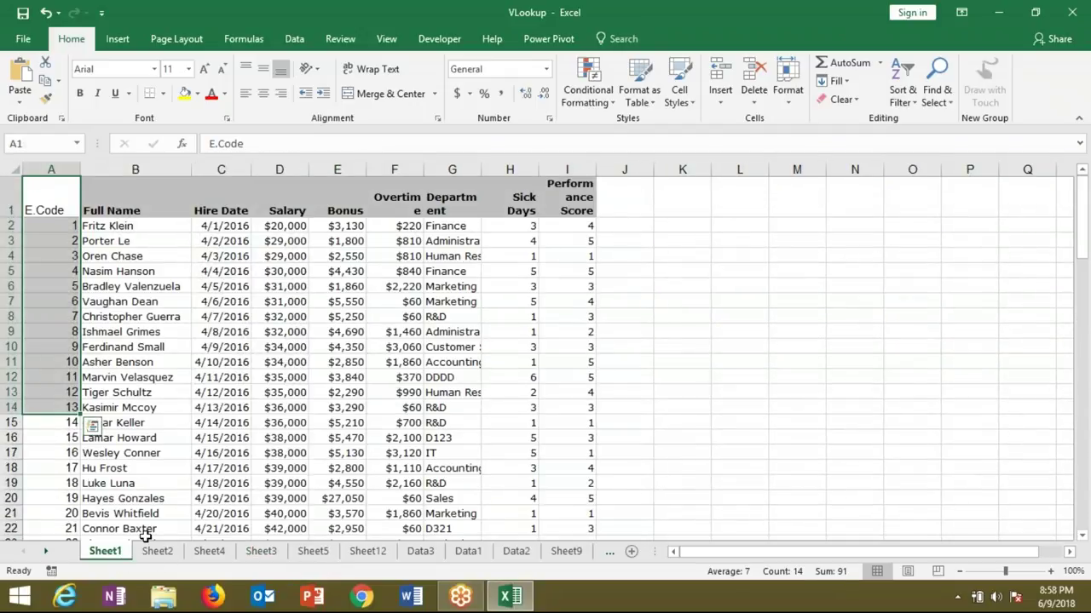
left_click(157, 551)
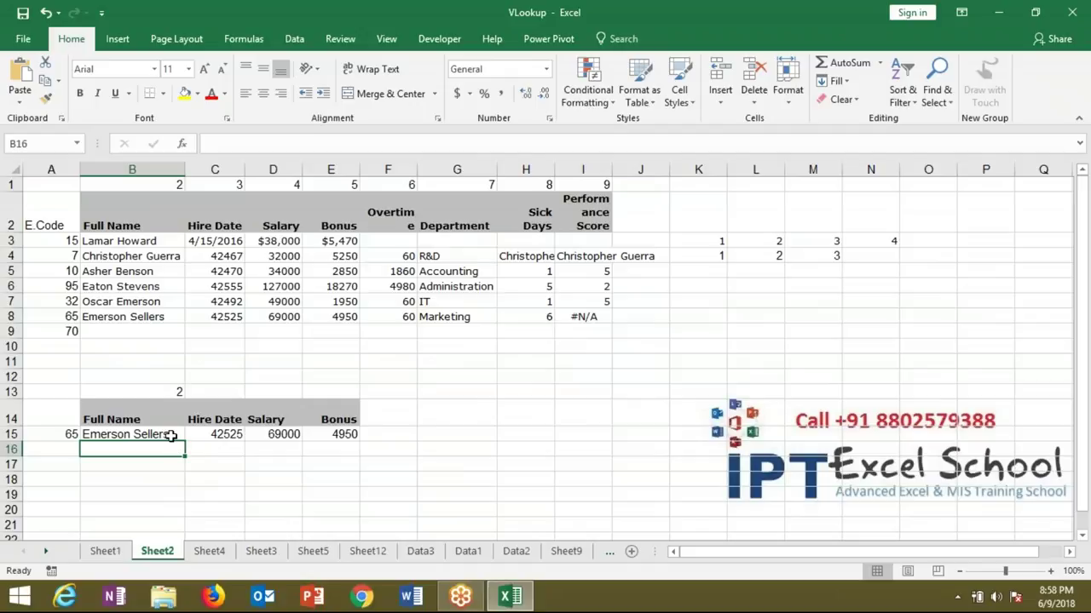
left_click(149, 376)
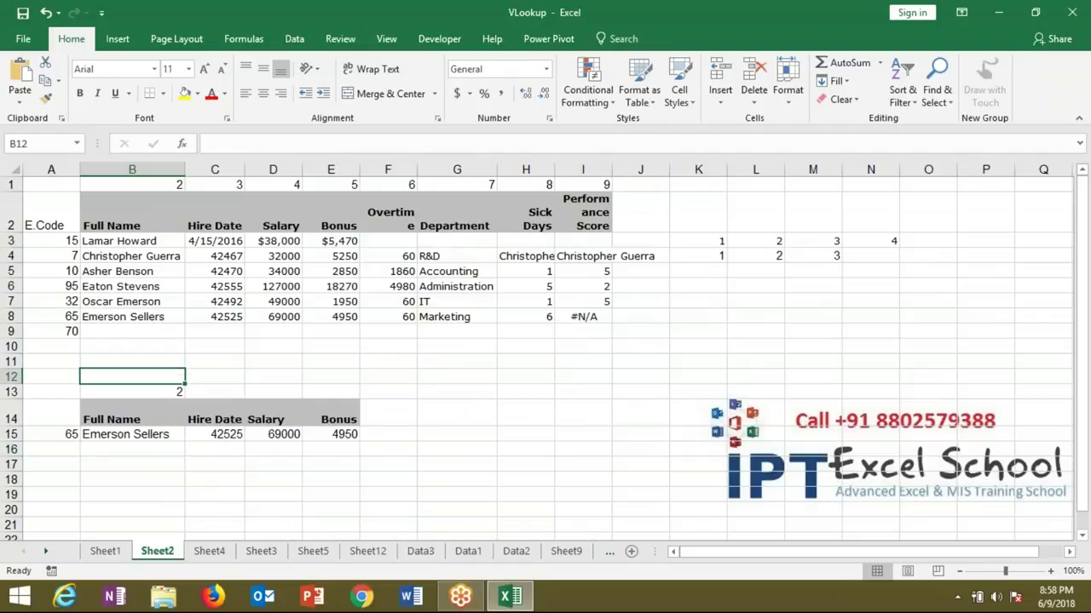
left_click(136, 317)
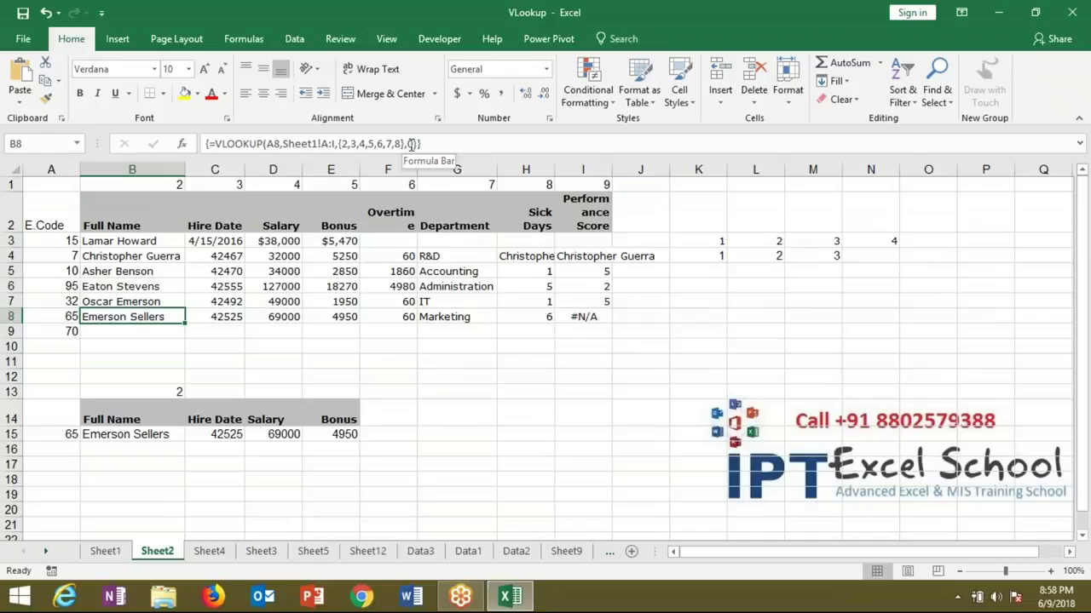
left_click(213, 556)
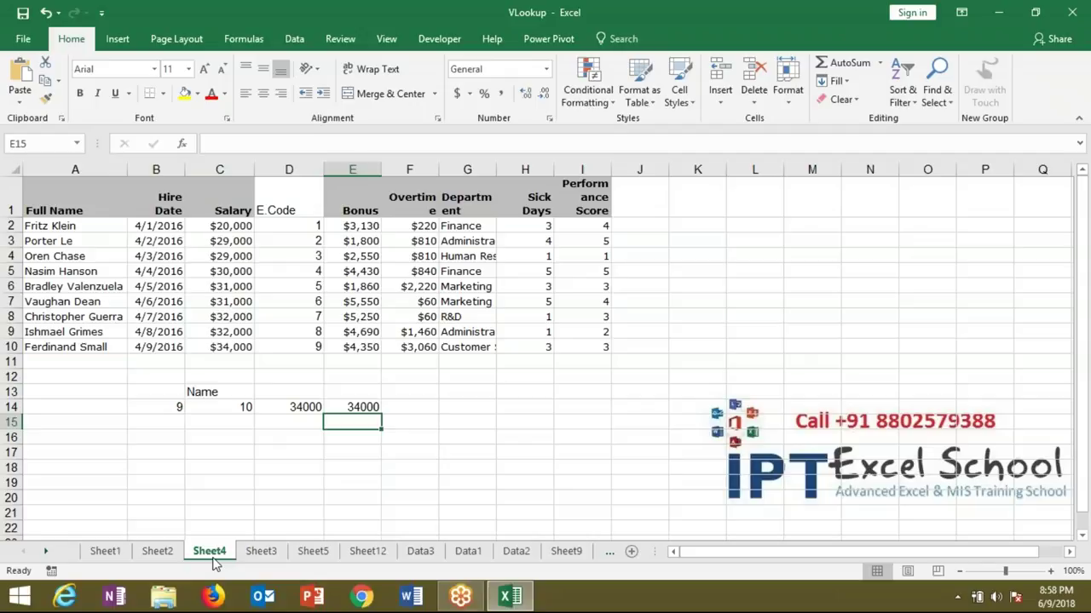
left_click(255, 557)
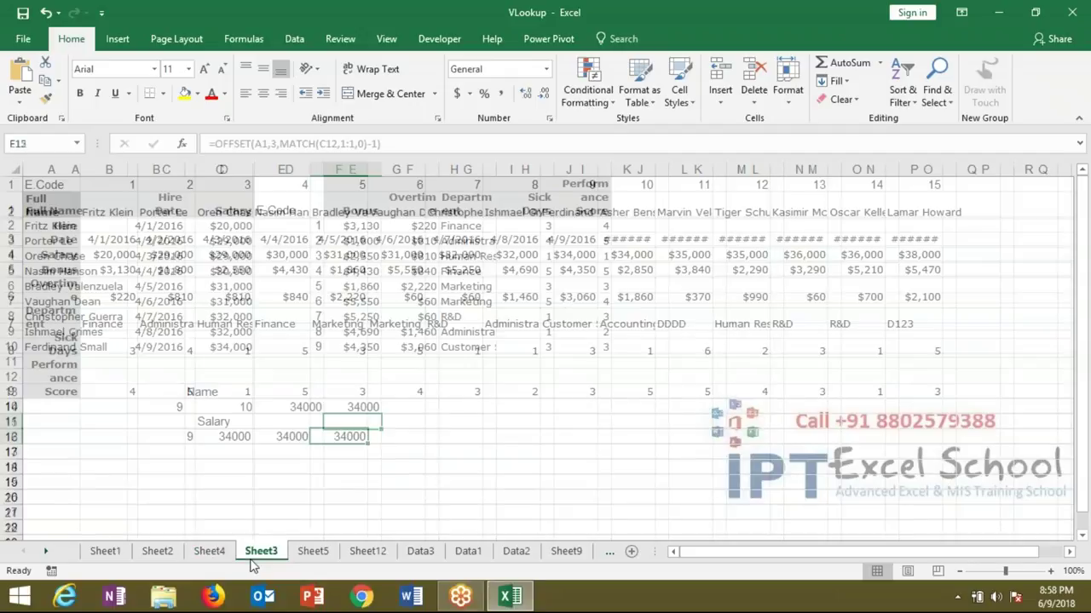
left_click(299, 555)
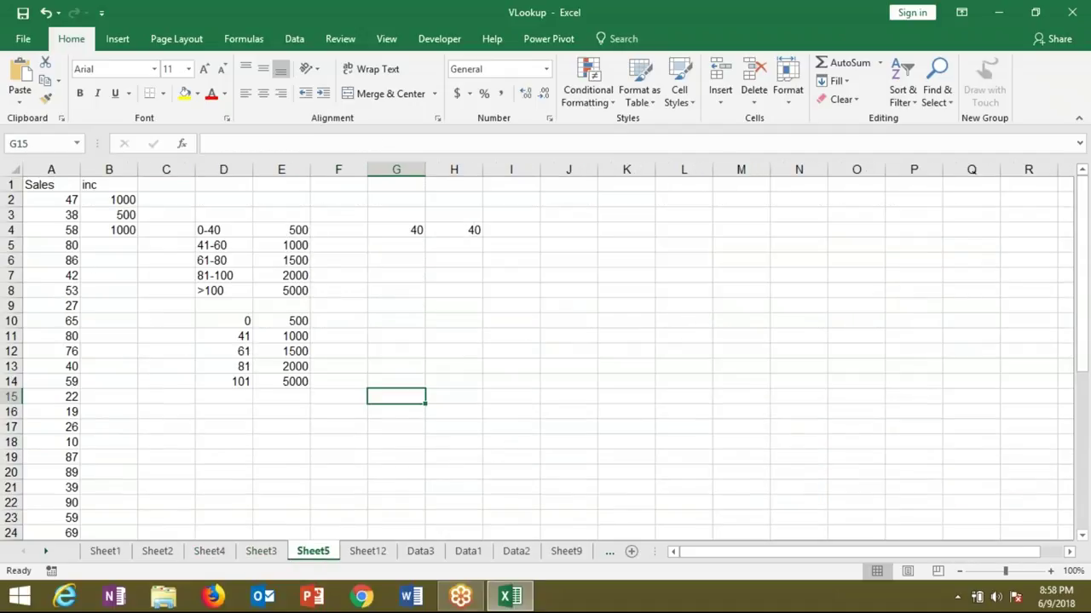
Step: Try a VLOOKUP in C16 on A16 and B15, then cancel it
left_click(182, 412)
type("=vl")
key("Tab")
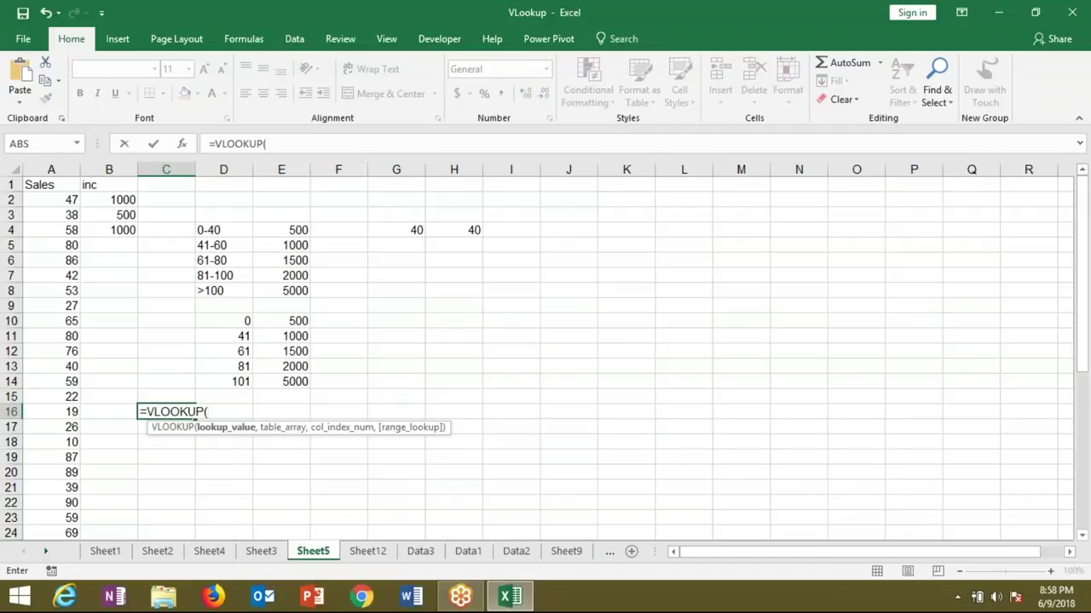
left_click(72, 413)
type(",")
left_click(109, 397)
type(",1,")
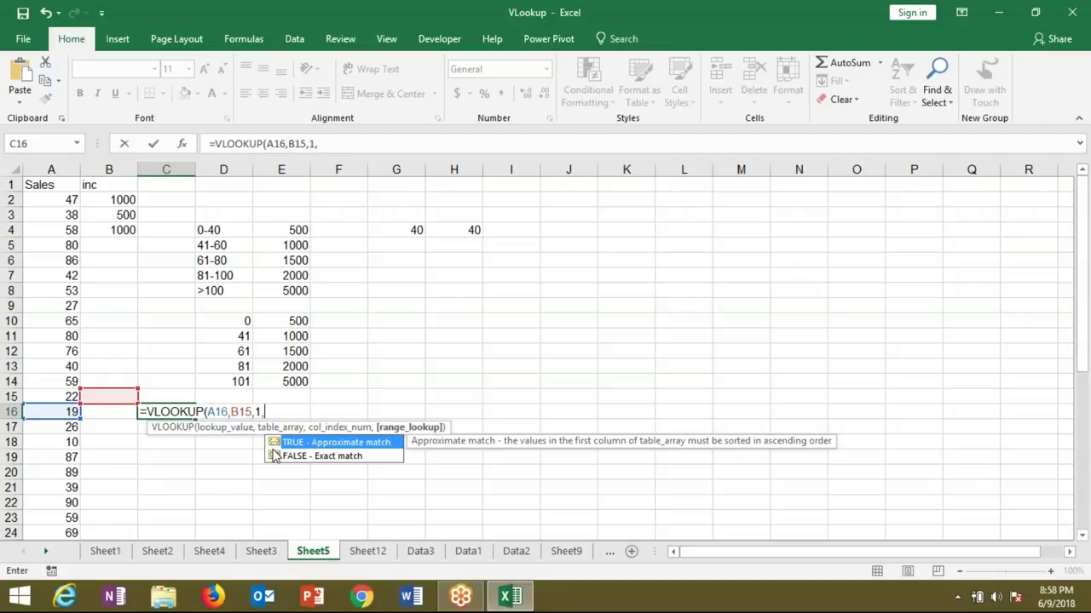
left_click(275, 457)
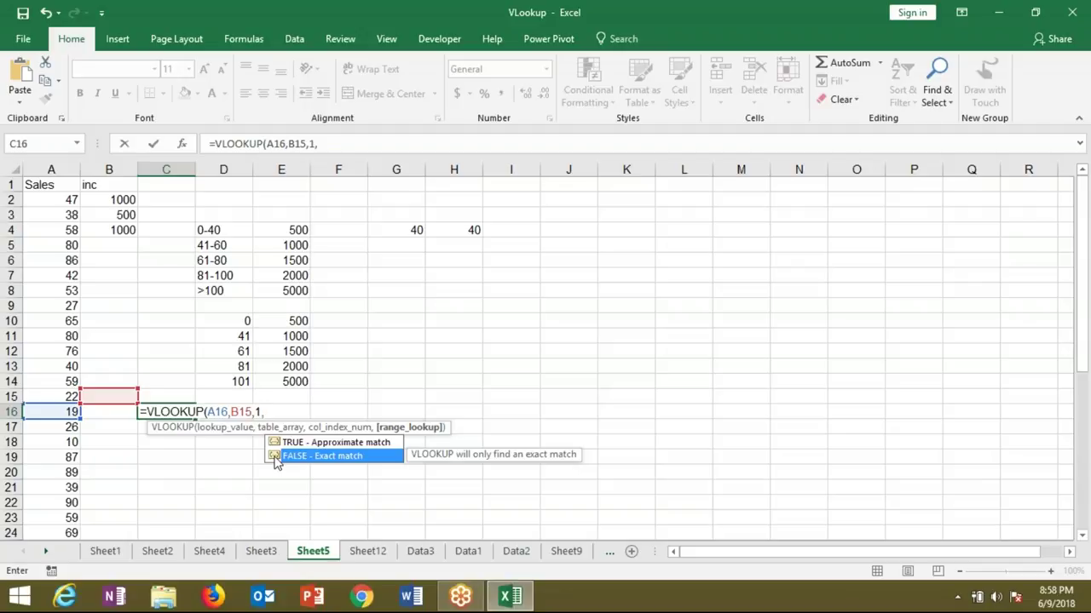
key("Up")
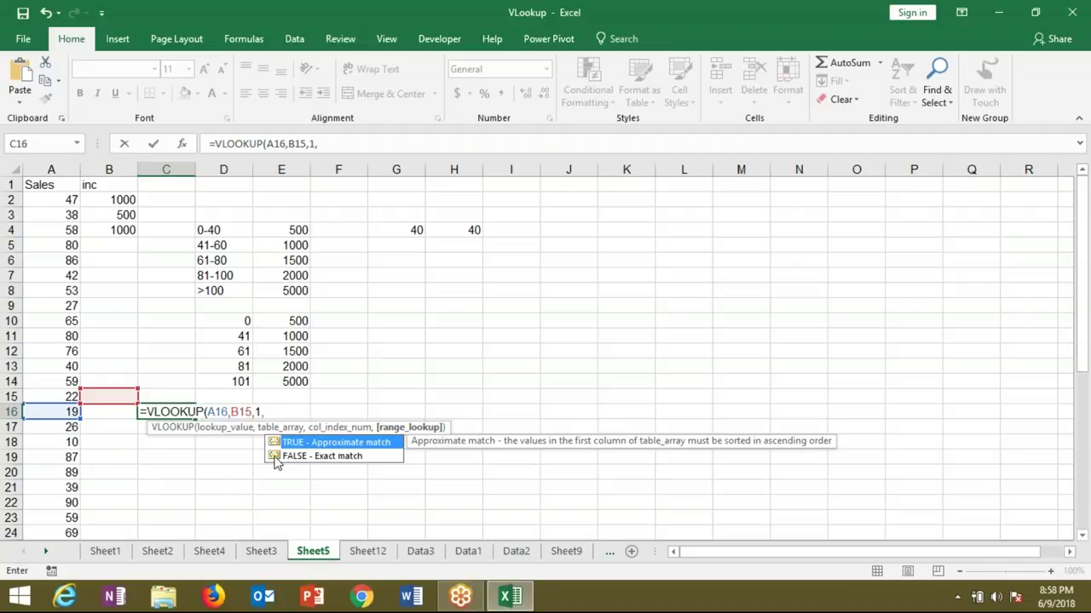
key("Escape")
key("Escape")
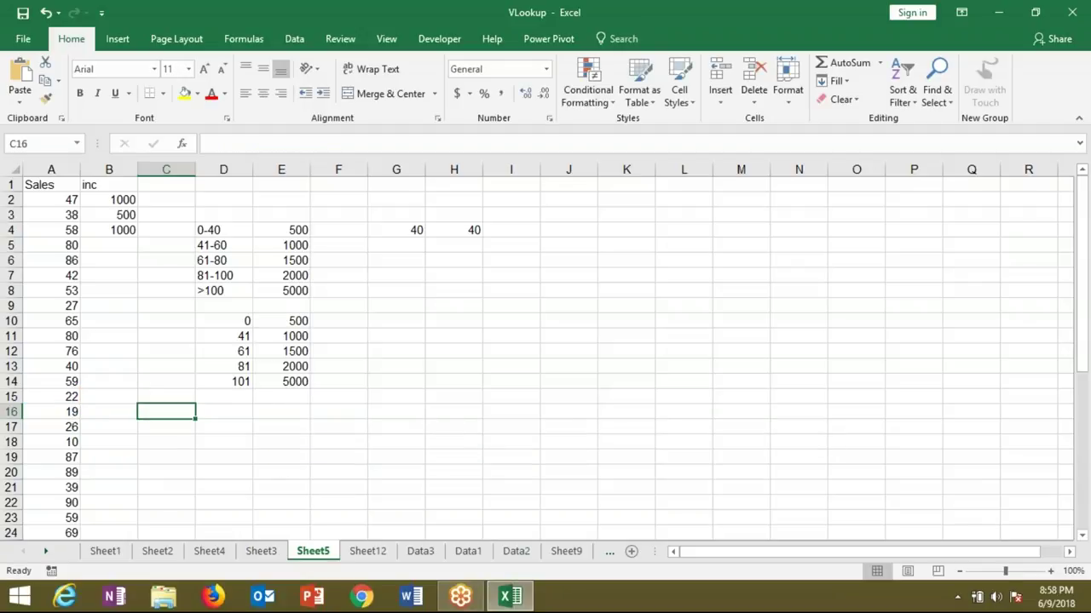
Step: Delete the old incentive values in B2:B5
left_click_drag(127, 199, 127, 239)
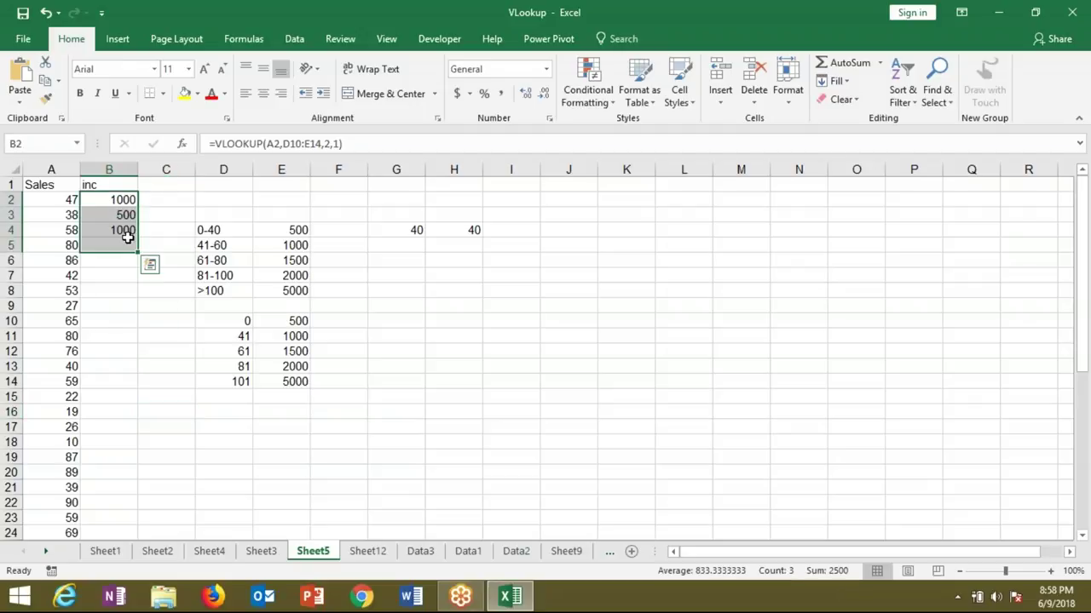
key("Delete")
left_click_drag(70, 215, 66, 368)
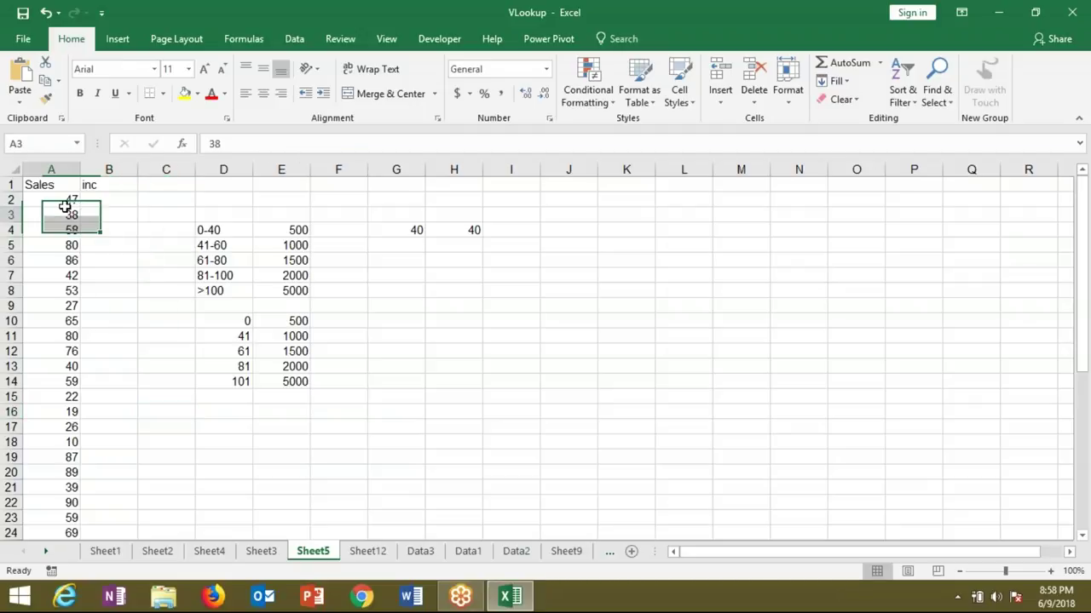
left_click_drag(213, 230, 288, 290)
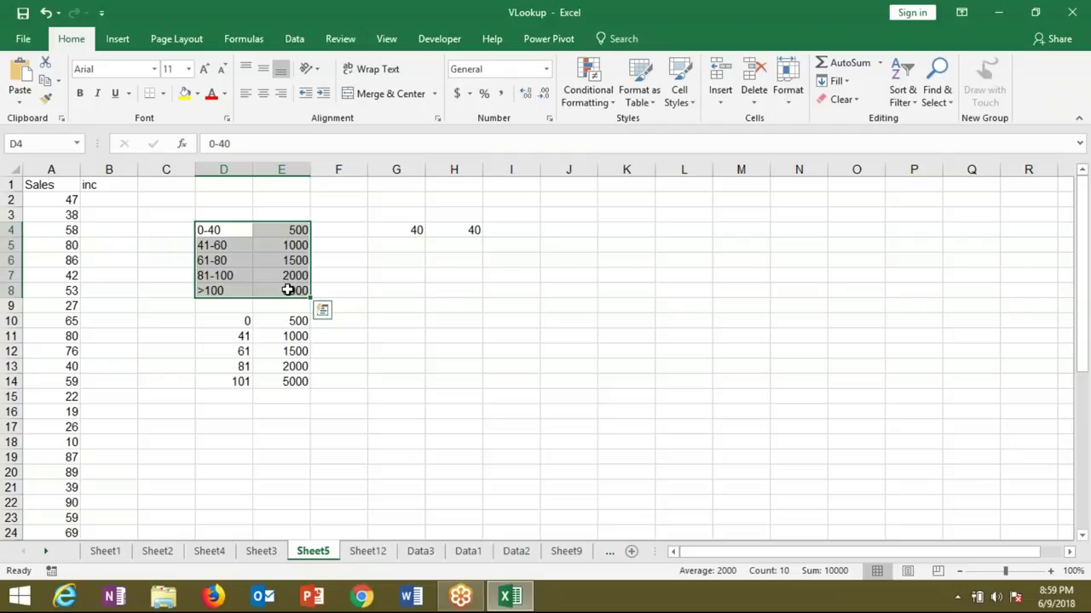
left_click_drag(236, 321, 294, 381)
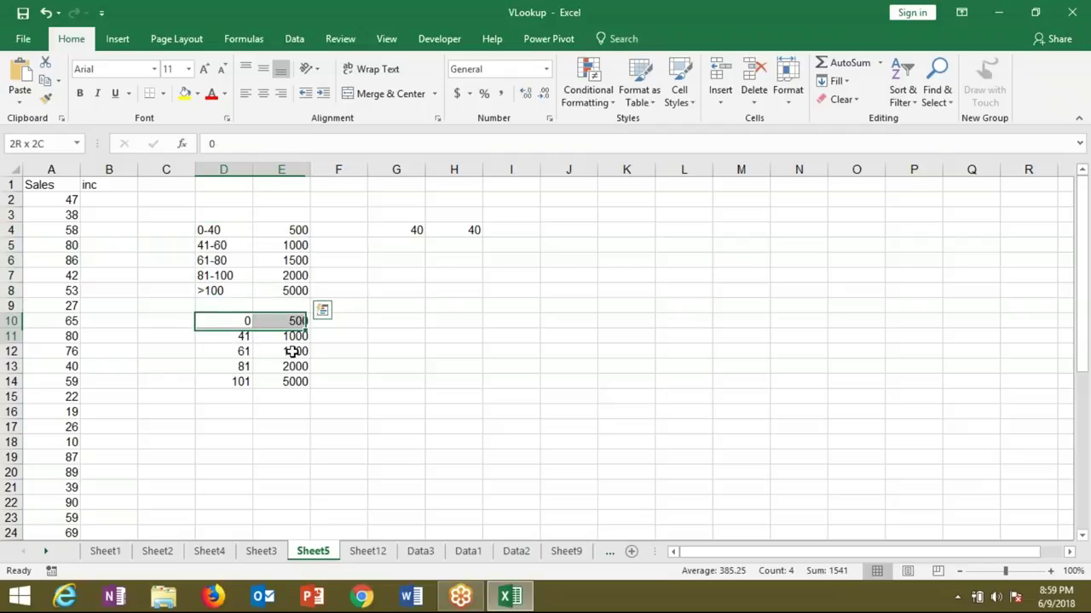
left_click_drag(243, 319, 244, 349)
left_click(243, 319)
key("Down")
key("Down")
key("Down")
key("Down")
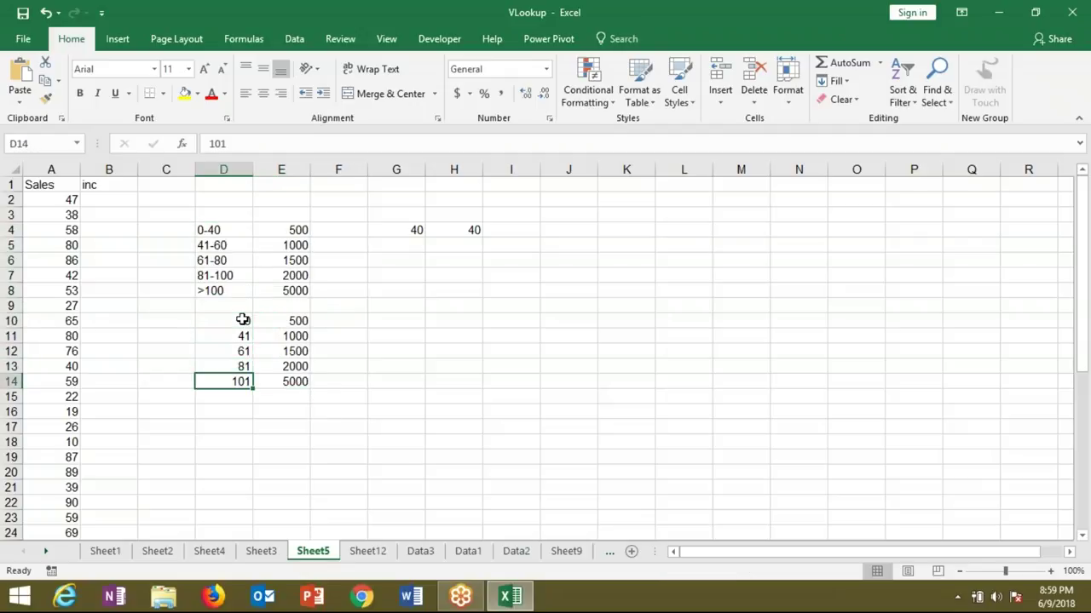
key("Up")
key("Up")
key("Up")
key("Up")
key("Right")
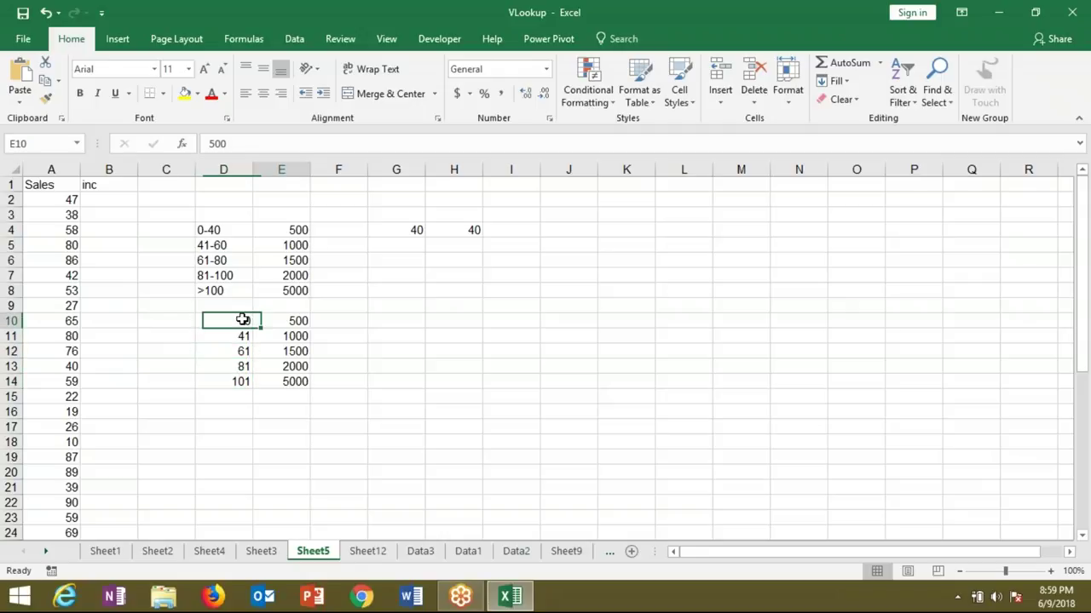
key("Down")
key("Down")
key("Down")
key("Down")
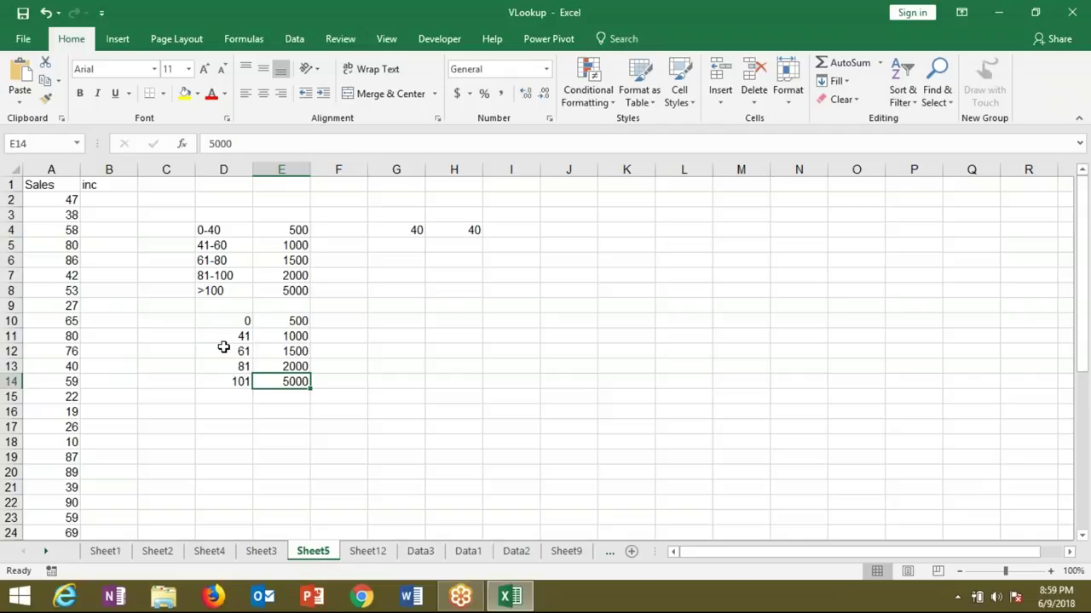
left_click(223, 327)
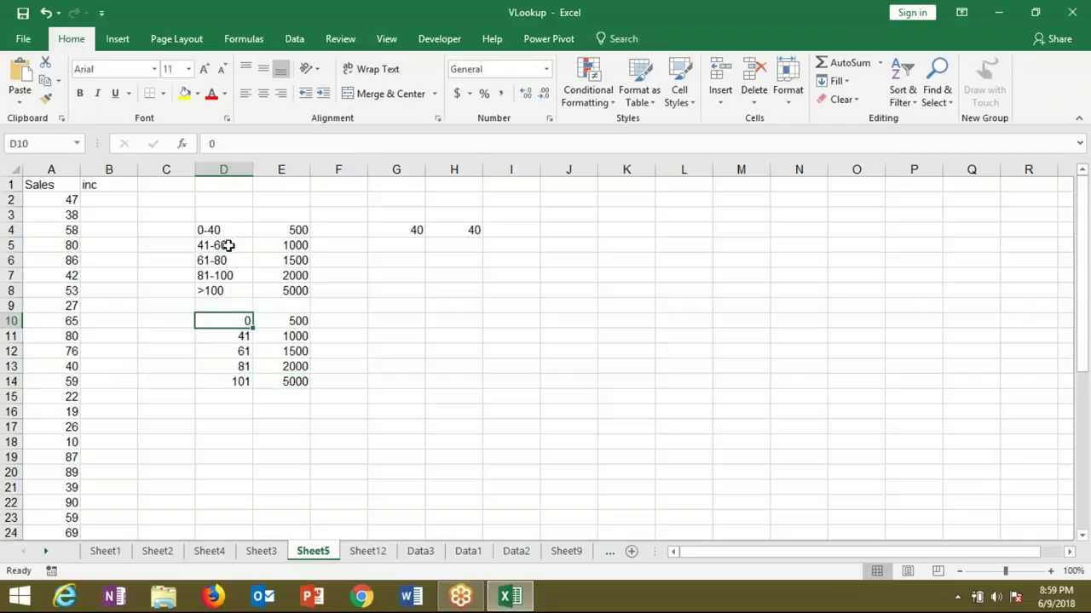
left_click(225, 347)
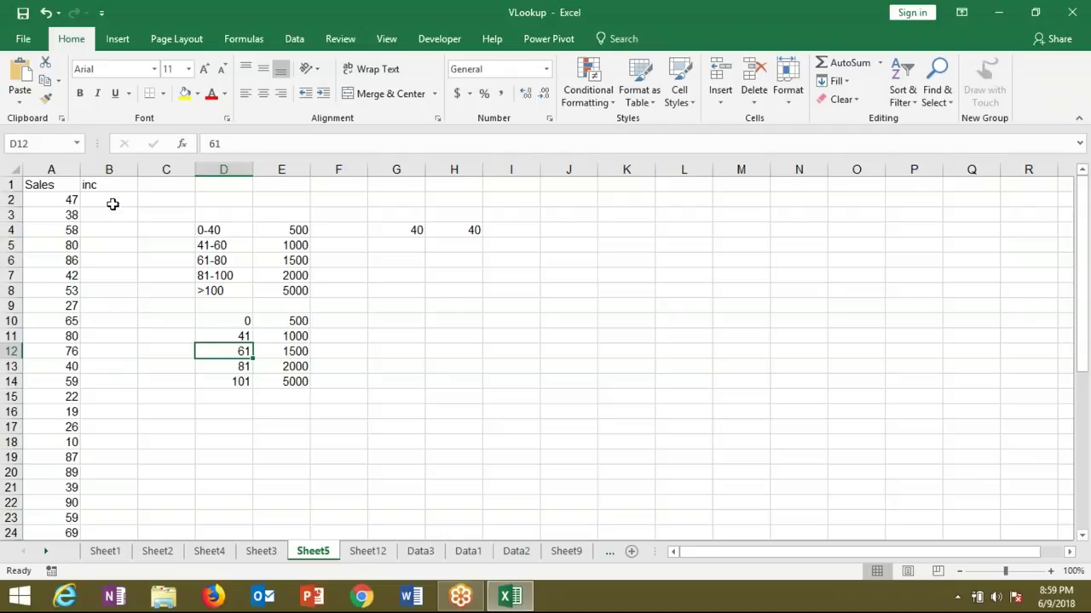
Step: Begin a VLOOKUP in B2 using the sales value in A2 as the lookup value
double_click(109, 201)
type("=vl")
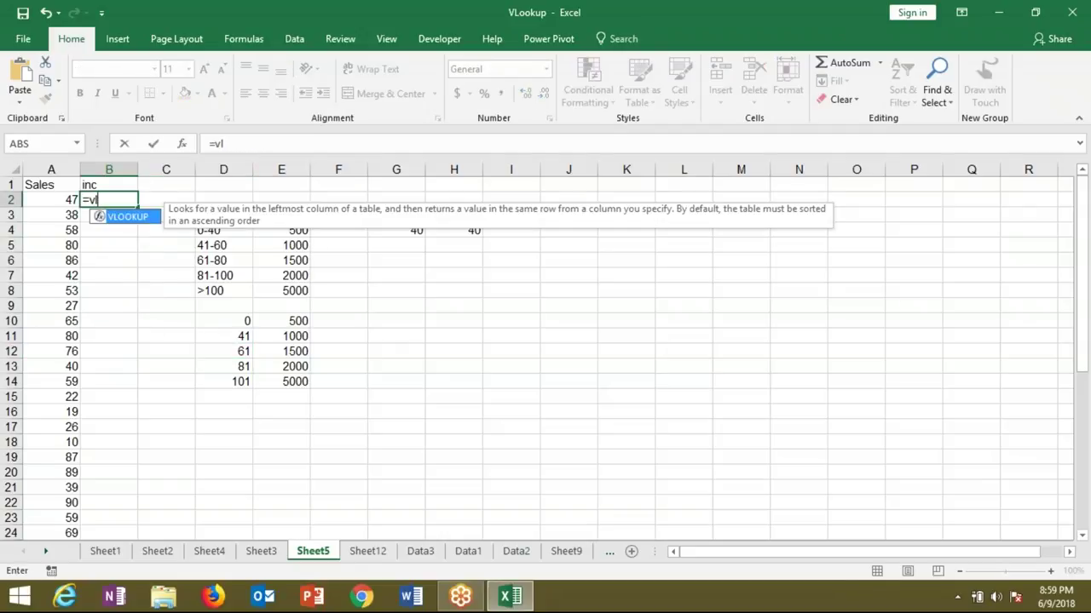
key("Tab")
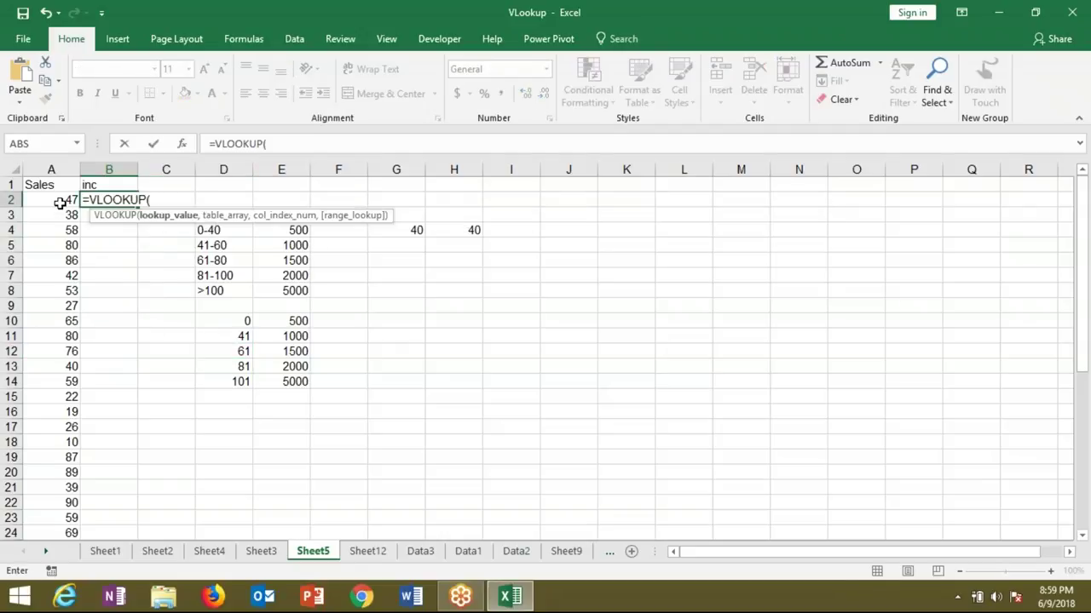
left_click(59, 205)
type(",")
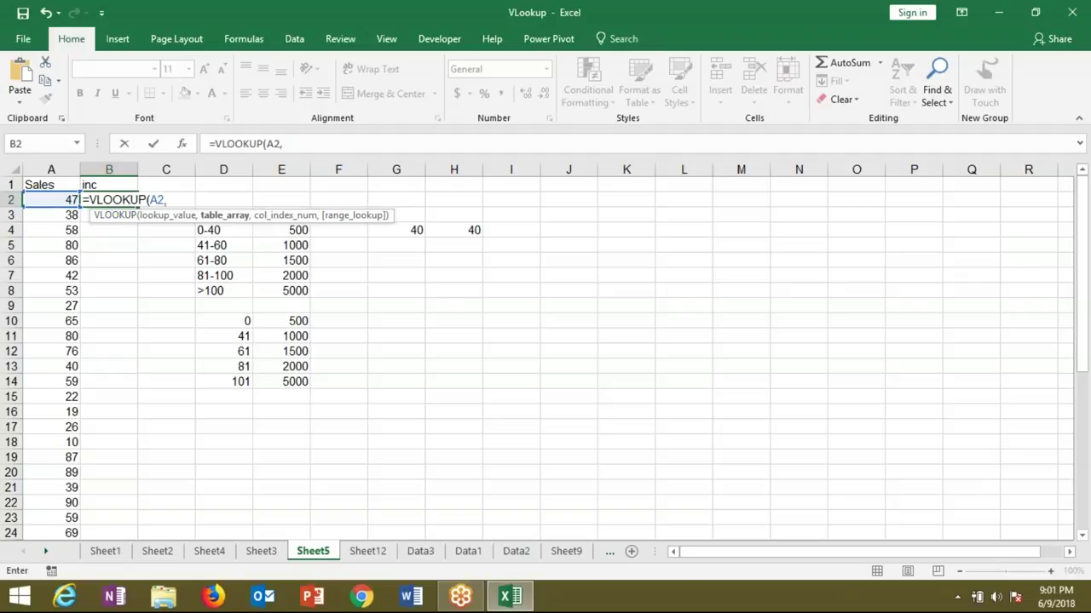
Step: Make a first VLOOKUP attempt in B2 using the D10:D14 and E10:E14 ranges
left_click_drag(236, 319, 233, 379)
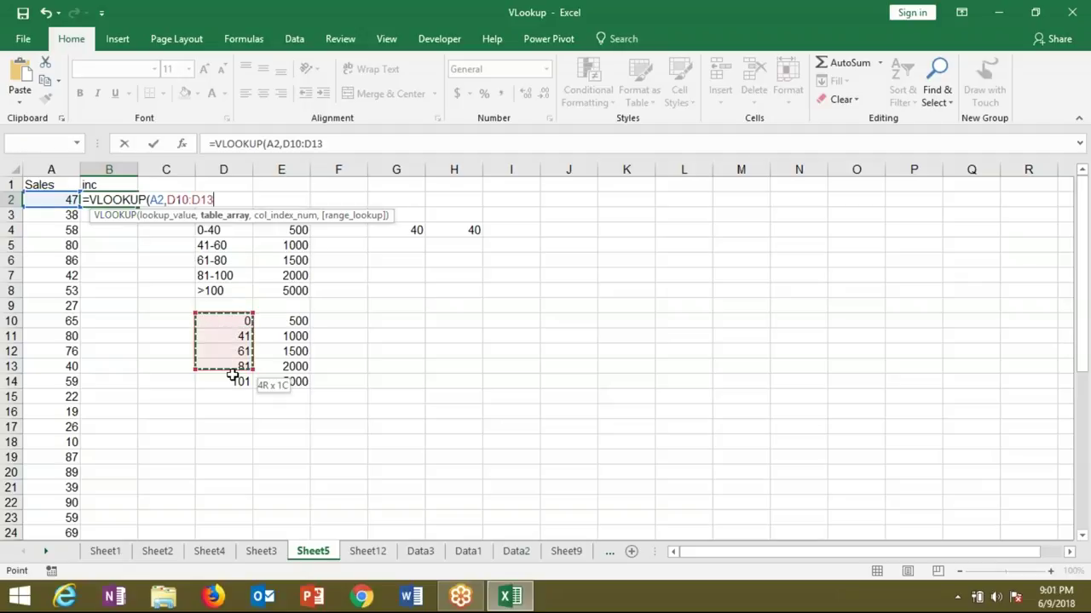
type(",")
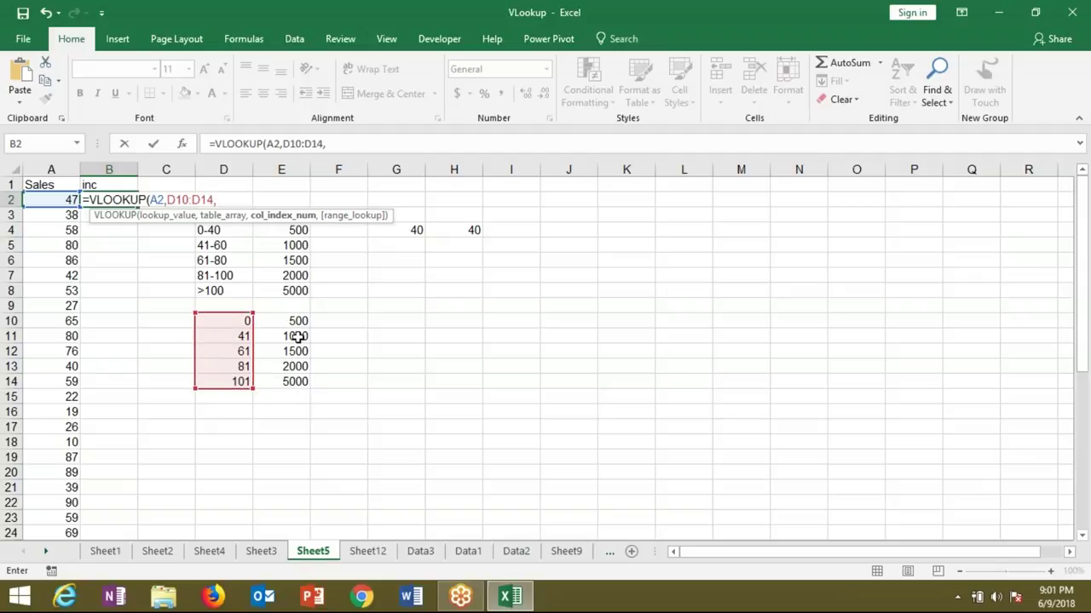
left_click_drag(293, 322, 290, 382)
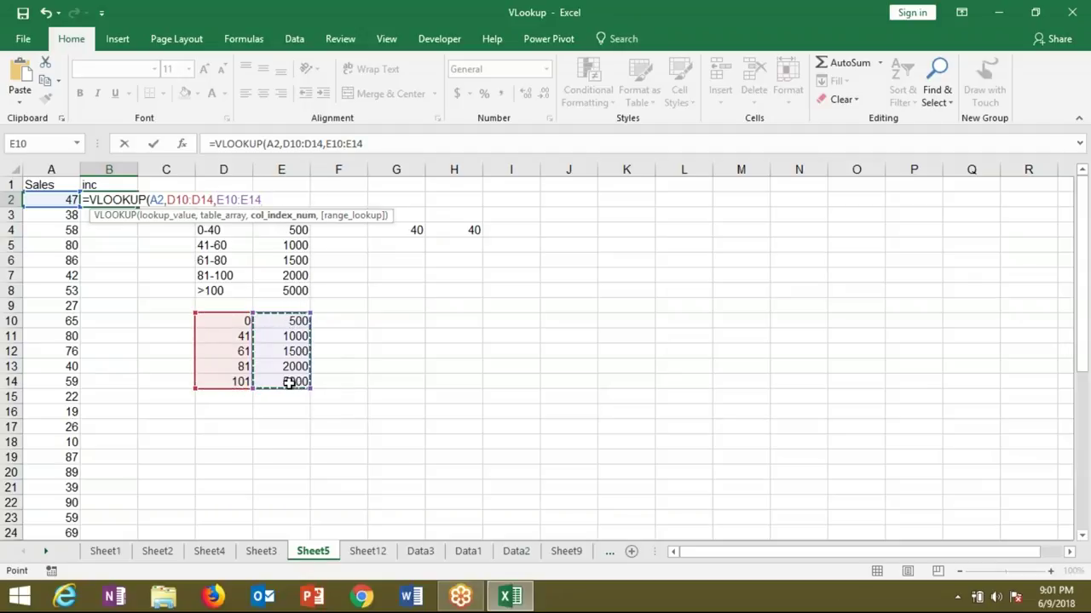
key("ctrl+Return")
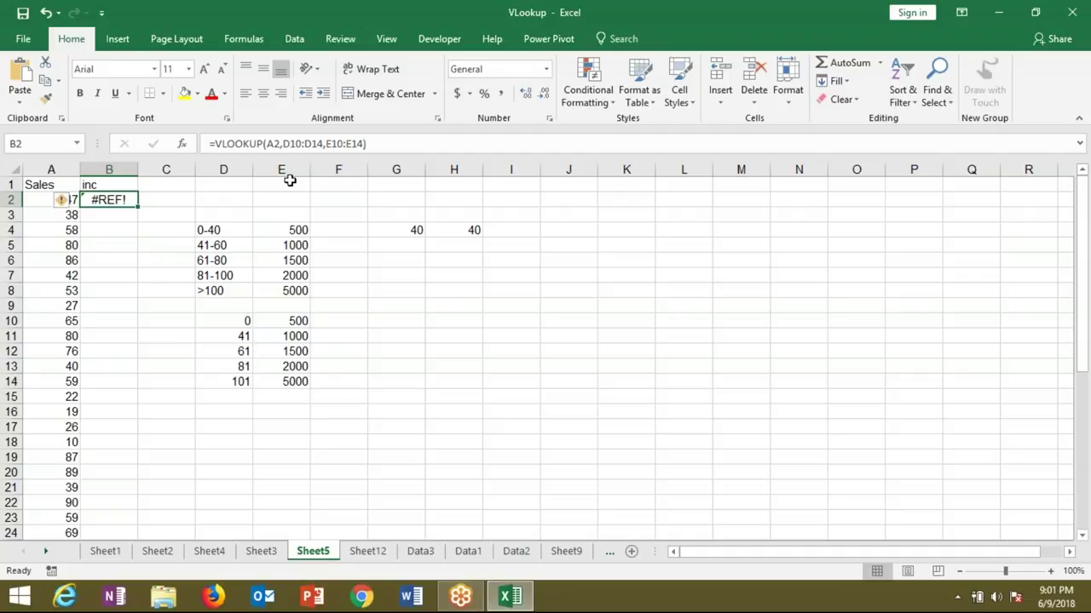
Step: Re-enter B2 as =VLOOKUP(A2,D10:E14,2,0), which returns #N/A for 47
type("=")
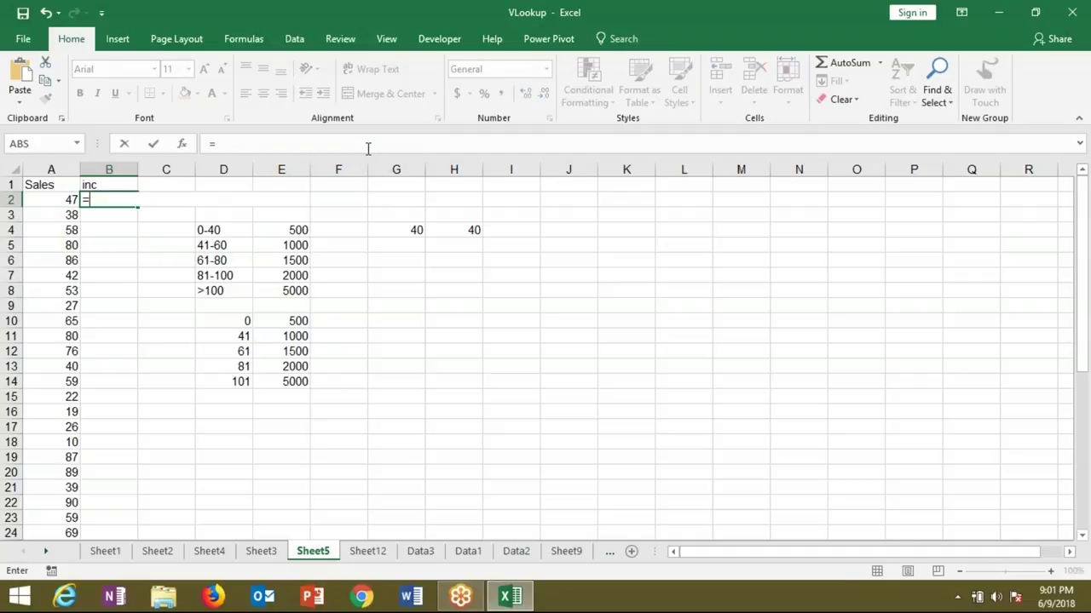
type("vl")
key("Tab")
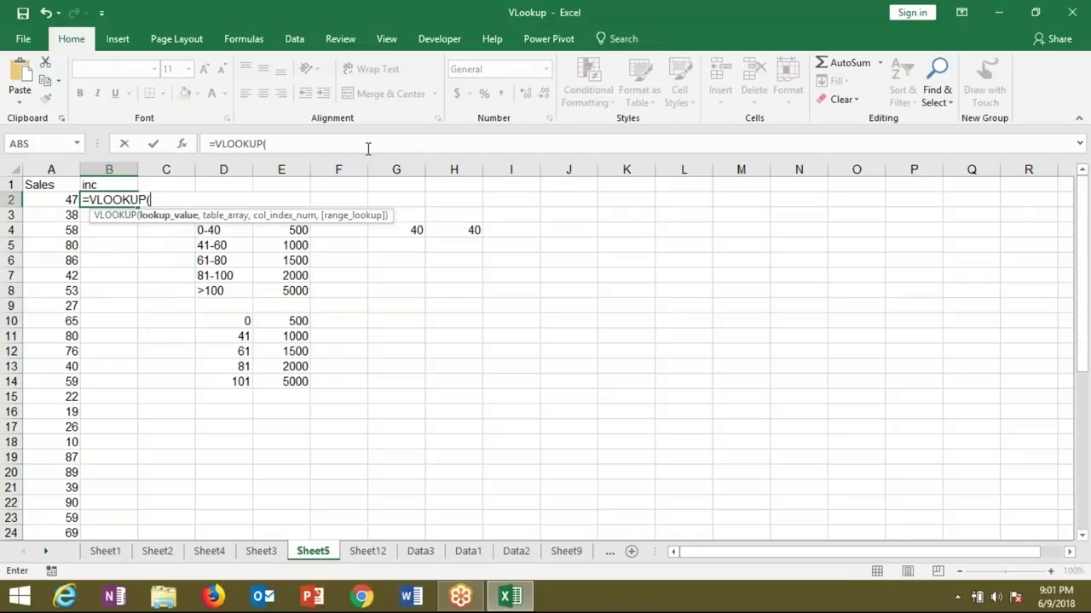
key("Left")
type(",")
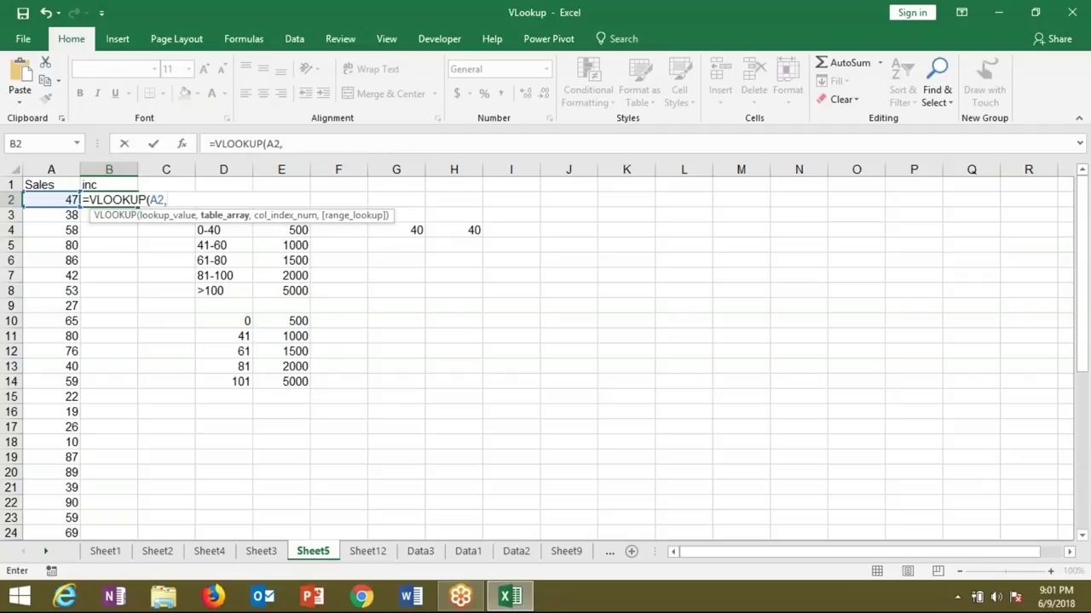
left_click_drag(241, 320, 287, 383)
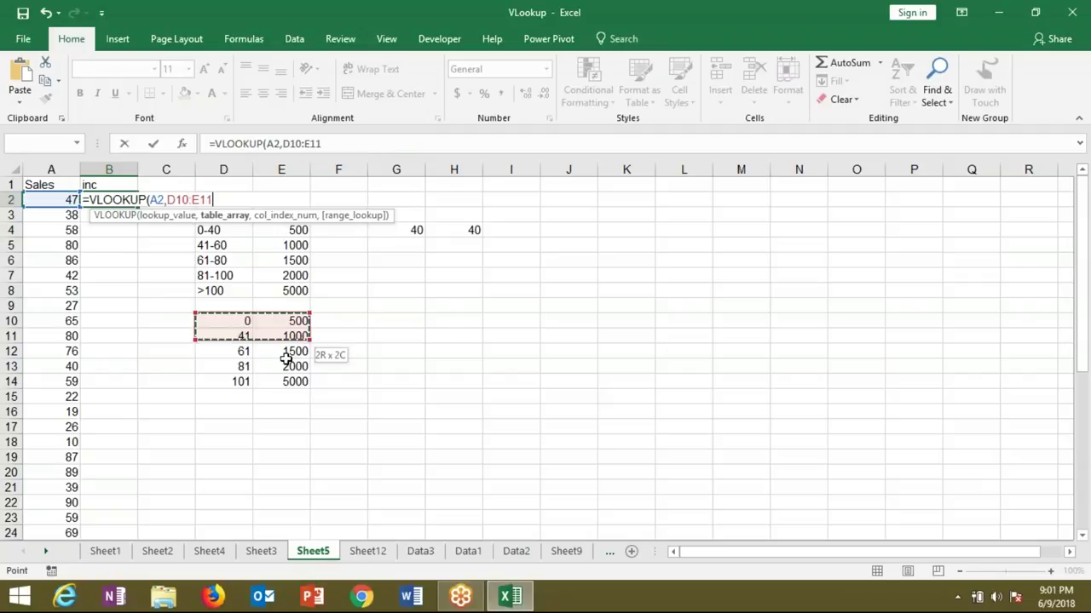
type(",2,0")
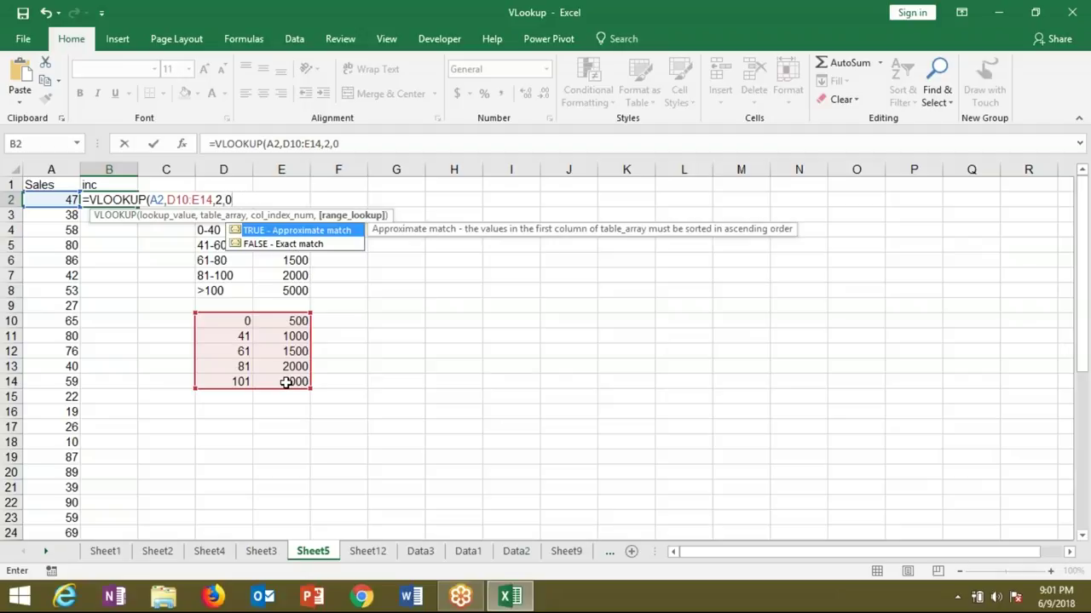
type(")")
key("Return")
key("Up")
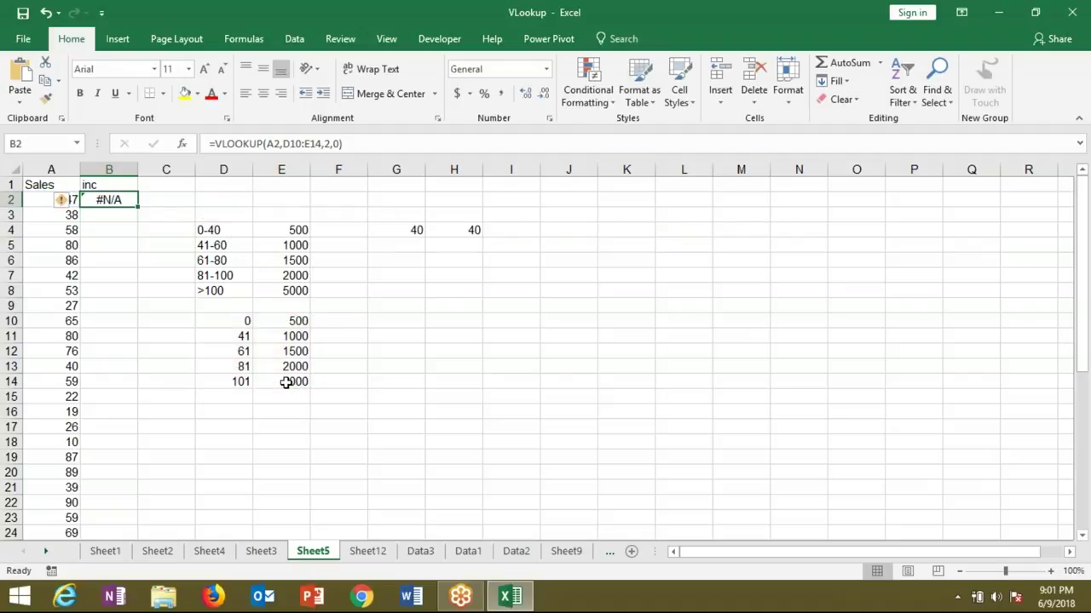
Step: Change B2's last VLOOKUP argument from 0 to 1 so it returns 1000
left_click(338, 143)
key("BackSpace")
type("1")
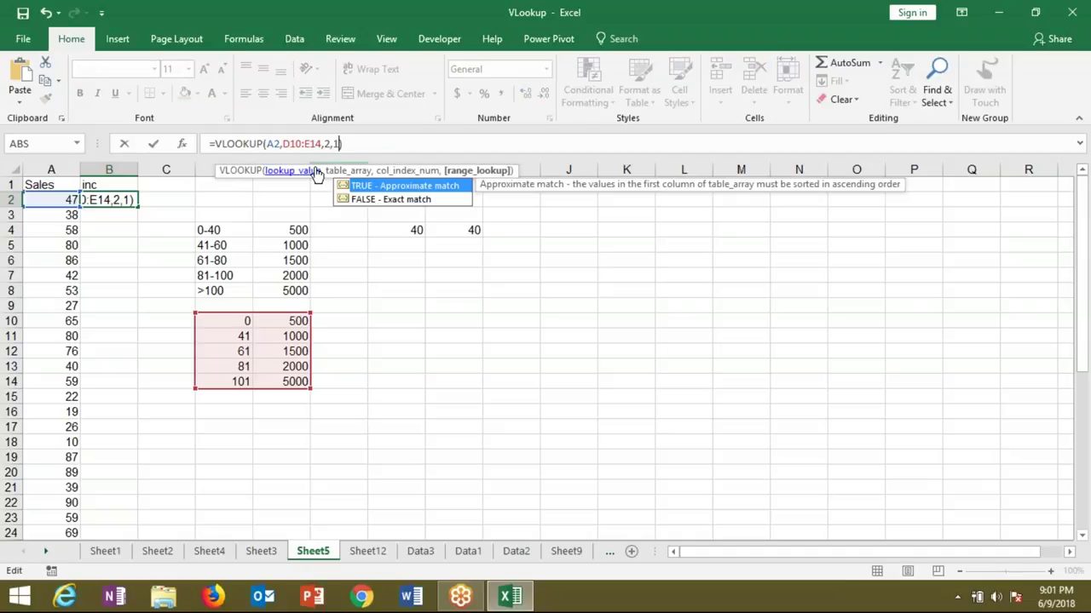
key("Return")
key("Up")
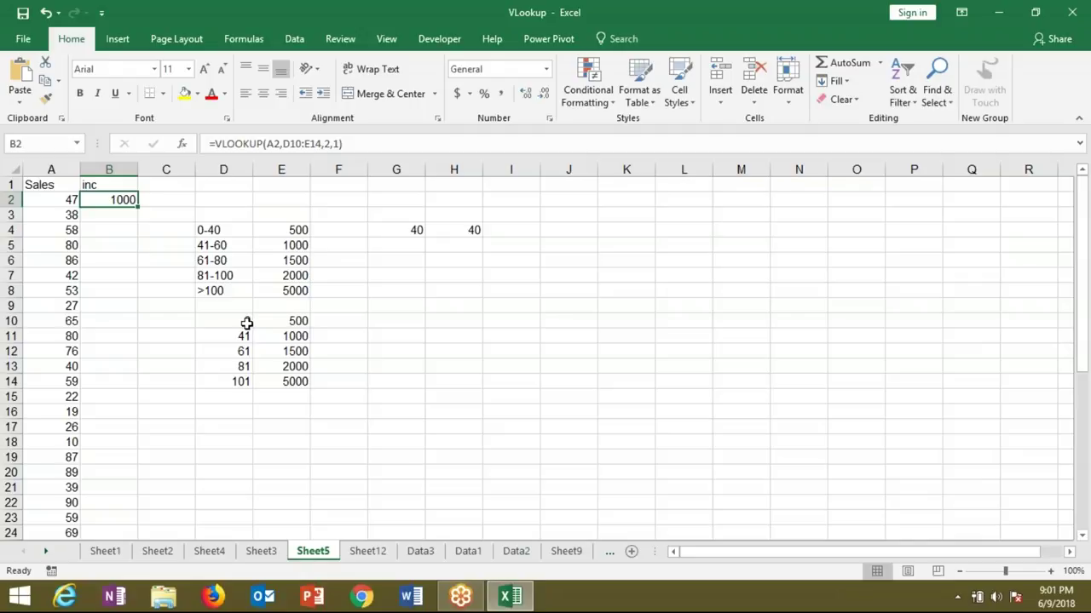
Step: Walk through the D10:E14 bands showing 47 falls between 41 and 61, giving 1000
left_click_drag(246, 323, 246, 337)
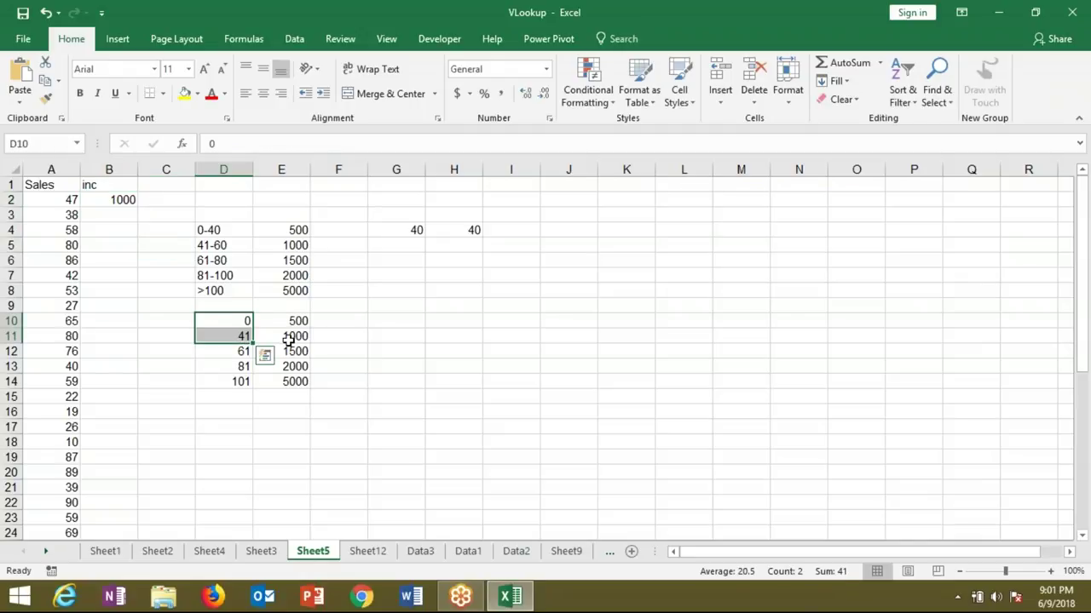
left_click(289, 340)
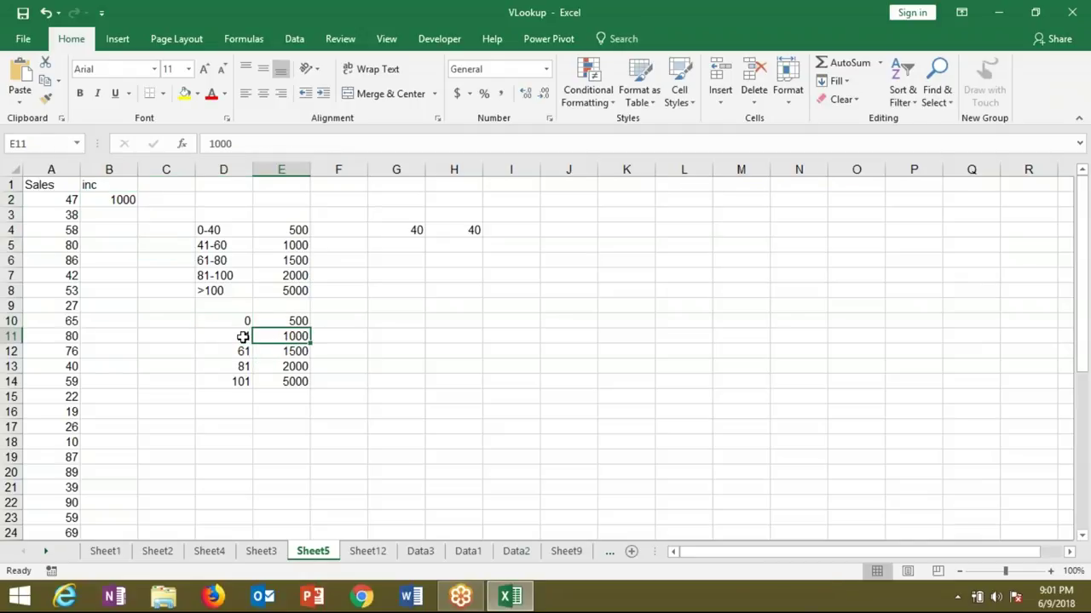
mouse_move(242, 338)
left_mouse_down()
mouse_move(242, 351)
mouse_move(283, 334)
left_mouse_up()
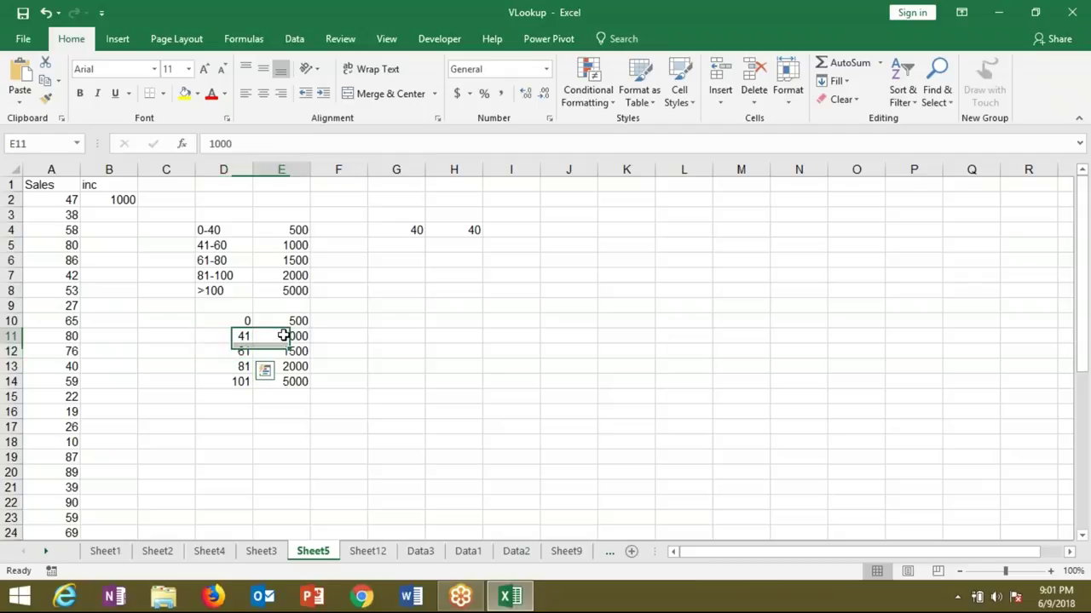
left_click(284, 336)
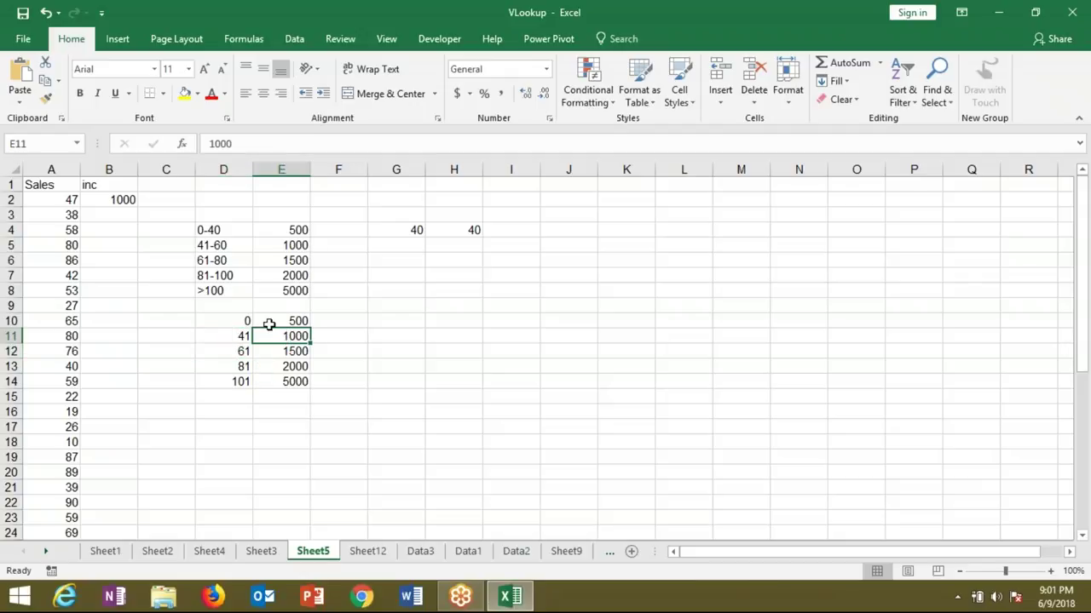
left_click(43, 207)
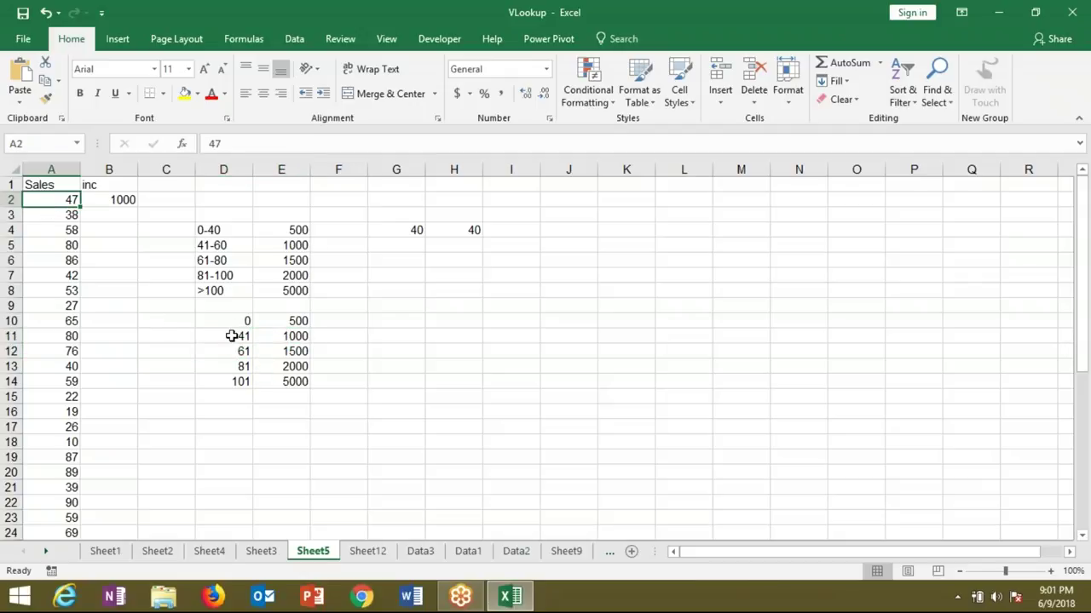
left_click_drag(232, 337, 235, 349)
left_click(278, 339)
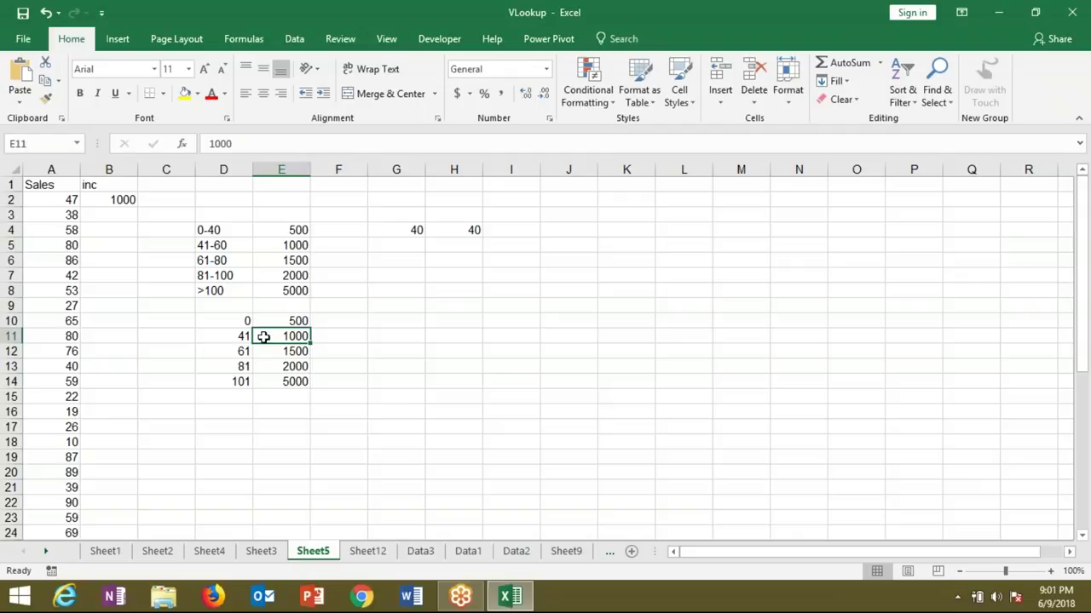
left_click(124, 197)
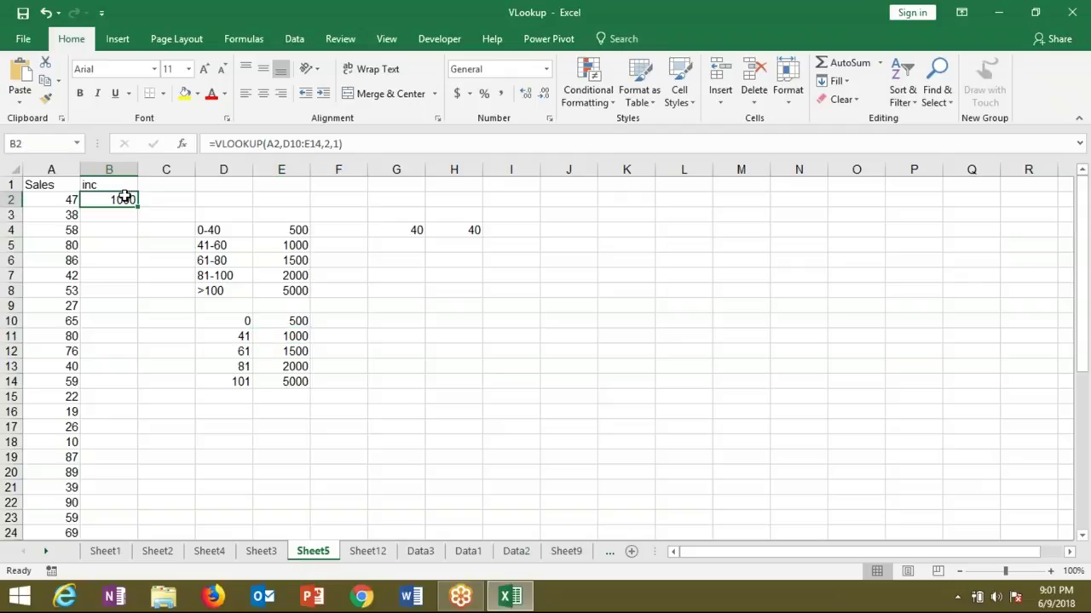
Step: Glance at Sheet12, return to Sheet5, and enter 39 as A2's sales value
left_click(389, 517)
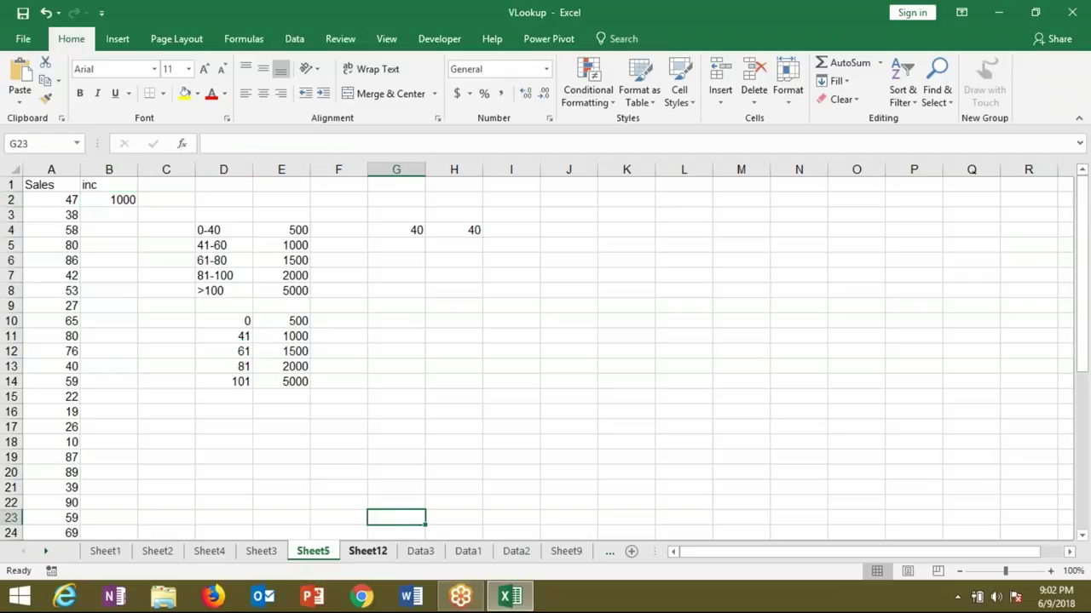
left_click(370, 554)
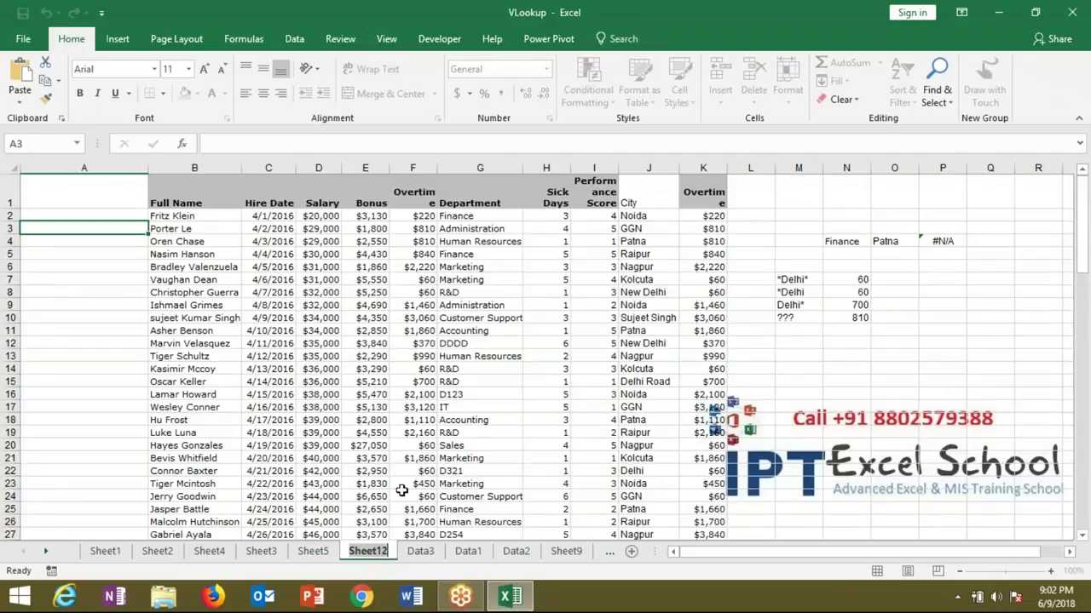
key("Right")
key("Right")
key("Right")
key("Right")
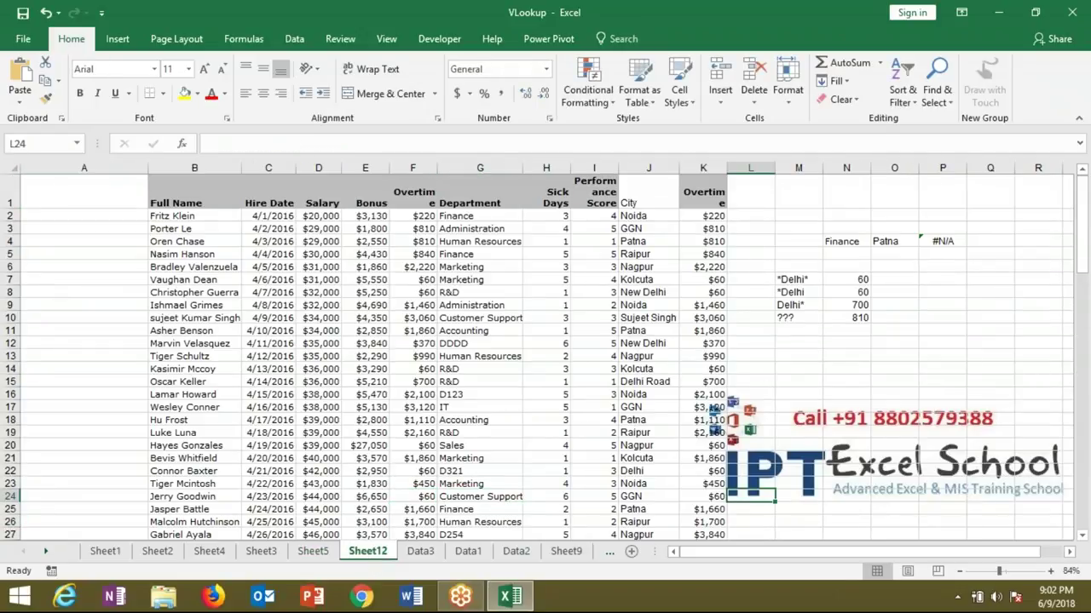
left_click(317, 554)
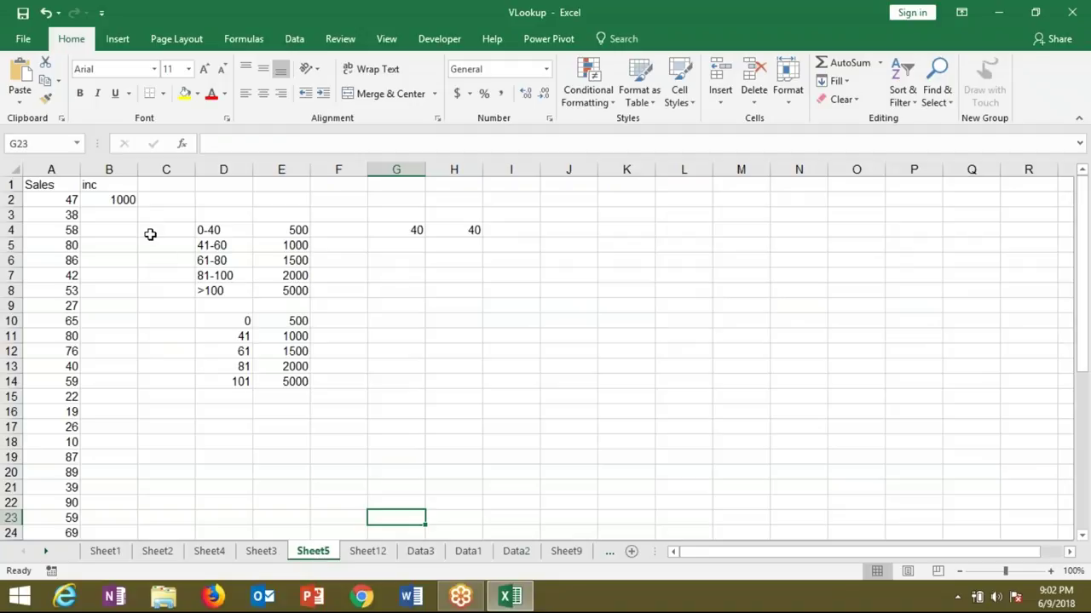
left_click(72, 203)
type("39")
key("Return")
Step: Highlight the sales values and the D10:E14 thresholds 0 to 101 to explain the incentive bands
left_click_drag(71, 202, 69, 307)
mouse_move(239, 321)
left_mouse_down()
mouse_move(273, 380)
mouse_move(285, 380)
left_mouse_up()
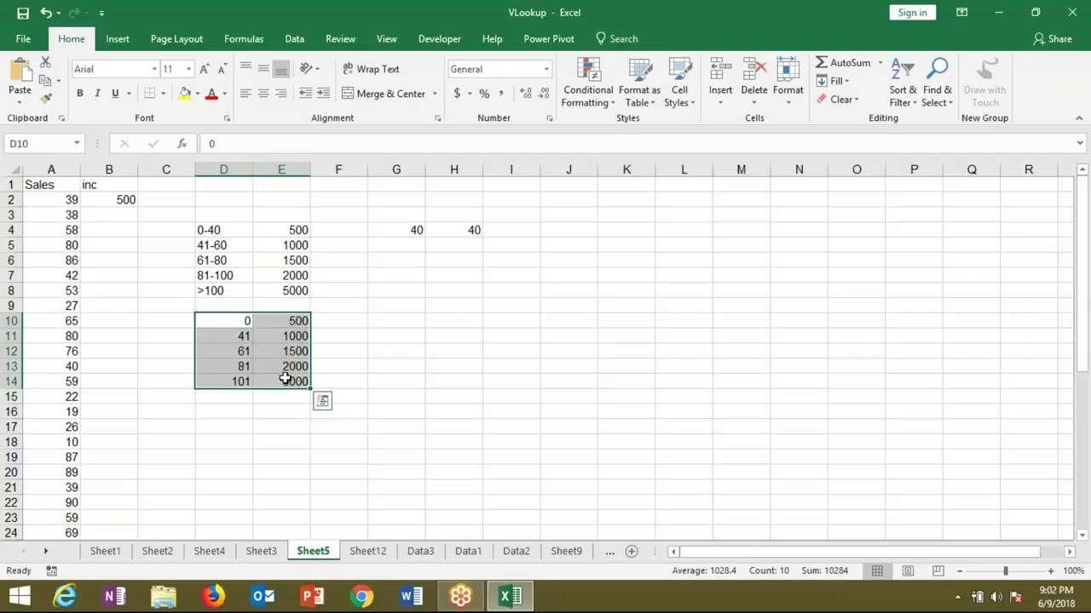
left_click(233, 323)
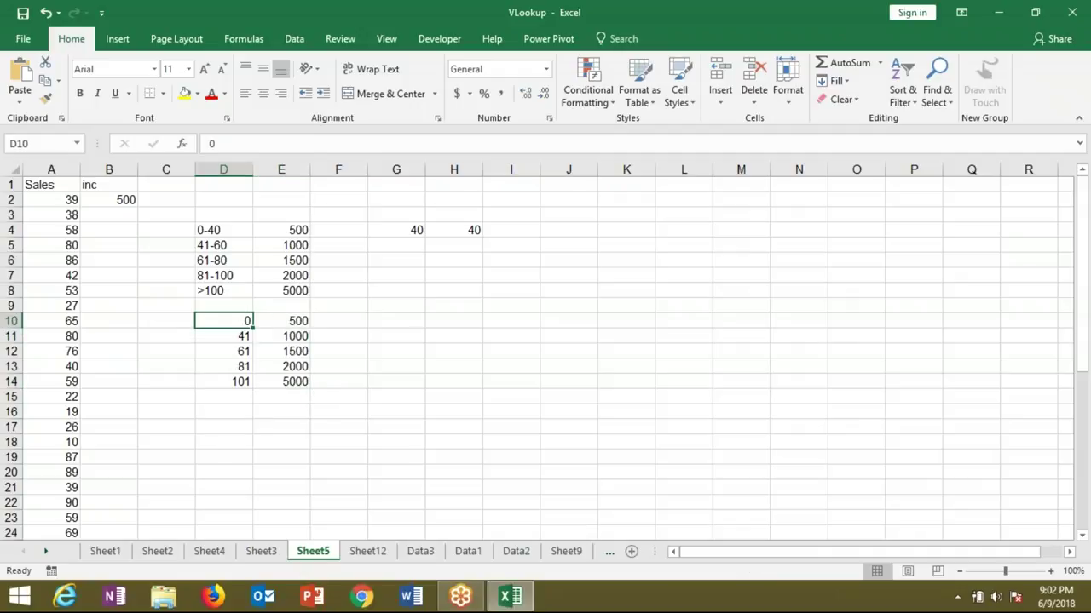
left_click(236, 339)
left_click(236, 350)
left_click(236, 379)
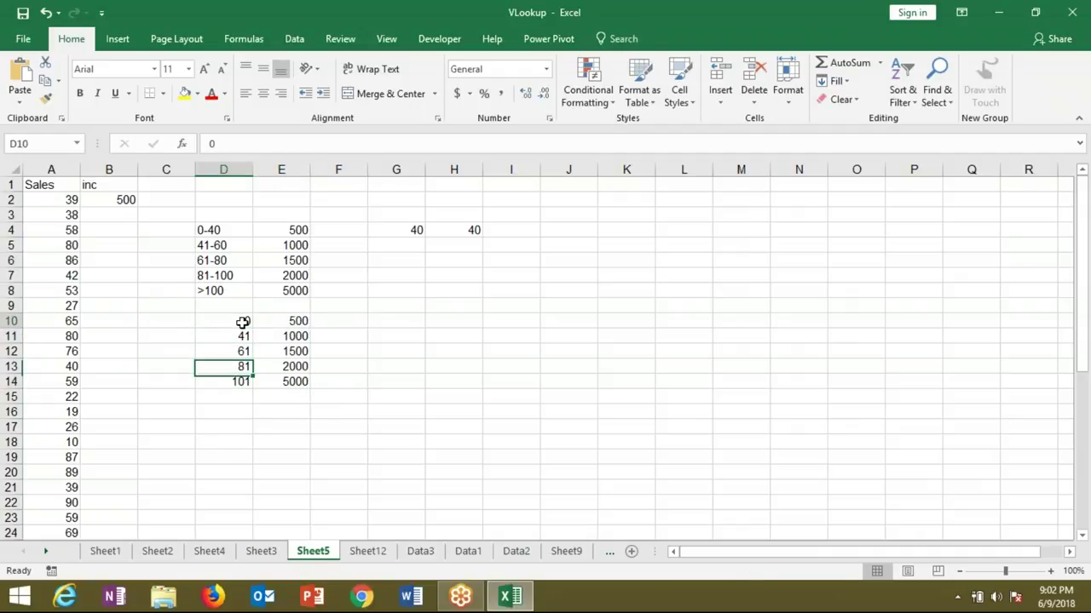
left_click_drag(243, 322, 297, 383)
left_click(242, 338)
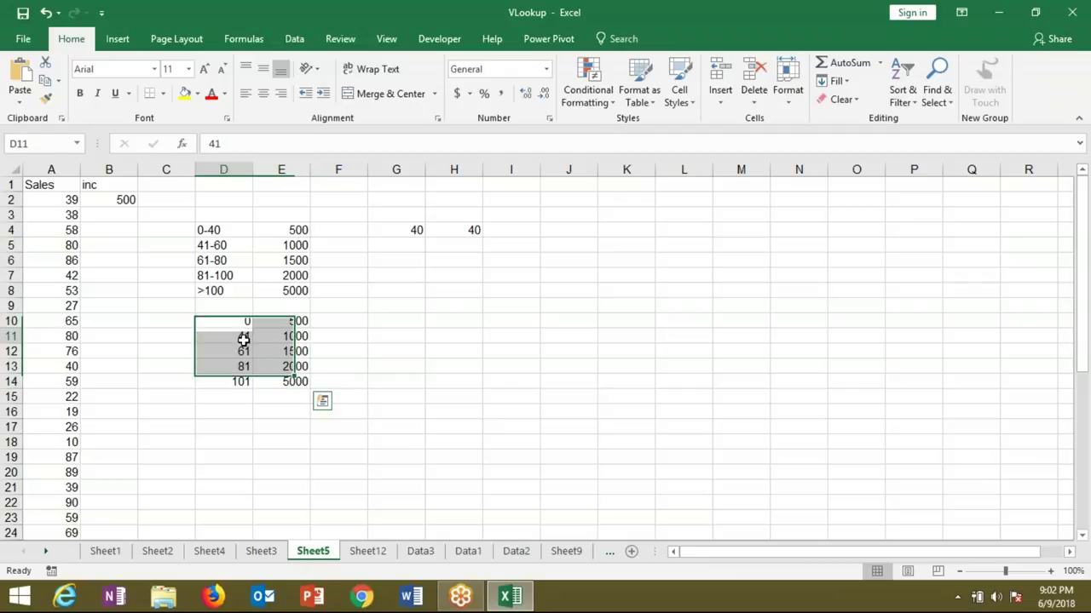
left_click_drag(243, 351, 241, 340)
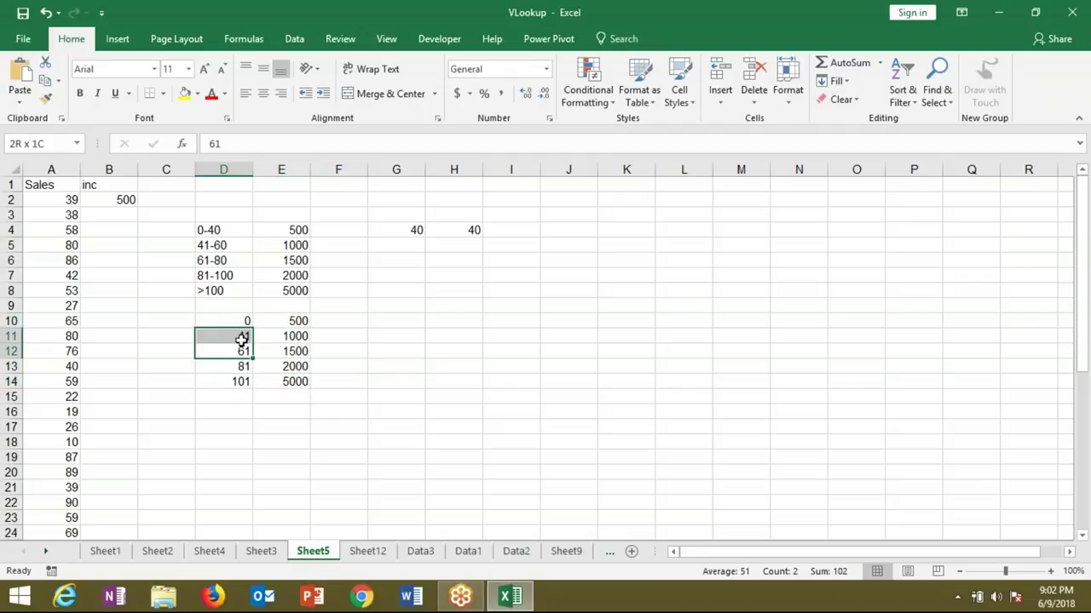
left_click(287, 336)
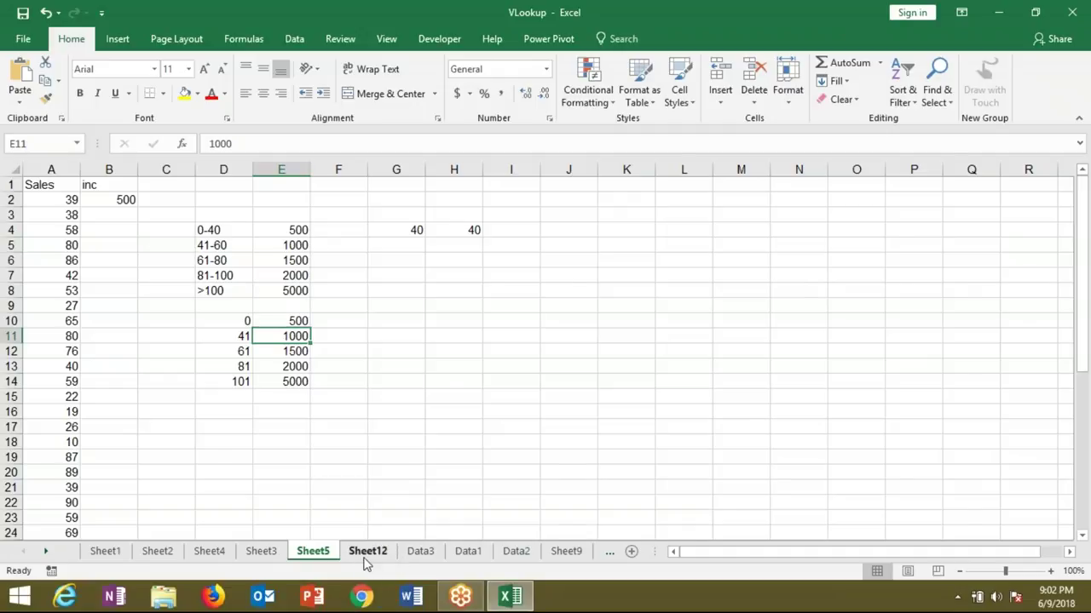
Step: On Sheet12, delete the leftover N7:O10 values and P4's #N/A formula, then return to Sheet5
left_click(366, 554)
left_click(480, 292)
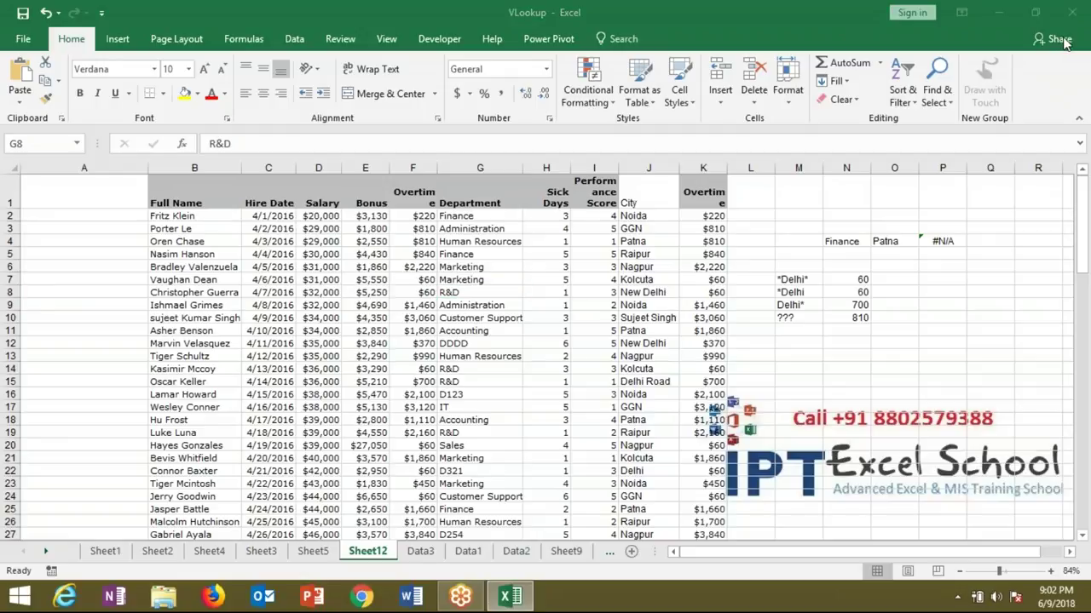
left_click_drag(876, 279, 863, 313)
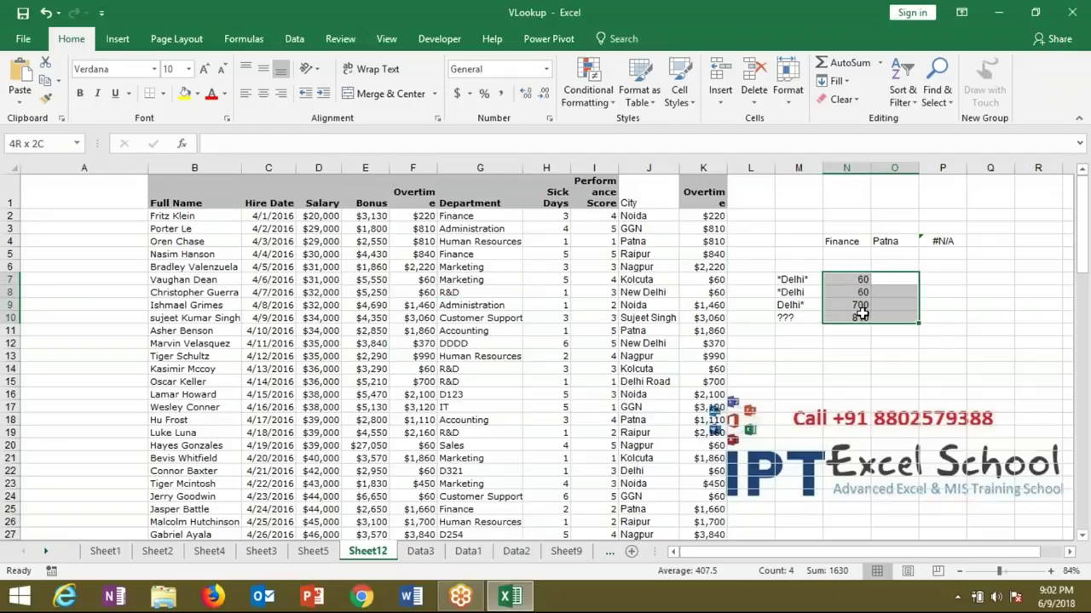
key("Delete")
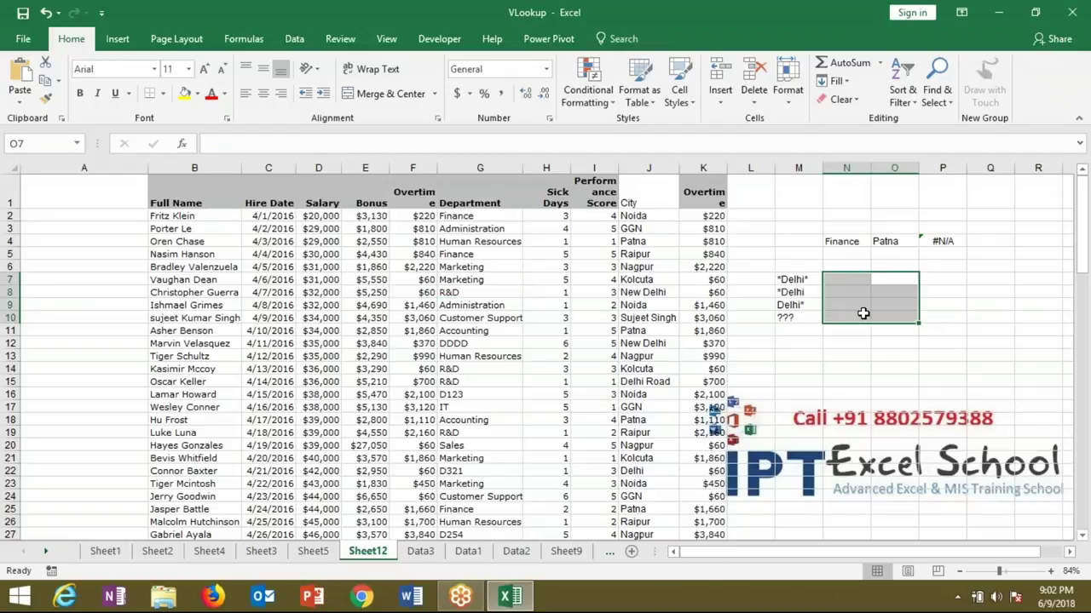
left_click(939, 297)
left_click(937, 241)
key("Delete")
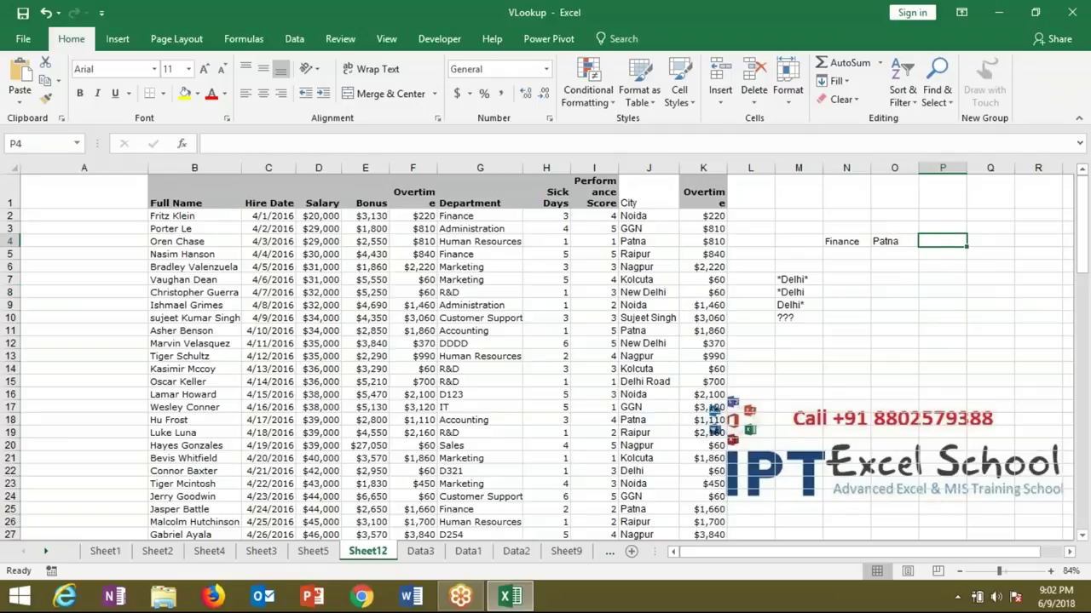
left_click(323, 556)
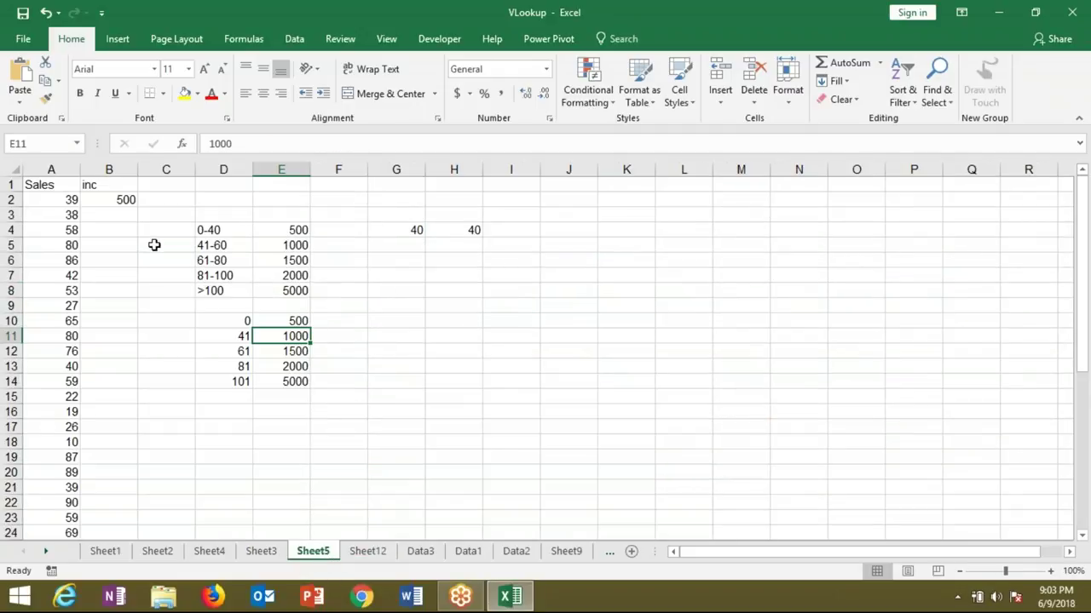
Step: Change B2's match type from 1 to 0, giving =VLOOKUP(A2,D10:E14,2,0) and #N/A for 39
double_click(115, 200)
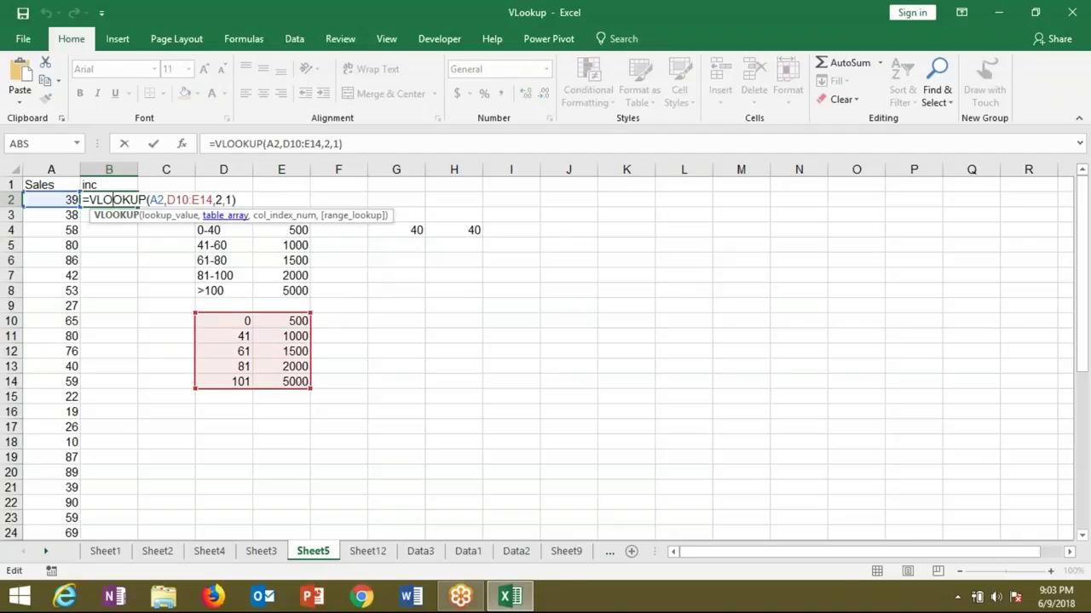
left_click(230, 199)
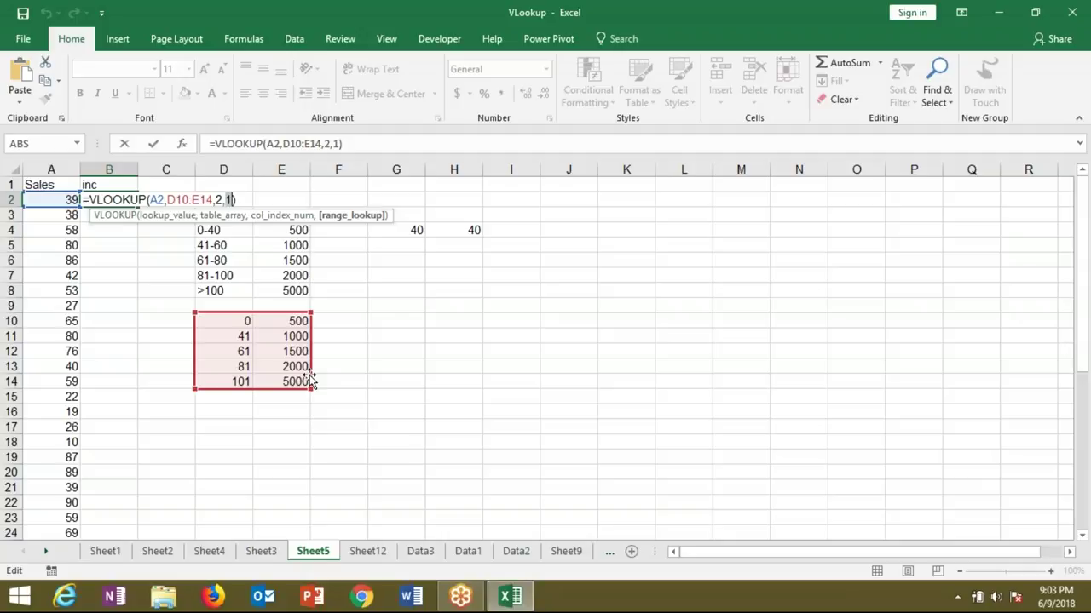
type("0")
key("ctrl+Return")
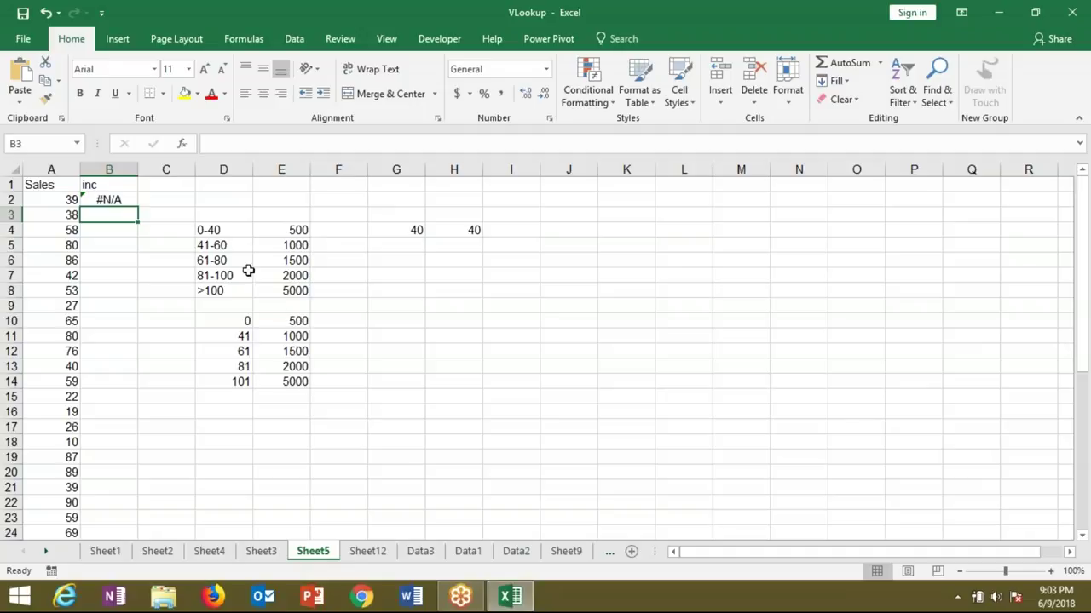
Step: Test the lowest threshold in D10 with 39, then 1, then restore it to 0
left_click(221, 334)
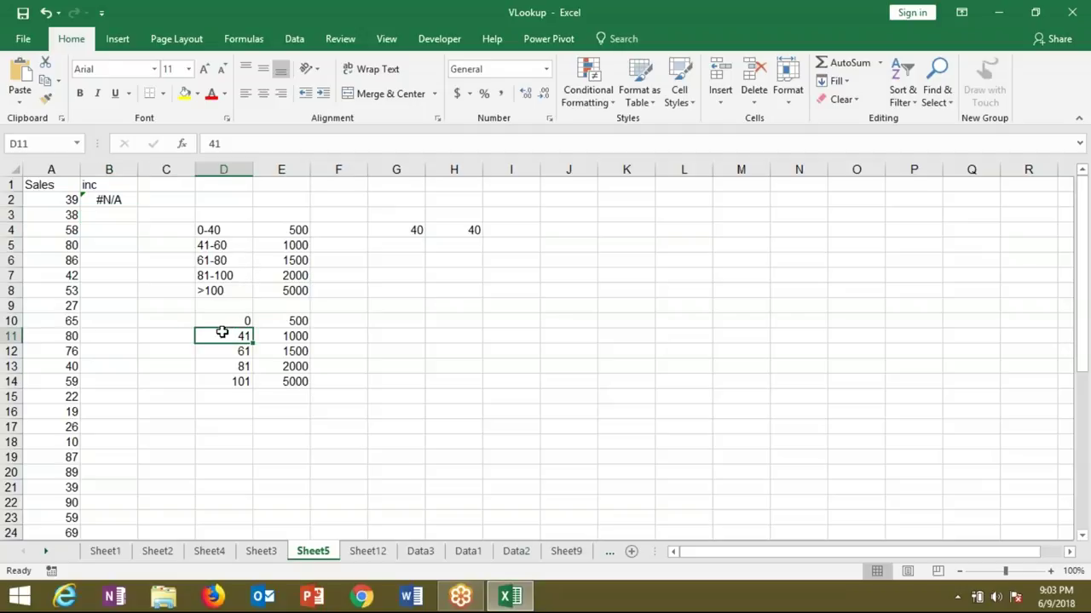
left_click(233, 323)
type("3")
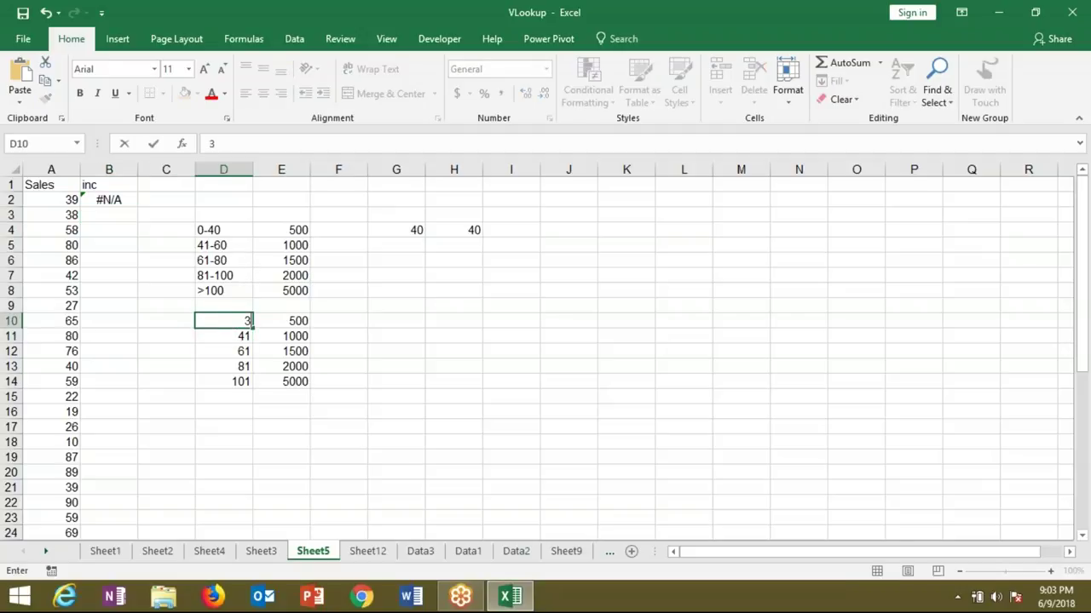
type("9")
key("Return")
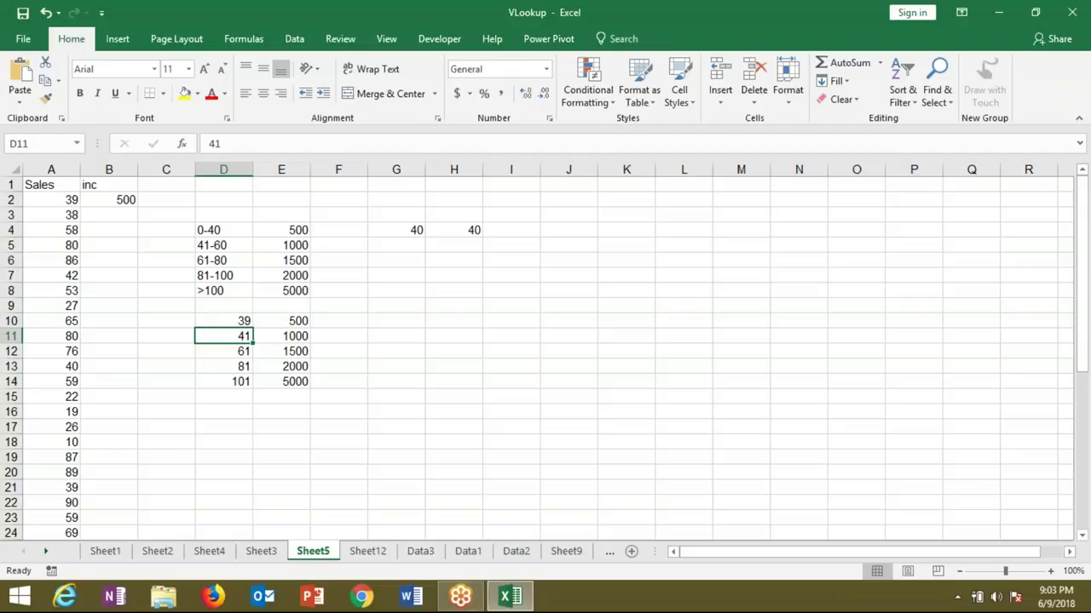
left_click(223, 320)
type("1")
key("Return")
left_click(223, 320)
type("0")
key("ctrl+Return")
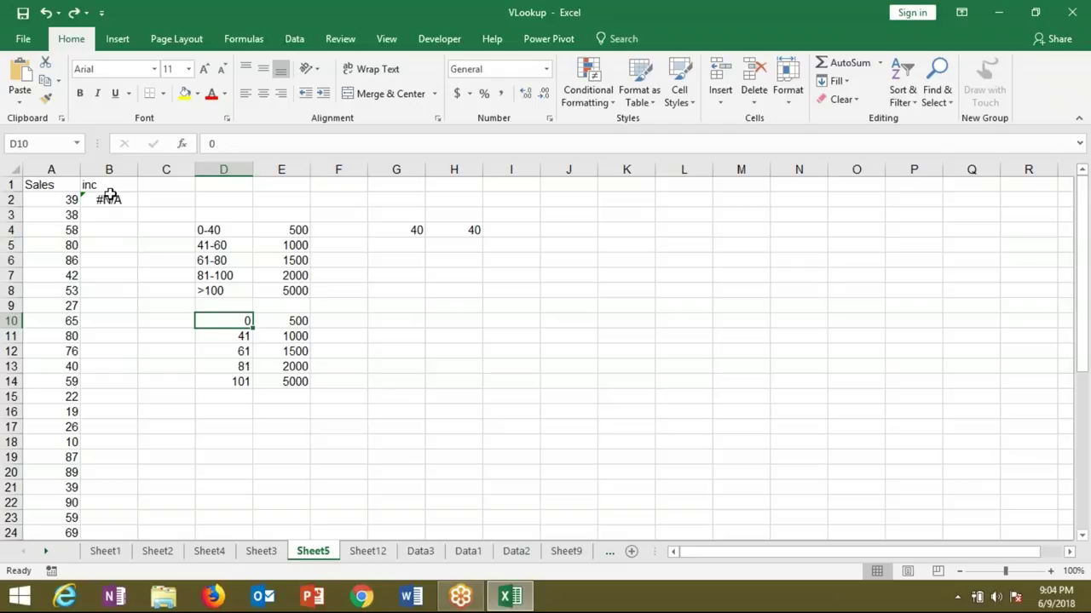
Step: Set B2's VLOOKUP match type to TRUE so it returns 500 for 39
double_click(110, 198)
left_click(229, 199)
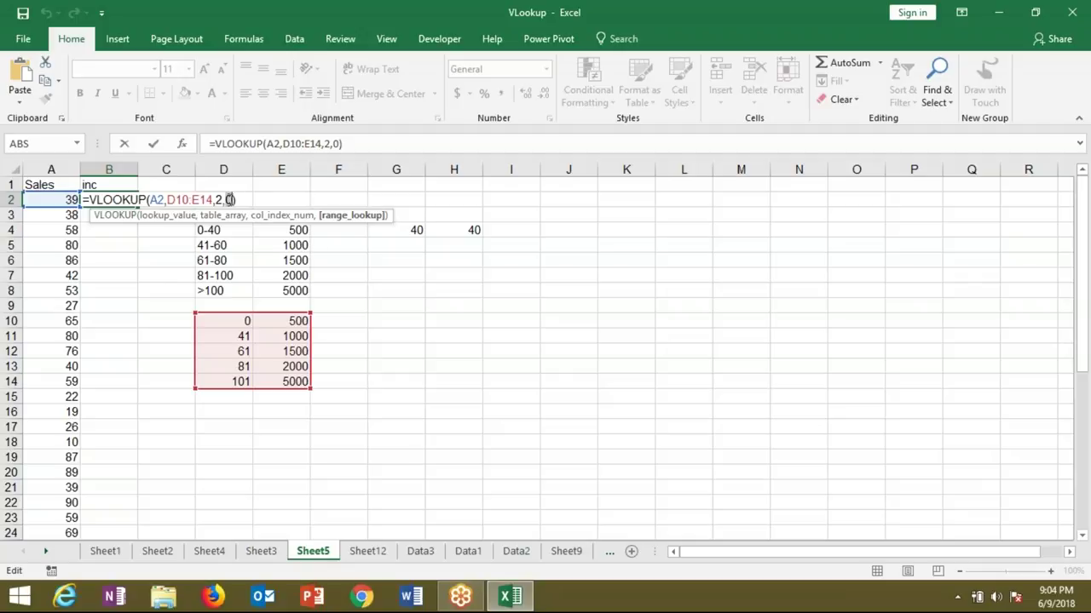
type("1")
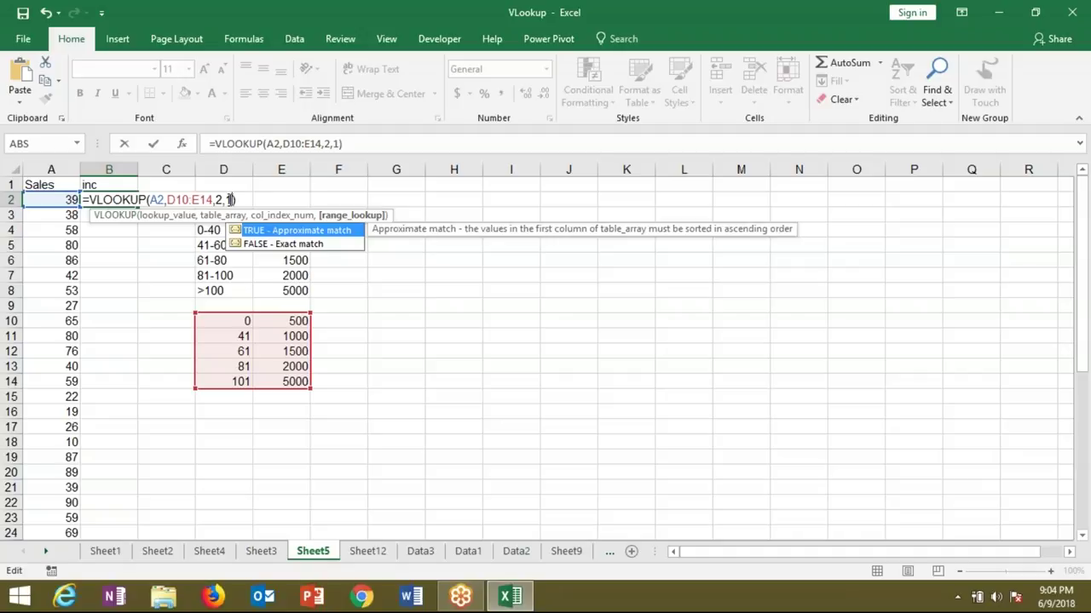
key("Tab")
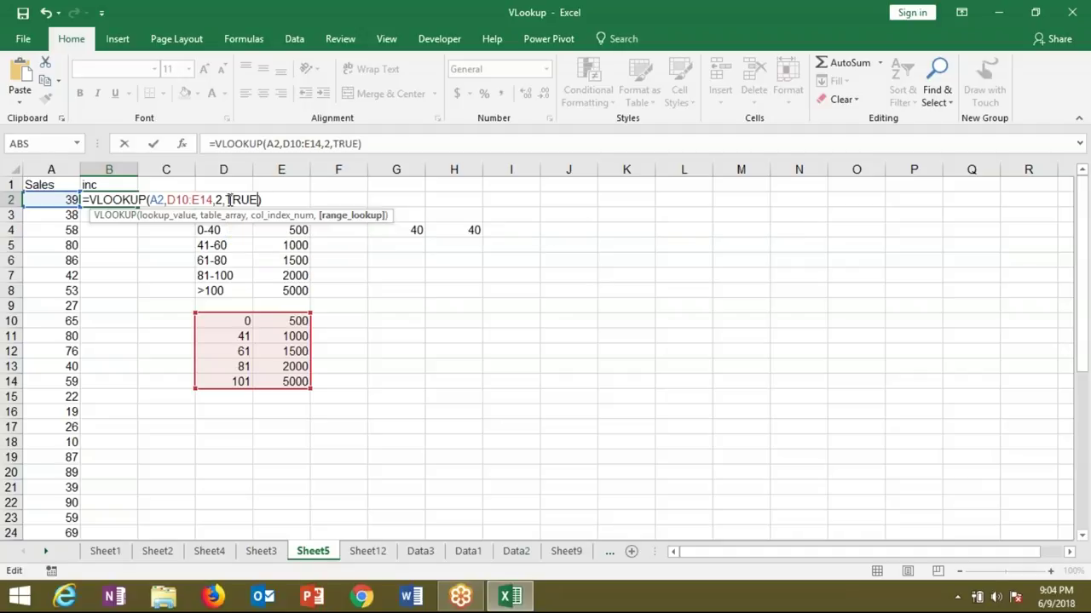
key("Return")
left_click(109, 199)
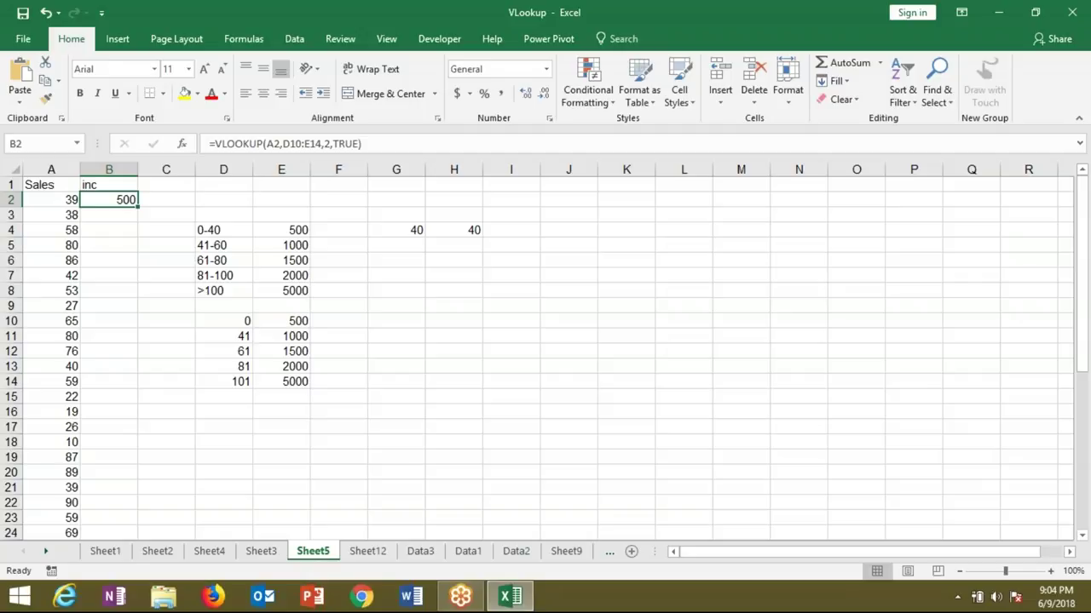
left_click(362, 552)
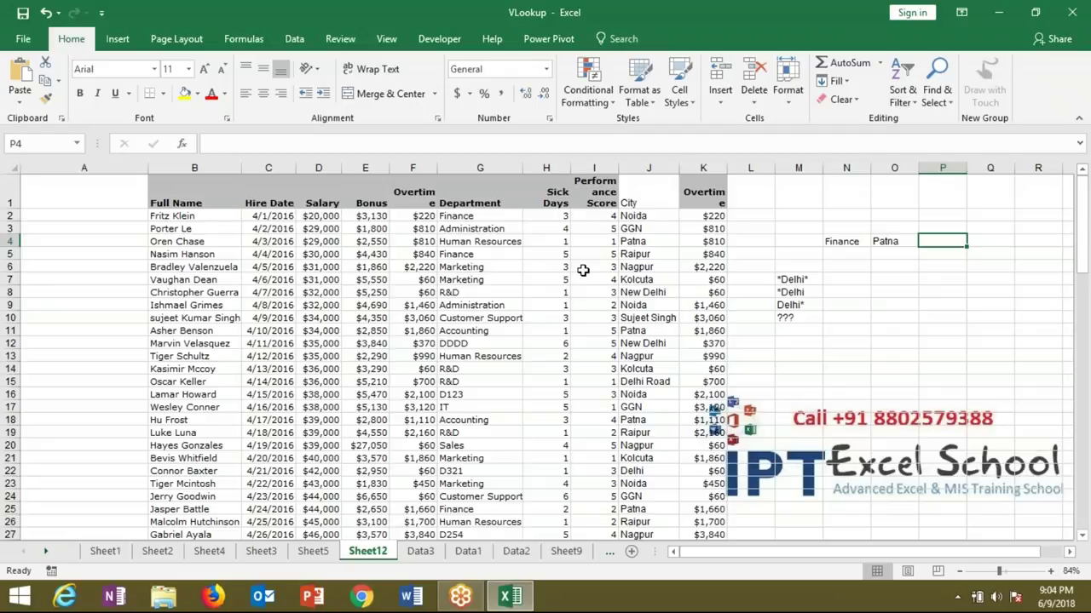
Step: Shrink Sheet12's empty column A to a much narrower width
left_click(846, 265)
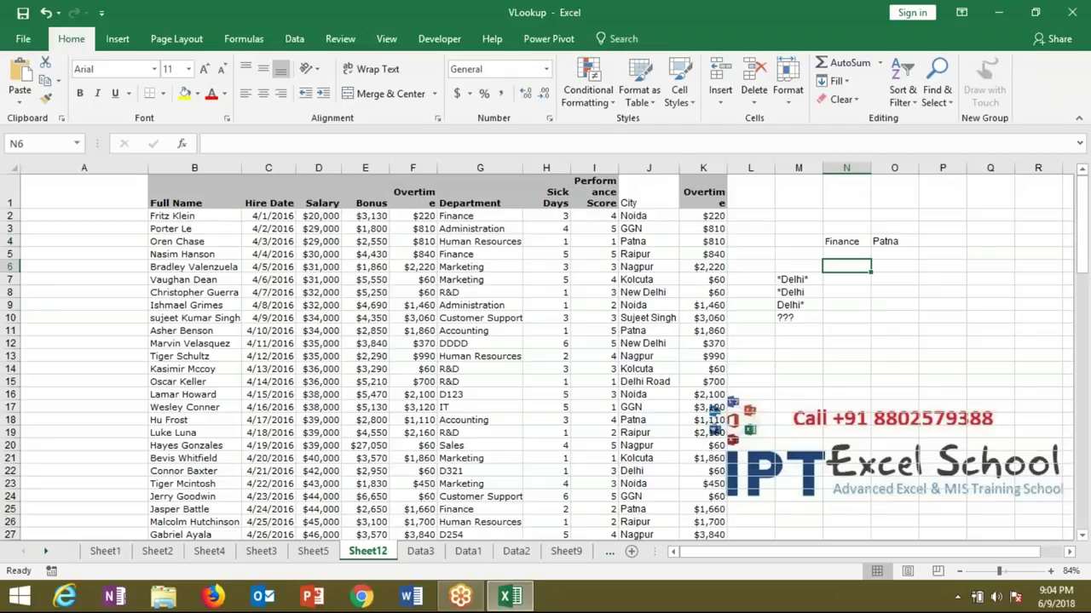
key("Up")
key("Up")
key("Right")
key("Right")
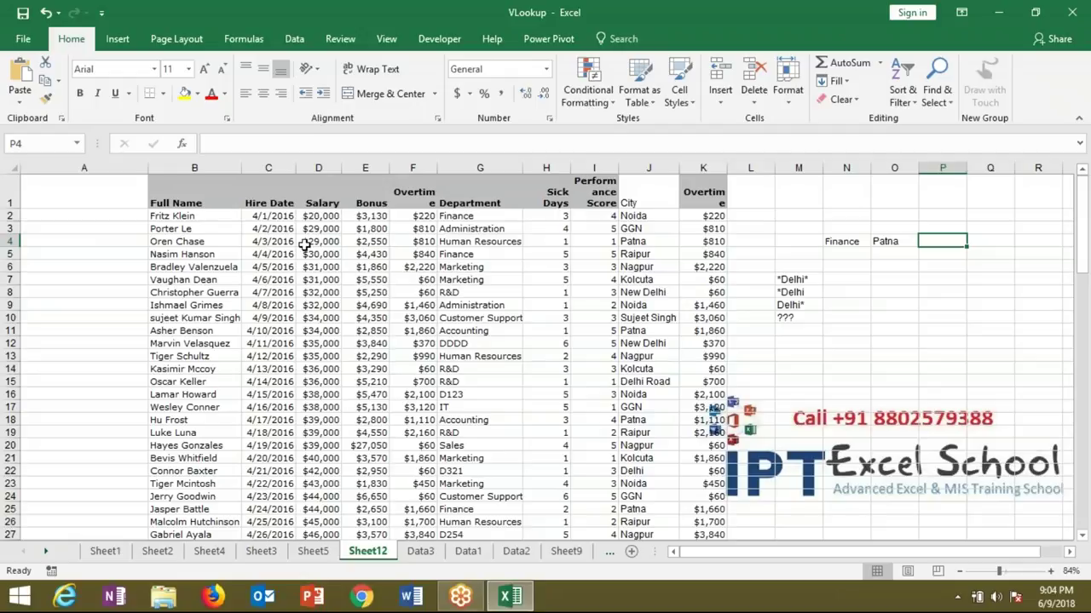
left_click_drag(148, 168, 80, 167)
left_click(51, 214)
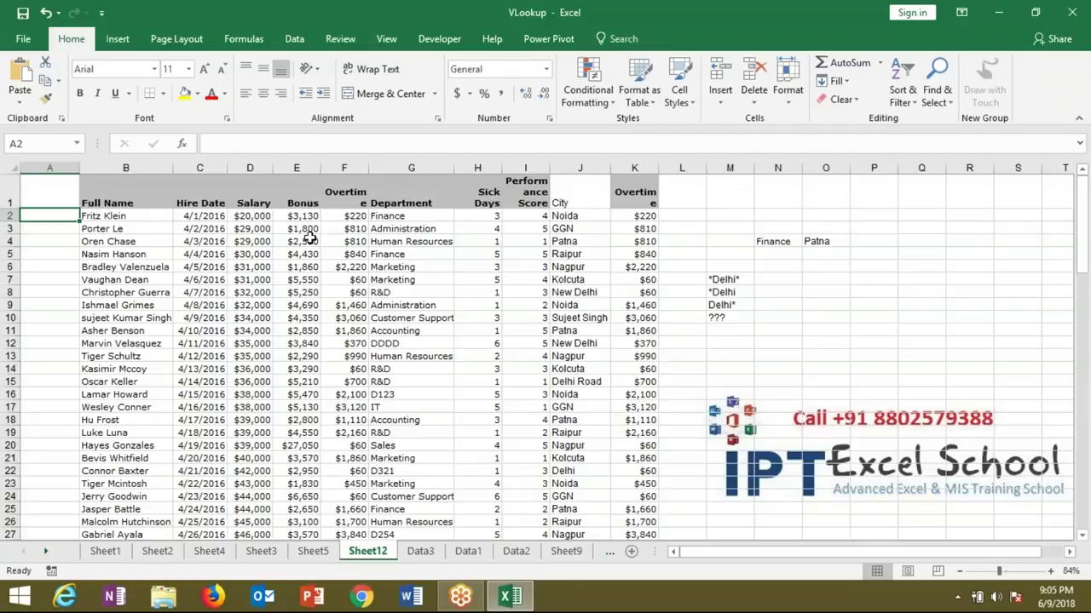
Step: Copy the Salary heading from D1 into P3
left_click(770, 241)
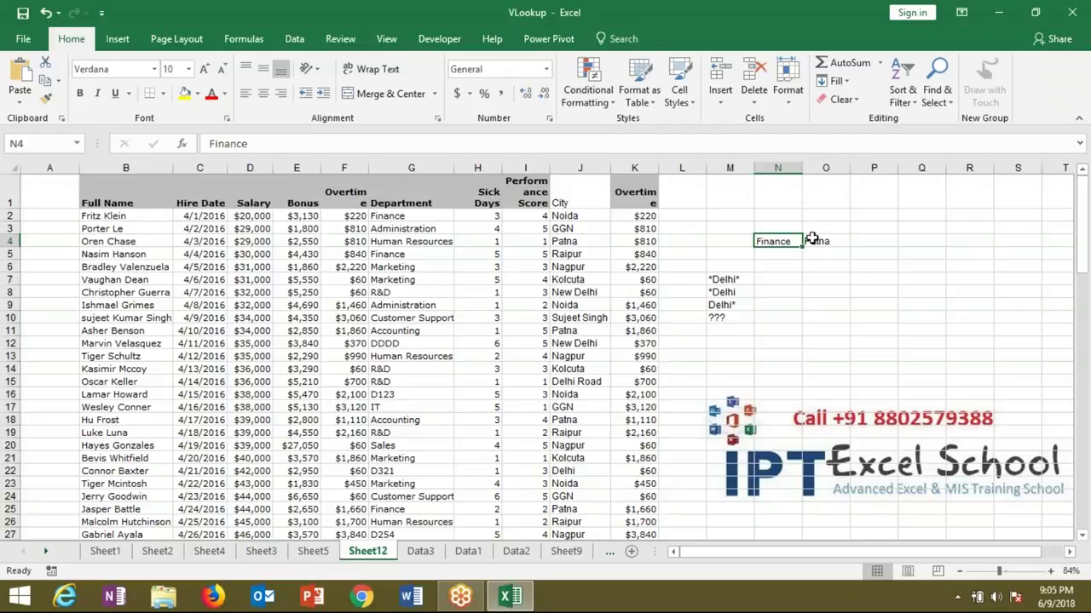
left_click(814, 241)
left_click(564, 217)
left_click(426, 218)
left_click(565, 216)
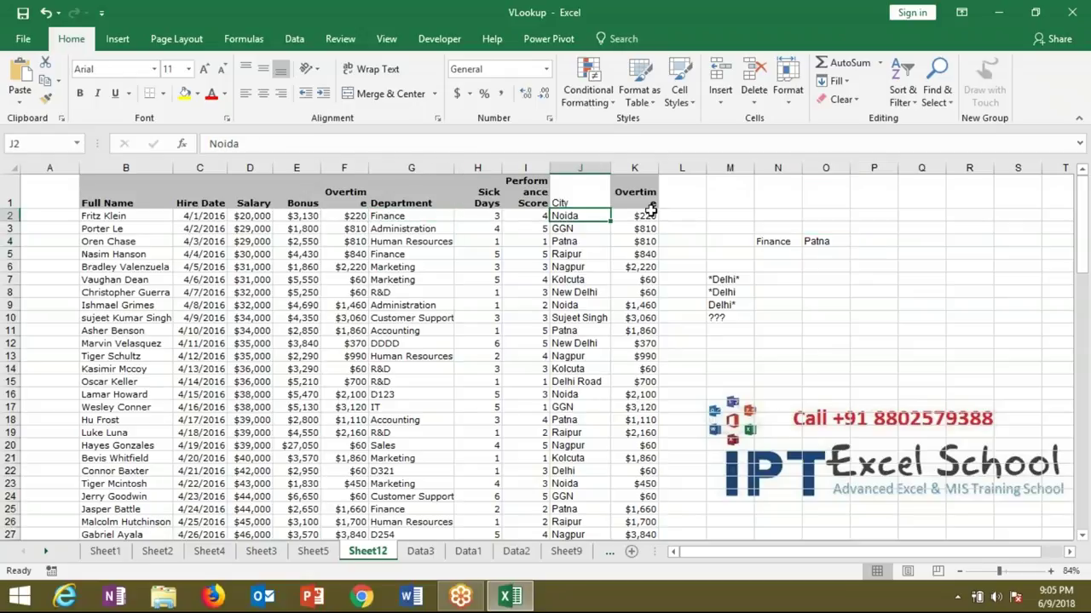
left_click(253, 195)
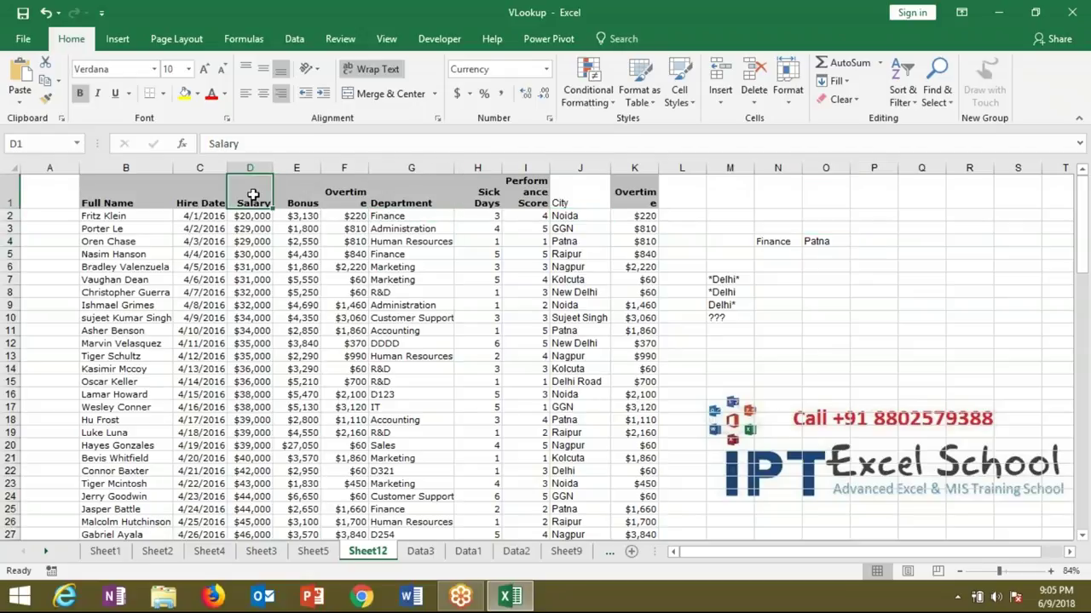
key("ctrl+c")
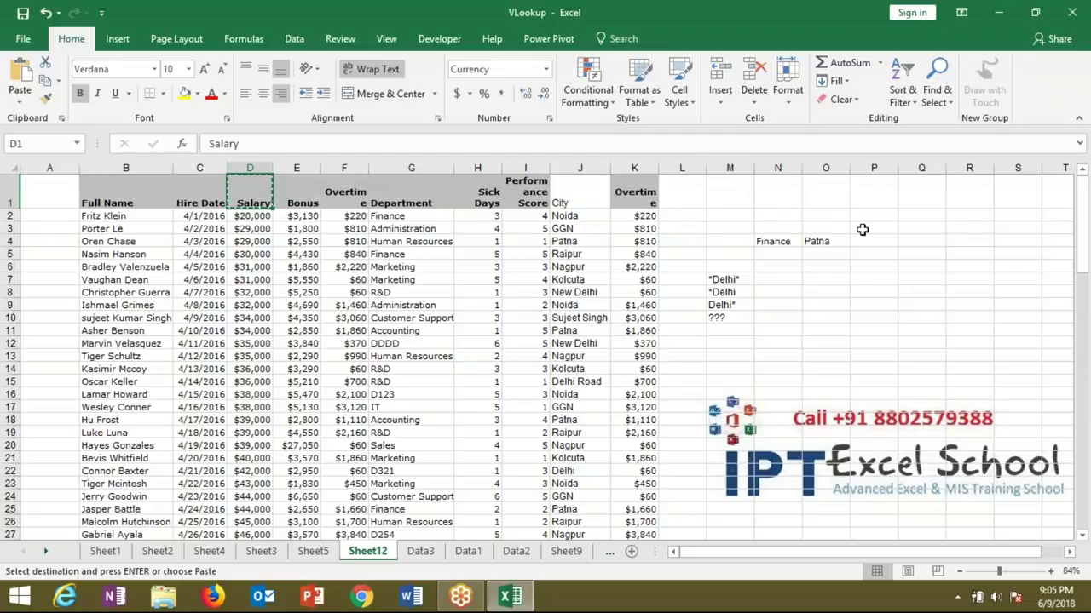
left_click(862, 230)
key("ctrl+v")
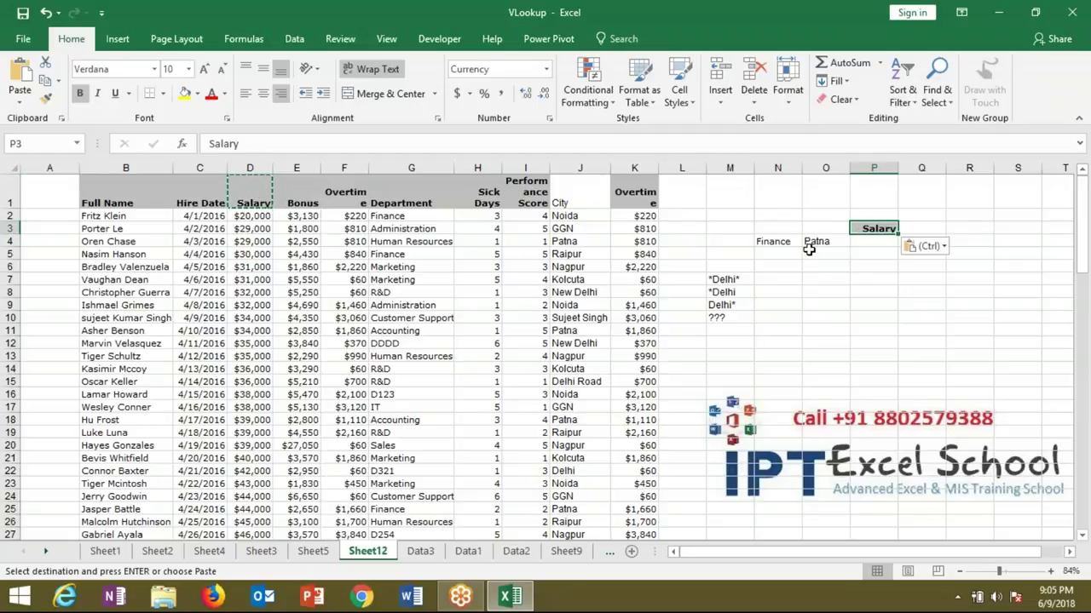
Step: Review the Finance and Patna criteria in N4:O4 and the empty result cell P4
left_click(792, 243)
left_click(819, 242)
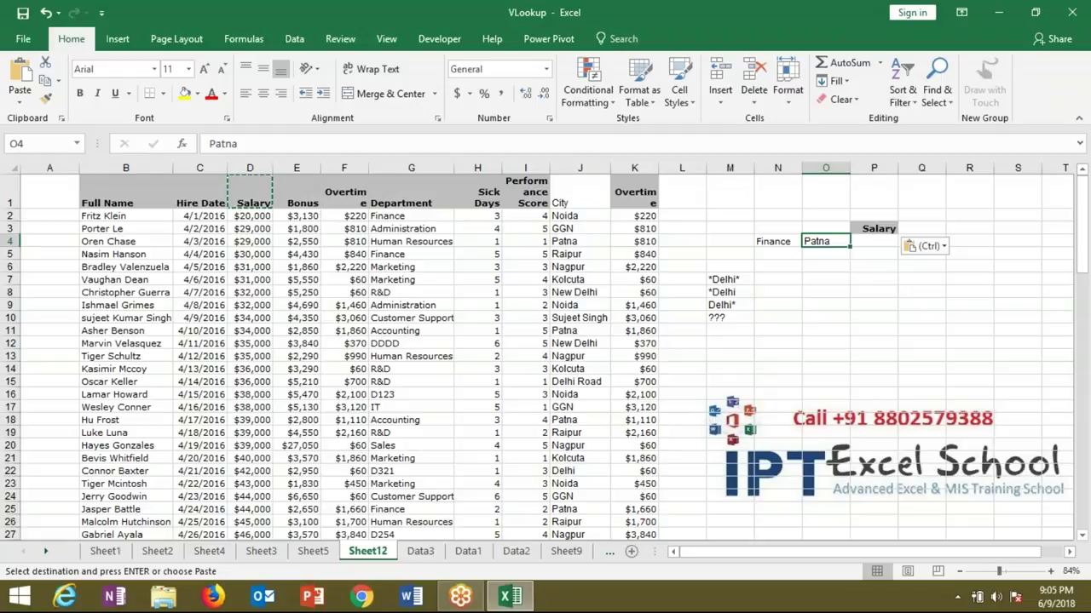
left_click(867, 243)
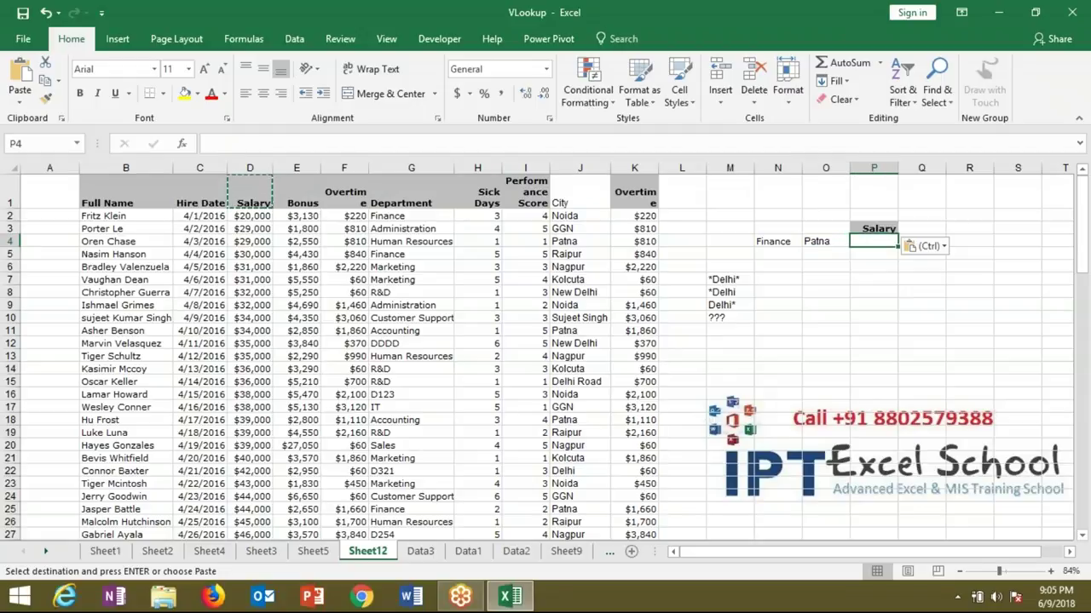
left_click(788, 245)
left_click(816, 245)
left_click(865, 243)
Step: Enter =G2&"-"&J2 in A2 to join Department and City, e.g. Finance-Noida
left_click(50, 216)
type("=")
key("Right")
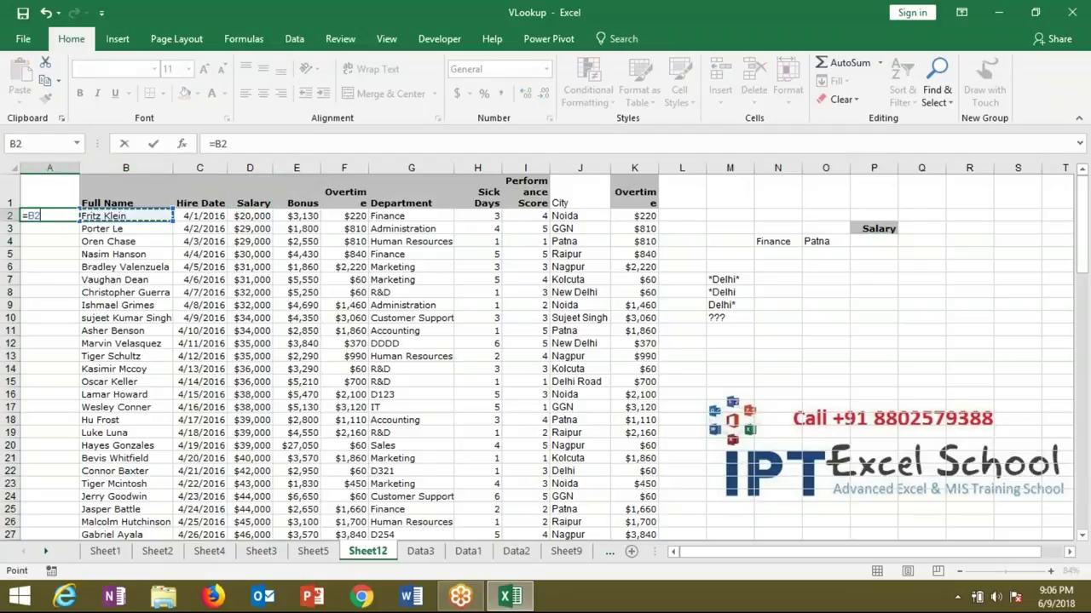
type("&\"-\"&")
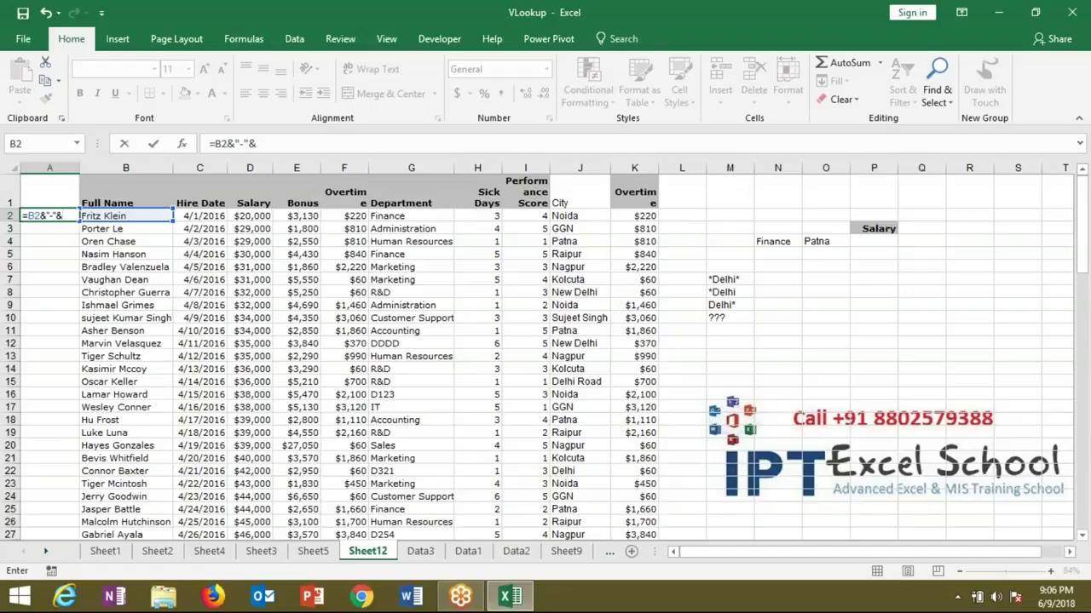
left_click_drag(176, 215, 383, 216)
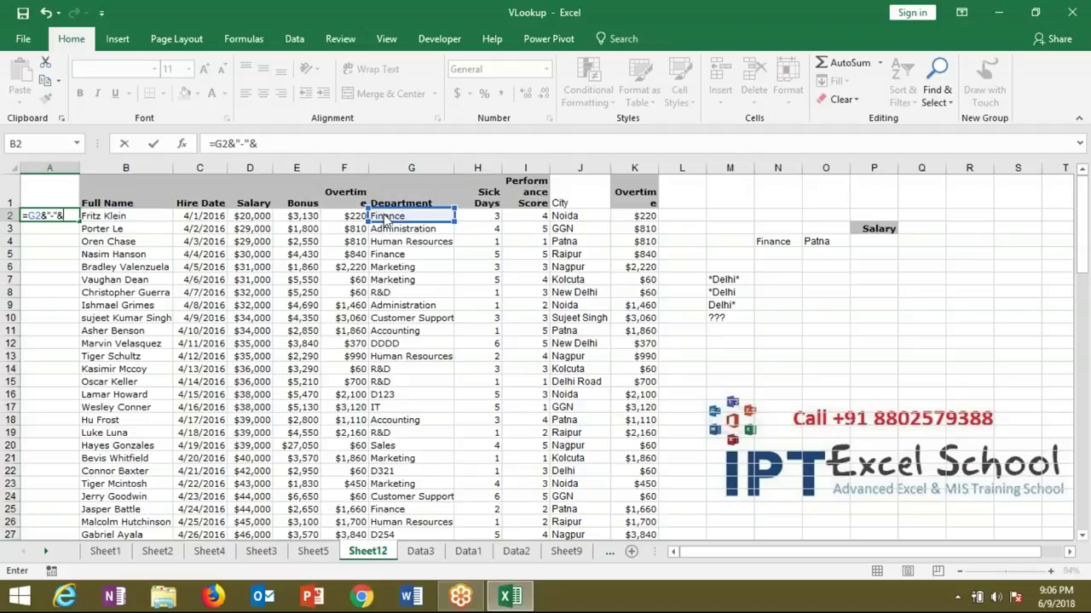
left_click(568, 219)
key("Return")
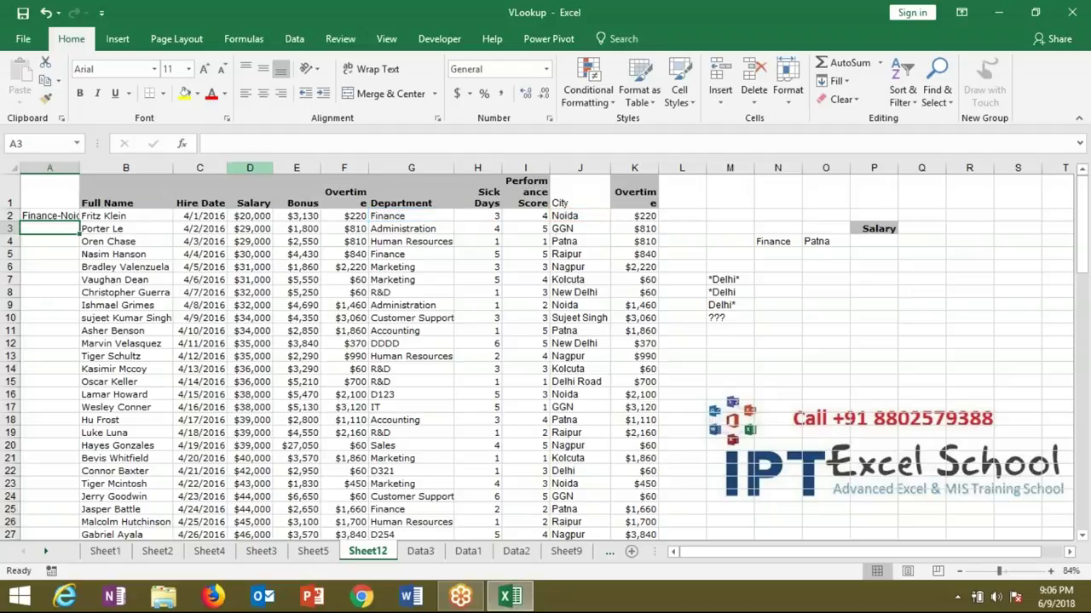
Step: Fill the join formula down column A and autofit the column to its longest key
double_click(79, 167)
left_click(77, 216)
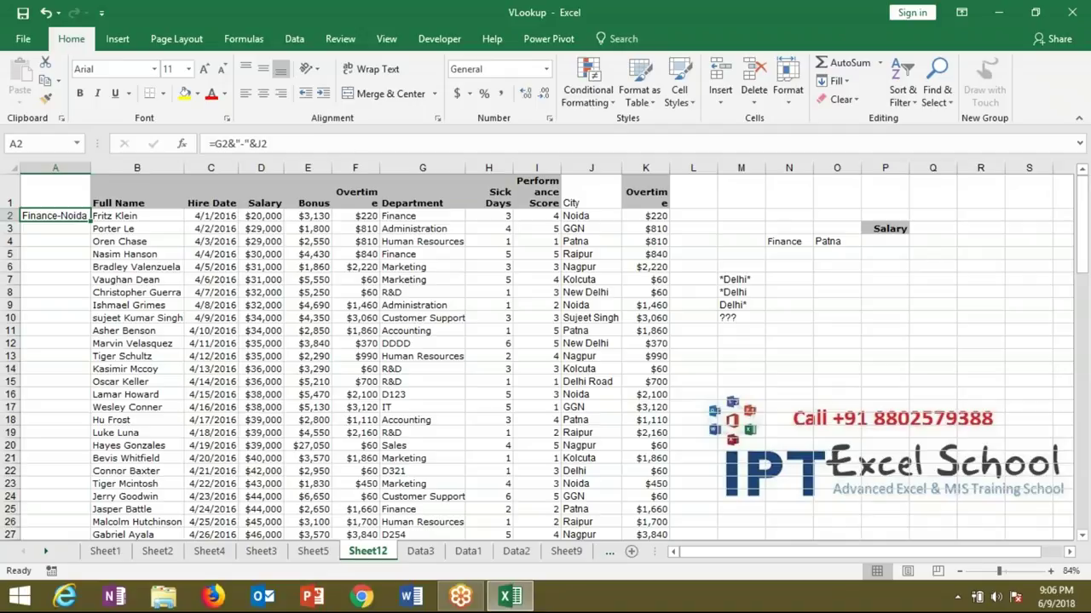
double_click(89, 221)
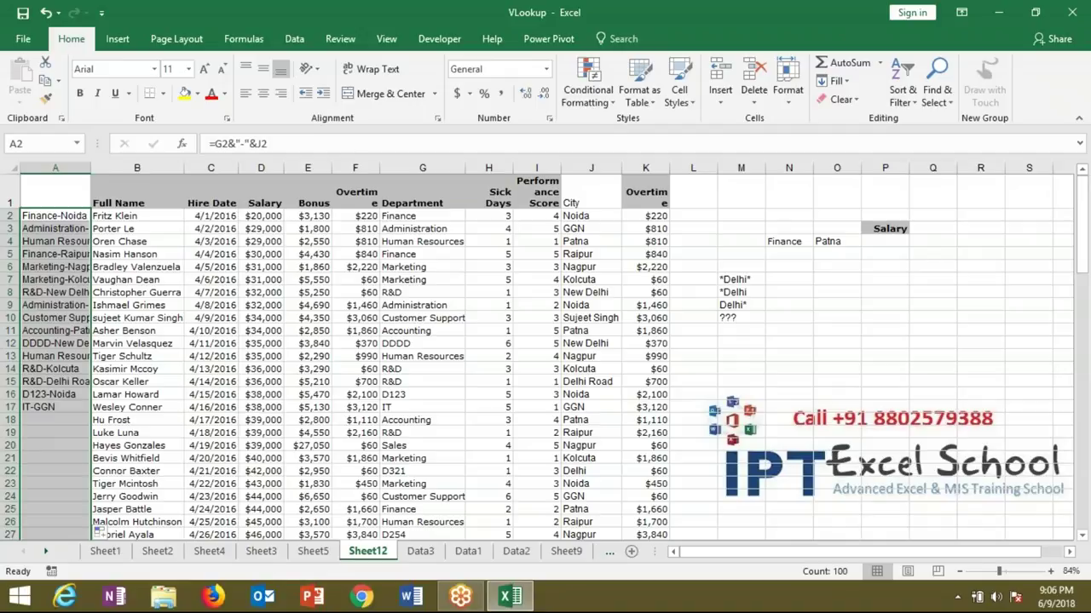
left_click(93, 197)
left_click(87, 195)
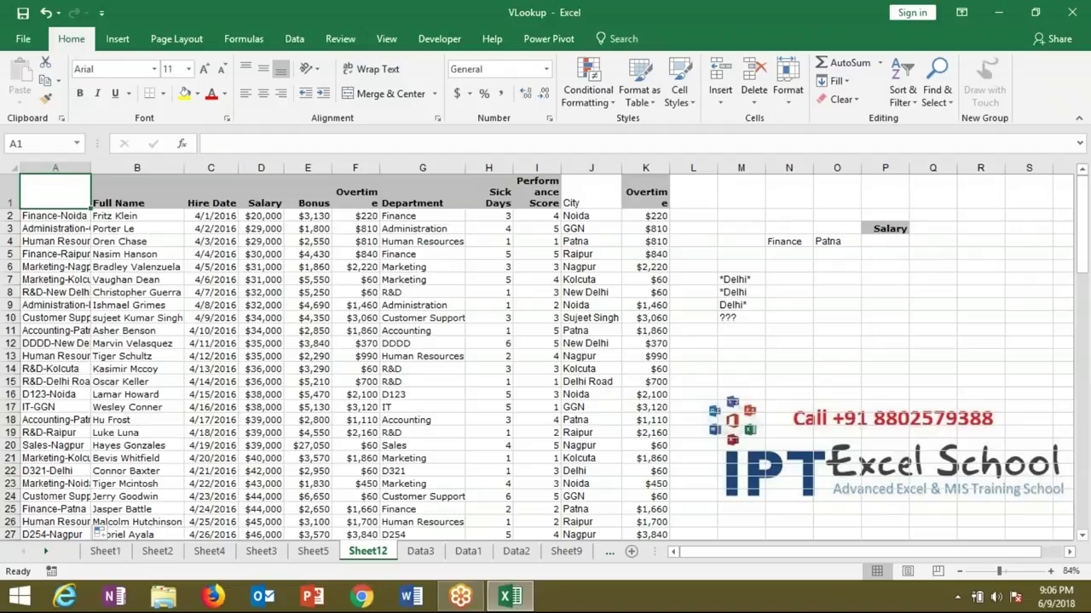
double_click(93, 171)
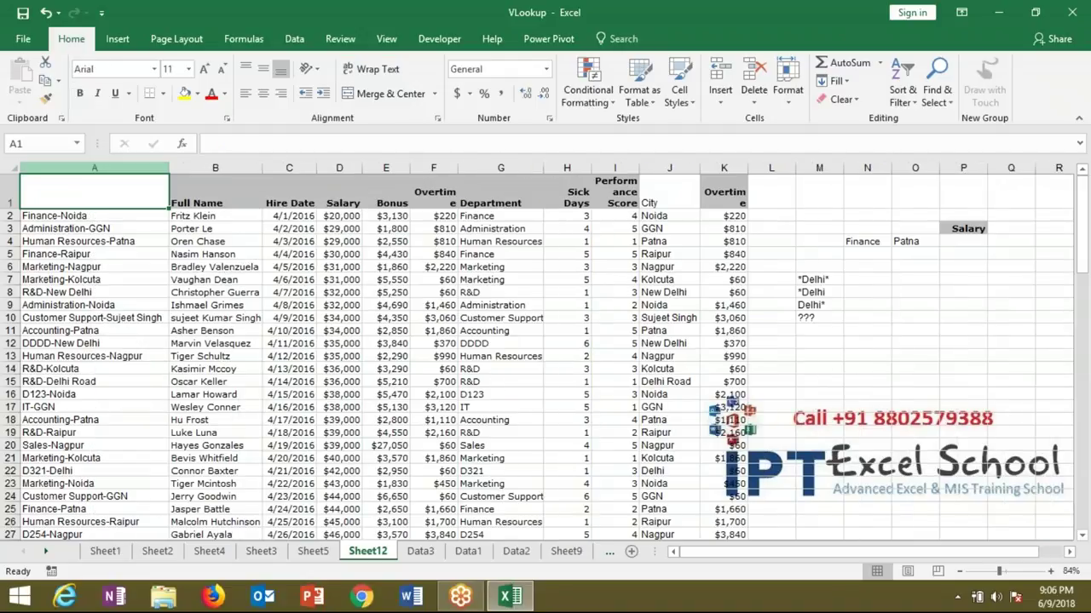
left_click(77, 218)
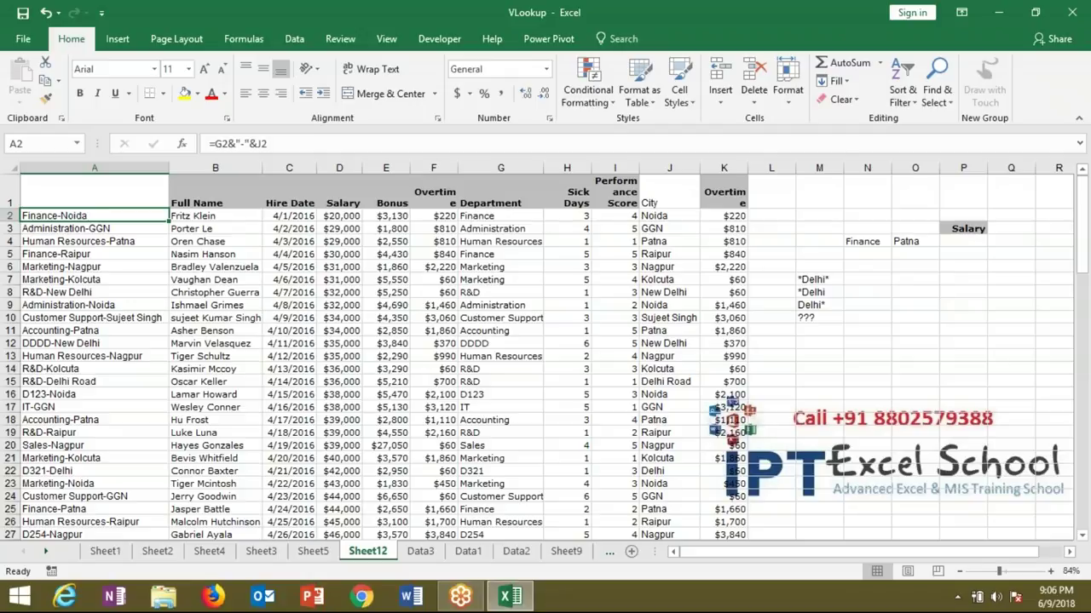
Step: Replace P3's Salary heading with Name
left_click(960, 230)
type("Nm")
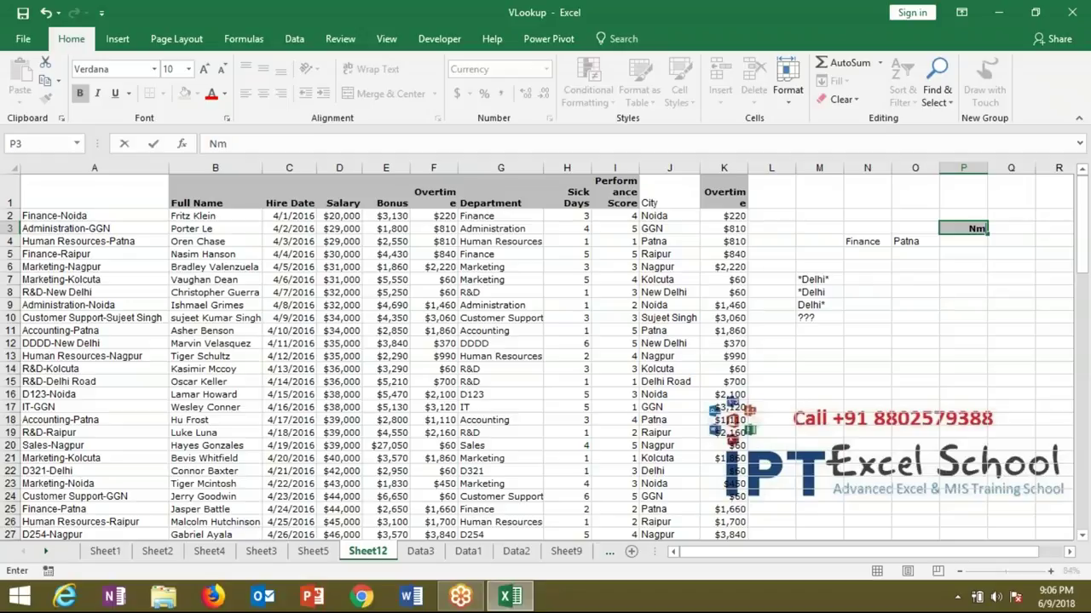
key("BackSpace")
type("ame")
key("Return")
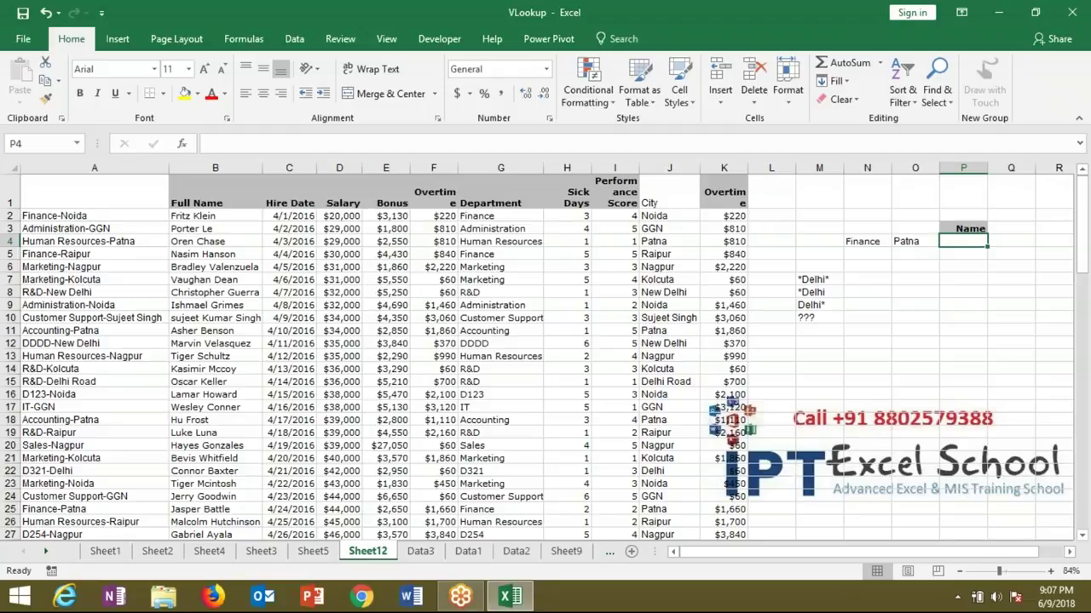
Step: Enter =VLOOKUP(N4&"-"&O4,A:K,2,0) in P4 to fetch the full name for Finance-Patna
type("=")
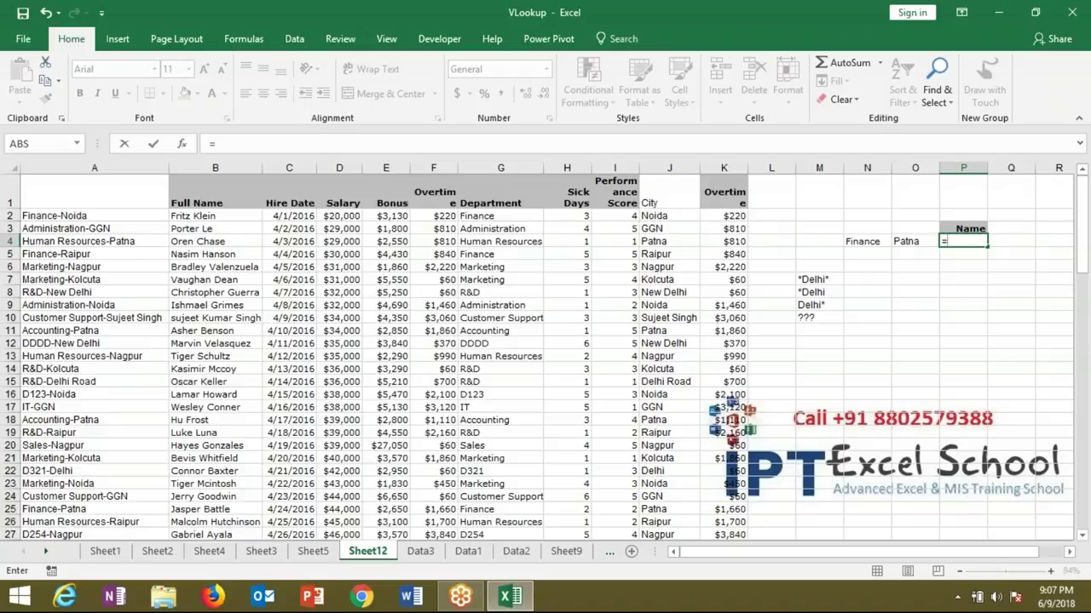
type("VLOOKUP(")
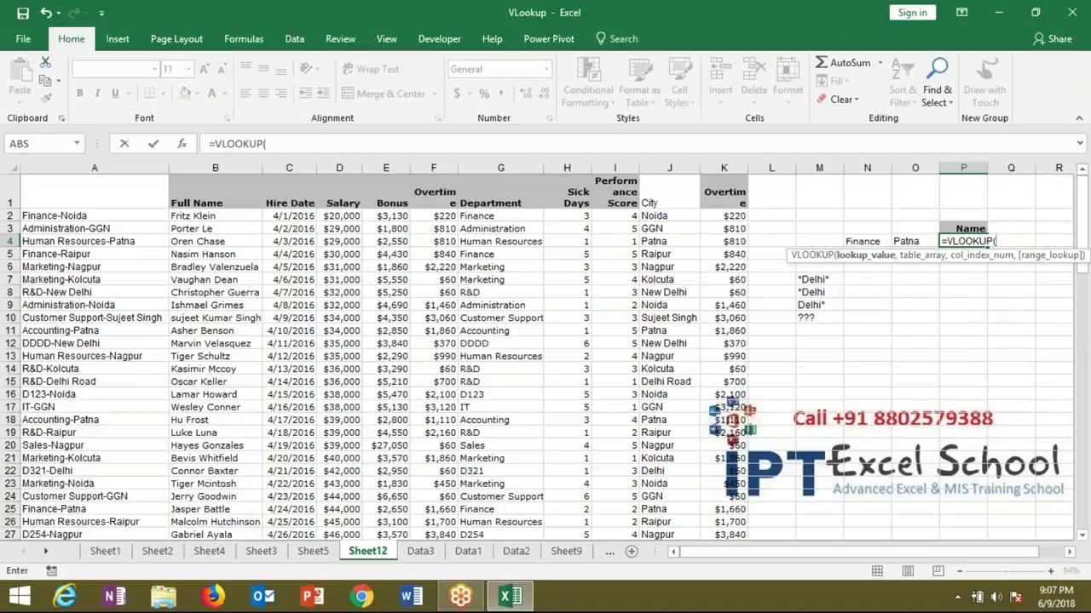
left_click(871, 244)
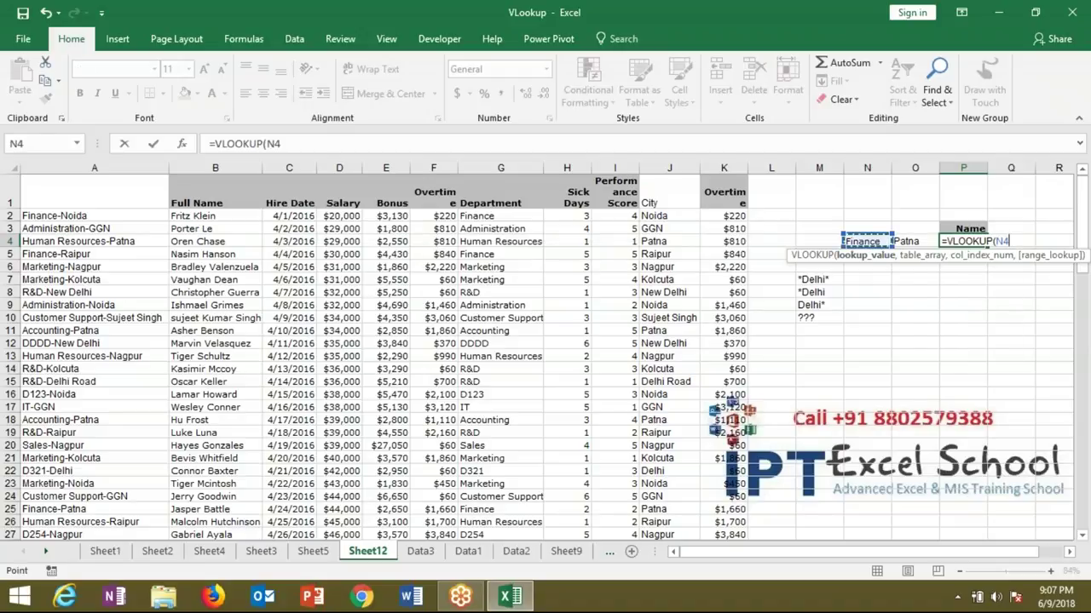
type("&\"-\"&")
left_click(914, 242)
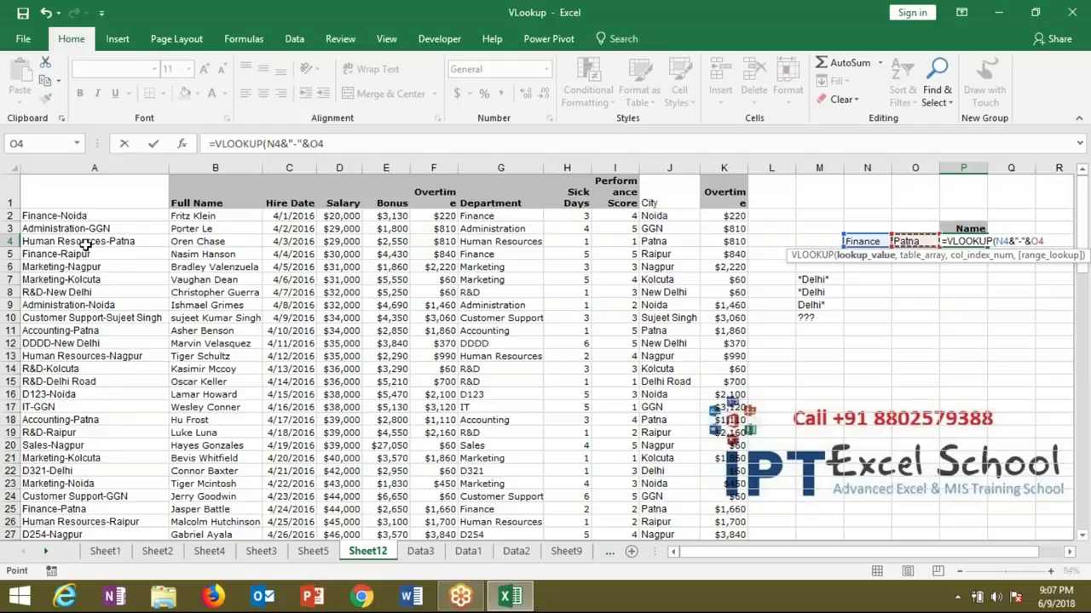
type(",")
mouse_move(94, 168)
left_mouse_down()
mouse_move(781, 221)
mouse_move(743, 221)
left_mouse_up()
type(",2,0")
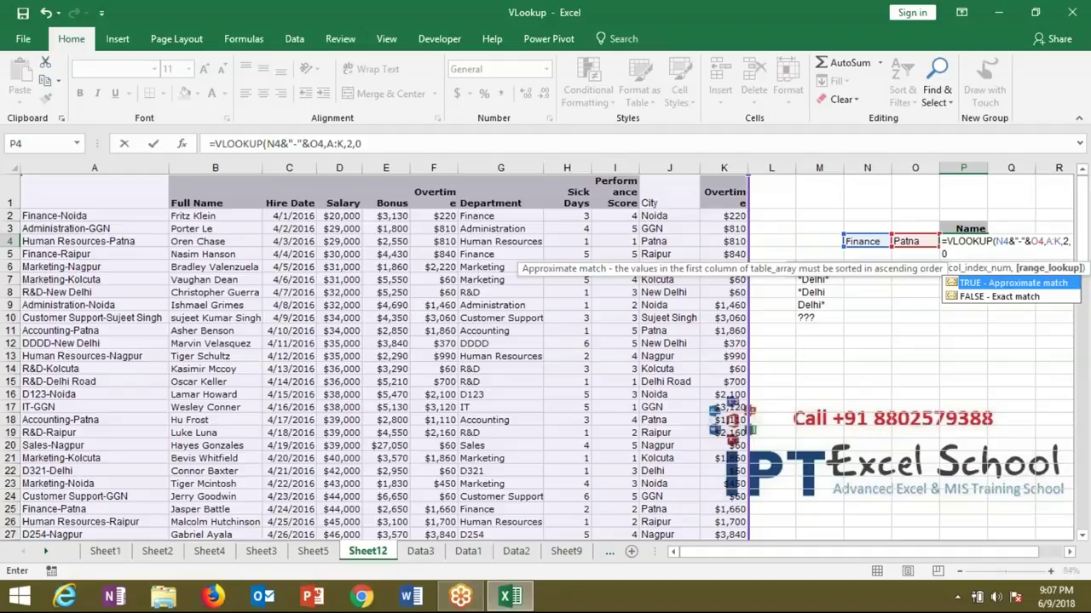
key("Return")
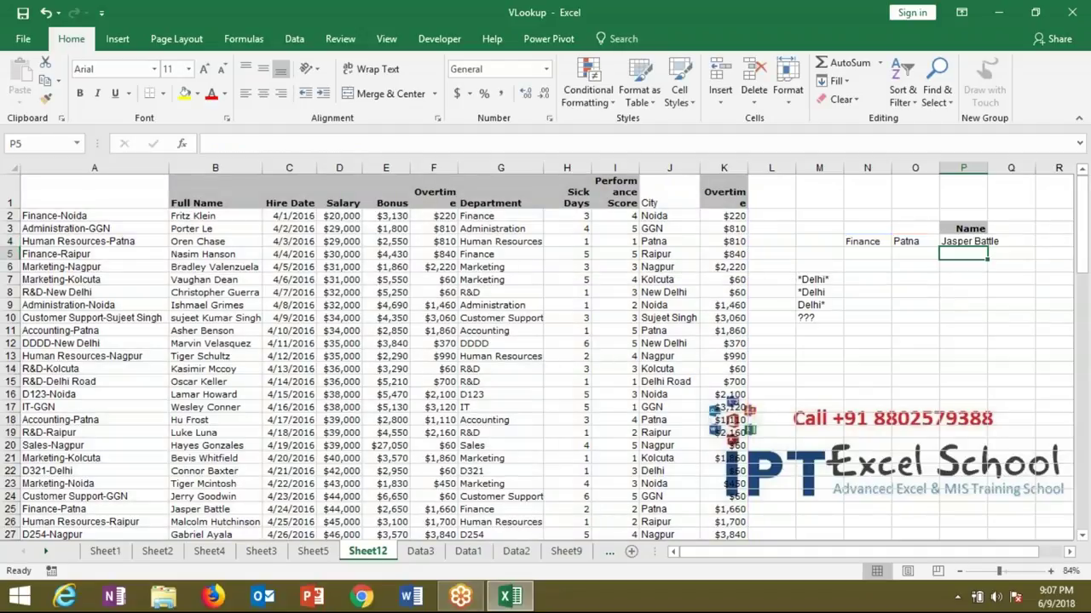
left_click(972, 242)
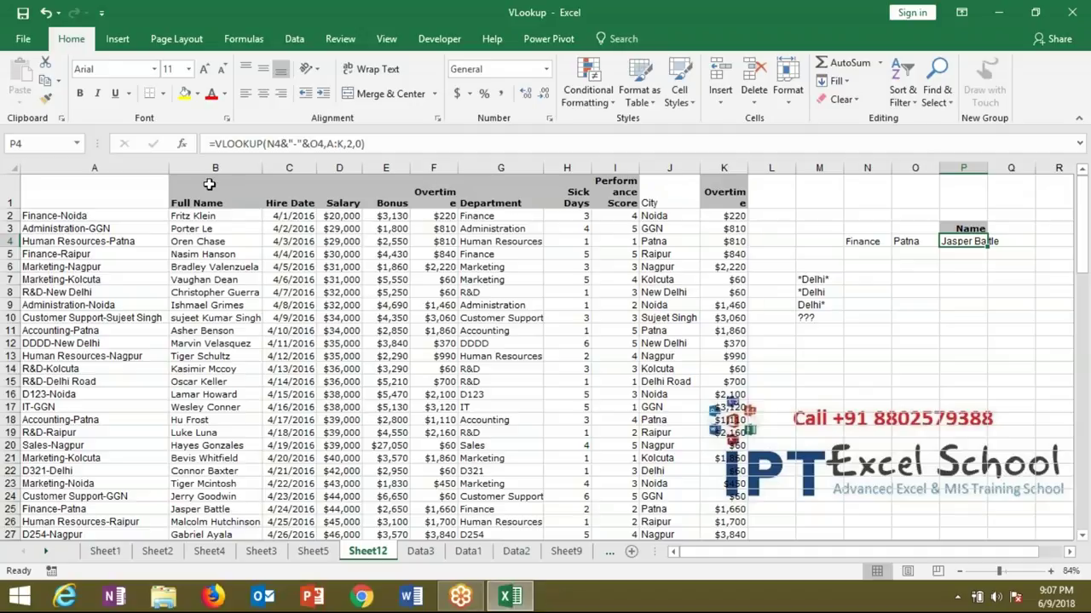
left_click(41, 167)
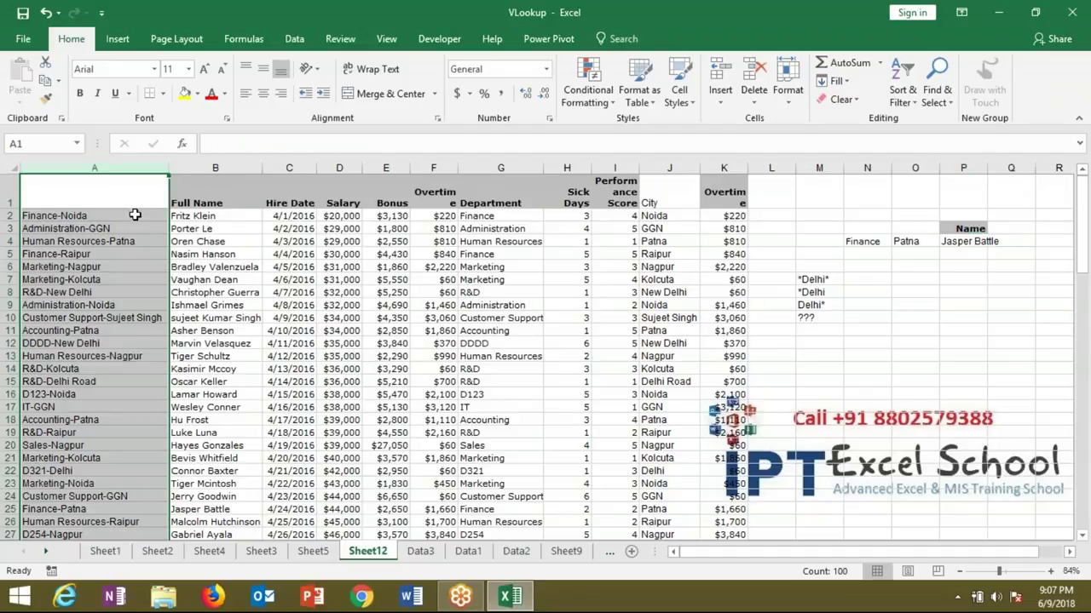
left_click(135, 215)
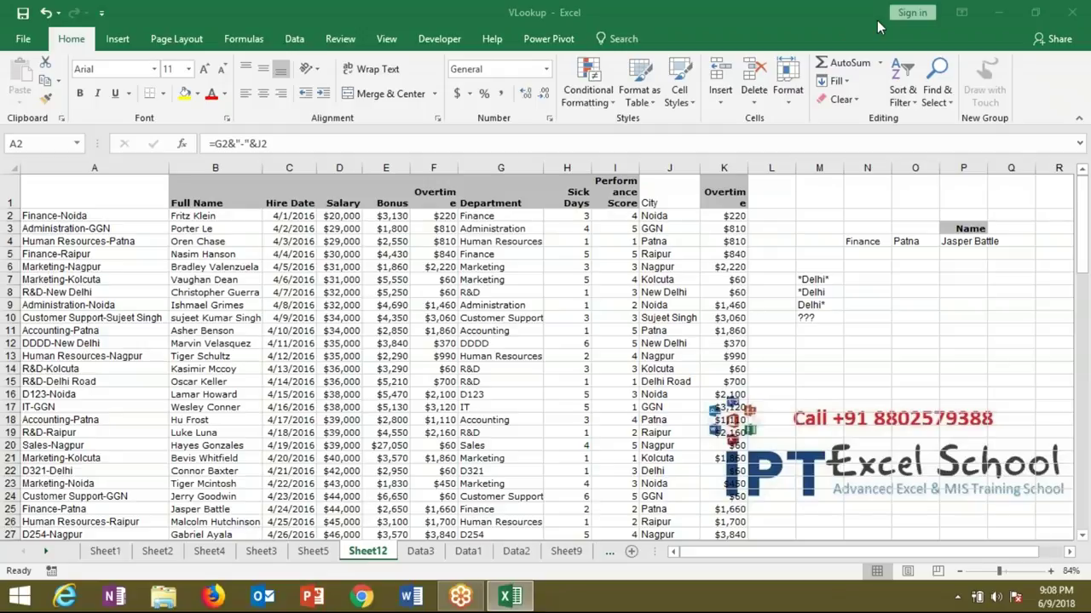
left_click(878, 28)
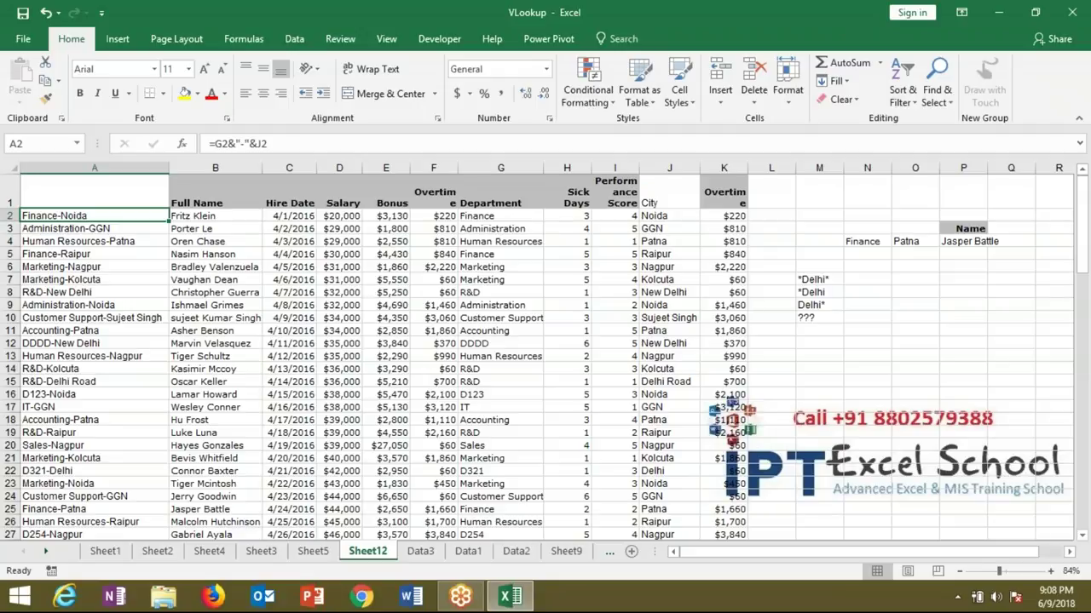
left_click(798, 314)
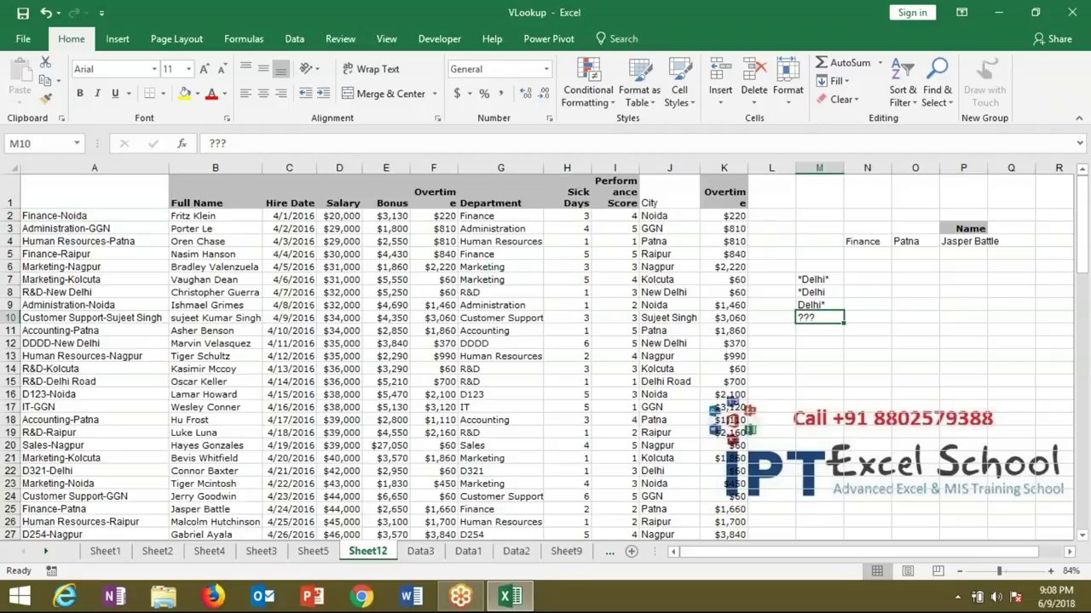
left_click(664, 225)
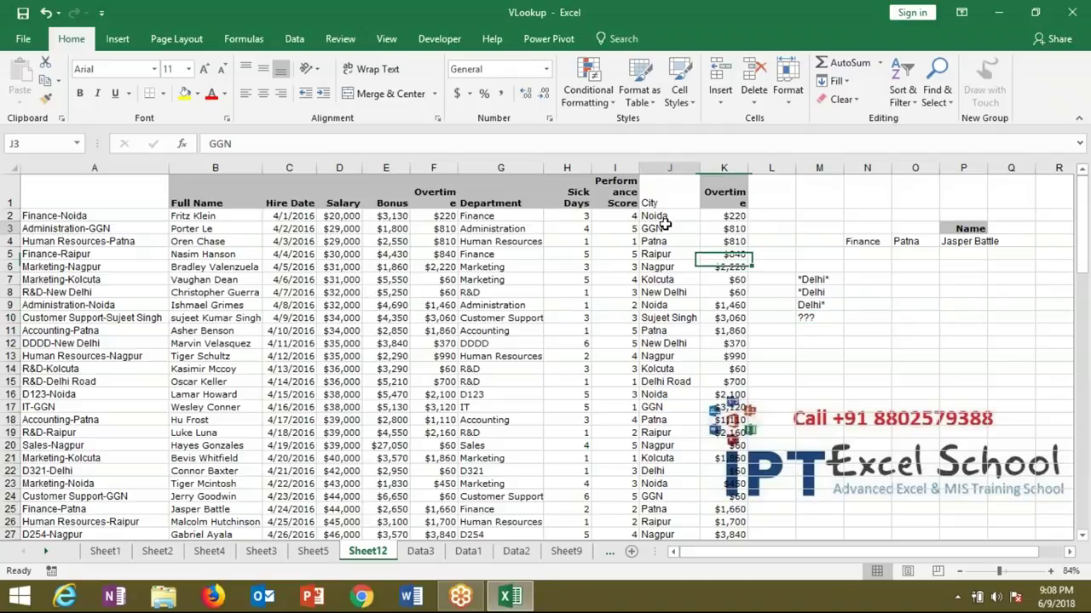
left_click(666, 295)
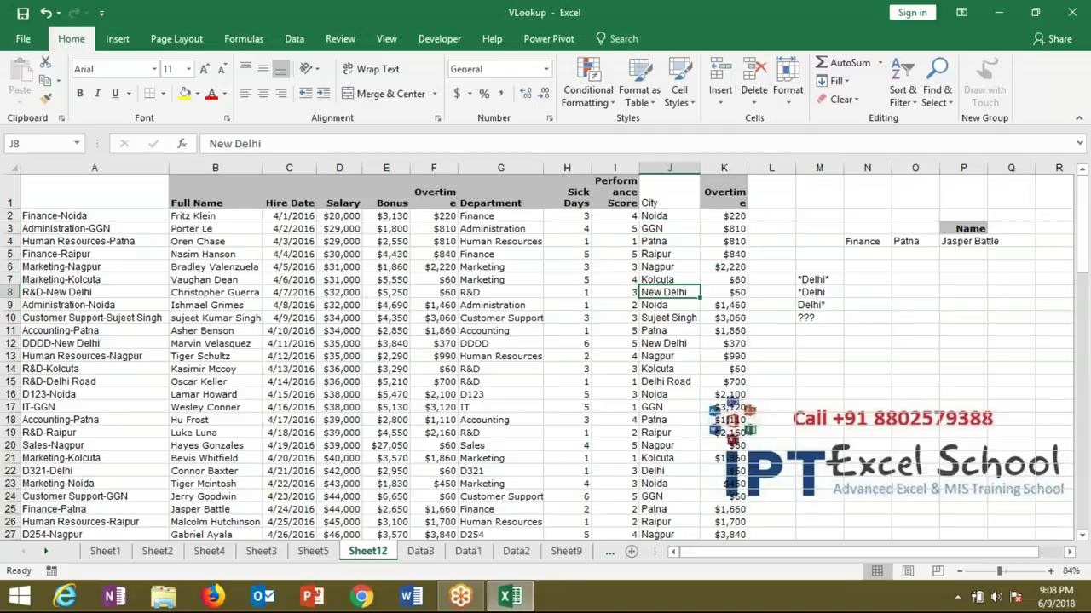
left_click(664, 367)
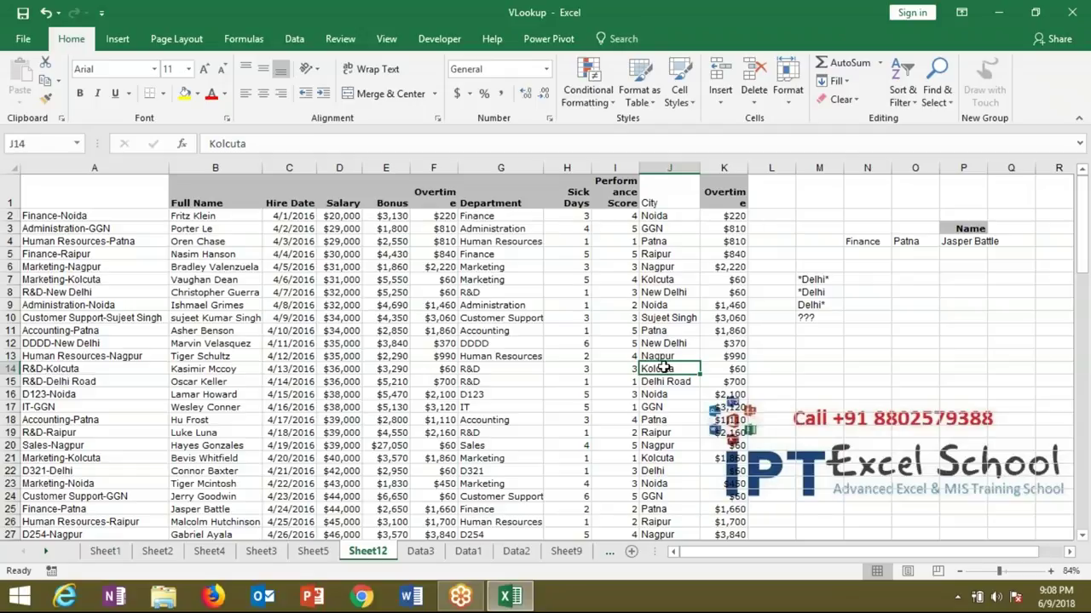
Step: Enter =VLOOKUP(M7,J:K,2,0) in N7 to look up the *Delhi* wildcard pattern
left_click(867, 278)
type("=vl")
key("Tab")
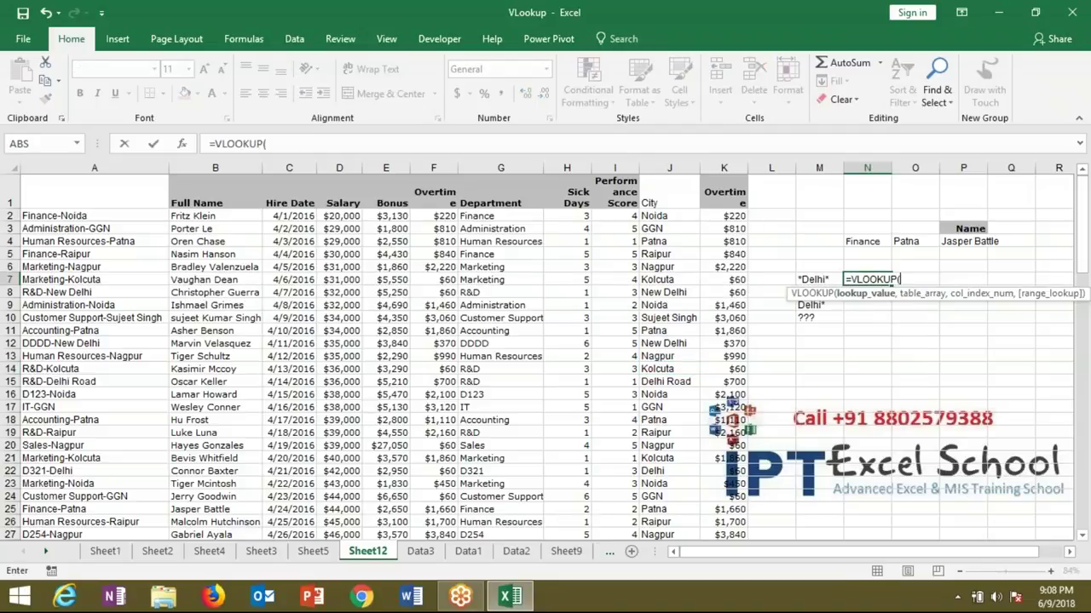
left_click(818, 280)
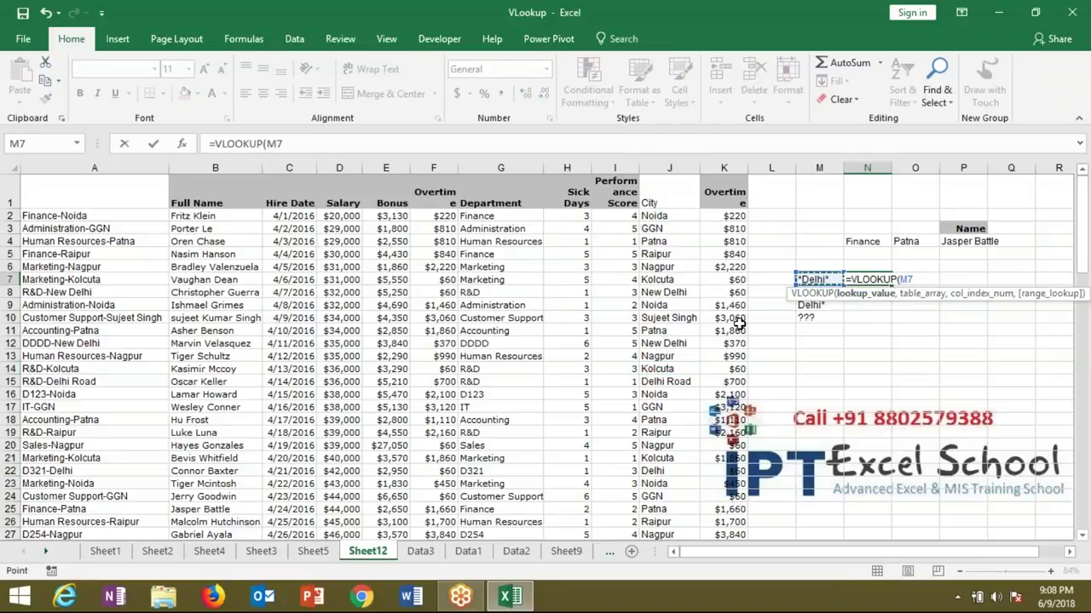
type(",")
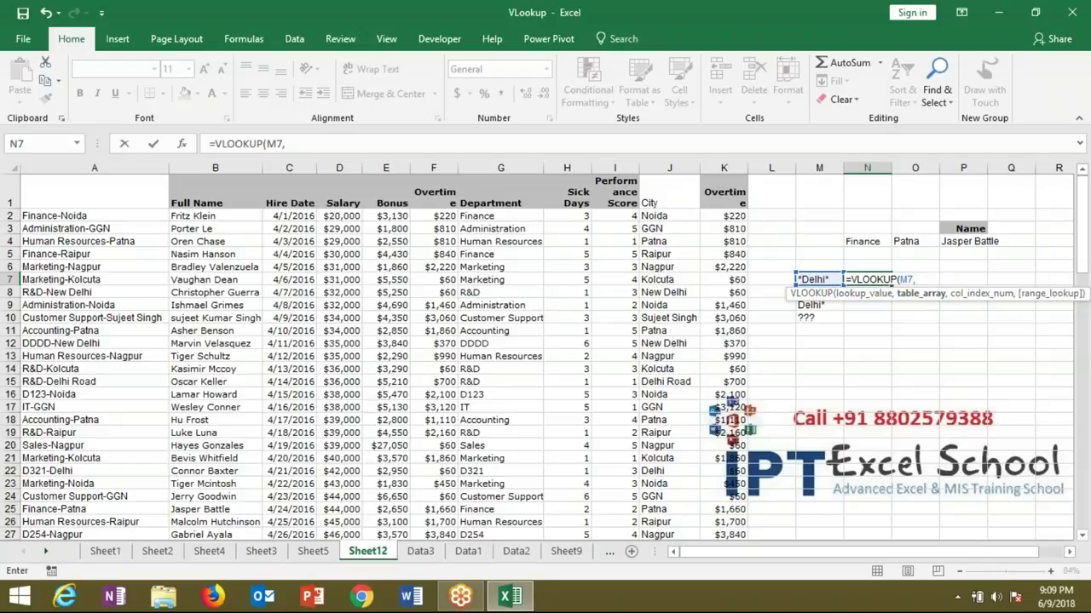
left_click_drag(685, 169, 703, 171)
type(",2,")
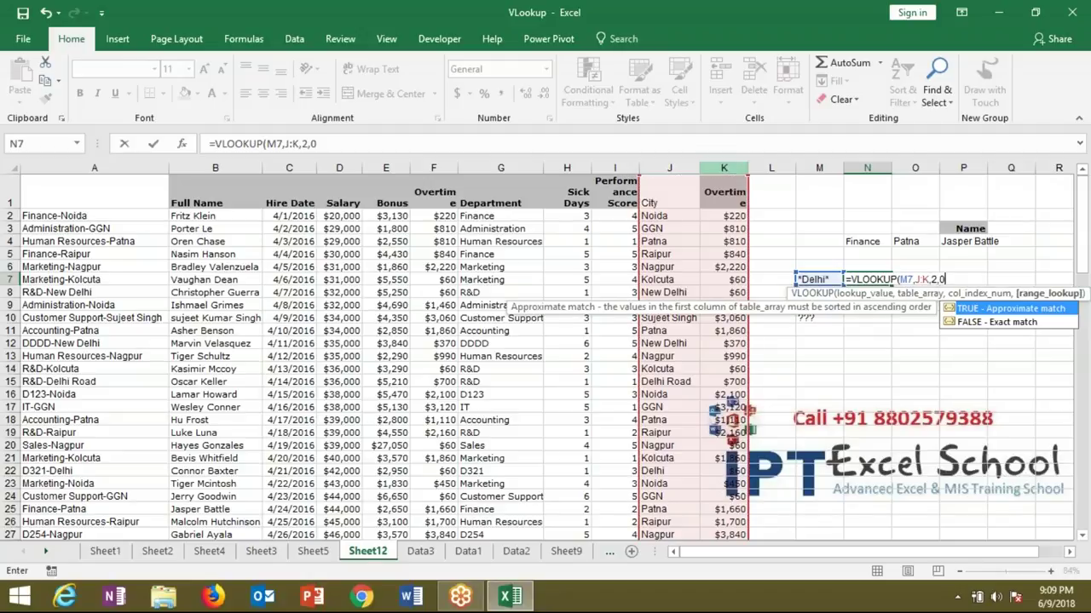
type("0")
key("Return")
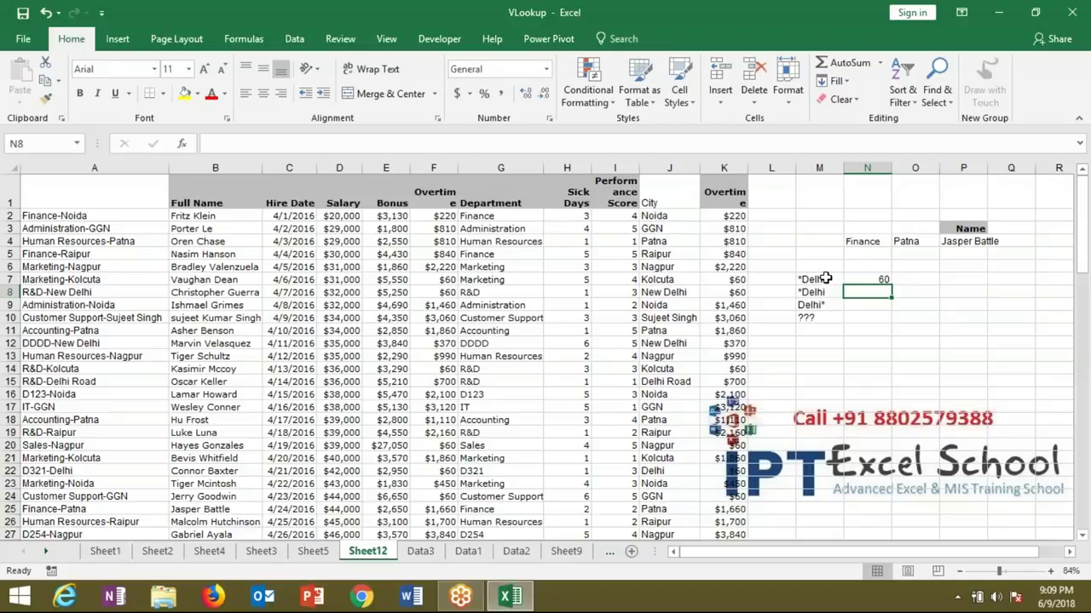
Step: Fill N7's wildcard lookup down to N10, giving 60, 60, 700 and 810
double_click(855, 278)
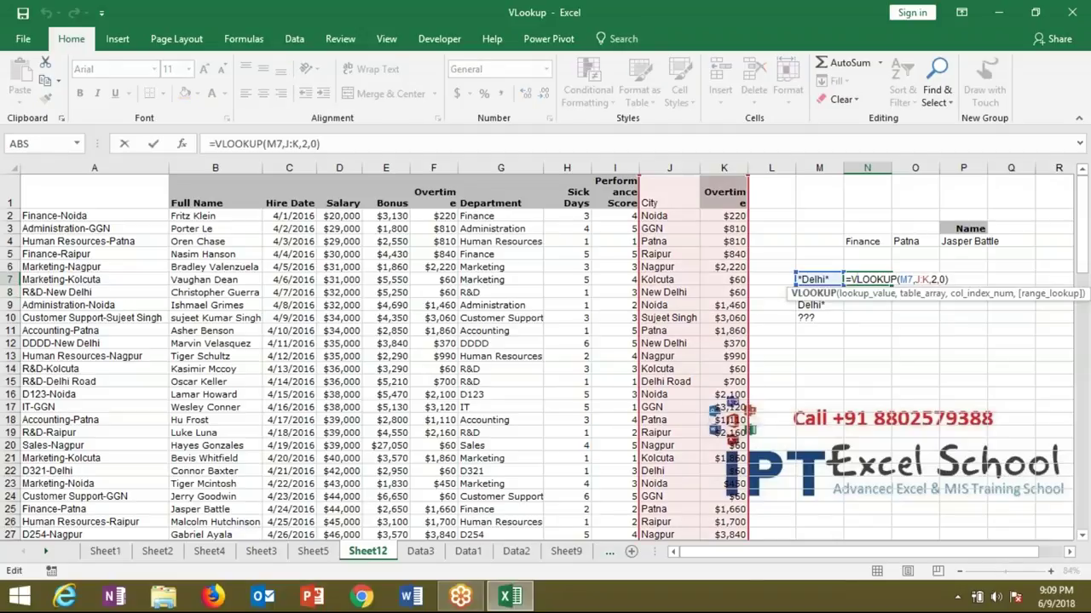
key("Return")
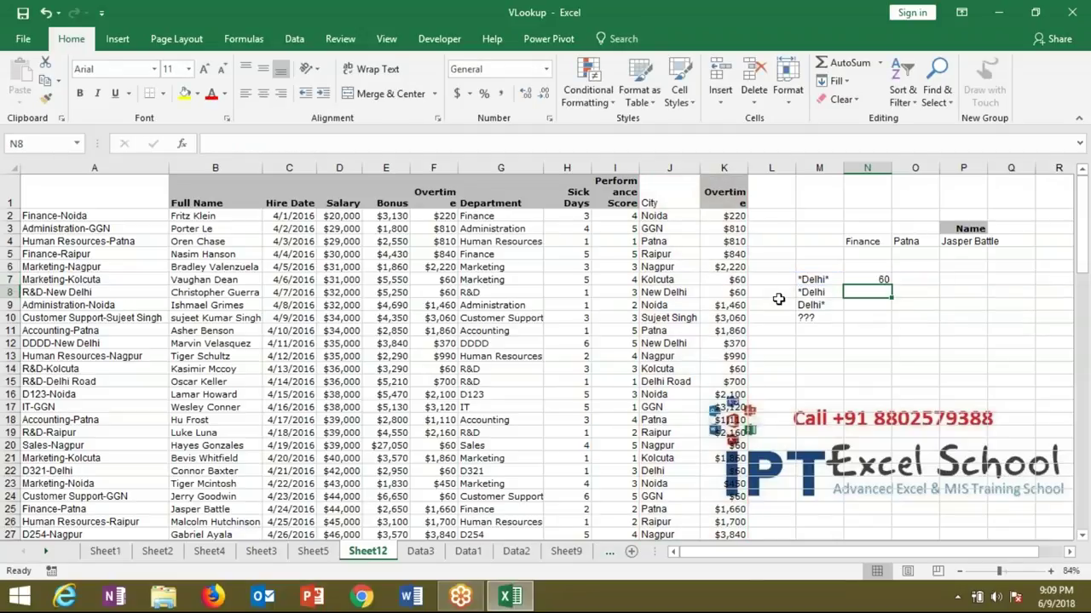
left_click(866, 280)
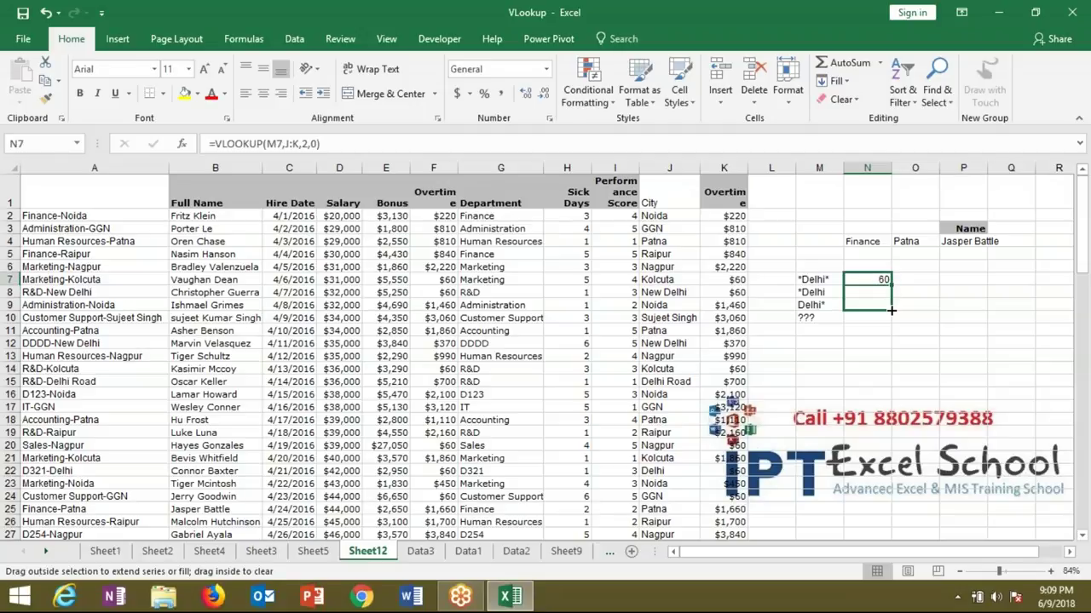
left_click_drag(890, 294, 891, 321)
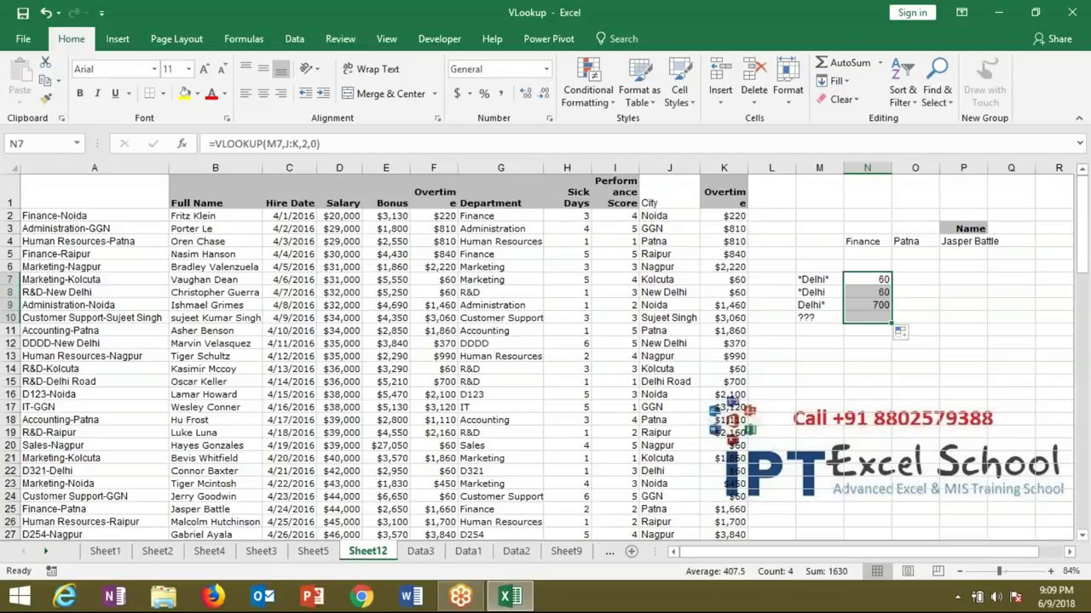
Step: Inspect the M8:M10 patterns, test and undo a ???* change in M10, then go to Data3
left_click(810, 292)
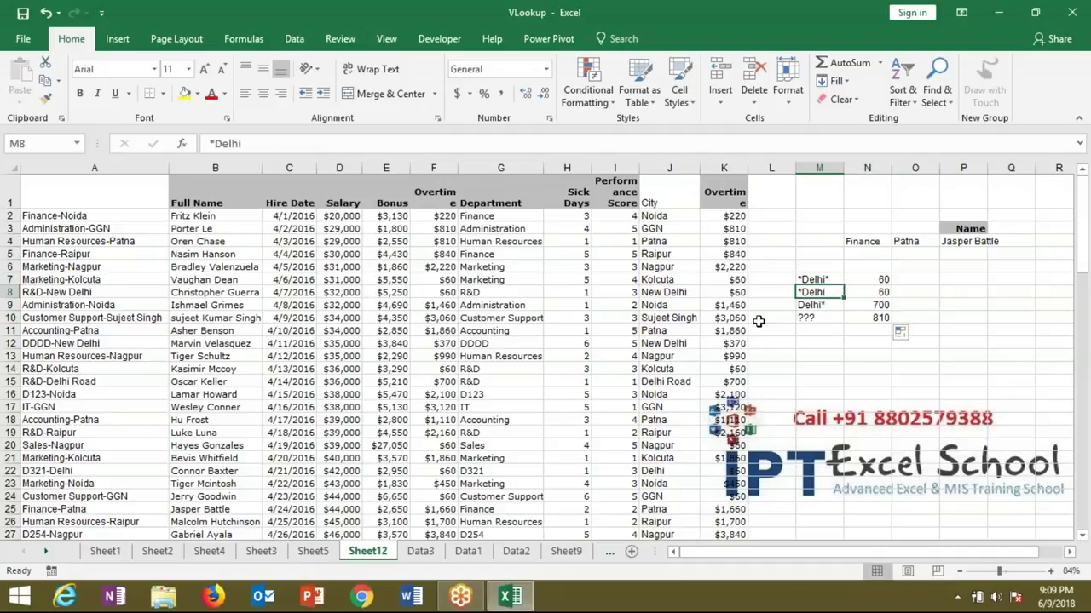
left_click(806, 306)
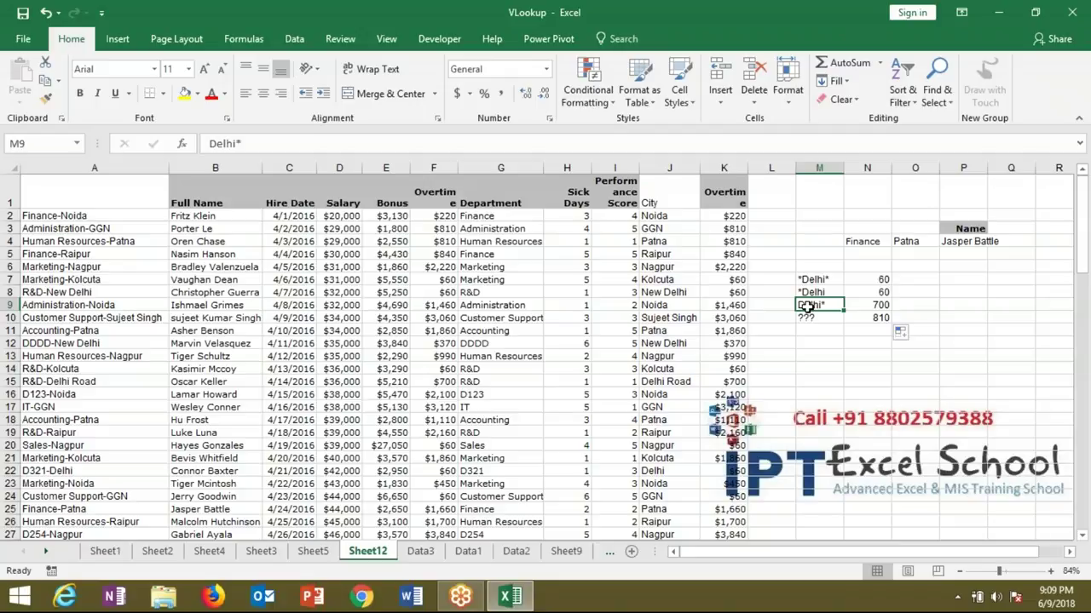
left_click(806, 318)
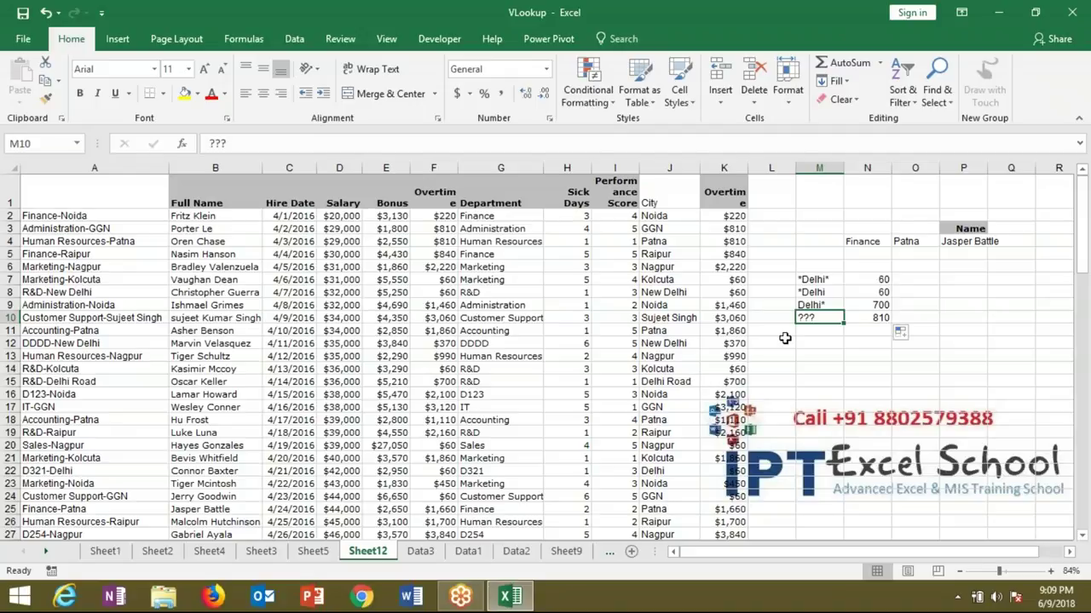
key("F2")
type("*")
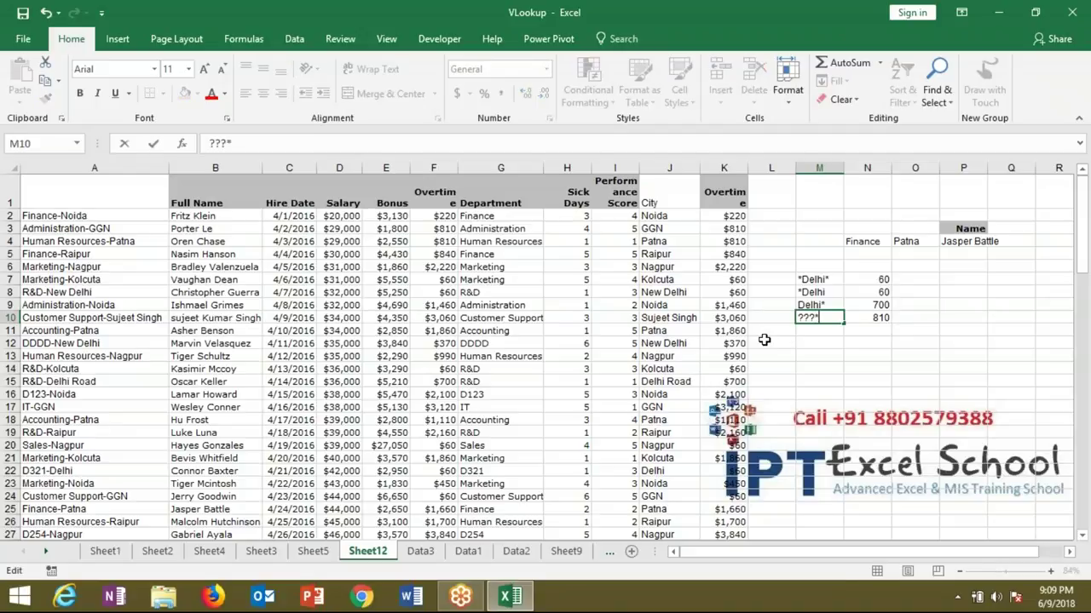
key("Return")
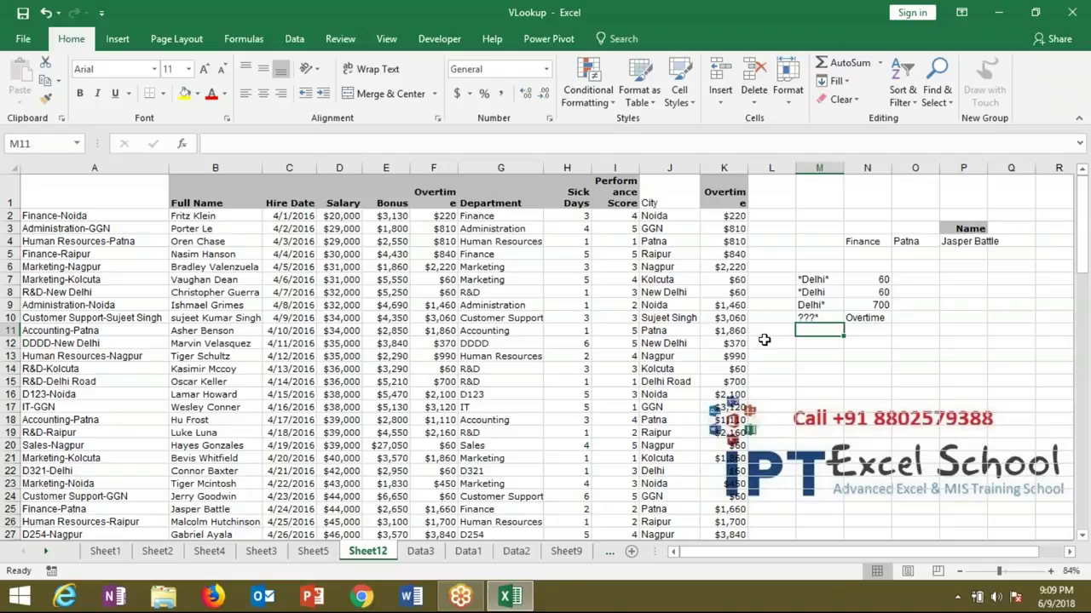
key("ctrl+z")
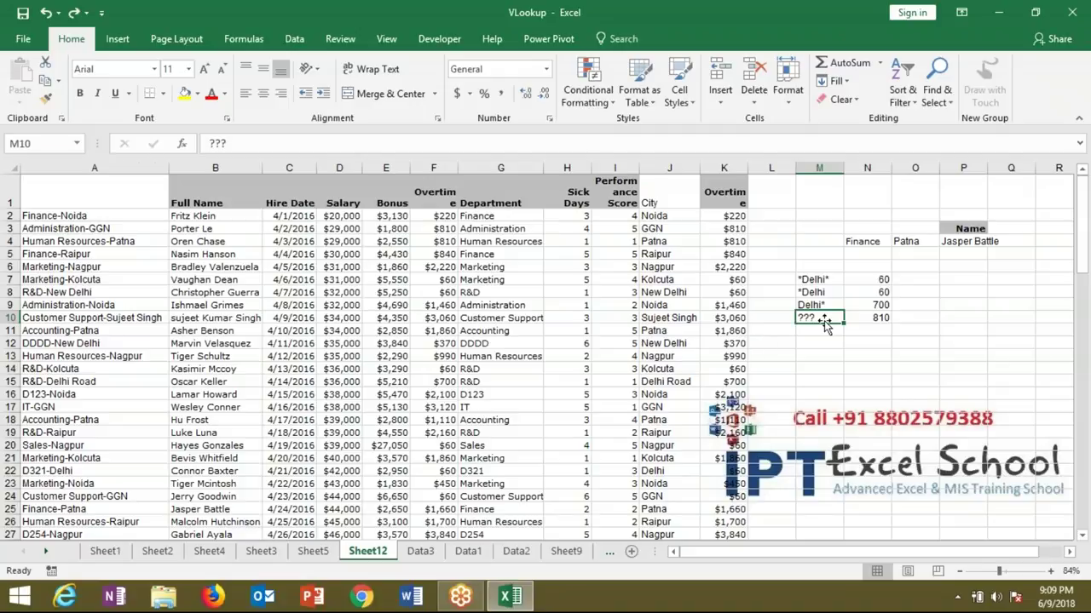
double_click(875, 278)
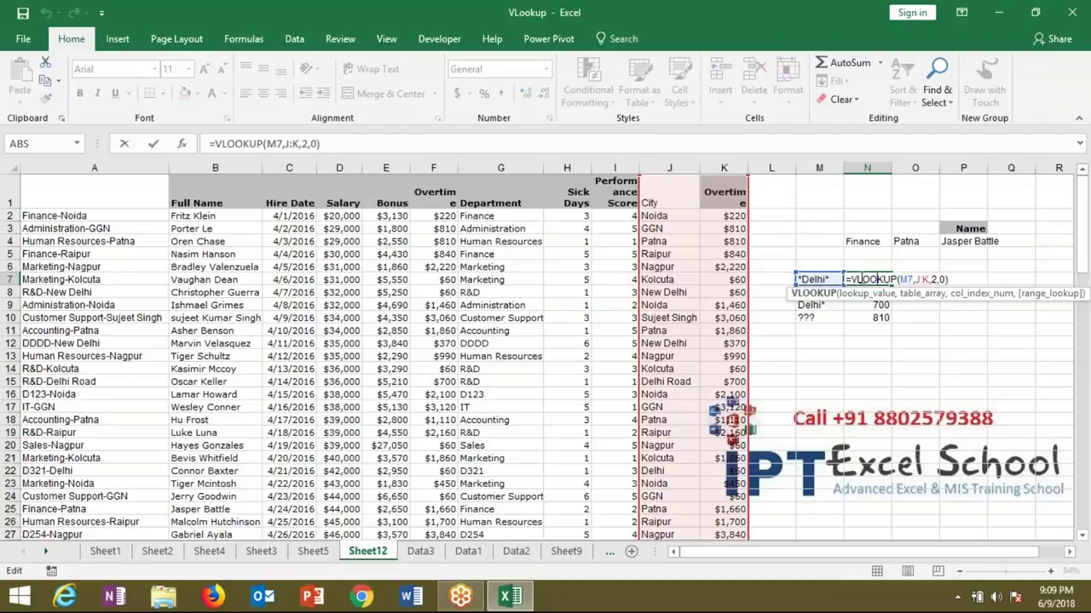
key("Escape")
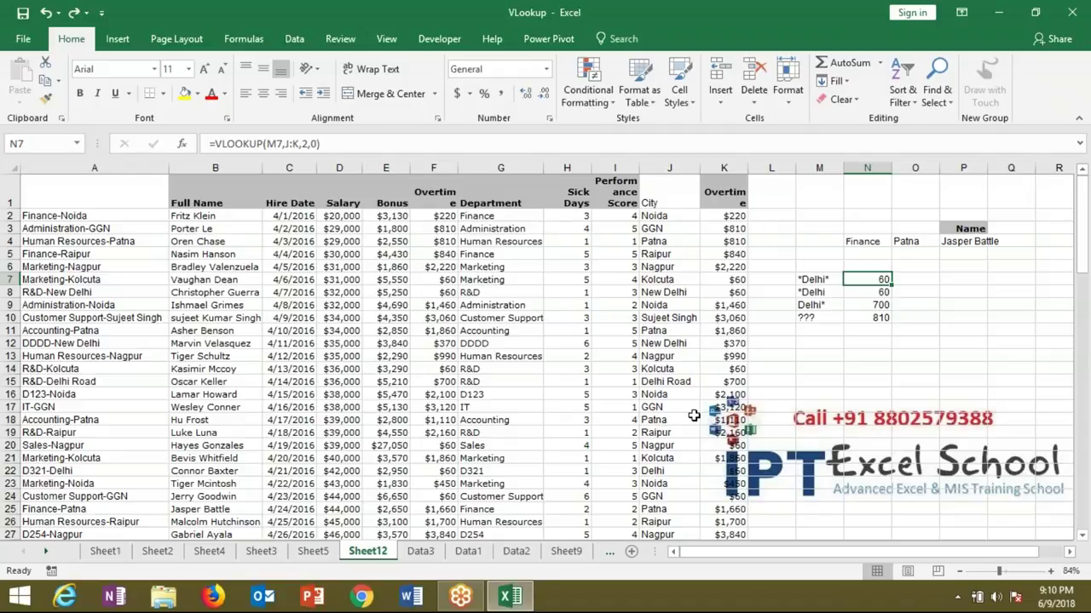
left_click(420, 552)
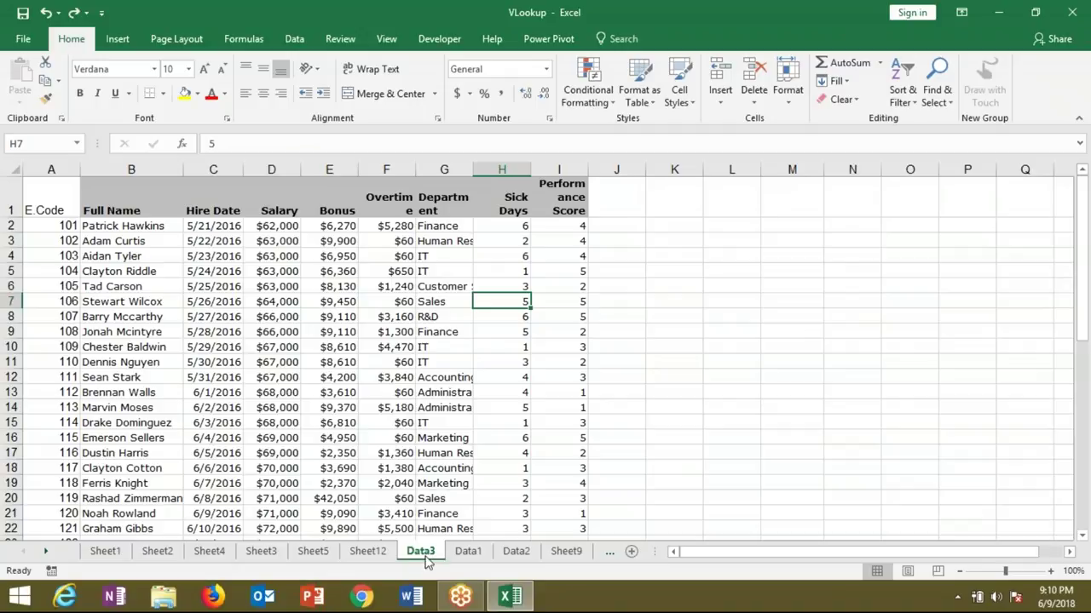
Step: Browse through the Data1 and Data2 sheets to Sheet9
left_click(471, 552)
left_click(508, 553)
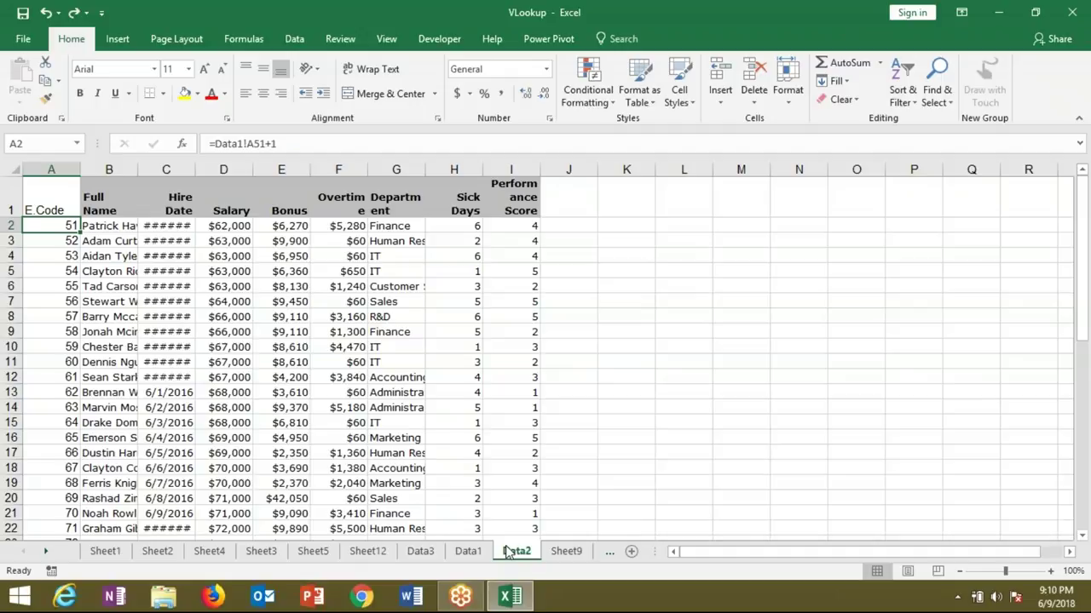
left_click(560, 552)
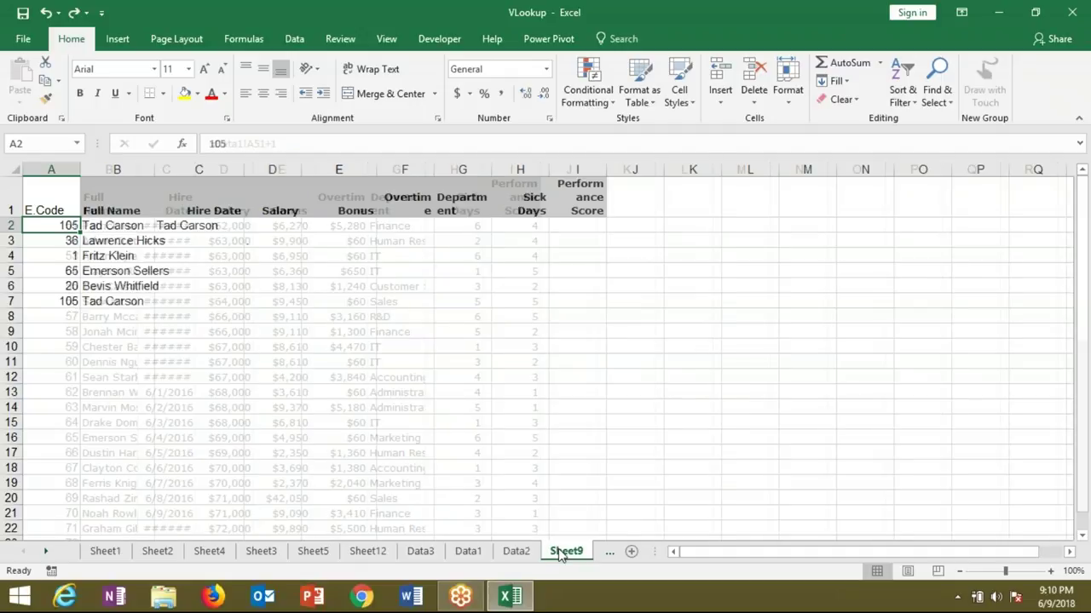
Step: Clear the Full Name formulas in B2:B7 and the Hire Date formula in C2
left_click(100, 229)
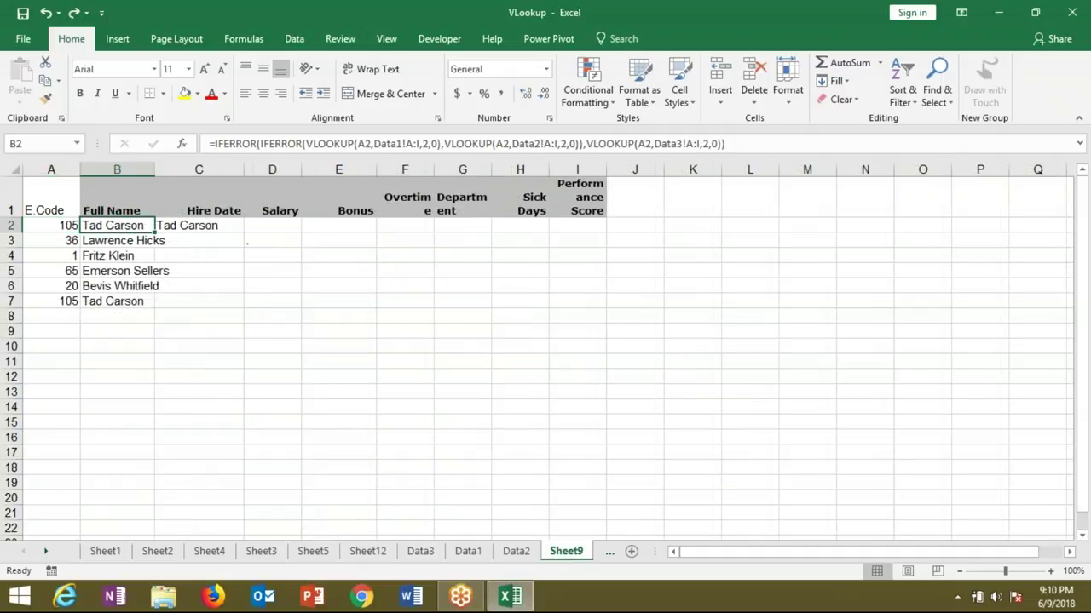
double_click(156, 231)
key("Delete")
left_click(198, 225)
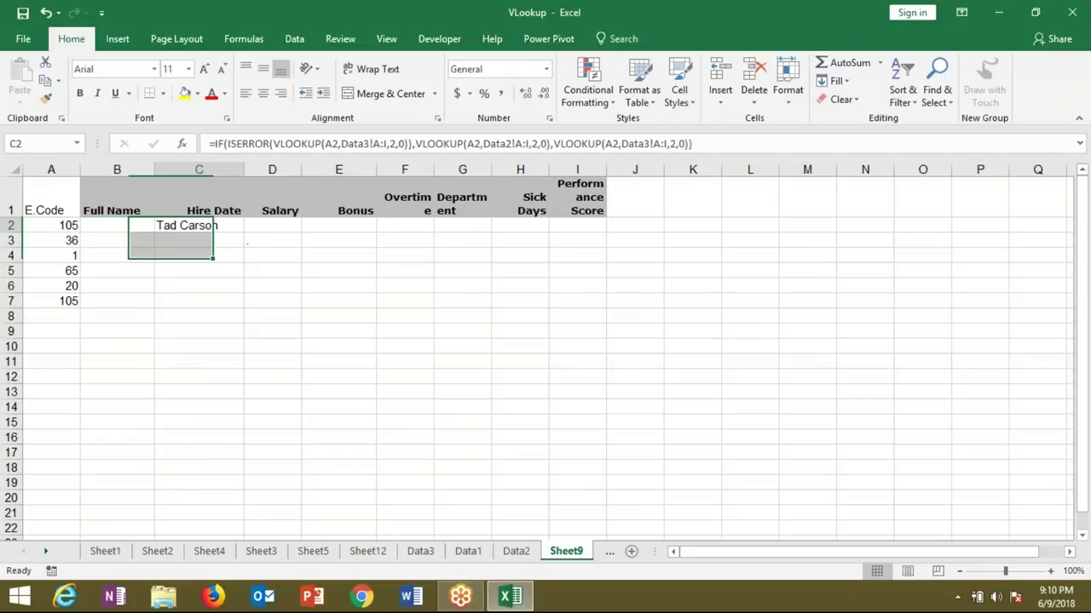
key("Delete")
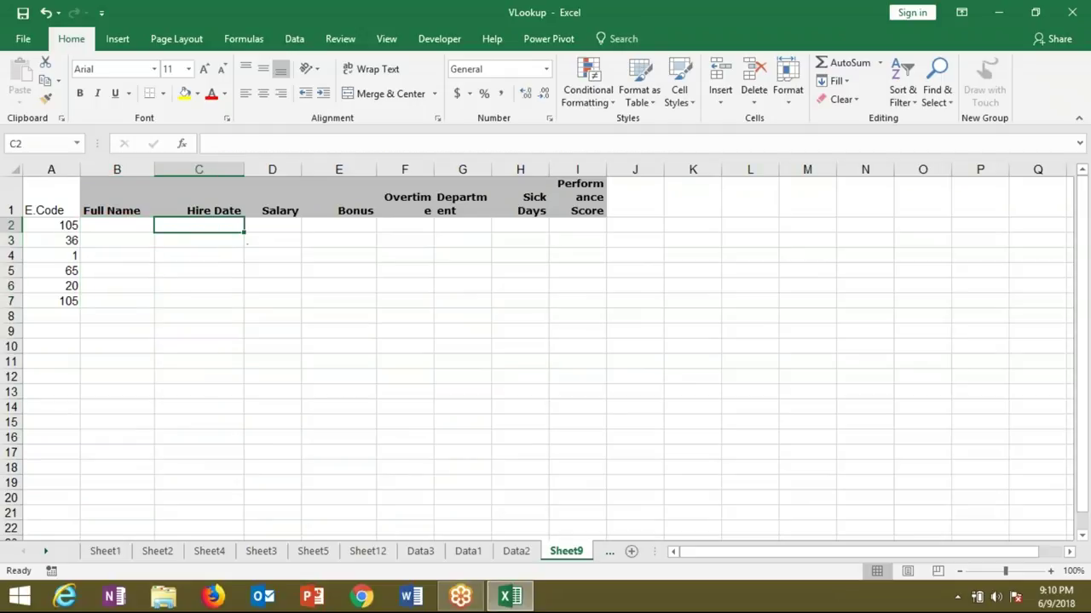
Step: In B2 start =IFERROR(VLOOKUP(A2,Data1!A:I,2,0), looking up A2's code in Data1
left_click(117, 225)
type("=")
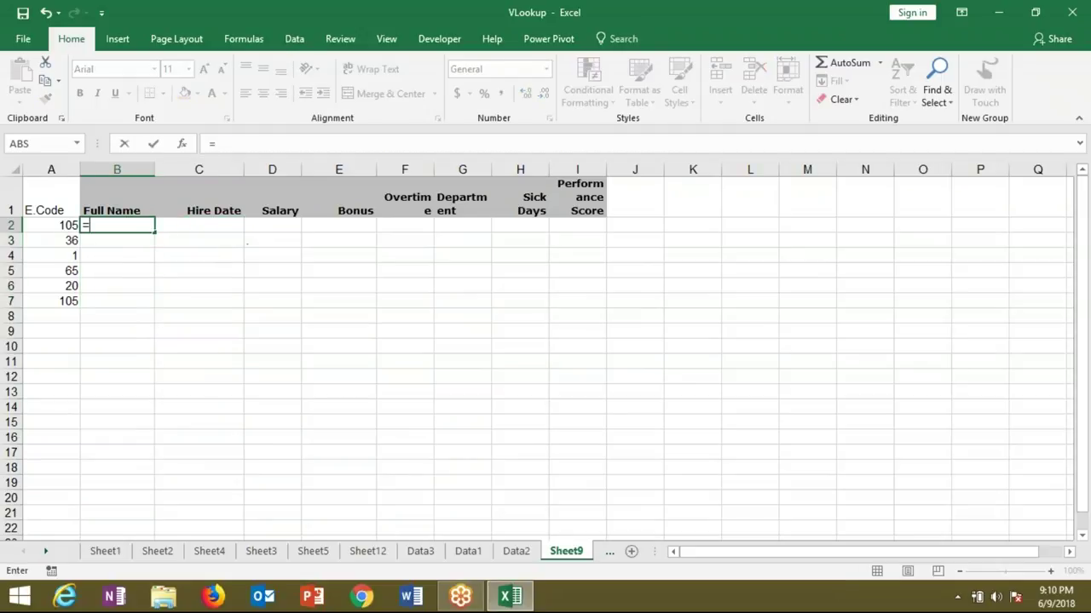
type("if")
key("Down")
key("Tab")
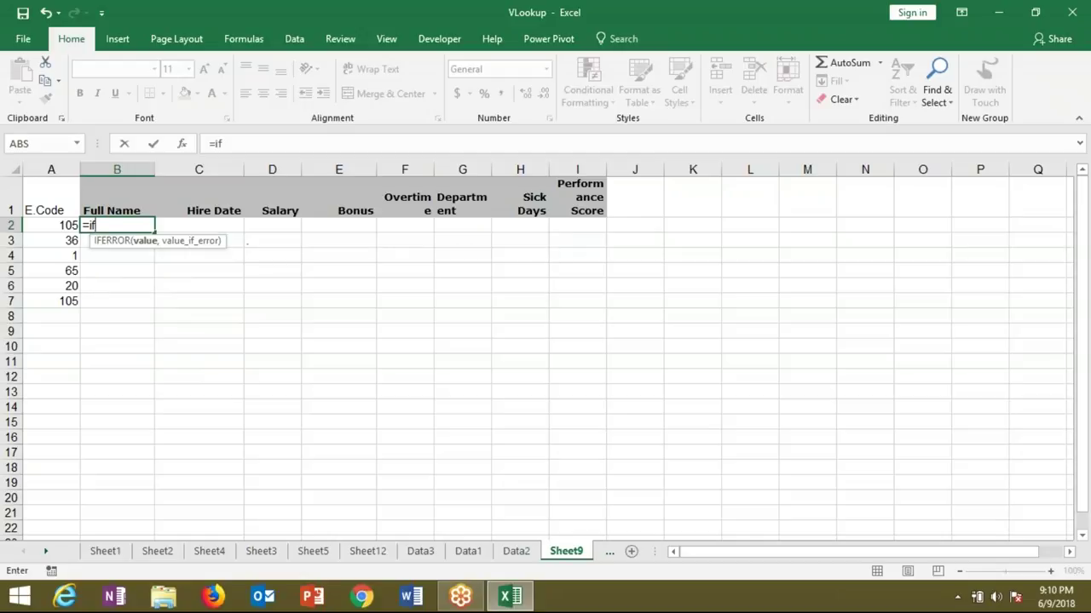
type("IFERROR(vl")
key("Tab")
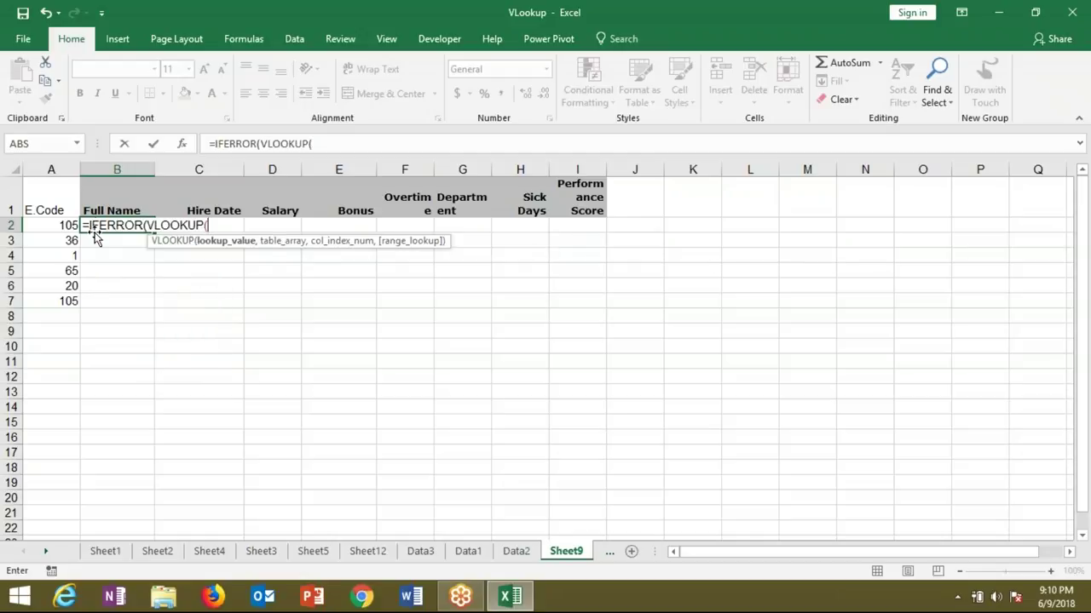
left_click(40, 223)
type(",")
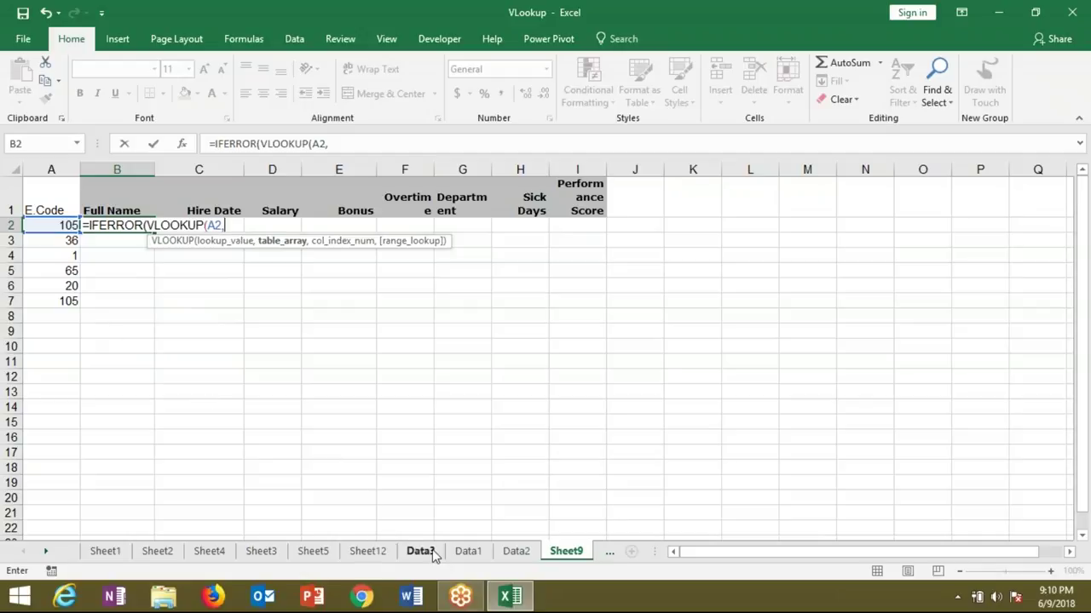
left_click(468, 552)
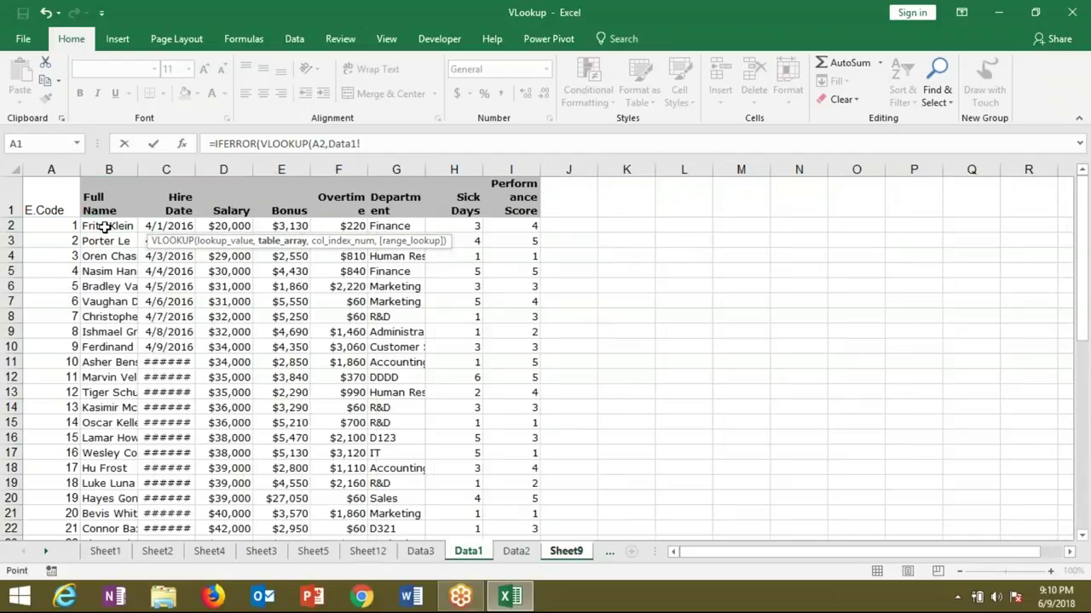
left_click_drag(51, 170, 511, 170)
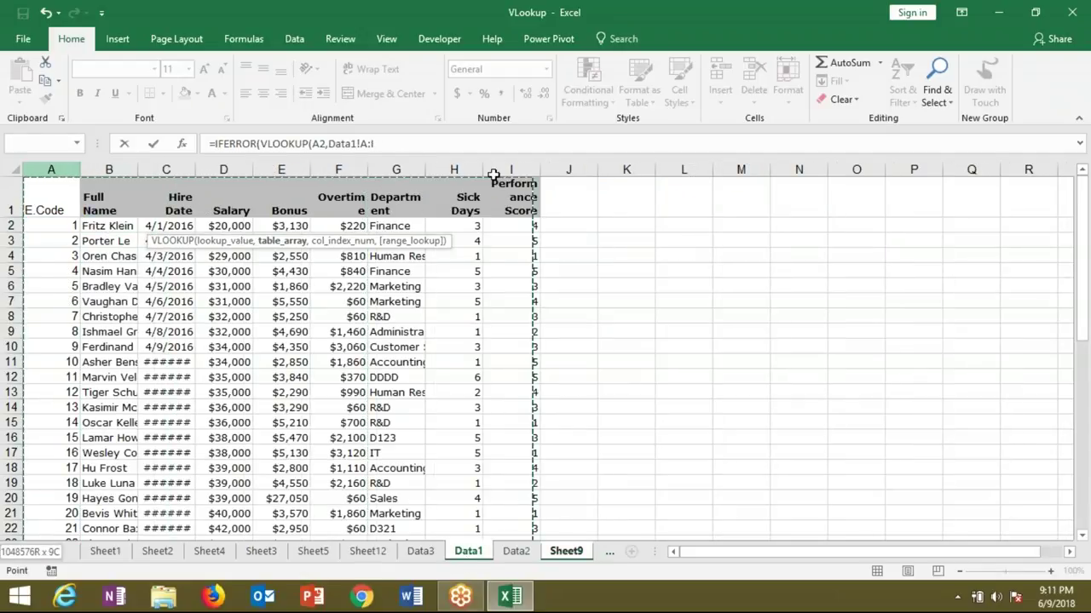
type(",")
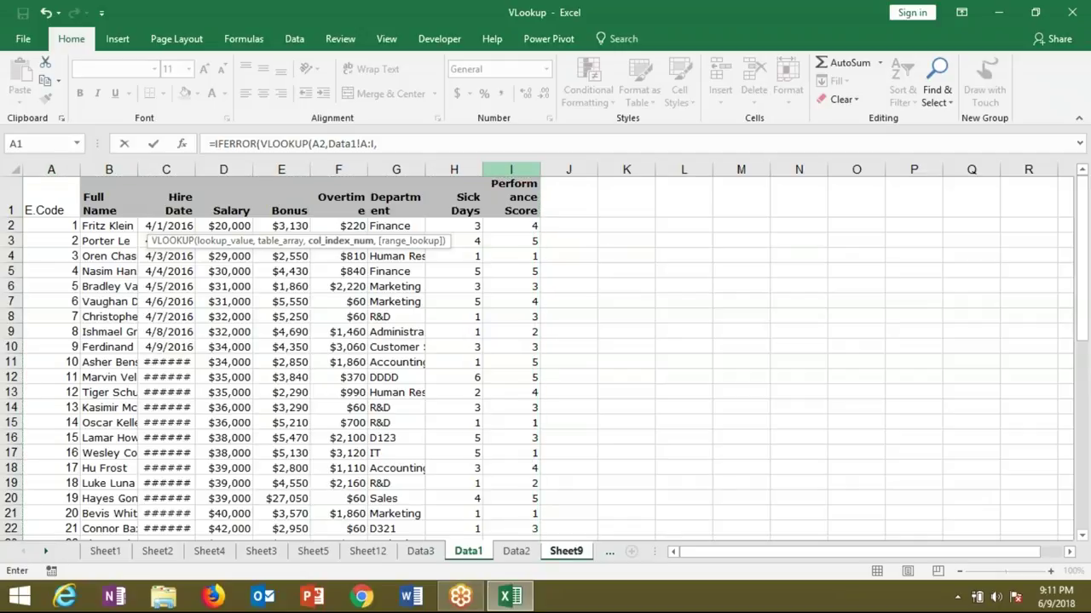
type("2,0")
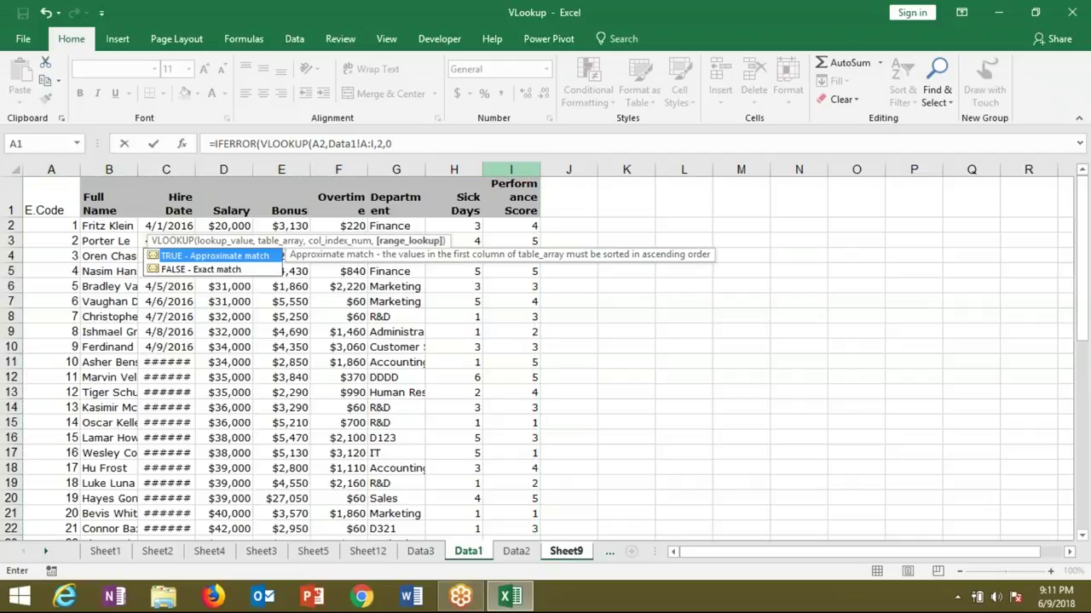
type(")")
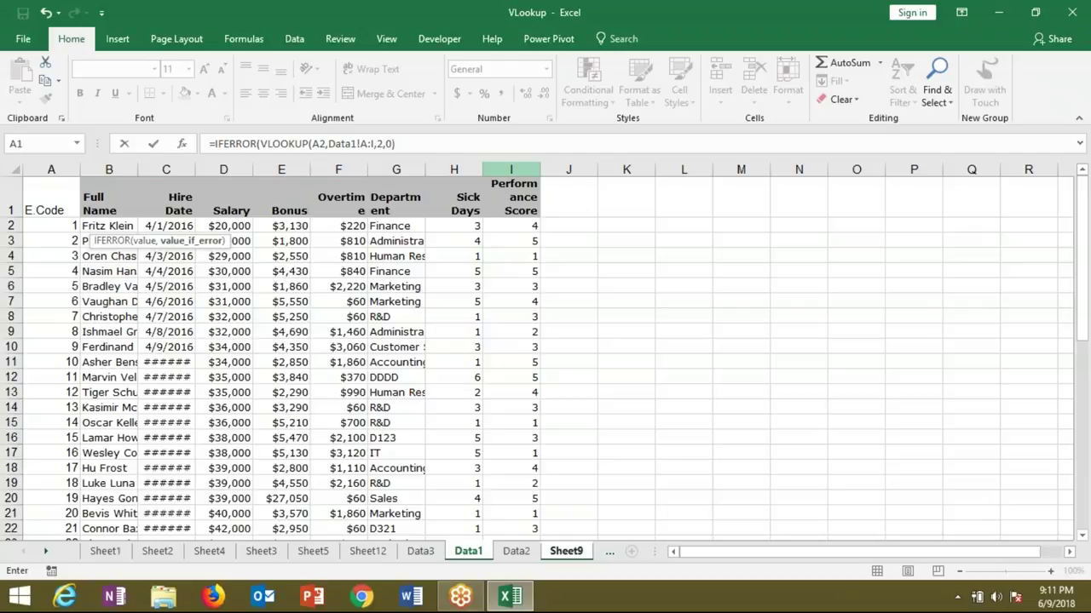
type("vl")
Step: Add the fallback VLOOKUP(A2,Data2!A:I,2,0), enter the formula and accept Excel's correction
key("Tab")
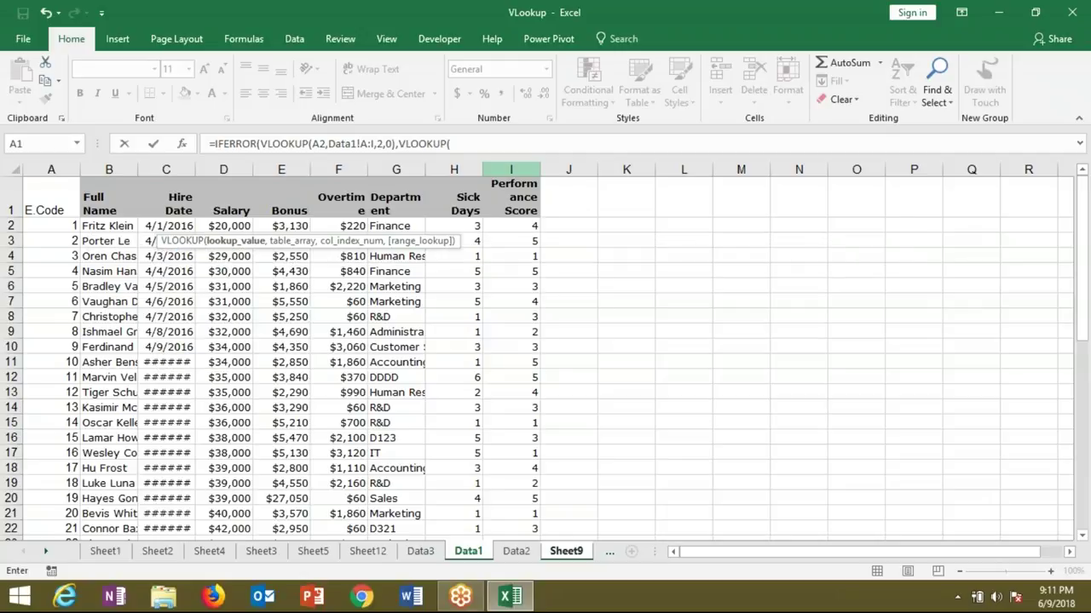
left_click(516, 551)
key("BackSpace")
key("BackSpace")
key("BackSpace")
key("BackSpace")
key("BackSpace")
key("BackSpace")
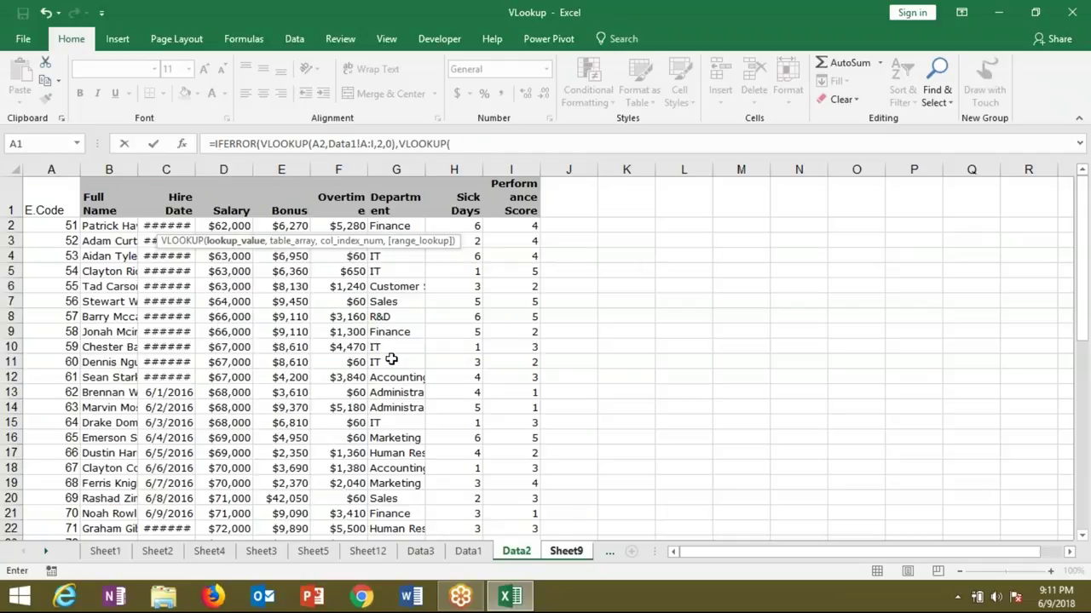
type("A2,")
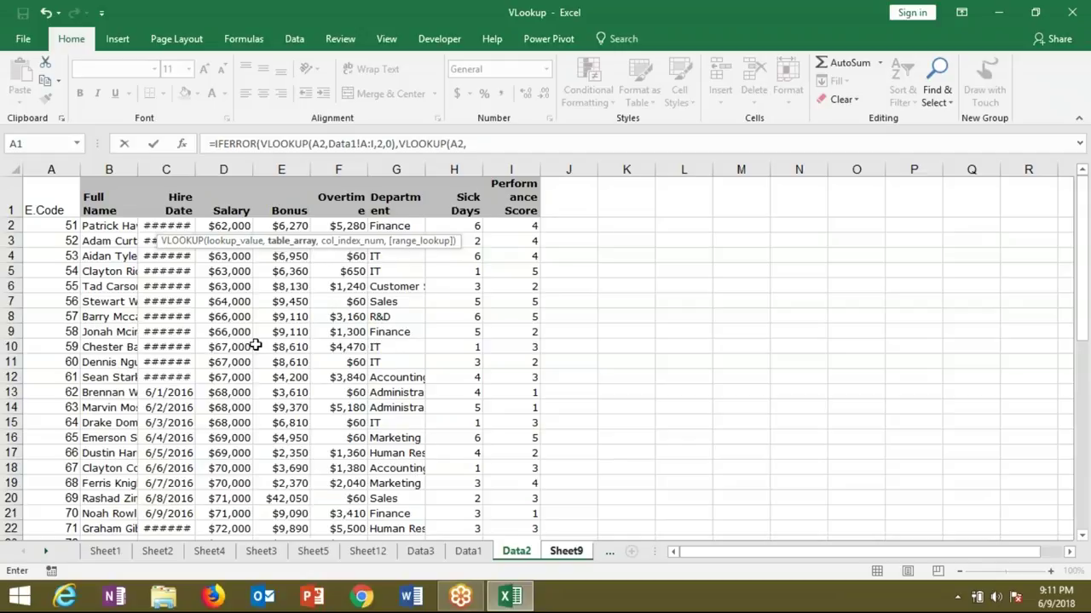
left_click_drag(49, 171, 509, 198)
type(",2,0")
key("Return")
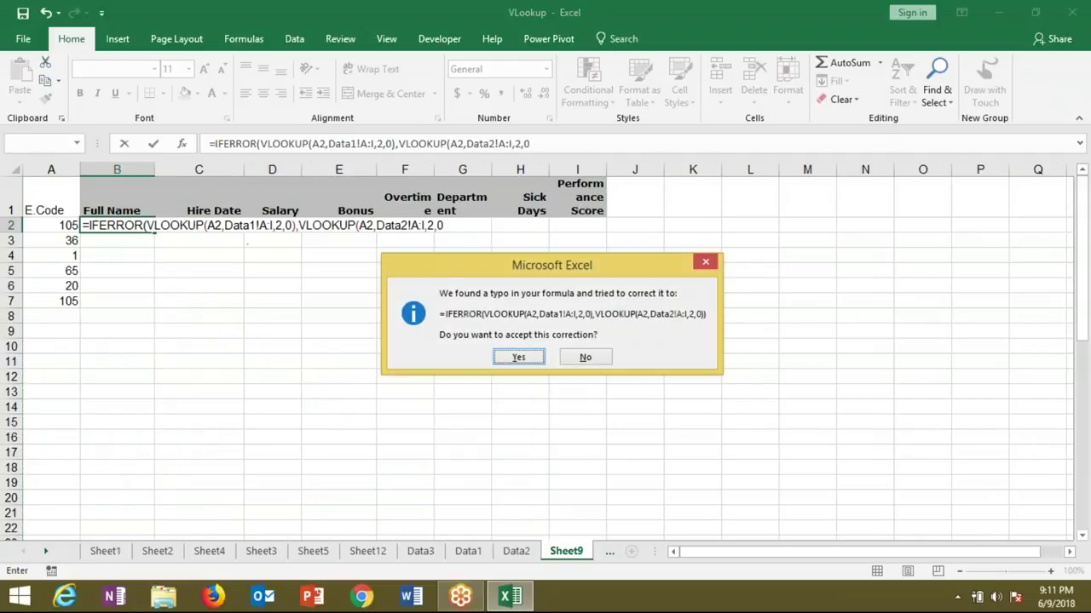
key("Return")
left_click(85, 225)
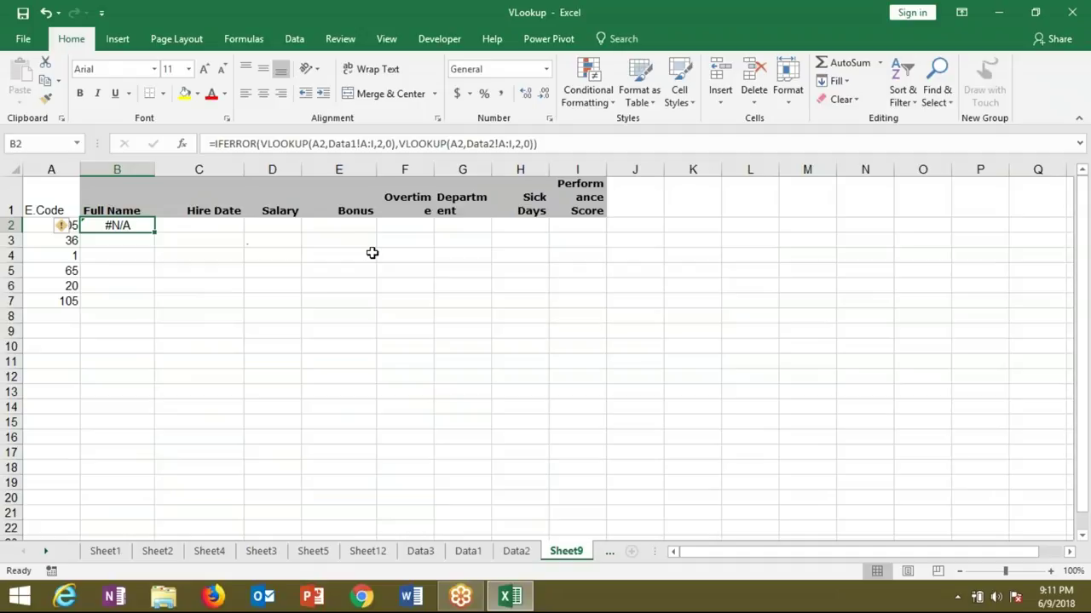
left_click(372, 253)
left_click(62, 226)
Step: Test B2's lookup with code 1 in A2, review its Data1 and Data2 parts, then restore 105
type("1")
key("Return")
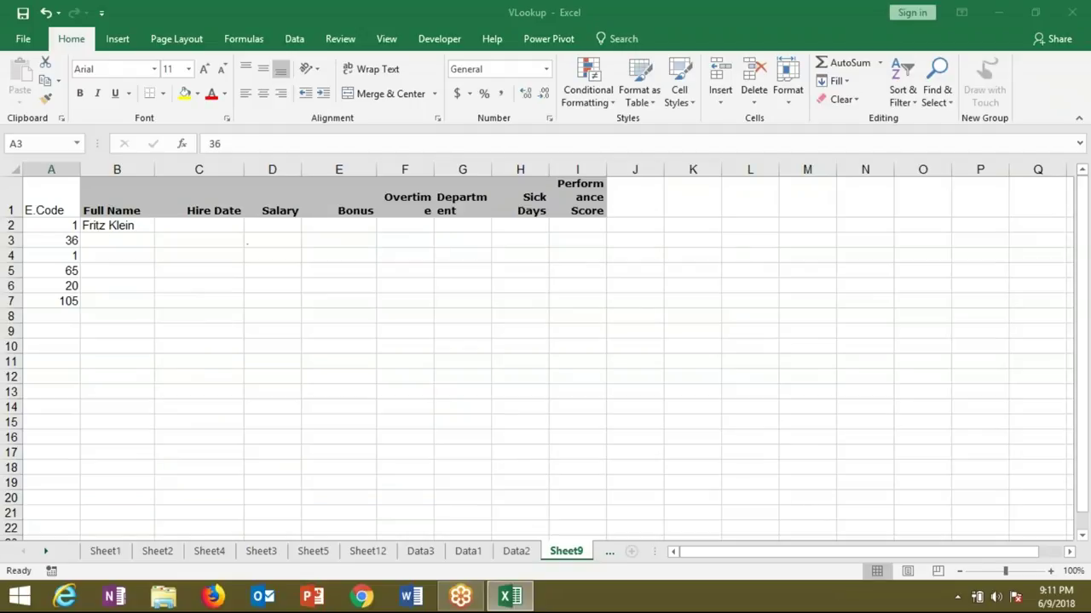
left_click(51, 240)
left_click(117, 226)
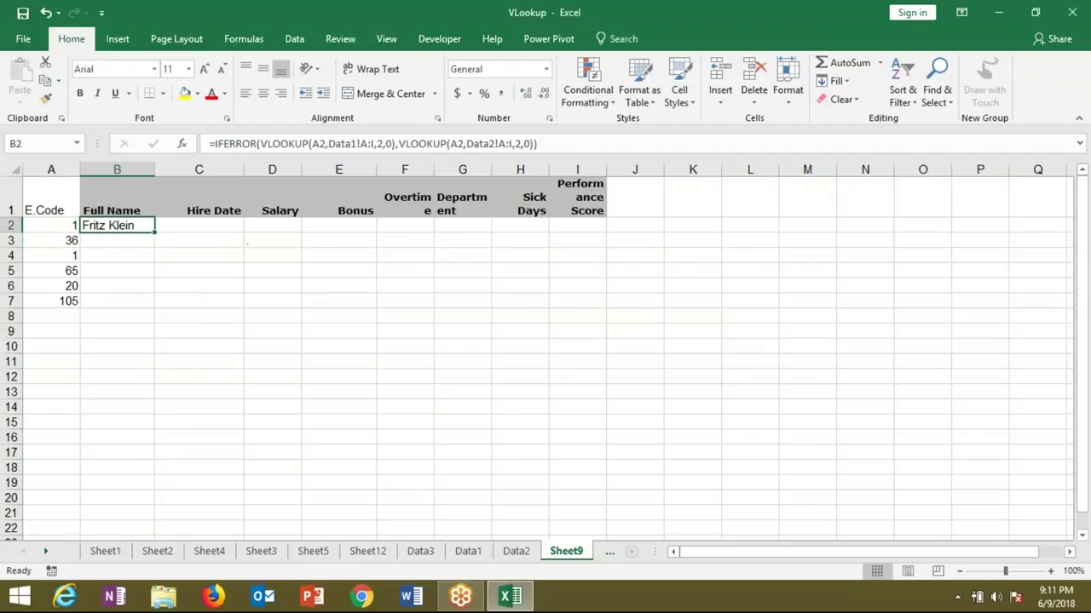
double_click(149, 226)
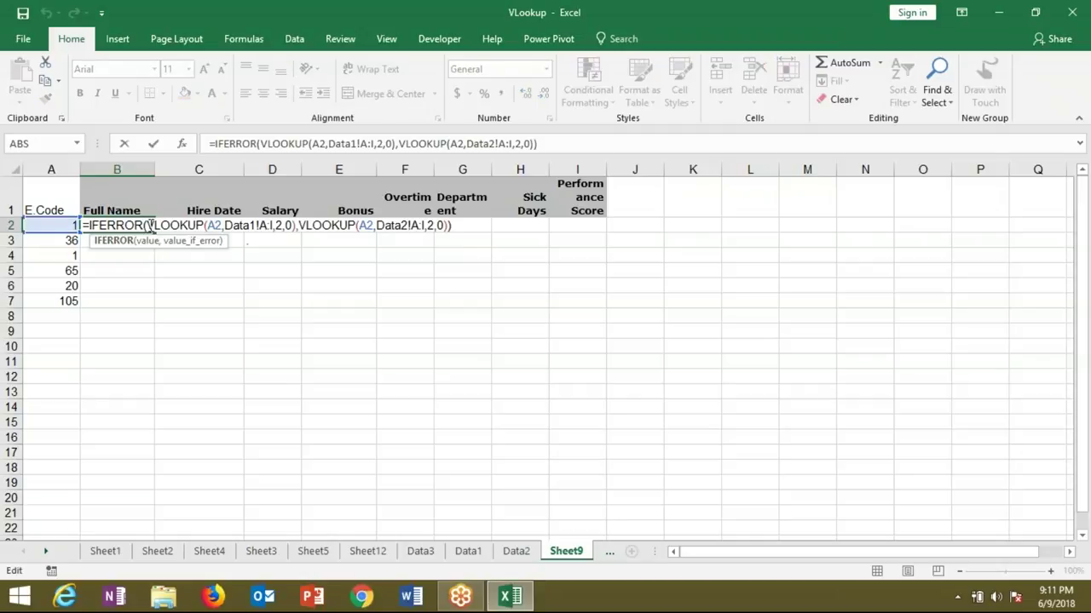
left_click_drag(149, 226, 296, 227)
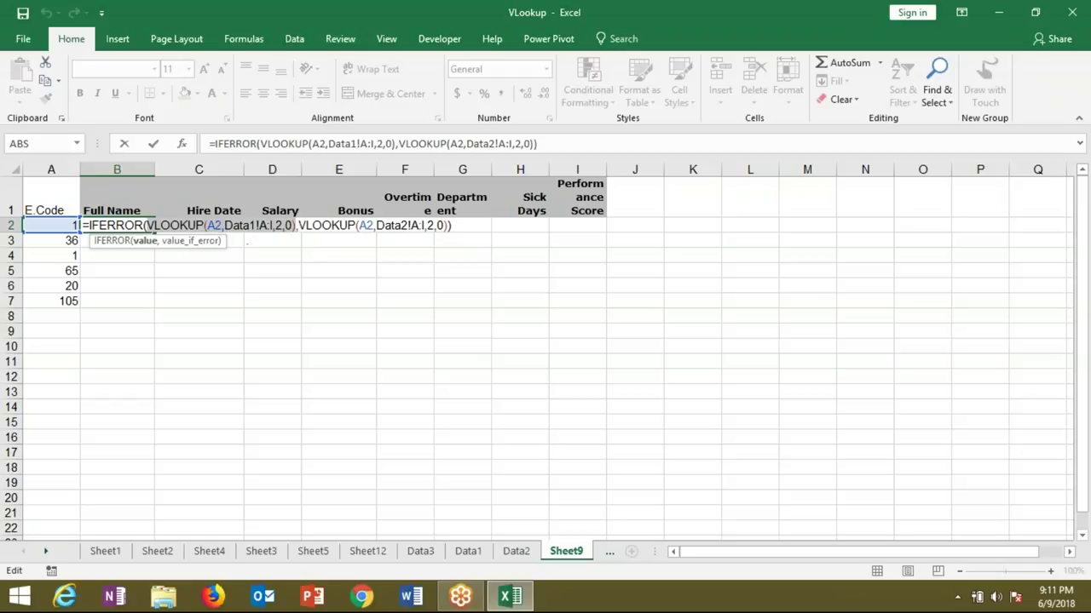
left_click_drag(300, 226, 449, 226)
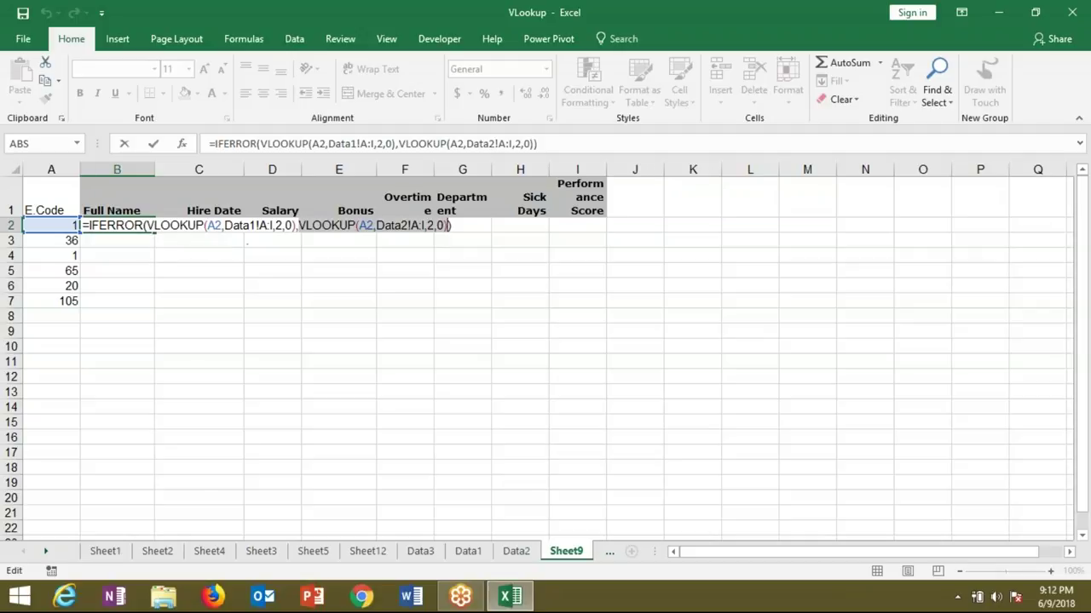
key("ctrl+Return")
key("ctrl+z")
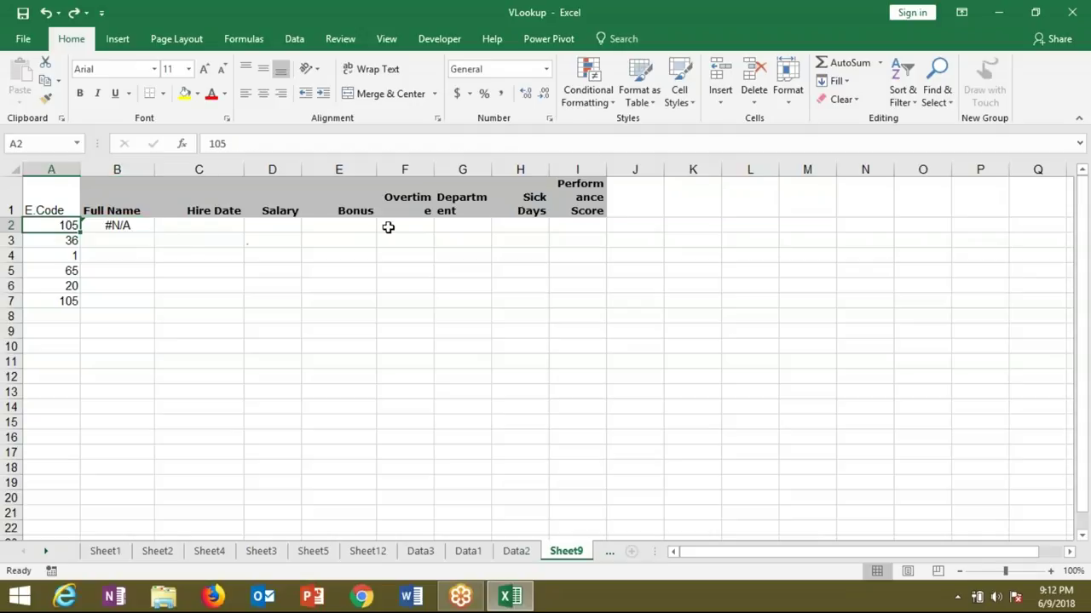
left_click(133, 226)
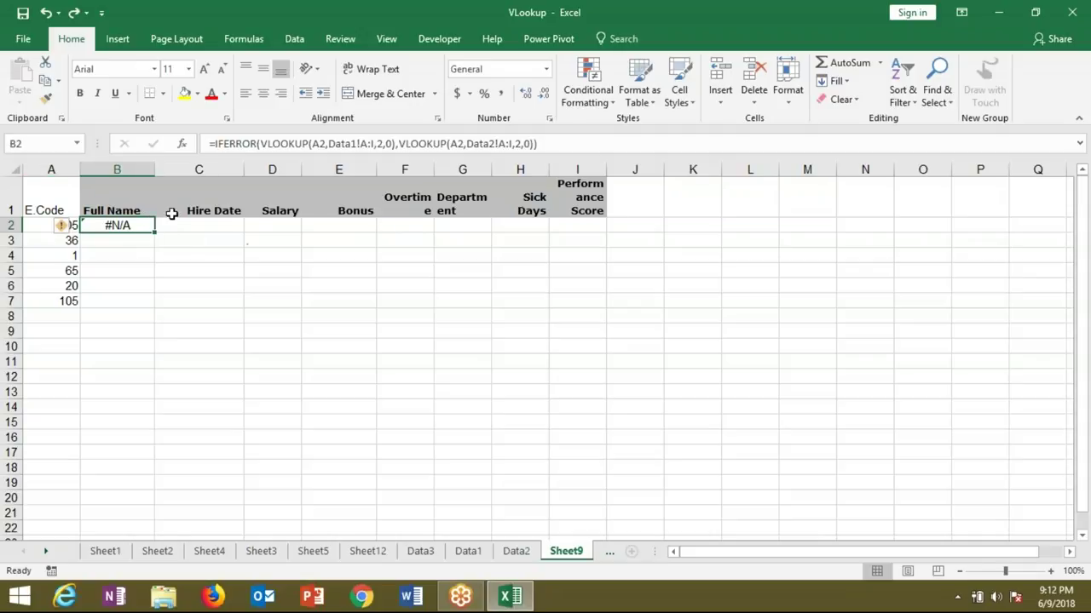
Step: Wrap B2's formula in another IFERROR with fallback VLOOKUP(A2,Data3!A:I,2,0) and enter it
left_click(214, 144)
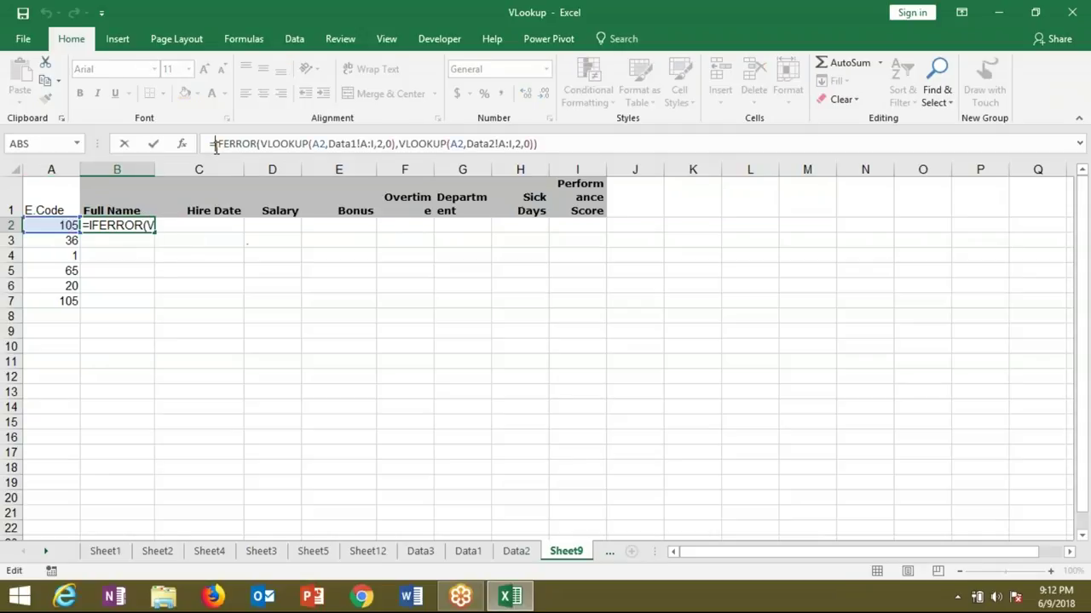
type("I")
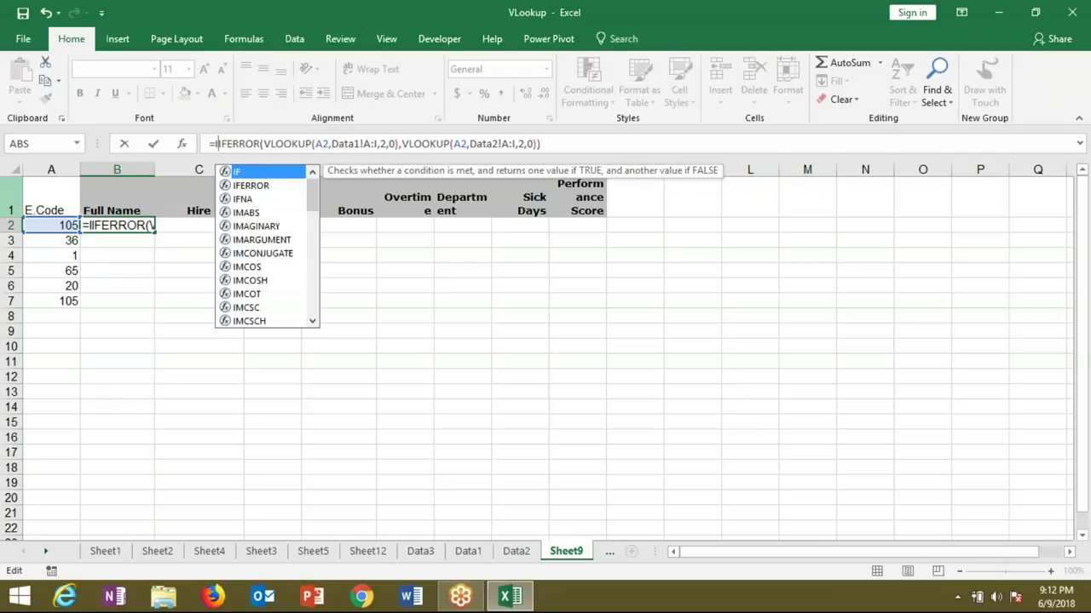
type("FERROR(")
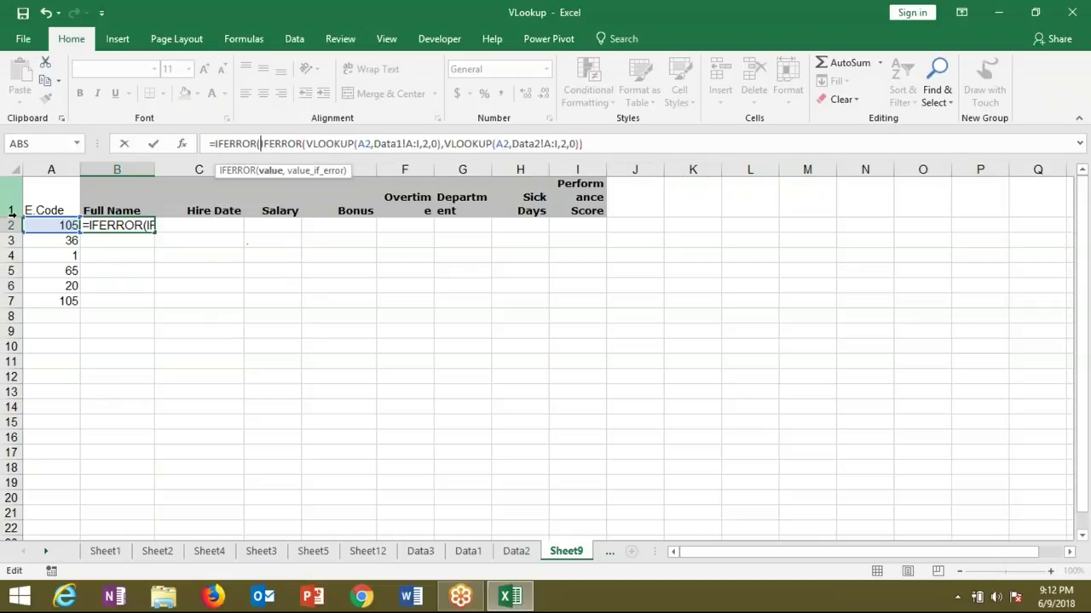
mouse_move(583, 144)
left_mouse_down()
mouse_move(387, 158)
mouse_move(260, 144)
left_mouse_up()
left_click(589, 144)
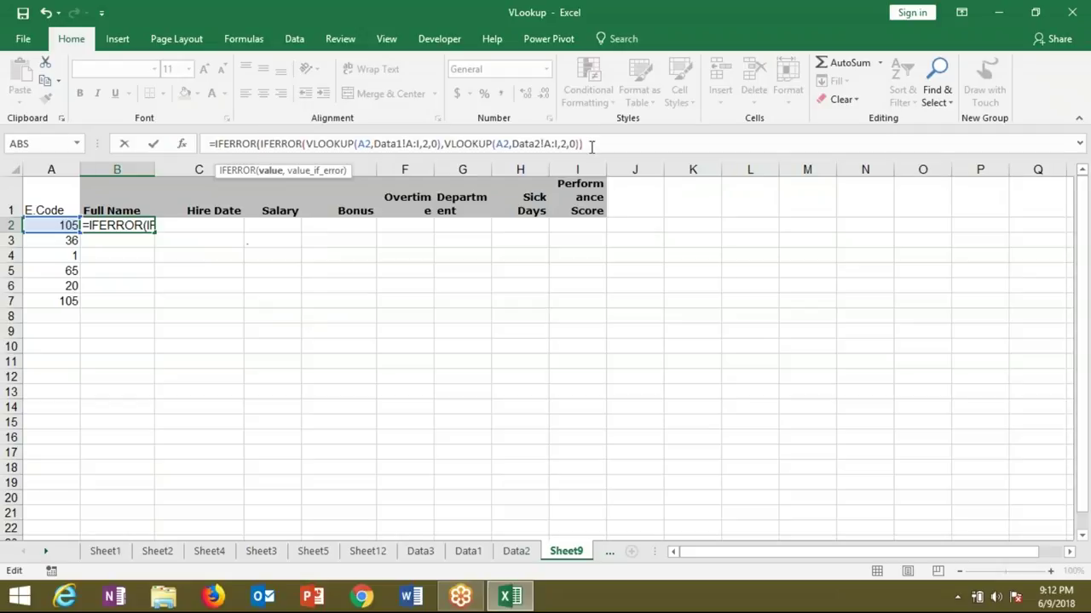
type(",vl")
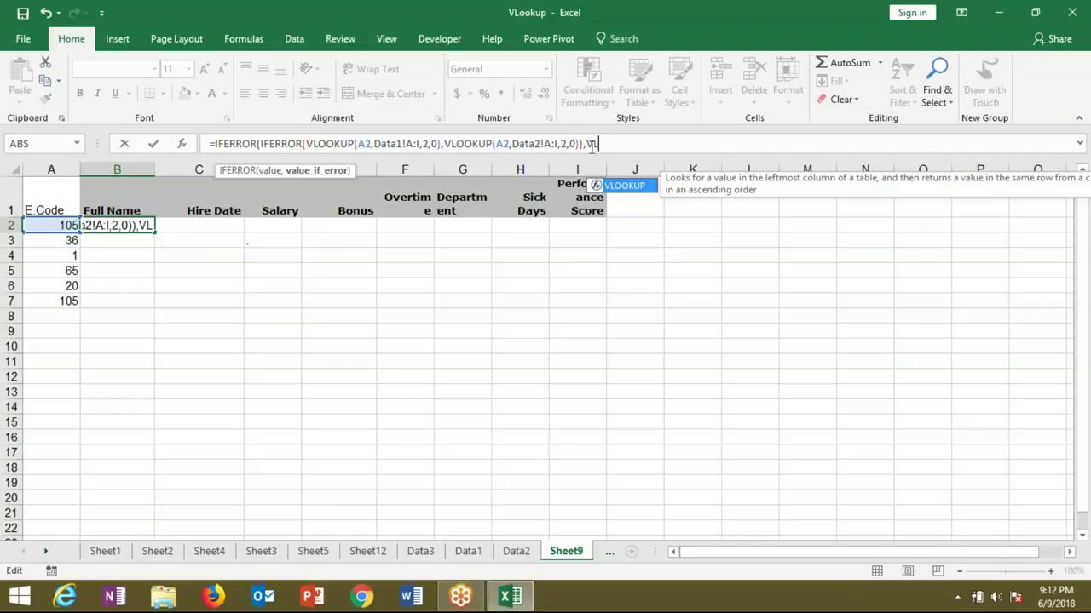
key("Tab")
left_click(63, 225)
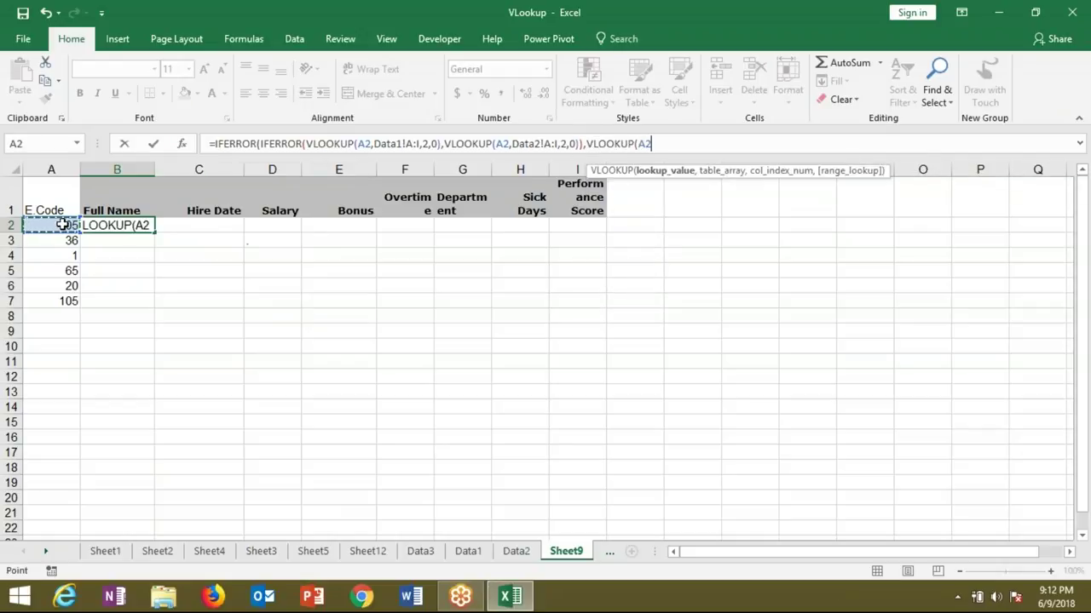
type(",")
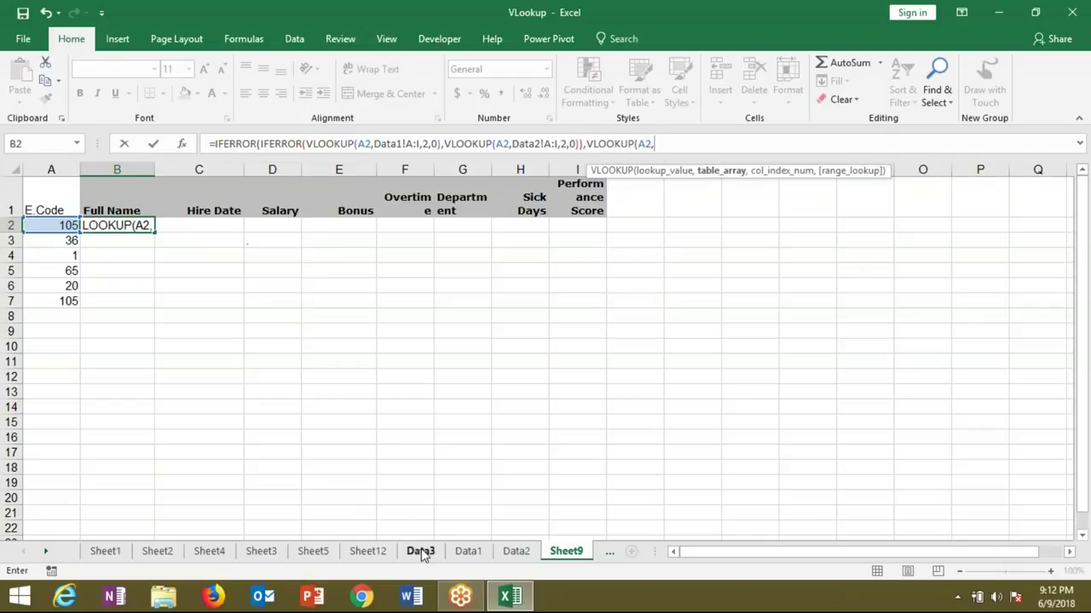
left_click(420, 551)
left_click_drag(51, 170, 538, 168)
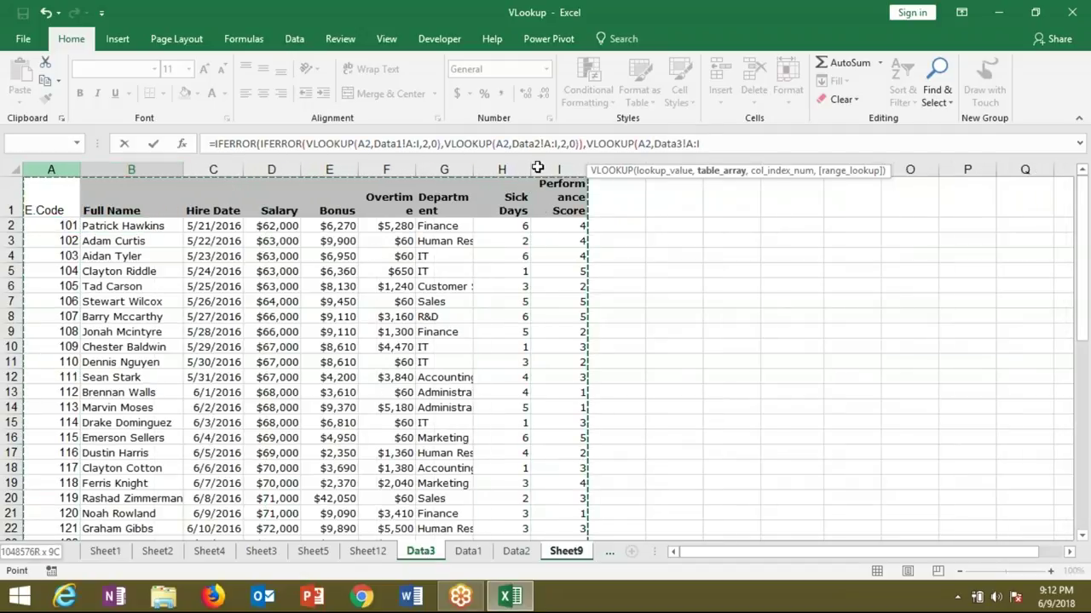
type(",2,0")
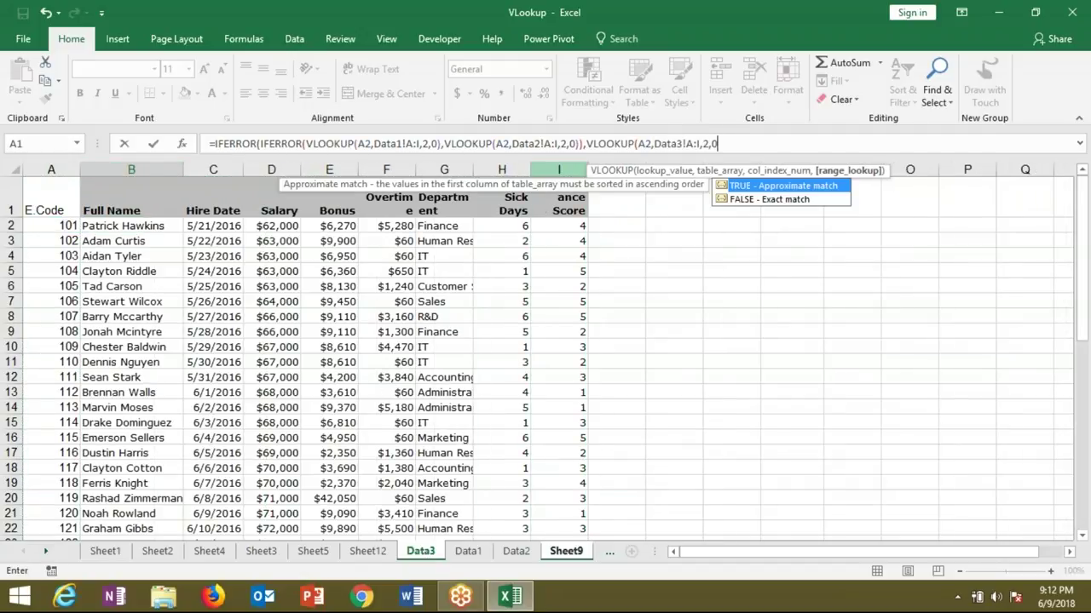
key("Return")
key("Return")
key("Up")
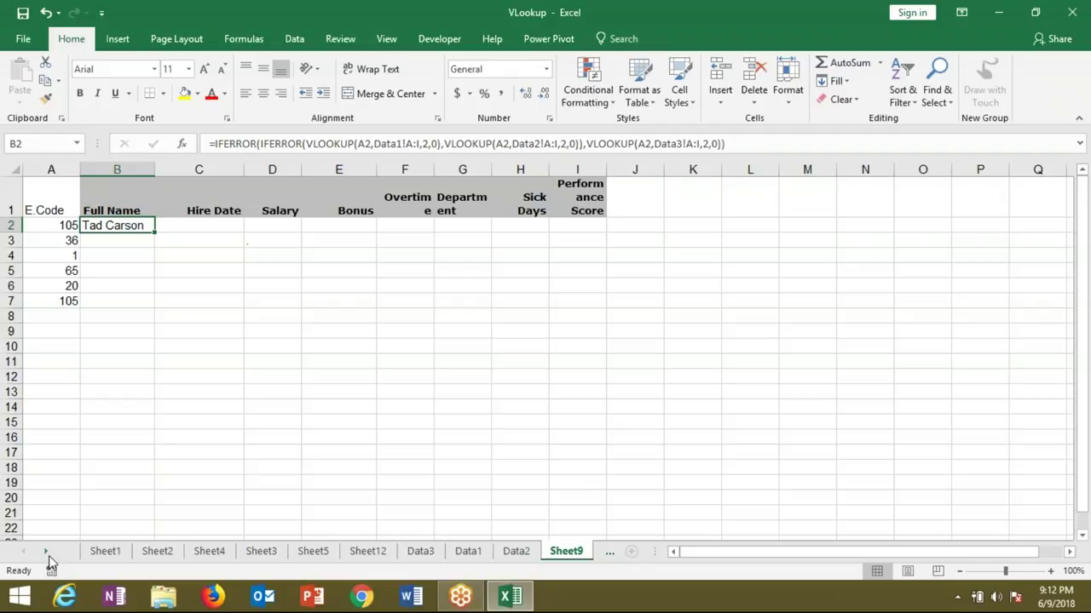
Step: Scroll the sheet tabs and review B2's nested IFERROR formula without changing it
left_click(46, 552)
left_click(46, 552)
left_click(46, 552)
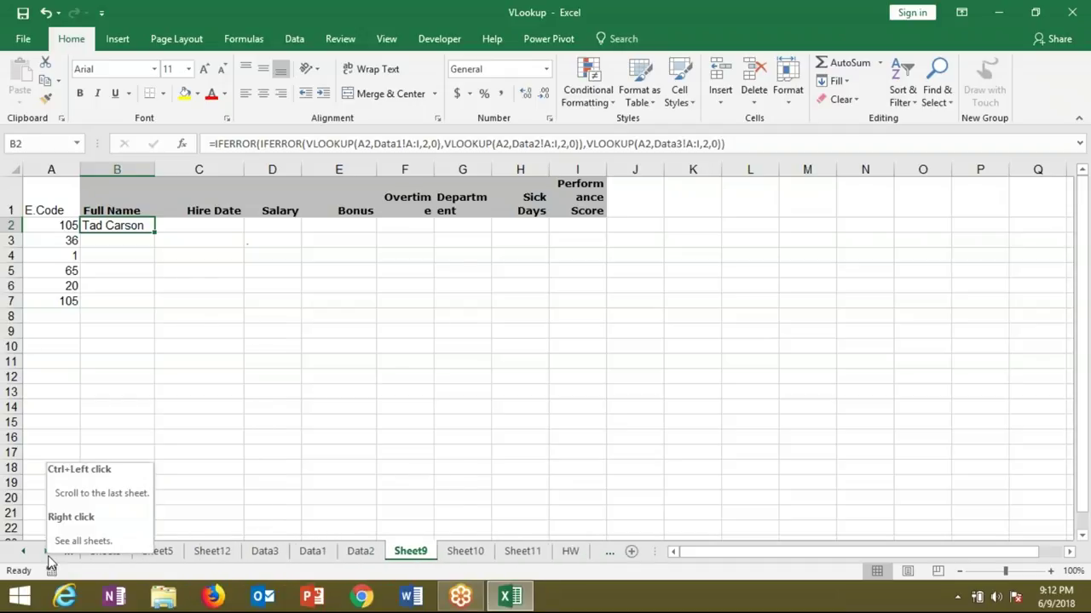
left_click(46, 553)
left_click(46, 552)
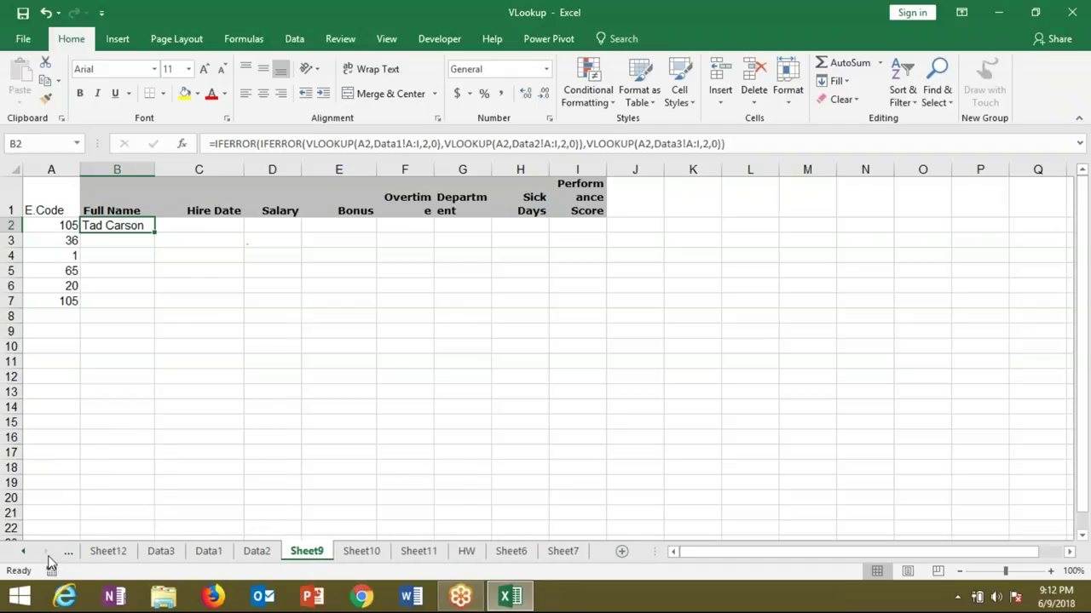
left_click(274, 309)
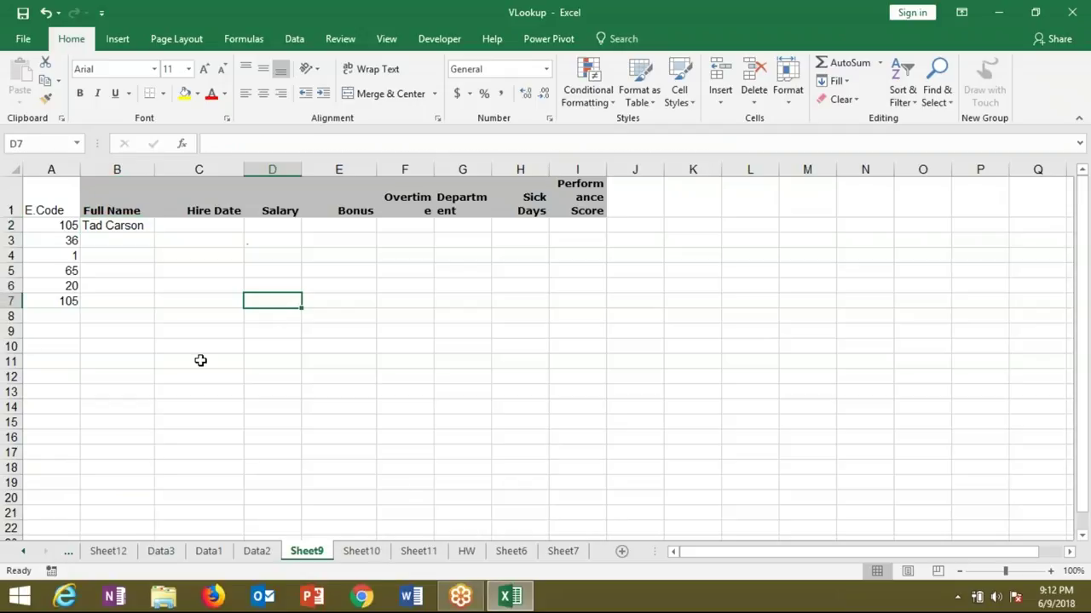
left_click(144, 225)
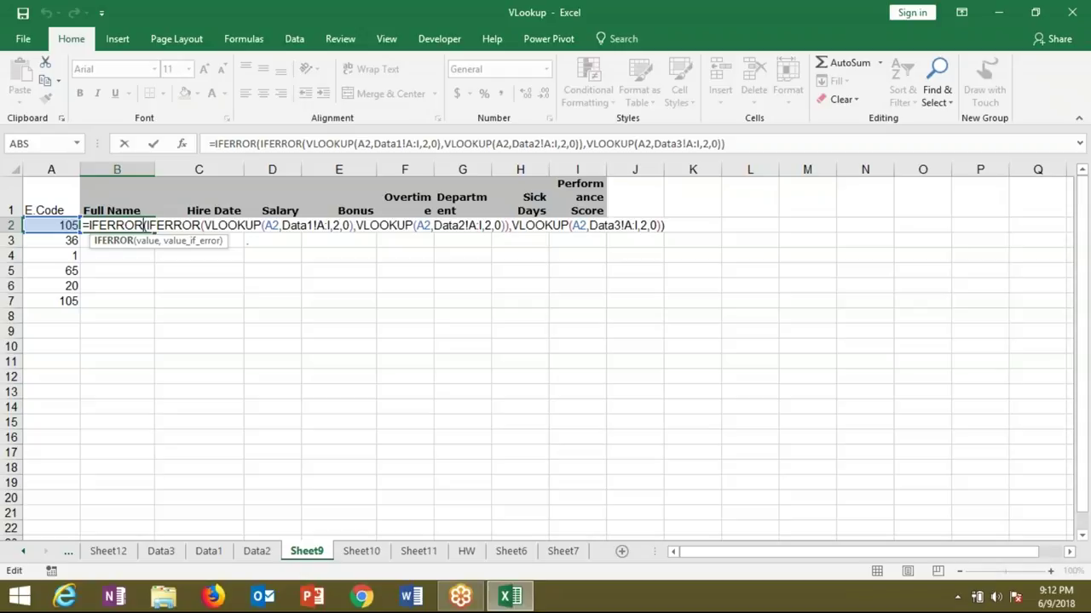
double_click(124, 224)
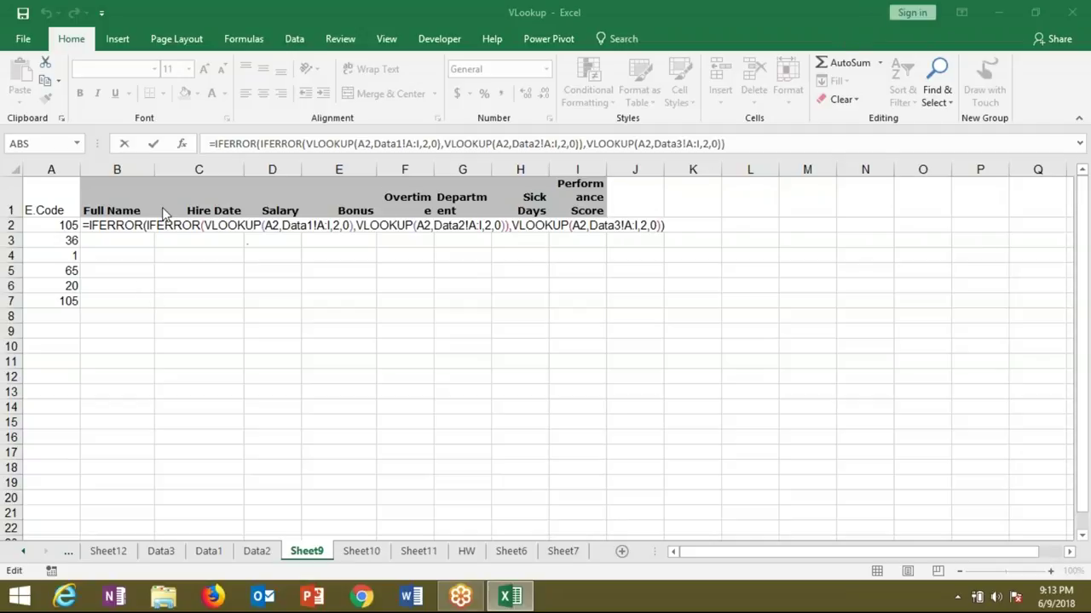
left_click(143, 225)
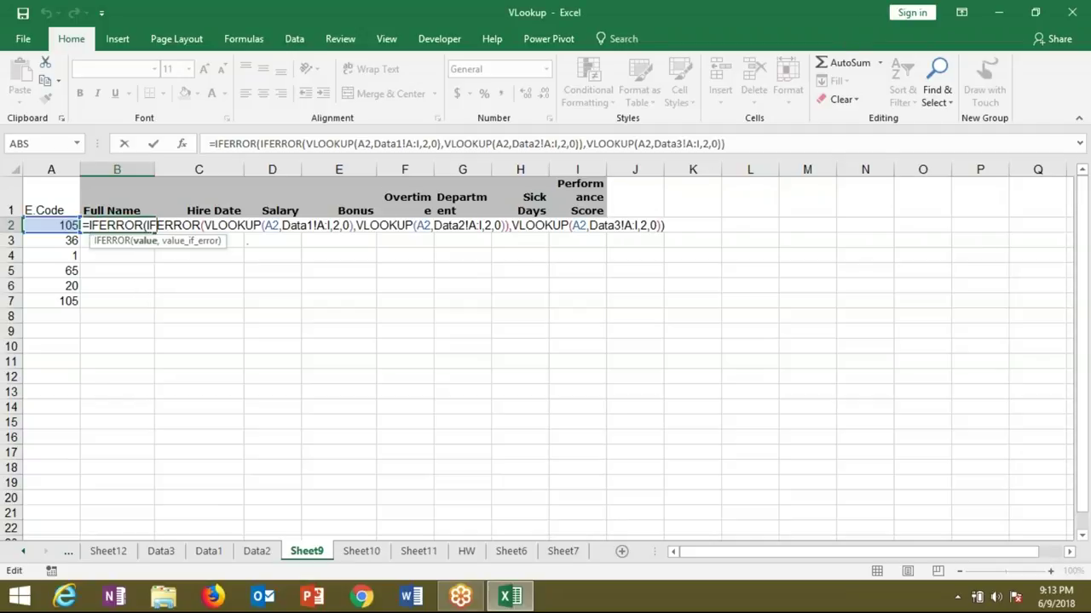
left_click(216, 213)
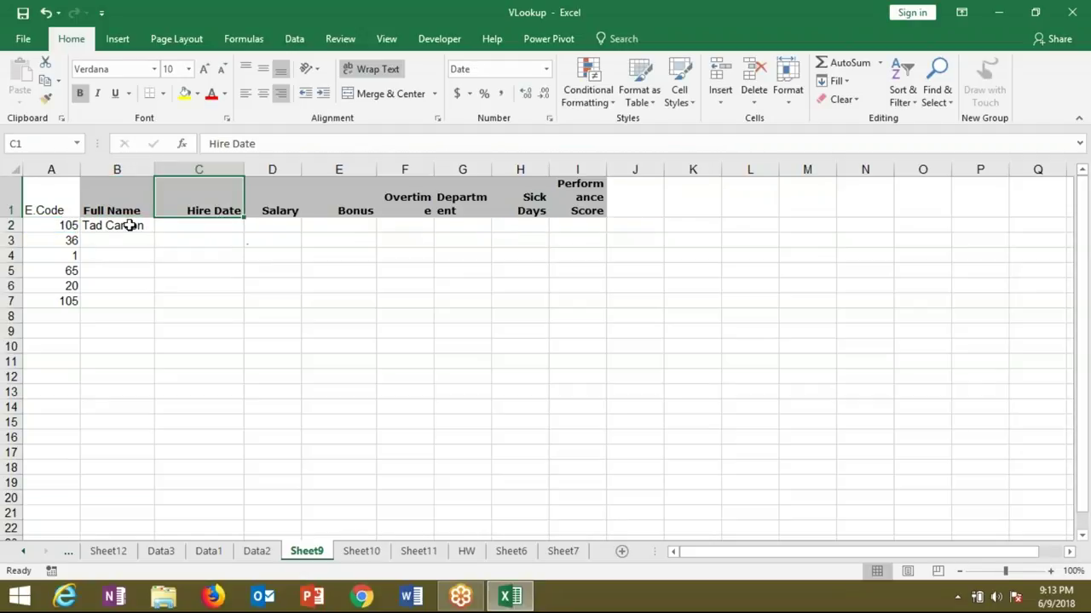
Step: Review the Data1, Data2 and Data3 lookup parts of B2's nested IFERROR formula and commit it
left_click(129, 225)
double_click(127, 225)
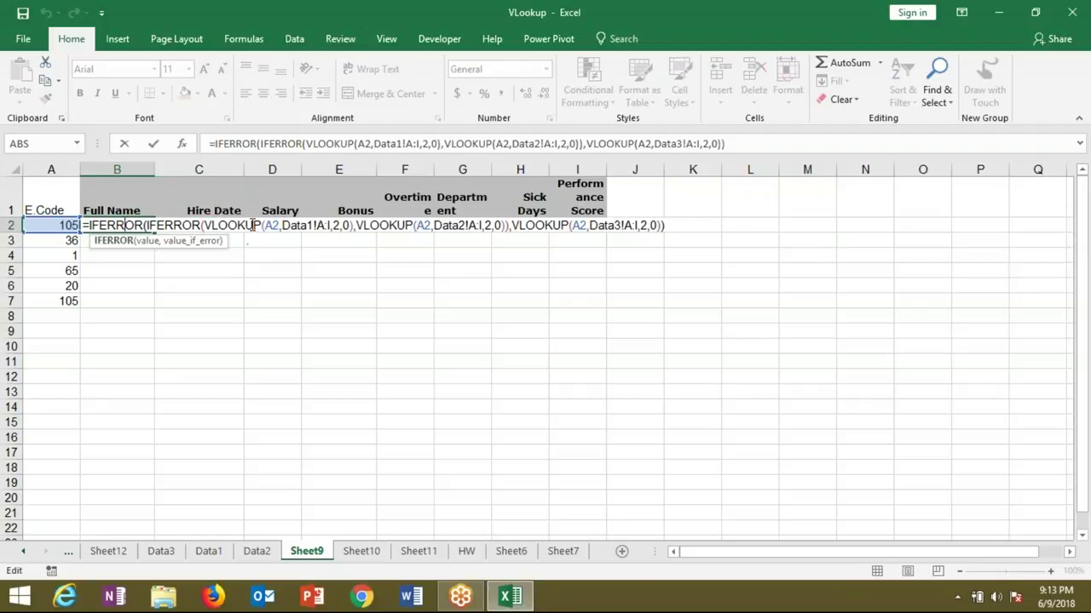
left_click_drag(256, 225, 338, 227)
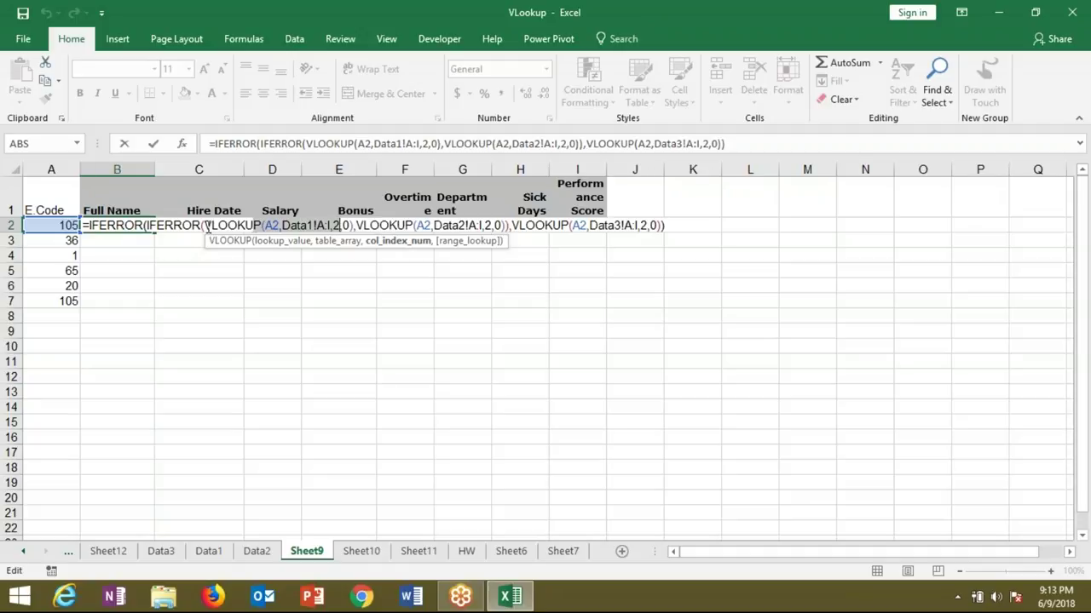
left_click(380, 225)
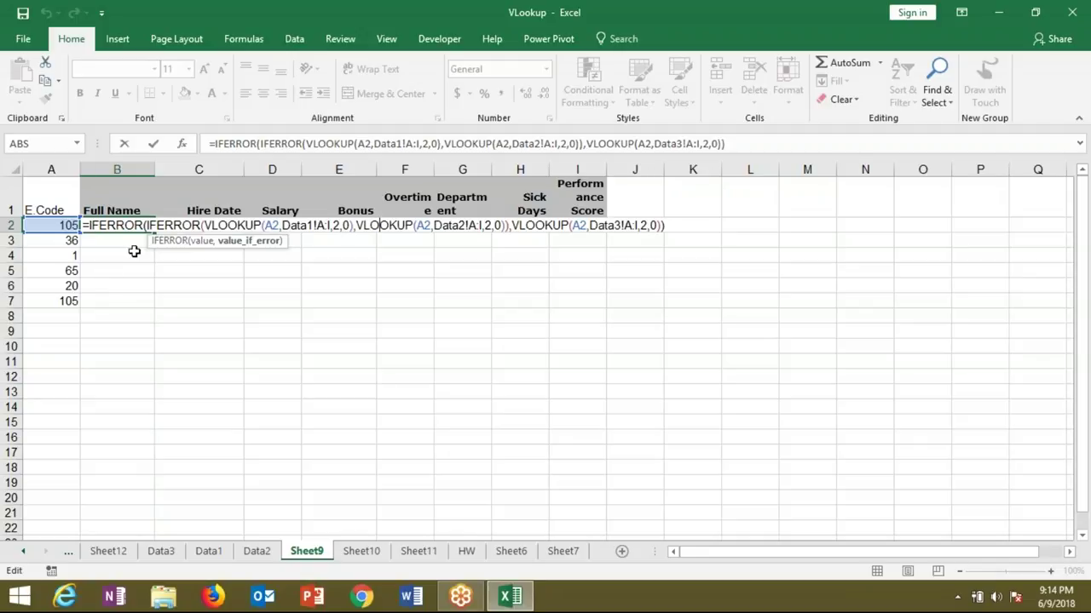
left_click(229, 225)
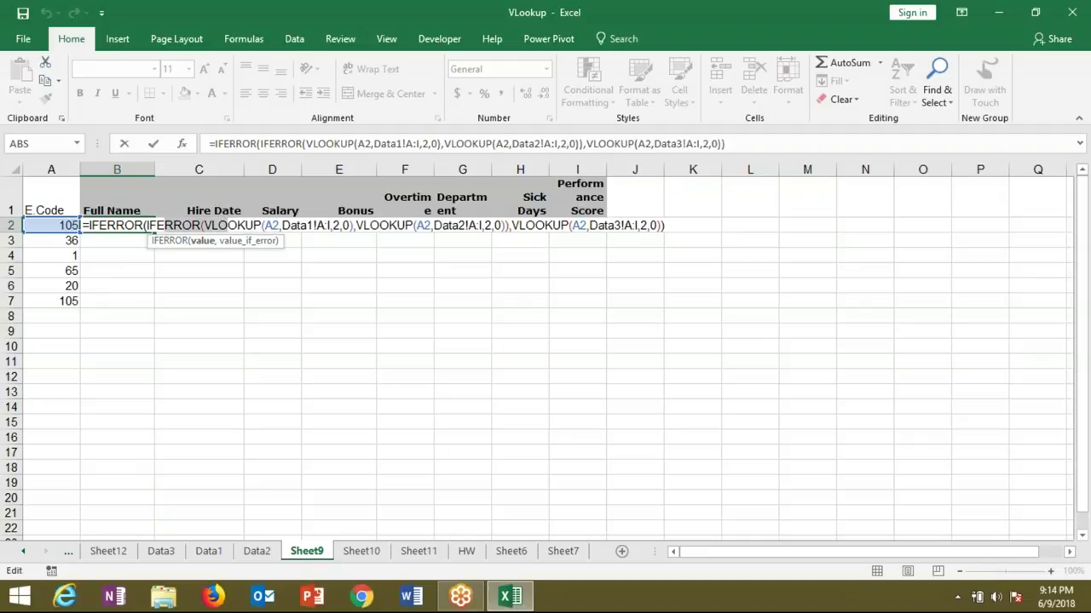
left_click(117, 224)
left_click(149, 225)
left_click_drag(215, 224, 510, 226)
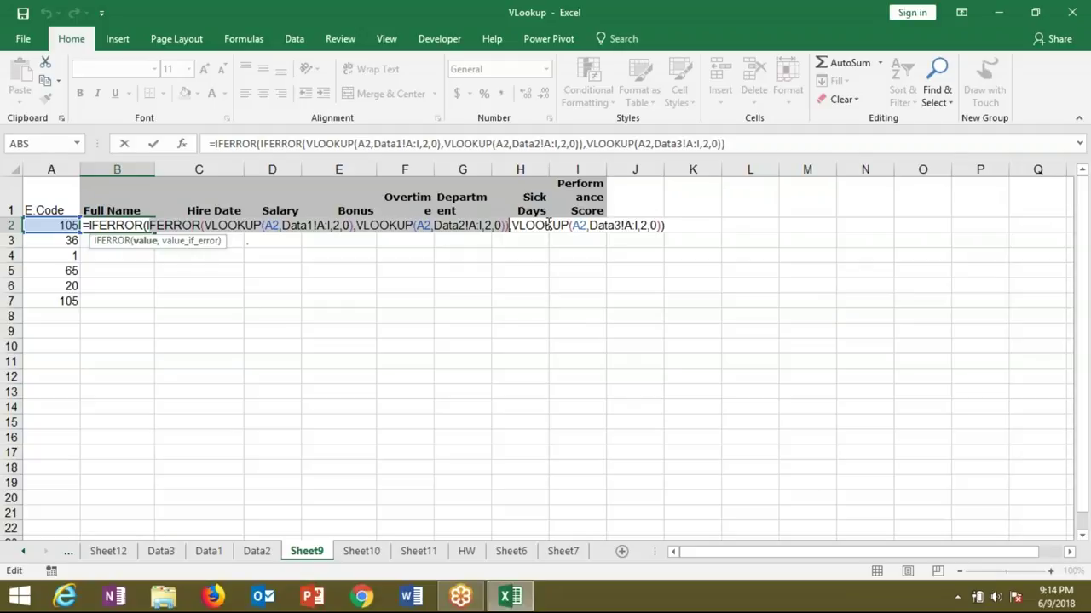
key("Return")
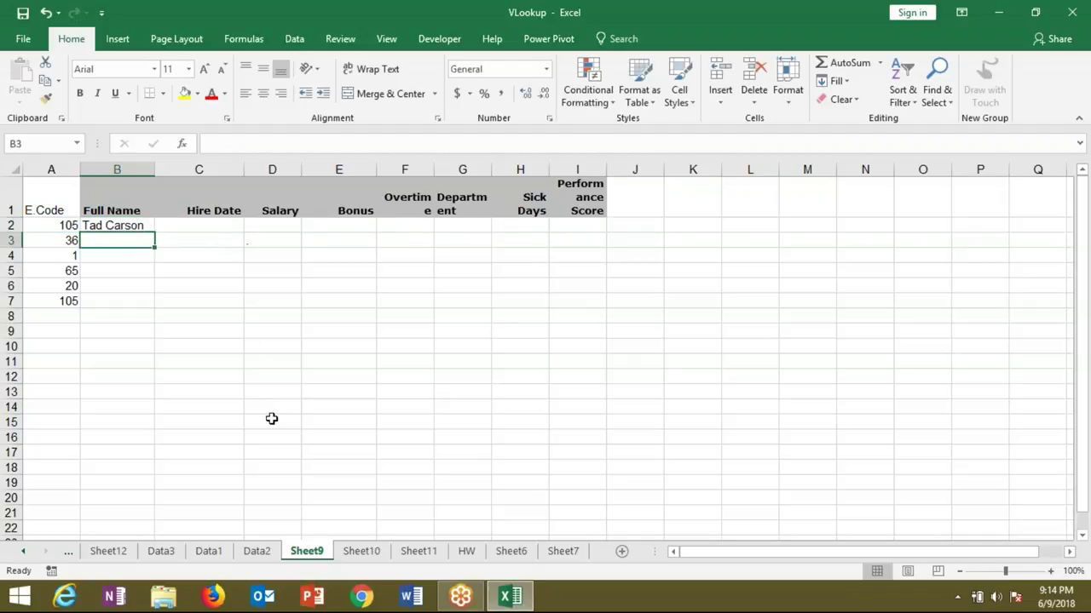
Step: Switch to Sheet10 and check how far the employee code column extends
mouse_move(198, 226)
left_mouse_down()
mouse_move(508, 258)
mouse_move(577, 301)
left_mouse_up()
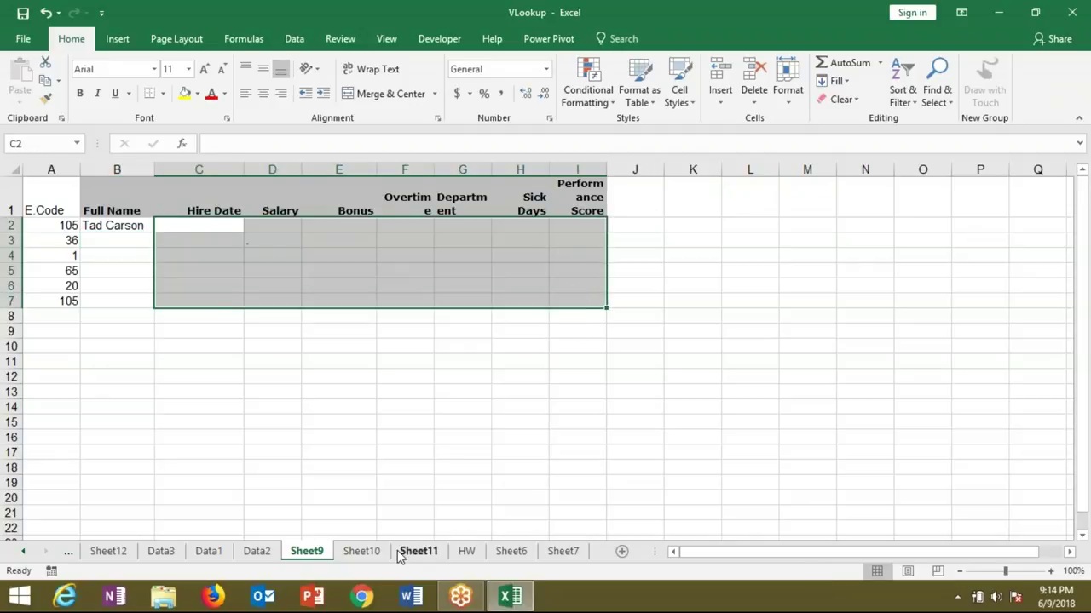
left_click(375, 554)
left_click(175, 382)
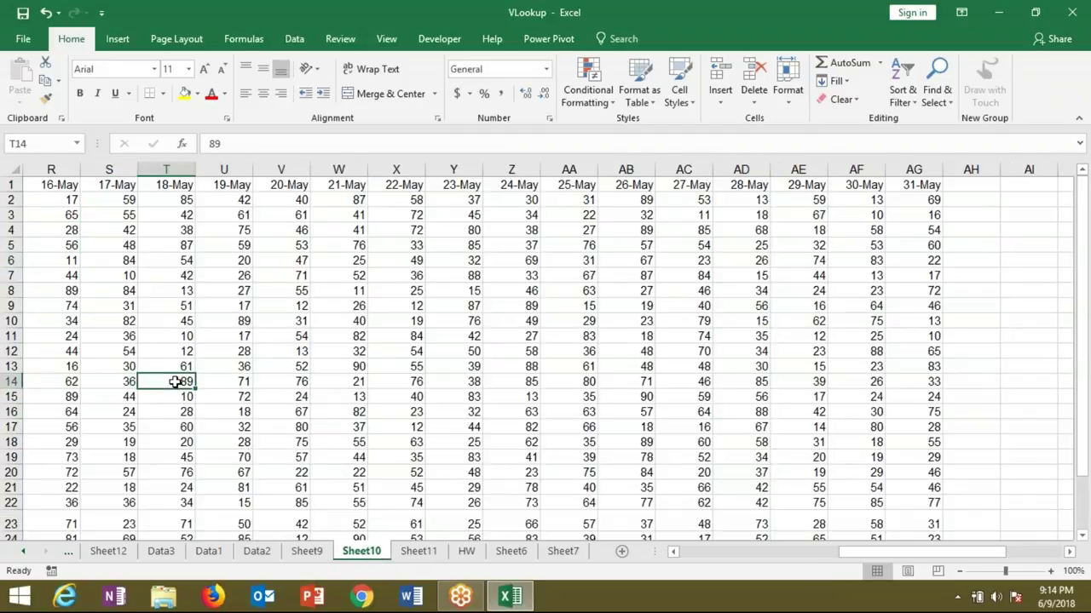
key("ctrl+Left")
key("ctrl+Up")
key("Down")
key("Up")
key("ctrl+shift+Down")
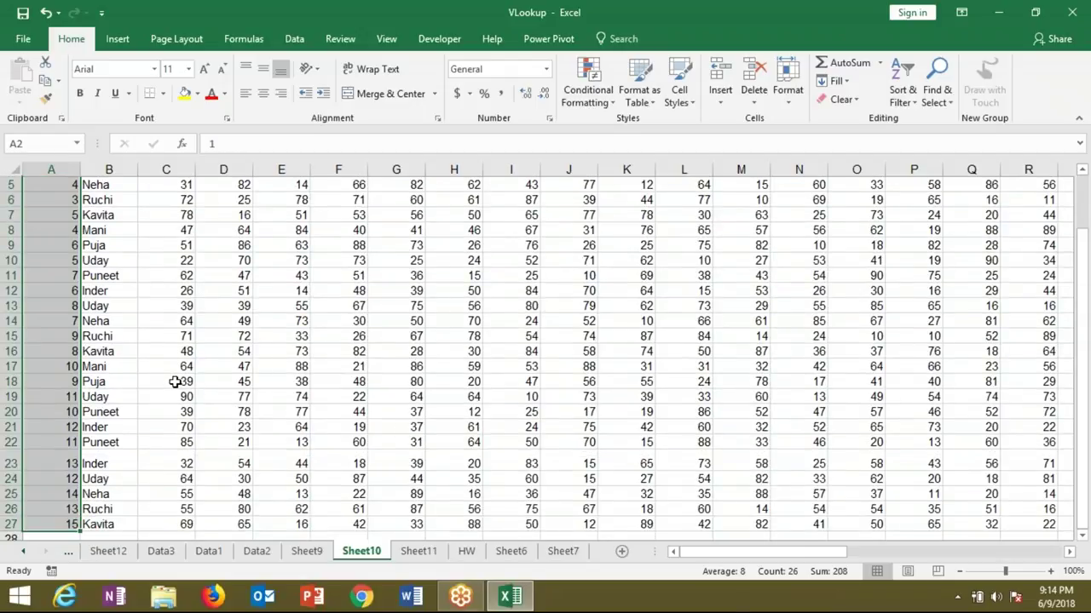
key("Right")
Step: Check the Name column and select the daily value block from 1-May through 31-May
key("Down")
key("ctrl+shift+Down")
key("Up")
key("Right")
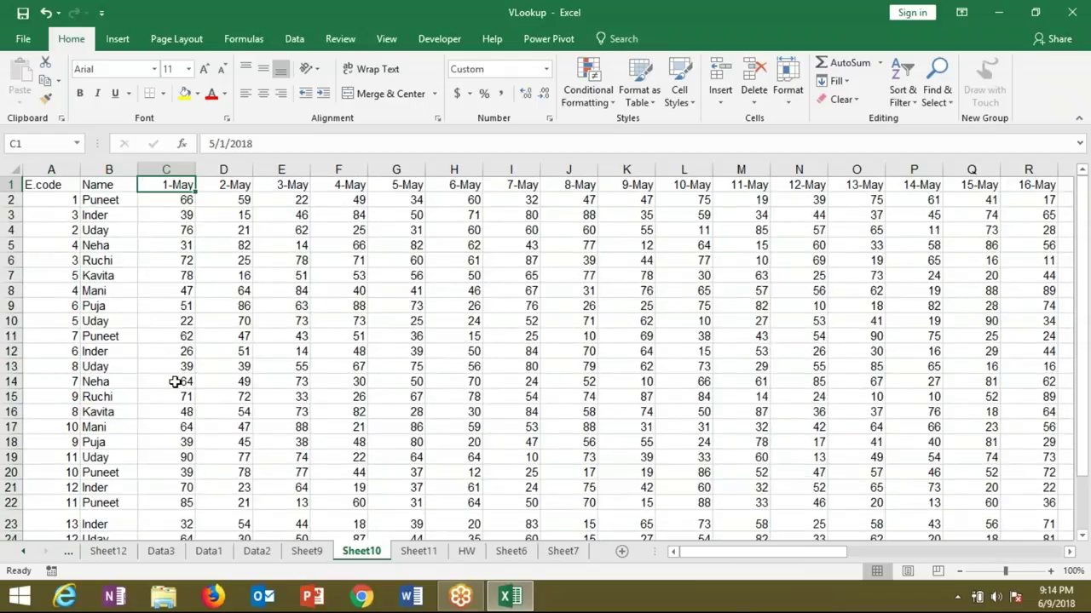
key("ctrl+shift+Right")
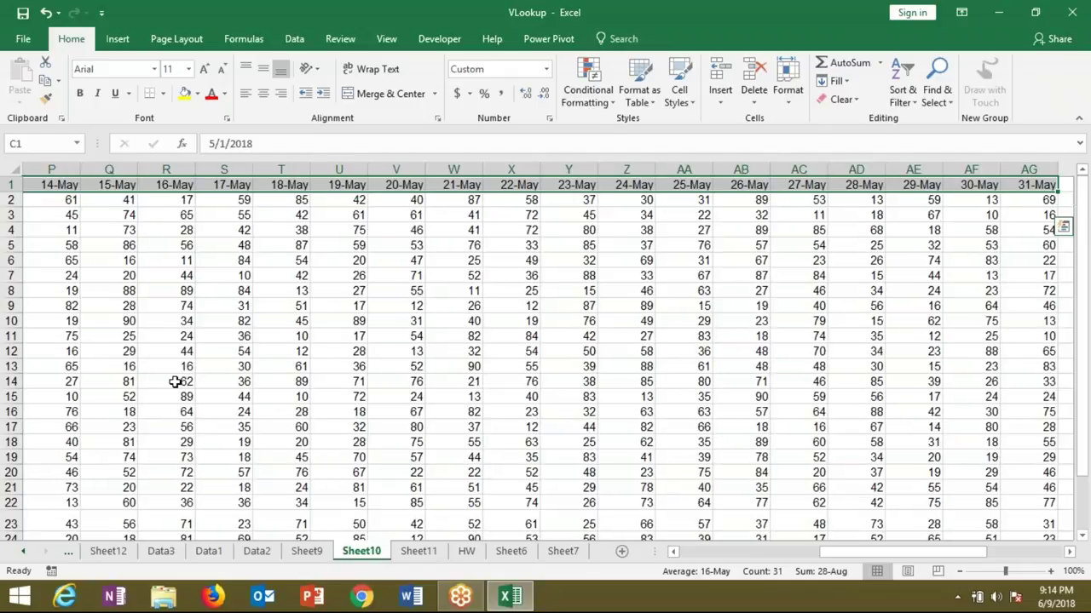
key("Left")
key("Right")
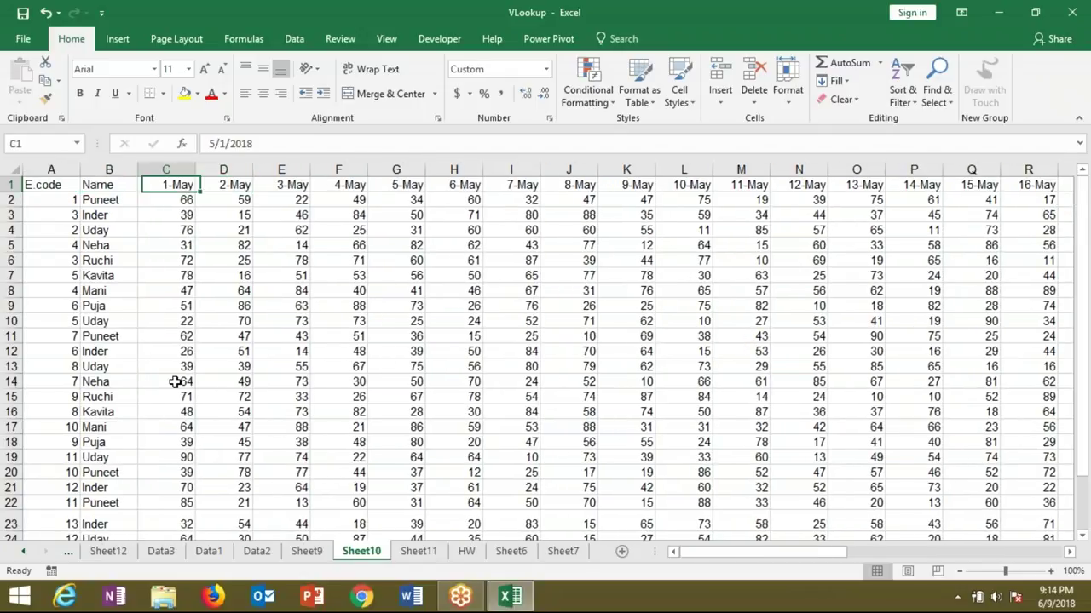
key("ctrl+shift+Right")
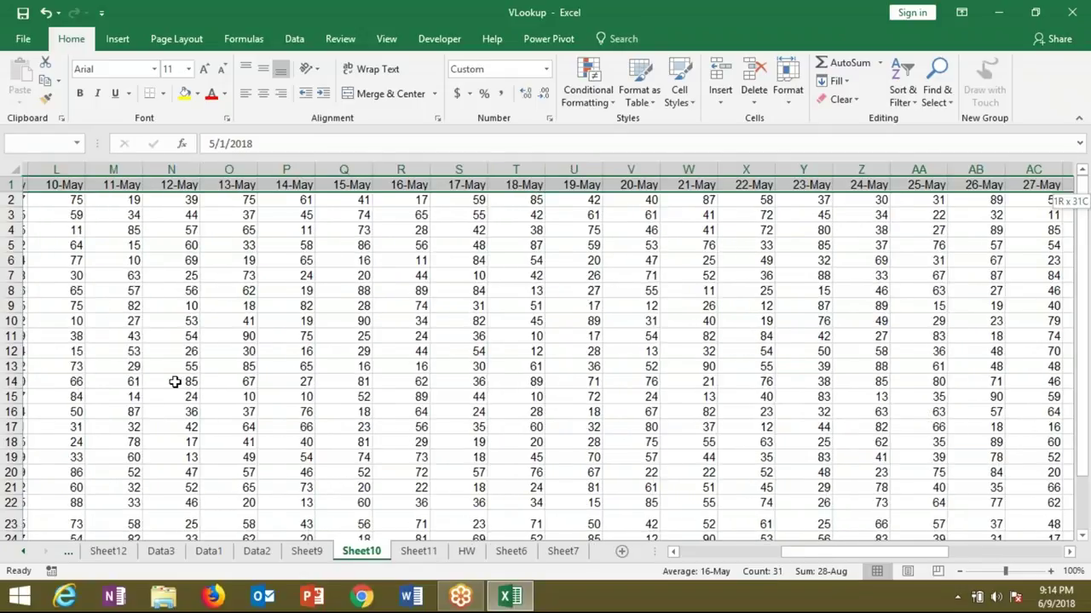
key("ctrl+shift+Down")
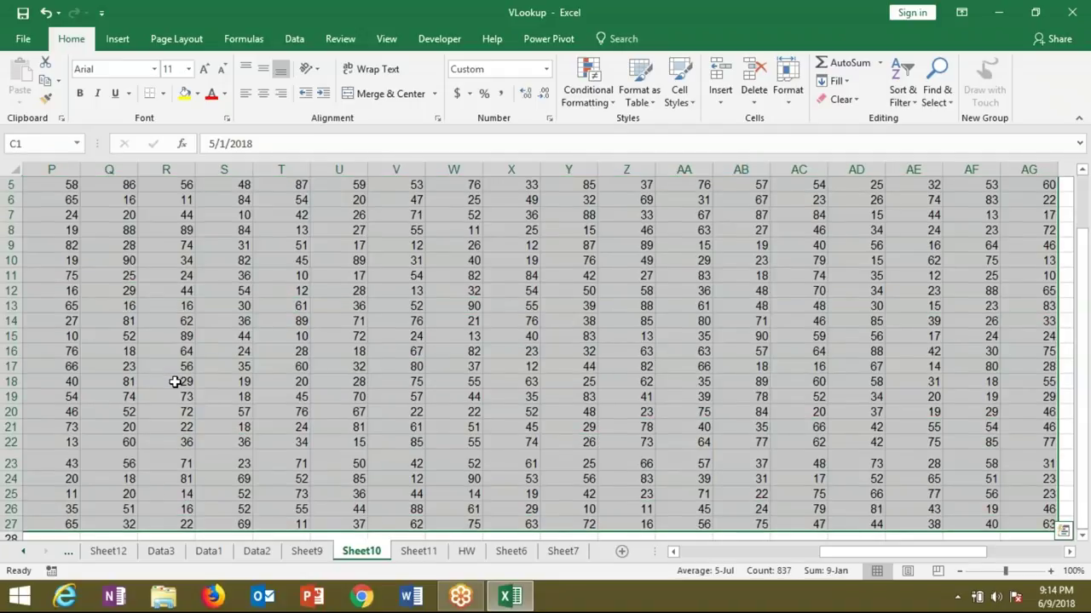
key("ctrl+Home")
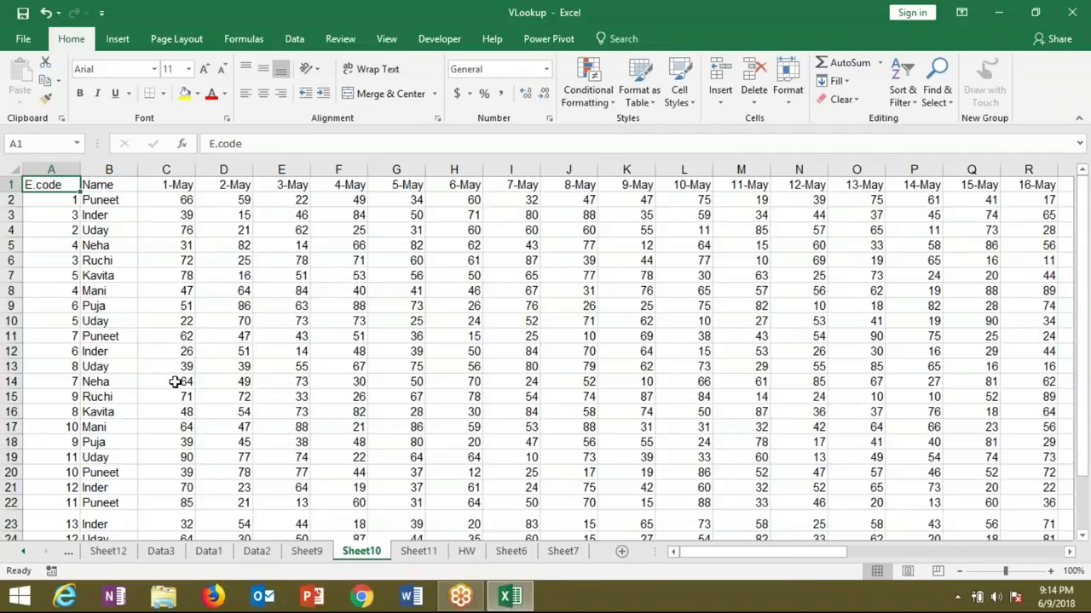
Step: On Sheet11, set the employee code in C6 to 15
left_click(417, 559)
left_click(151, 261)
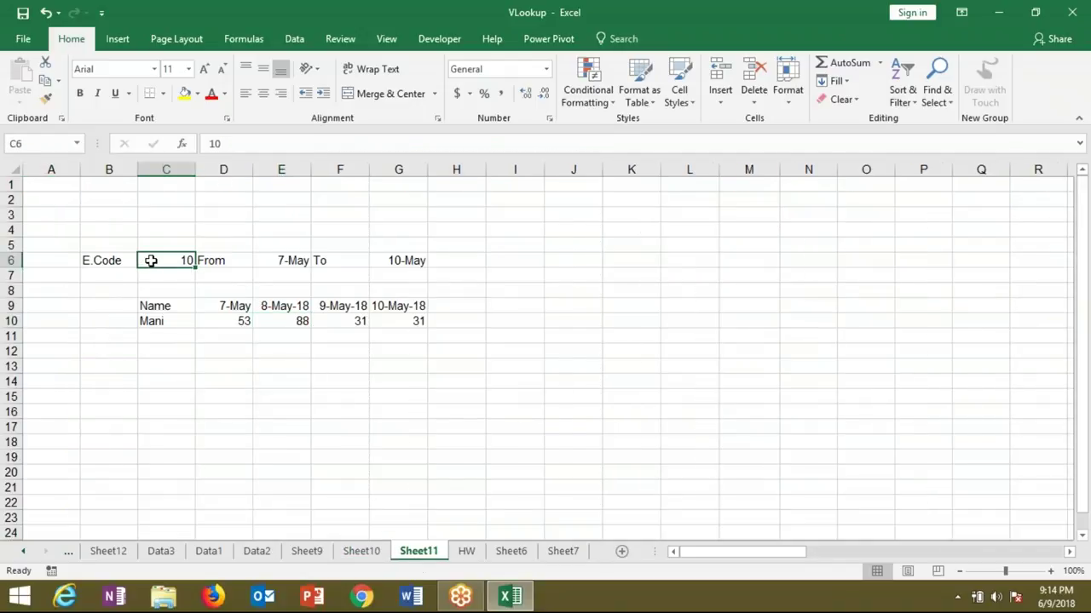
type("15")
key("Return")
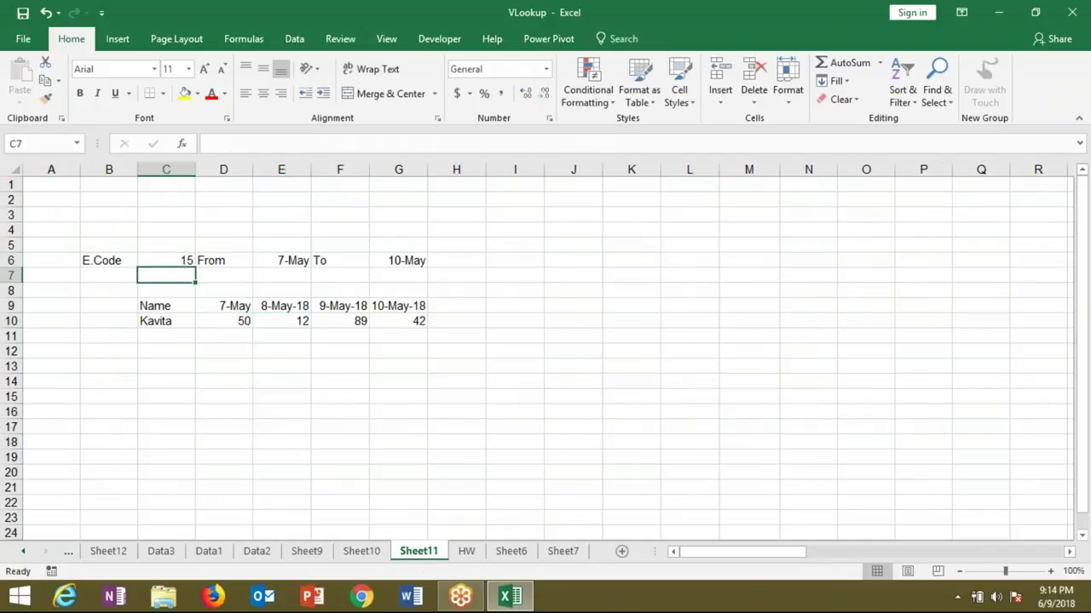
Step: Set the From date in E6, first to 1-May and then to 5-May
left_click(224, 260)
left_click(281, 261)
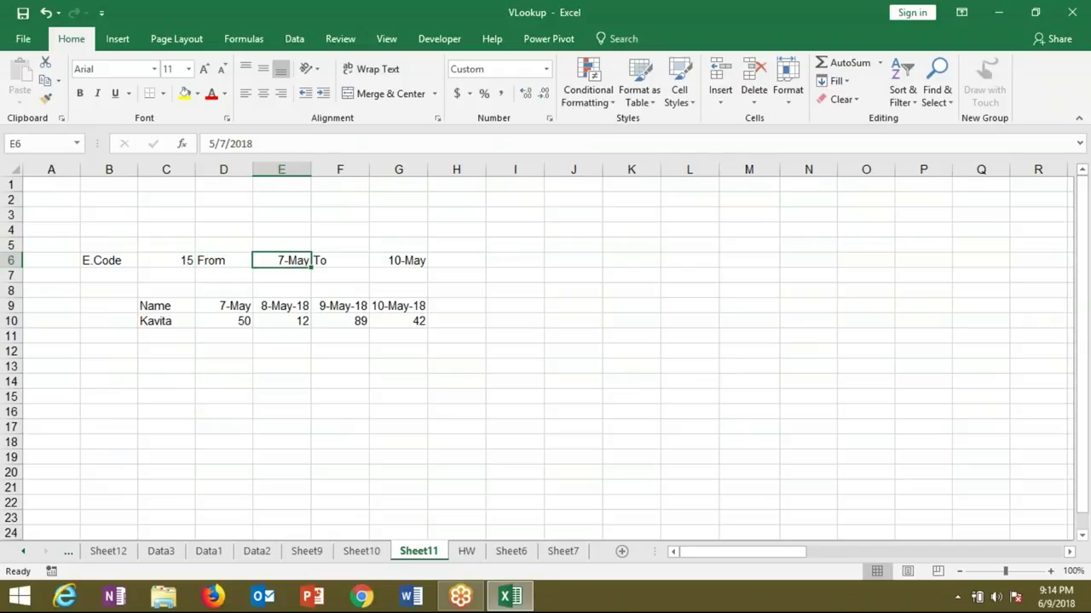
type("1")
key("Escape")
type("5/1")
key("Return")
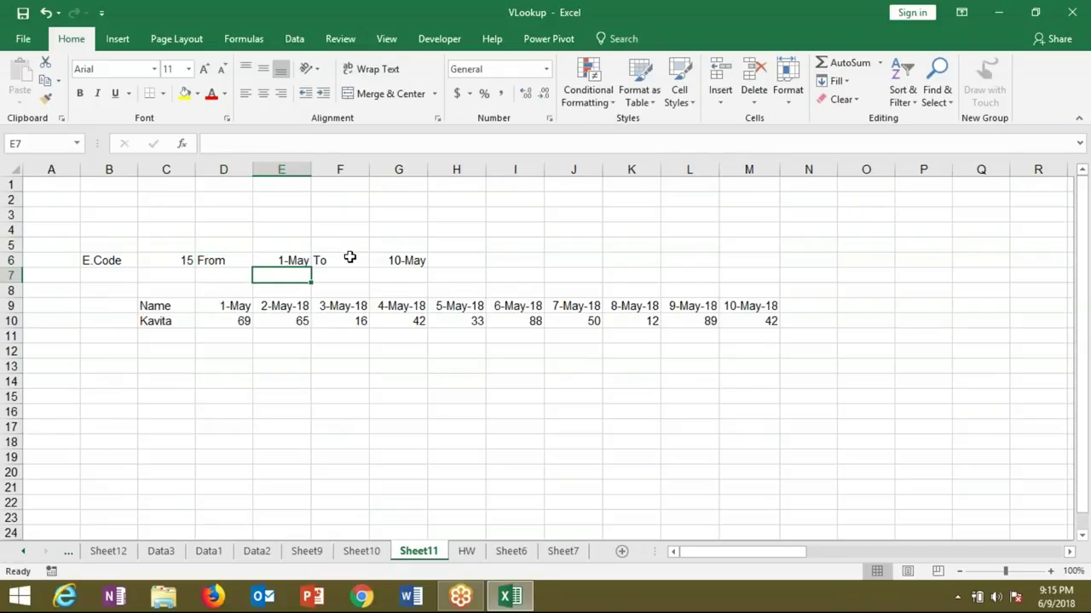
left_click(387, 259)
left_click_drag(239, 319, 748, 318)
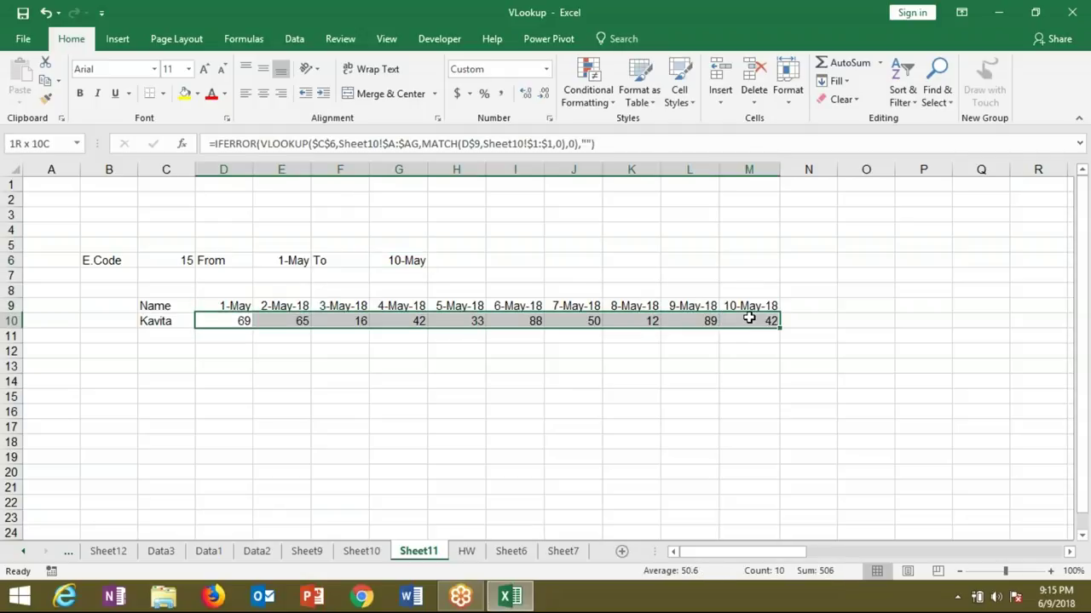
left_click(294, 262)
type("5/")
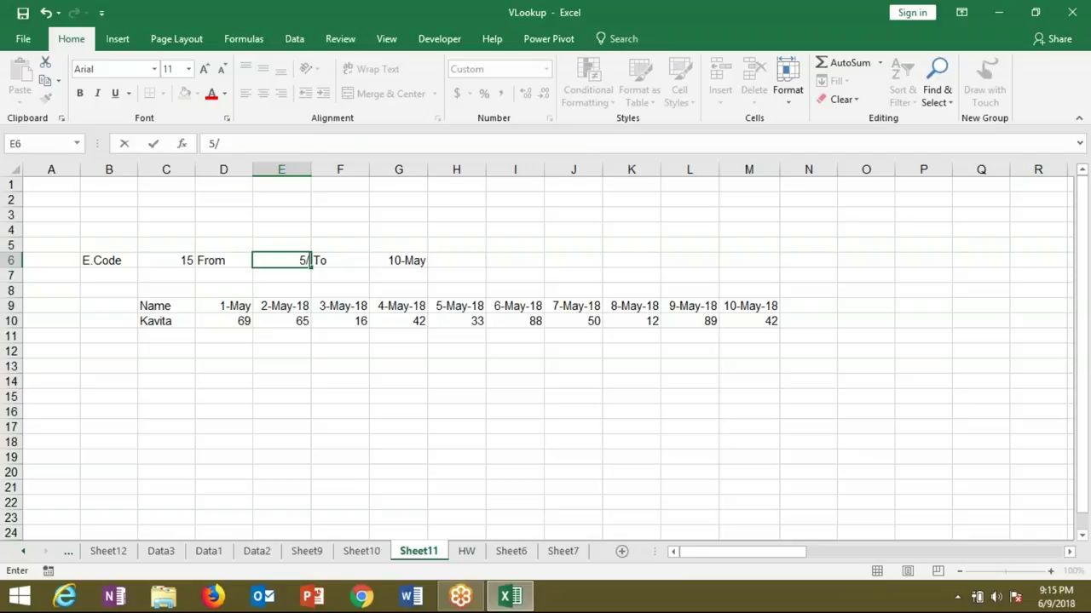
type("5")
key("Return")
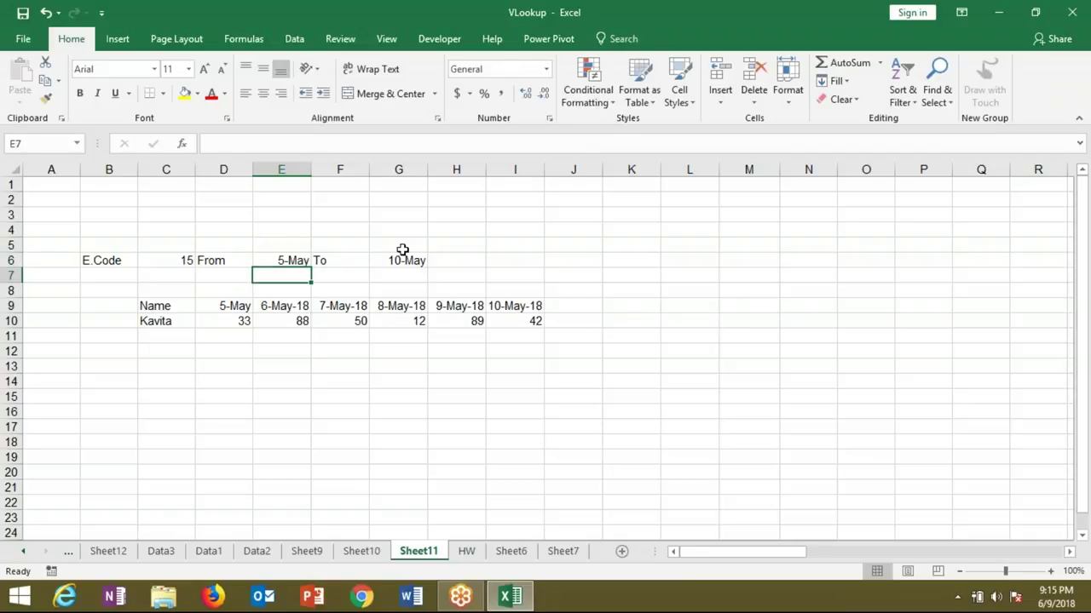
Step: Set the To date in G6 to 10-May, then 15-May, and return to Sheet10
left_click(398, 266)
type("5/10")
key("Return")
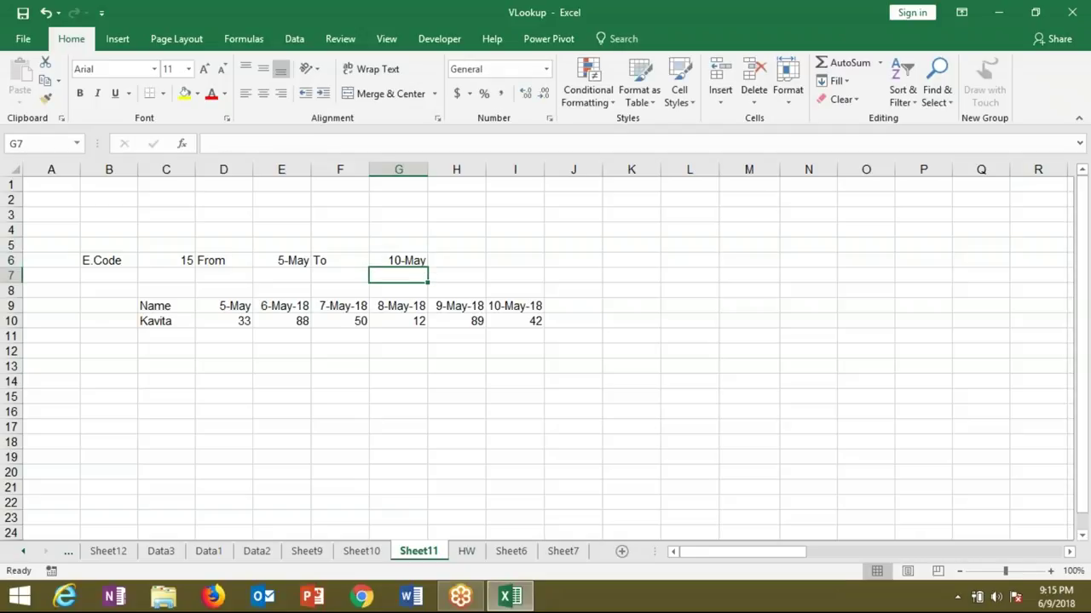
left_click(401, 258)
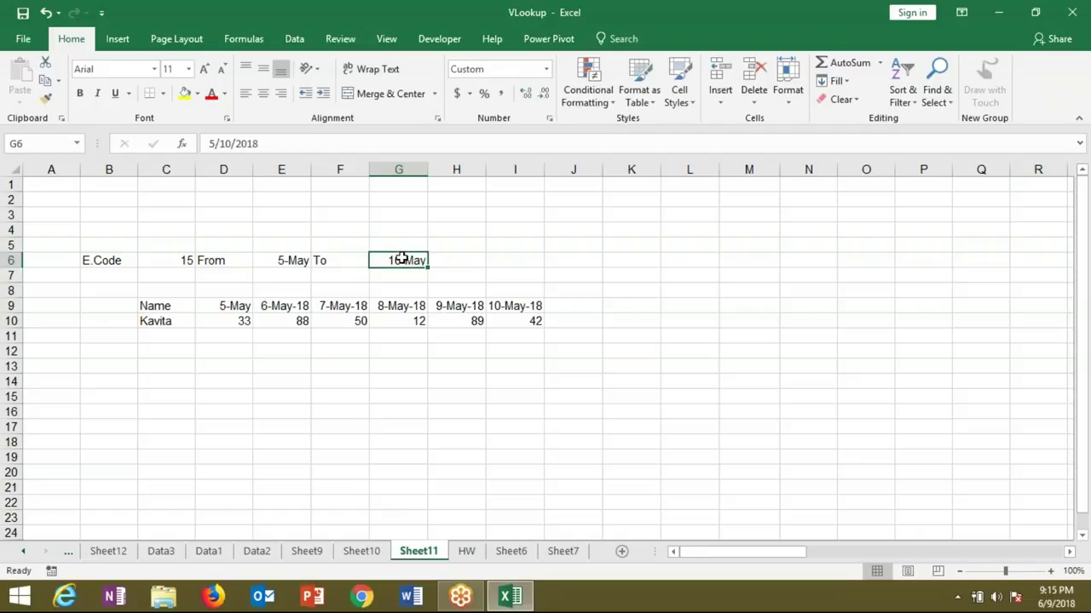
type("5/15")
key("Return")
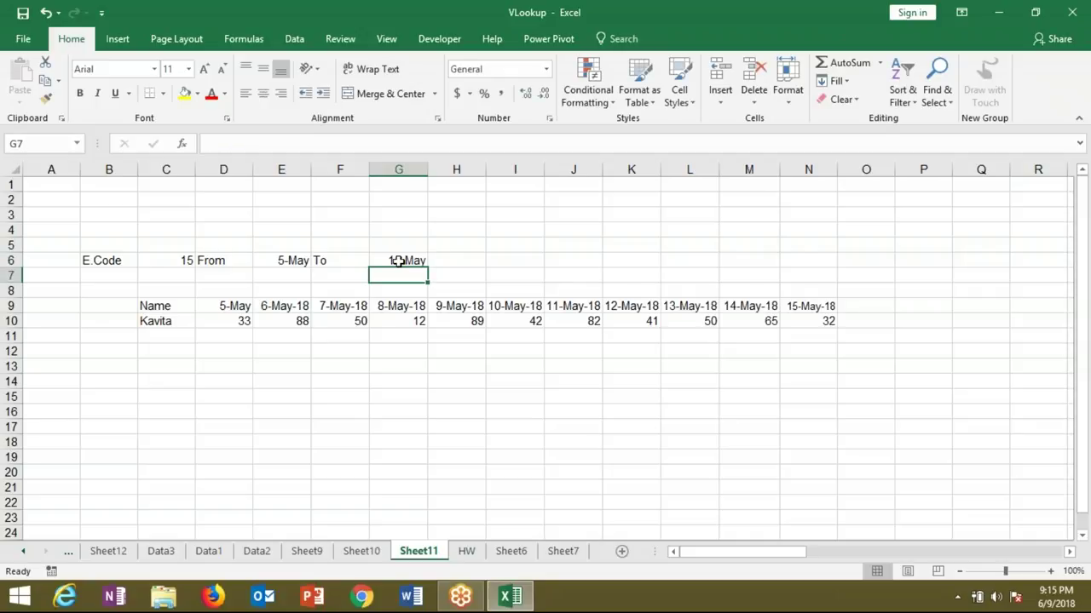
left_click(378, 551)
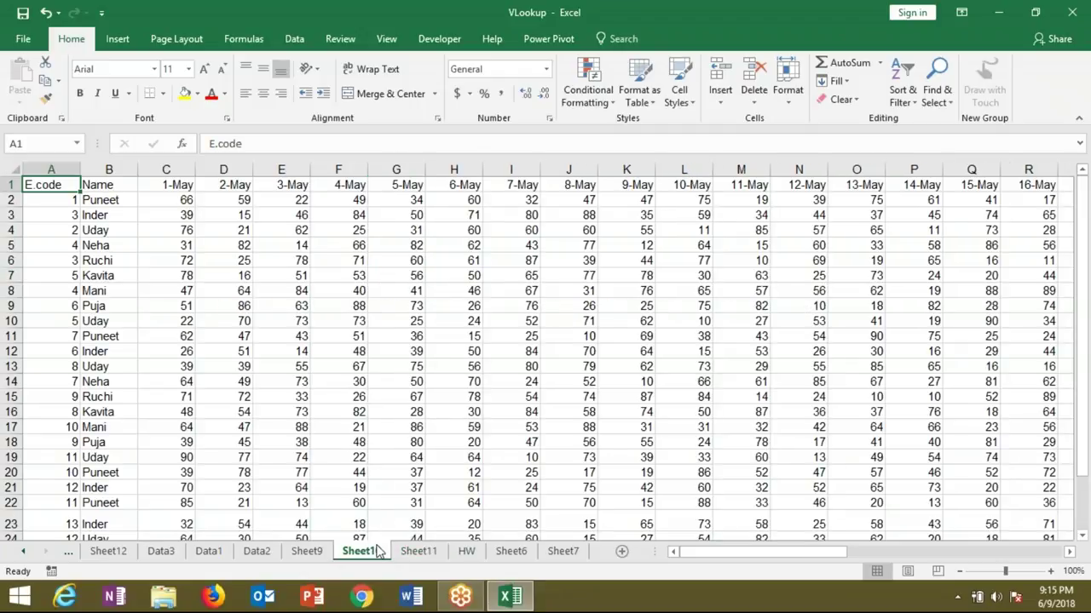
Step: Back on Sheet11, review the D10 and D9 formulas and where row 9's dates end
left_click(411, 553)
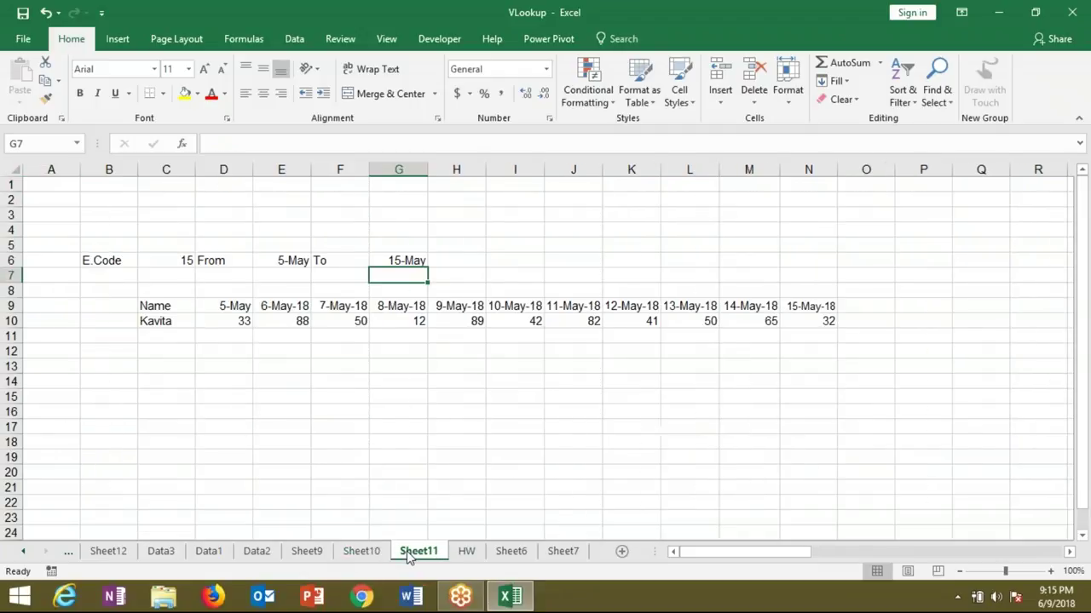
left_click(236, 320)
left_click(237, 312)
key("ctrl+shift+Right")
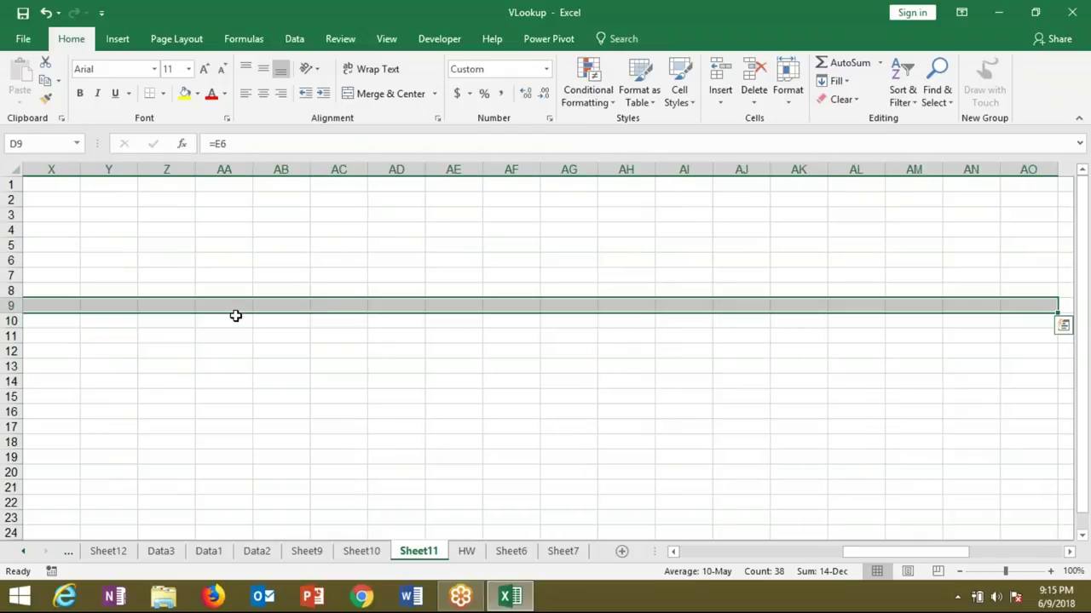
key("Left")
key("Left")
key("Right")
key("Right")
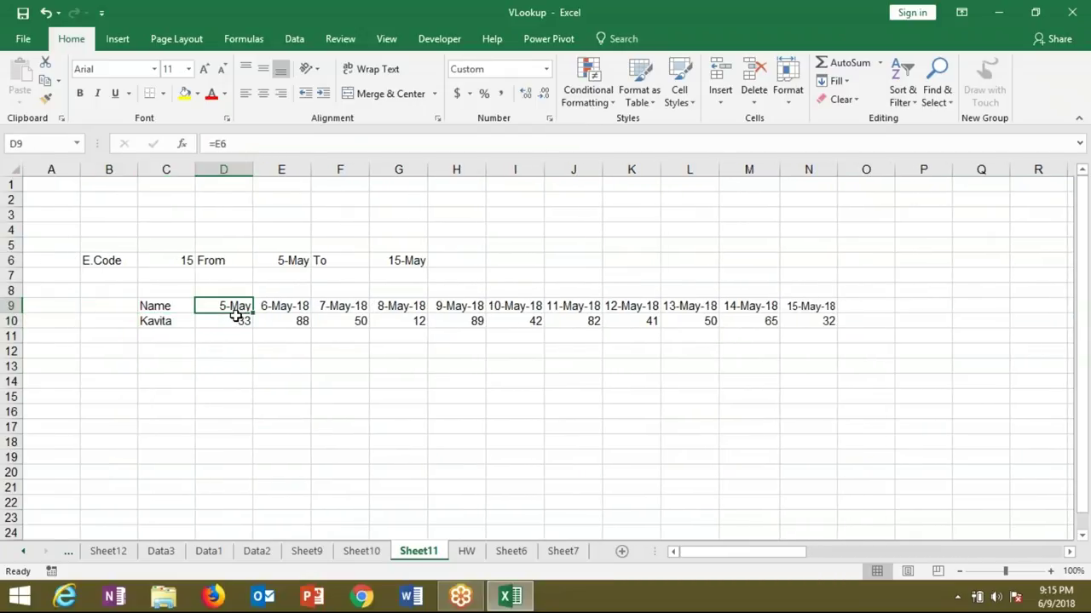
Step: Link D9 to the From date with =E6, then begin retyping E9's formula as =IF(
type("=")
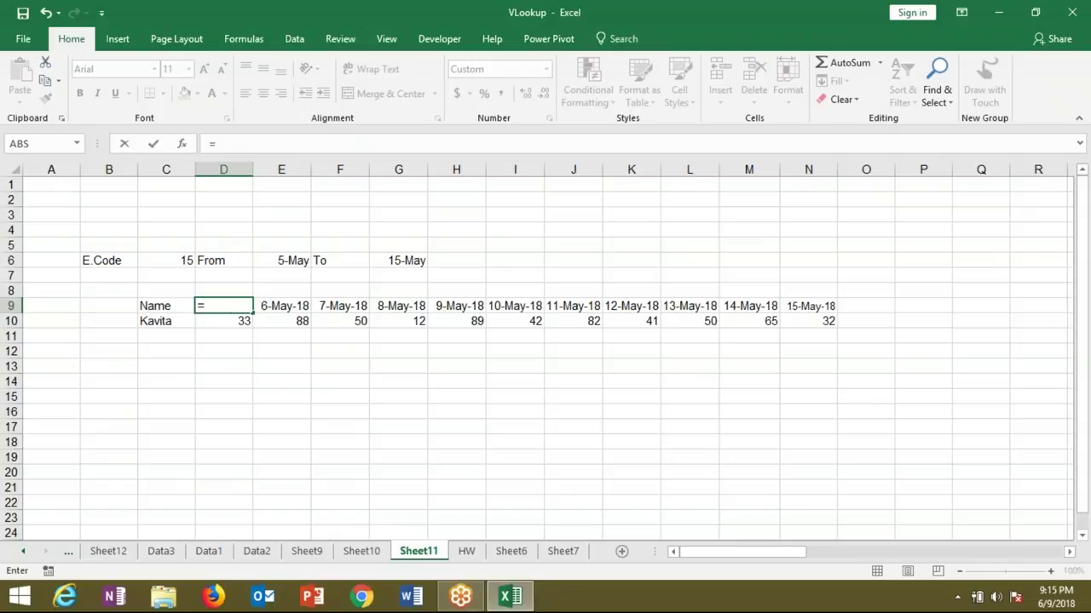
left_click(280, 263)
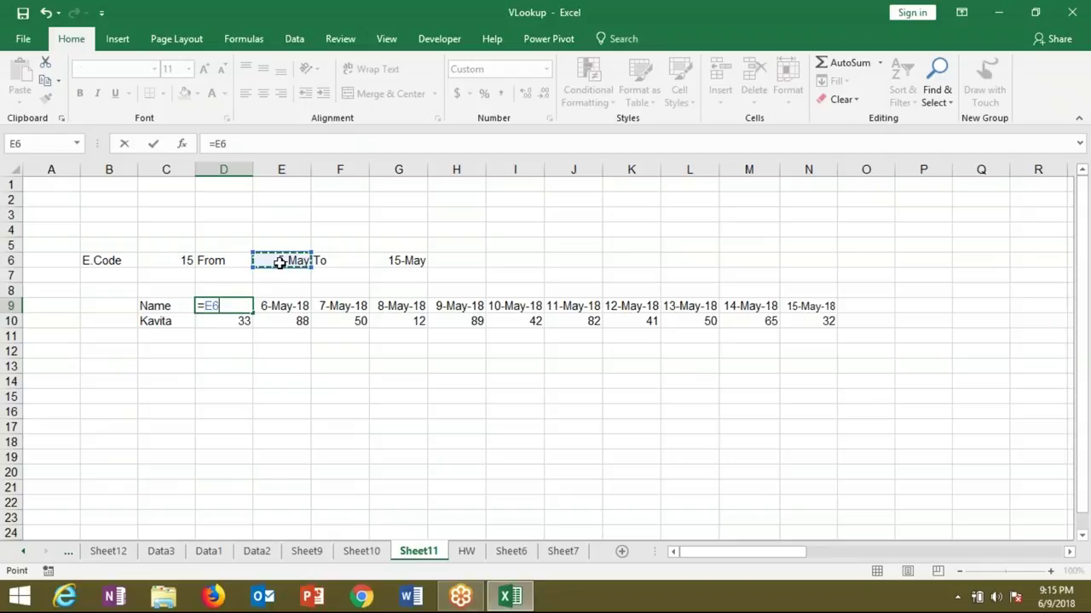
key("Return")
key("Up")
key("Right")
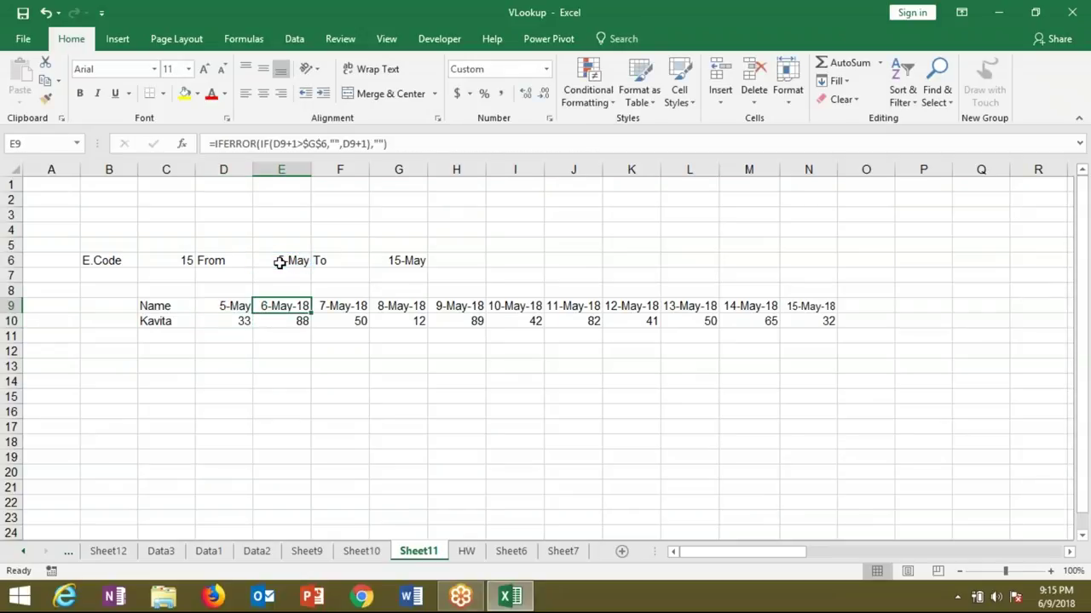
double_click(269, 308)
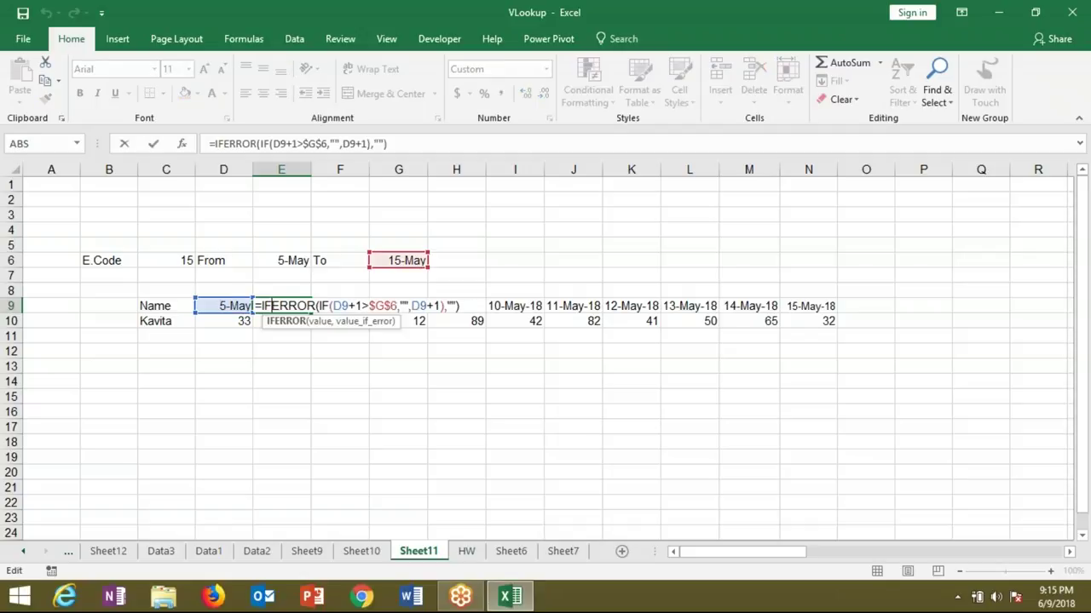
key("ctrl+Return")
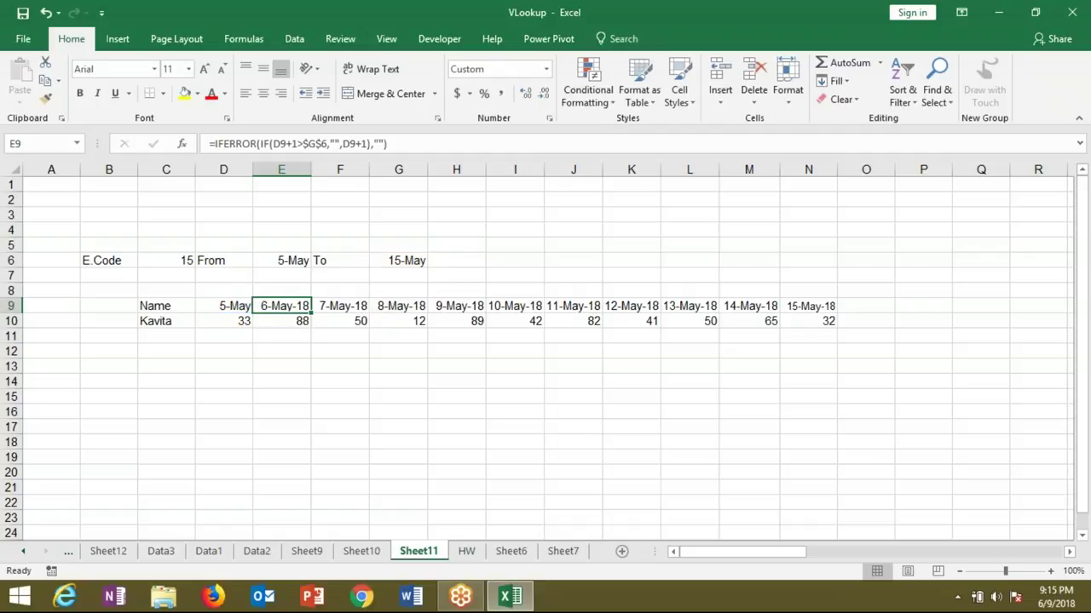
type("=IF(")
Step: Enter =IF(D9+1>G6,"",D9+1) in E9 to produce the next date
left_click(223, 306)
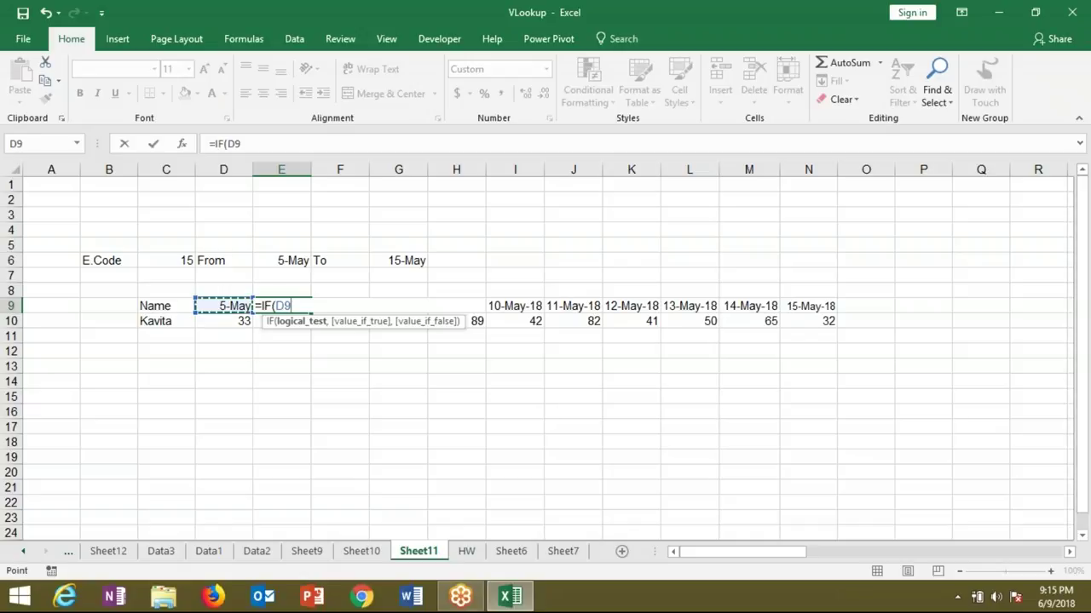
type("+1")
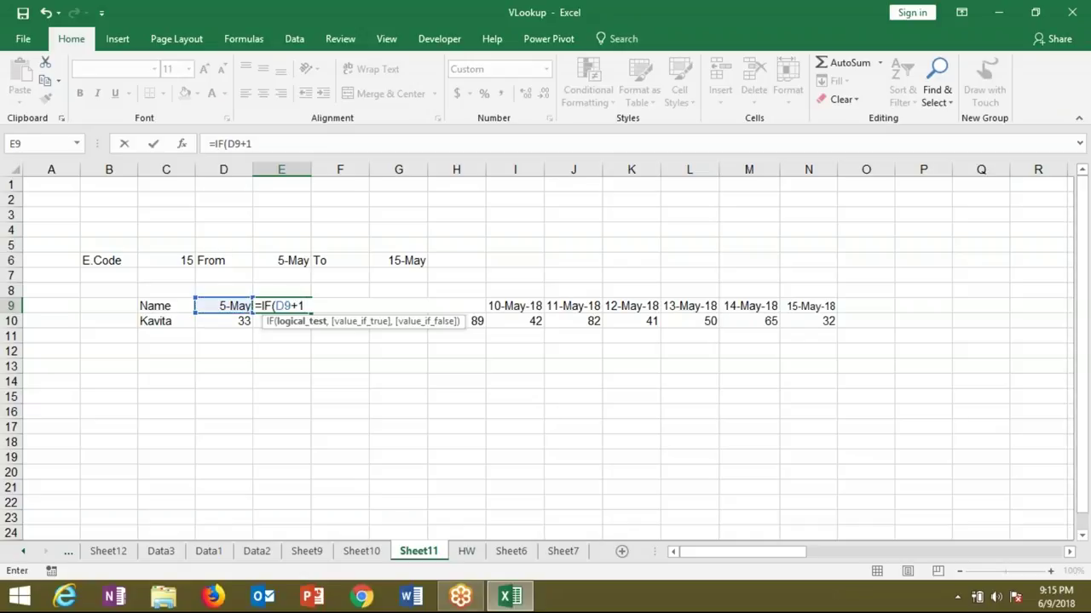
type(">")
left_click(416, 259)
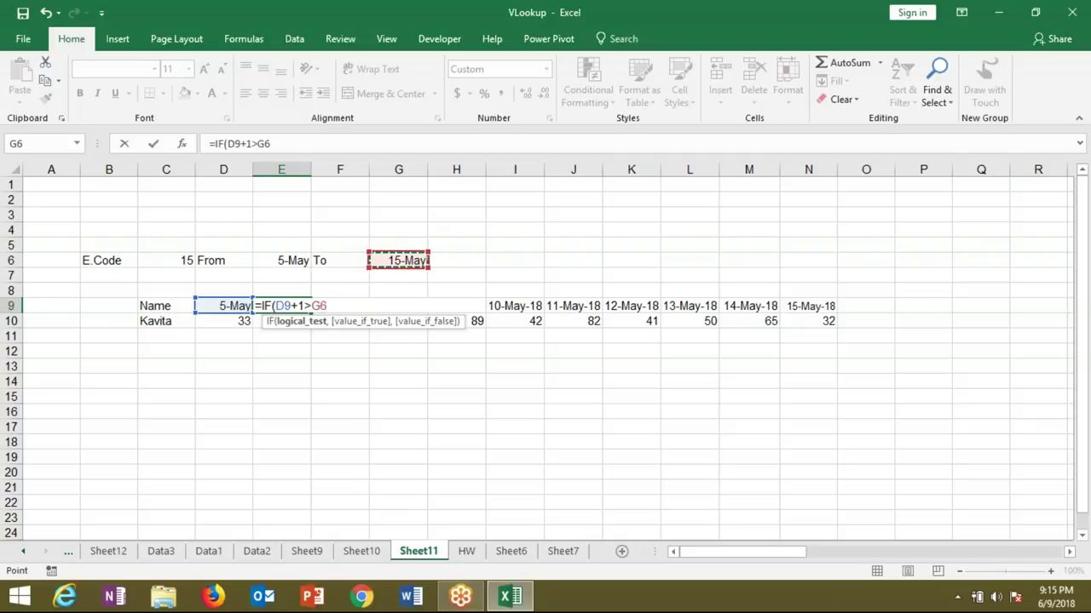
type(",\"\",")
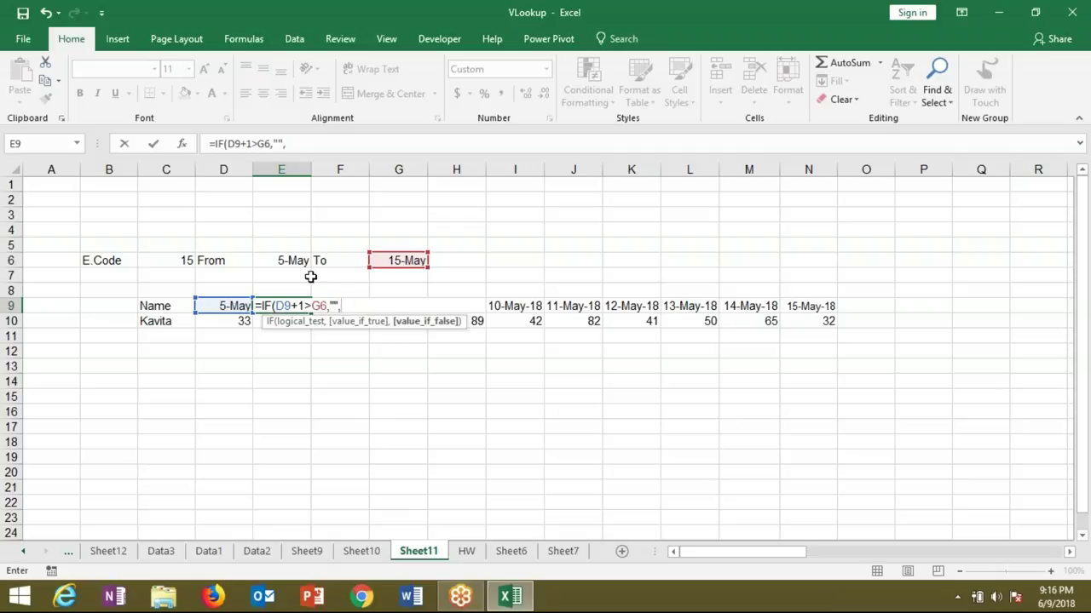
left_click(243, 305)
type("+1")
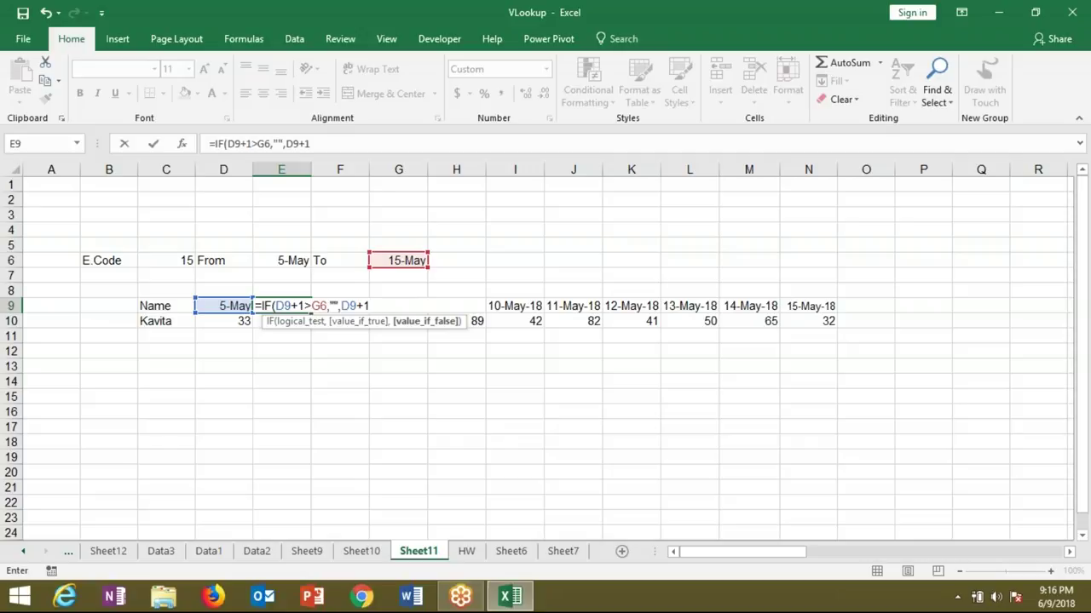
key("Return")
Step: Wrap E9's formula in IFERROR with a blank "" fallback
left_click(281, 306)
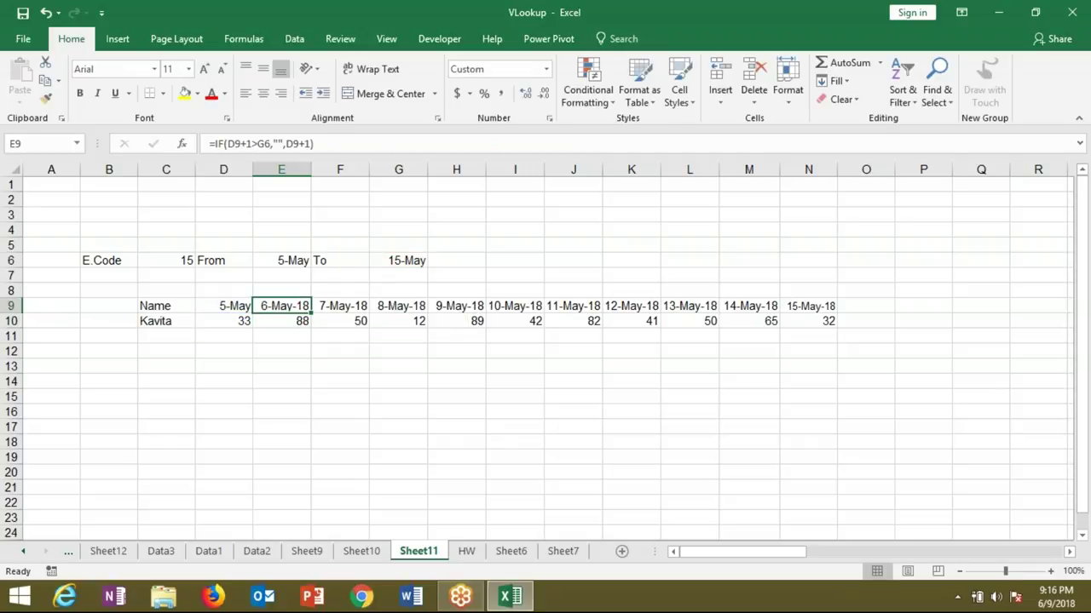
left_click(219, 145)
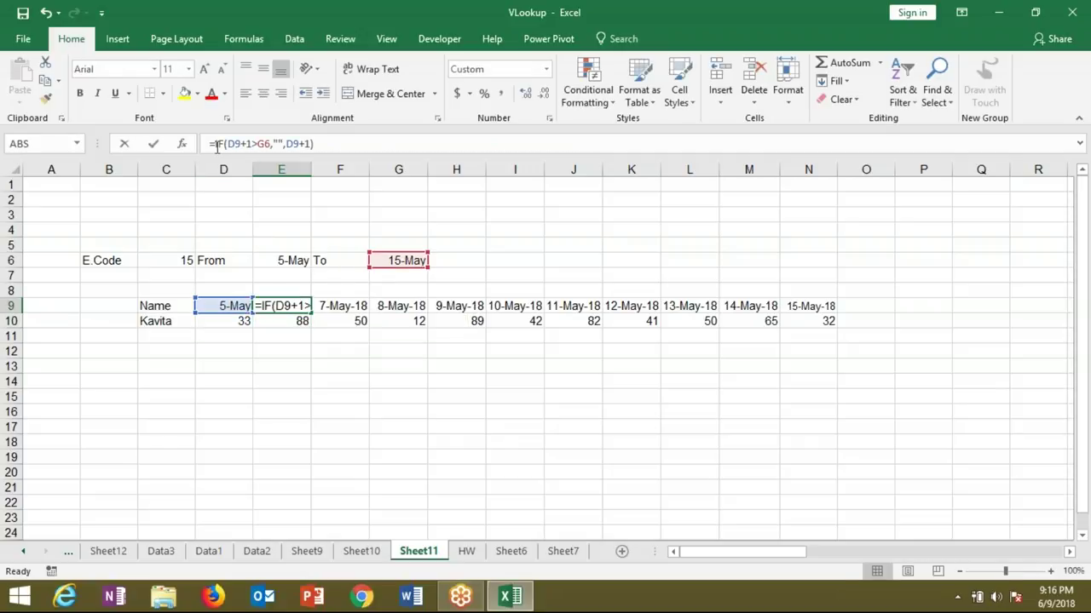
left_click(217, 145)
left_click(215, 145)
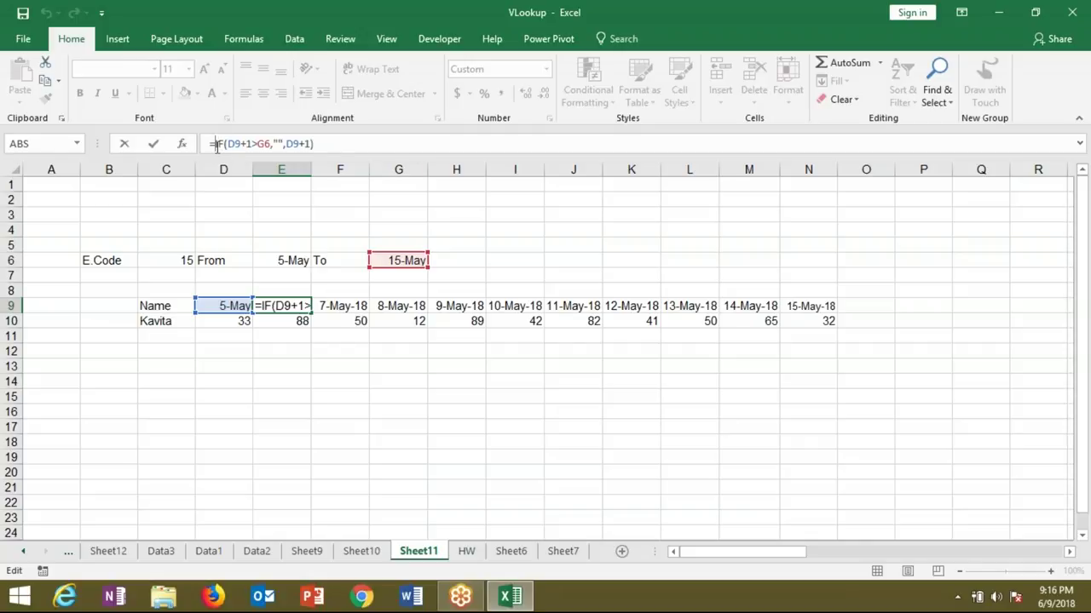
type("IF")
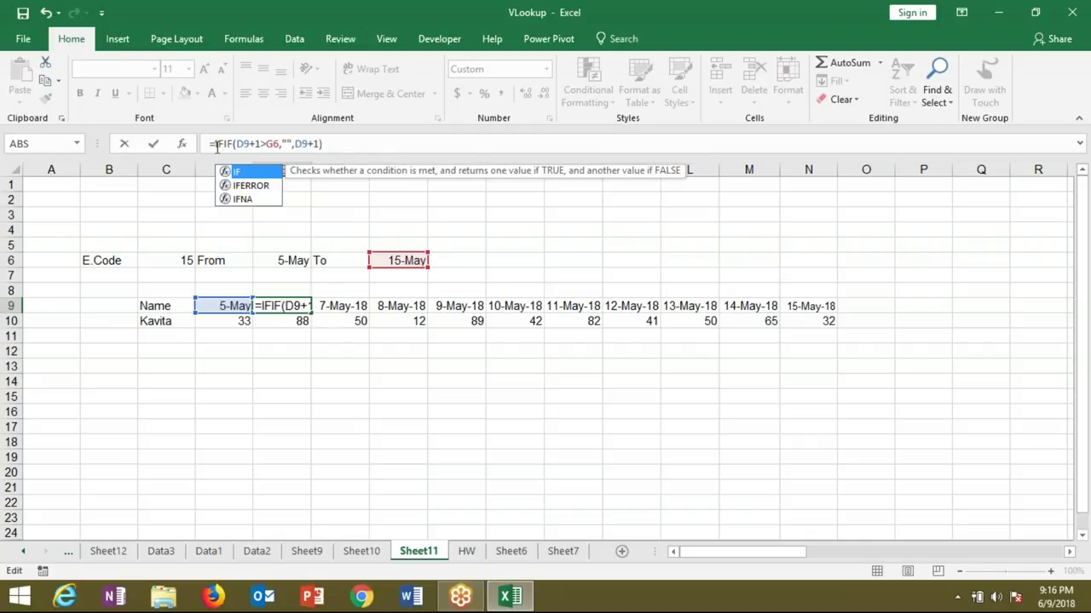
key("Down")
key("Tab")
left_click(370, 143)
type(",\"\"")
key("Return")
key("Return")
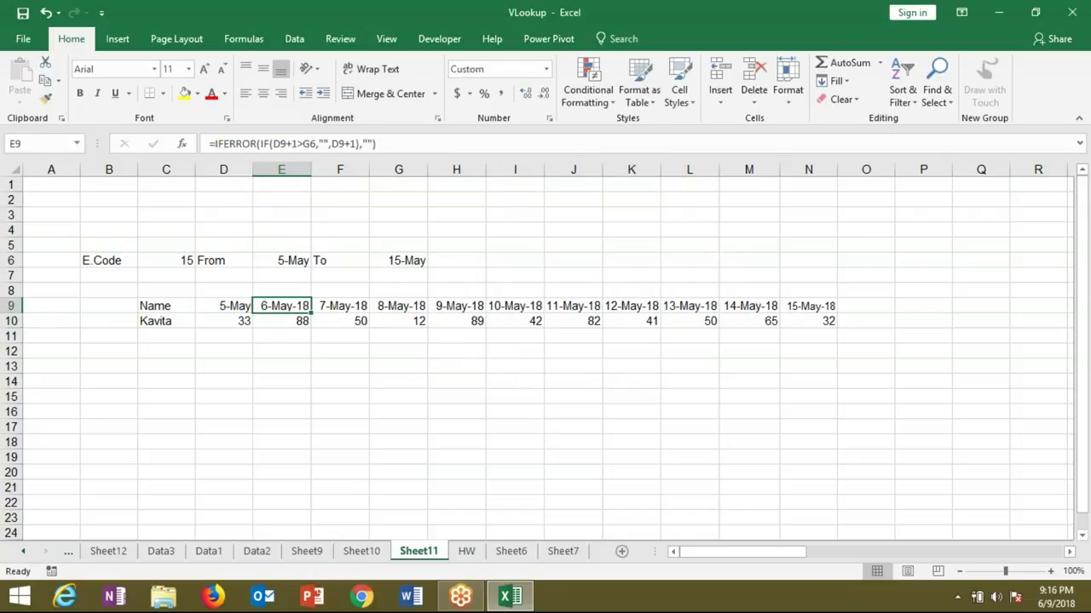
key("Right")
key("Right")
key("Right")
key("Right")
key("Right")
key("Right")
key("Right")
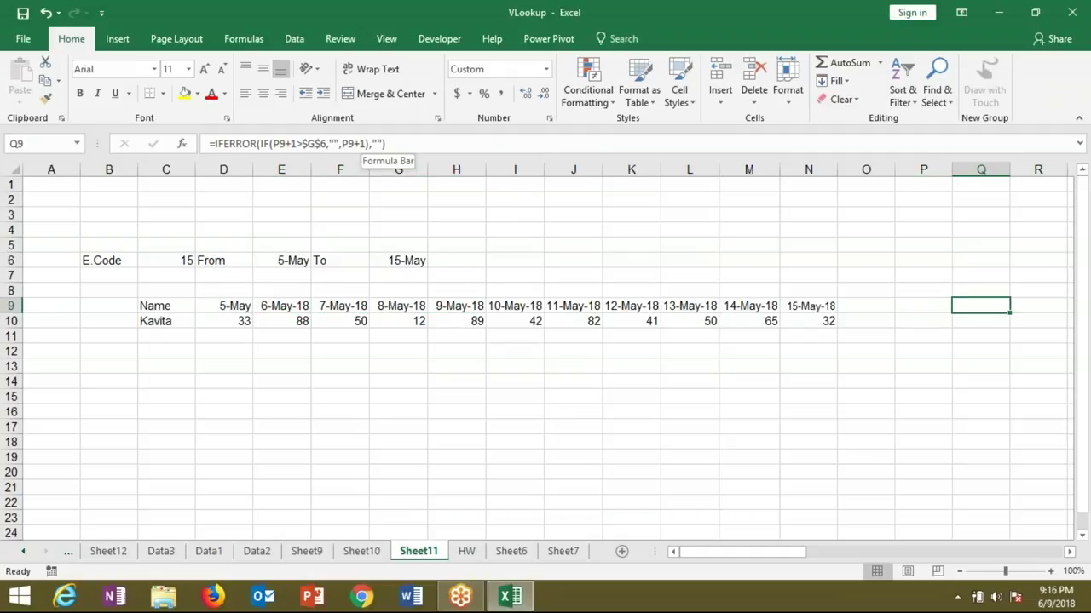
Step: Check where row 9's dates end and look for other content further down the sheet
key("Left")
key("shift+Right")
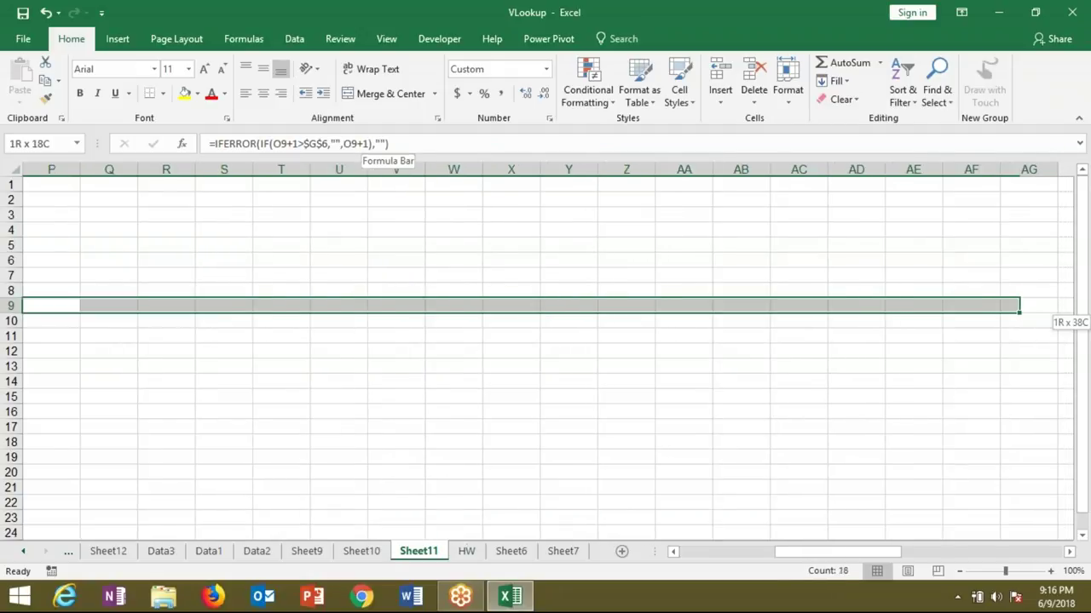
left_click_drag(1005, 308, 1064, 315)
key("Down")
key("ctrl+Down")
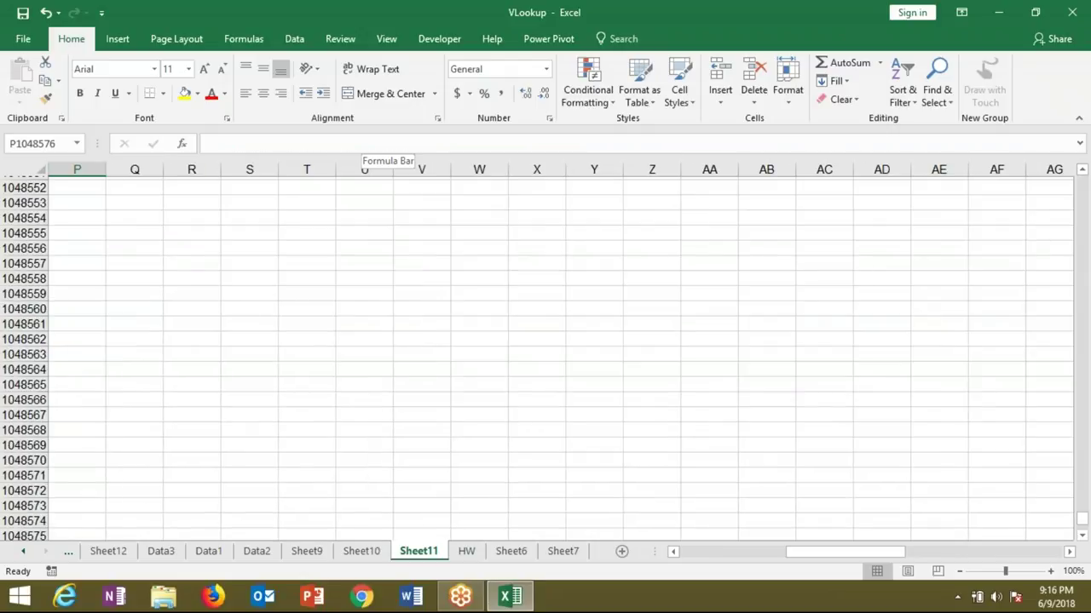
key("ctrl+Up")
key("ctrl+Up")
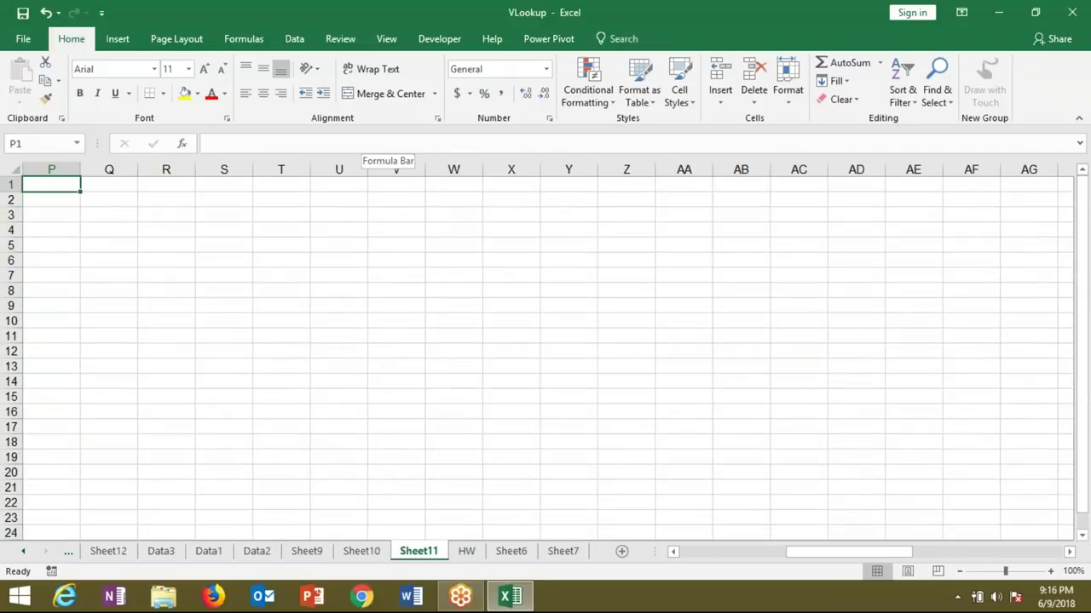
key("ctrl+Down")
key("Down")
key("ctrl+Left")
key("ctrl+Left")
key("ctrl+Left")
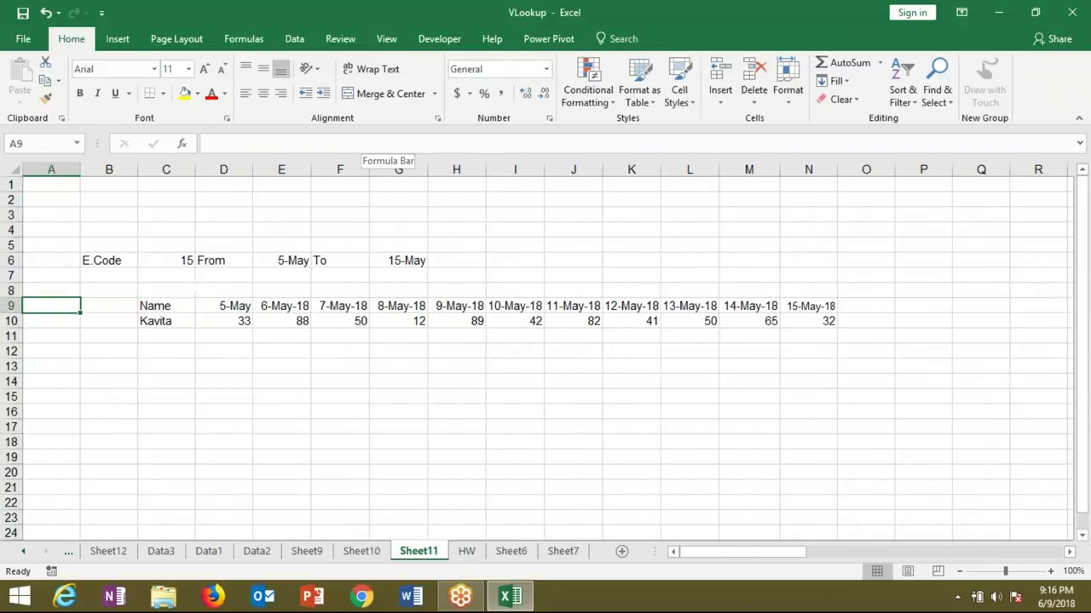
Step: Review C10's formula, then enter =VLOOKUP(C6,Sheet10!A:AG,3,) in D10
left_click(154, 322)
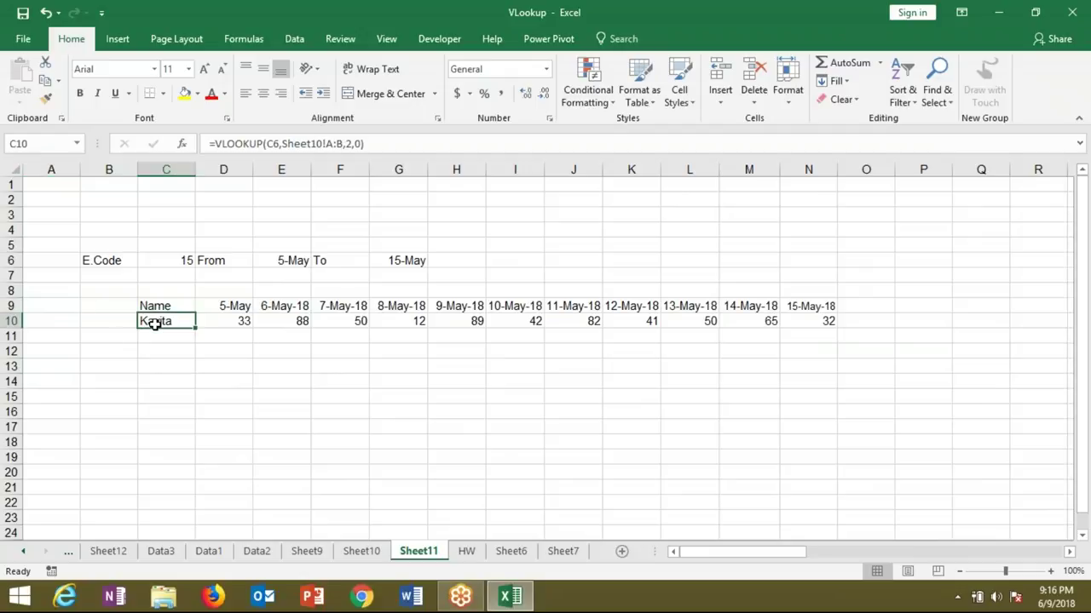
double_click(154, 322)
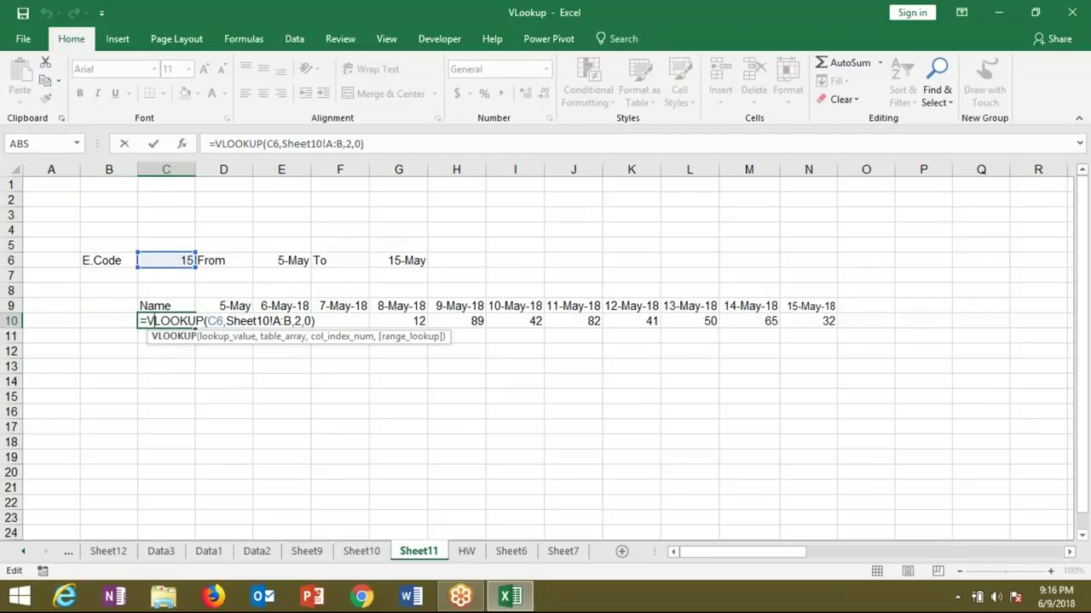
key("Escape")
left_click(213, 321)
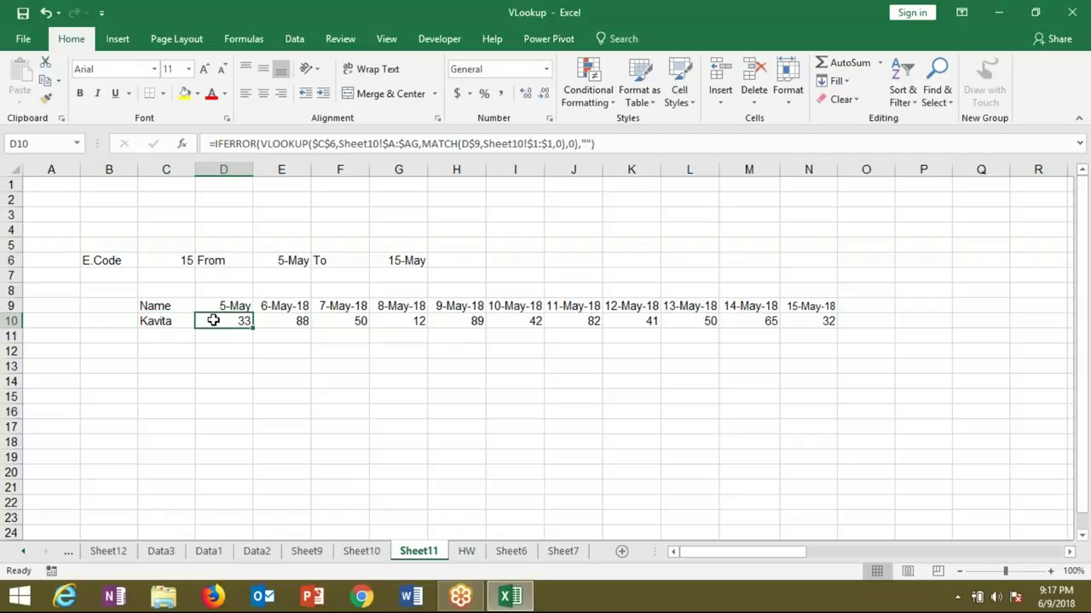
type("=VL")
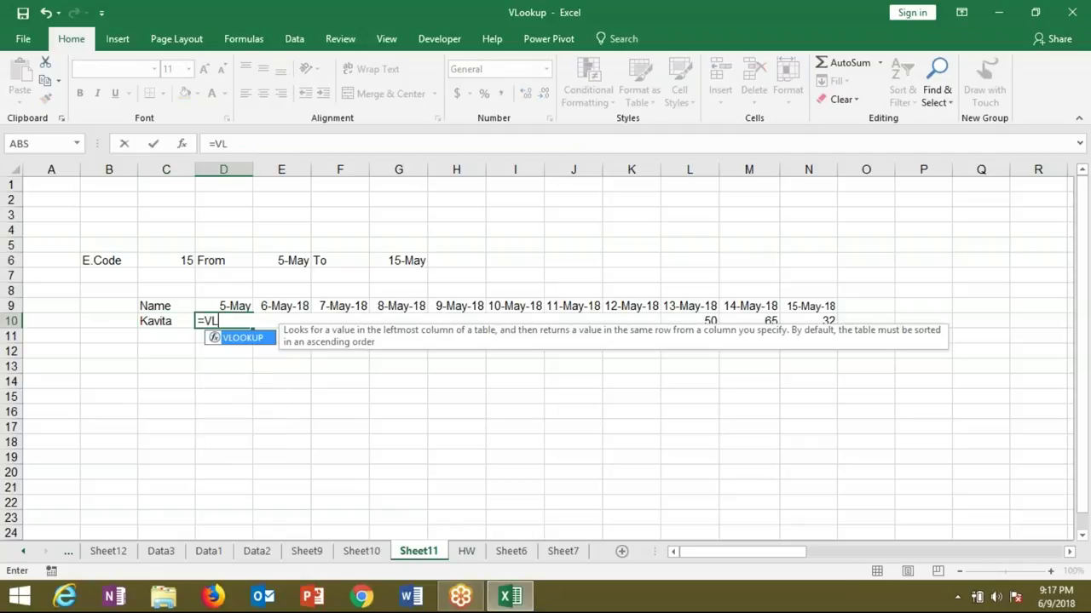
type("OOKUP(")
left_click(170, 257)
type(",")
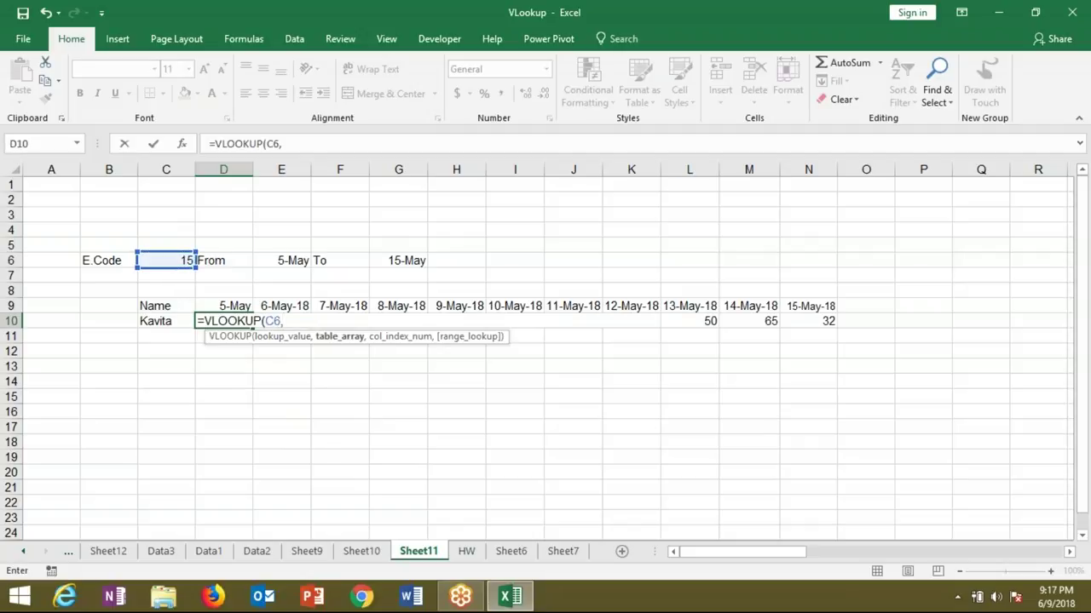
left_click(361, 551)
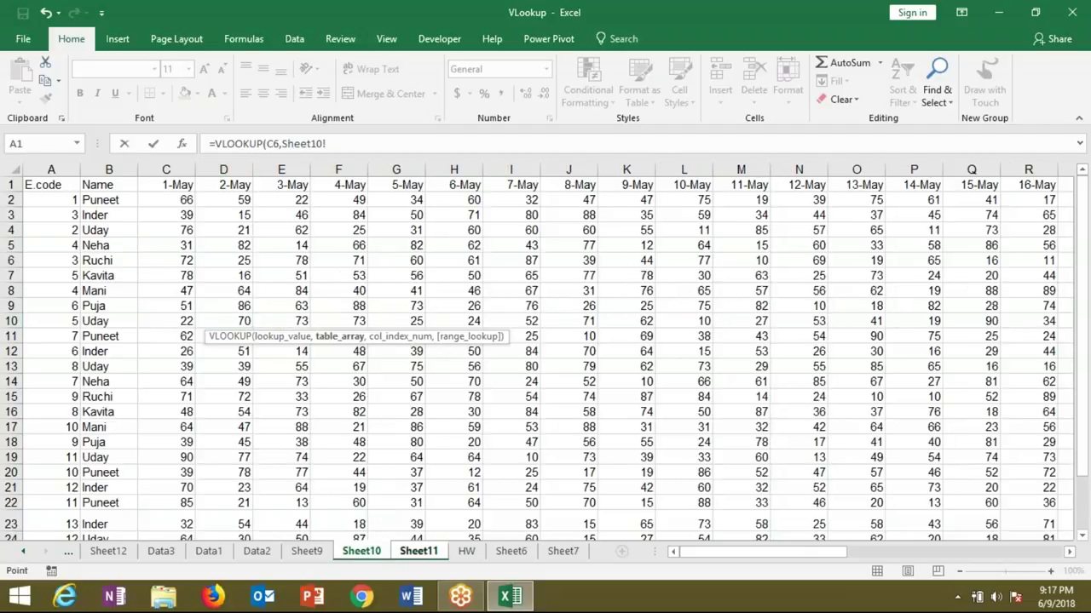
mouse_move(51, 169)
left_mouse_down()
mouse_move(973, 168)
mouse_move(1077, 157)
mouse_move(986, 171)
left_mouse_up()
type(",")
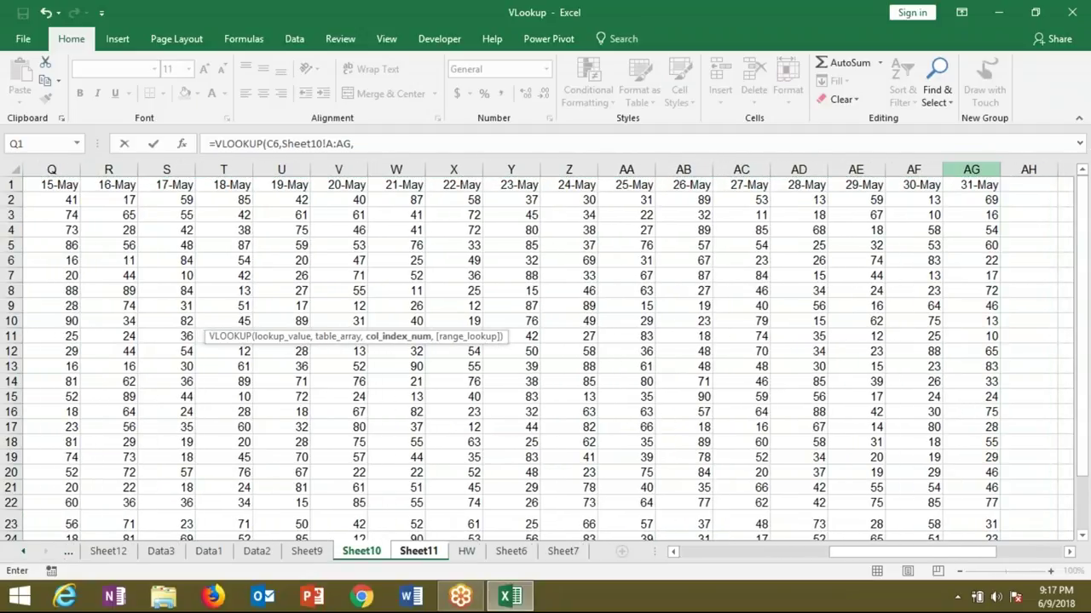
type("3,0")
key("Return")
key("Up")
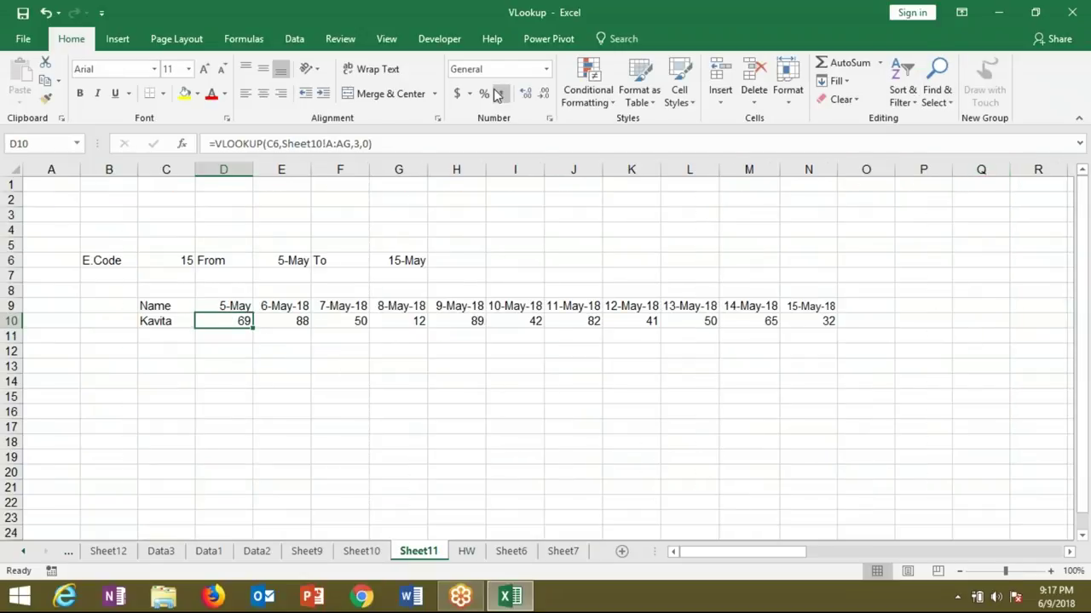
Step: Replace D10's fixed column index 3 with MATCH(D9,Sheet10!1:1,0), returning 33 for 5-May
left_click(353, 144)
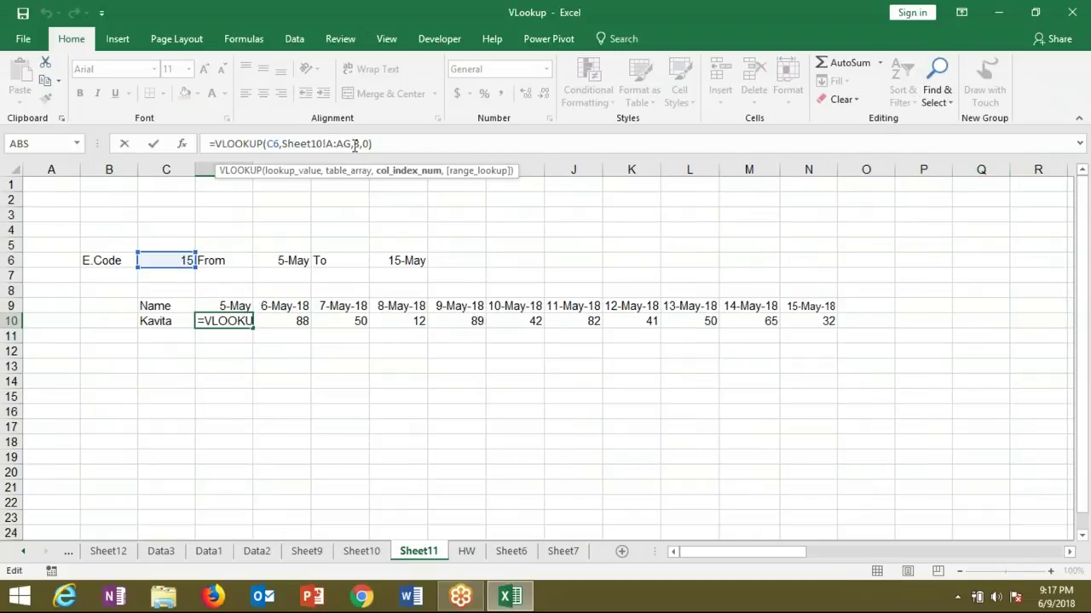
key("BackSpace")
type("MA")
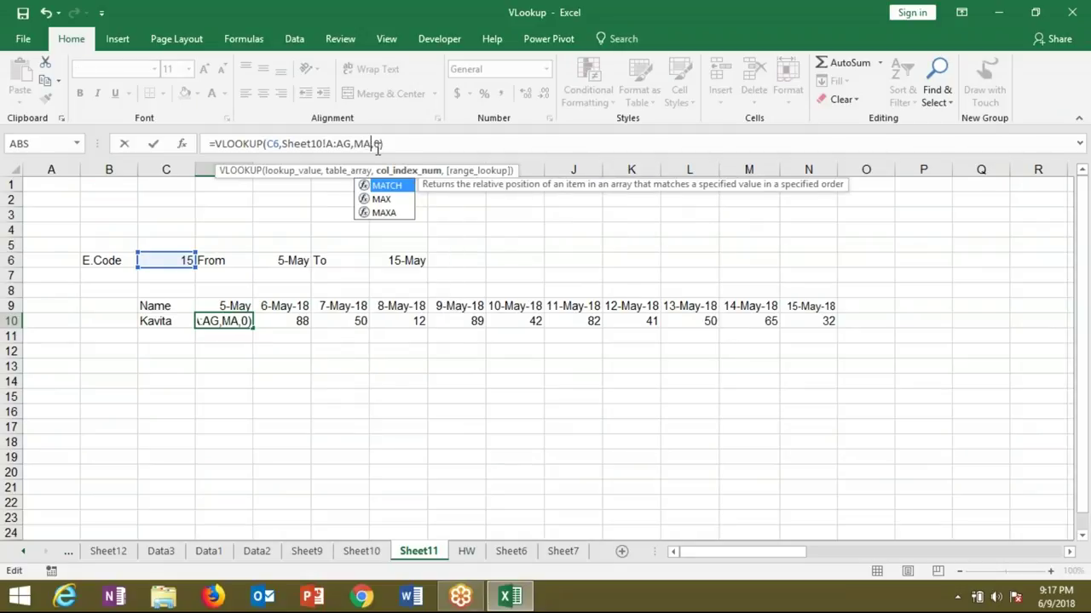
type("T")
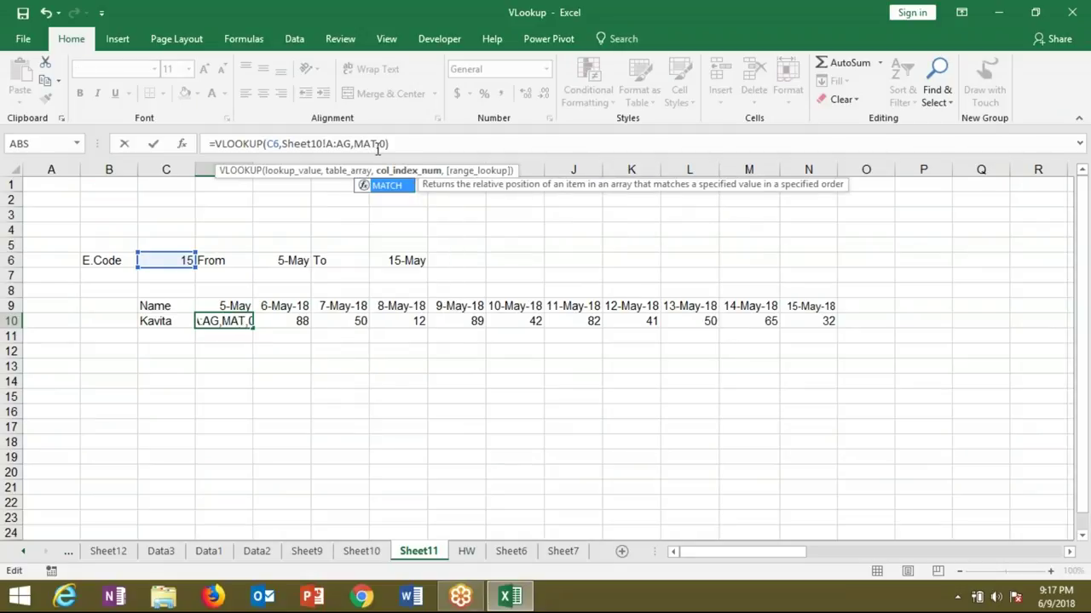
key("Tab")
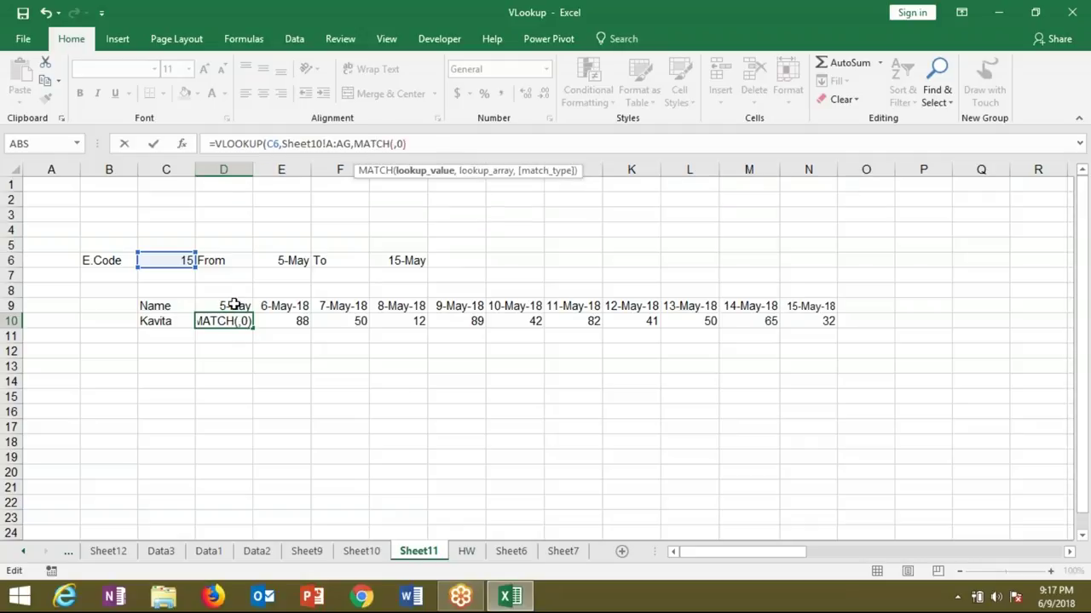
left_click(234, 305)
type(",")
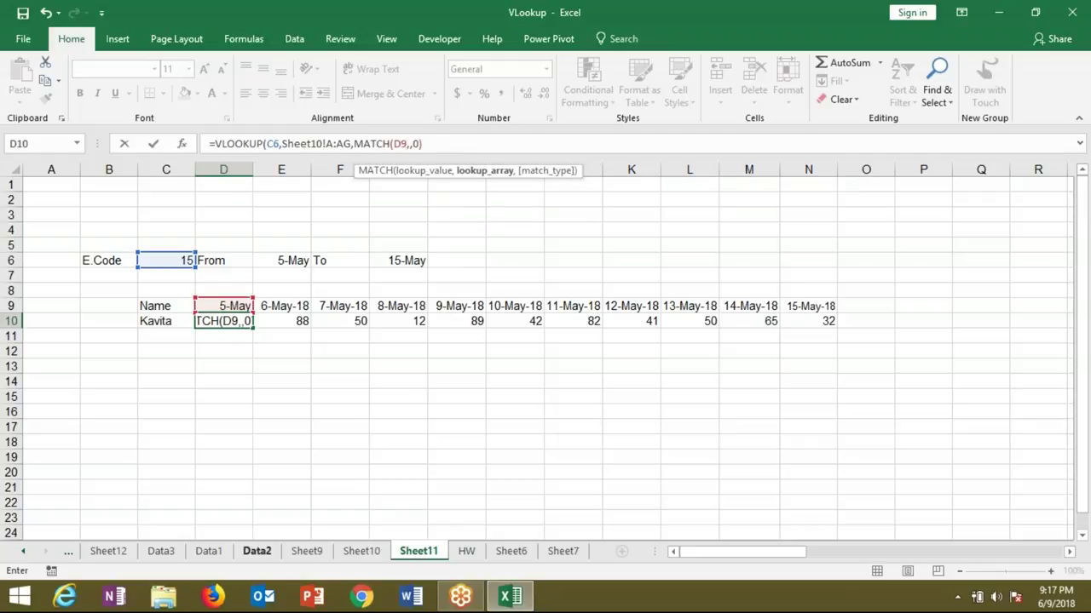
left_click(361, 551)
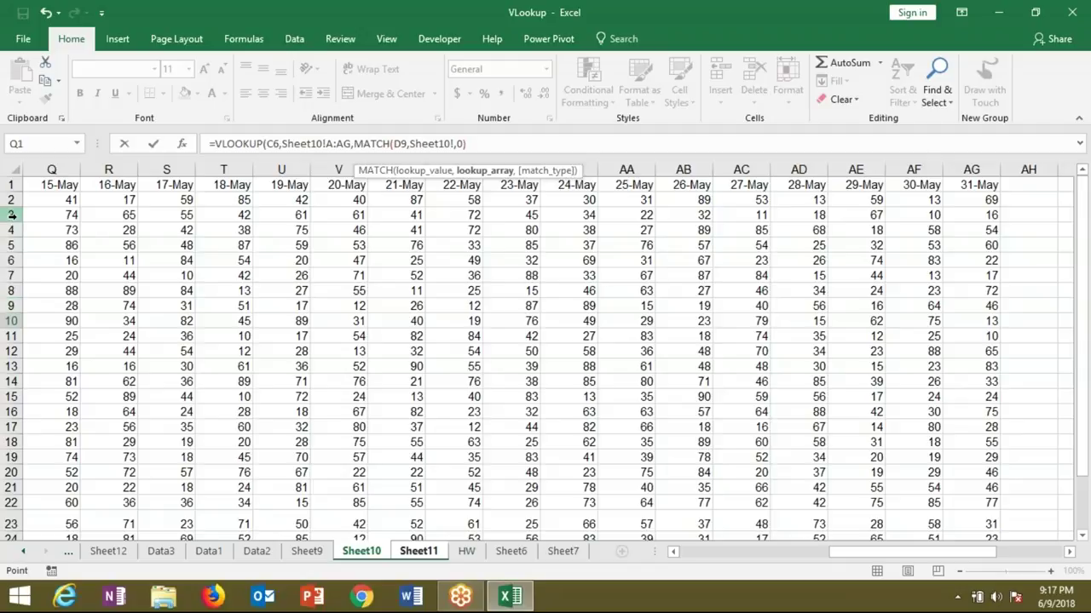
left_click(12, 184)
type(",0)")
key("Return")
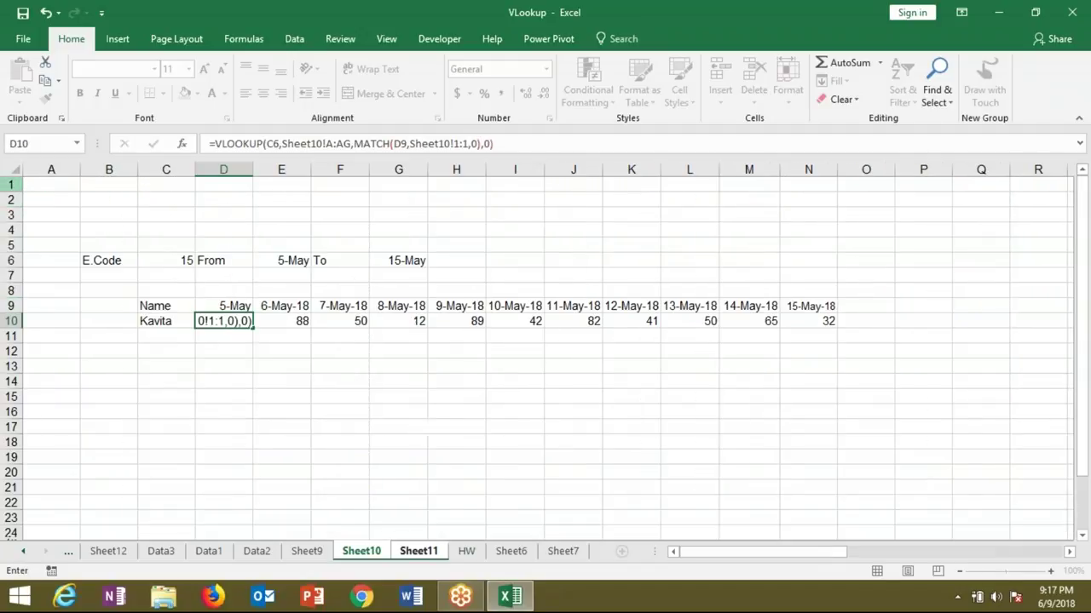
left_click(224, 321)
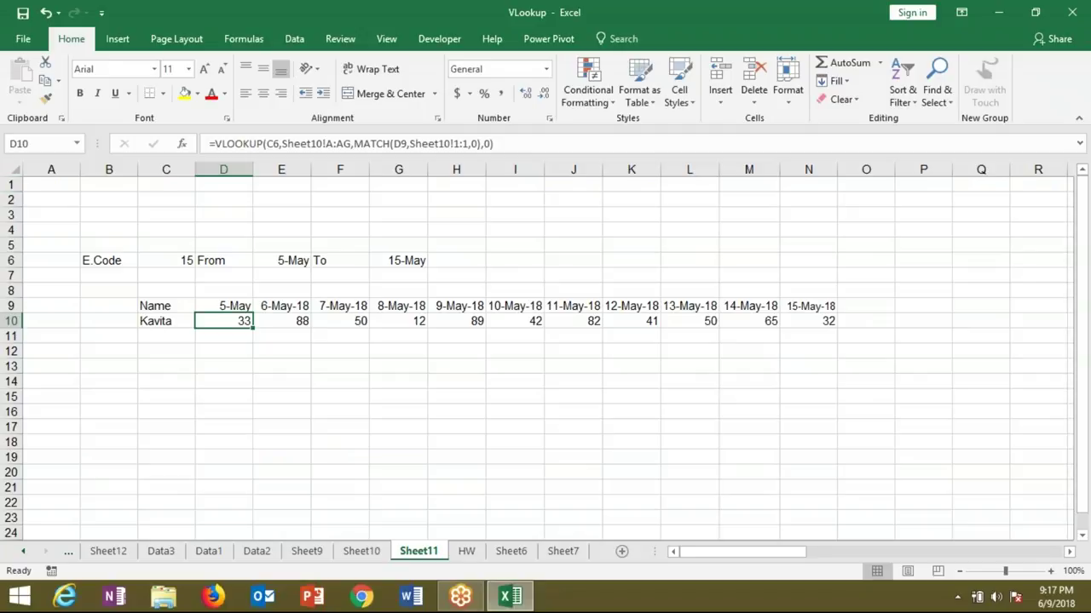
Step: Make D10's C6, A:AG and row 1 references absolute and fix D9's row with $
left_click(274, 144)
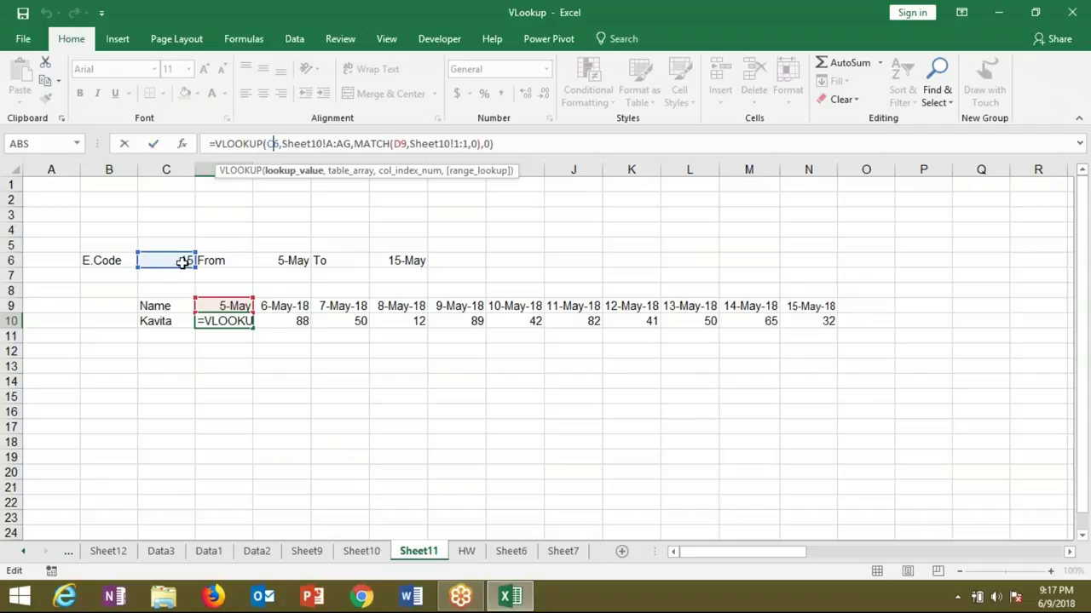
key("F4")
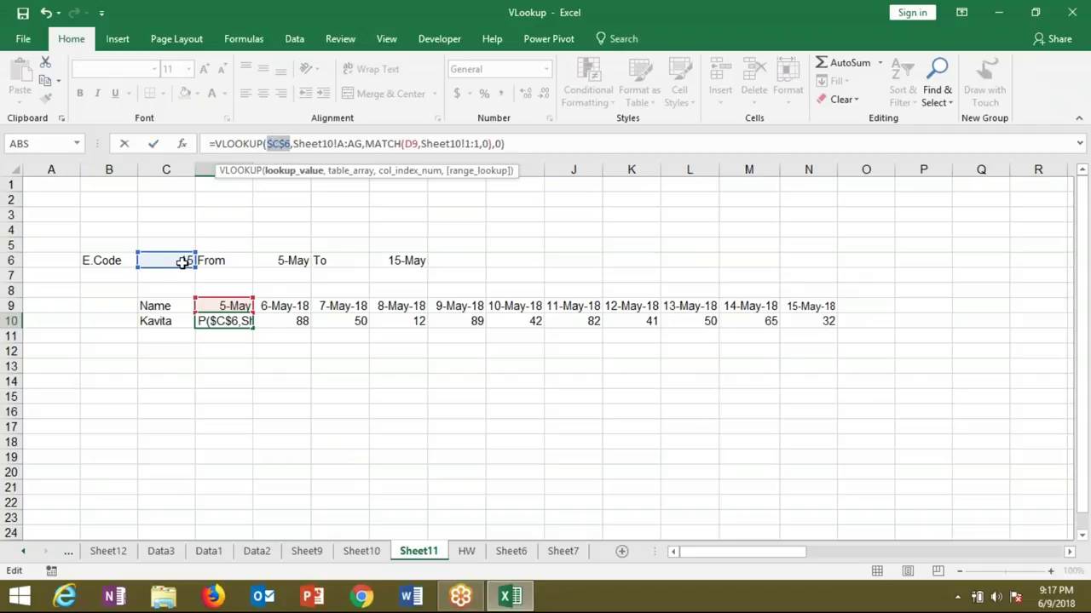
left_click(349, 144)
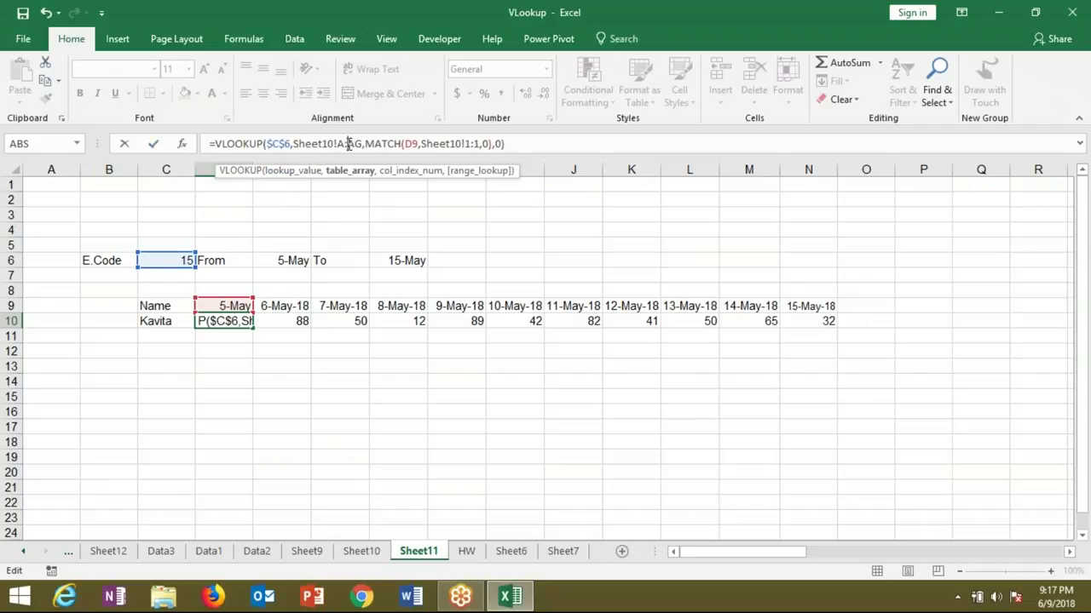
key("F4")
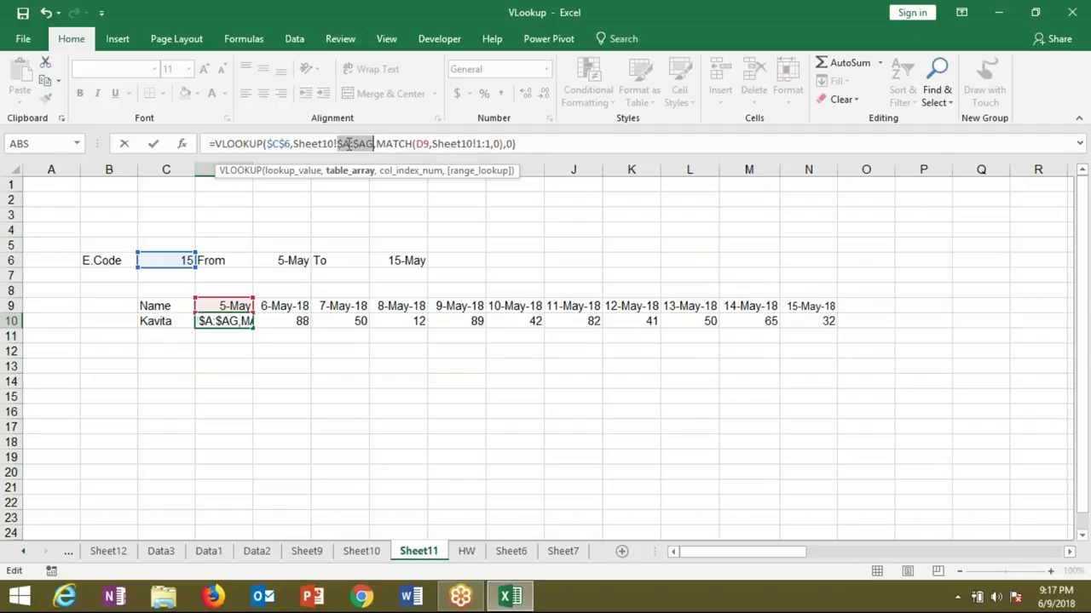
left_click(424, 144)
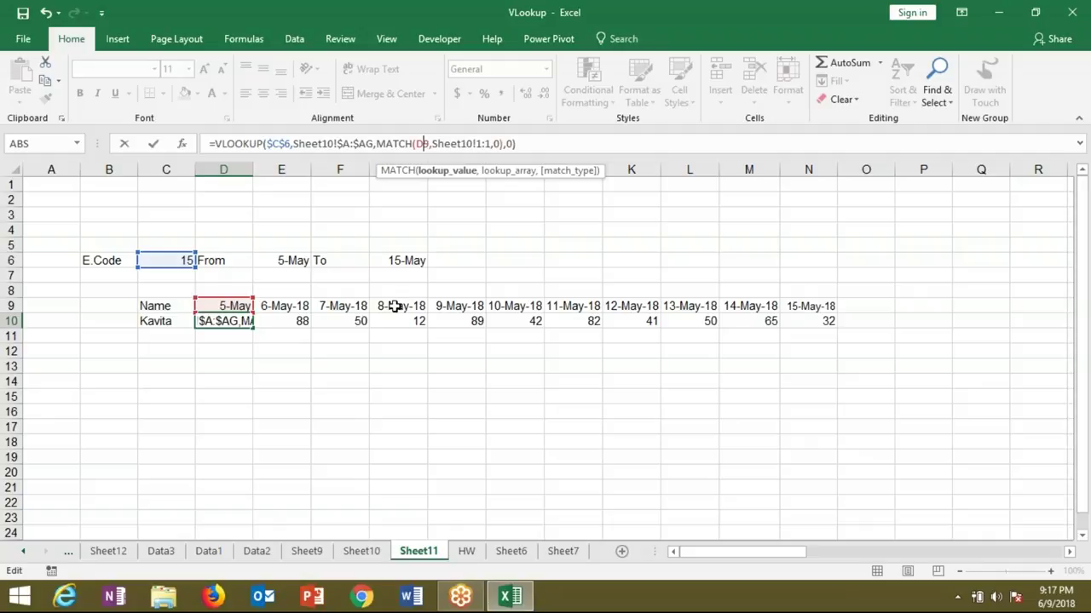
type("$")
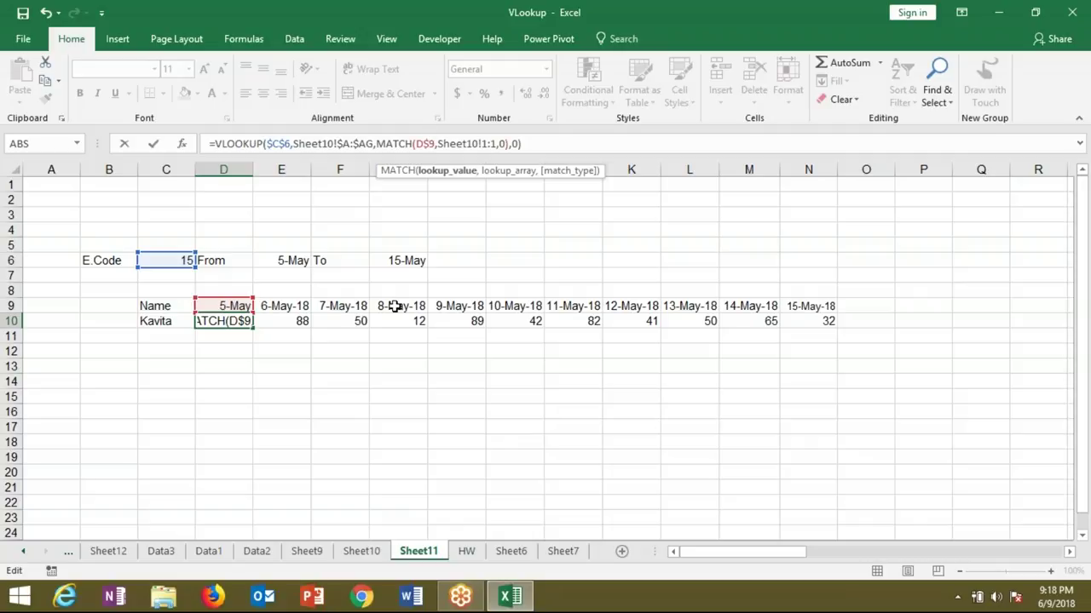
left_click(491, 143)
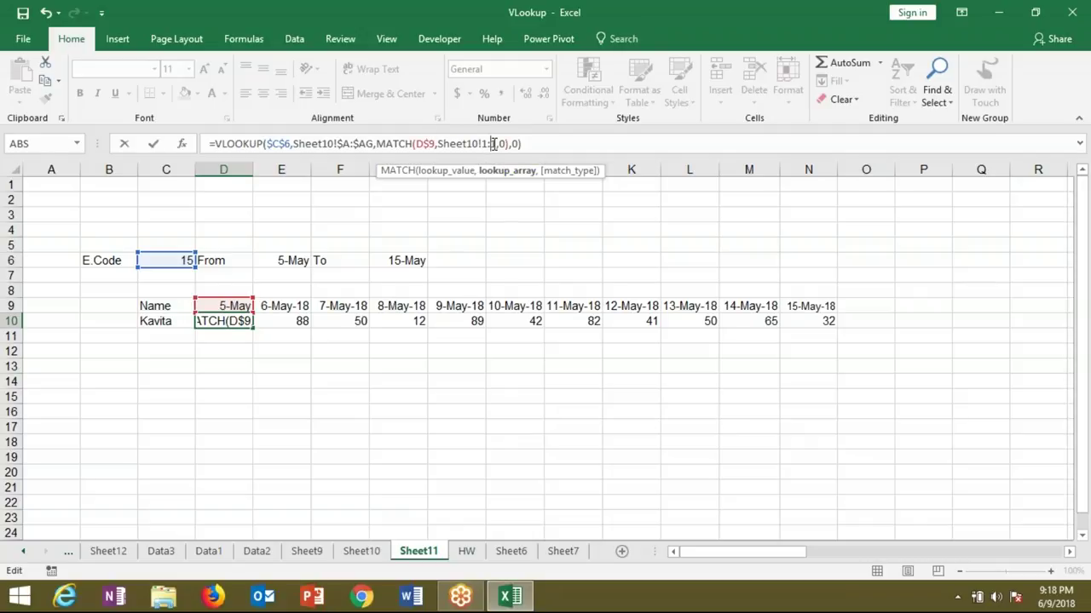
key("F4")
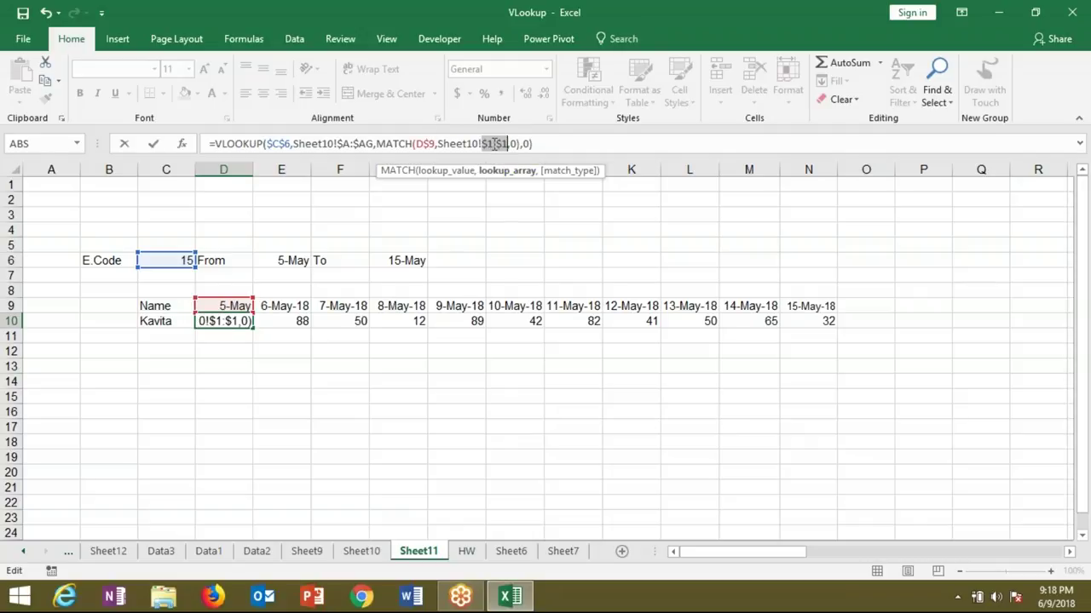
Step: Wrap D10's formula in IFERROR with a blank fallback and re-lock Sheet10's row 1 reference
left_click(214, 145)
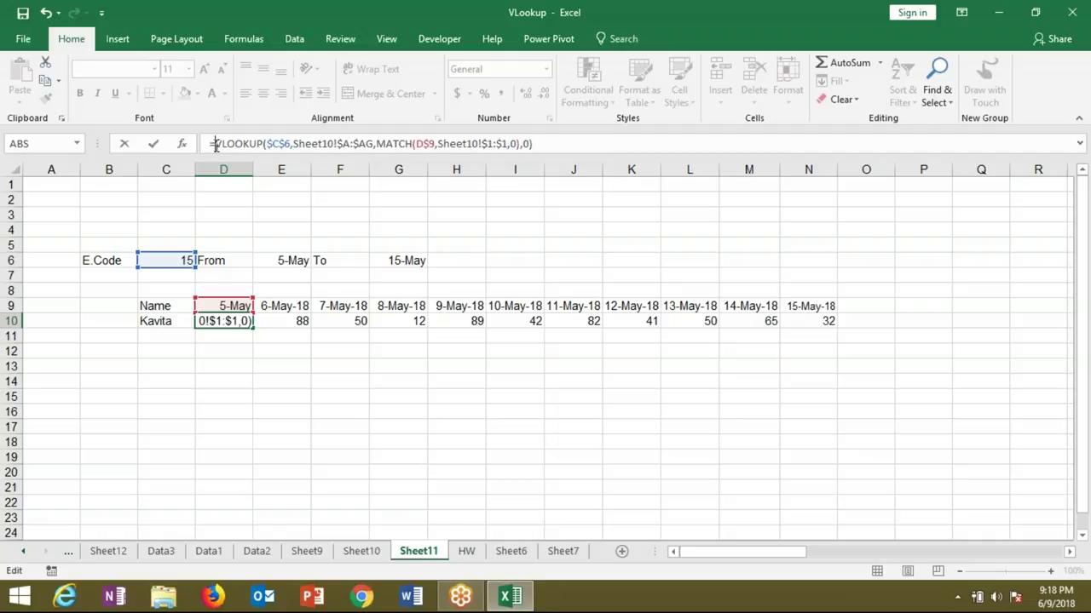
type("I")
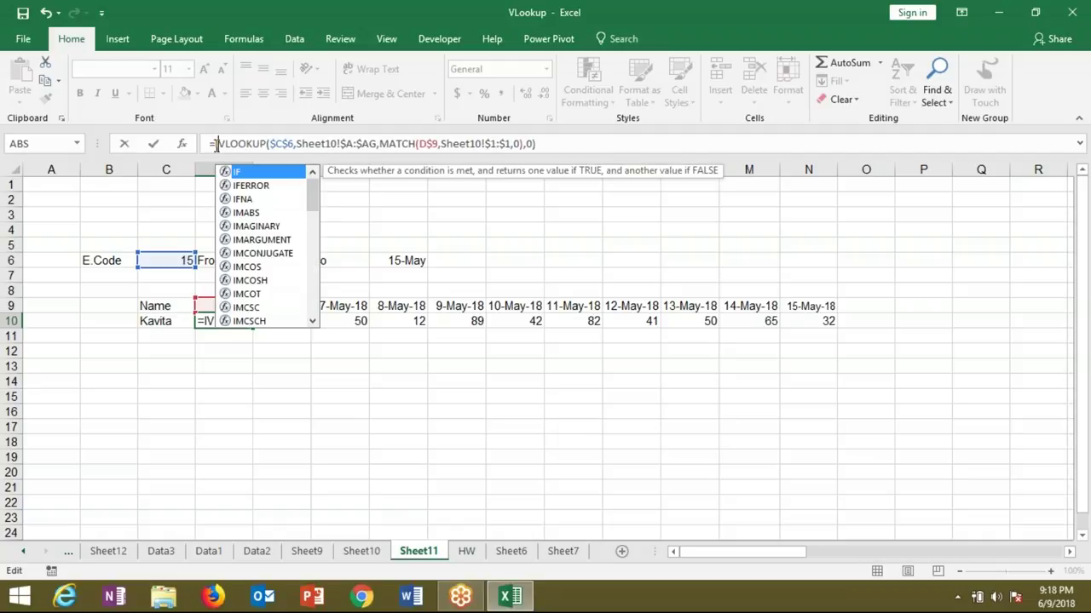
key("Down")
key("Tab")
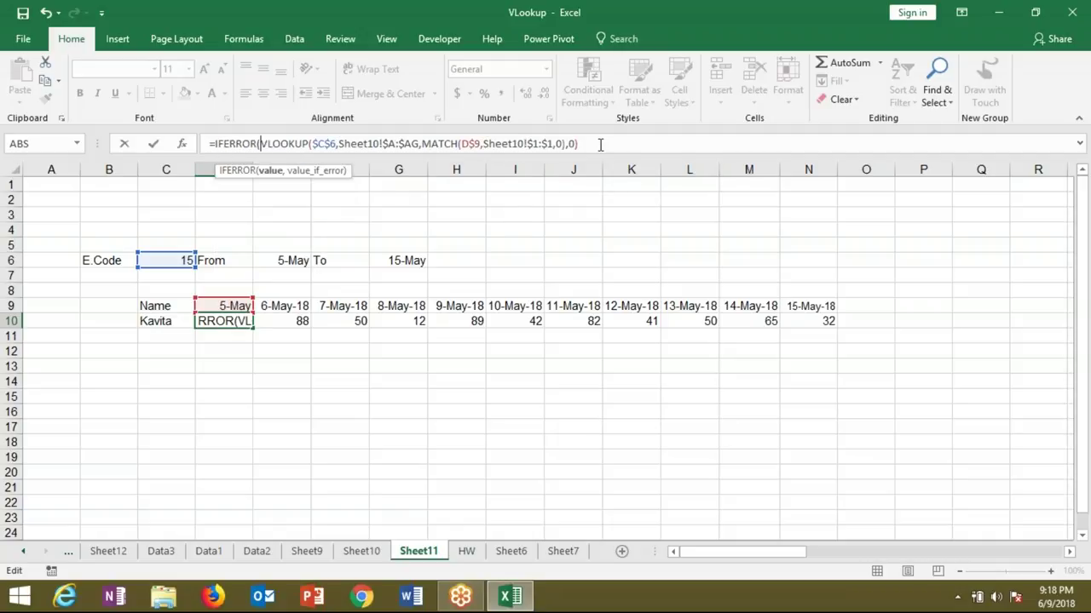
left_click(600, 144)
type(",\"\"")
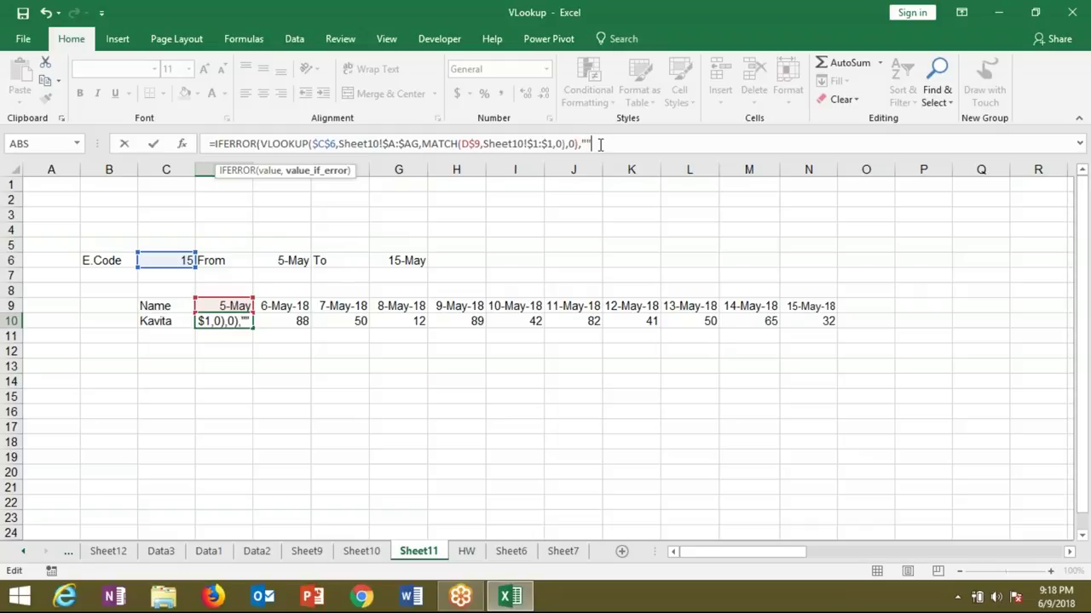
key("Return")
key("Return")
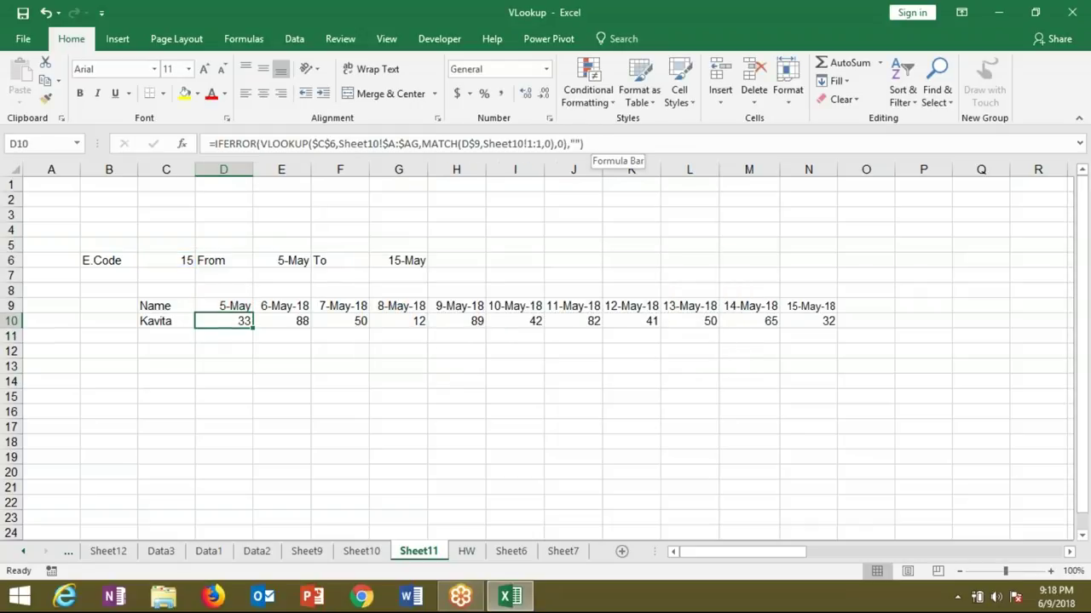
left_click(541, 144)
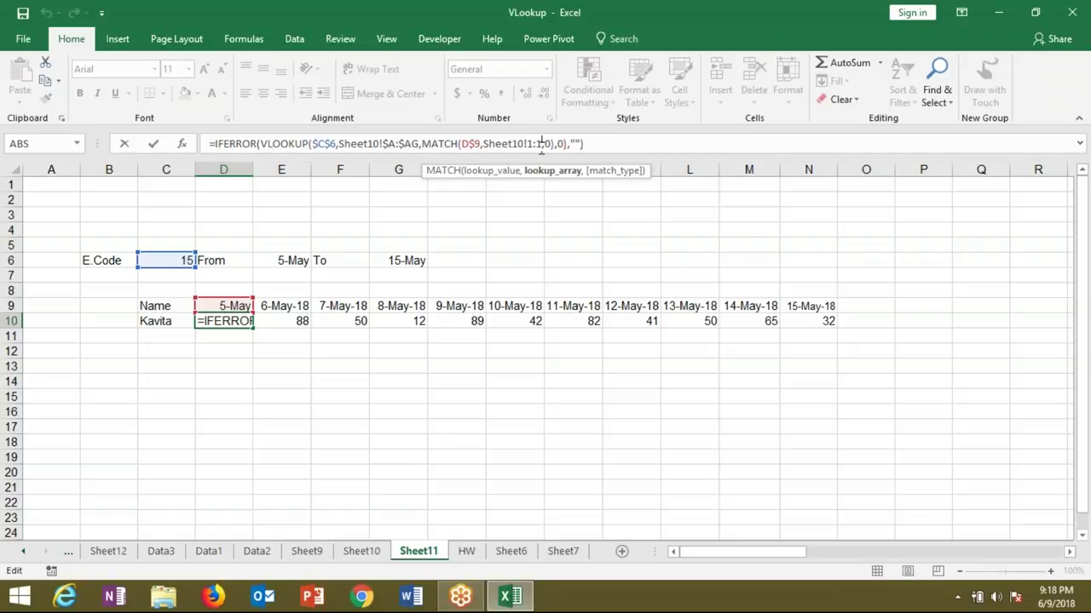
key("F4")
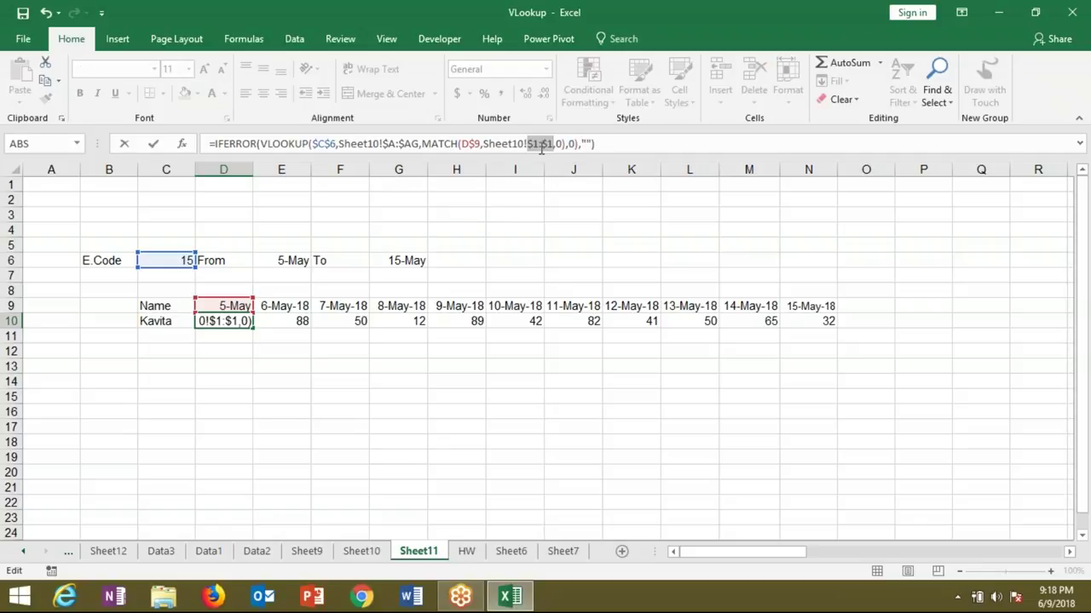
key("Return")
Step: Copy D10's formula across row 10 with Ctrl+R
key("Up")
key("shift+Right")
key("ctrl+r")
key("shift+Right")
key("shift+Right")
key("shift+Right")
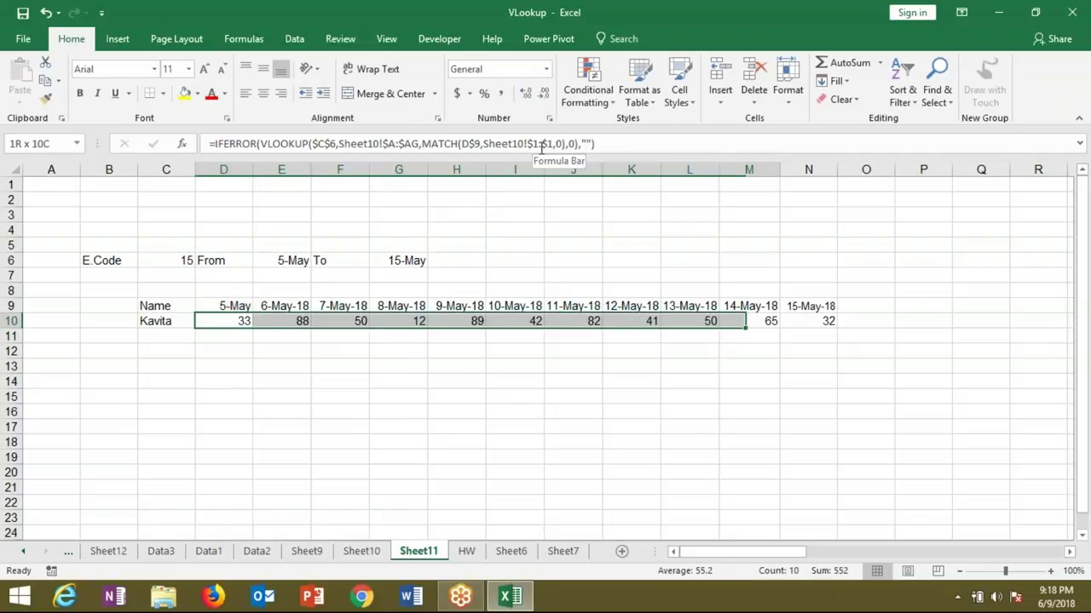
key("shift+Right")
key("shift+Right")
key("shift+Right")
key("shift+Left")
key("shift+Left")
key("shift+Left")
key("Home")
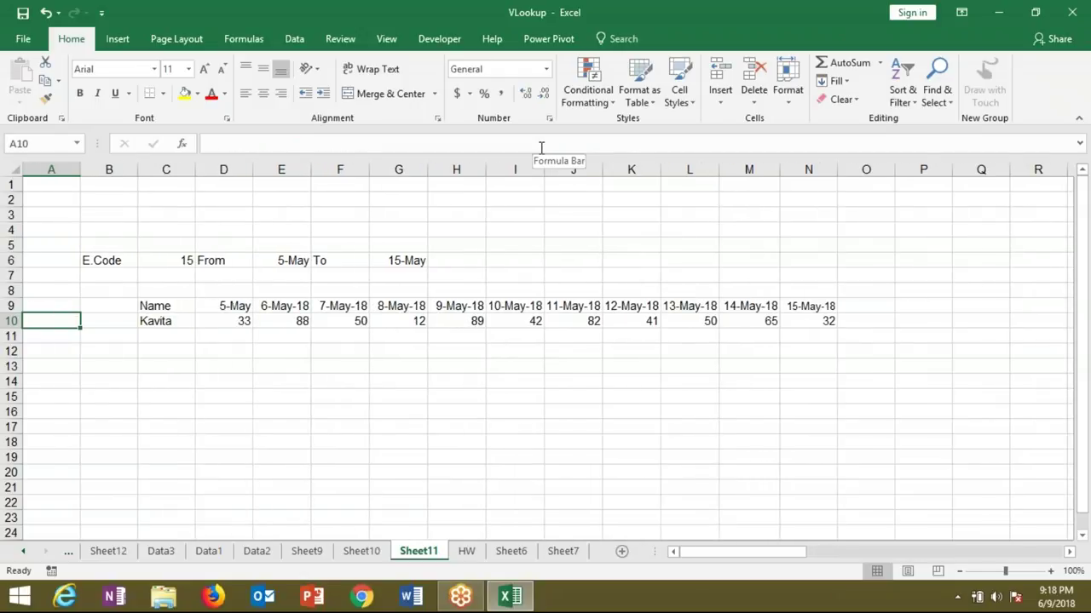
key("Right")
key("Right")
key("Right")
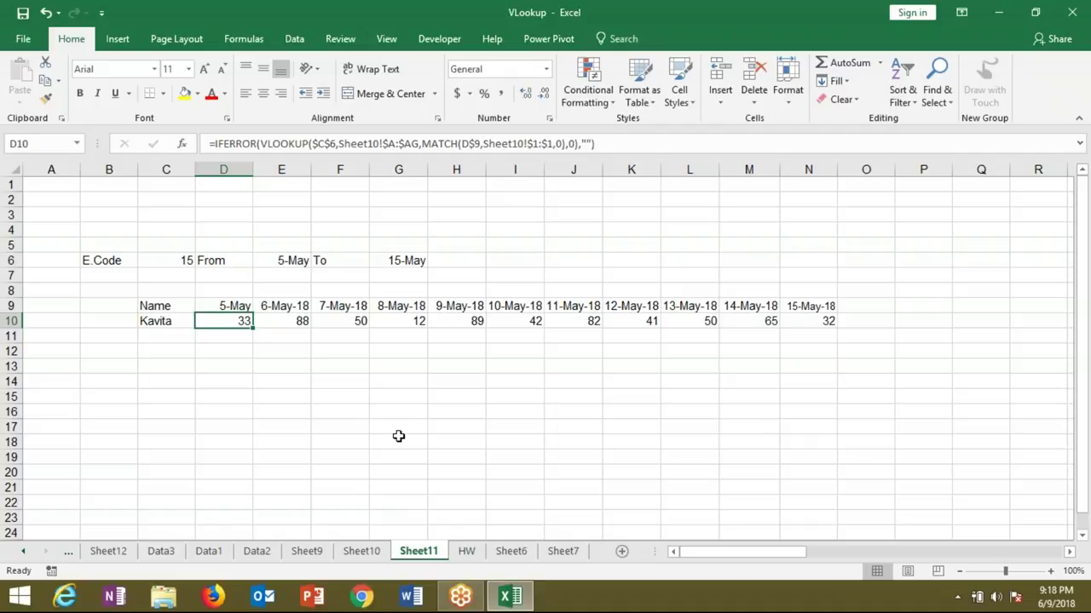
Step: Bring up the HW sheet and jump to the top of the Salary column
left_click(466, 551)
left_click(510, 552)
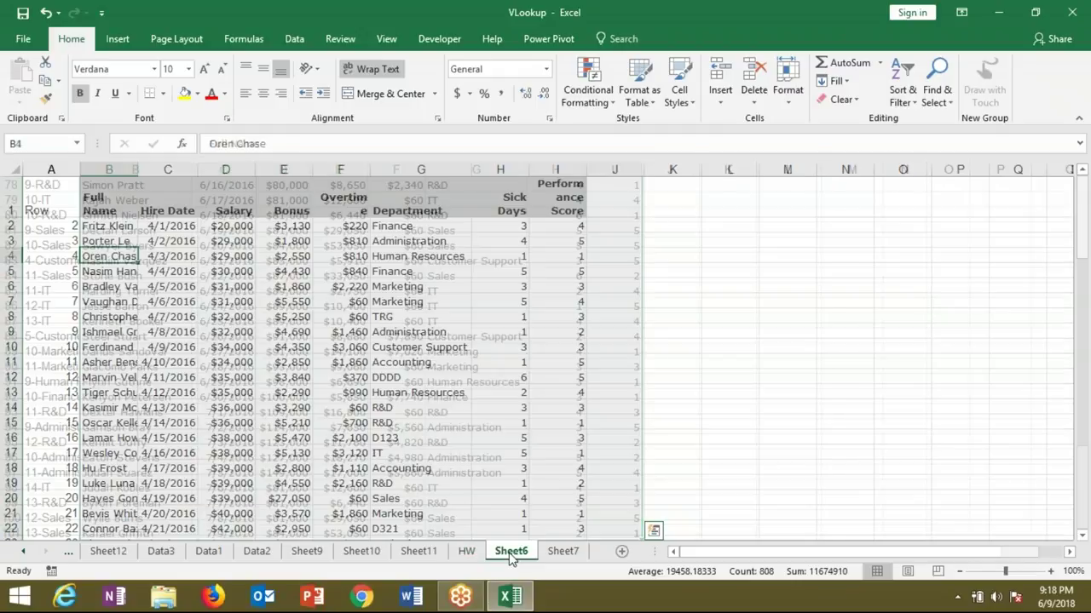
left_click(465, 553)
left_click(282, 397)
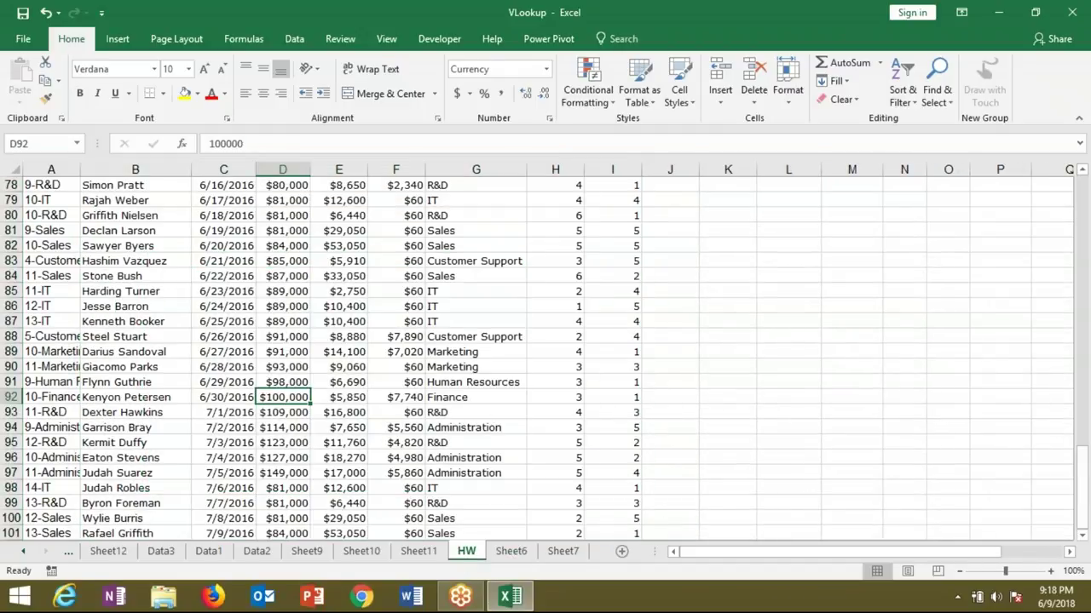
key("ctrl+Up")
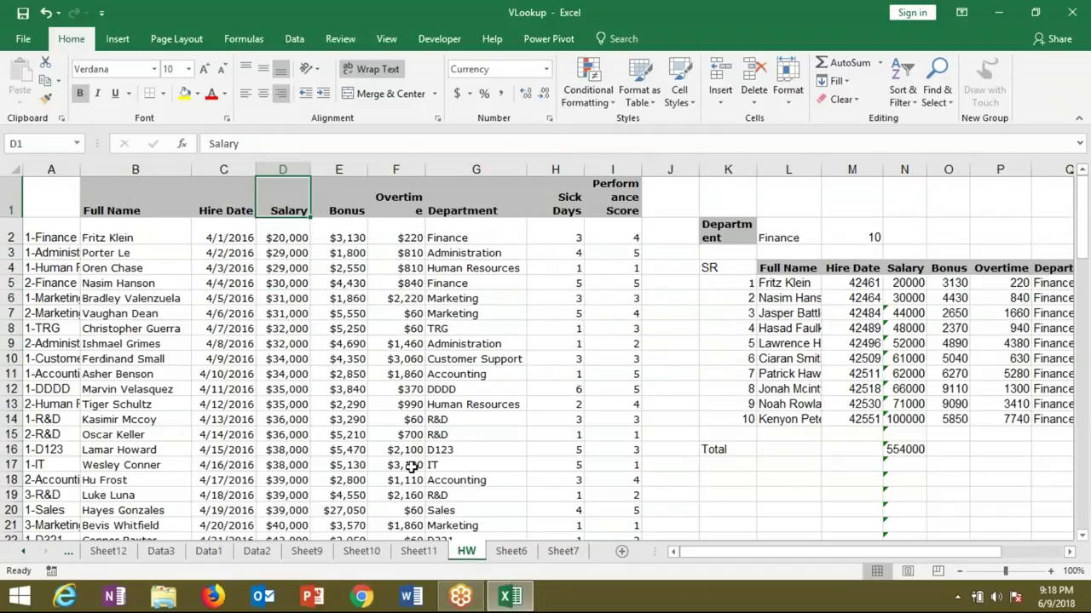
Step: Glance over Sheet6 and Sheet7, then select the block around HW's Total row
left_click(510, 552)
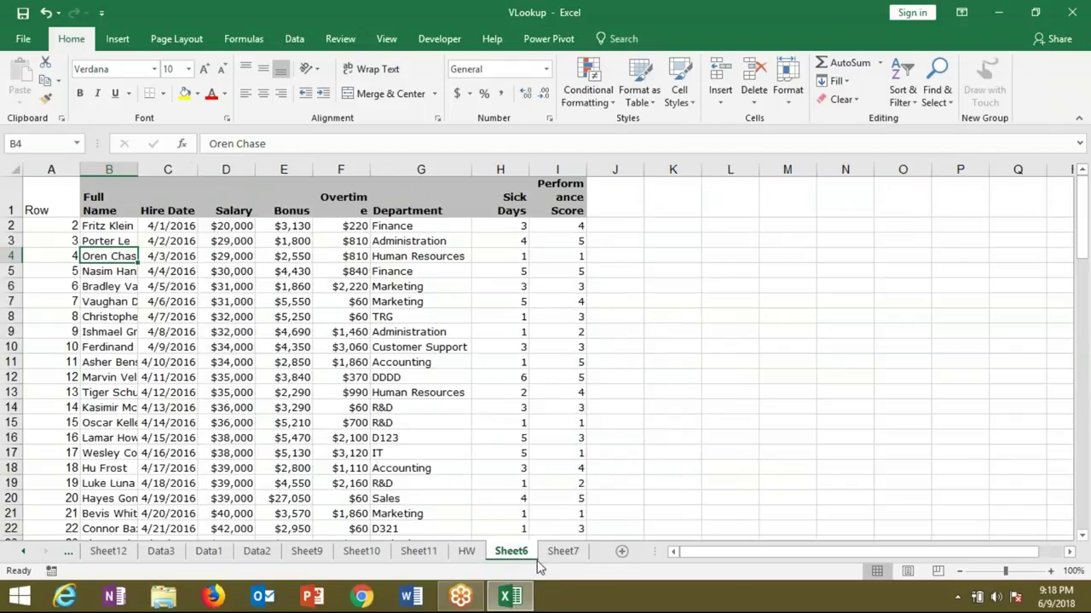
left_click(556, 555)
left_click(506, 553)
left_click(466, 552)
left_click(388, 300)
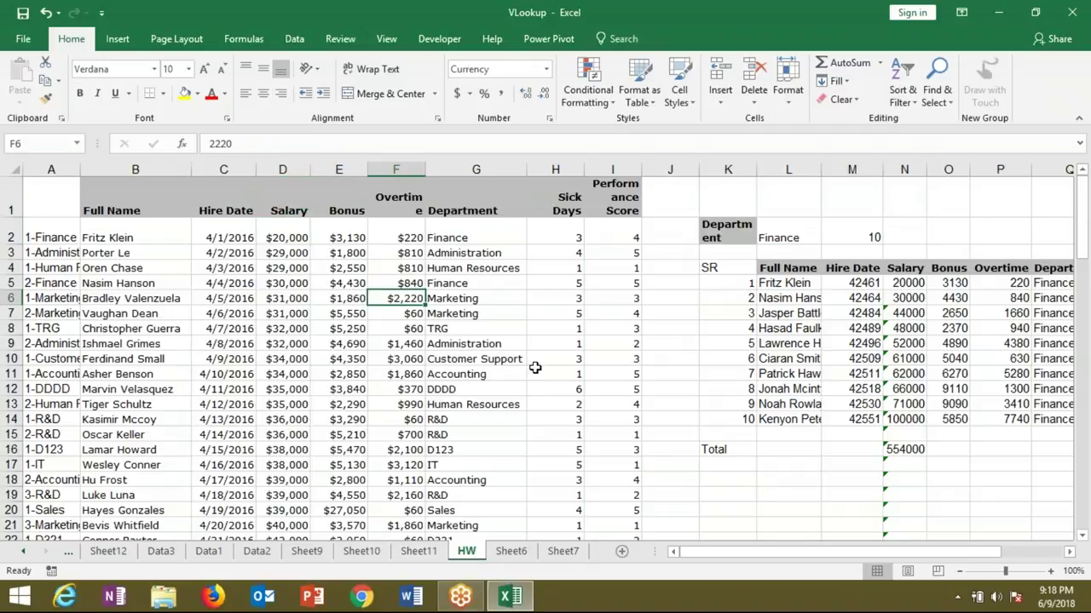
mouse_move(705, 434)
left_mouse_down()
mouse_move(859, 443)
mouse_move(1045, 489)
left_mouse_up()
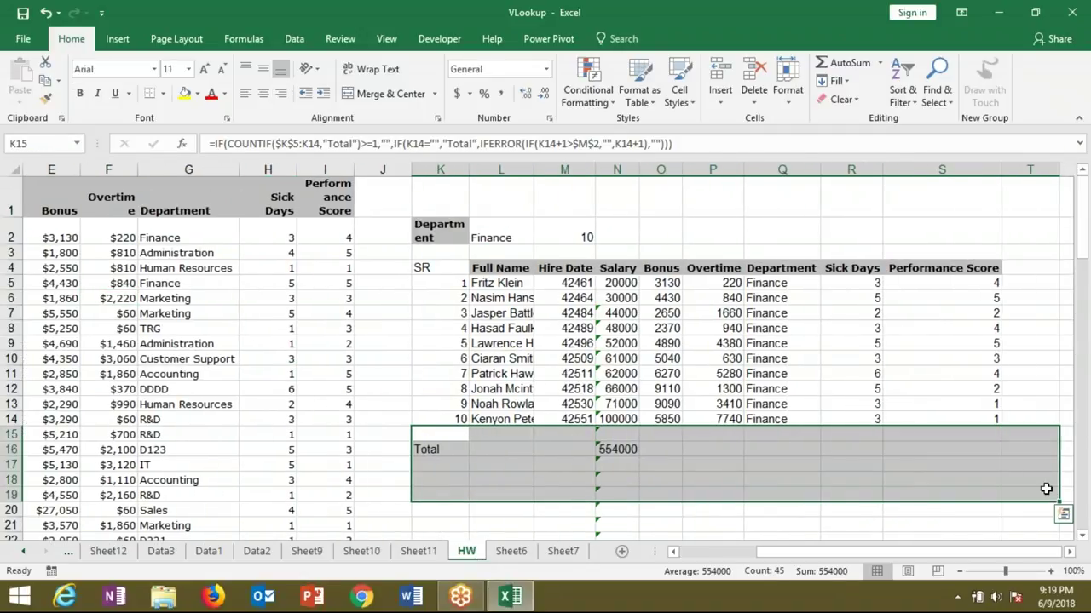
Step: Inspect the Performance Score lookup formula, recheck Sheet6 and Sheet7, and return to HW
left_click(414, 375)
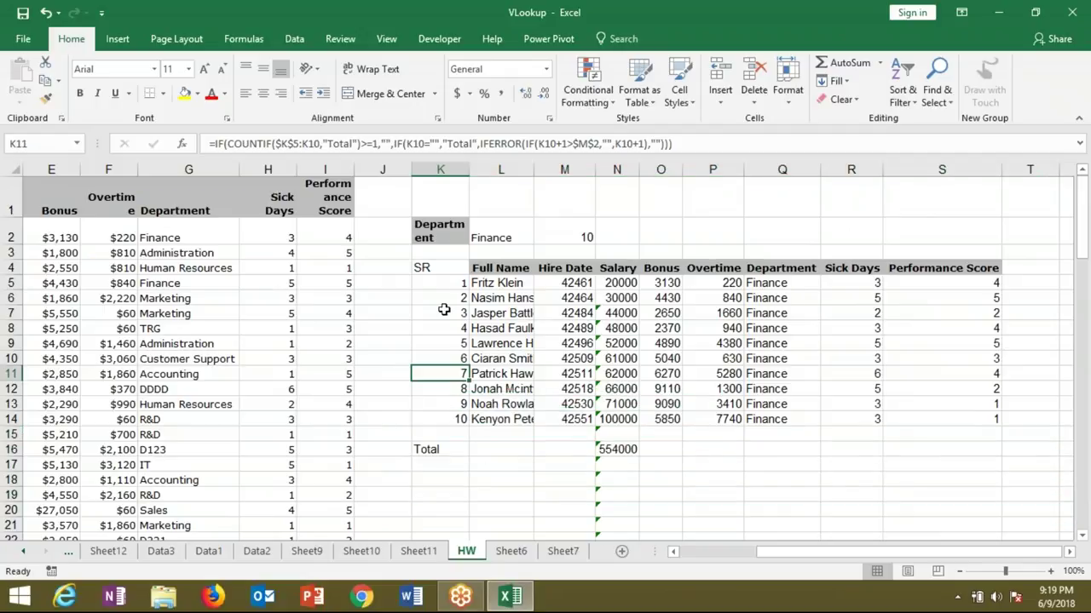
left_click(440, 298)
key("Up")
key("ctrl+Right")
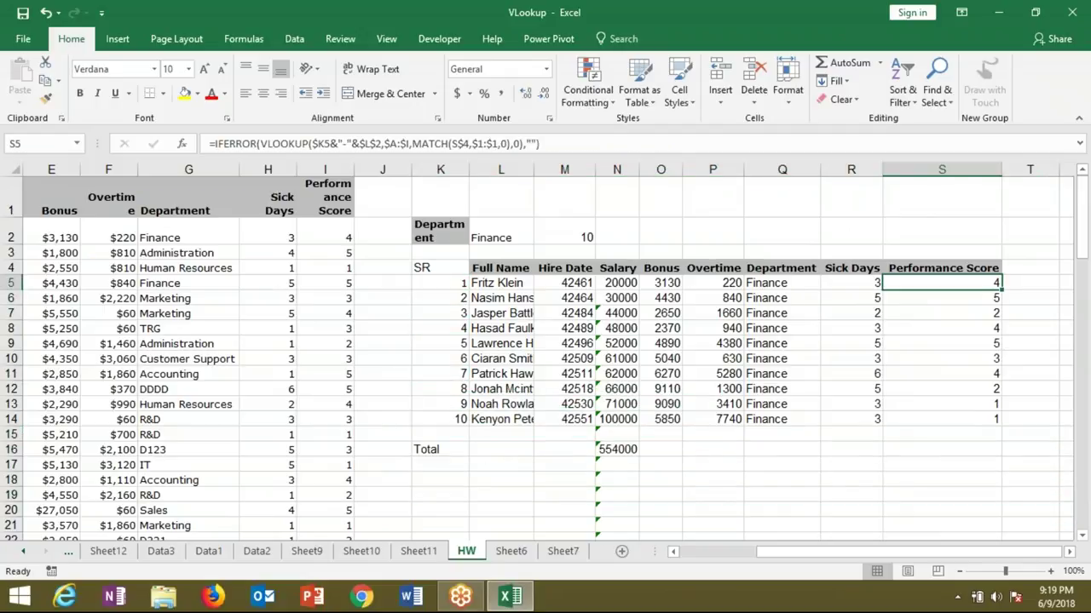
left_click(511, 552)
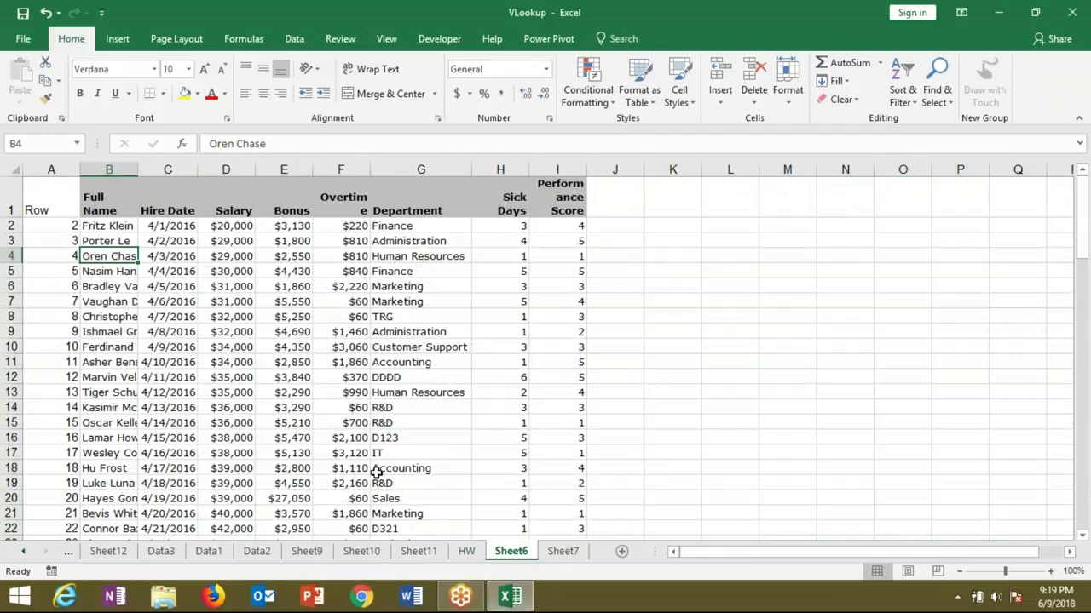
left_click(562, 561)
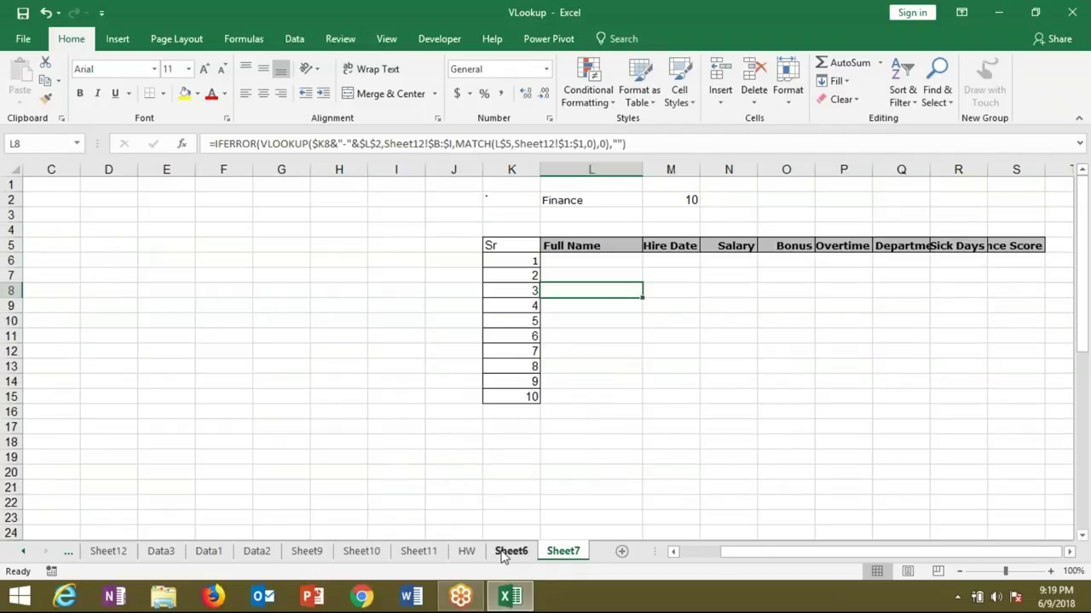
left_click(500, 552)
left_click(468, 553)
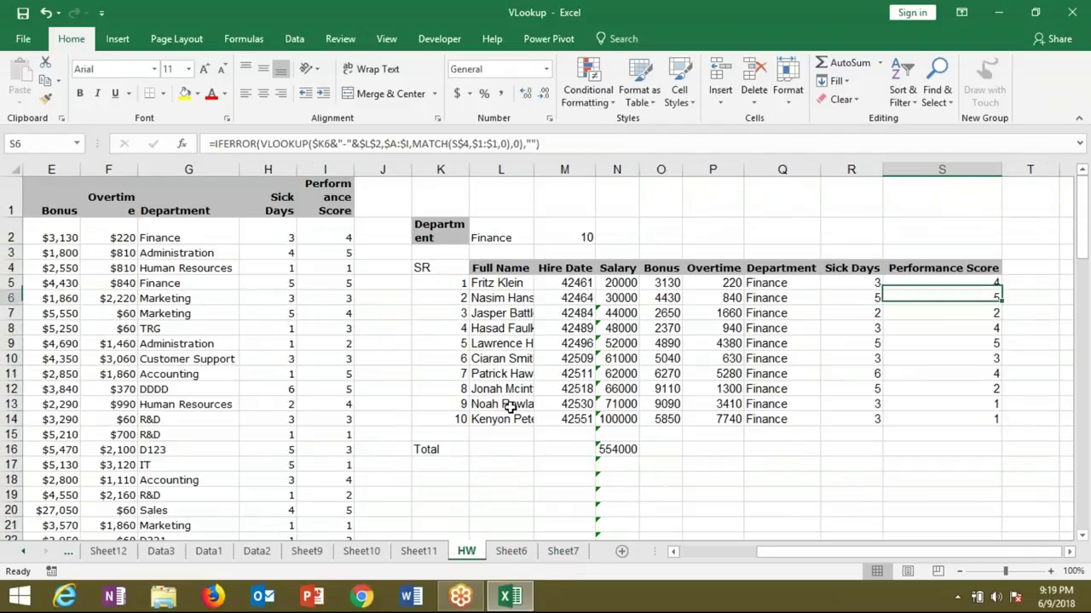
Step: Clear the Finance lookup results from K5 across and down through the Total row
key("Up")
key("Left")
key("Left")
key("Left")
key("Left")
key("Left")
key("Left")
key("Left")
key("Left")
key("Down")
key("ctrl+Right")
key("ctrl+Left")
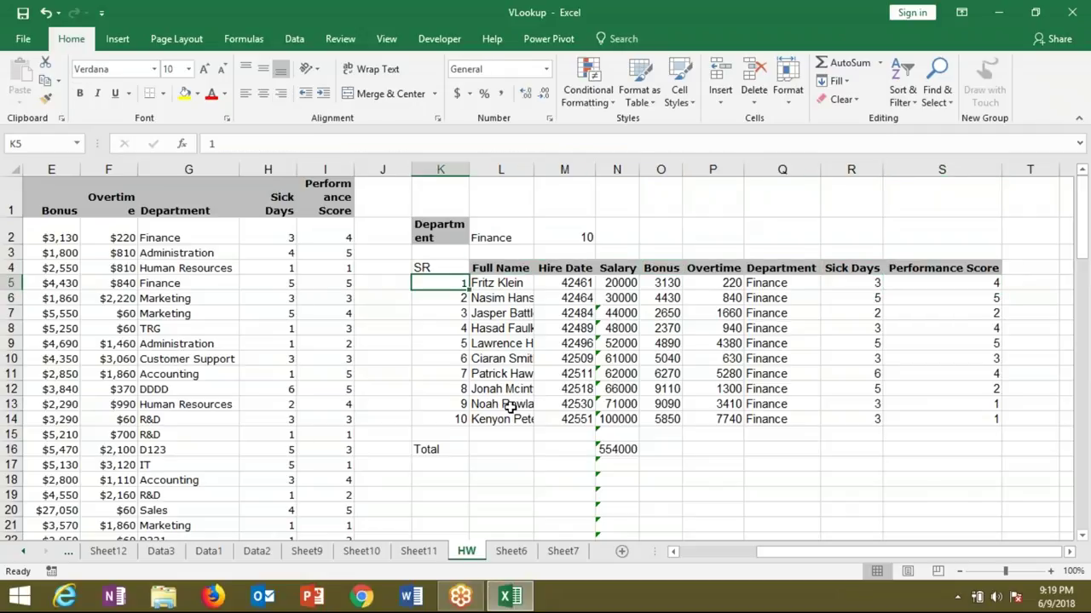
key("ctrl+shift+Right")
key("ctrl+shift+Down")
key("Delete")
Step: Clear all the helper keys in column A
scroll(509, 407, "up", 2)
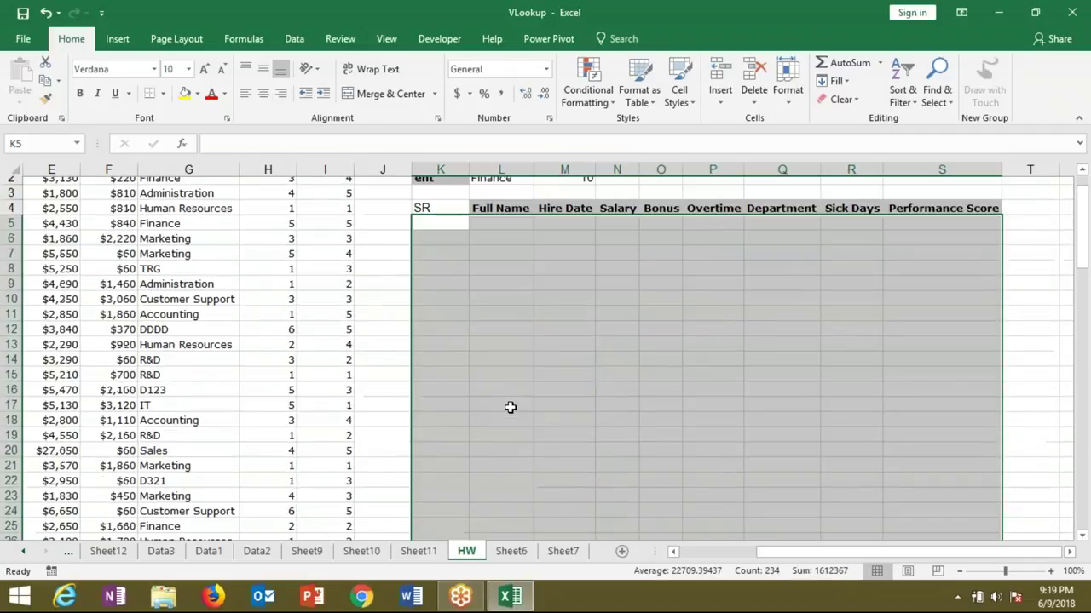
key("Up")
key("Home")
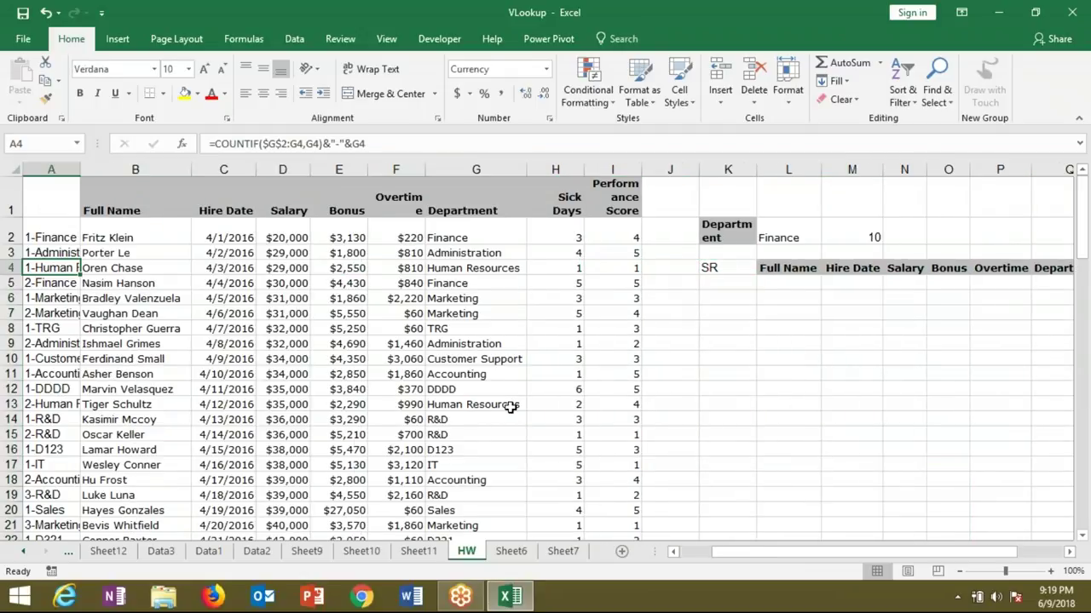
key("ctrl+space")
key("Delete")
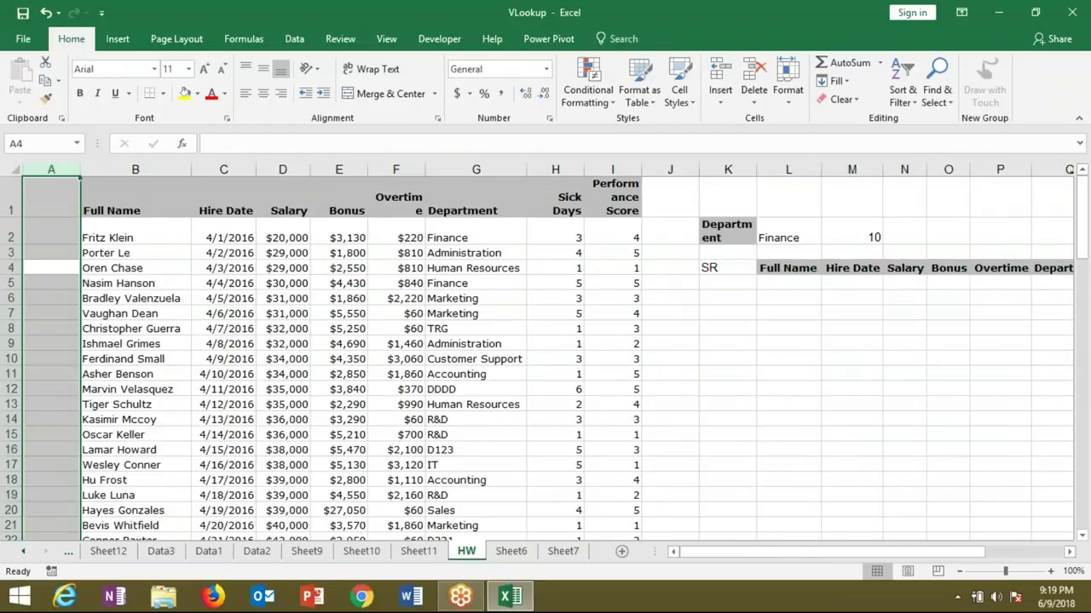
Step: Turn on filtering from the Department header of the employee table
key("Right")
key("Up")
key("Right")
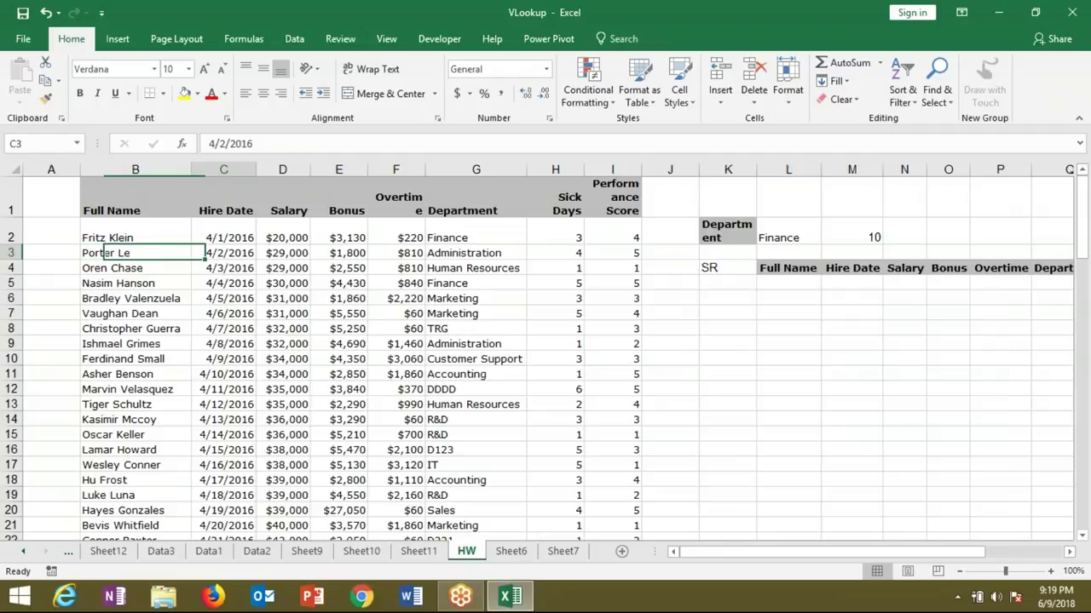
key("Right")
key("Right")
key("Right")
key("Up")
key("Right")
key("Up")
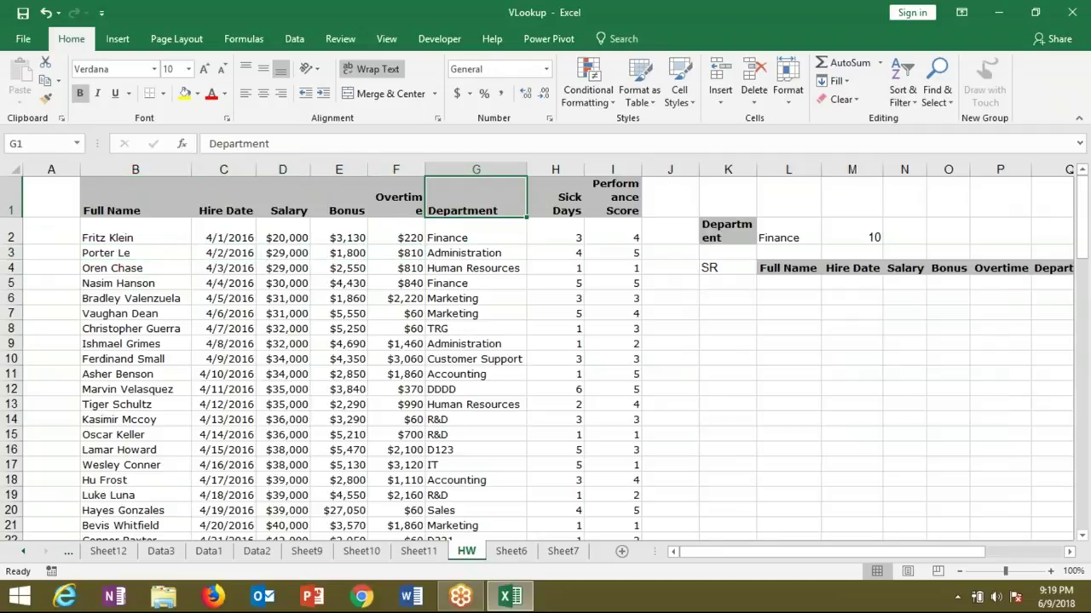
key("ctrl+shift+l")
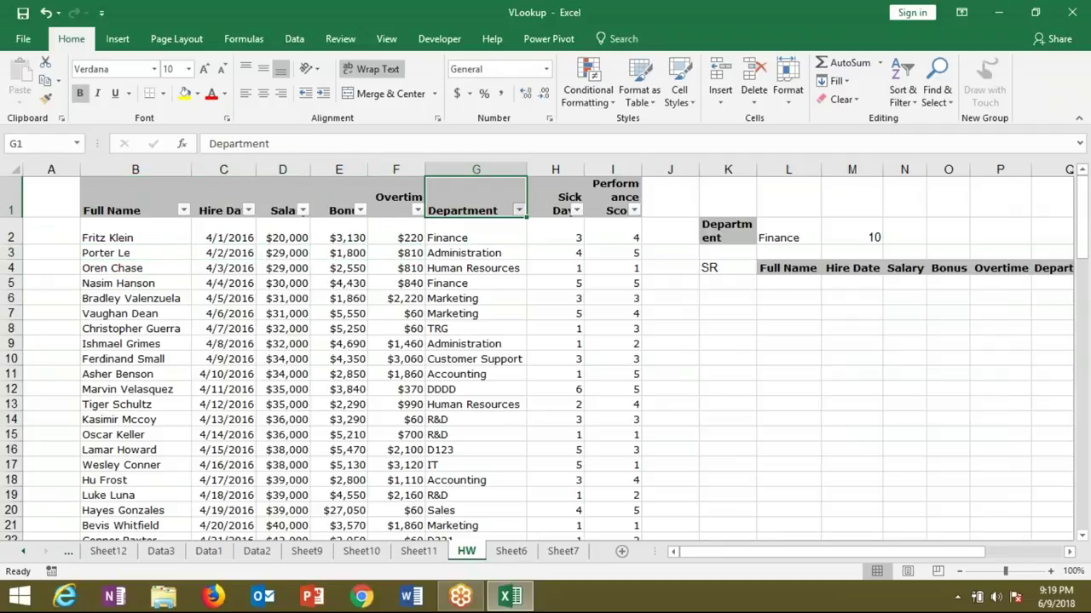
Step: Filter the Department column to show only the Finance rows
left_click(518, 210)
left_click(360, 365)
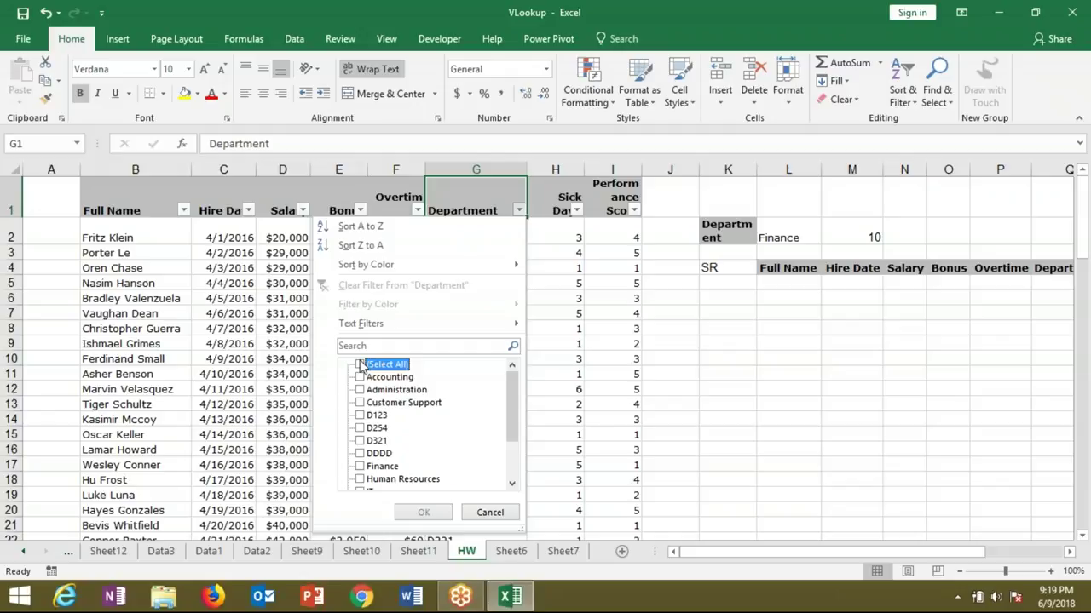
left_click(359, 466)
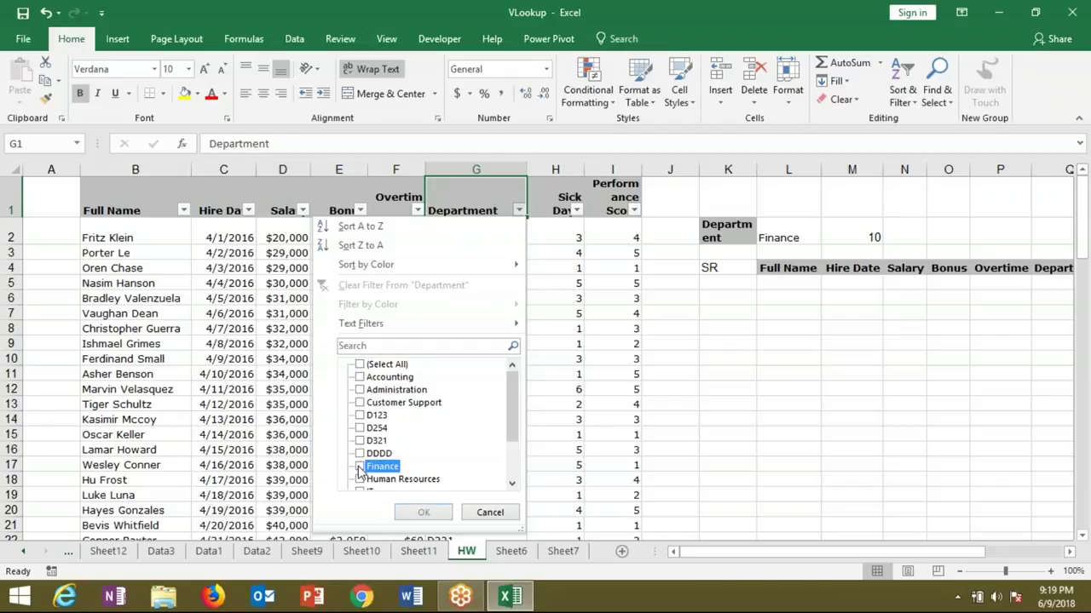
left_click(421, 511)
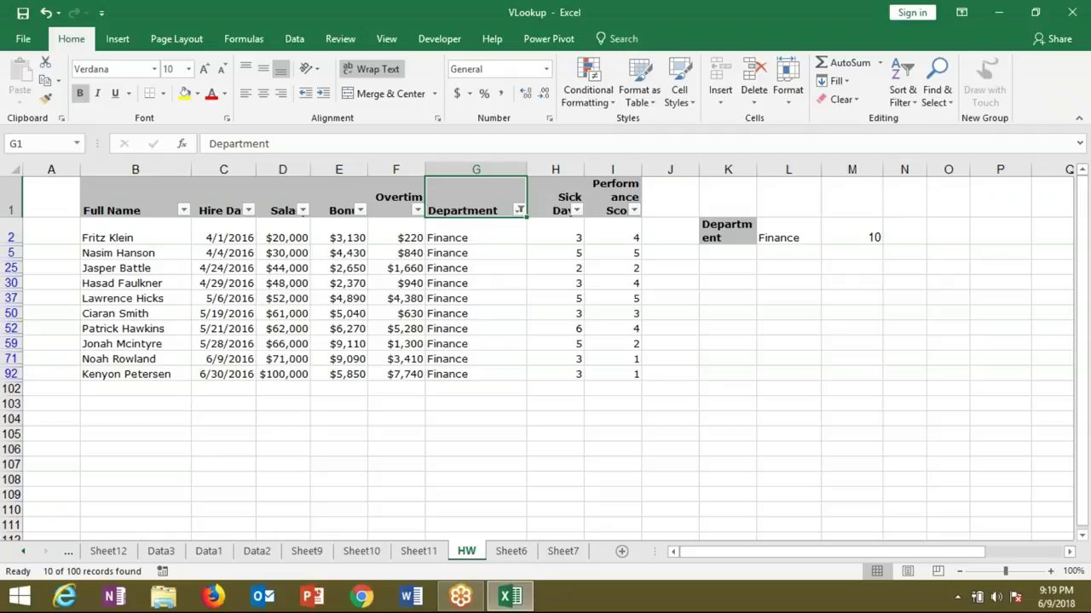
Step: Change the department criterion in L2 to IT
left_click(814, 241)
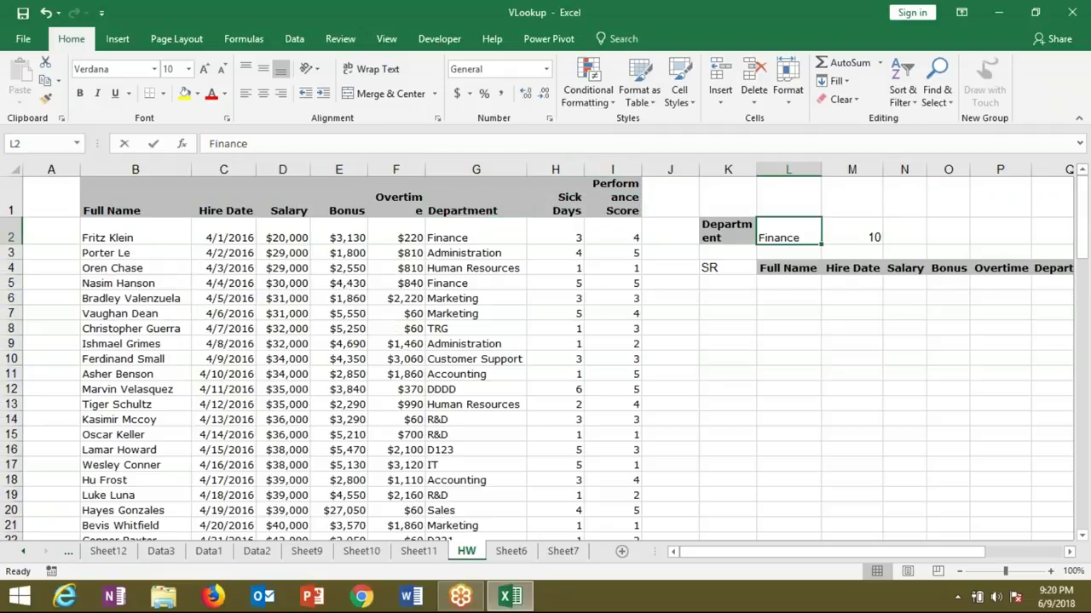
type("it")
key("BackSpace")
key("BackSpace")
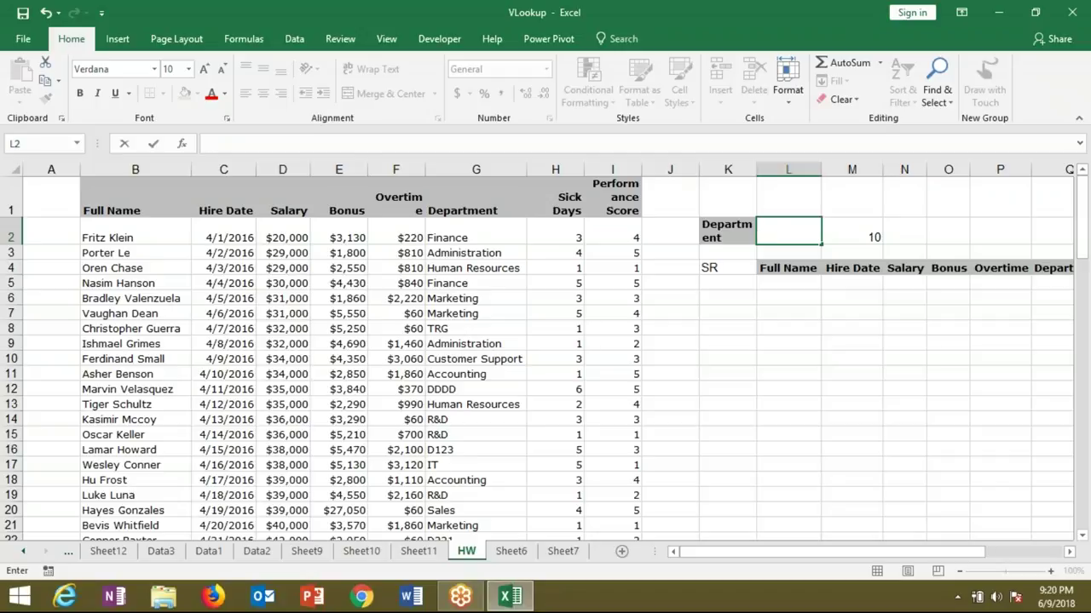
type("IT")
key("Return")
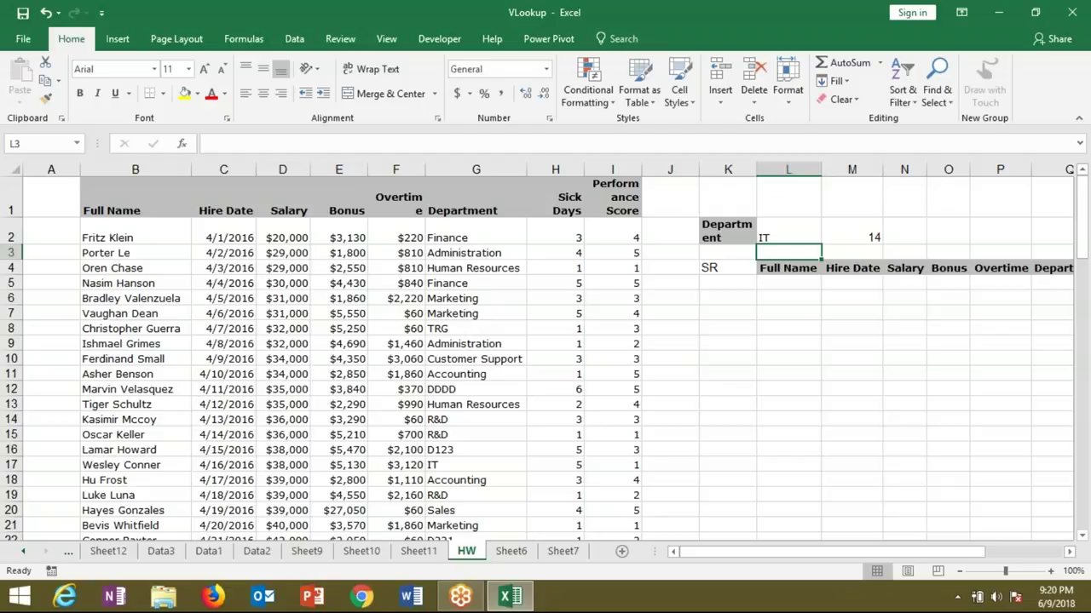
Step: In A2, begin a COUNTIF formula whose range points at the Department cell G2
key("Left")
key("Left")
key("Left")
key("Left")
key("Left")
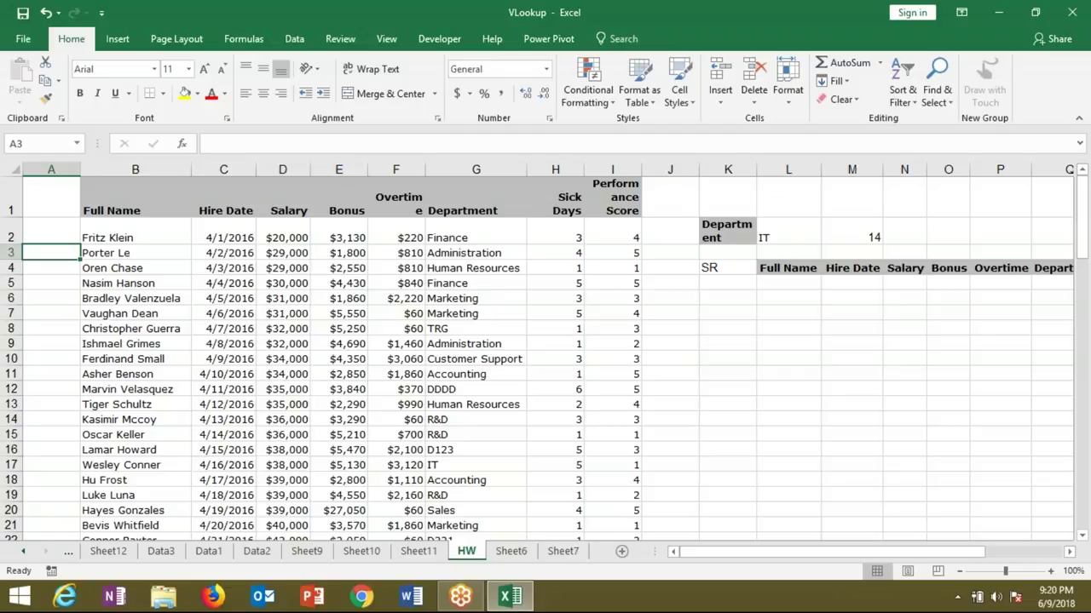
key("ctrl+space")
key("Up")
key("Up")
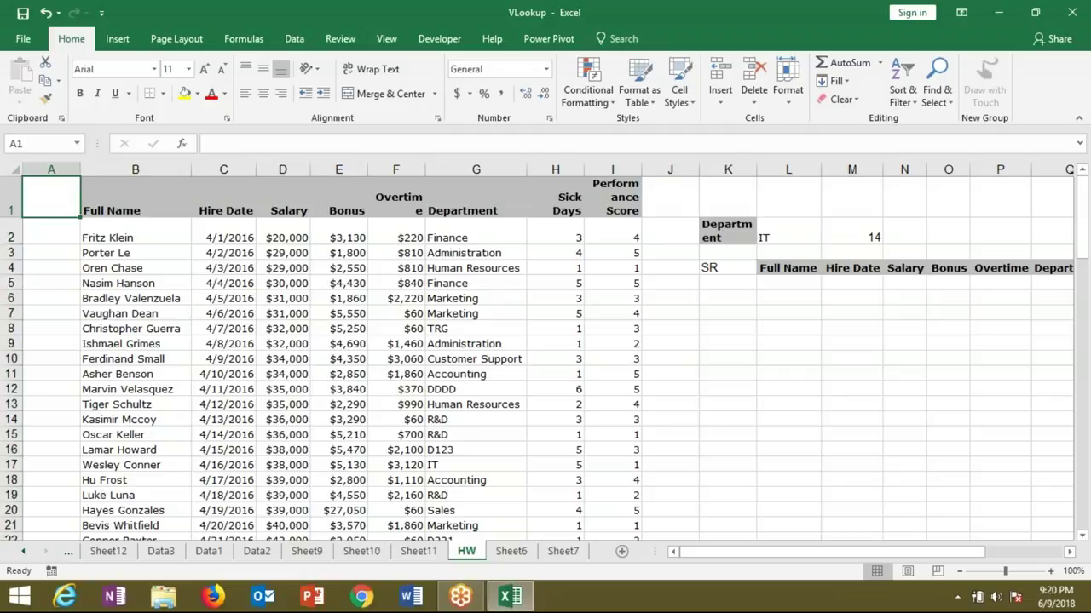
key("Down")
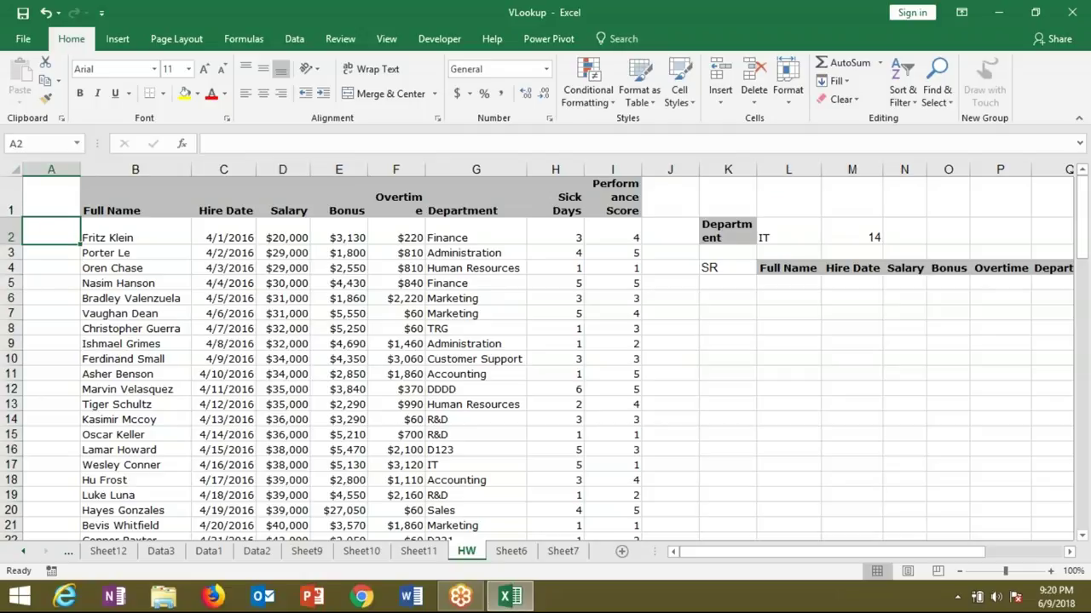
type("=COU")
key("Down")
key("Down")
key("Down")
key("Tab")
key("Right")
key("Right")
key("Right")
key("Right")
key("Right")
key("Right")
key("F8")
key("Down")
Step: Finish =COUNTIF(G2:G2,G2) in A2
key("Up")
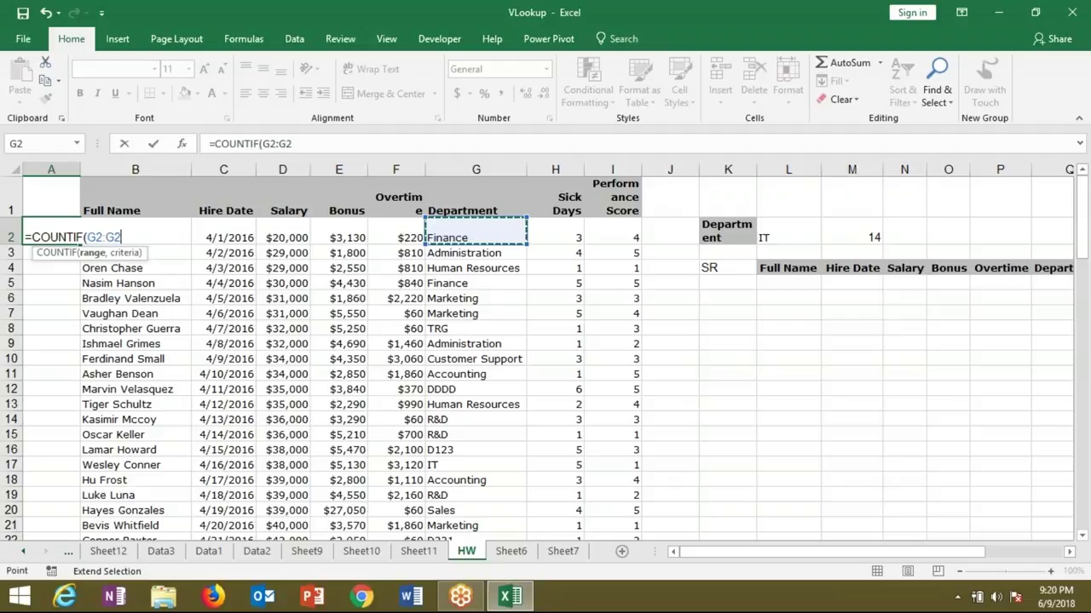
type(",")
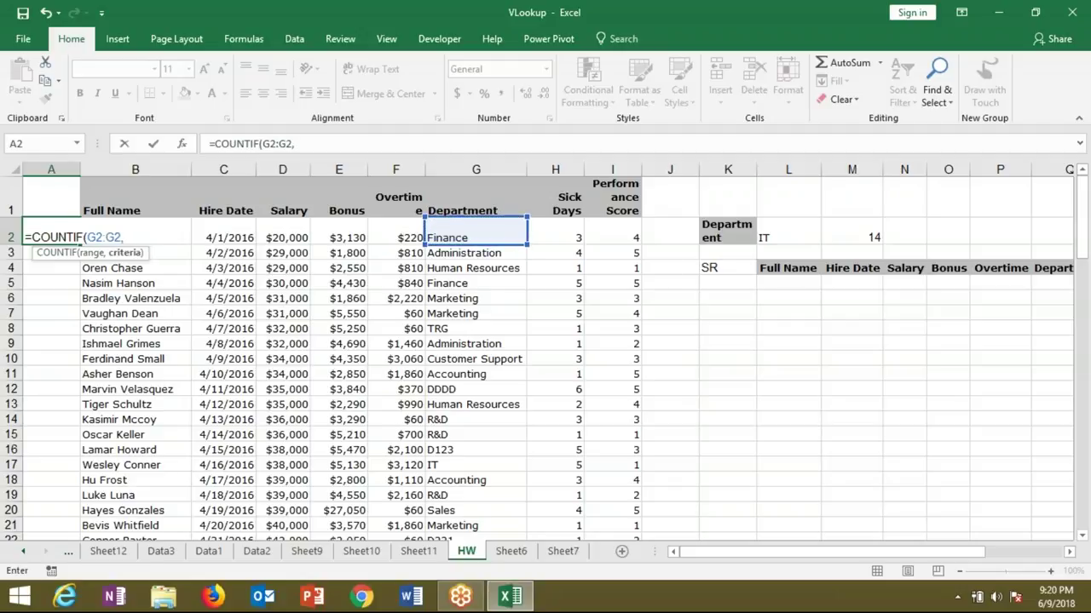
left_click(456, 236)
key("Return")
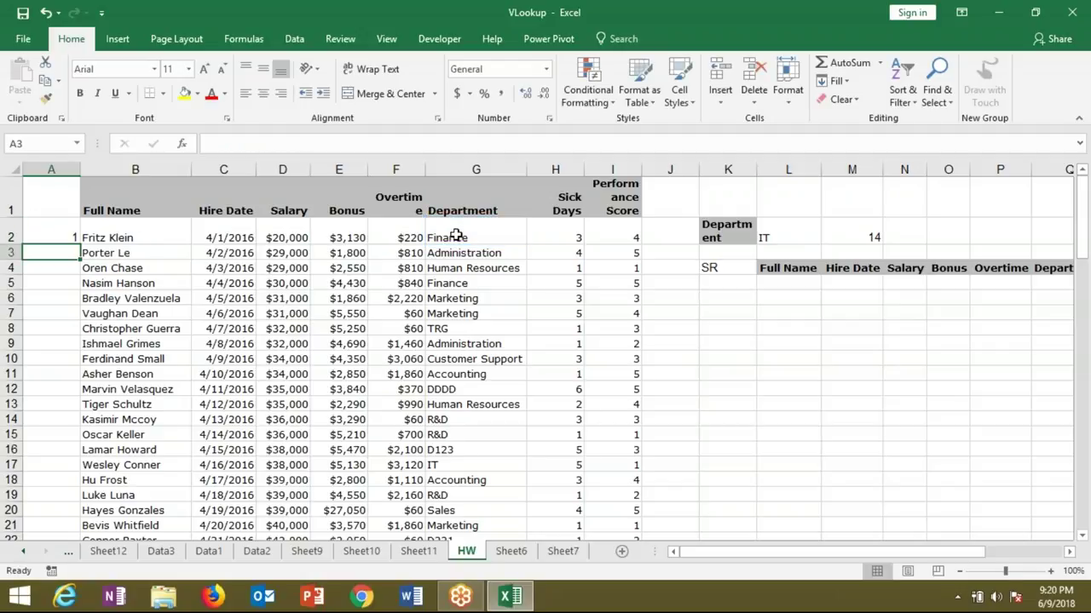
Step: Rewrite A2 as a COUNTIF over all of column G with G2 as the criterion
type("=C")
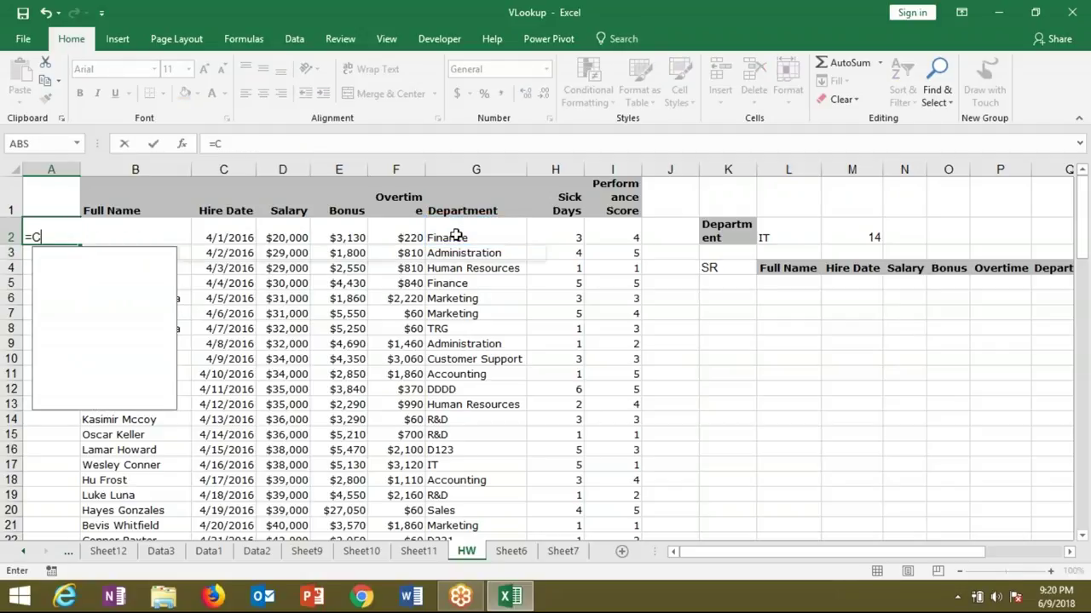
type("OU")
key("Down")
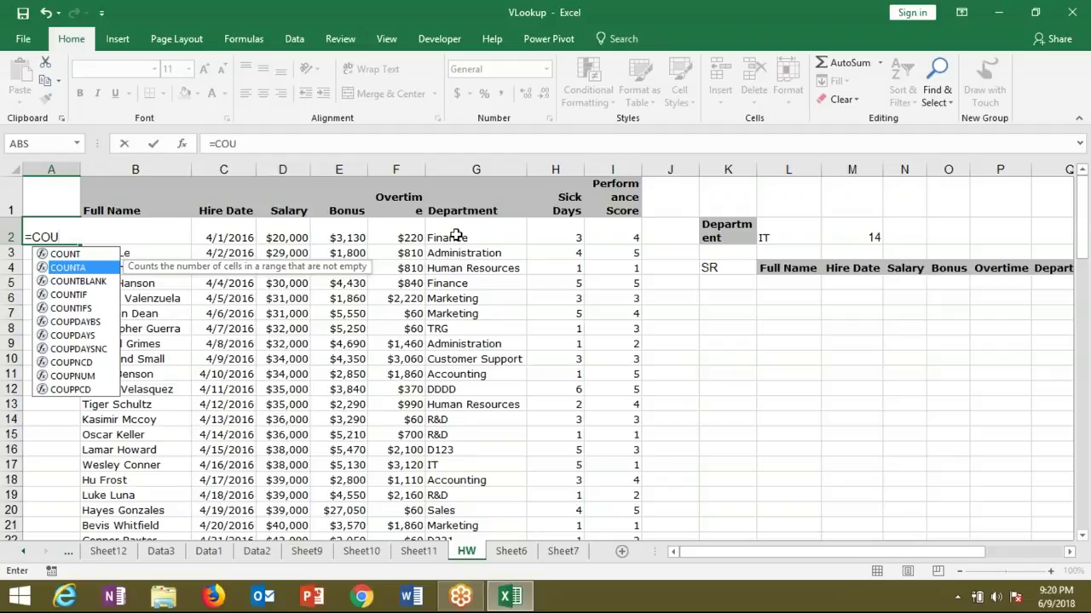
key("Tab")
key("BackSpace")
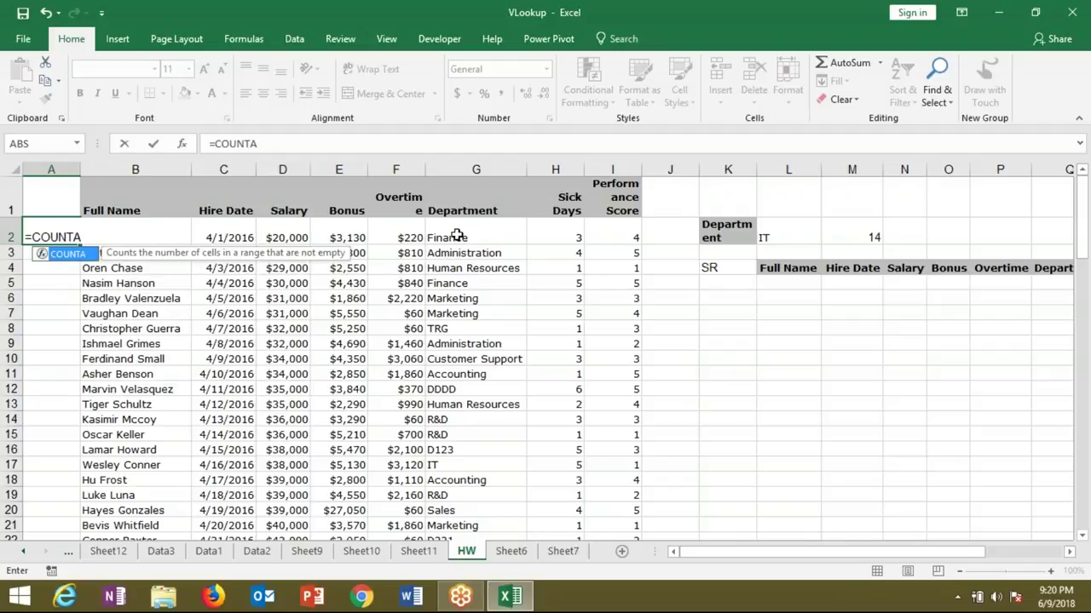
key("BackSpace")
key("BackSpace")
key("BackSpace")
key("BackSpace")
key("BackSpace")
key("BackSpace")
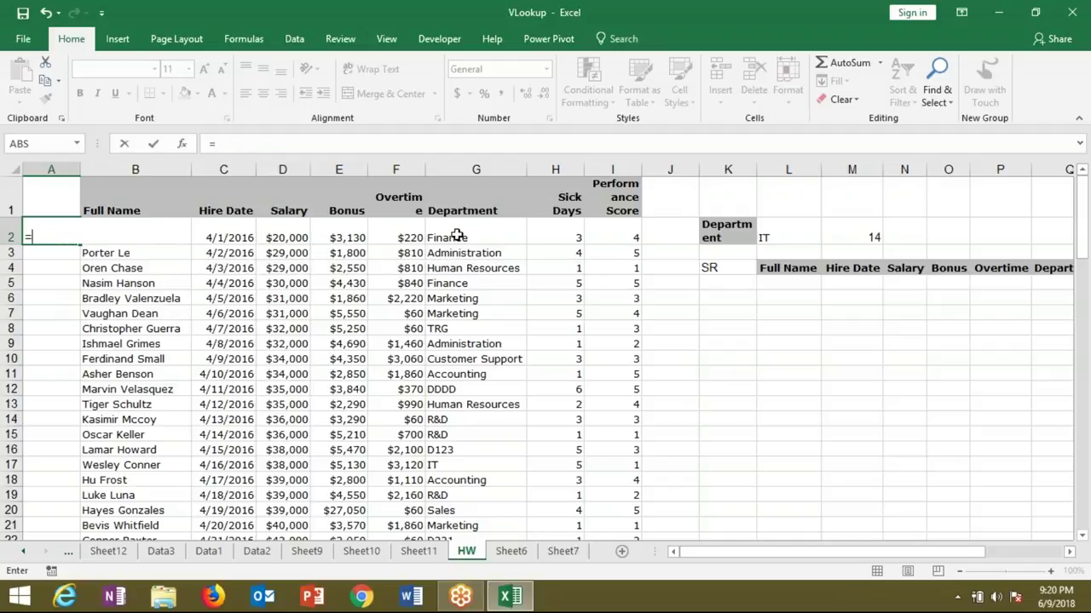
type("COUN")
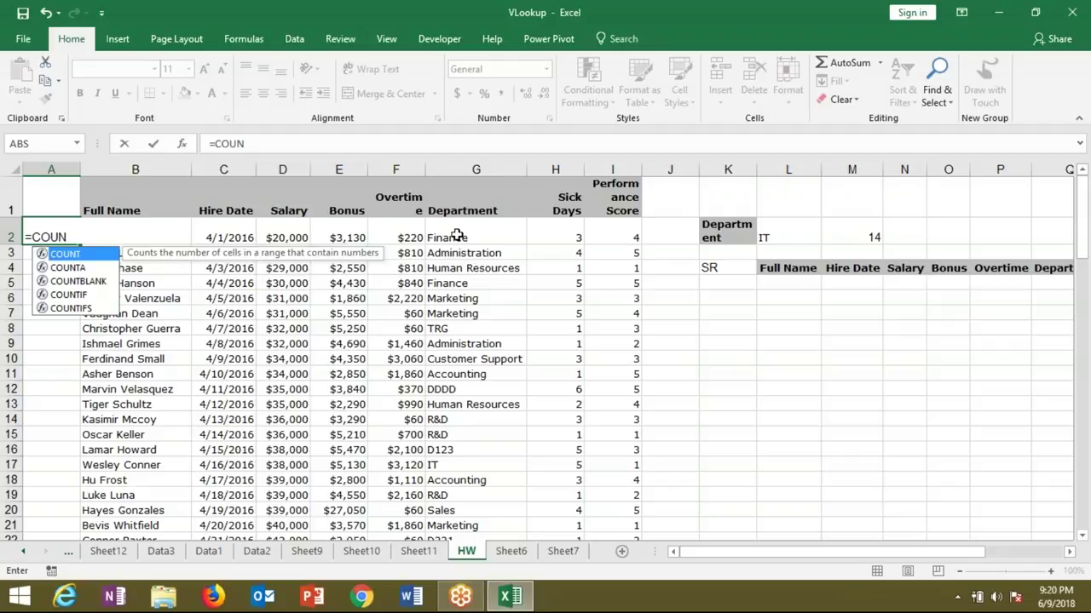
key("Down")
key("Down")
key("Down")
key("Tab")
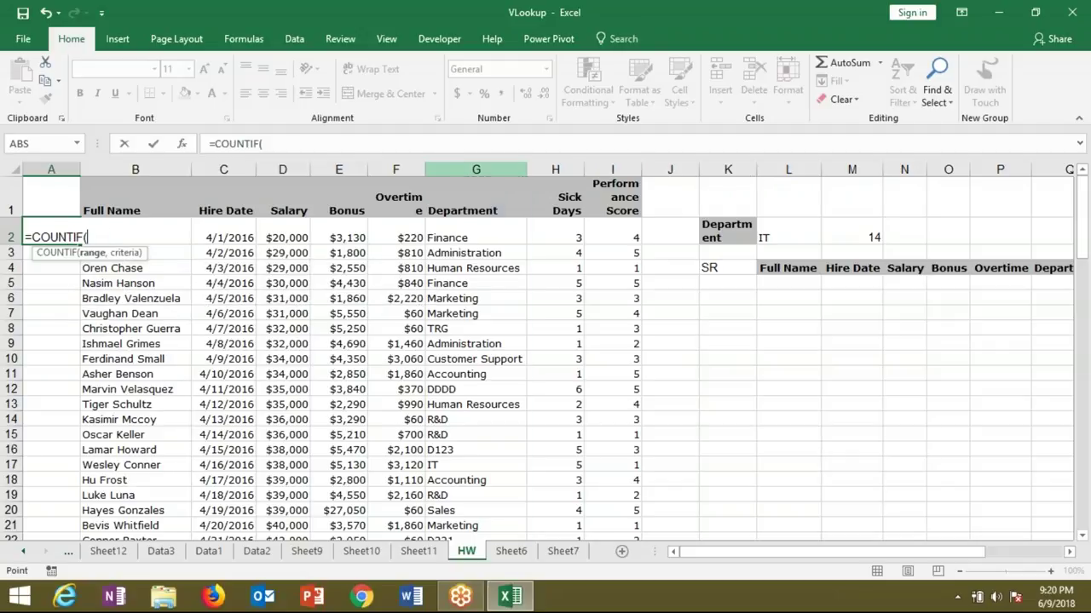
left_click(476, 170)
type(",")
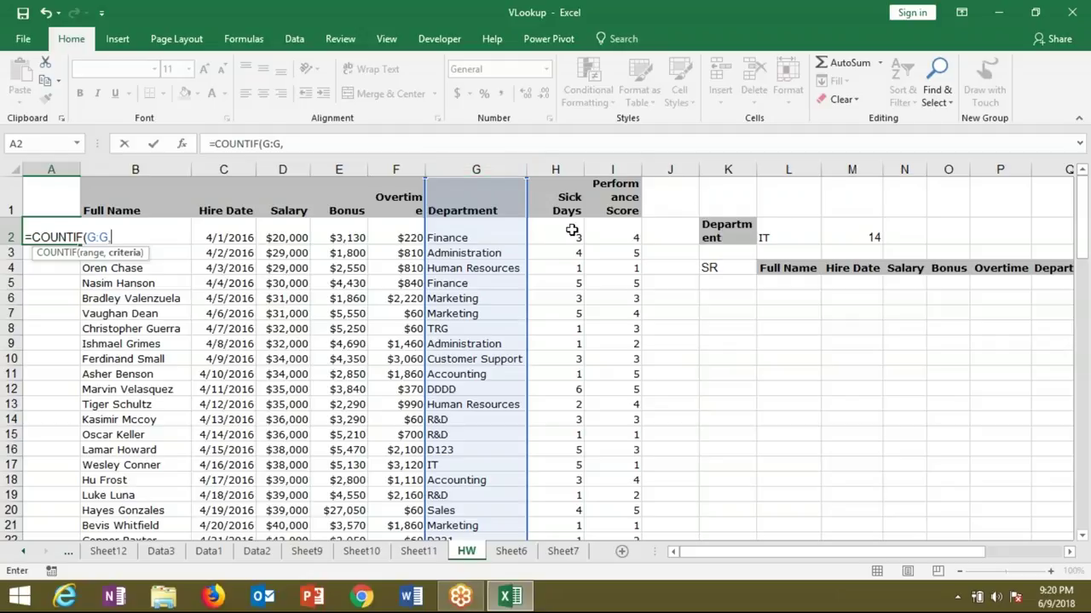
left_click(491, 234)
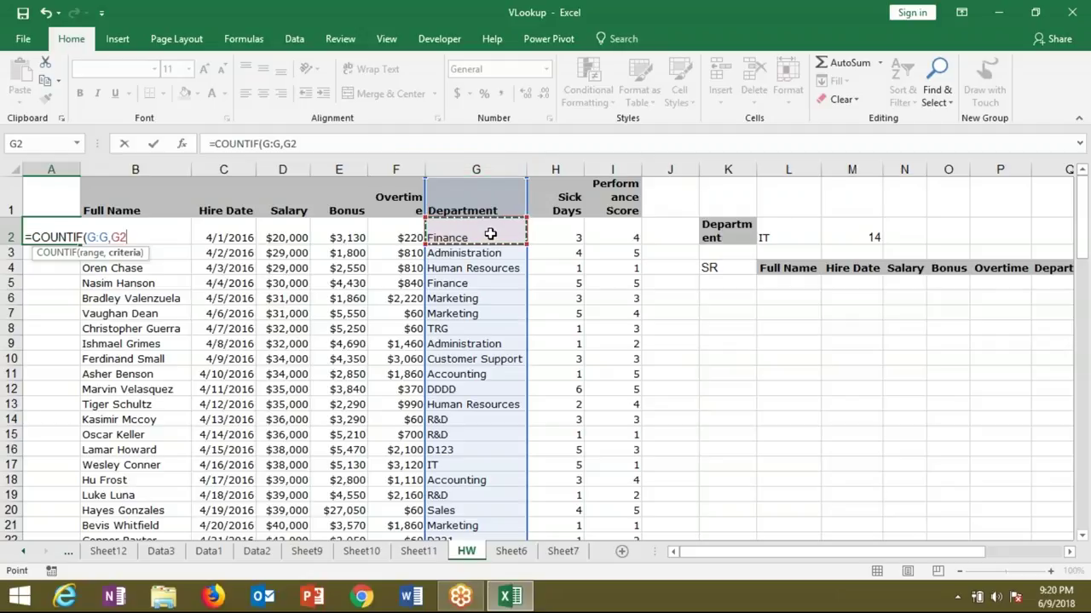
type(")")
key("ctrl+Return")
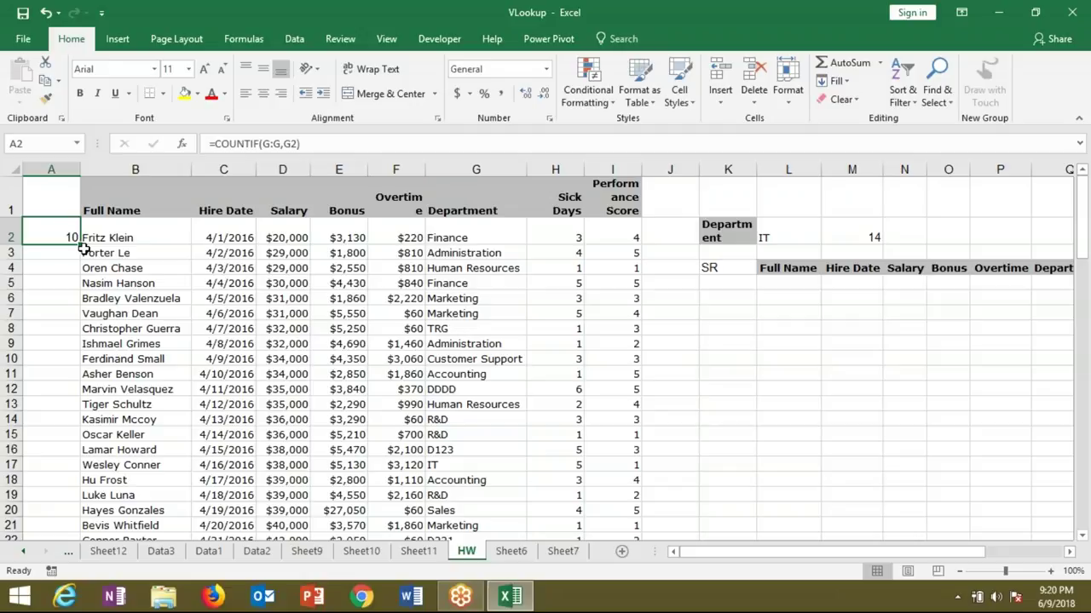
Step: Copy the trial count down to row 10, inspect A2 and A5, then clear A2:A10
left_click_drag(80, 246, 72, 365)
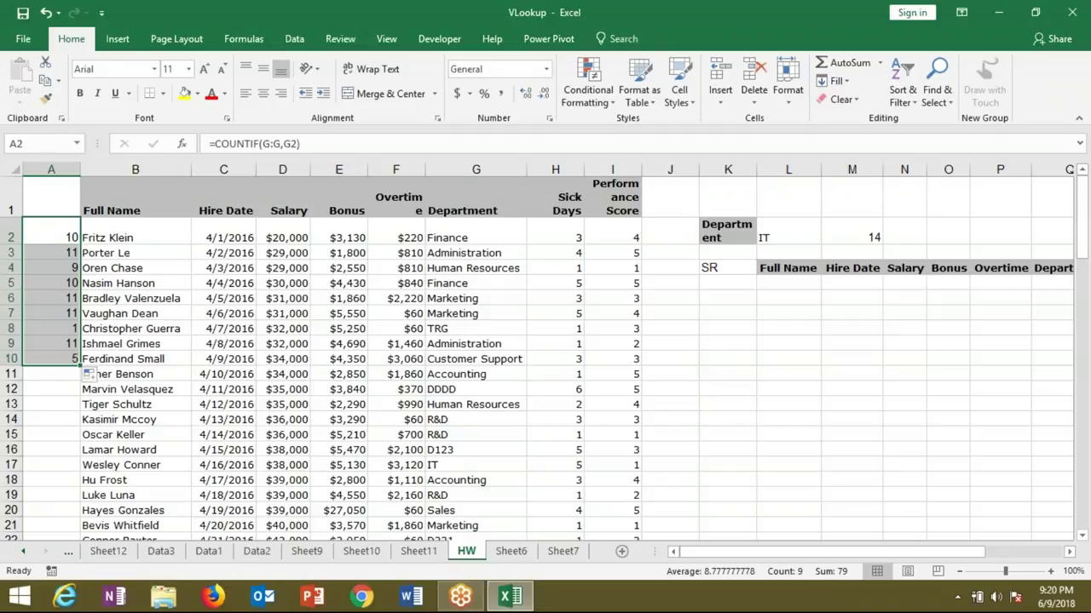
double_click(68, 235)
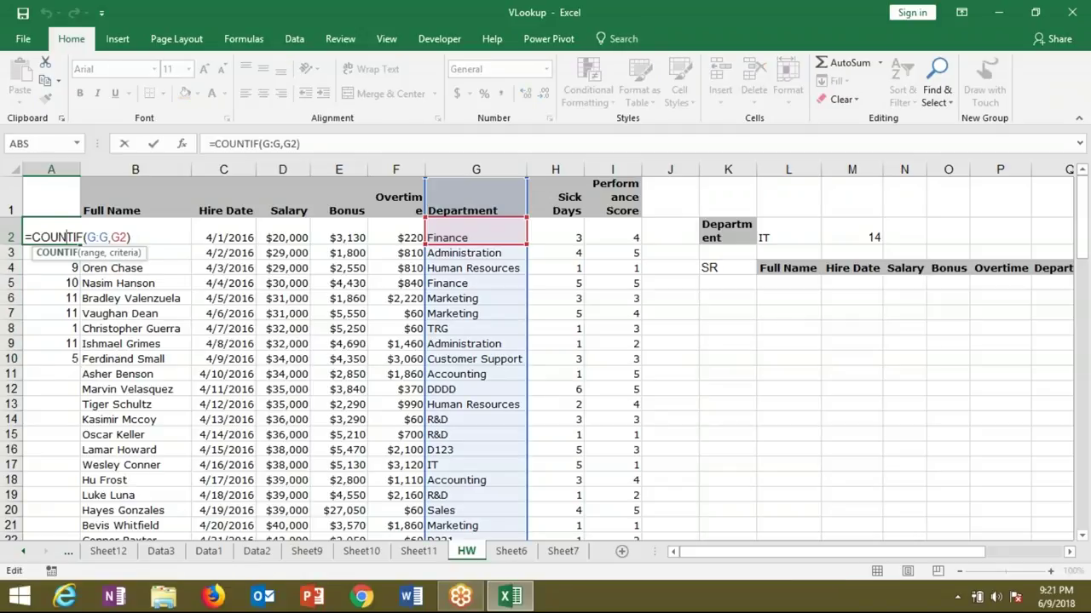
key("Escape")
double_click(73, 282)
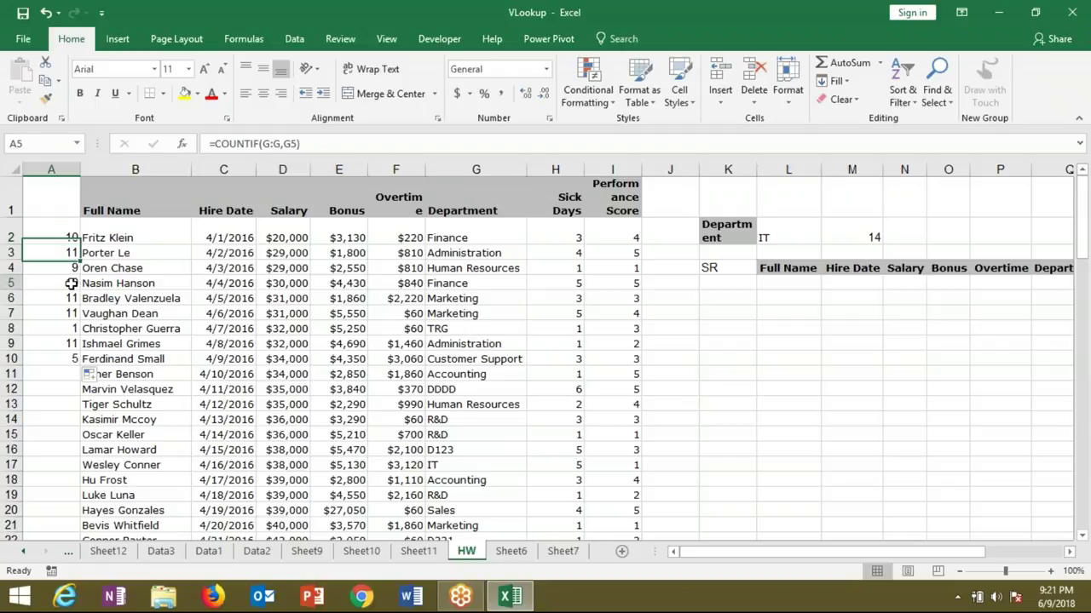
key("Escape")
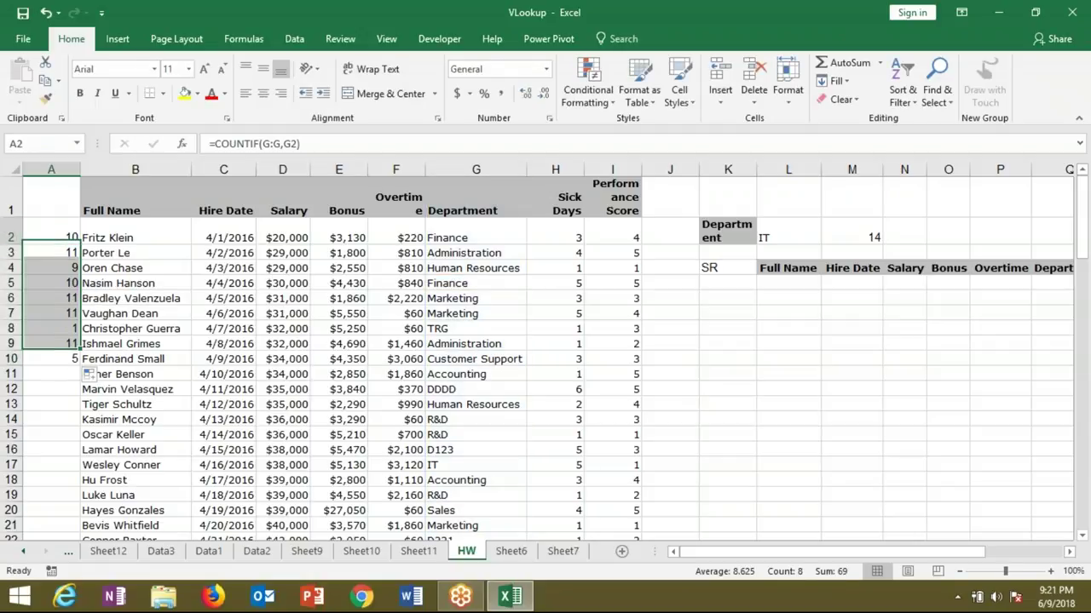
left_click_drag(51, 238, 51, 359)
key("Delete")
left_click(51, 238)
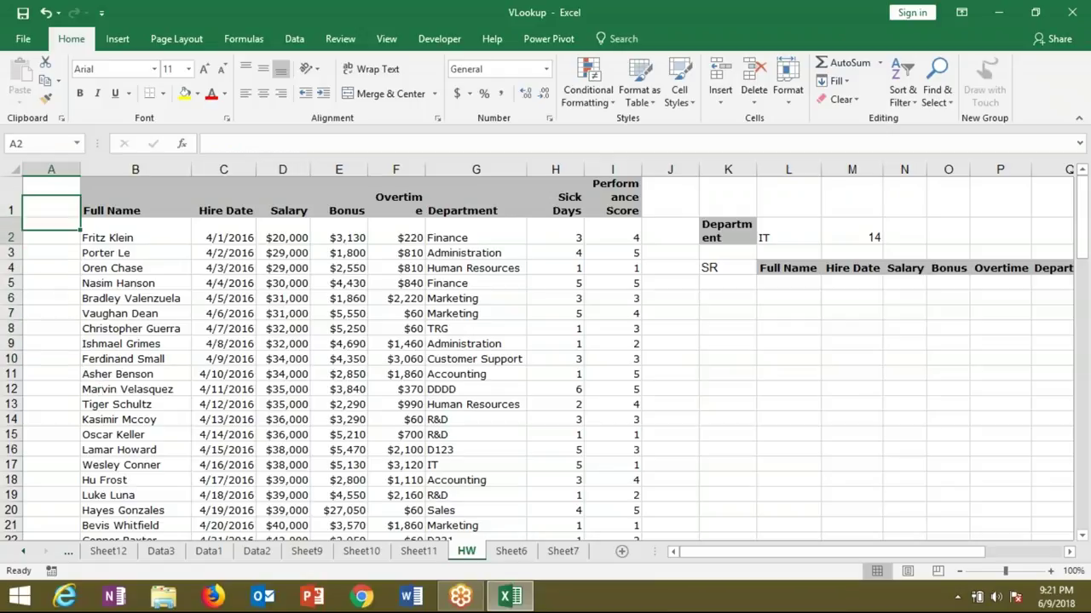
Step: Enter =COUNTIF($G$2:G2,G2) in A2 with the range start anchored
type("=COU")
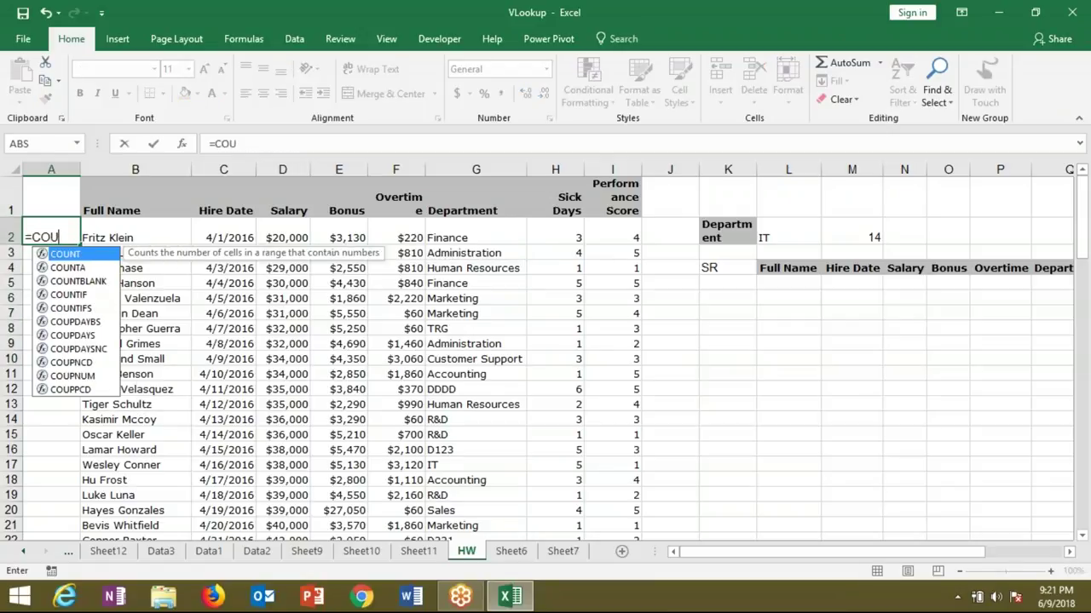
key("Down")
key("Down")
key("Down")
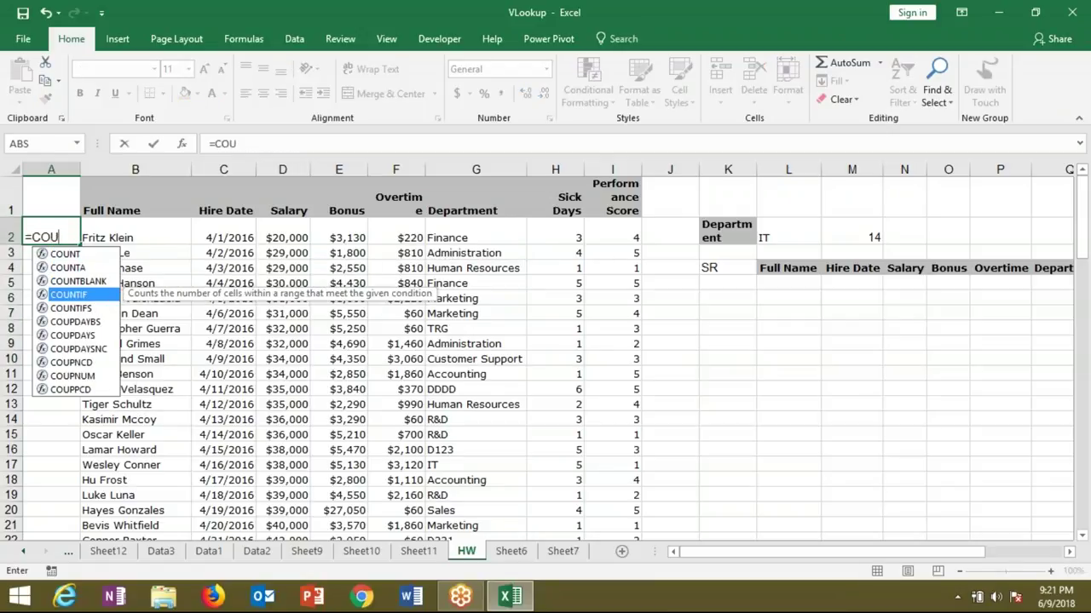
key("Tab")
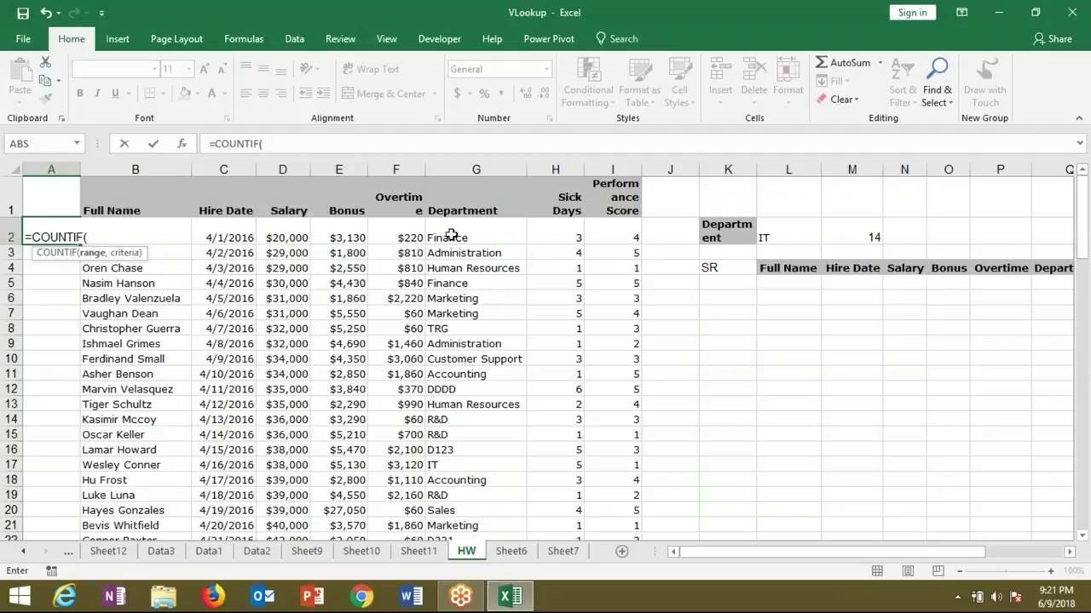
left_click(451, 235)
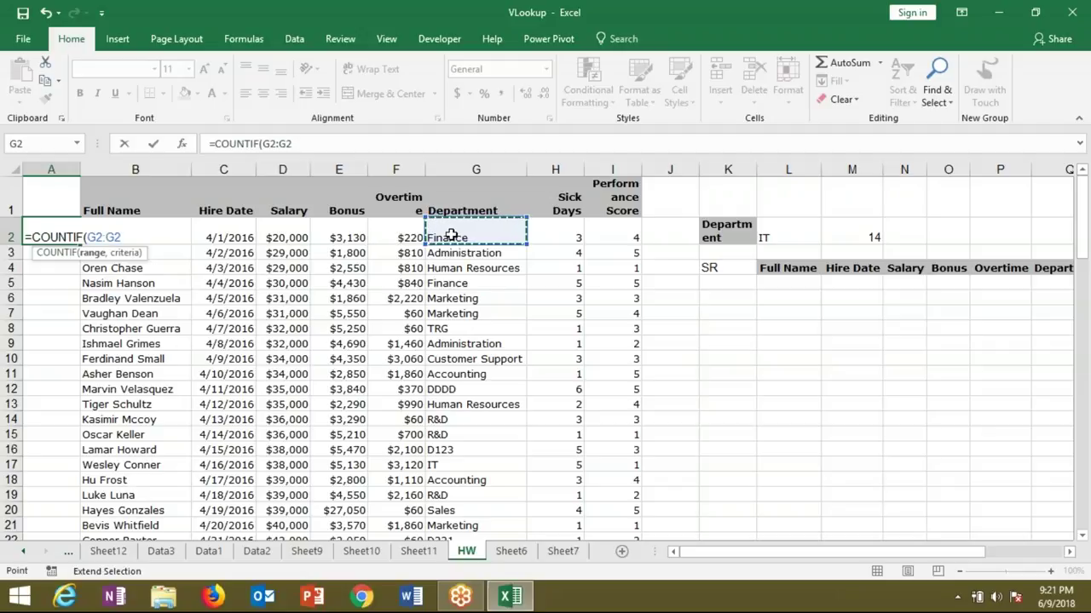
type(",")
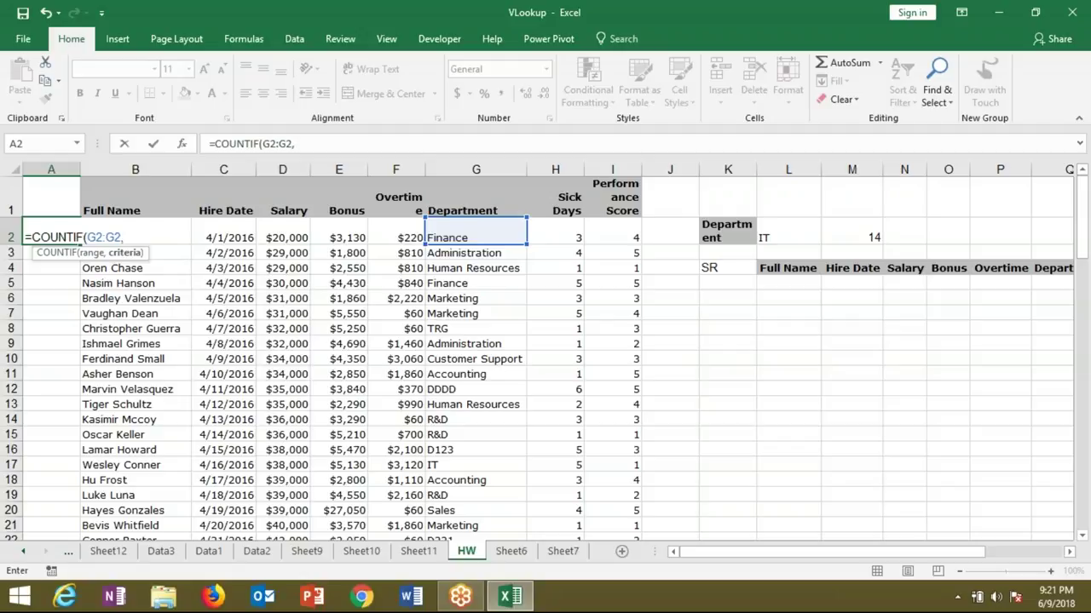
left_click(473, 235)
type(")")
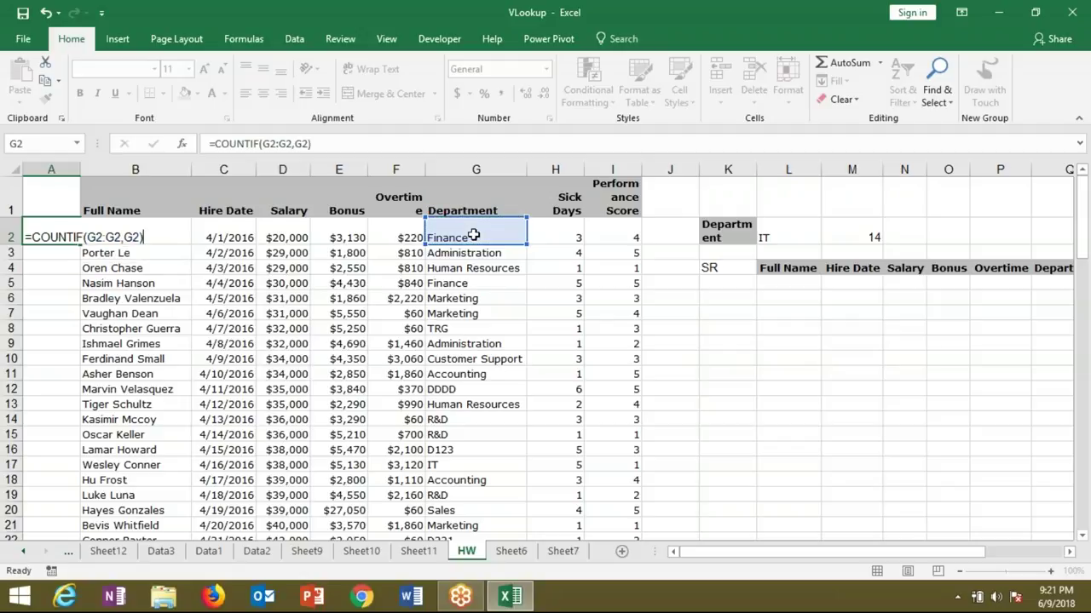
key("ctrl+Return")
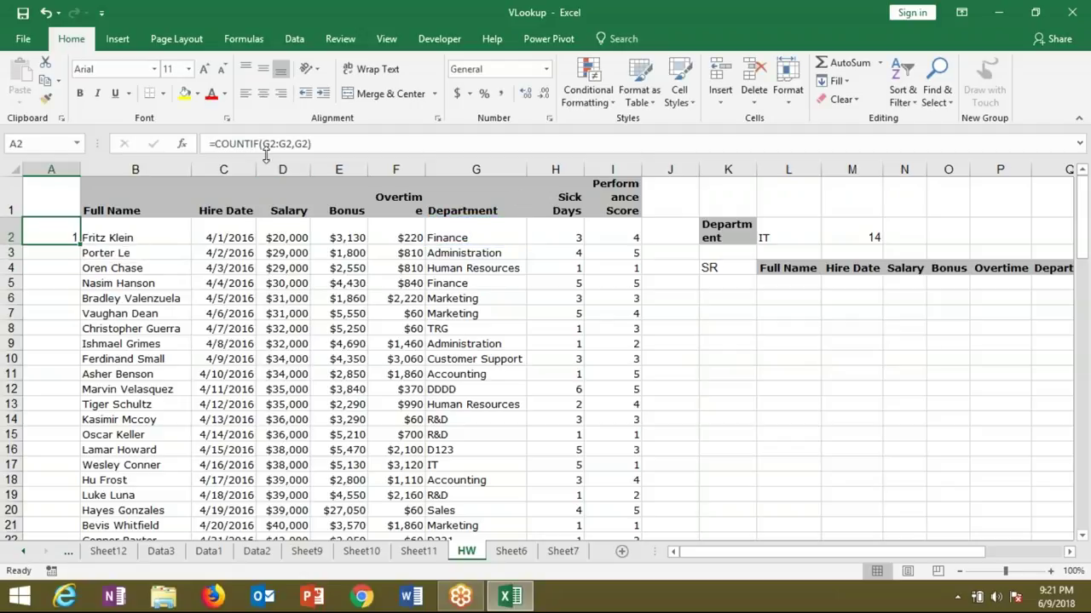
left_click(265, 144)
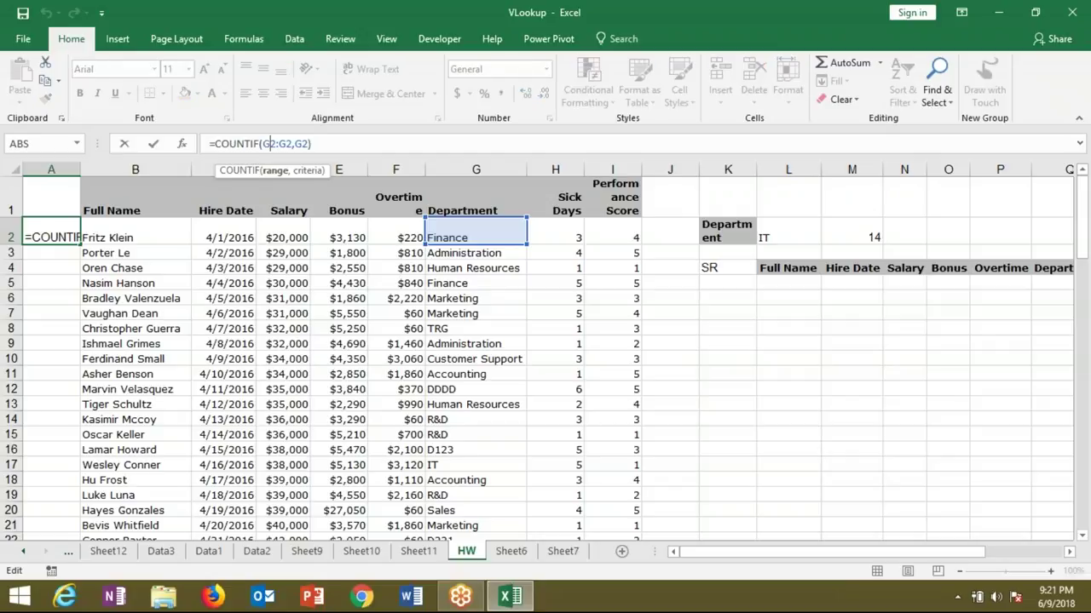
key("F4")
key("ctrl+Return")
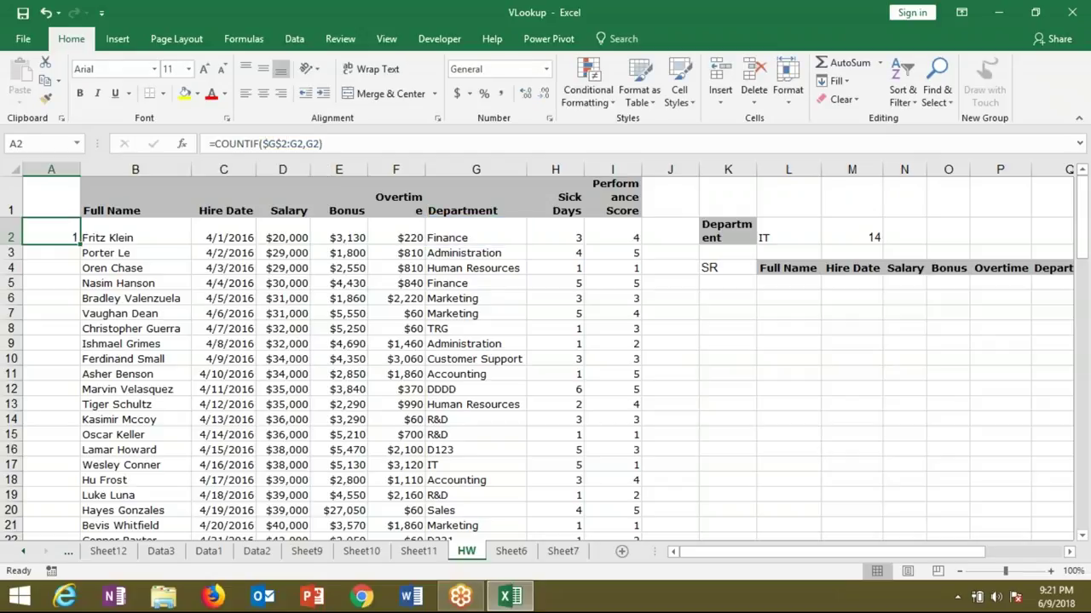
Step: Fill the running-count formula down to A21, checking the expanding ranges in A3 and A5
left_click_drag(80, 246, 81, 260)
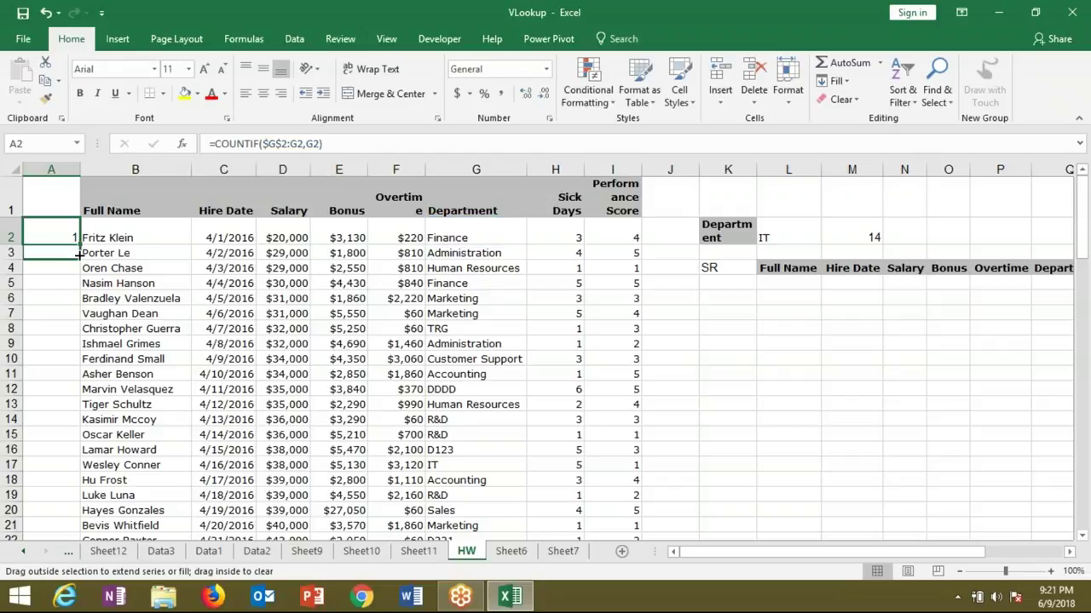
double_click(79, 252)
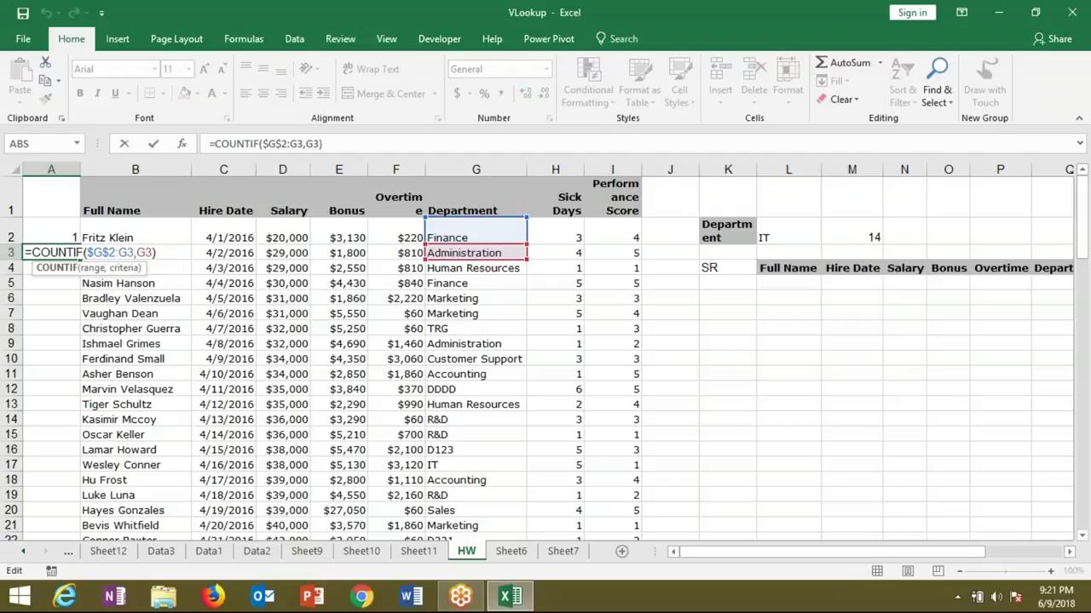
key("Escape")
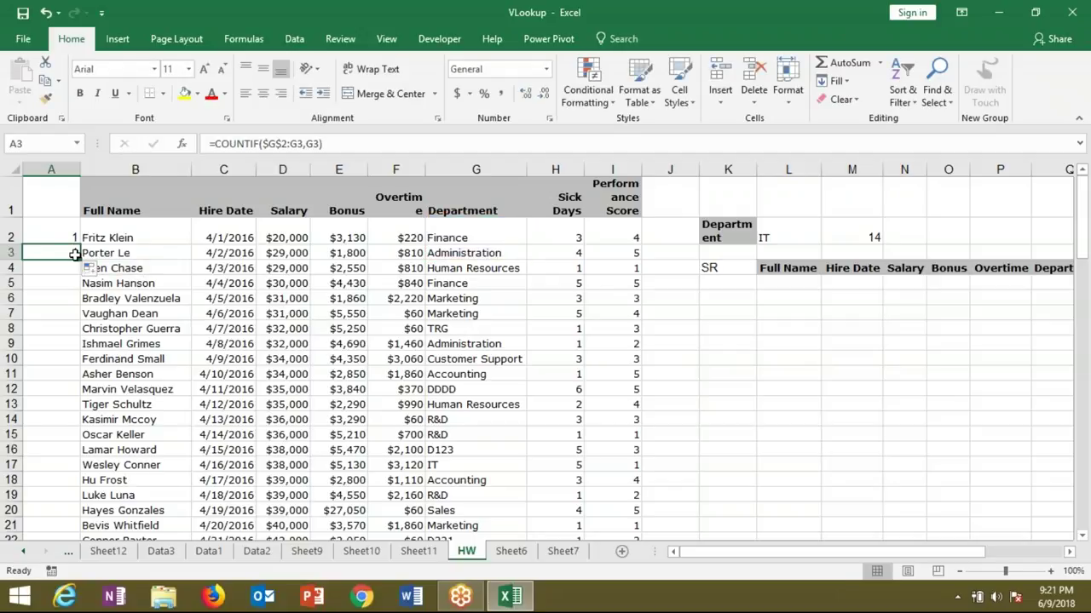
left_click_drag(77, 275, 78, 315)
left_click(70, 282)
double_click(70, 282)
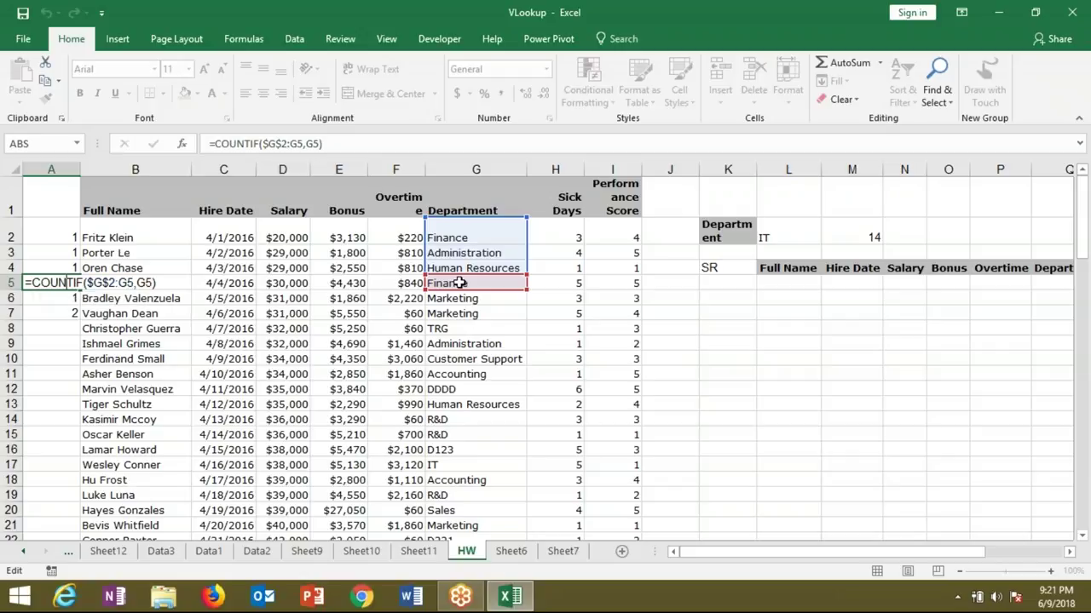
key("Return")
left_click(67, 321)
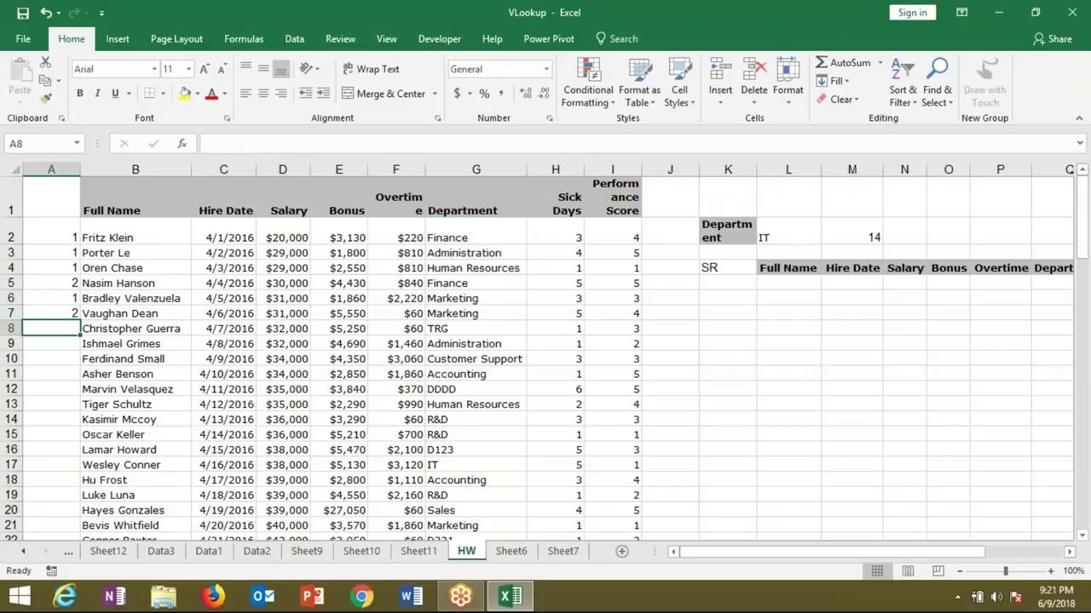
left_click_drag(80, 335, 80, 529)
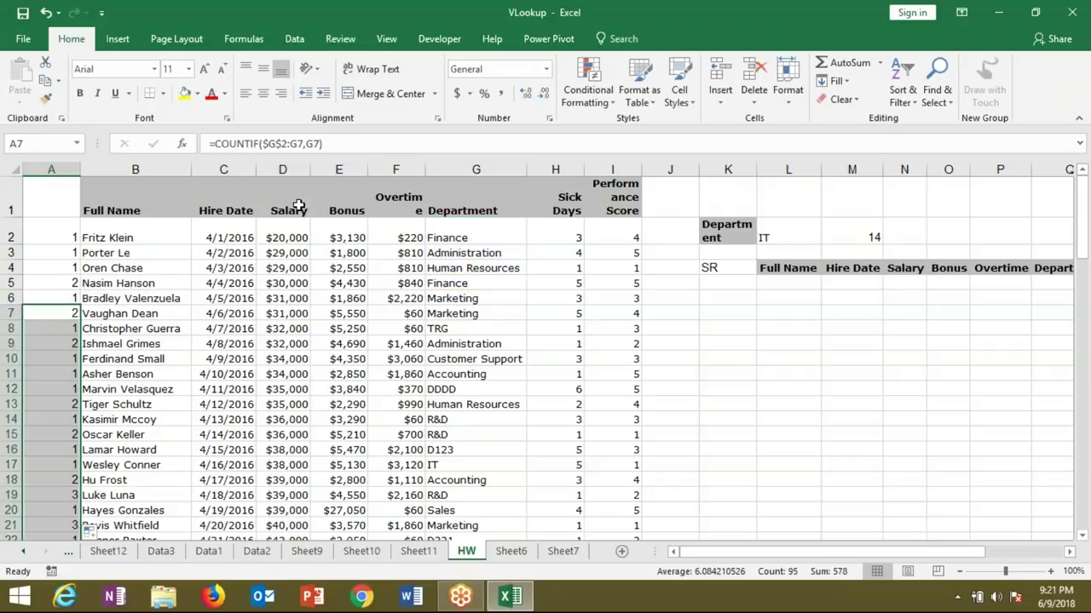
Step: Filter the Department column to show only the Accounting rows
left_click(204, 200)
key("ctrl+shift+l")
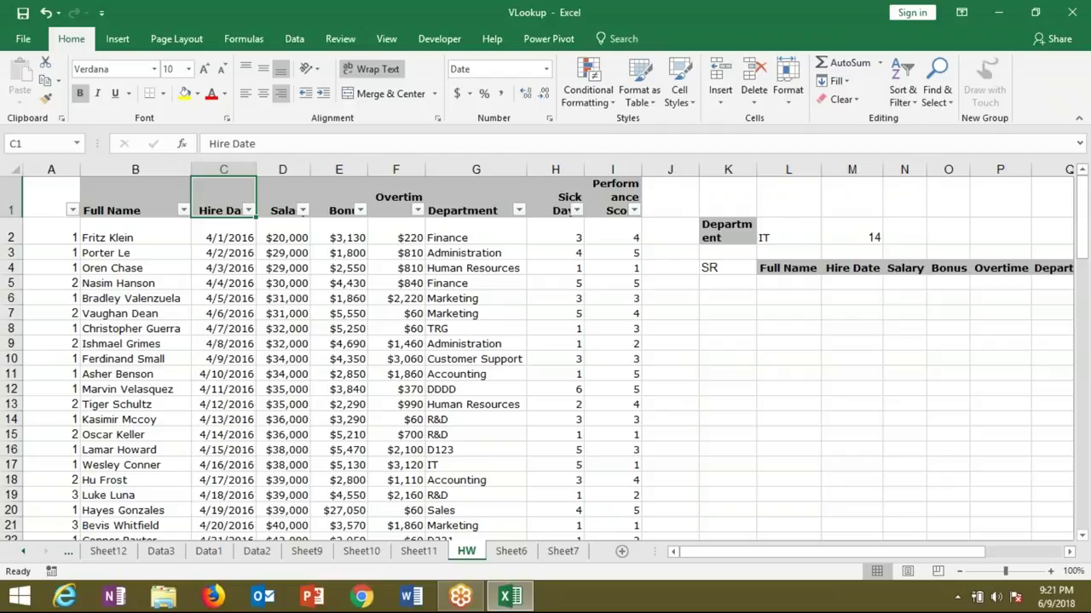
left_click(518, 212)
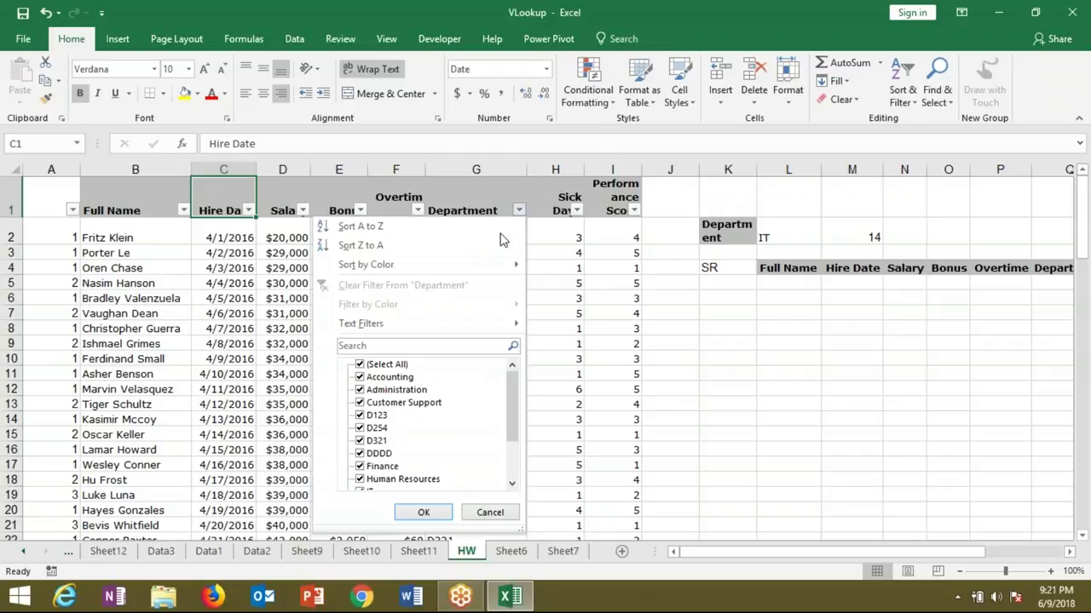
left_click(357, 364)
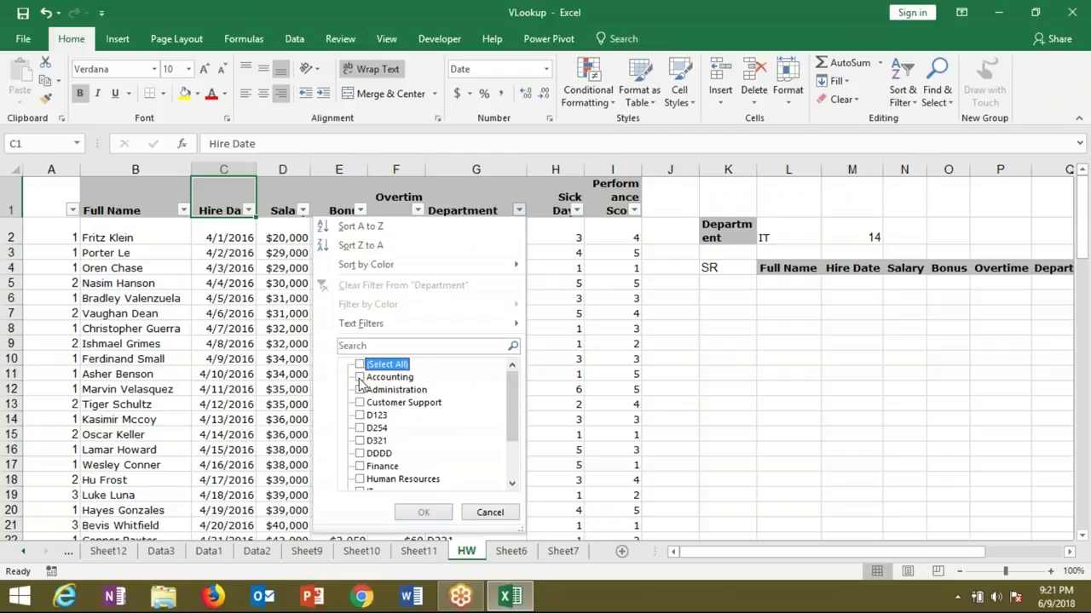
left_click(359, 377)
left_click(422, 513)
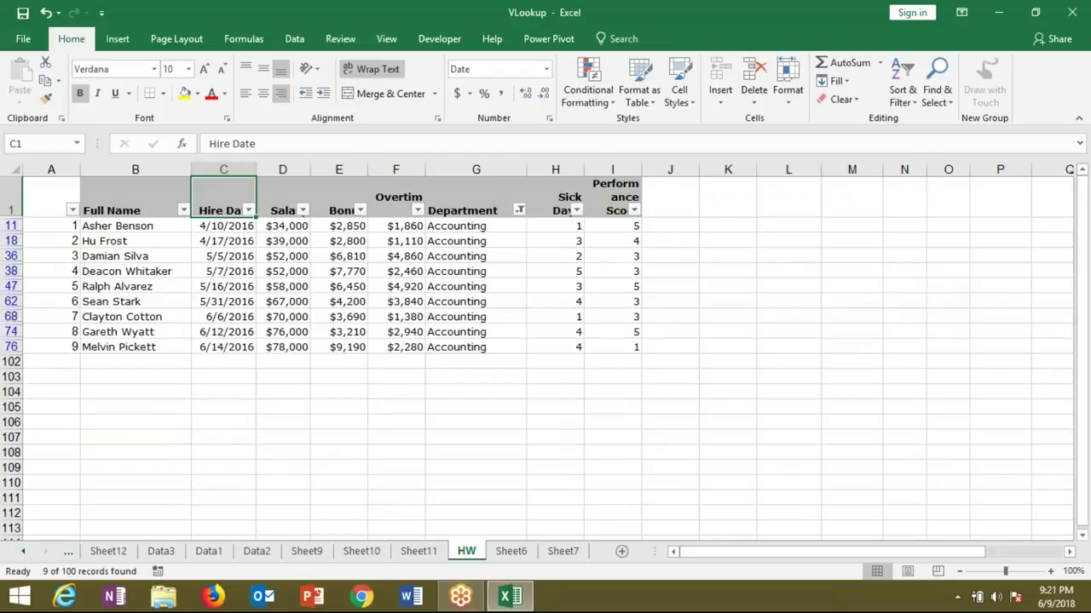
Step: Select the Accounting running counts in column A, then remove the filter
left_click(273, 288)
left_click_drag(62, 226, 55, 342)
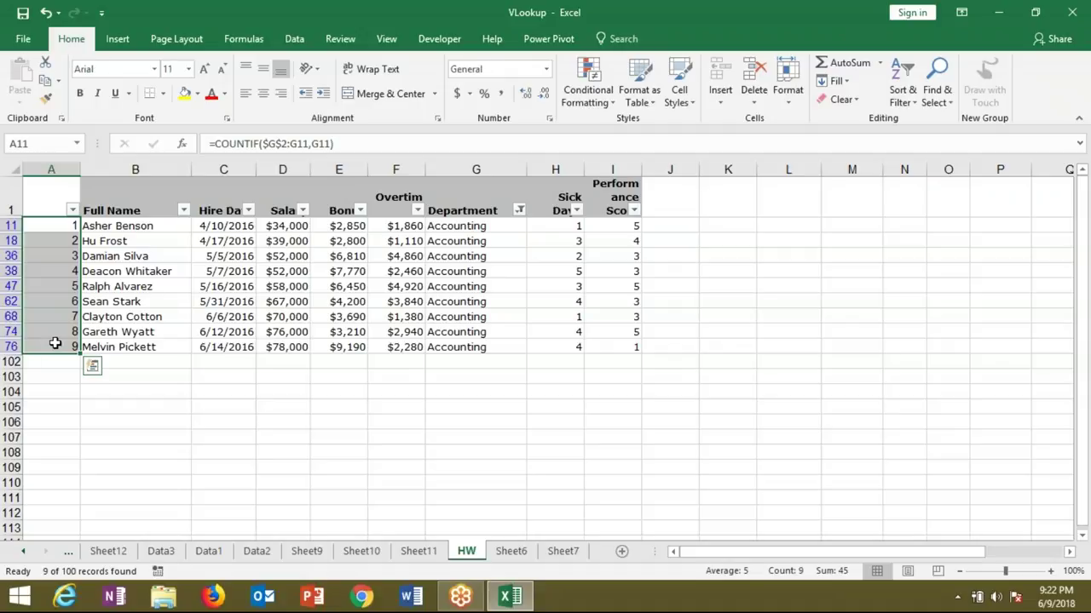
key("ctrl+shift+l")
Step: Change A2 to =COUNTIF($G$2:G2,G2)&"-"&G2, fill it down column A, and open M2's formula
key("ctrl+Home")
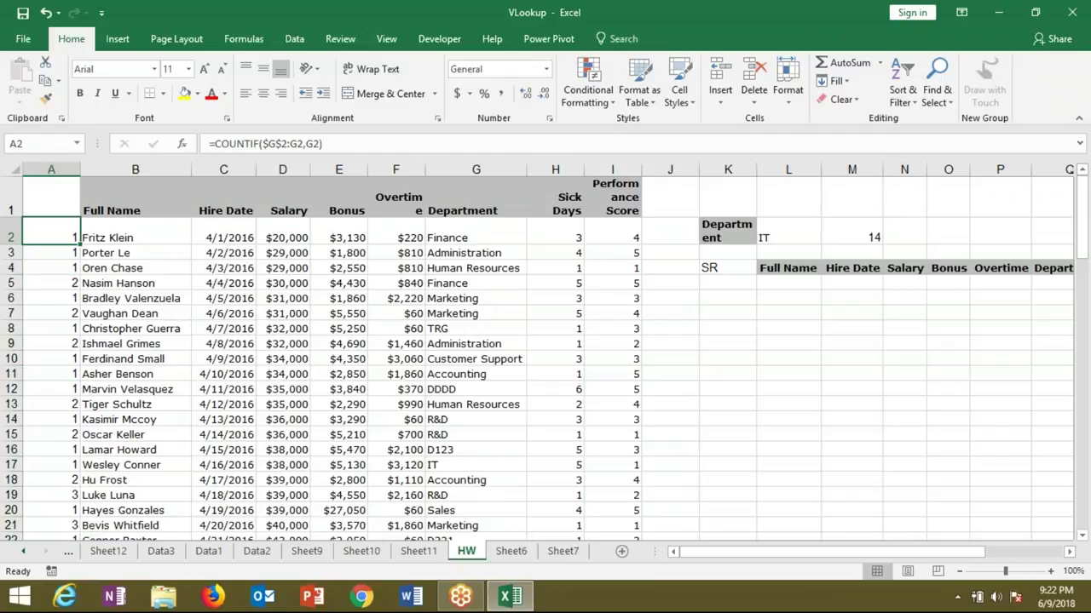
key("F2")
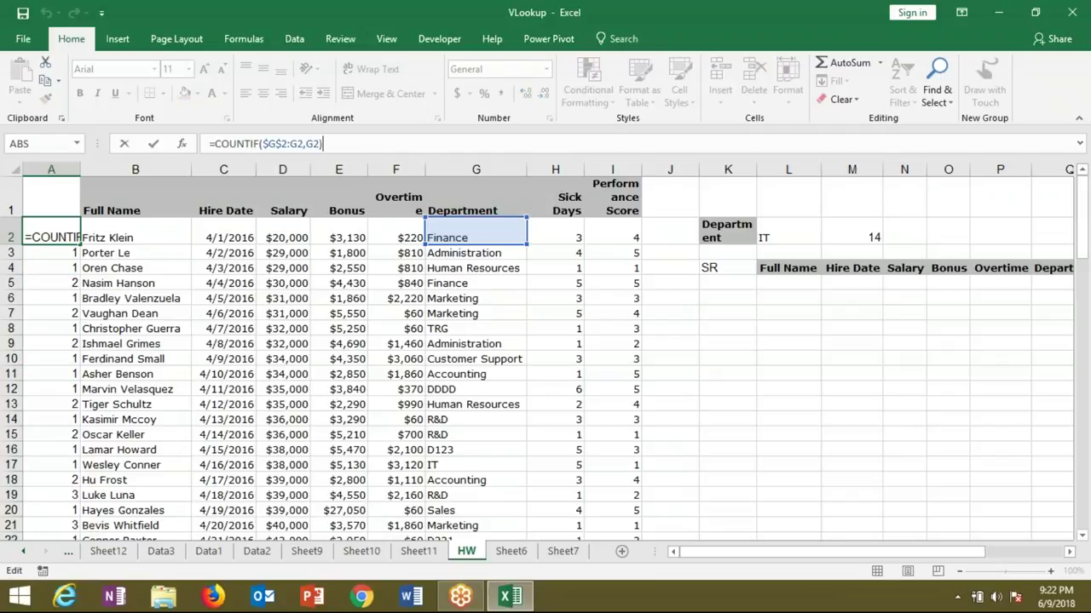
type("&\"-\"&")
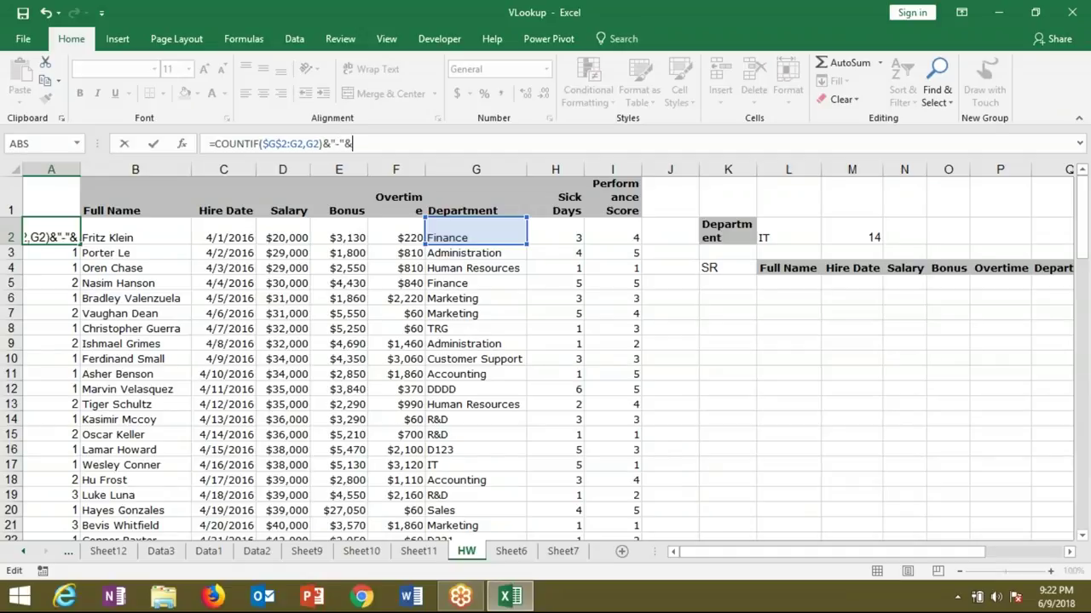
left_click(476, 238)
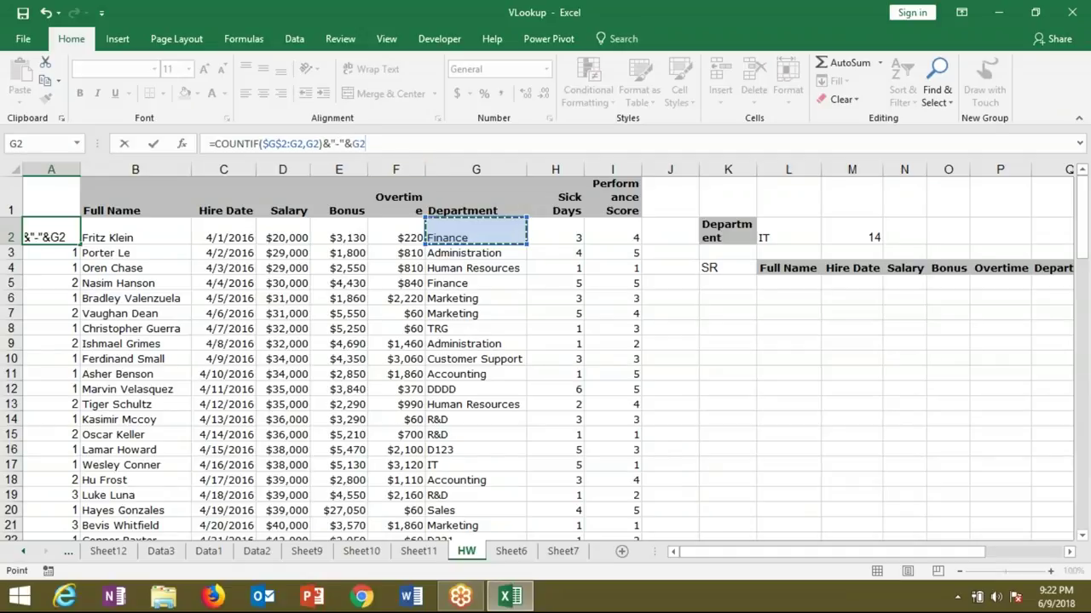
key("Return")
key("Up")
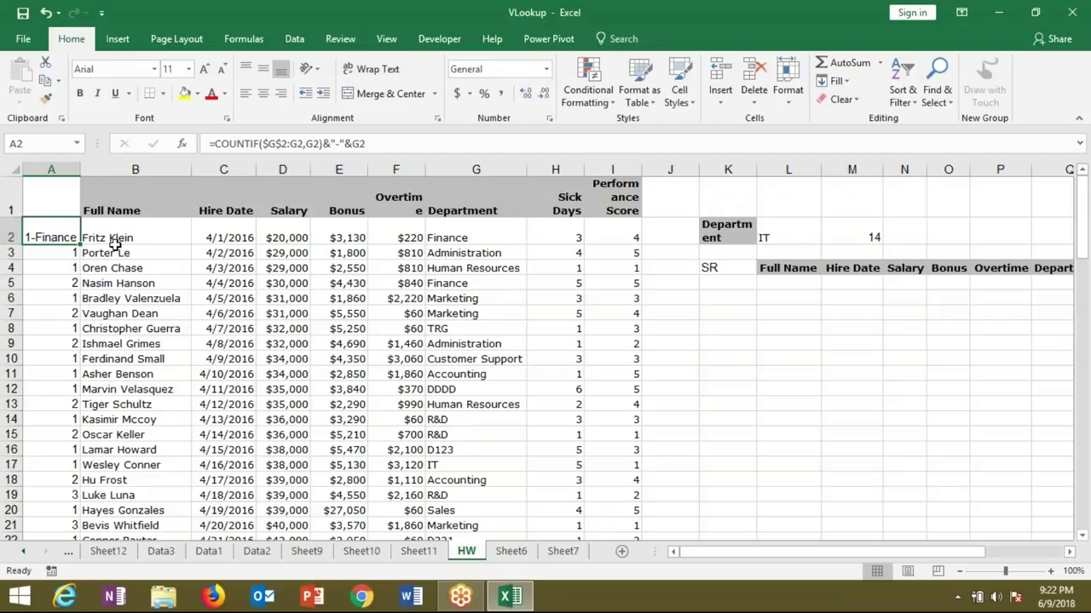
double_click(79, 244)
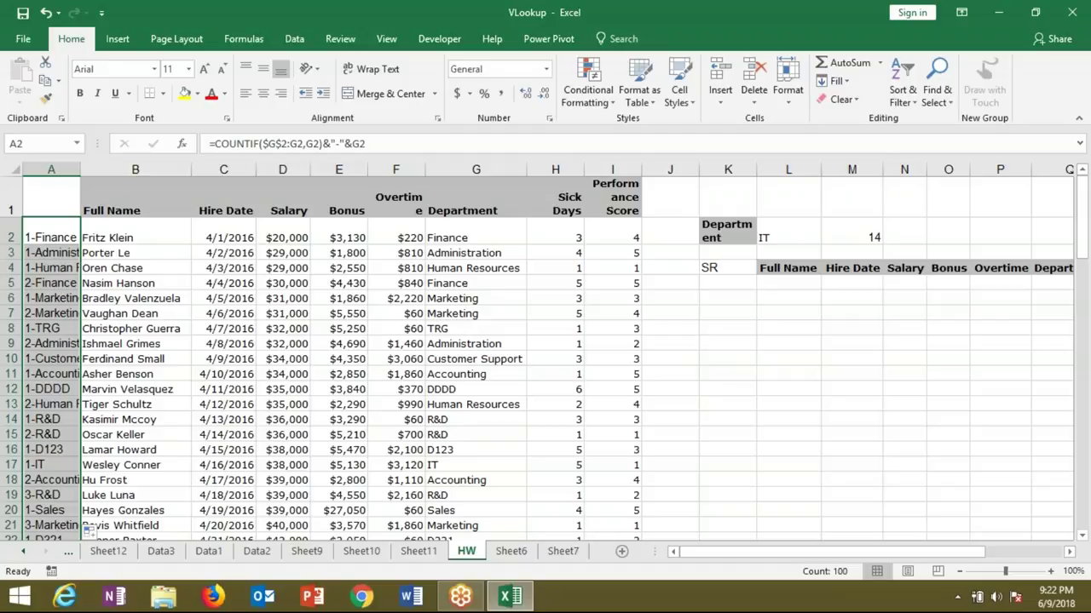
double_click(852, 236)
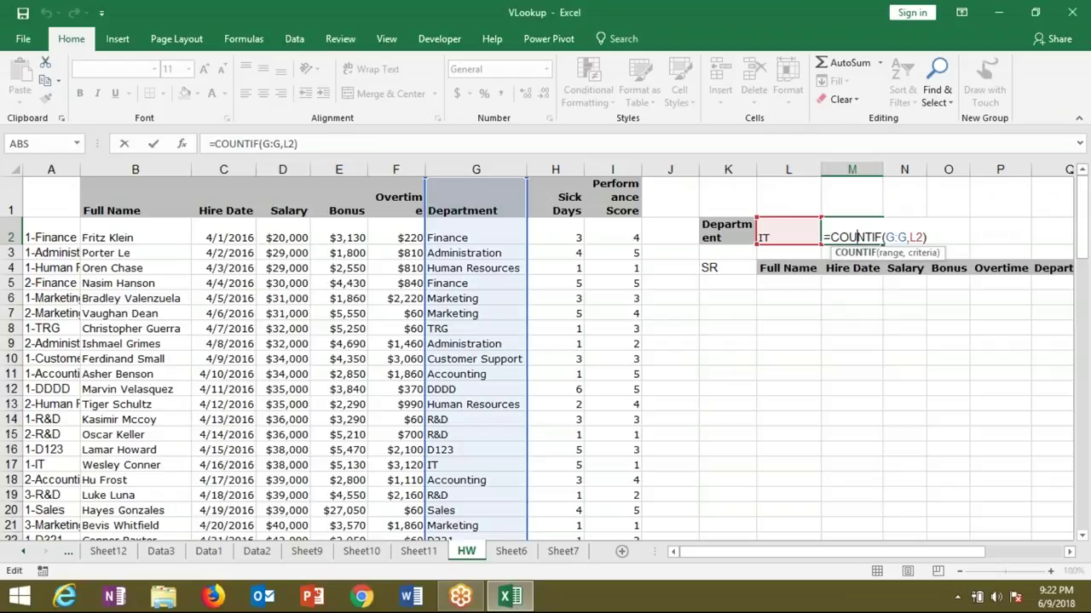
Step: Confirm the department count formula in M2 and enter 1 as the first serial number in K5
key("ctrl+Return")
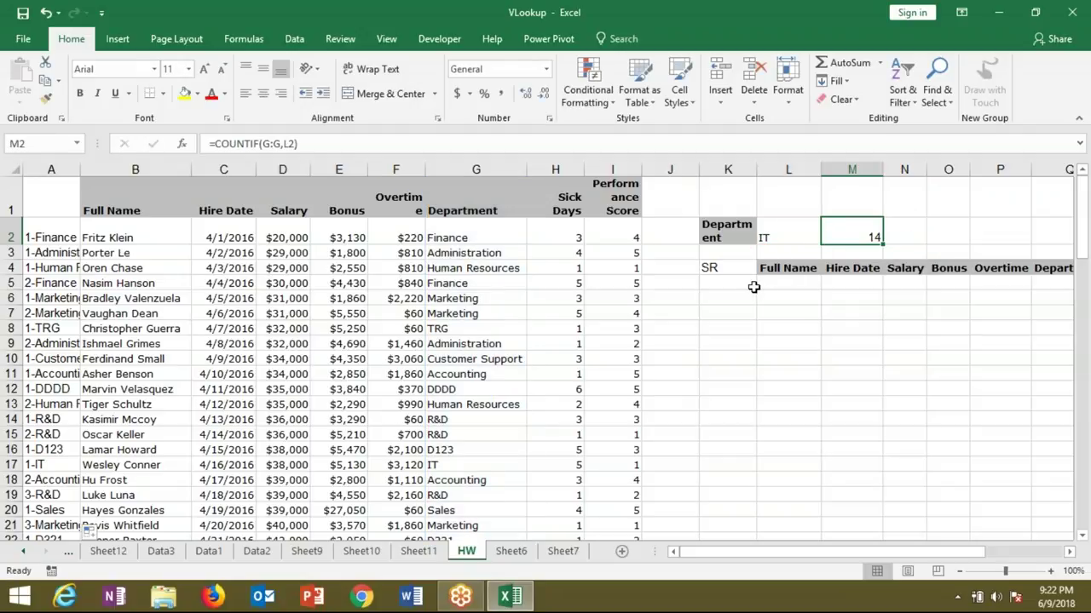
left_click(734, 284)
type("1")
key("Return")
Step: Enter =IF(K5+1>M2,"",K5+1) in K6 to give the next serial number
type("=I")
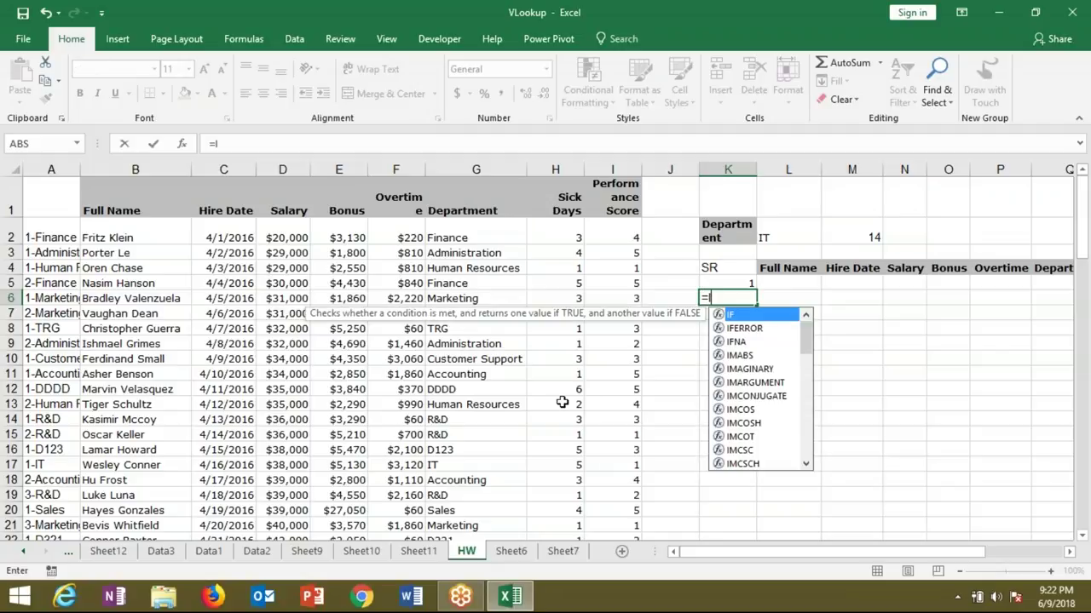
type("F(")
left_click(729, 282)
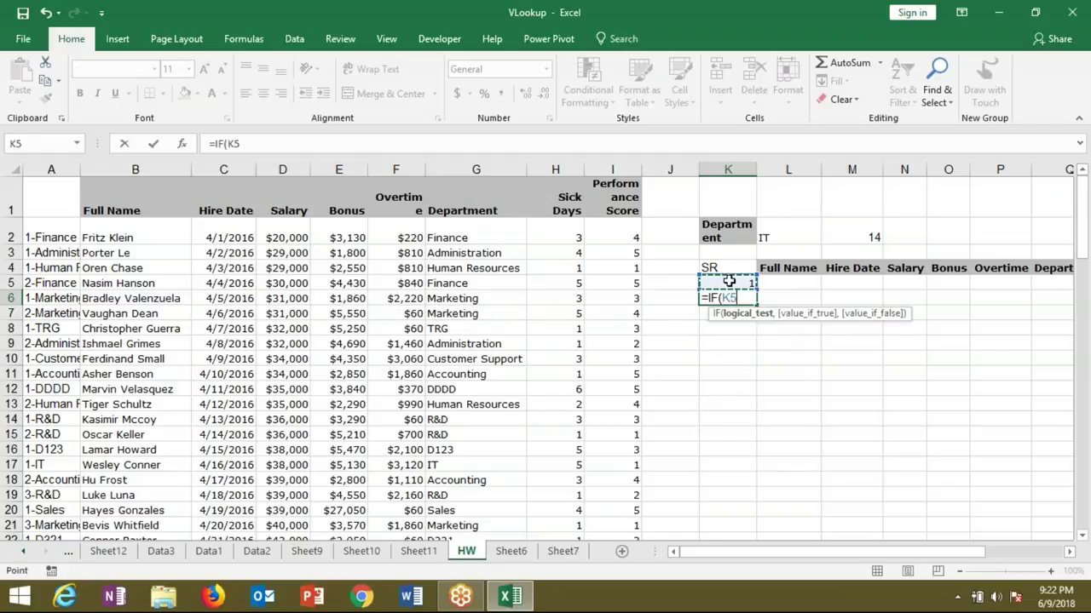
type("+1")
type(">")
left_click(853, 235)
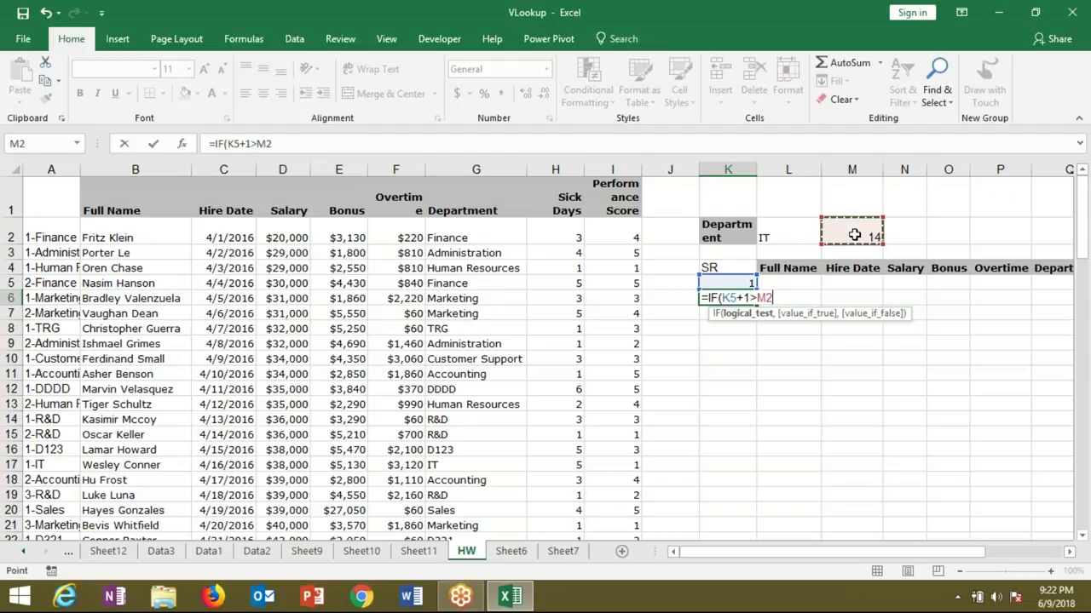
type(",")
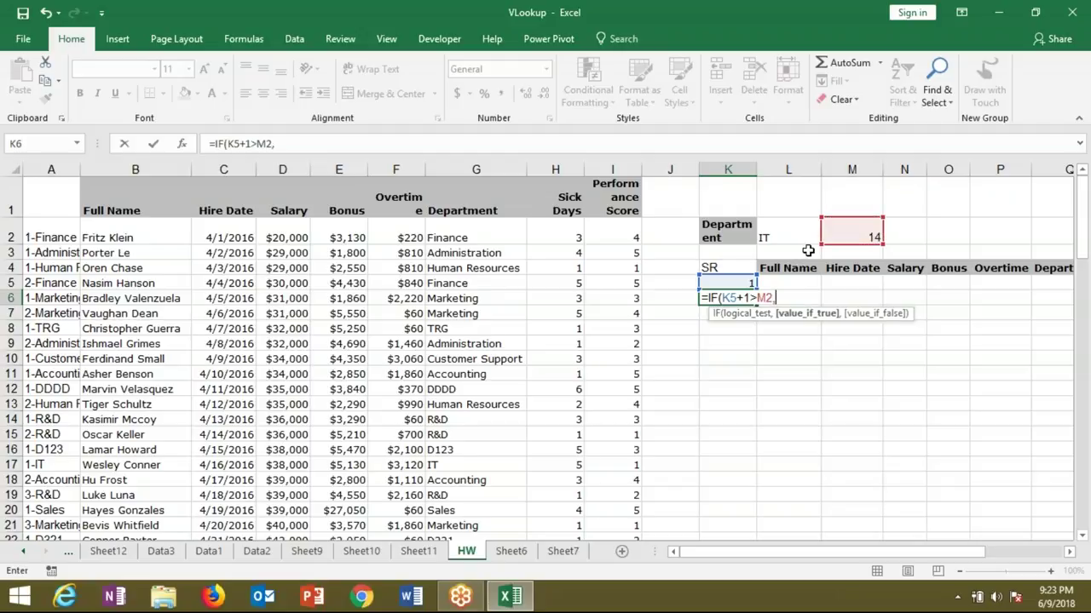
type("\"\",")
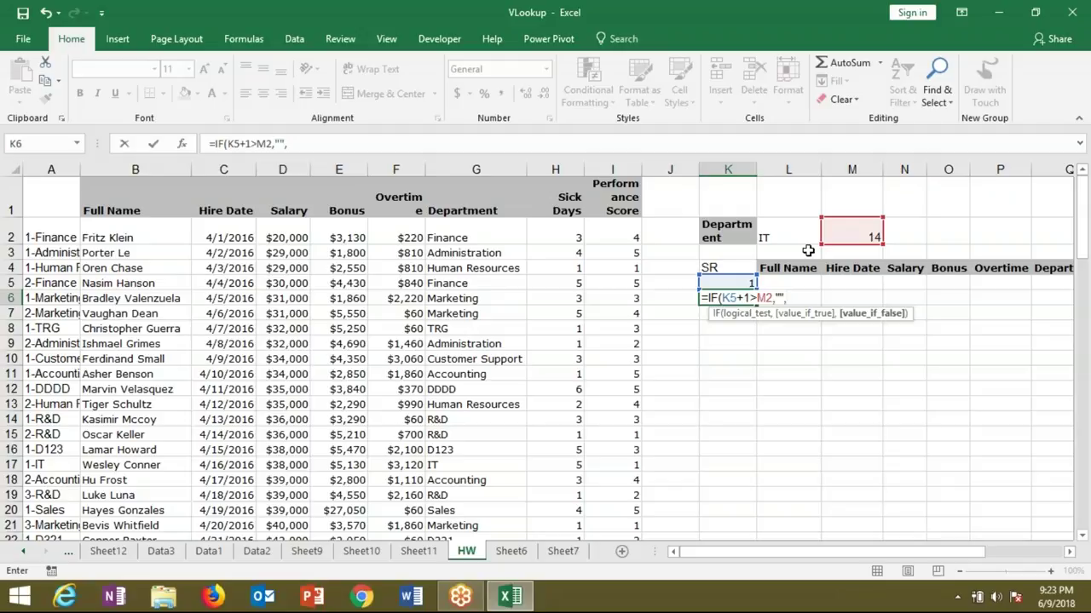
left_click(741, 285)
type("+1")
key("Return")
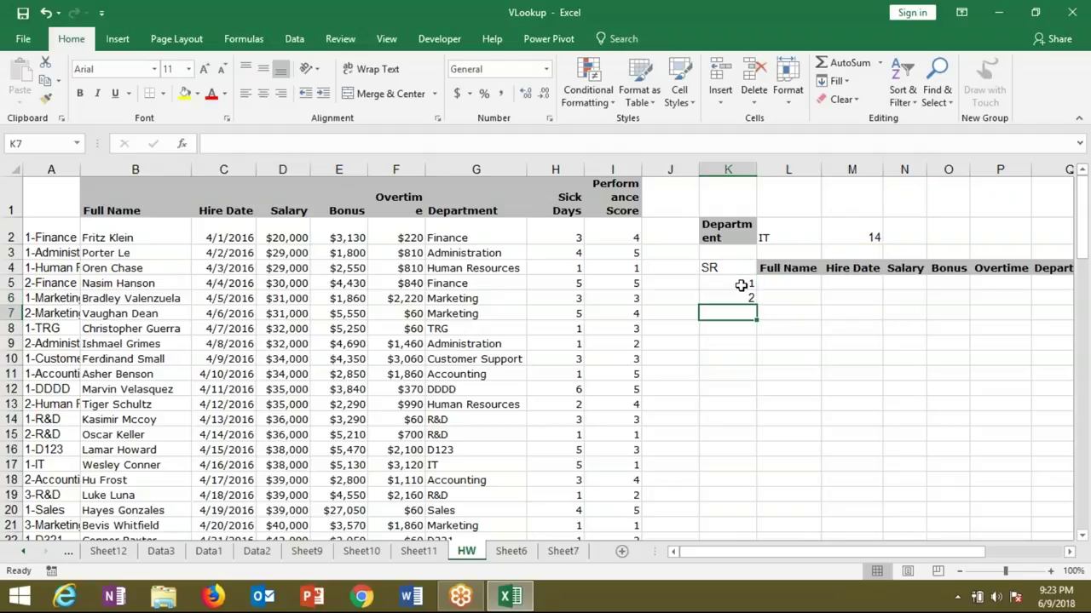
Step: Wrap the K6 formula in IFERROR with a blank fallback, accepting Excel's suggested correction
left_click(738, 294)
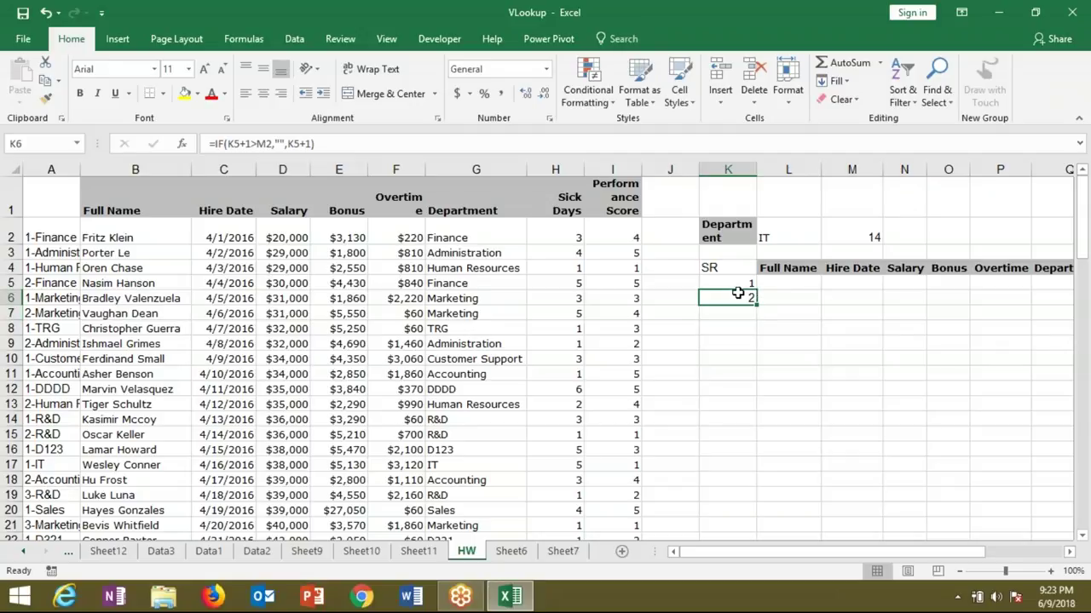
left_click(217, 144)
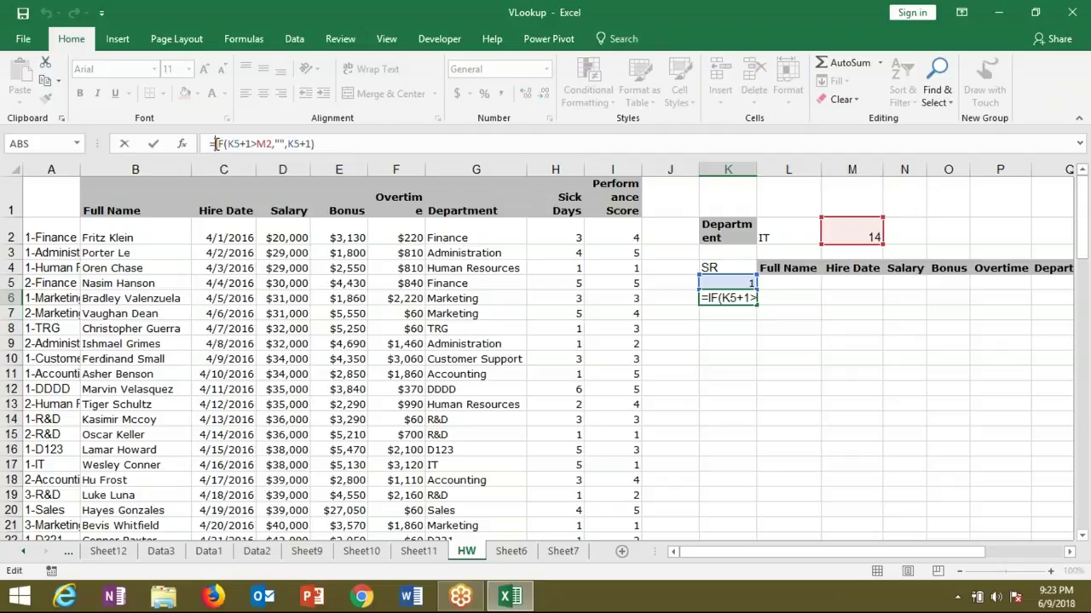
type("IF")
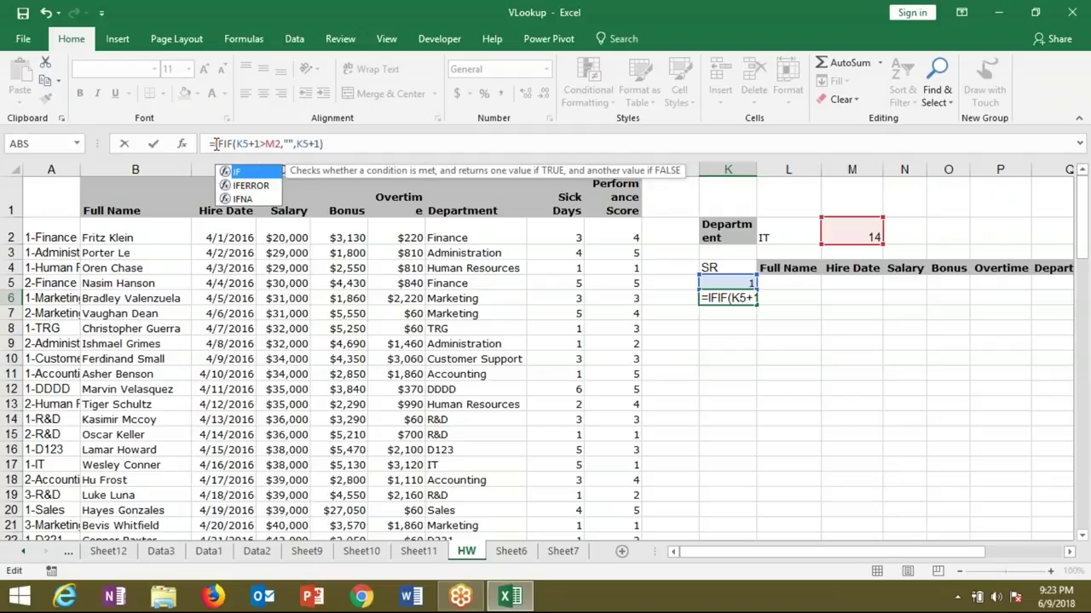
key("Down")
key("Tab")
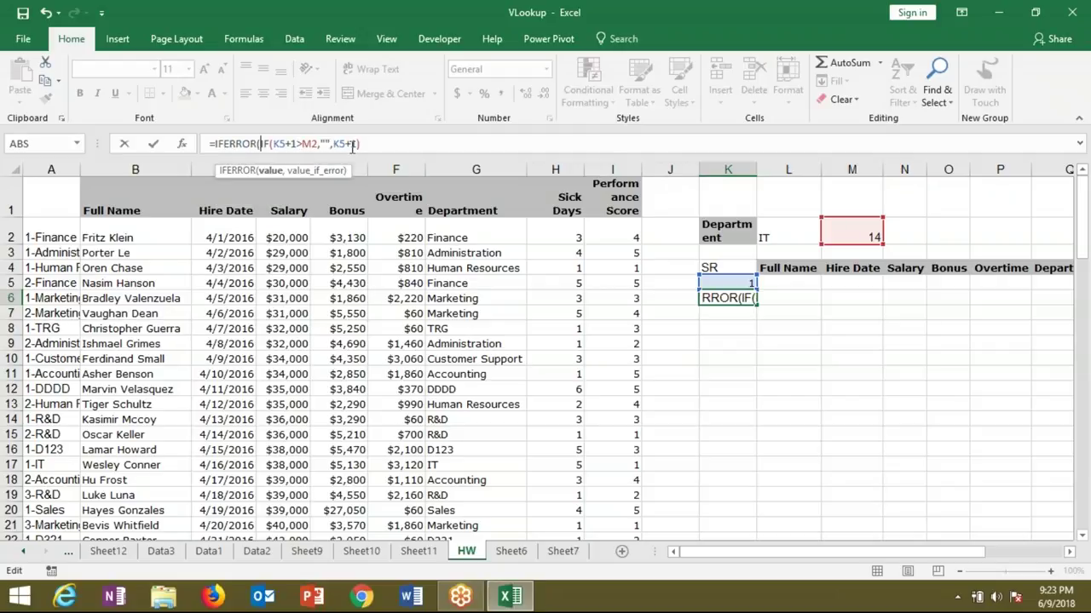
left_click(371, 144)
type(",")
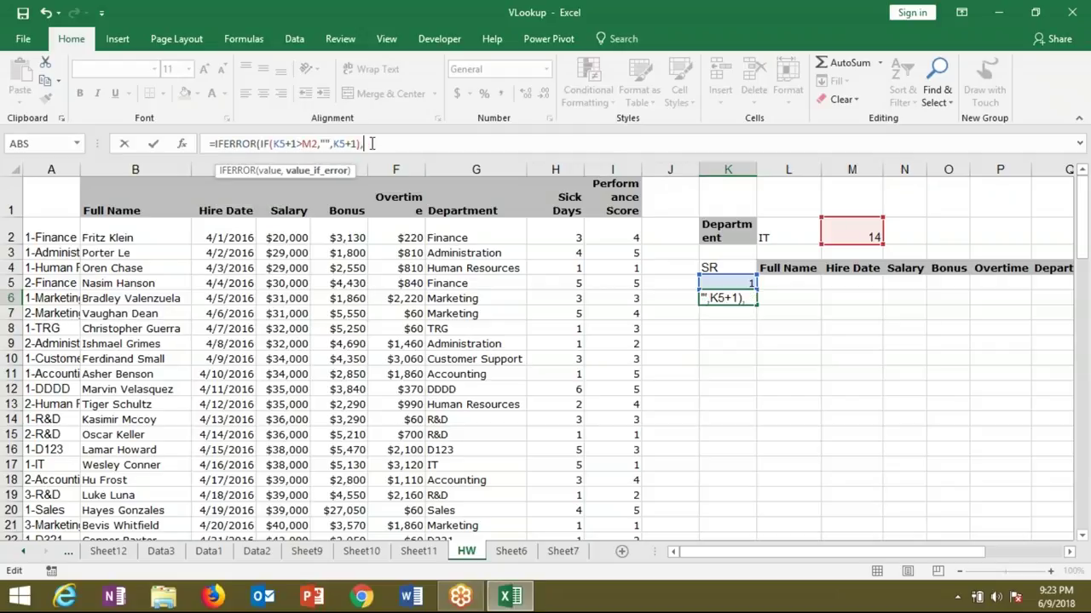
key("Return")
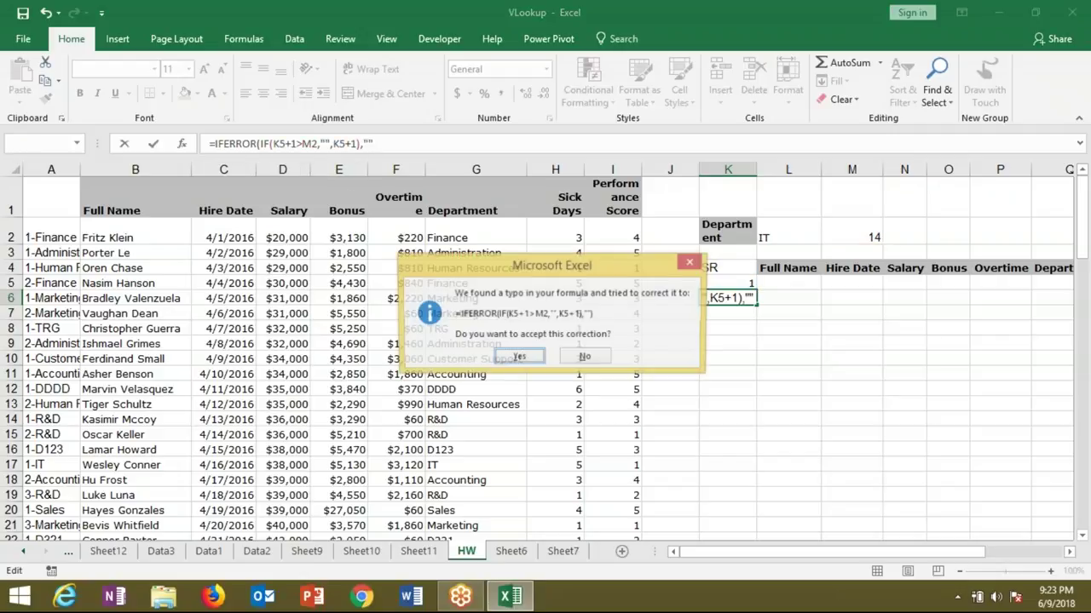
key("Return")
key("Up")
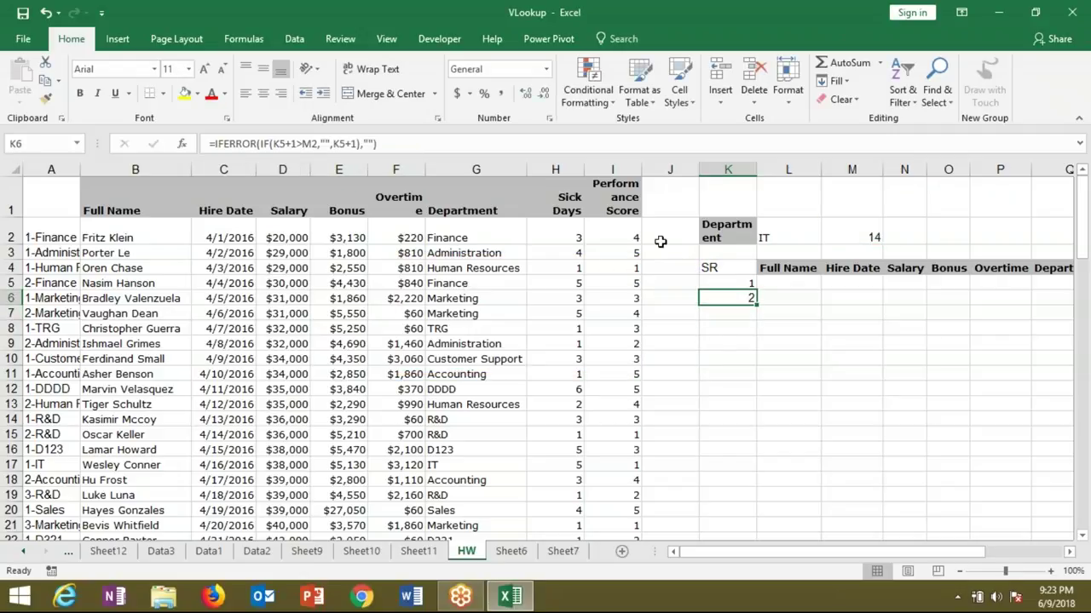
Step: Lock the department count reference in K6's formula to $M$2
left_click_drag(757, 305, 757, 305)
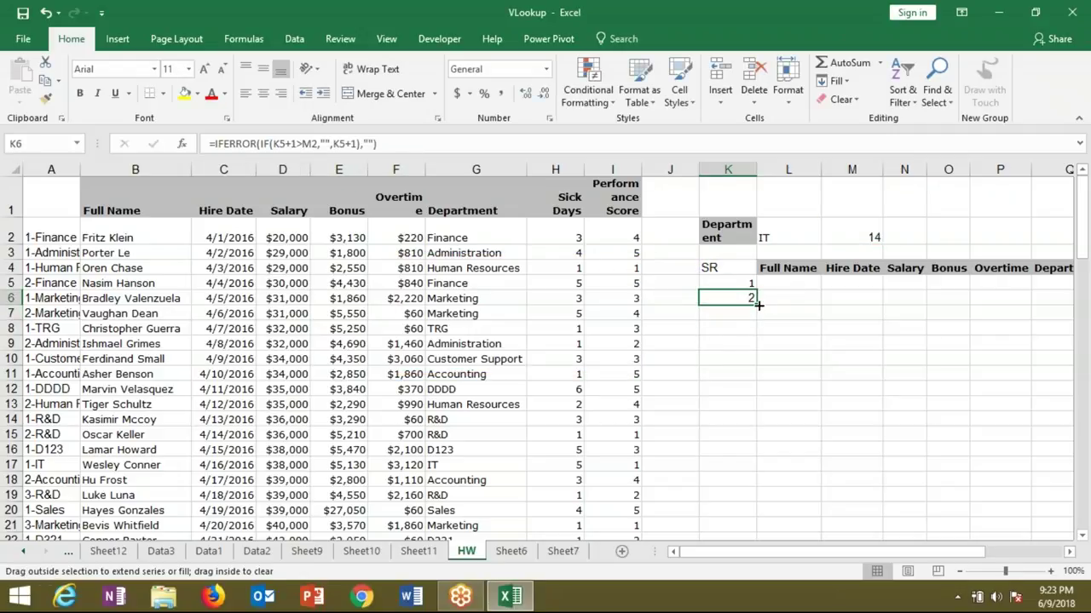
left_click(313, 143)
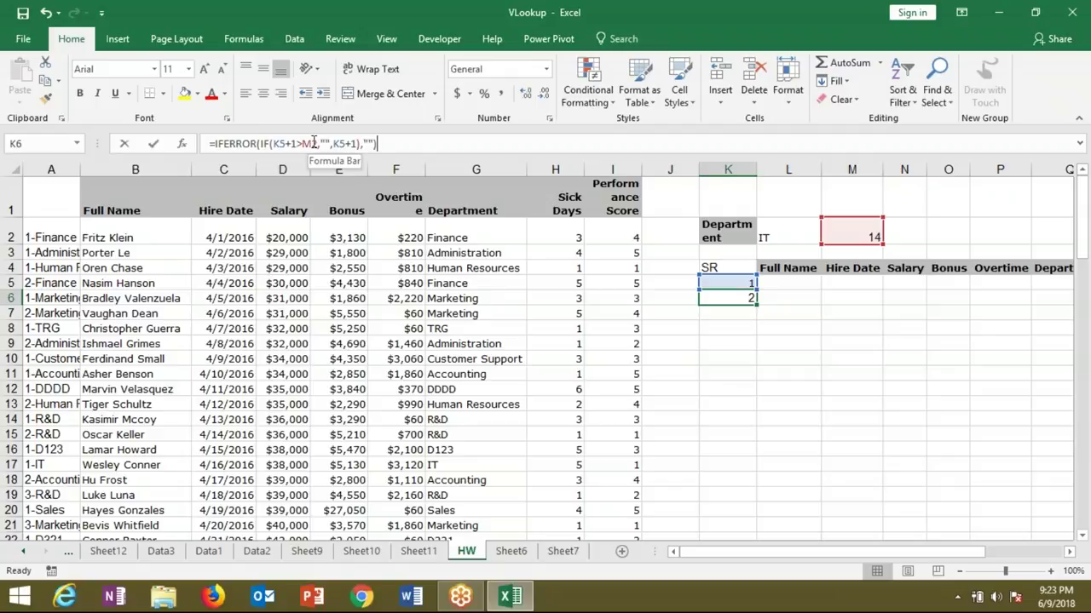
left_click(314, 143)
key("F4")
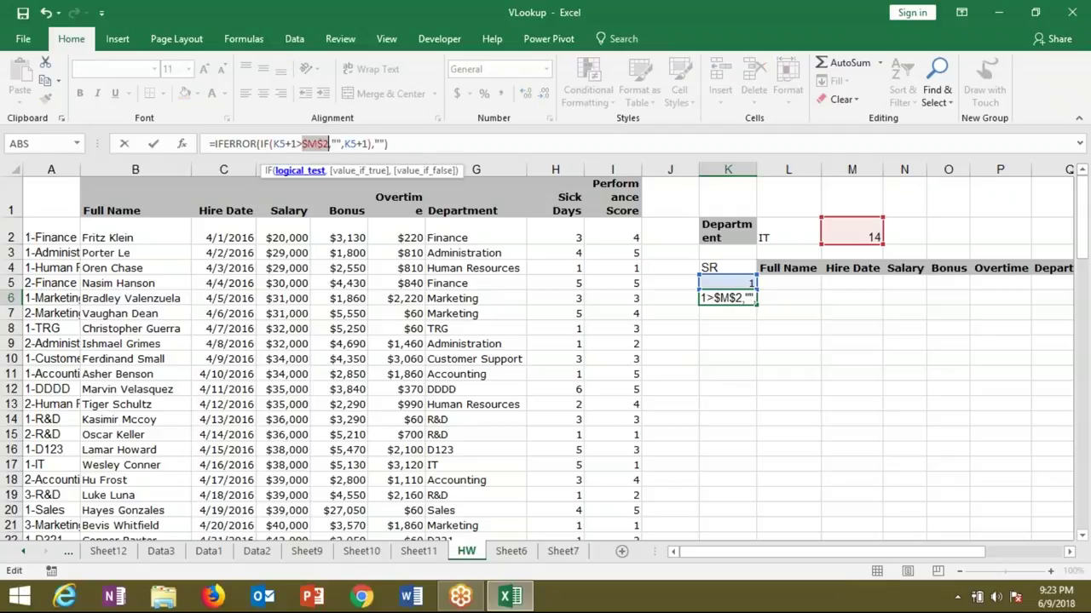
key("Return")
key("Up")
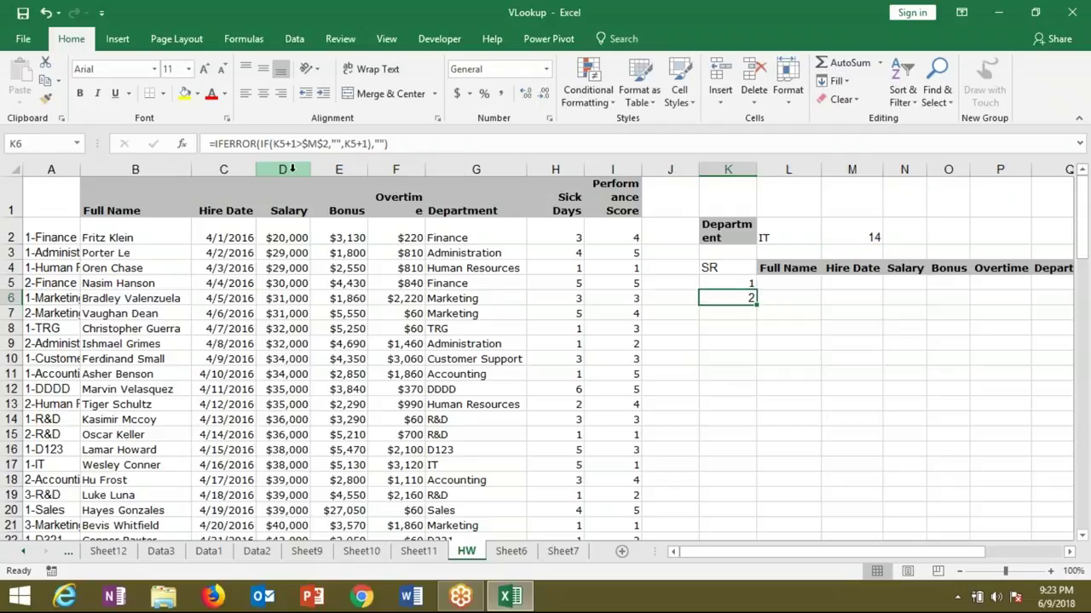
key("F2")
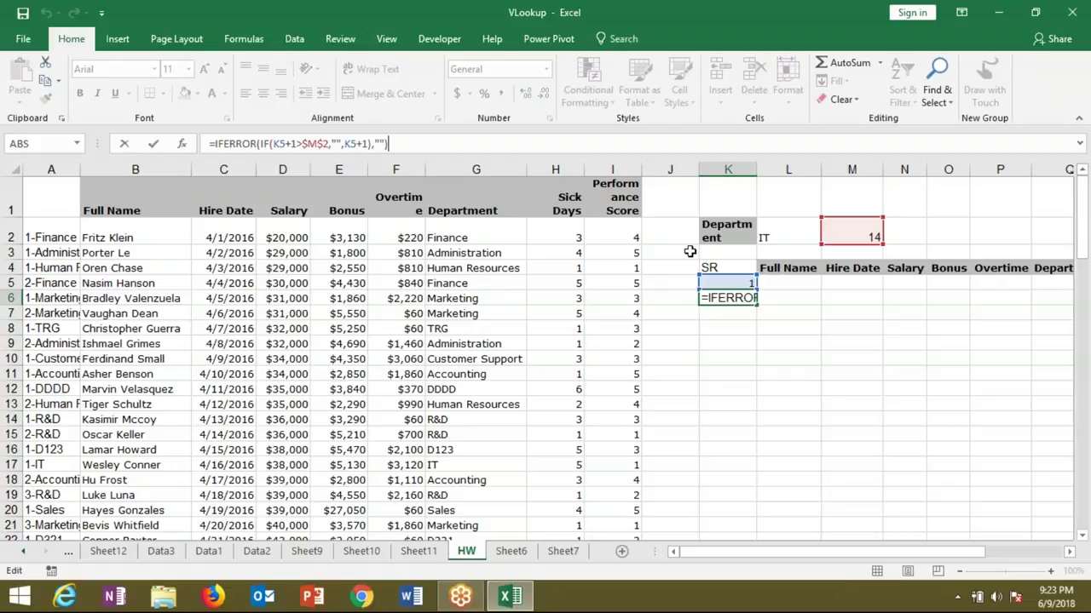
key("Escape")
Step: Fill the serial formula down column K so SR runs 1 through 14, then return to L2
left_click_drag(755, 304, 792, 610)
key("ctrl+Up")
key("ctrl+Up")
key("ctrl+Up")
key("Down")
key("Right")
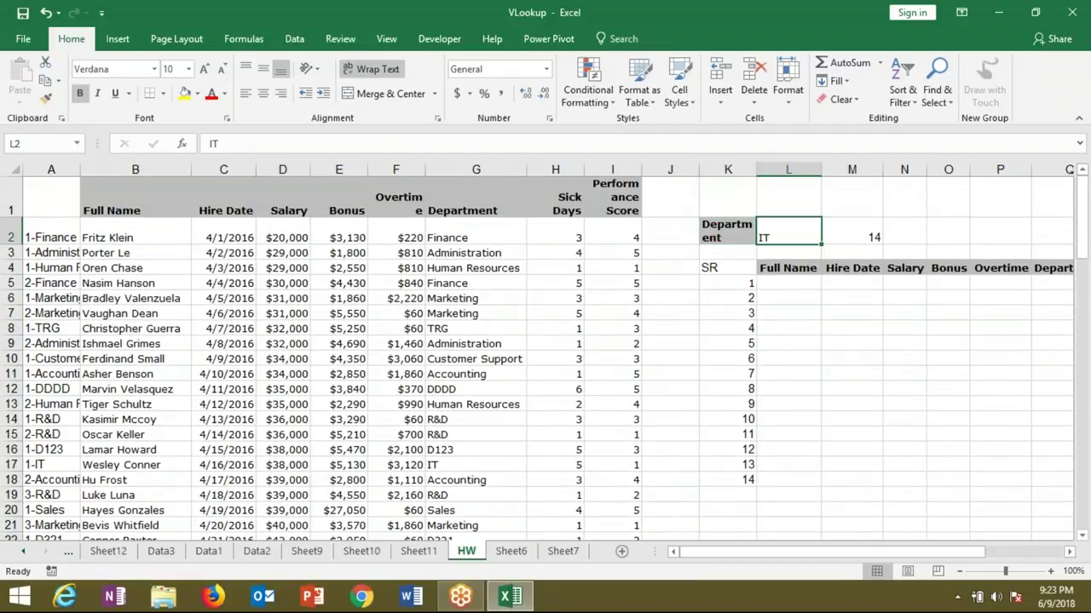
key("F2")
Step: Change the department in L2 to Sales (count 13, SR 1–13) and start a formula in L5
type("fA")
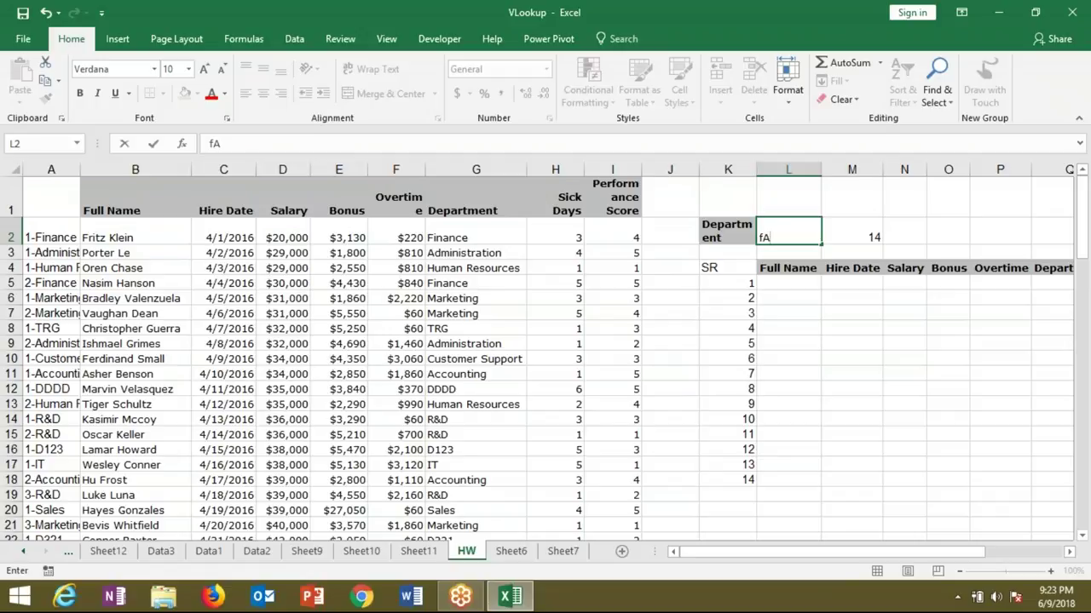
key("Escape")
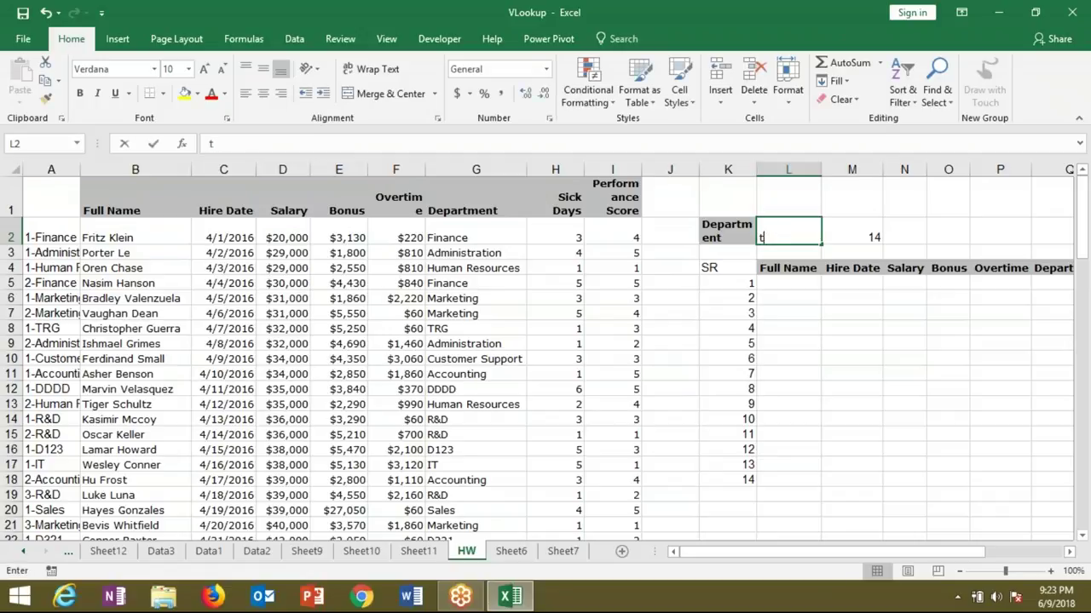
type("trg")
key("Return")
left_click(788, 238)
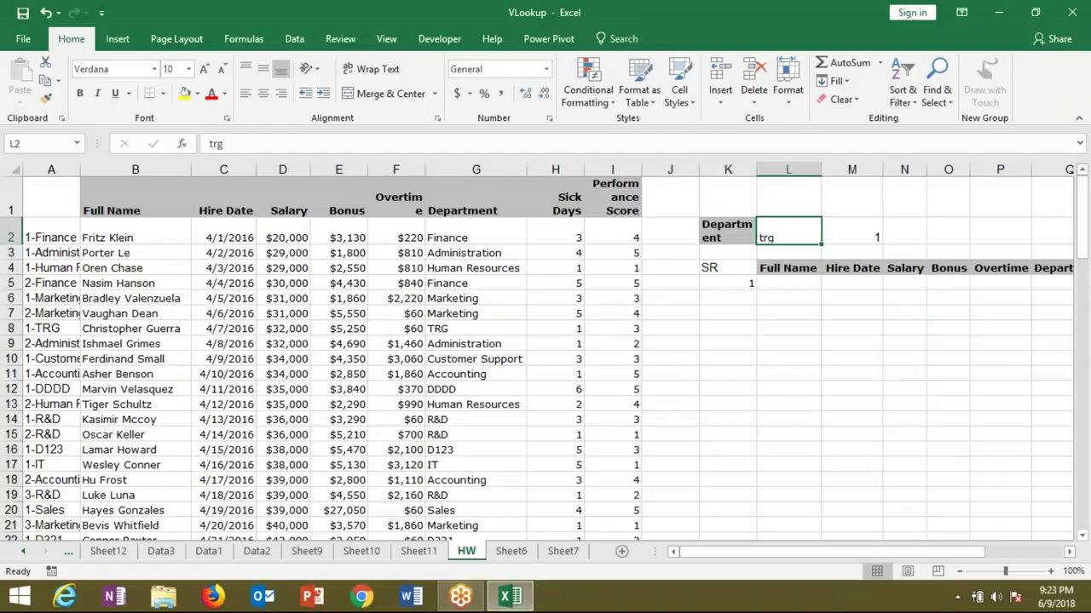
type("sAL")
key("BackSpace")
key("BackSpace")
key("BackSpace")
type("Sales")
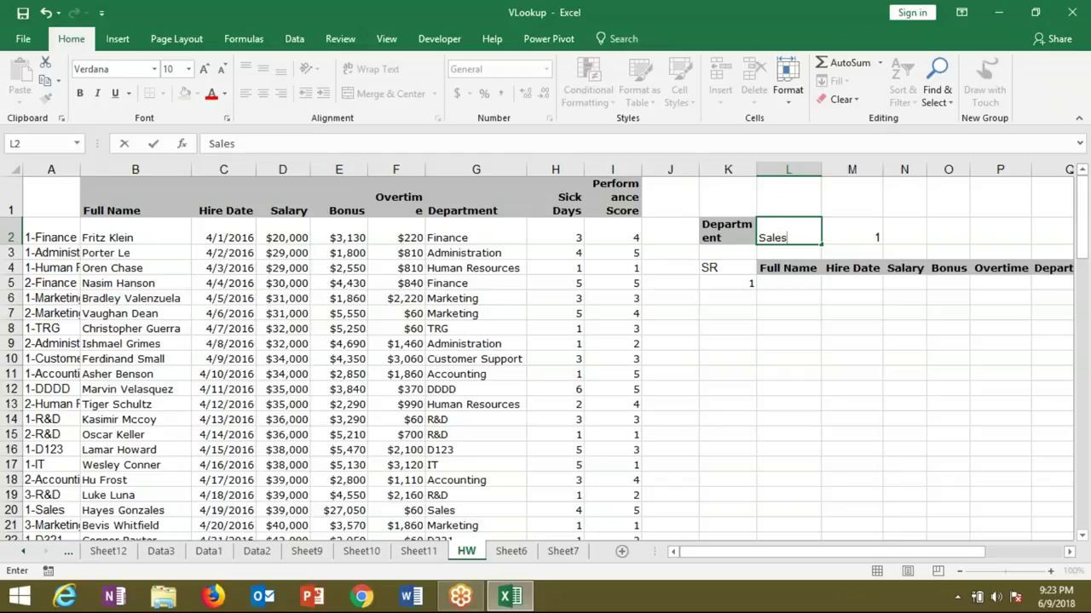
key("Return")
key("Down")
key("Down")
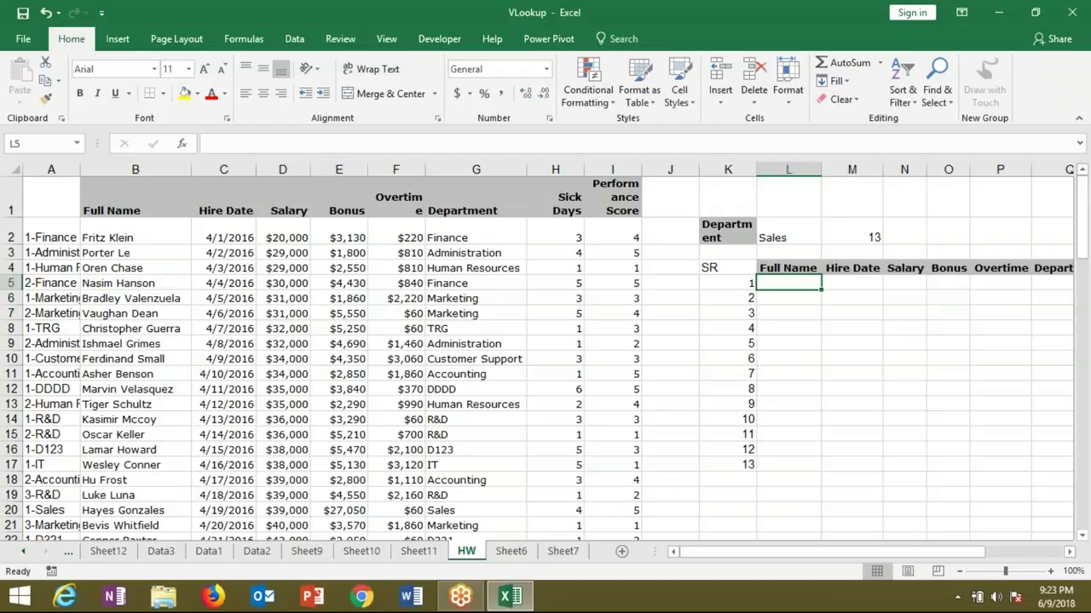
type("=")
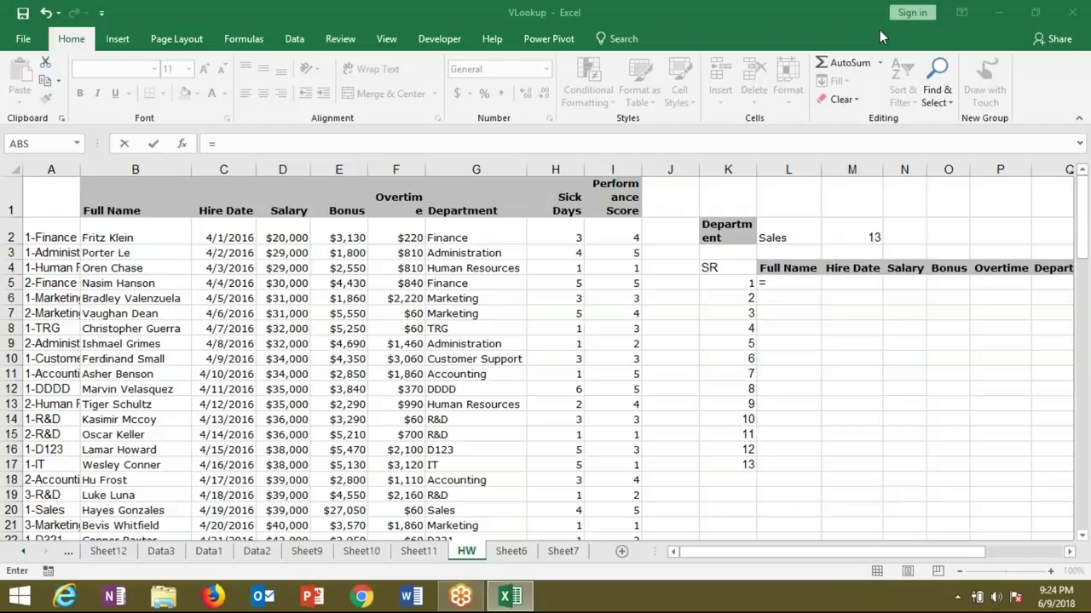
Step: Start a VLOOKUP in L5 keyed on K5&"-"&L2
left_click(792, 283)
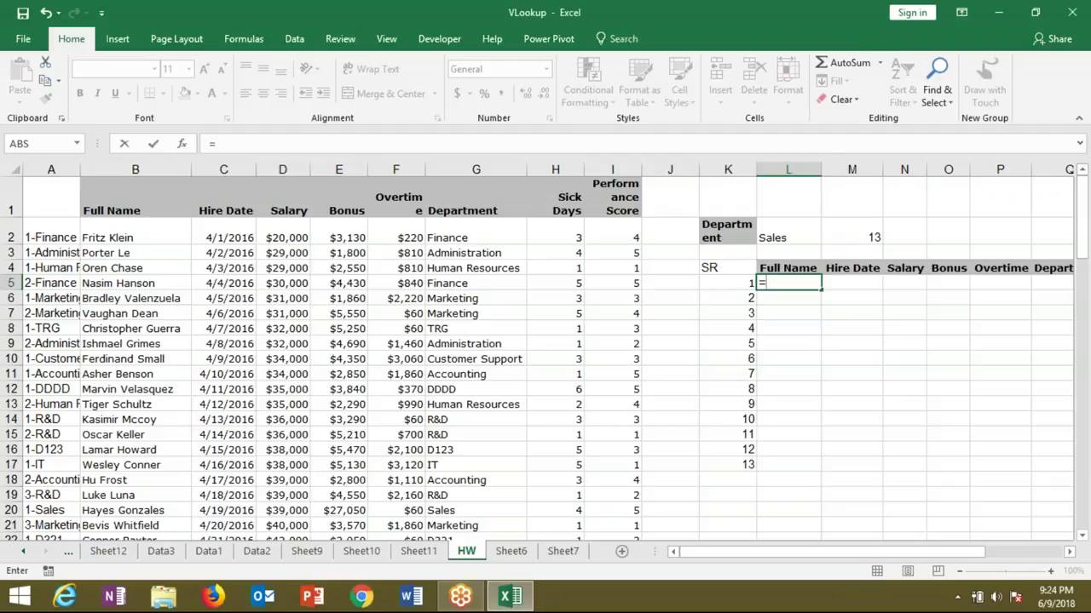
type("vl")
key("Tab")
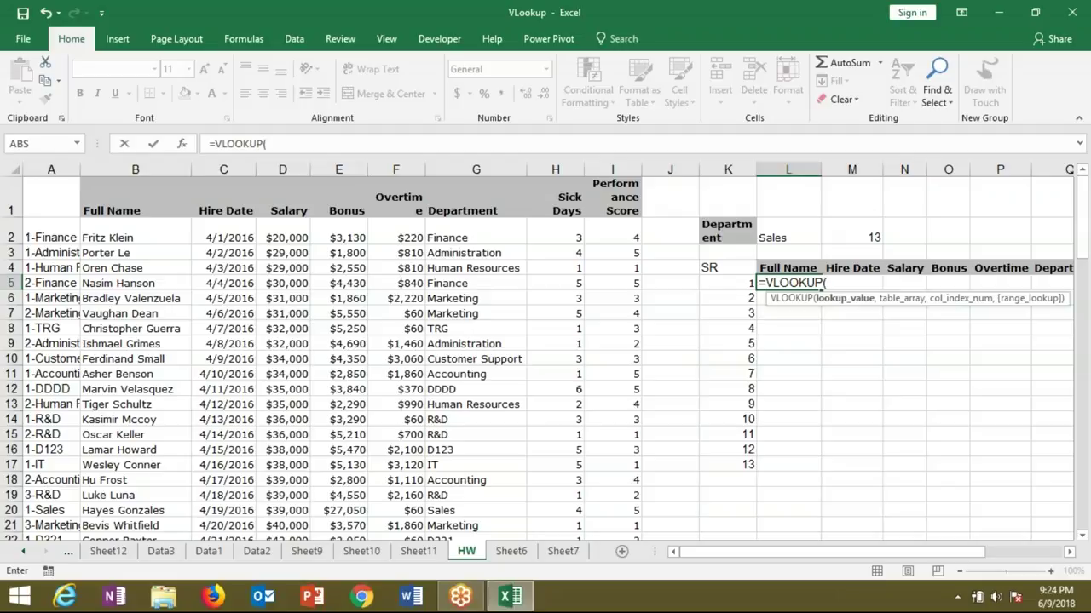
left_click(735, 284)
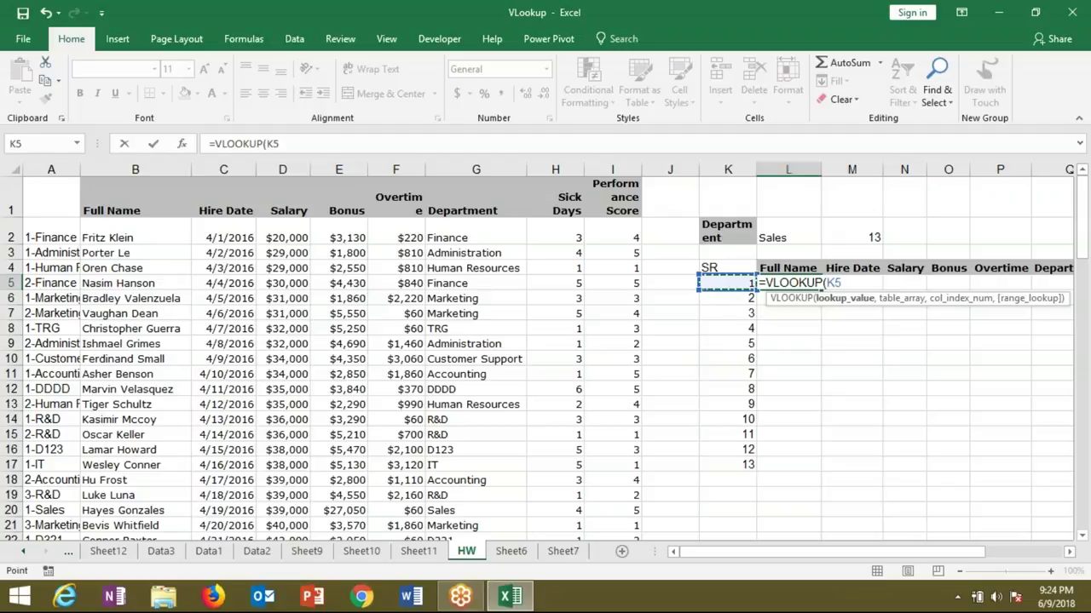
type("&")
type("\"-\"")
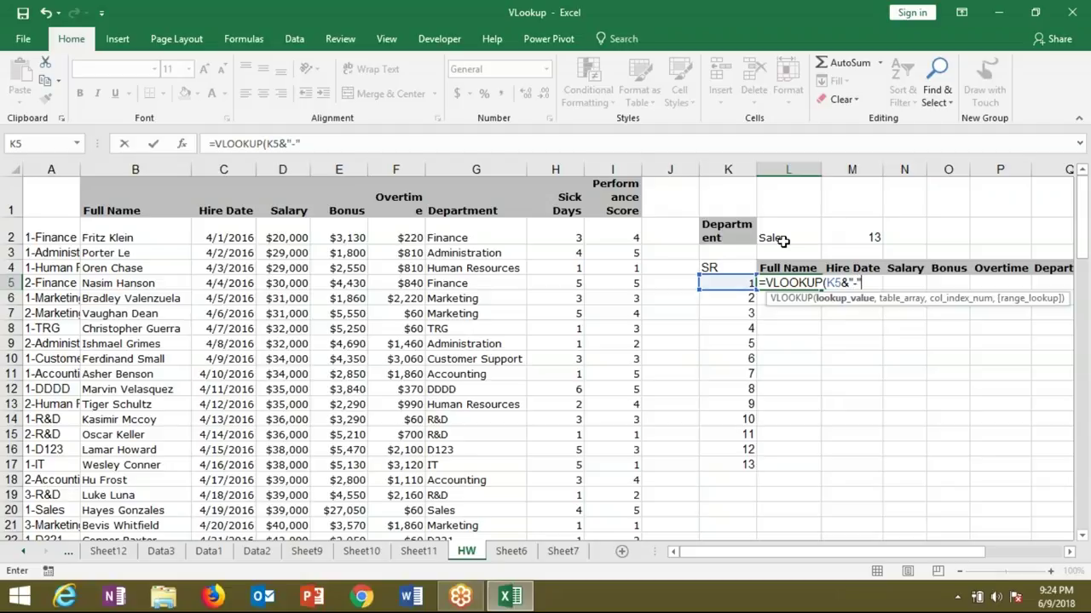
type("&")
left_click(782, 240)
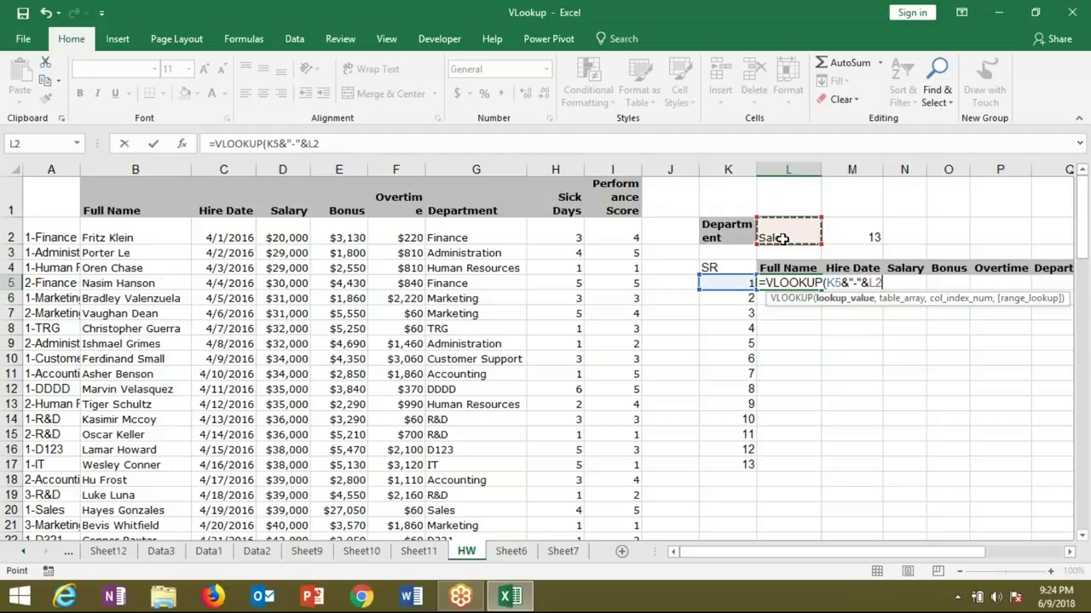
type(",")
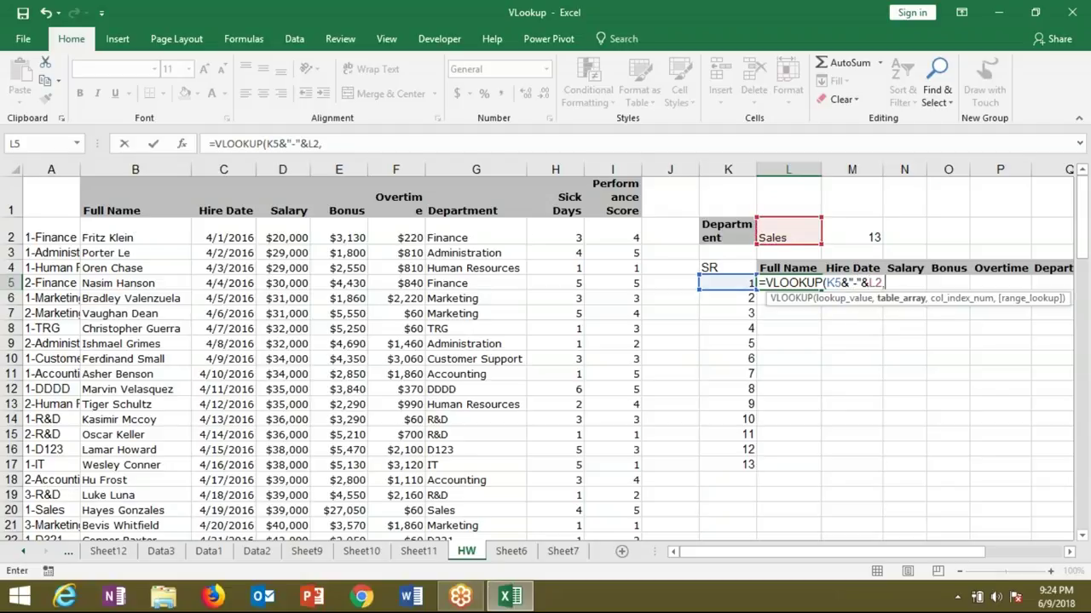
Step: Complete the lookup with table A:I and column MATCH(L4,1:1,0), exact match
left_click_drag(51, 170, 612, 169)
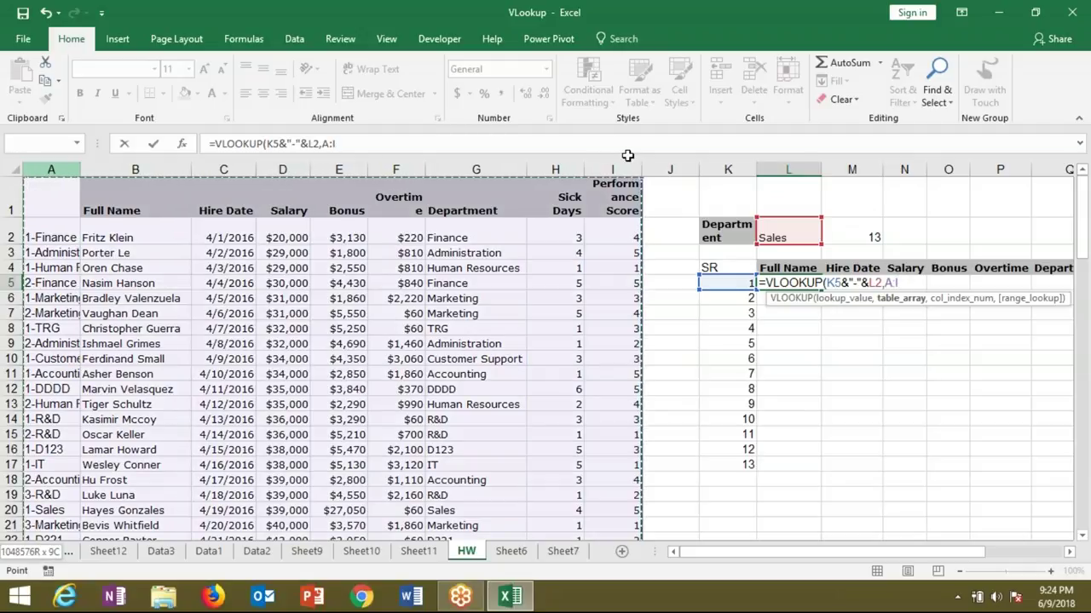
type(",")
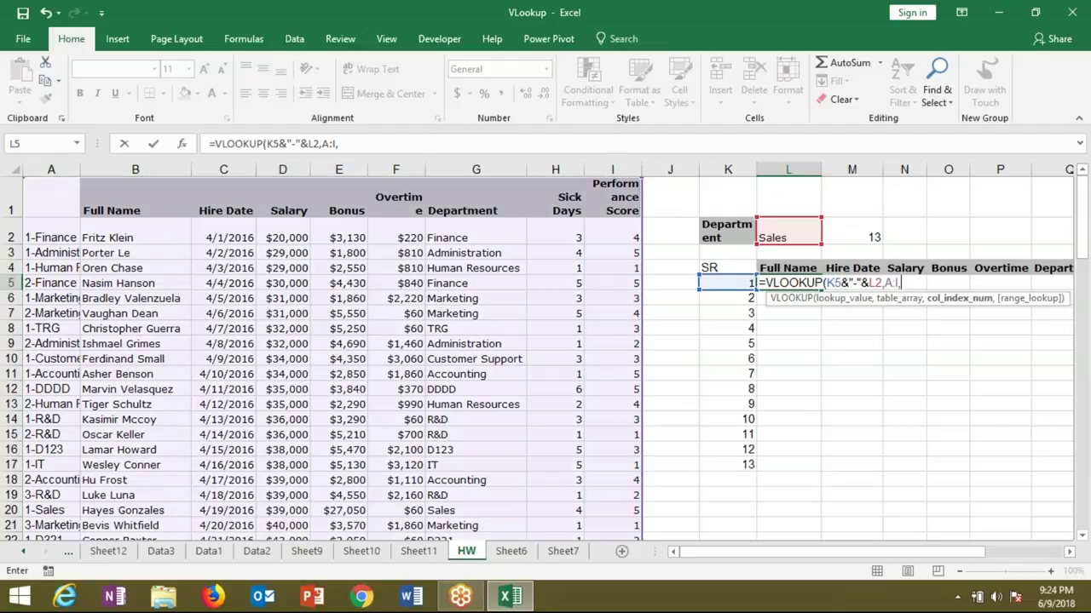
type("MATCH(")
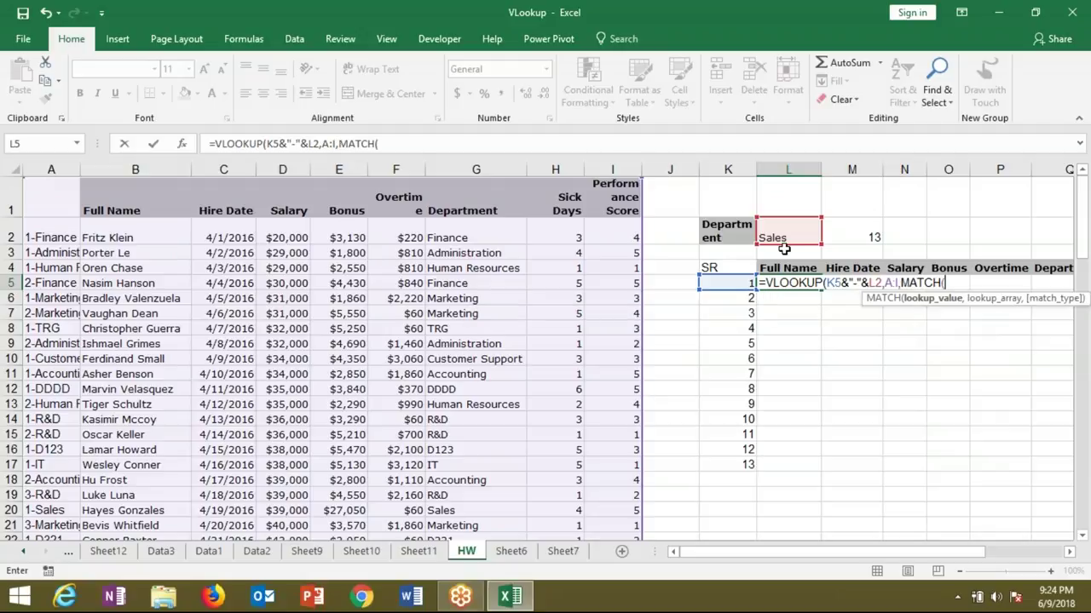
left_click(796, 266)
type(",")
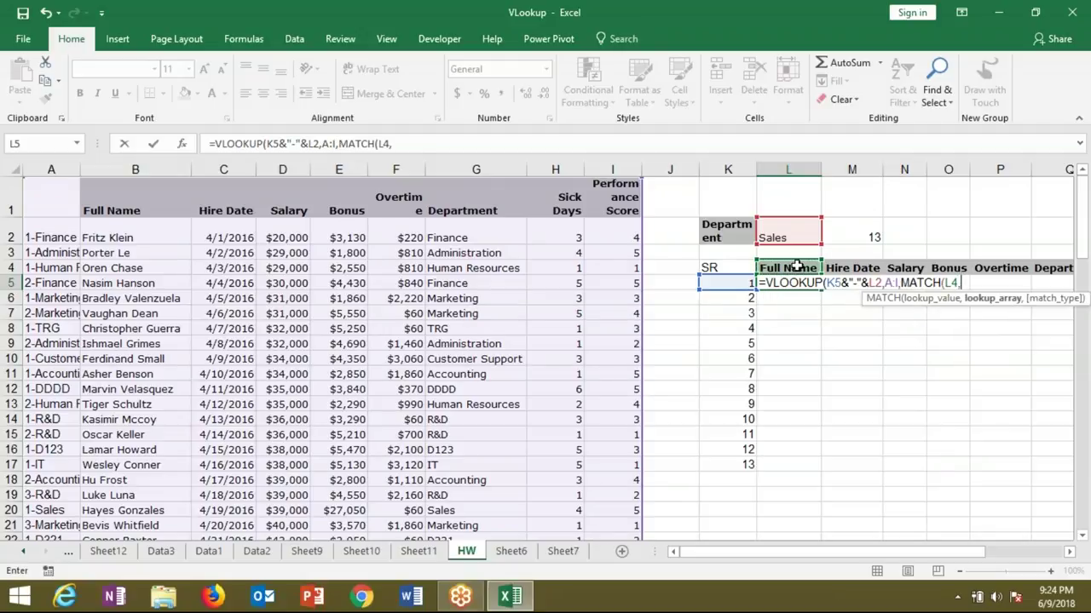
left_click(12, 207)
type(",0")
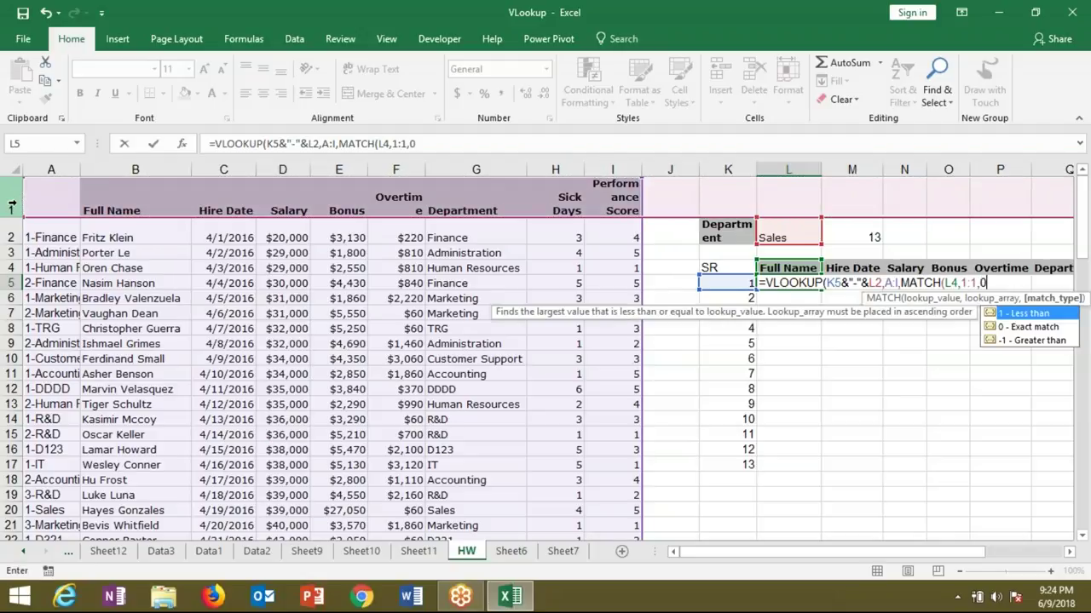
type("),0)")
key("Return")
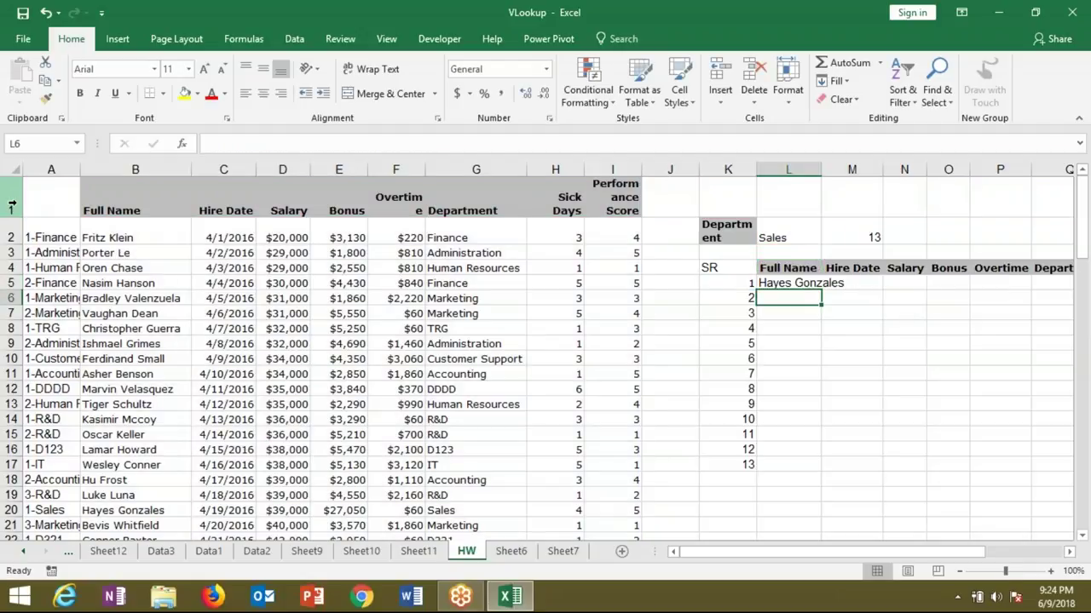
key("Up")
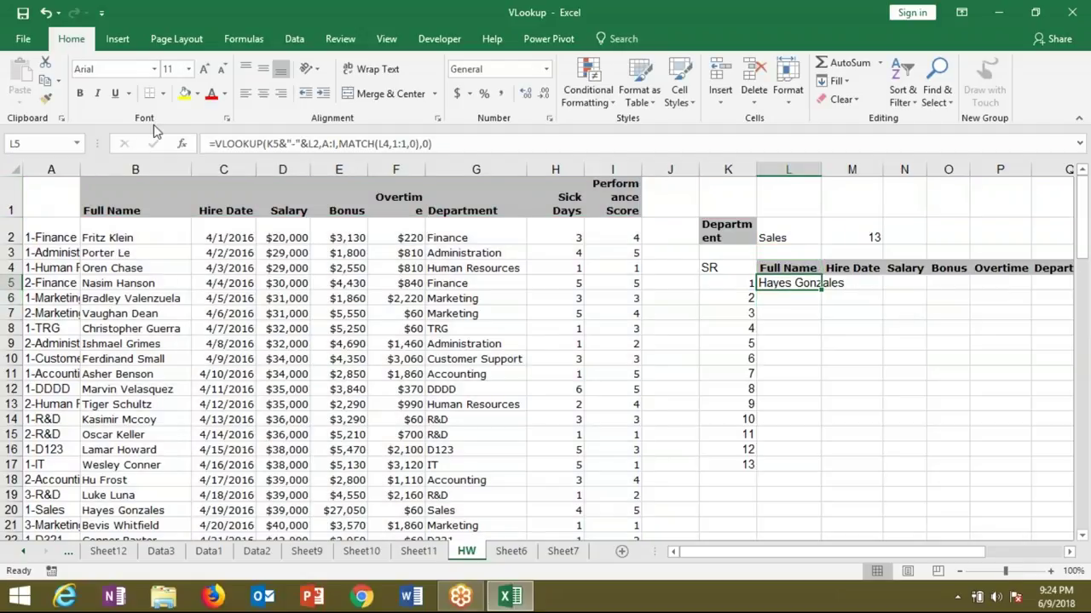
Step: Wrap the L5 lookup formula in IFERROR
left_click(214, 143)
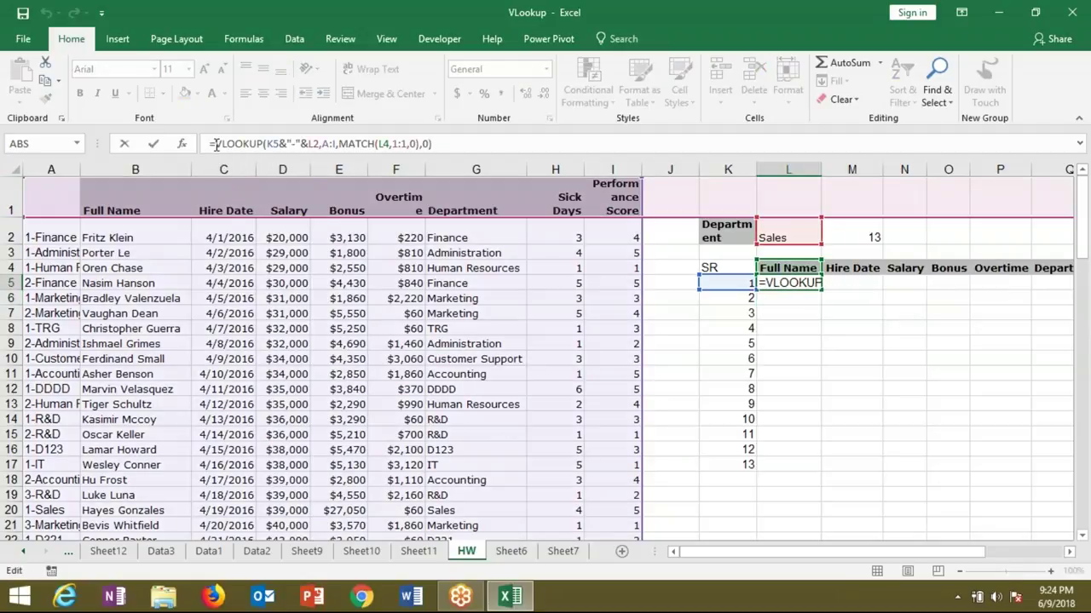
type("if")
key("Down")
key("Tab")
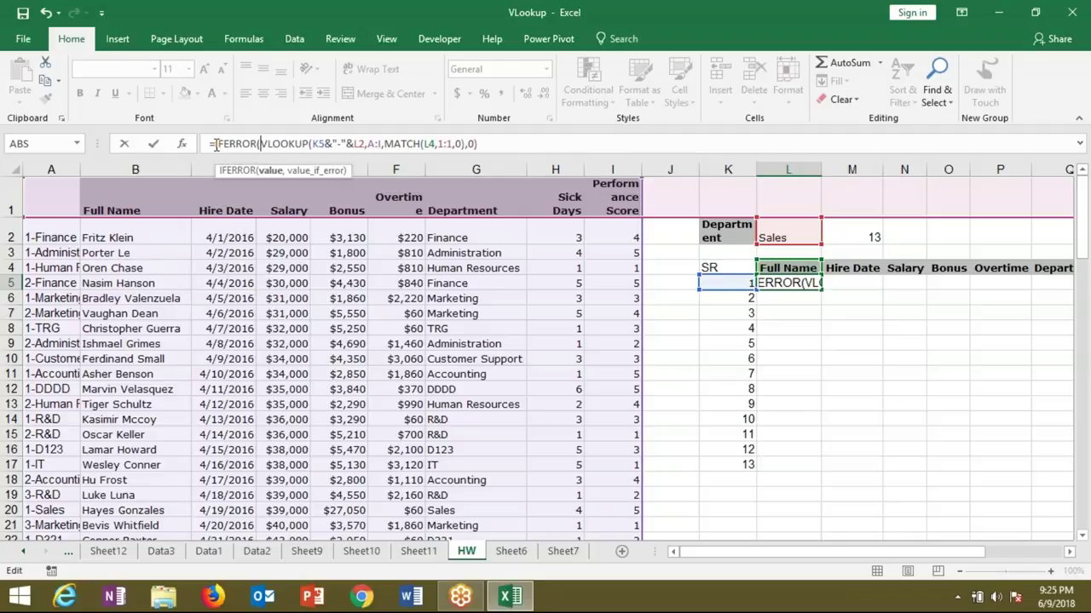
Step: Lock the references to $K5, $L$2, $A:$I, L$4 and $1:$1
left_click(321, 144)
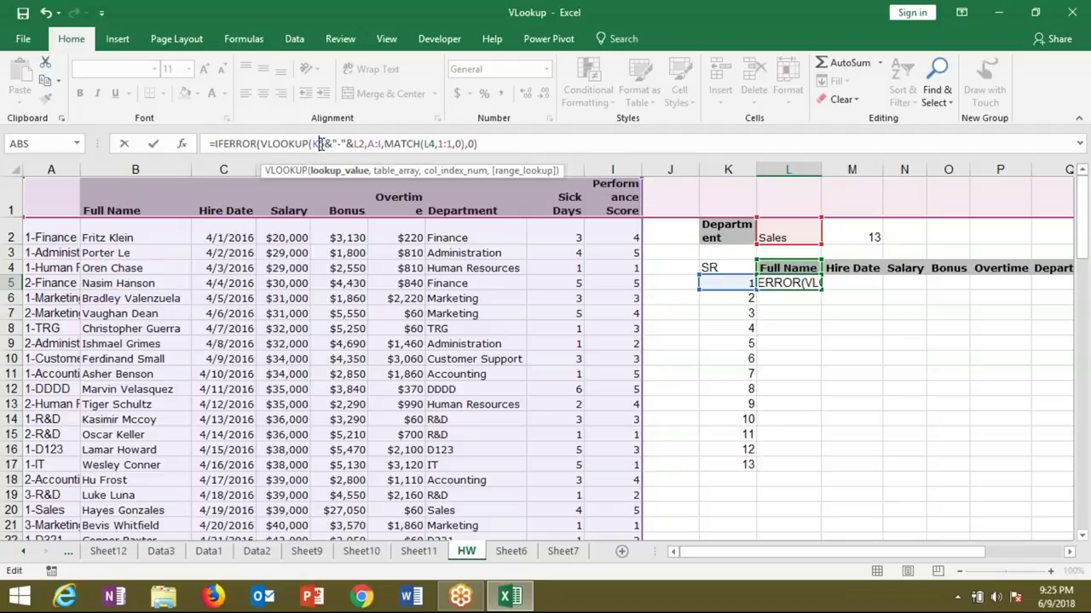
left_click(322, 144)
type("$")
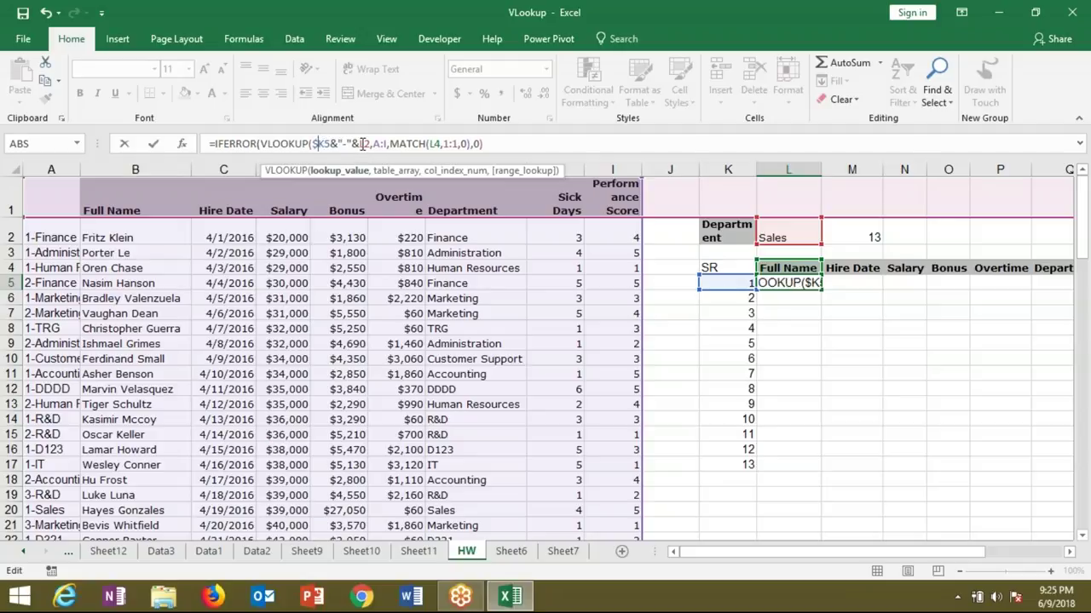
left_click(362, 144)
key("F4")
left_click(397, 144)
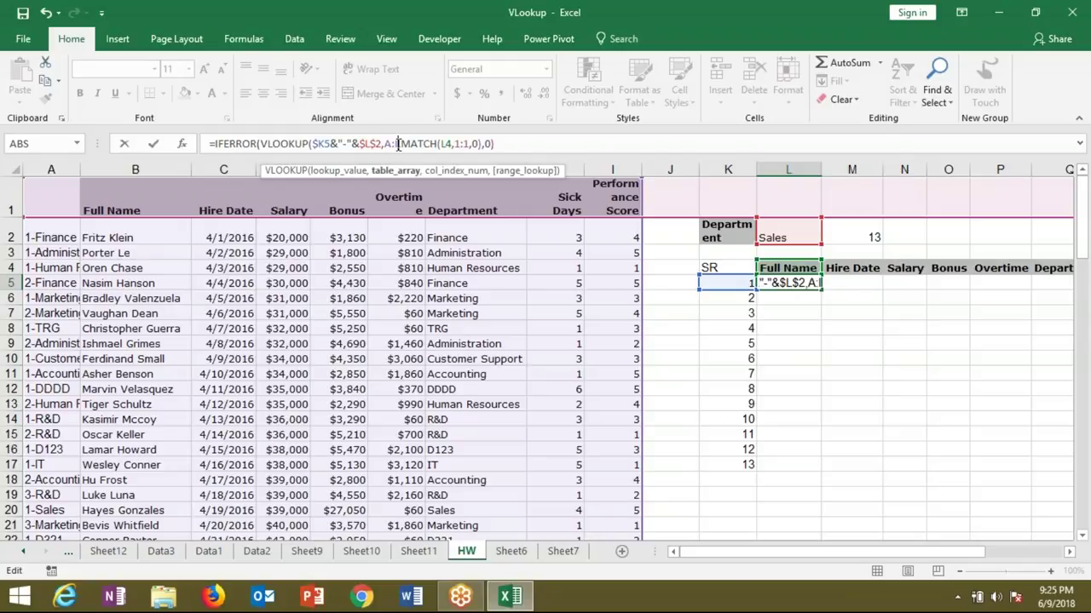
key("F4")
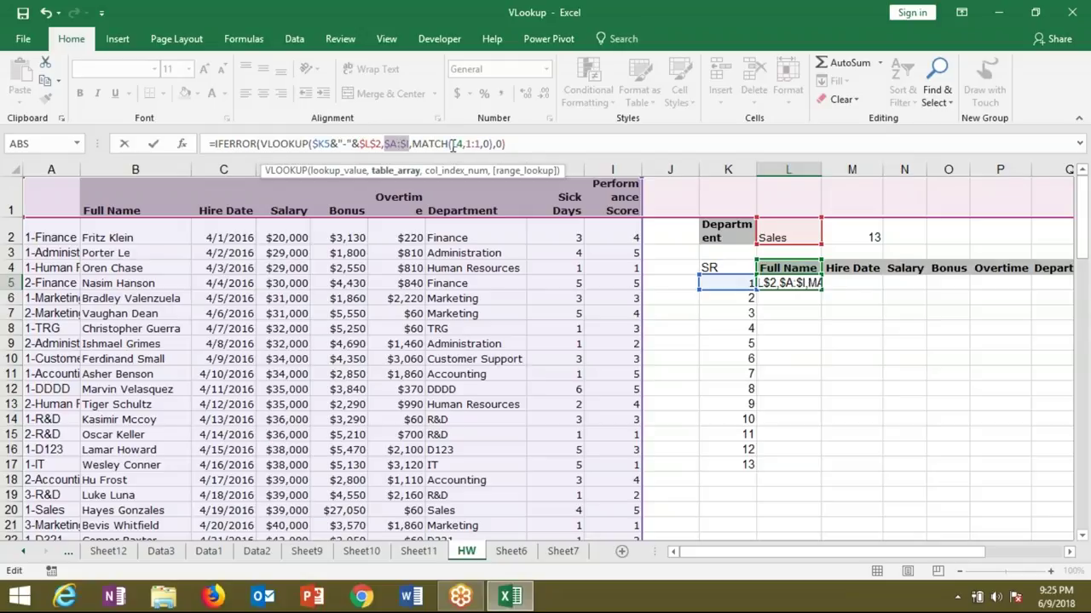
left_click(456, 145)
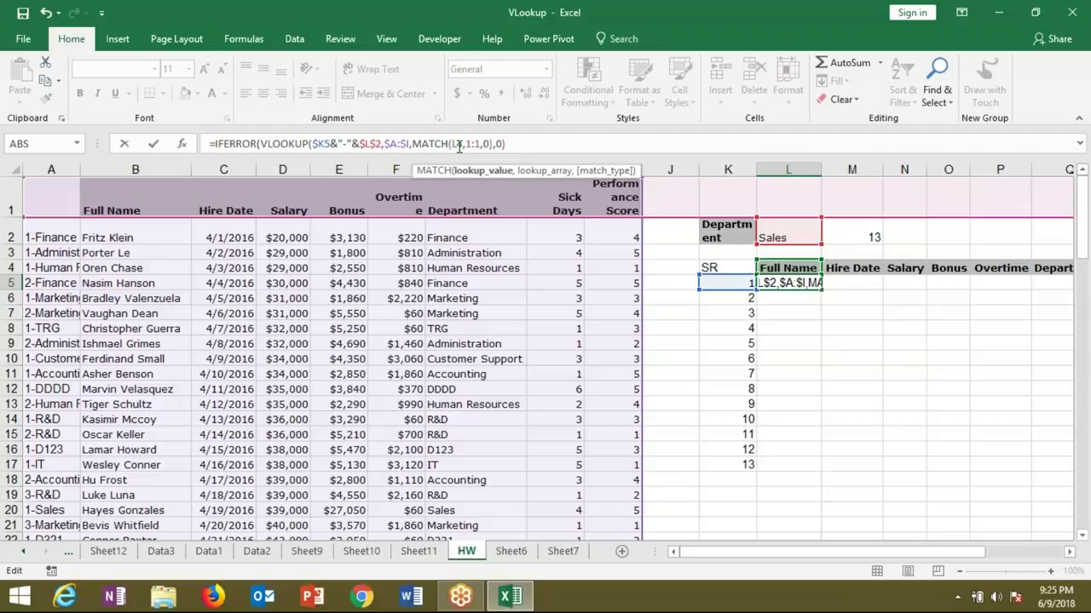
key("F4")
key("F4")
left_click(476, 145)
type("3")
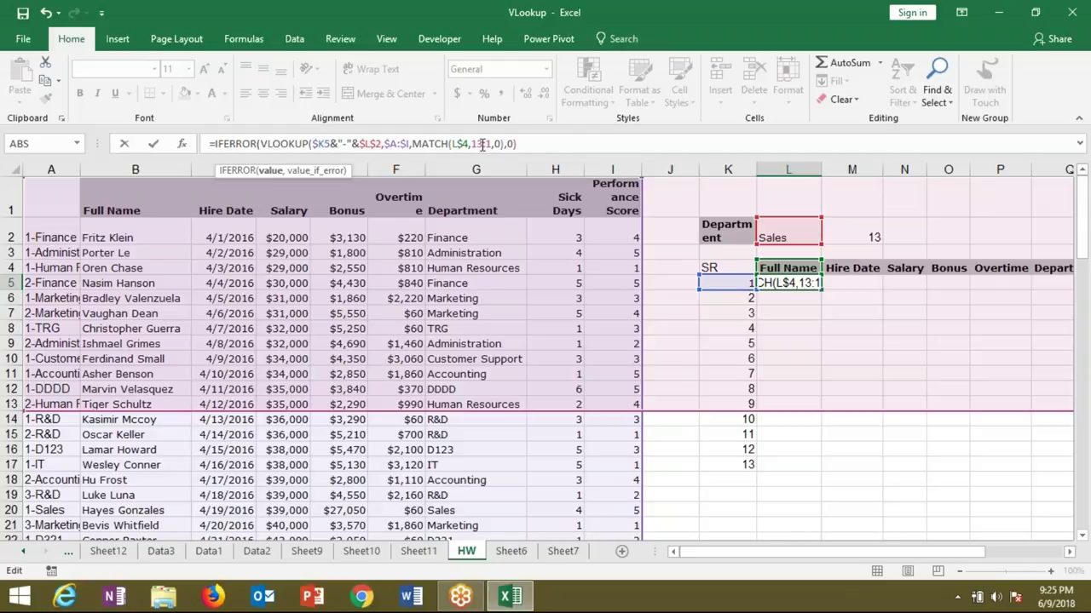
key("BackSpace")
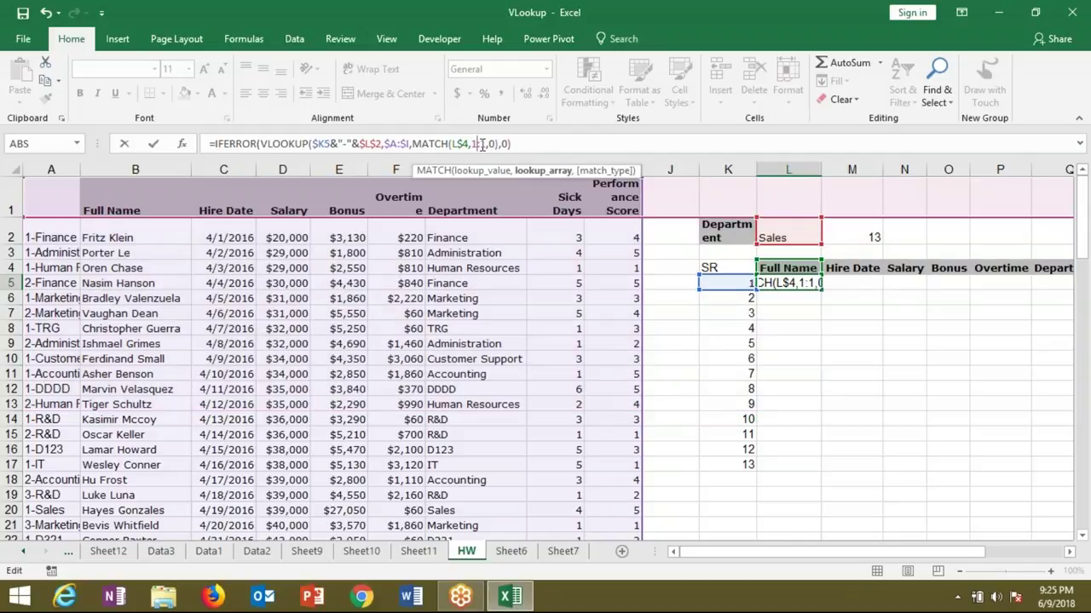
key("F4")
Step: Fix the parentheses, add the "" fallback, and commit the IFERROR lookup in L5
left_click(529, 144)
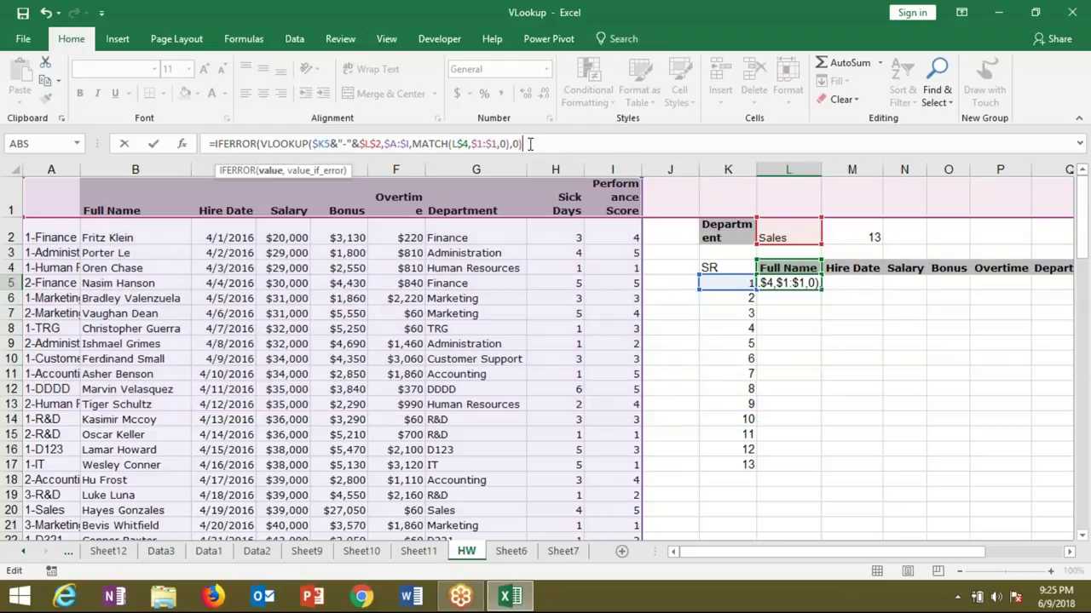
type(")")
key("Return")
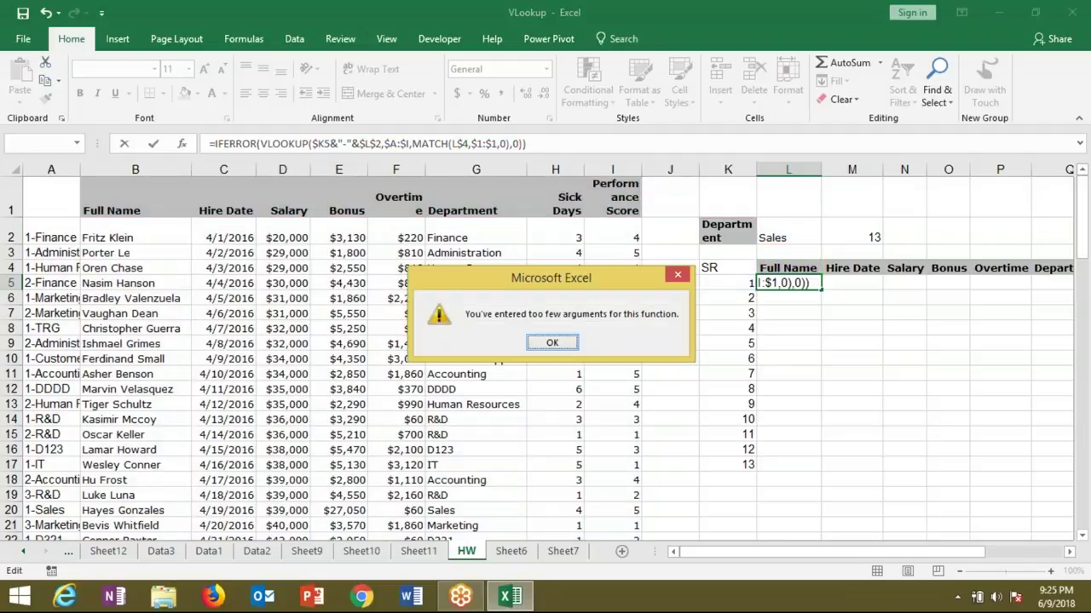
key("Return")
type(",0")
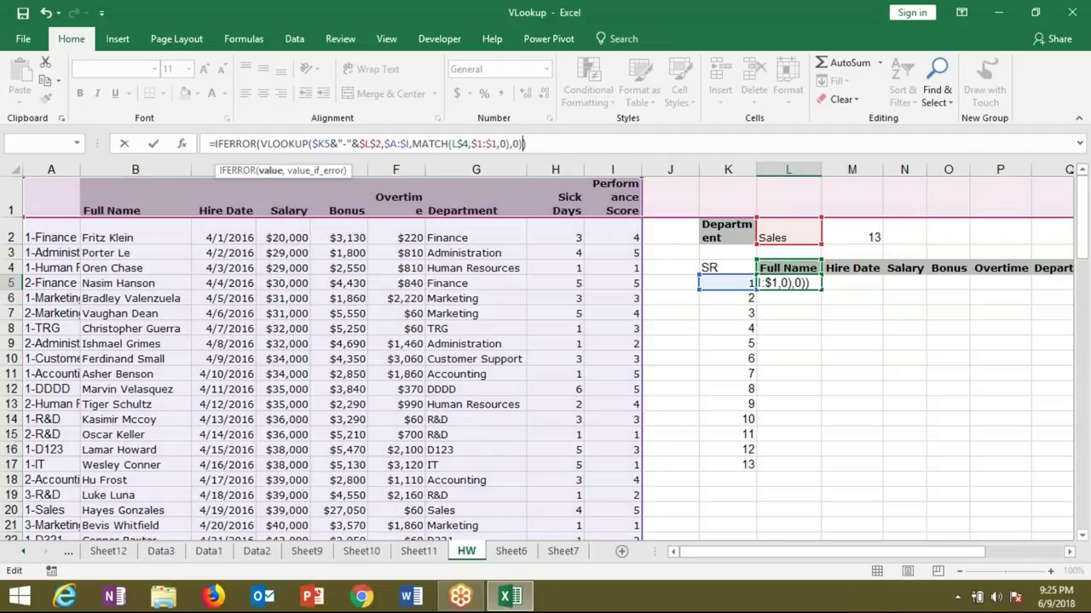
key("BackSpace")
key("BackSpace")
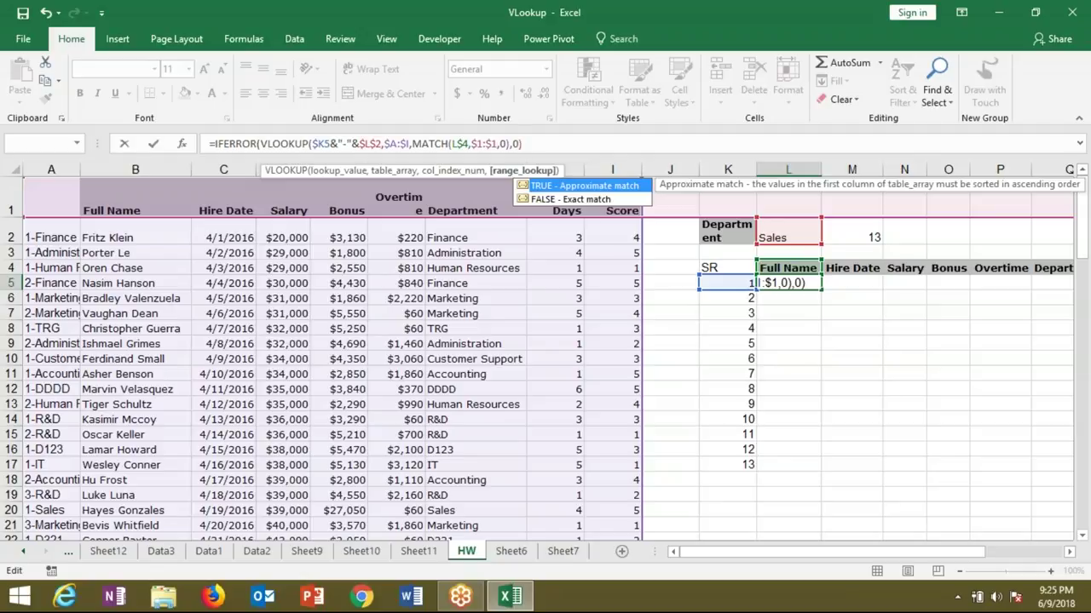
type(",\"\"")
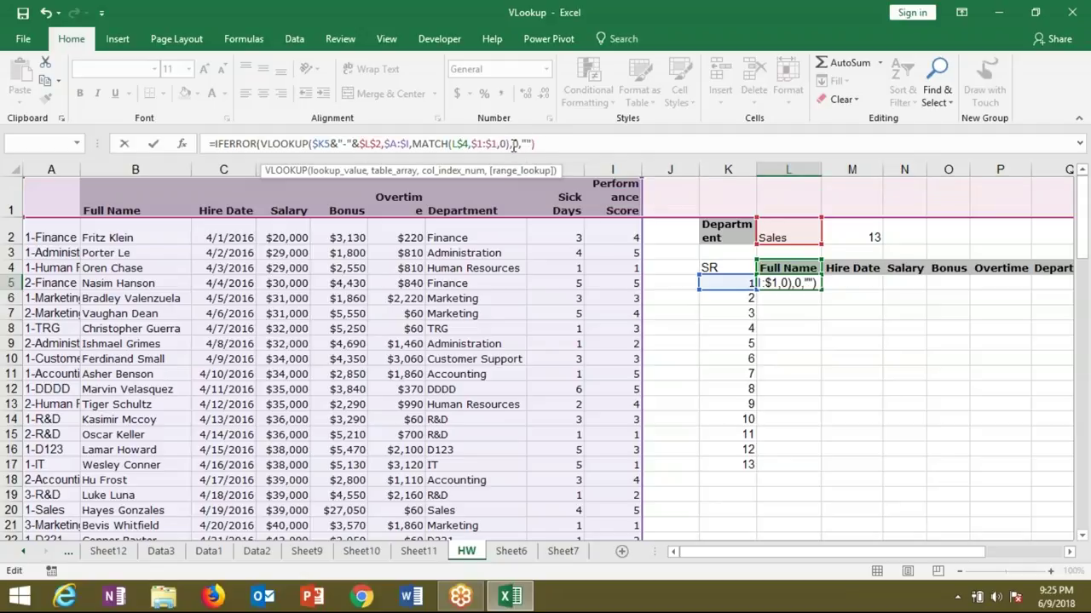
left_click(517, 144)
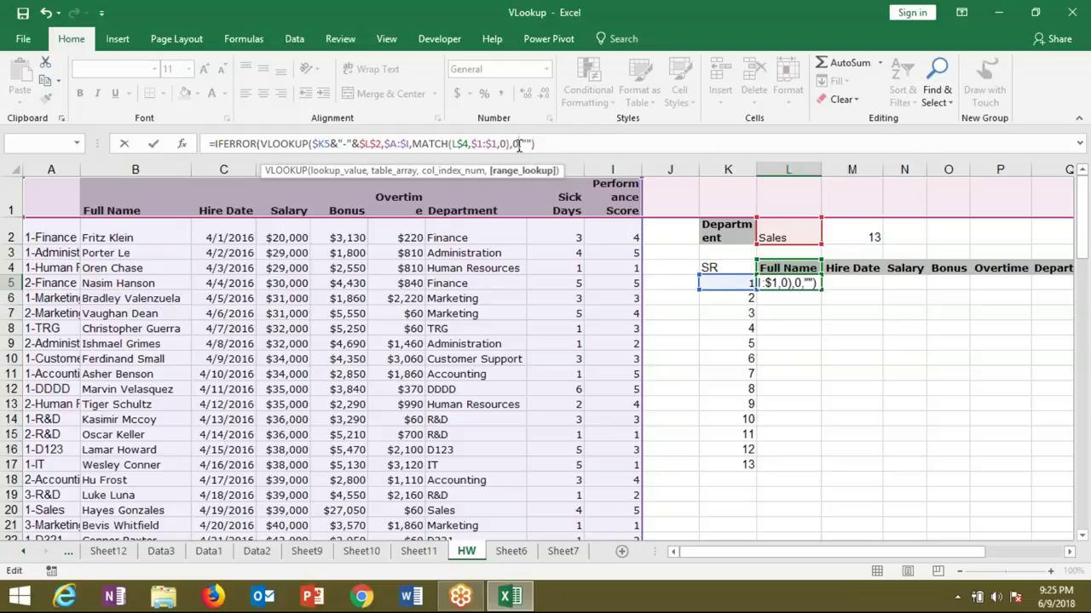
type(")")
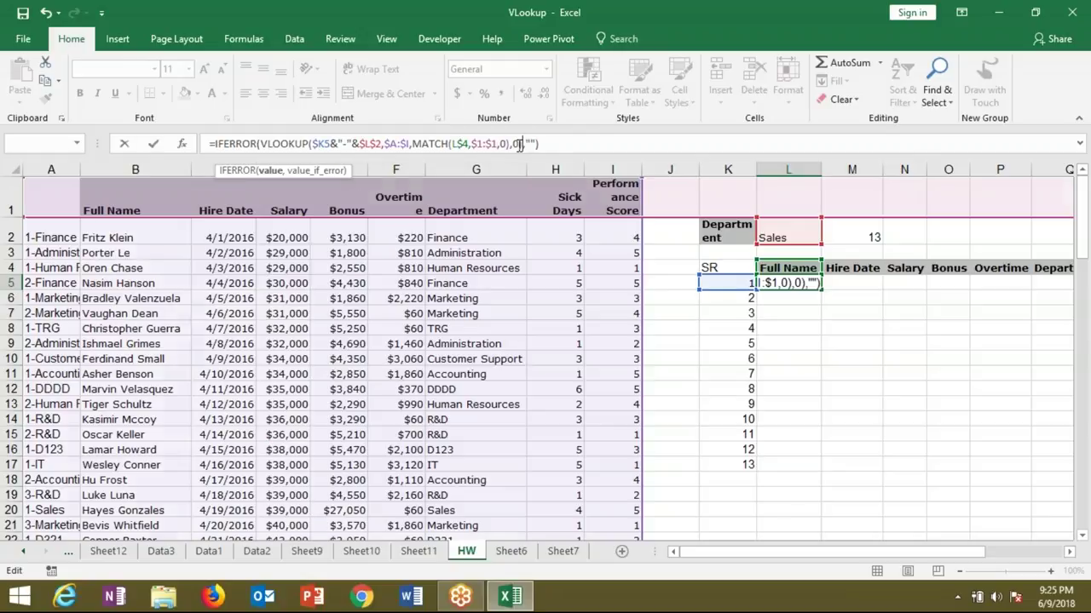
key("ctrl+Return")
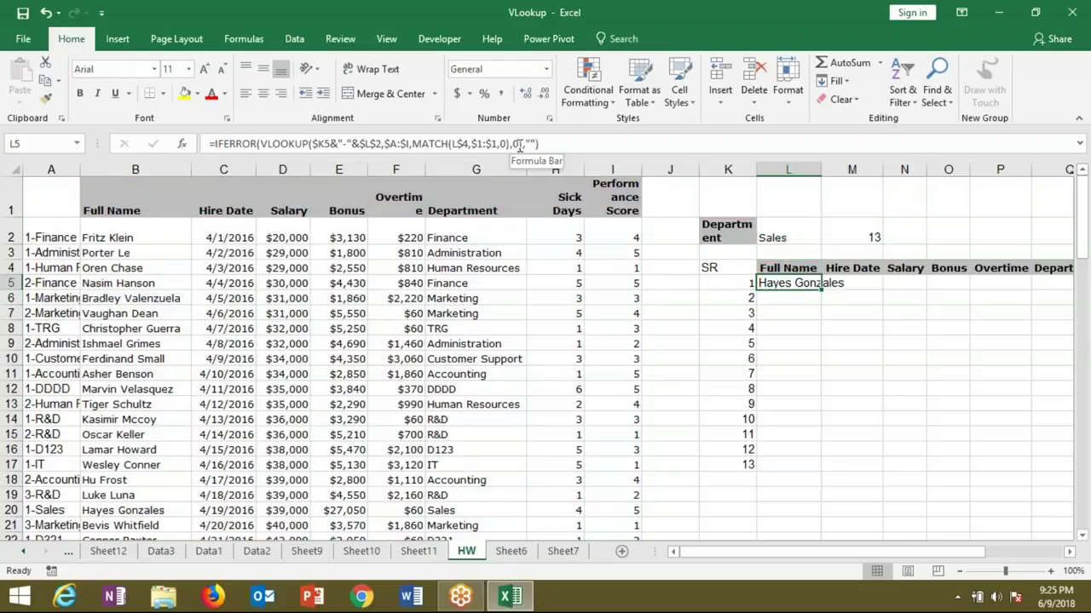
Step: Copy the L5 lookup across to column S and down, then set the department in L2 to IT
mouse_move(821, 289)
left_mouse_down()
mouse_move(1005, 292)
mouse_move(894, 286)
mouse_move(901, 449)
mouse_move(890, 524)
left_mouse_up()
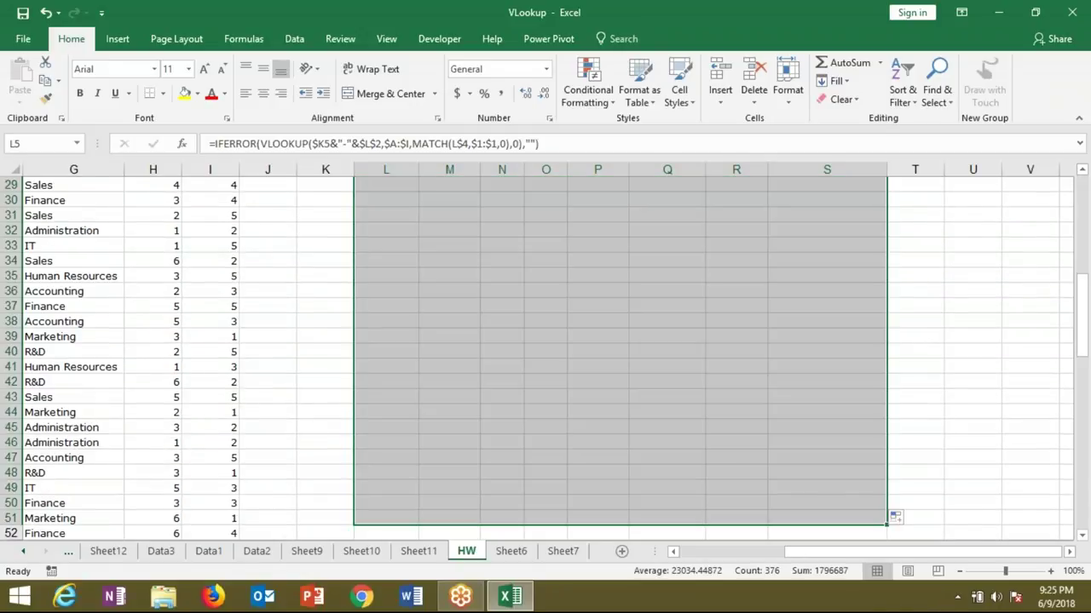
key("ctrl+Up")
key("ctrl+Up")
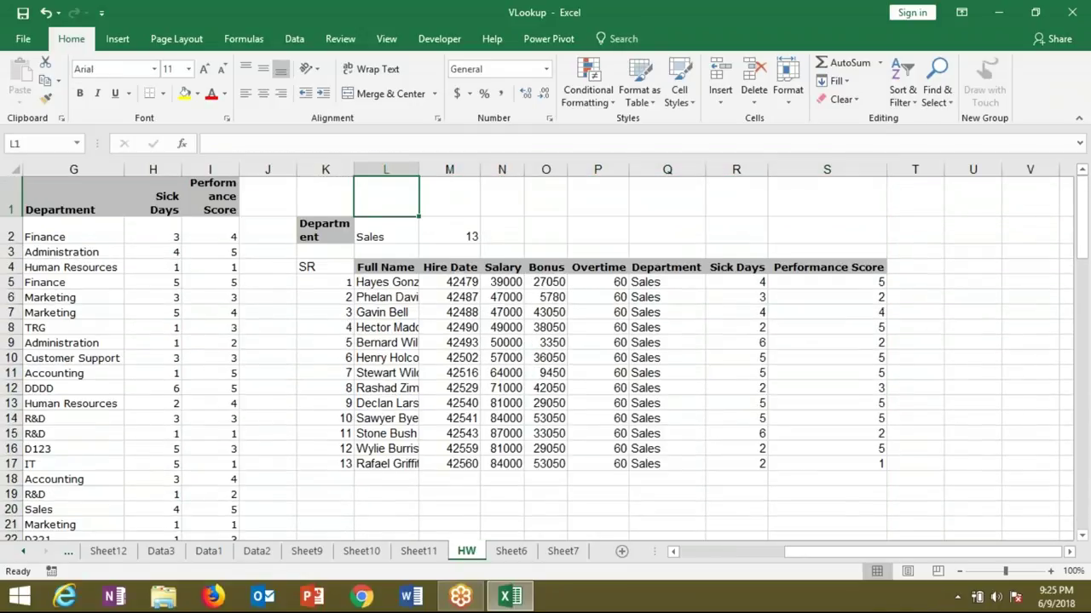
key("Delete")
type("IT")
key("Return")
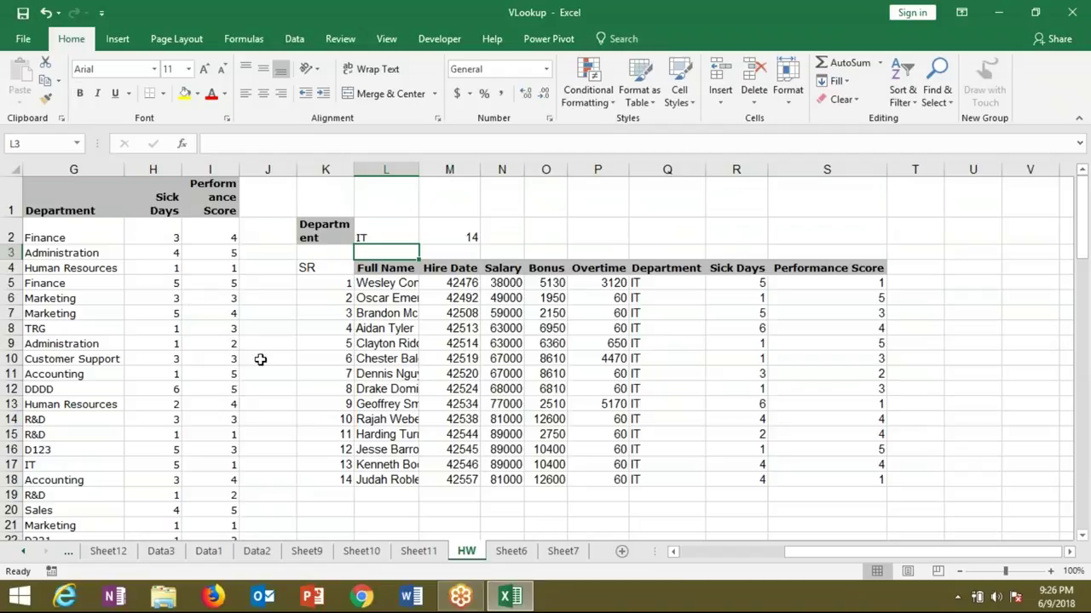
Step: Load Gmail in Chrome, then switch back to the Excel workbook
left_click(362, 599)
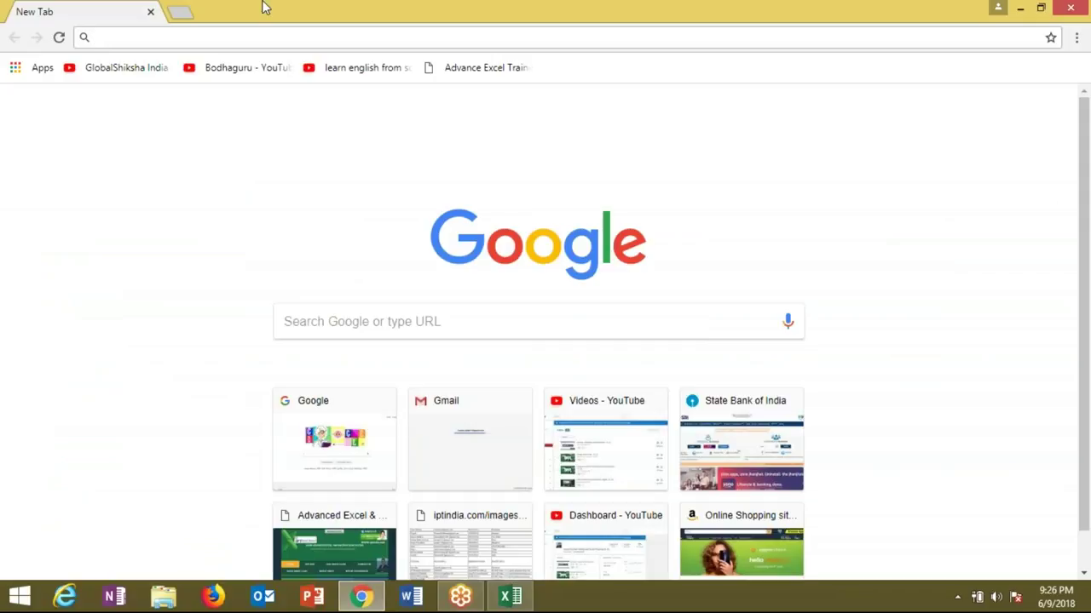
type("gmail.com")
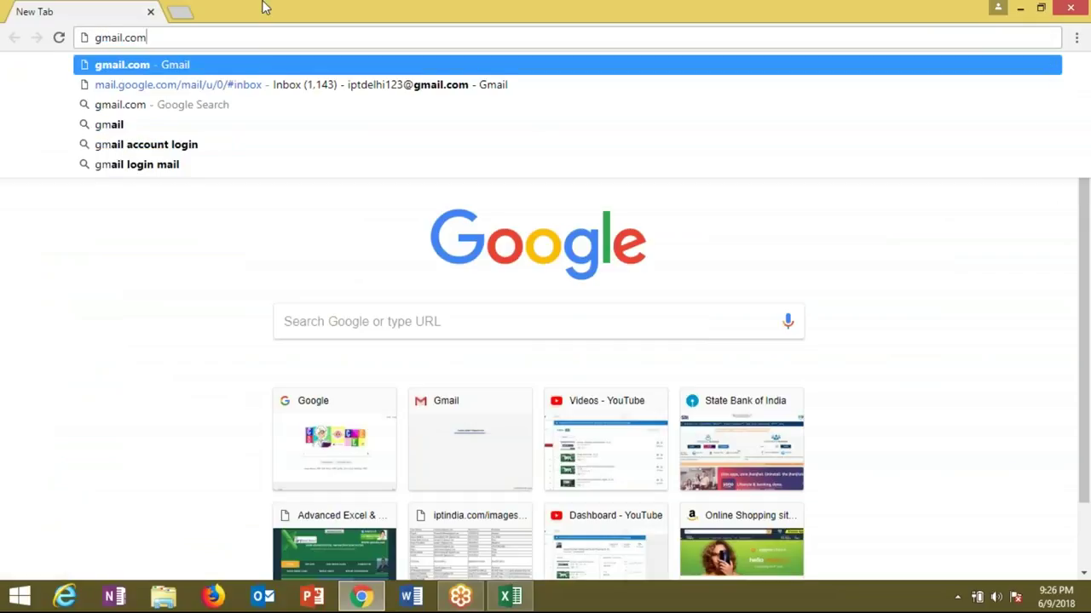
key("Return")
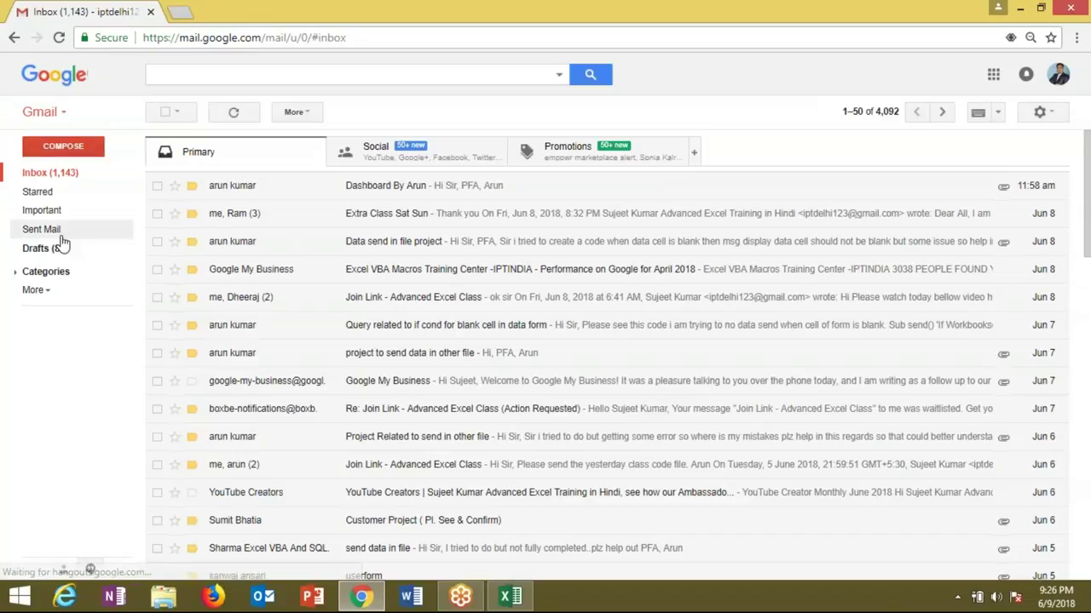
key("alt+Tab")
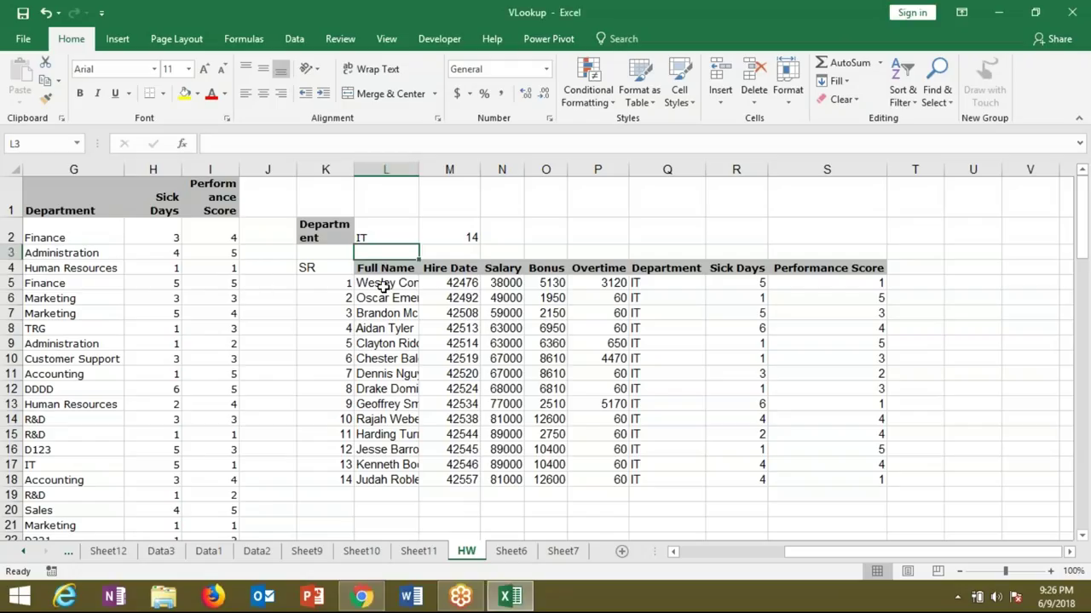
left_click(379, 283)
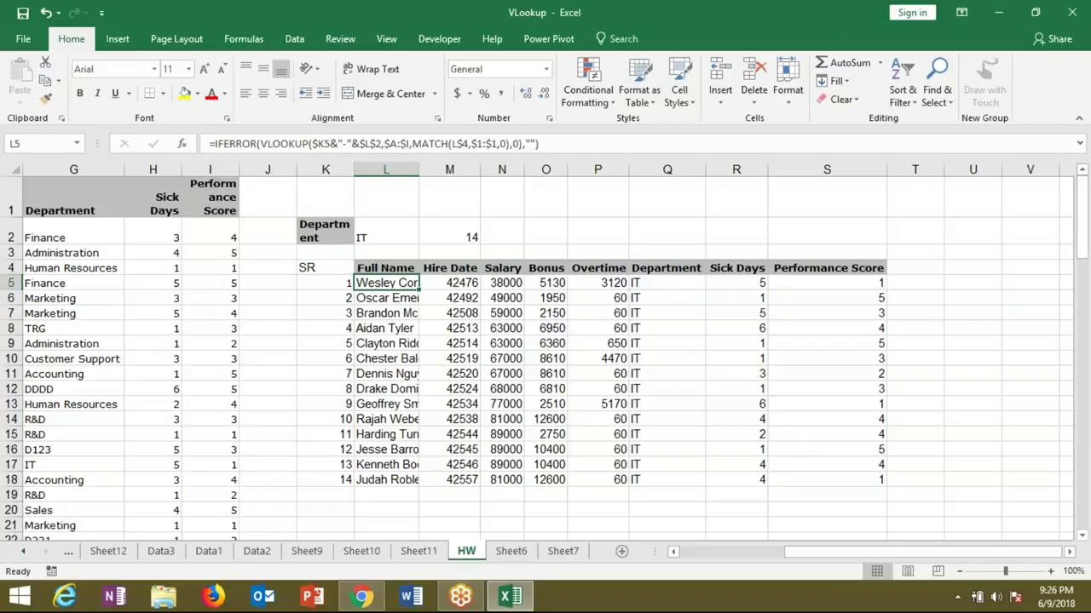
left_click(333, 285)
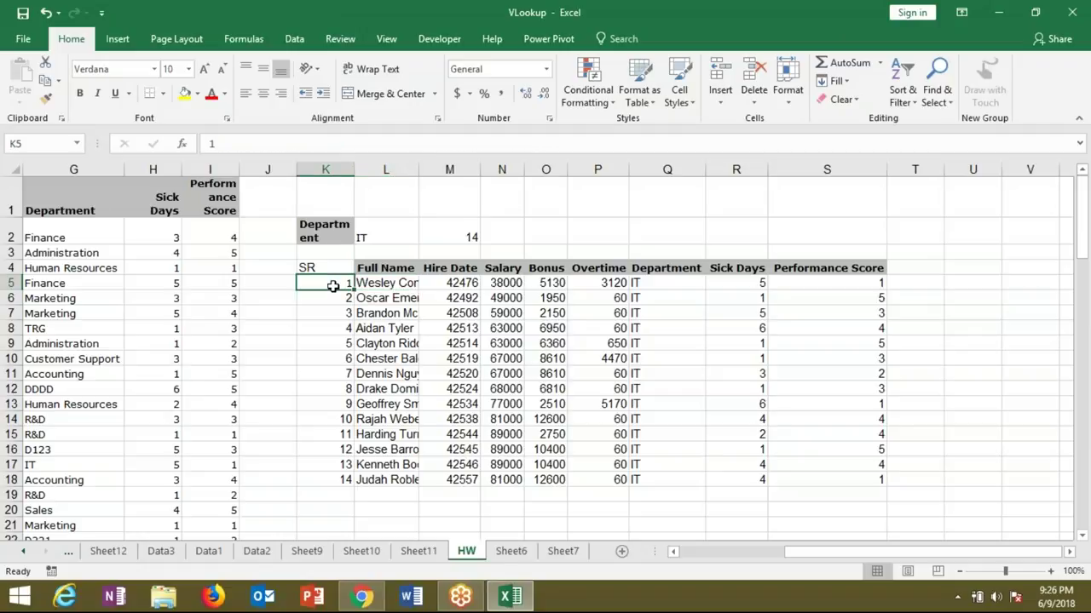
key("Left")
key("Left")
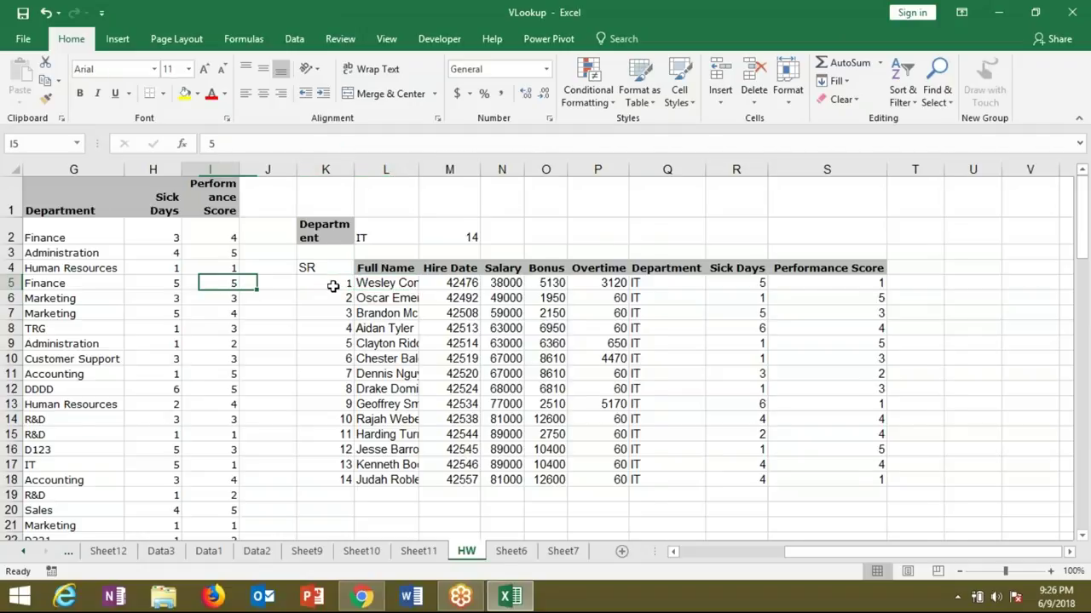
key("Left")
key("Left")
key("Left")
key("Right")
key("Right")
key("Right")
key("Right")
key("Right")
key("Right")
key("Right")
key("Right")
key("Right")
key("Right")
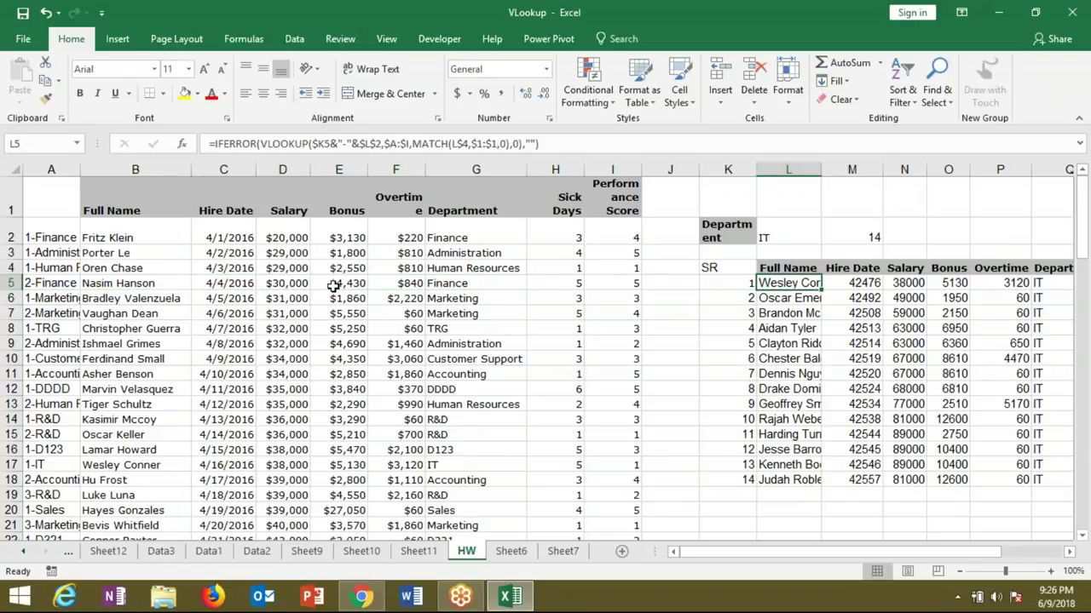
key("Left")
key("Left")
key("Left")
key("Left")
key("Left")
key("Left")
key("Left")
key("Right")
key("Right")
key("Right")
key("Right")
key("Right")
key("Right")
key("Right")
key("Right")
key("Right")
key("Right")
left_click(507, 553)
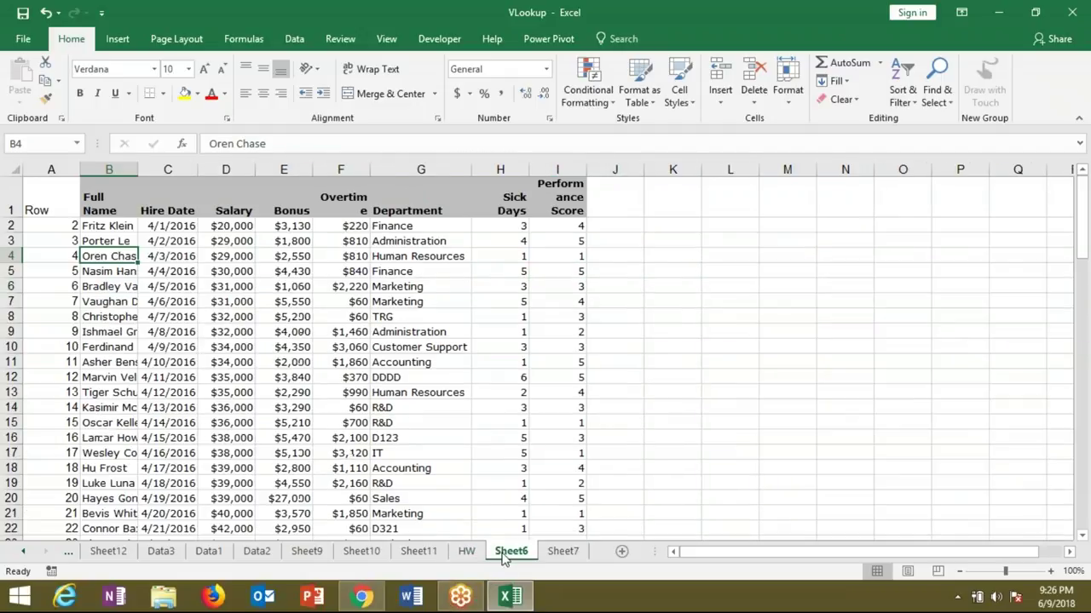
left_click(467, 553)
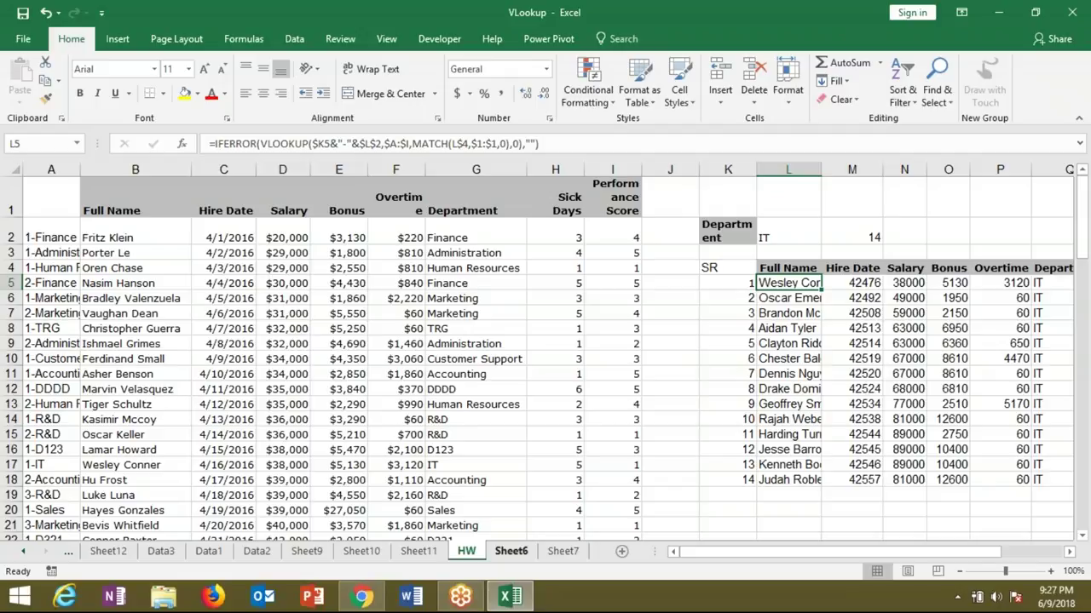
Step: Go to Sheet11 and inspect the date formula =IFERROR(IF(E9+1>$G$6,"",E9+1),"") in F9
left_click(433, 552)
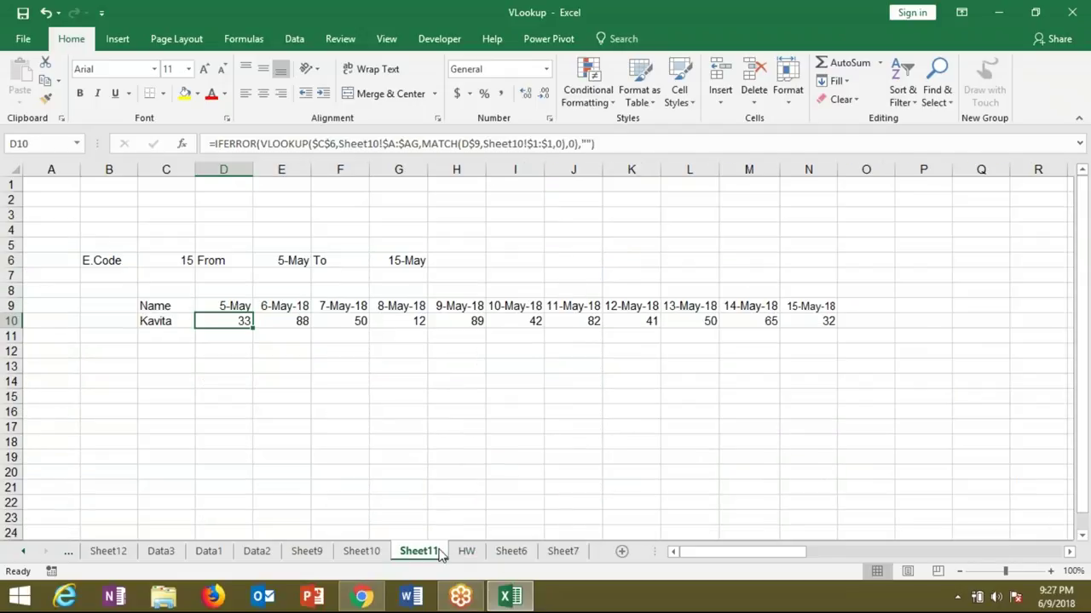
left_click(338, 290)
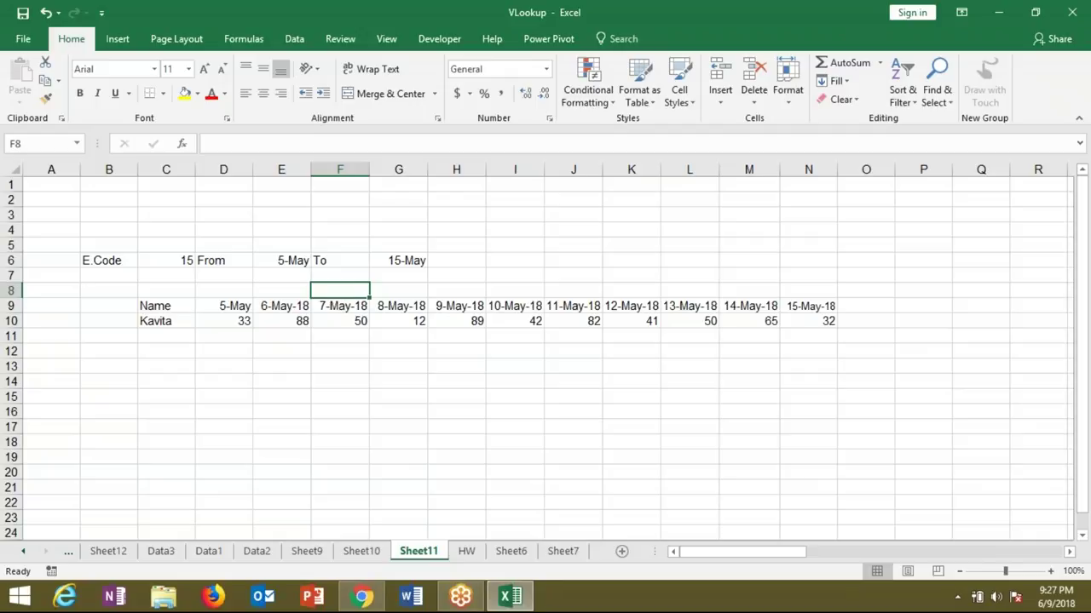
left_click(333, 306)
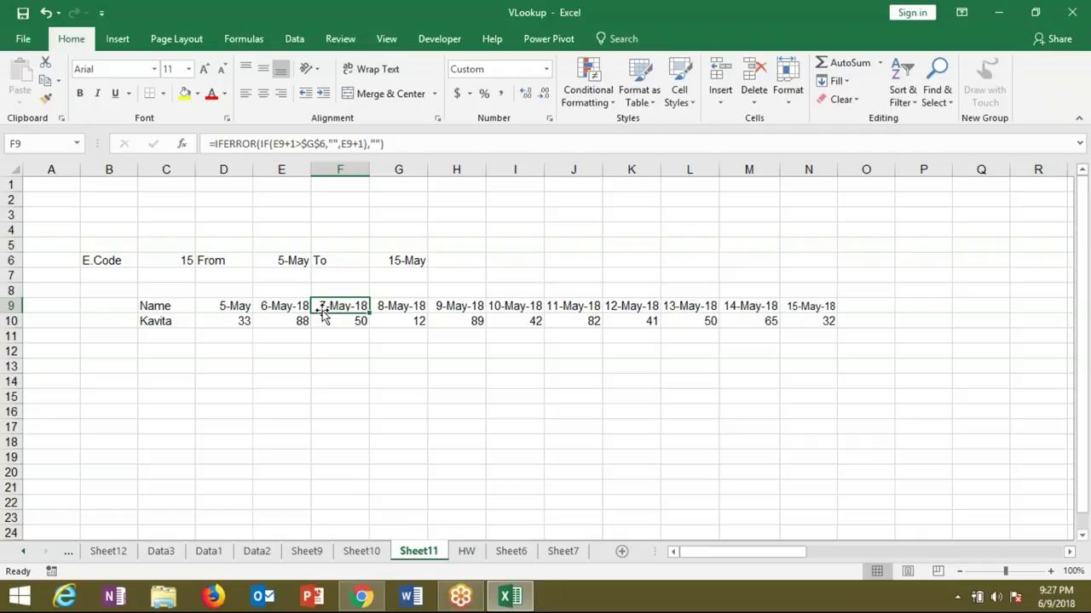
Step: Return to the HW sheet and check the lookup formula in L5 without changing it
left_click(518, 555)
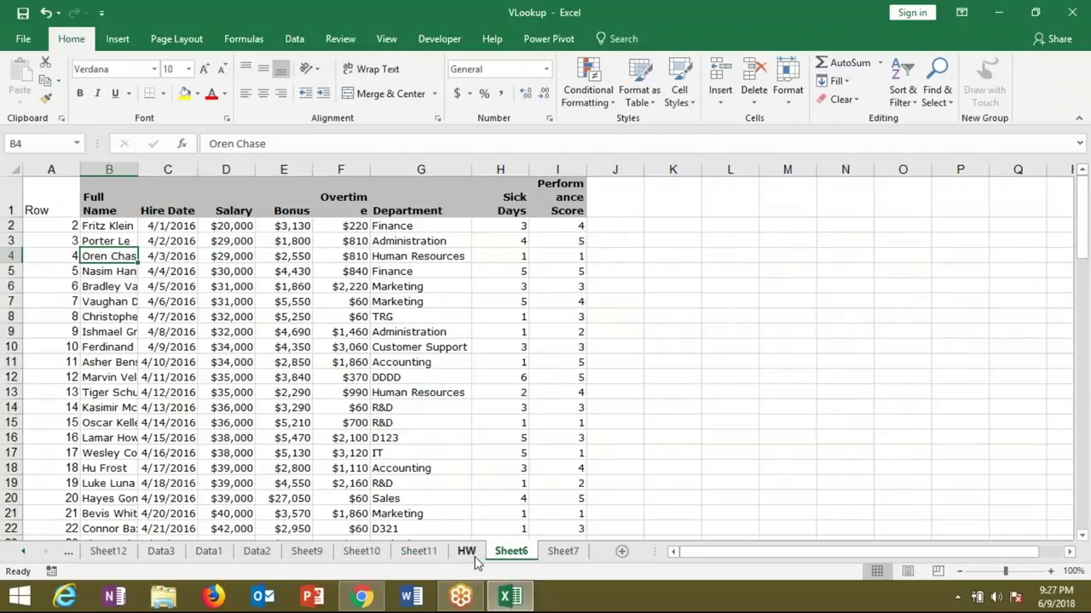
left_click(466, 552)
left_click(792, 268)
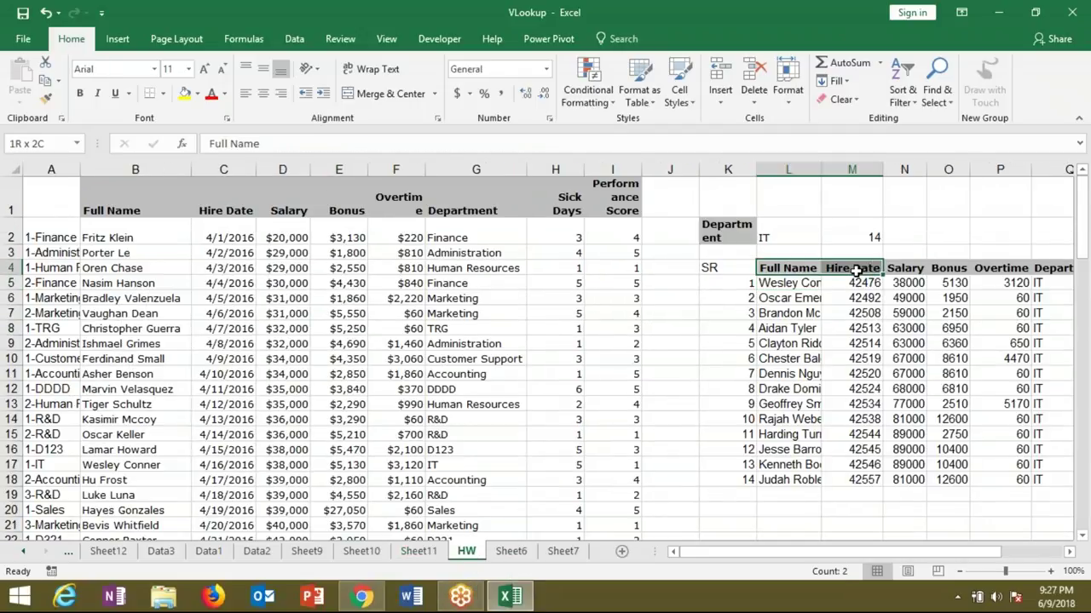
double_click(789, 282)
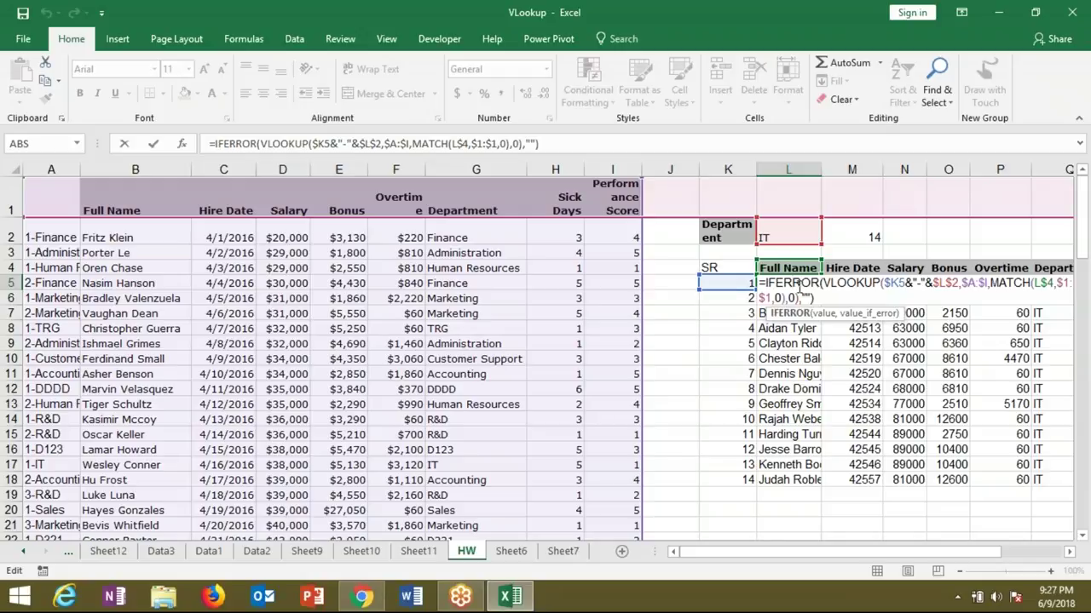
key("Escape")
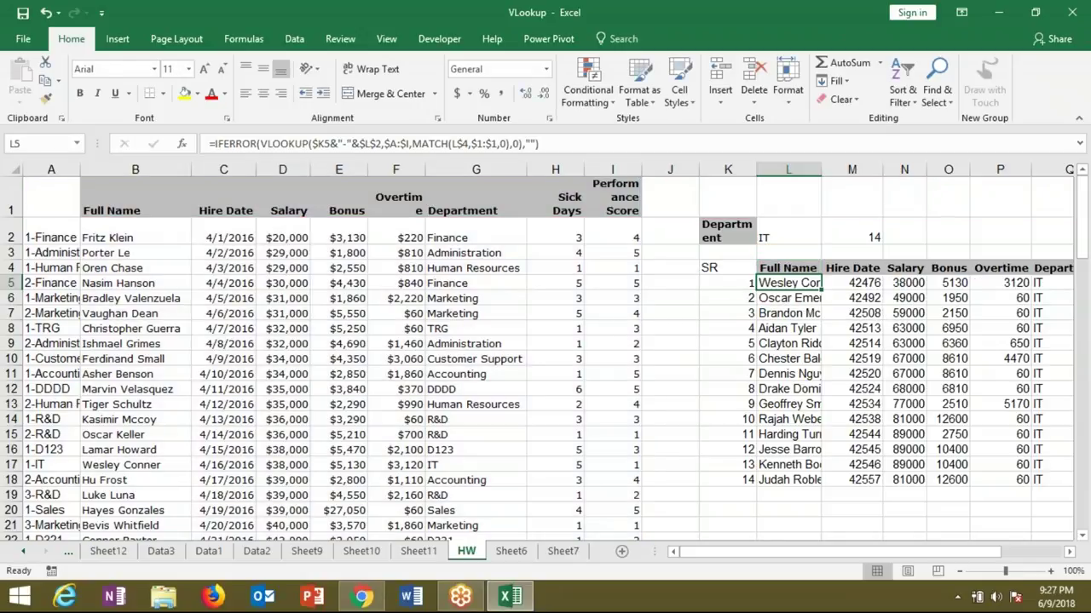
Step: Select the table headers L4 to S4, then save the workbook
key("Up")
key("ctrl+shift+Right")
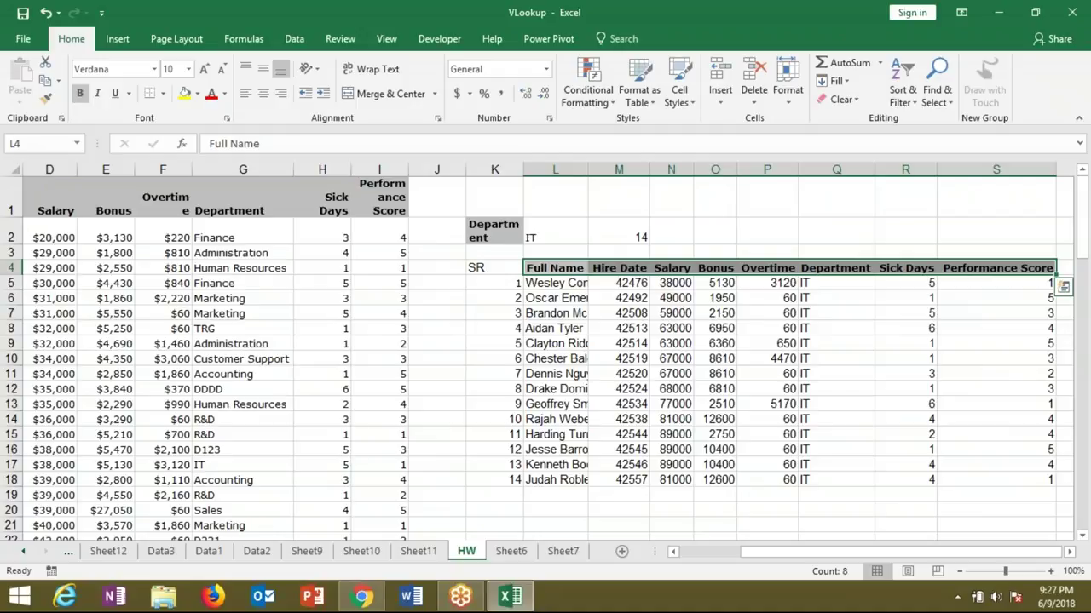
key("Left")
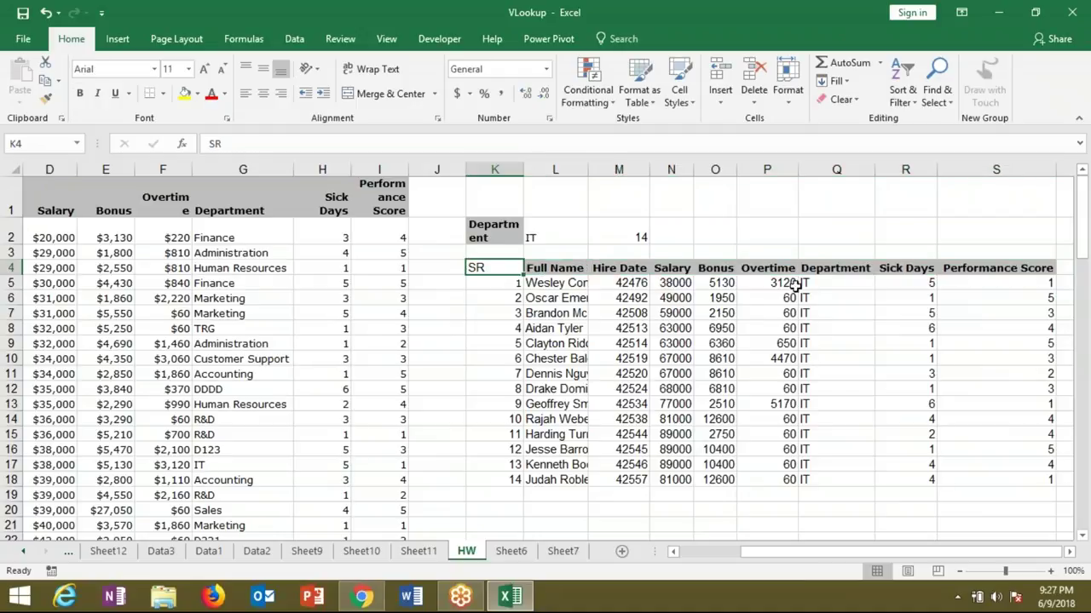
left_click(22, 13)
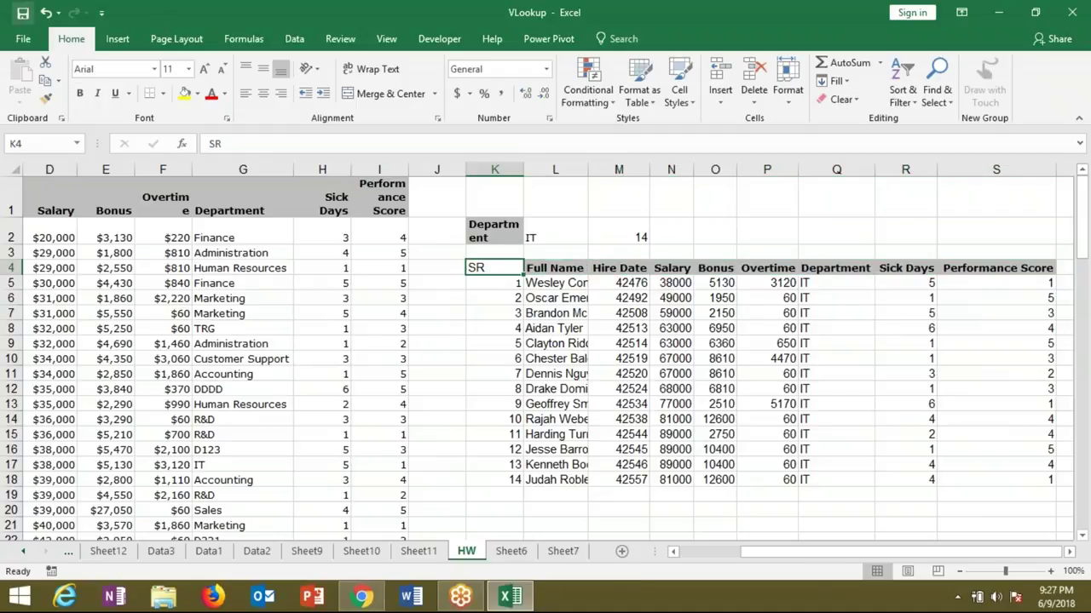
Step: Close Excel and reply all to the Join Link - Advanced Excel Class email
left_click(1070, 12)
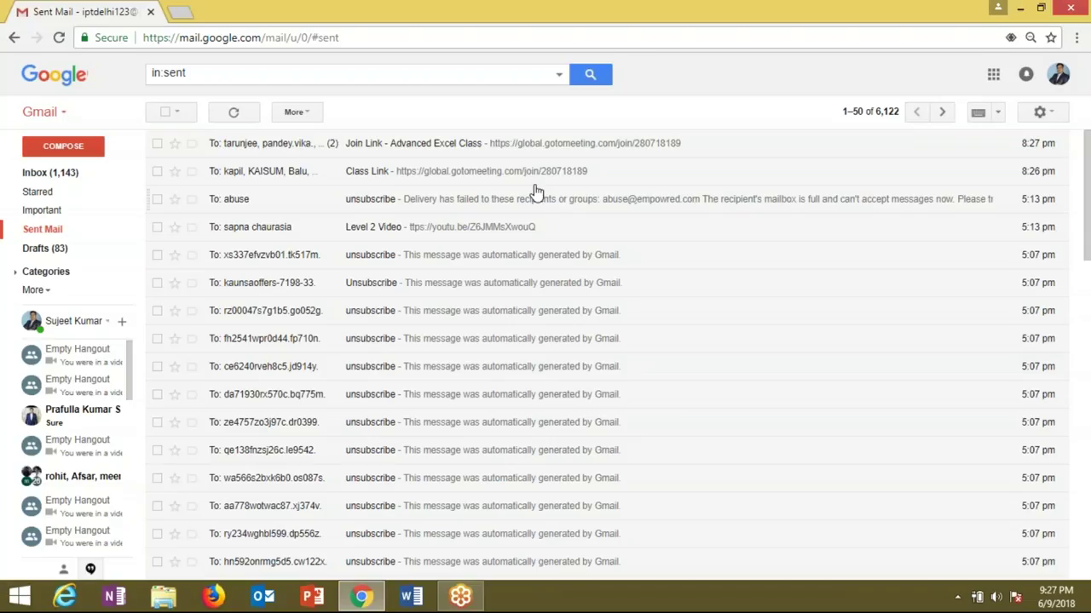
left_click(437, 152)
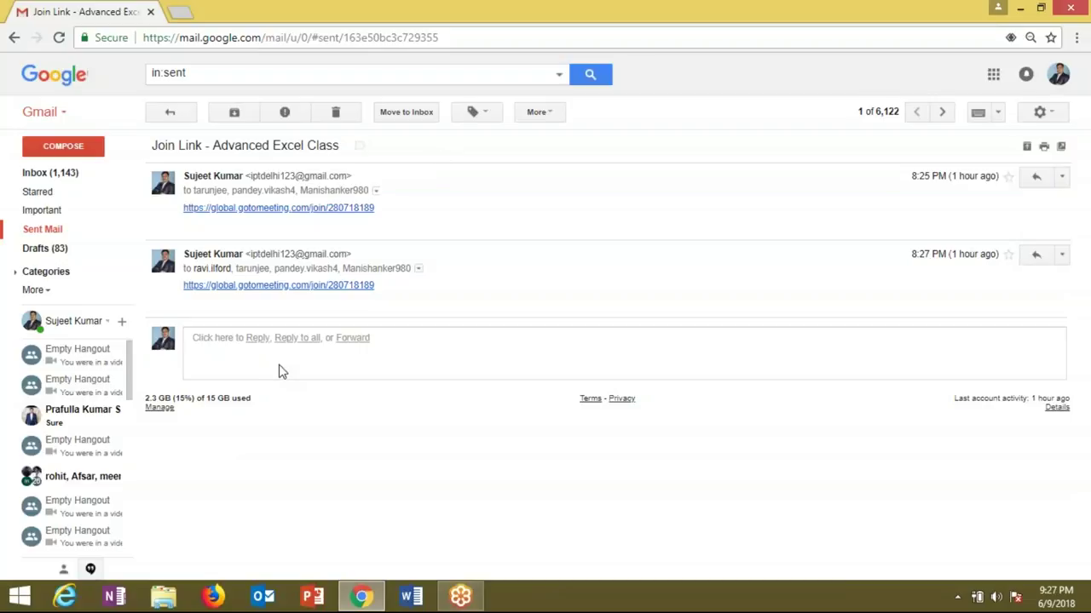
left_click(296, 340)
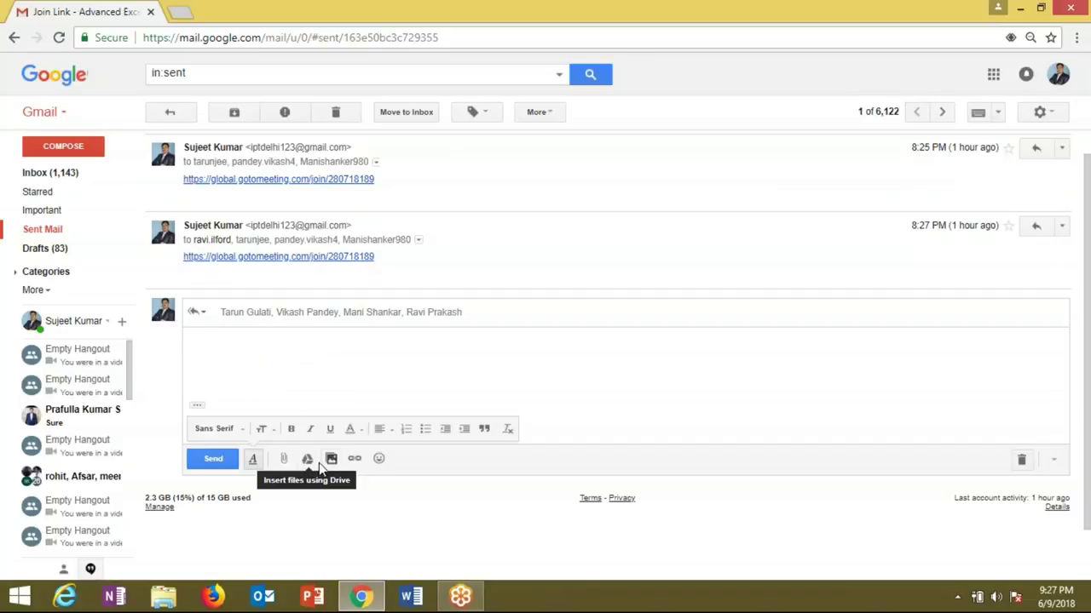
Step: Attach the Vlookup workbook from Downloads to the reply and send it
left_click(284, 460)
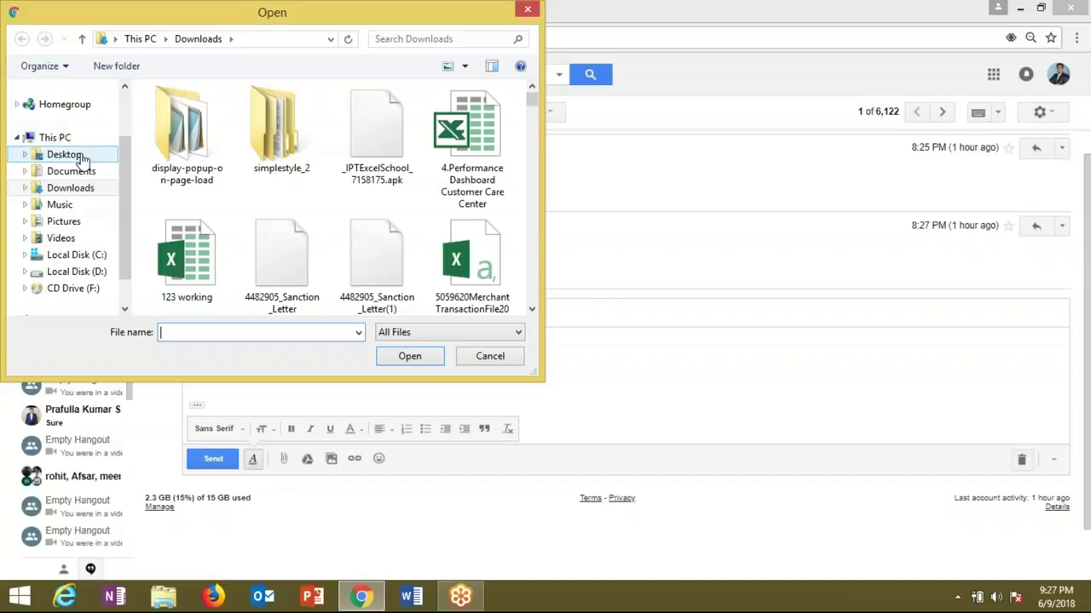
left_click(250, 247)
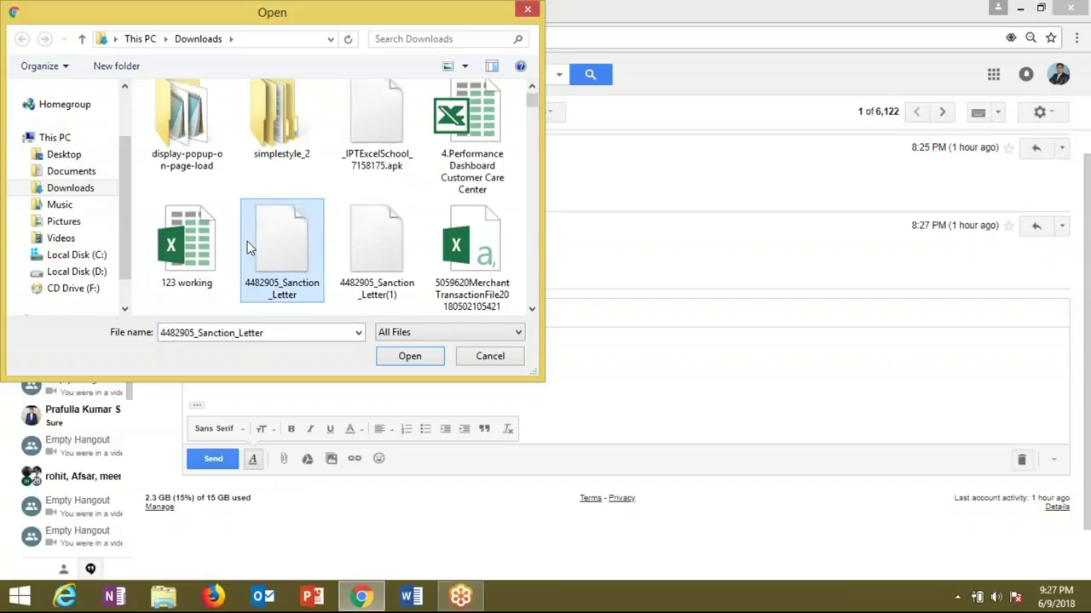
type("v")
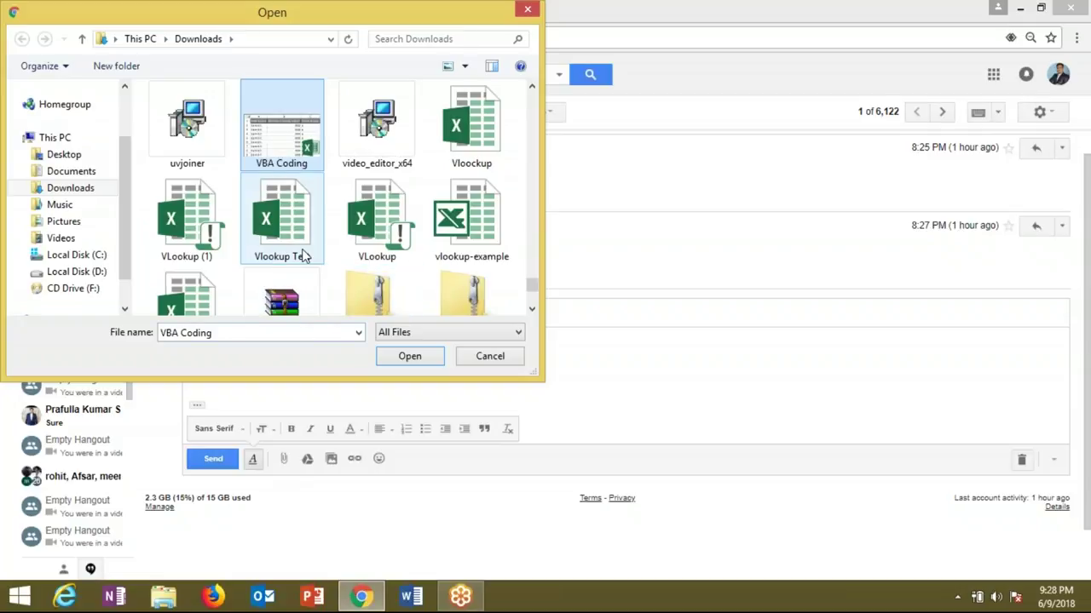
left_click(490, 141)
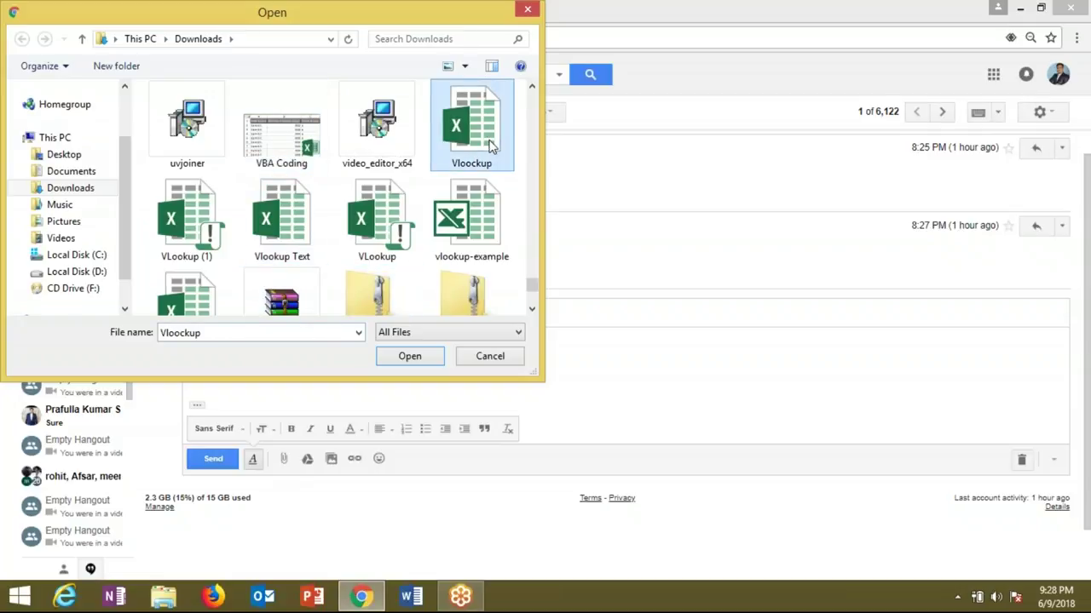
left_click(413, 365)
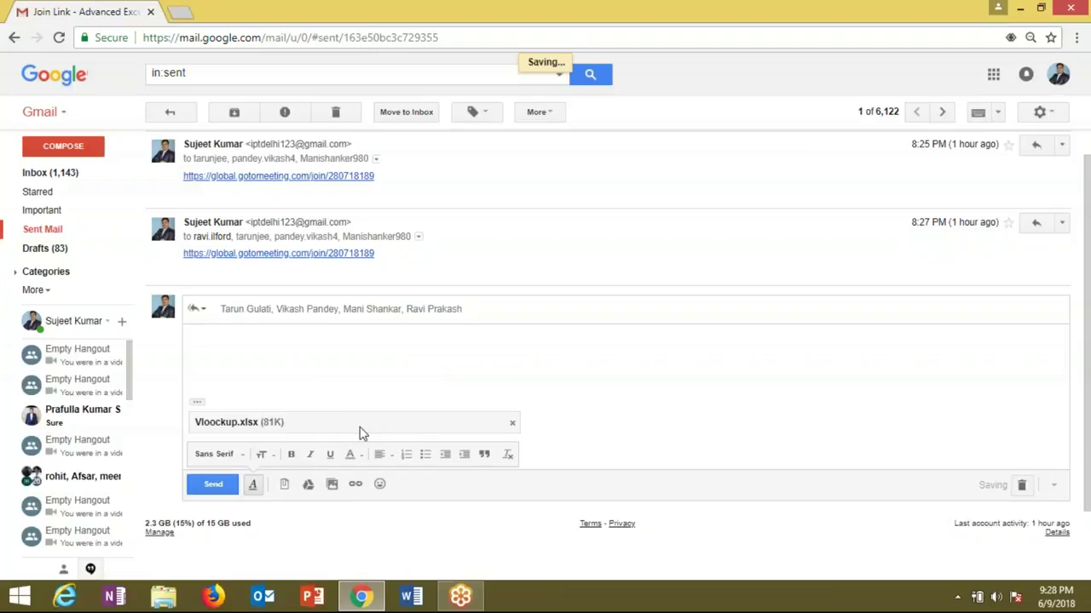
left_click(212, 485)
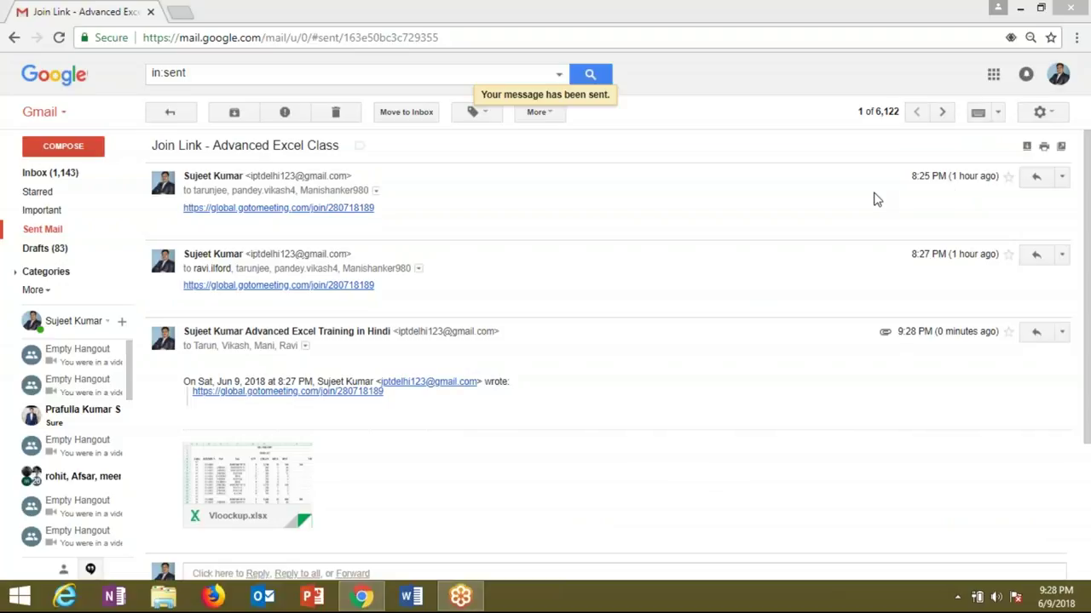
Step: Start a new reply and search the Desktop, Documents and Downloads folders for the file to attach
left_click(1040, 179)
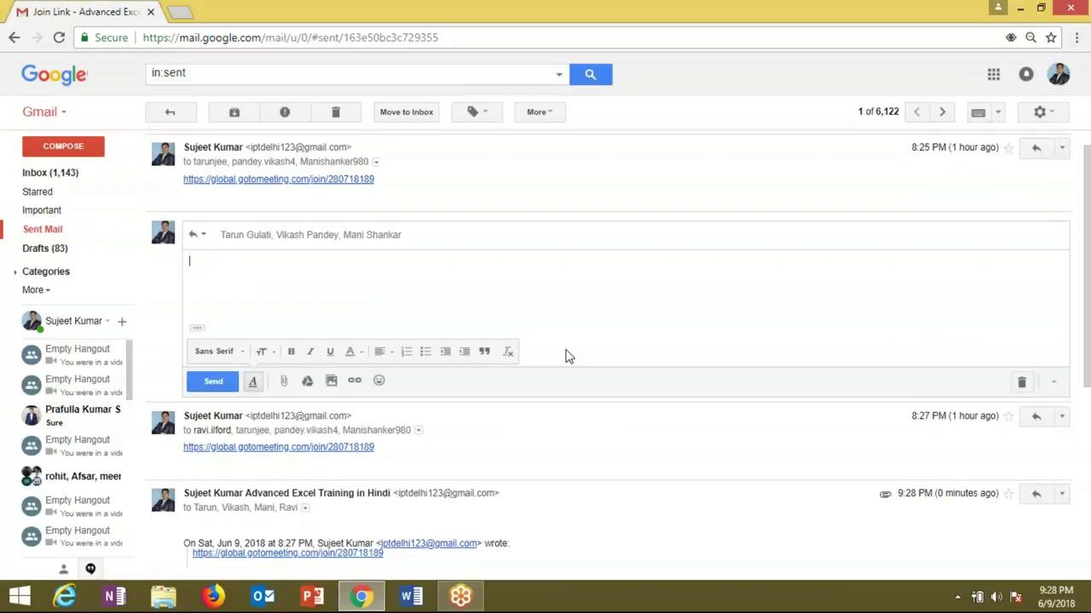
left_click(285, 382)
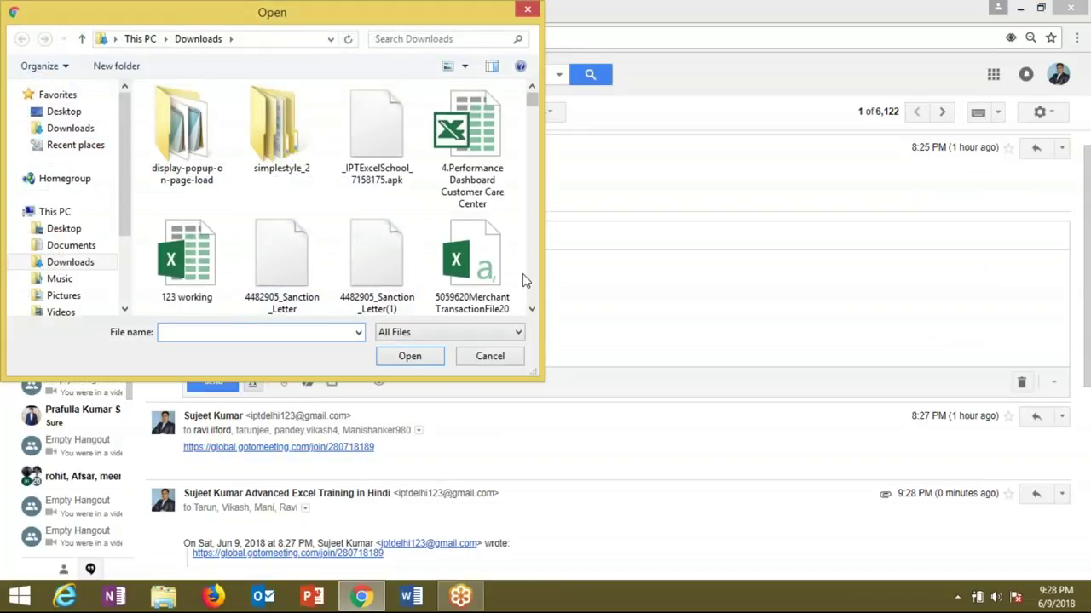
left_click(531, 312)
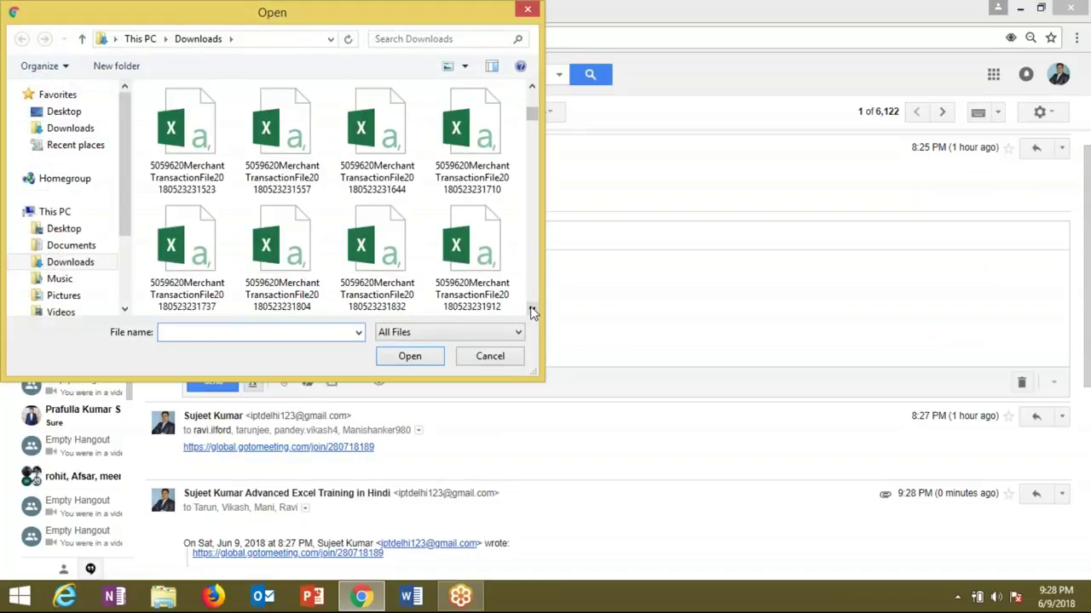
left_click(61, 228)
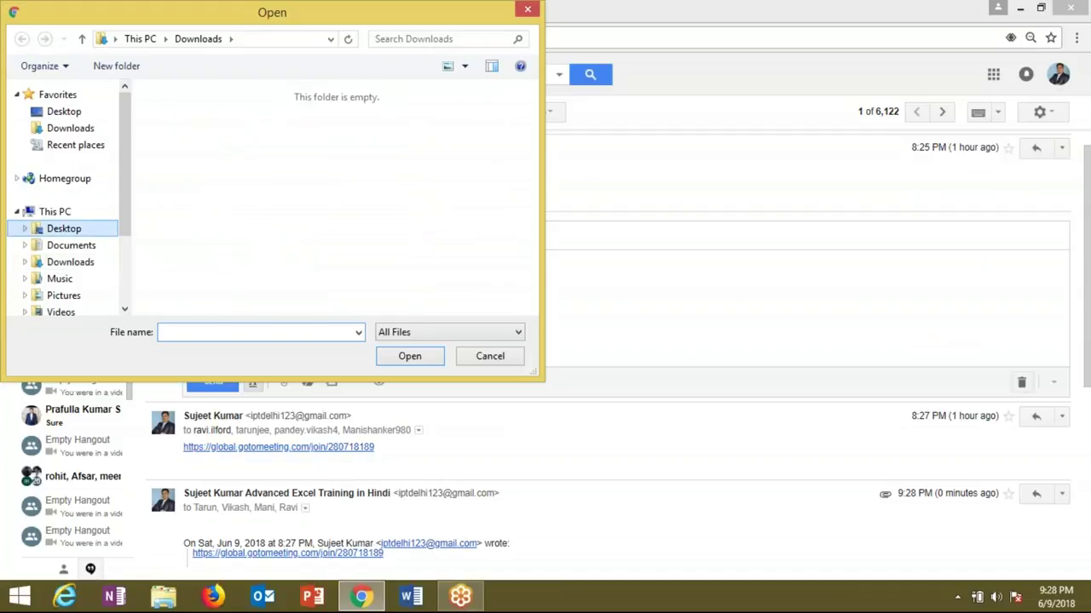
left_click(68, 250)
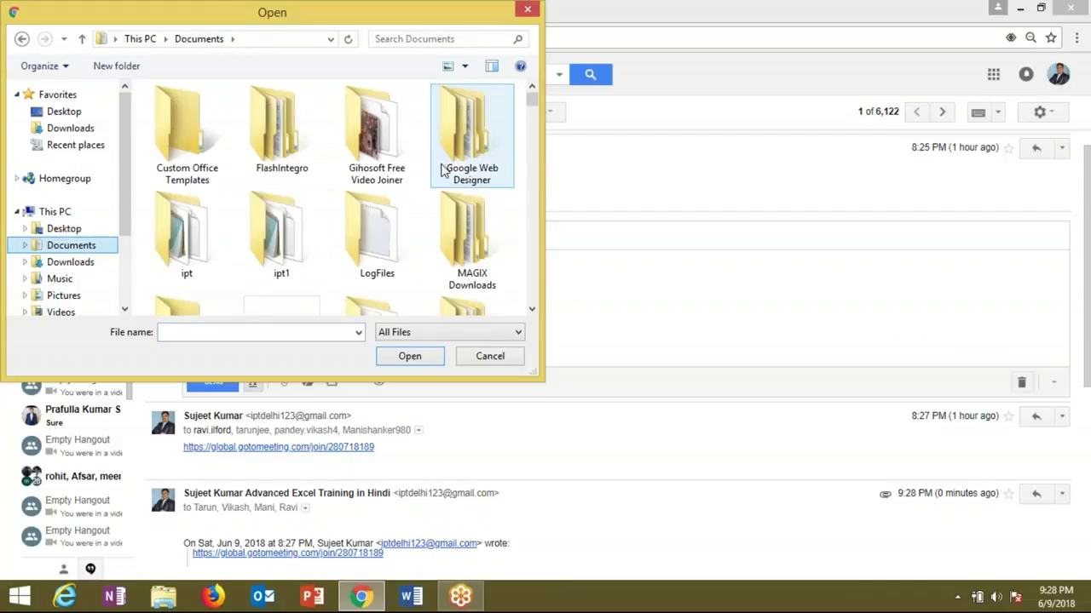
scroll(532, 104, "down", 5)
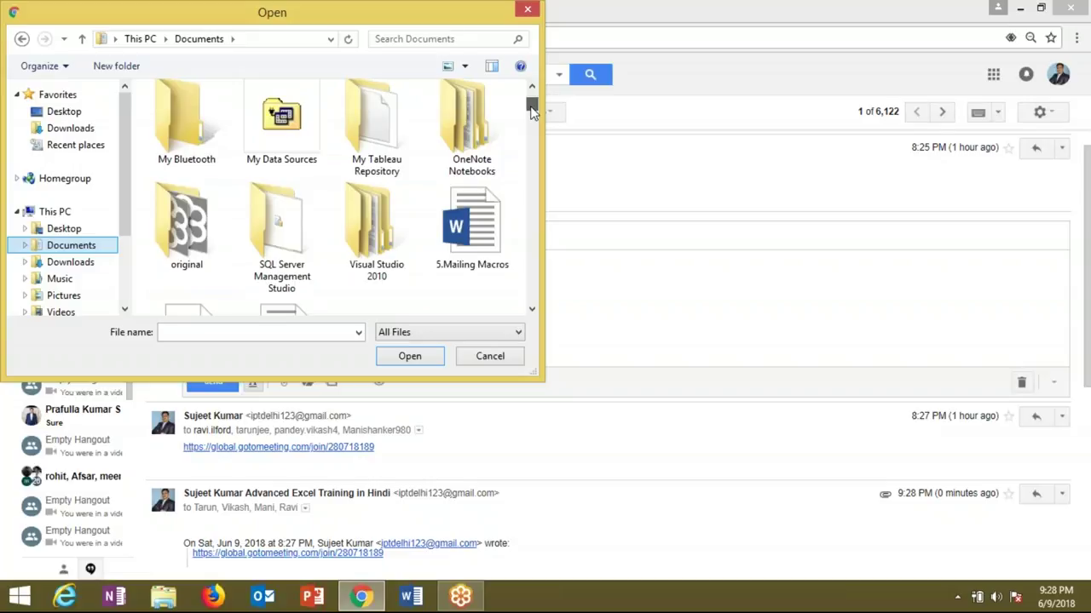
left_click(71, 263)
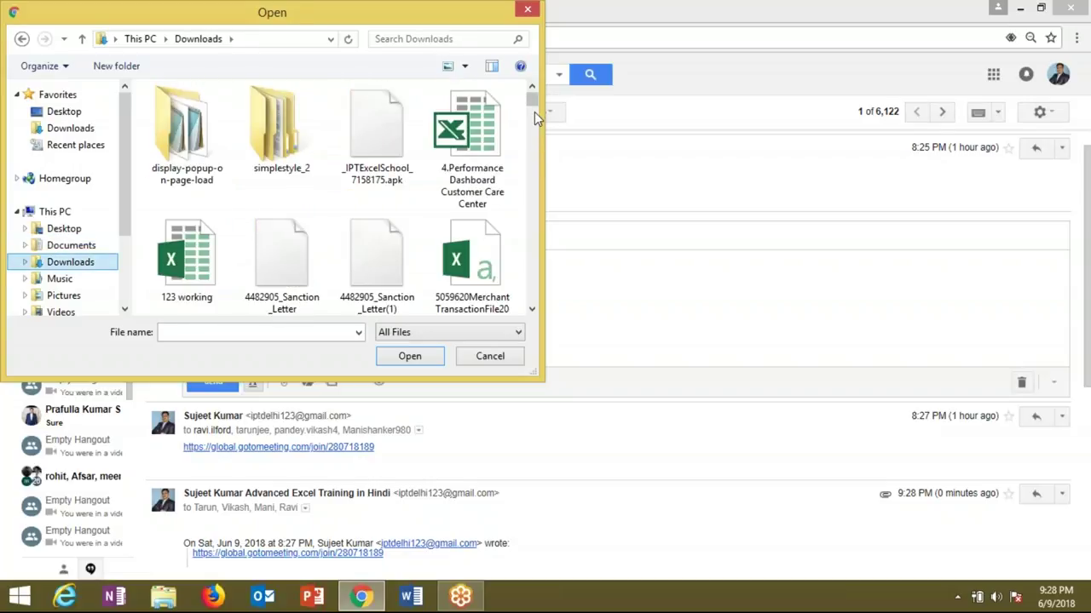
scroll(534, 112, "down", 1)
left_click_drag(534, 112, 535, 113)
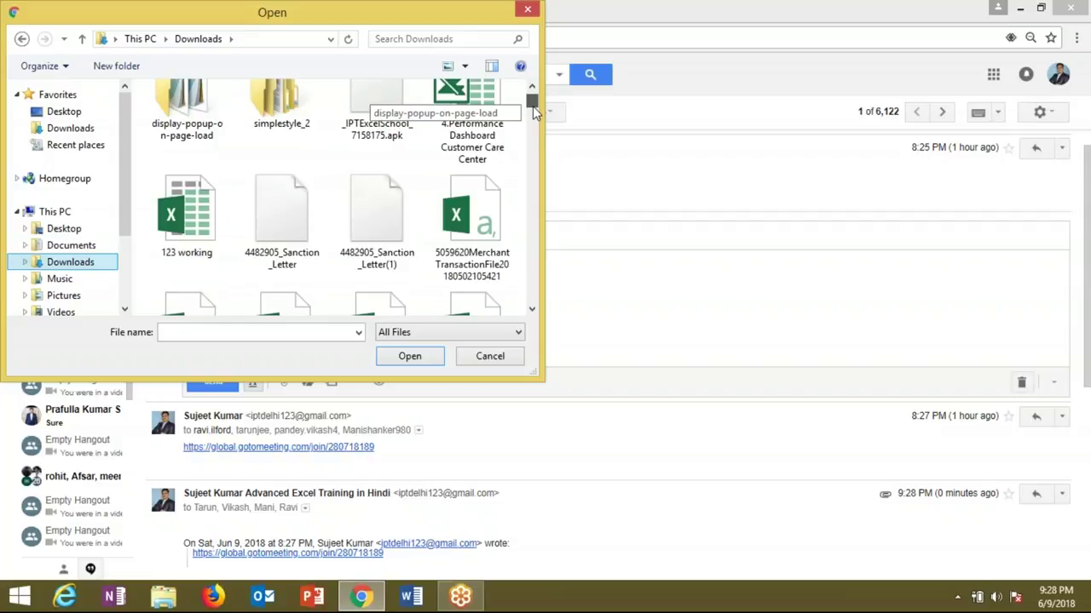
left_click(81, 245)
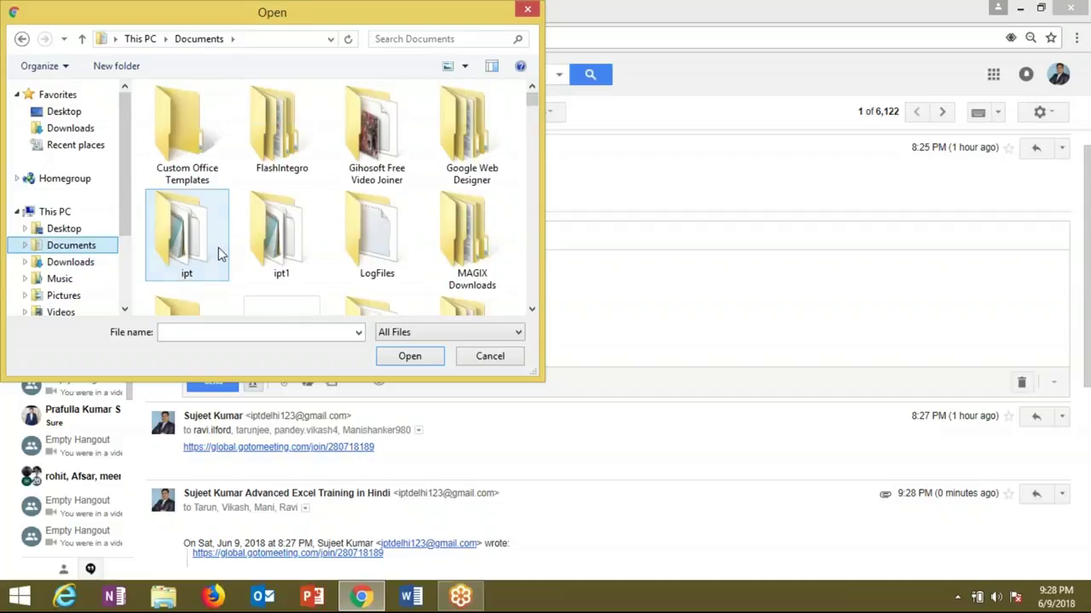
scroll(219, 253, "down", 5)
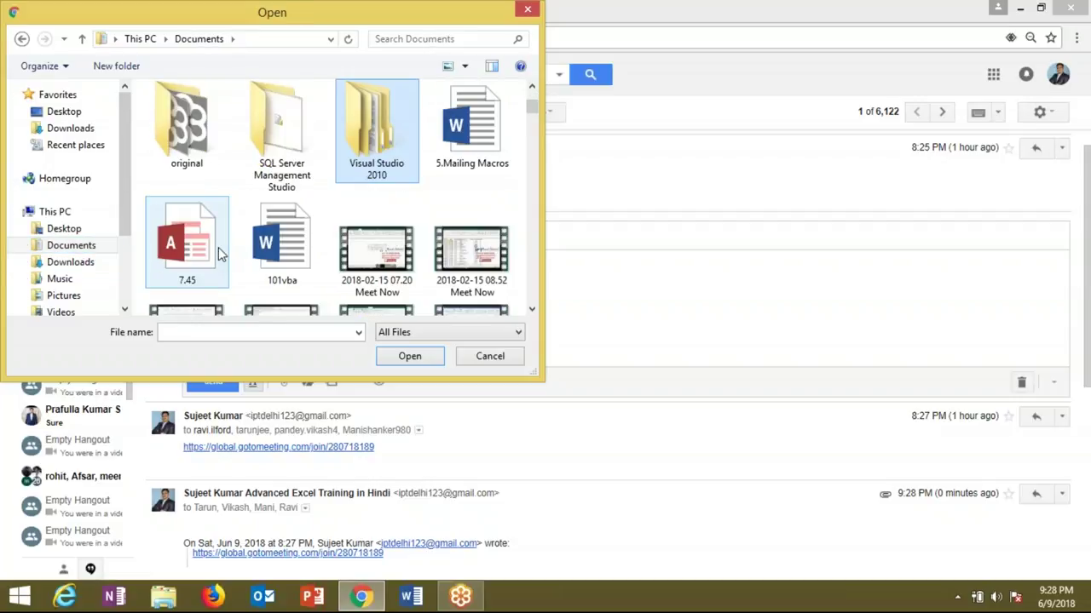
Step: Look through the Meet Now recording files in the attachment browser
left_click(532, 312)
left_click(532, 312)
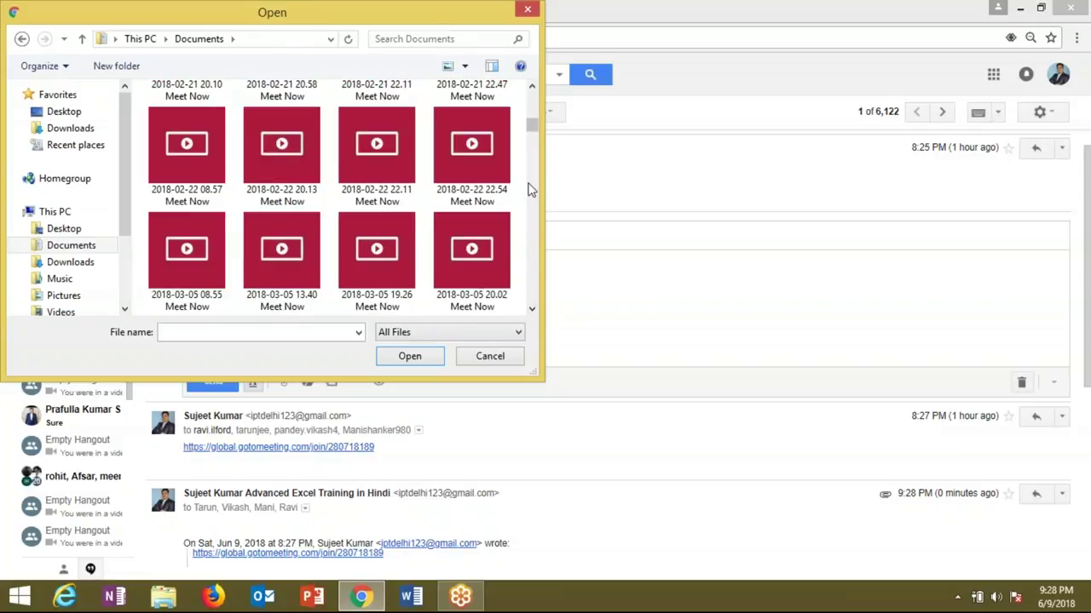
left_click(372, 256)
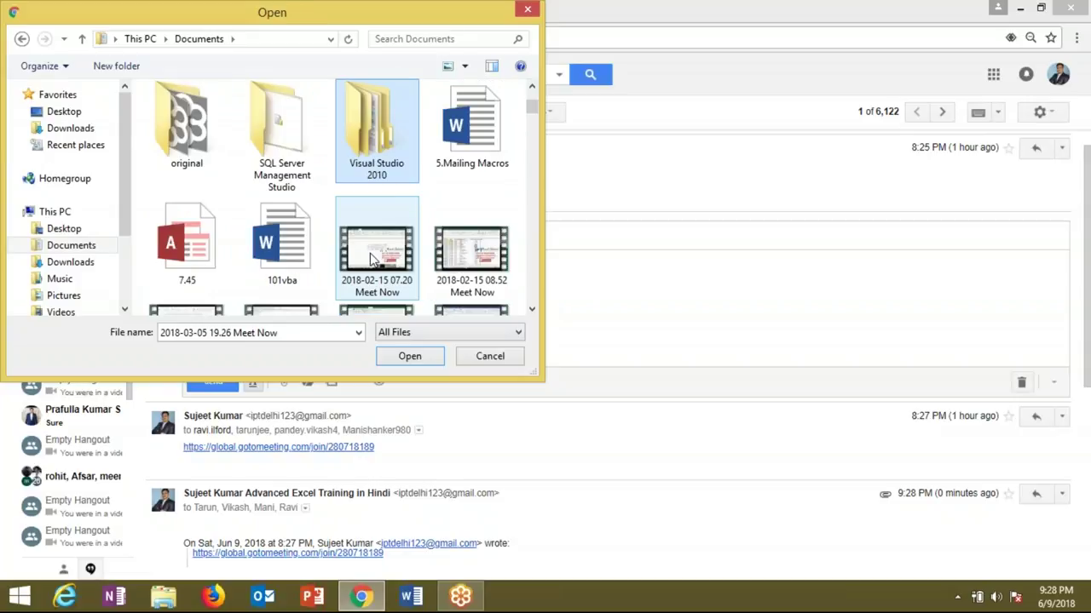
left_click(532, 310)
scroll(532, 309, "down", 3)
scroll(531, 309, "down", 2)
left_click(477, 272)
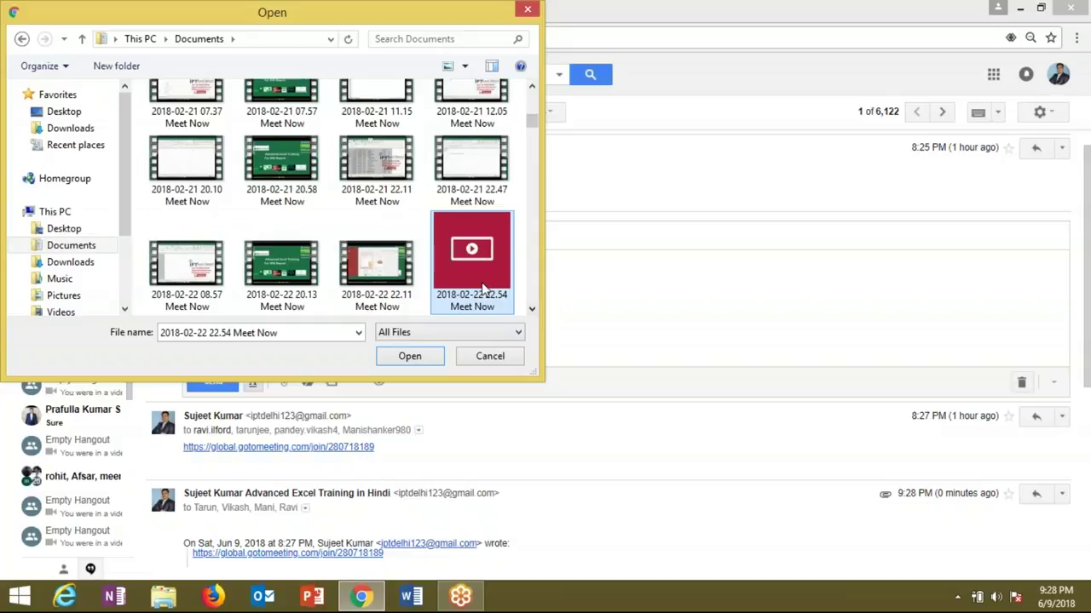
scroll(483, 291, "up", 10)
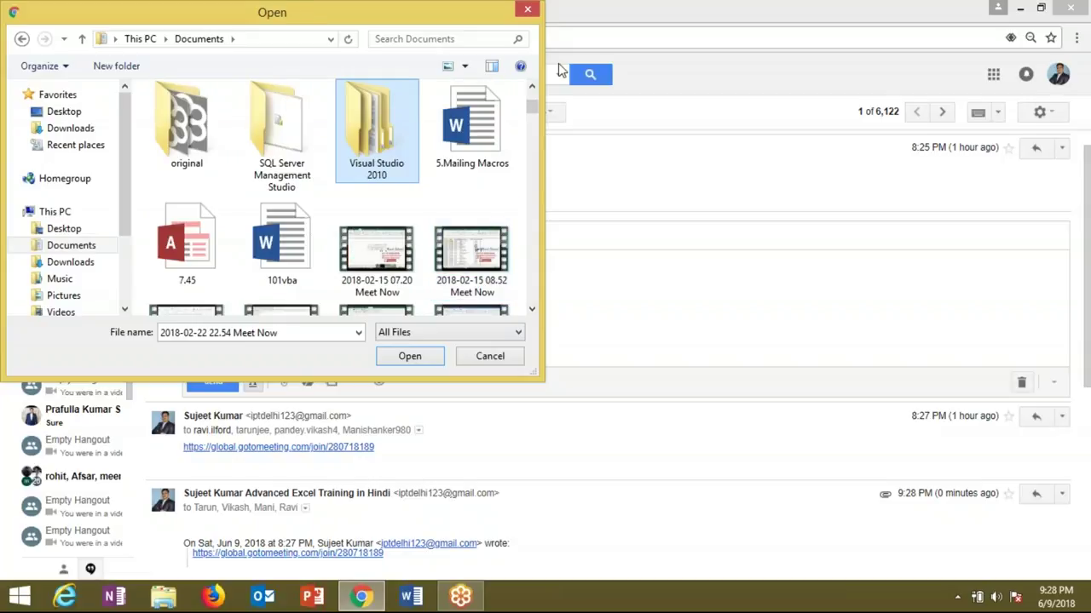
left_click_drag(534, 112, 528, 308)
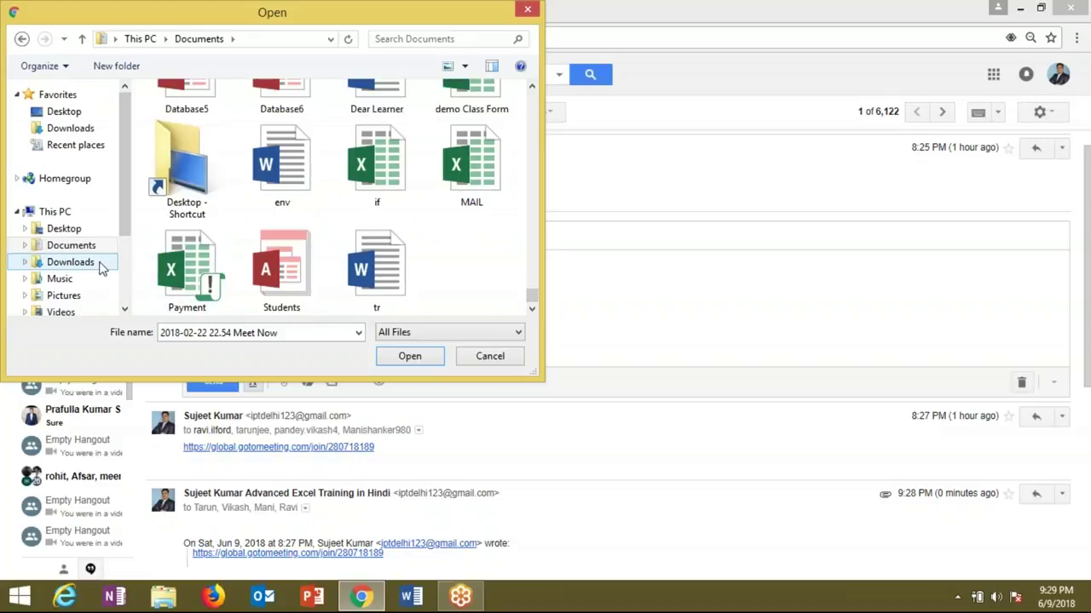
Step: Attach the Vlookup workbook from the Downloads folder to the reply
left_click(99, 266)
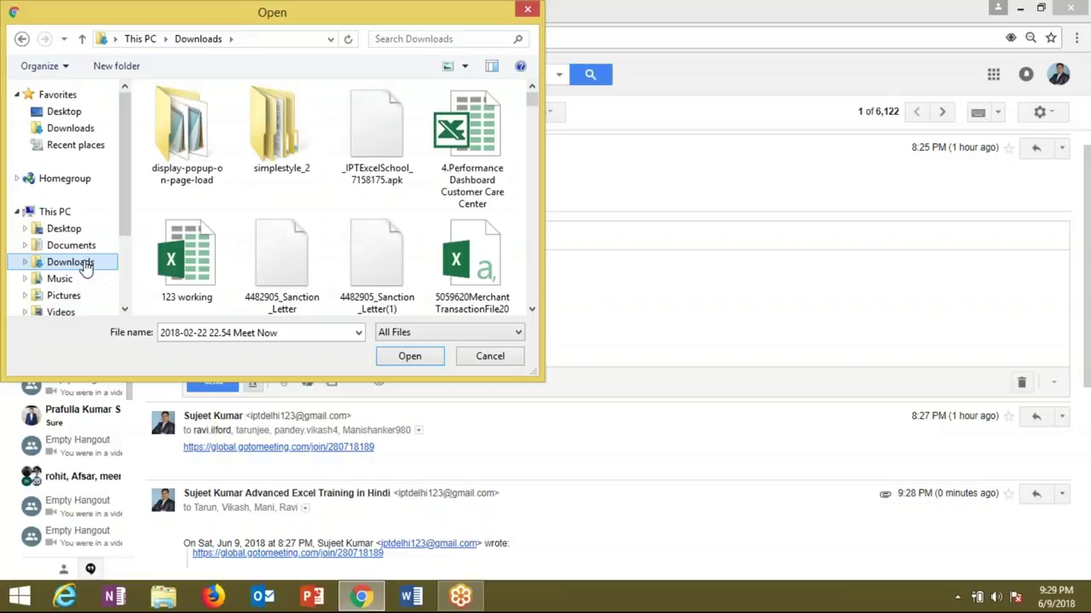
left_click(252, 283)
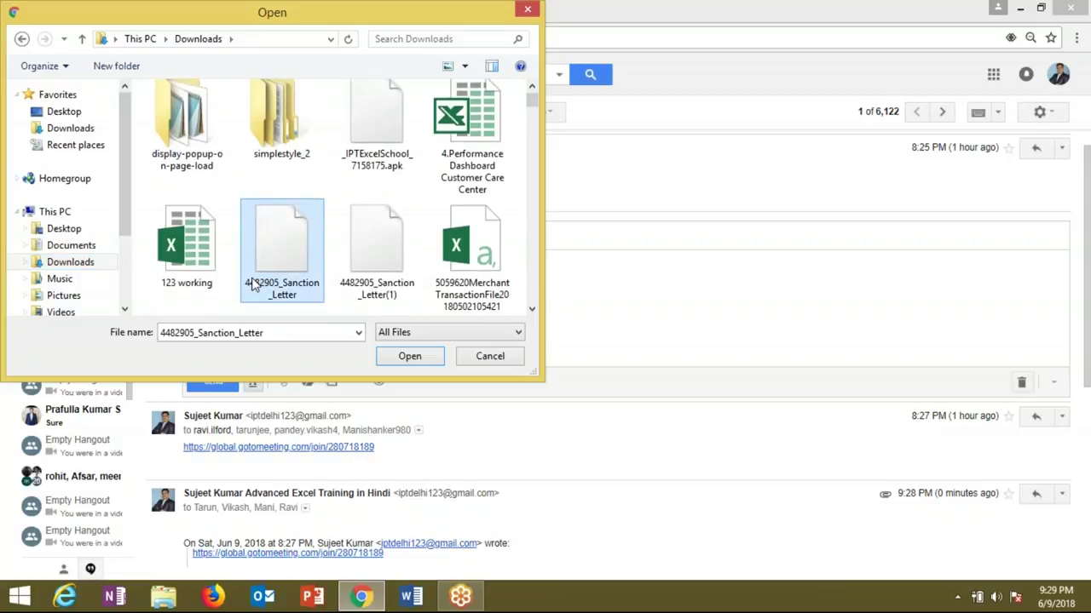
key("v")
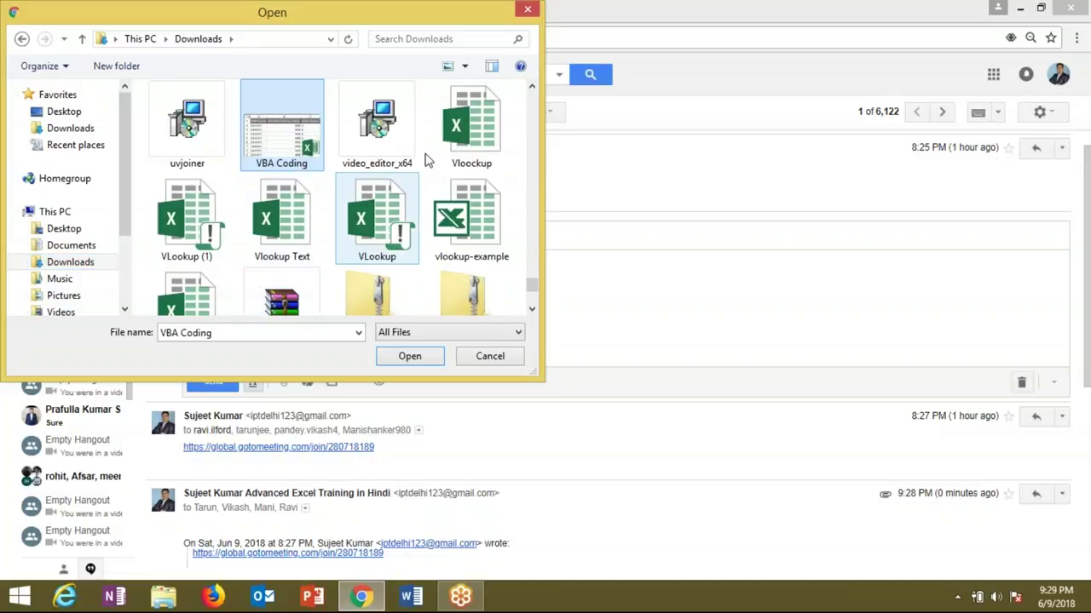
left_click(461, 150)
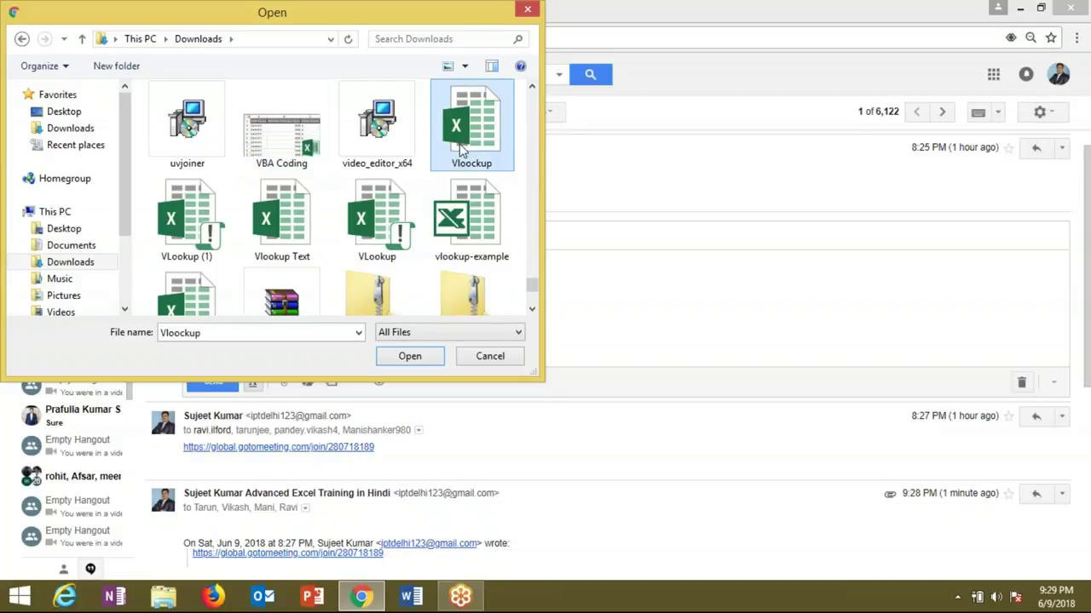
double_click(461, 150)
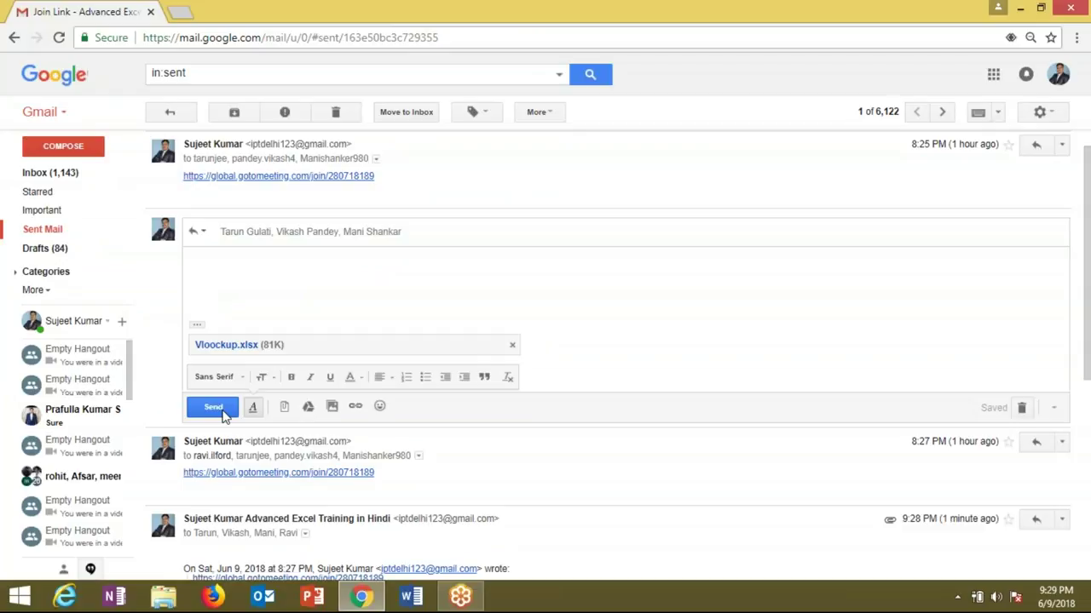
Step: Send the reply with Vlookup.xlsx attached and minimise Chrome to show the desktop
left_click(213, 407)
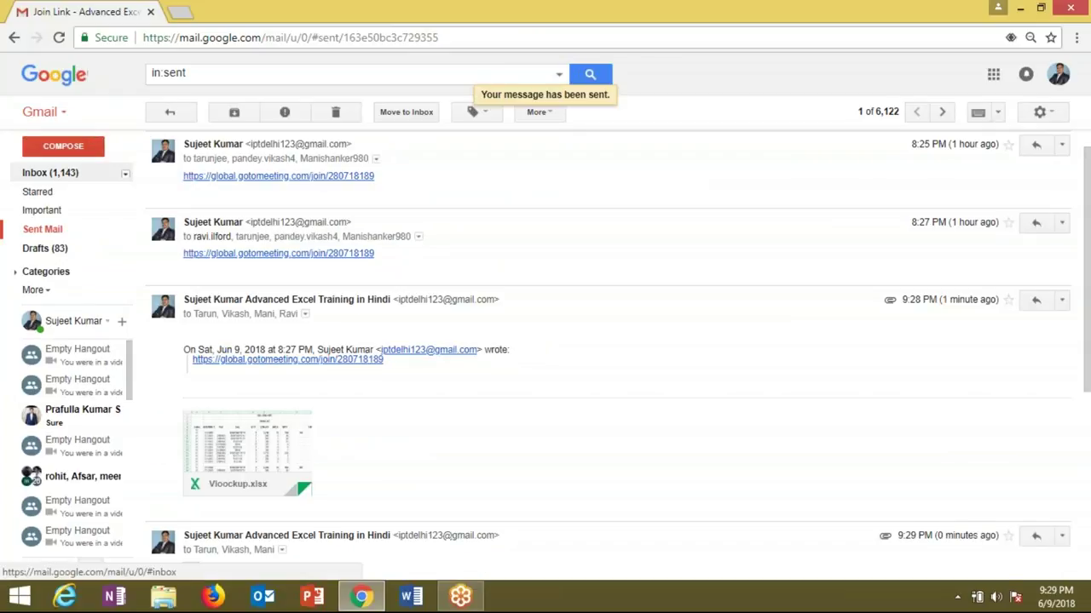
left_click(50, 172)
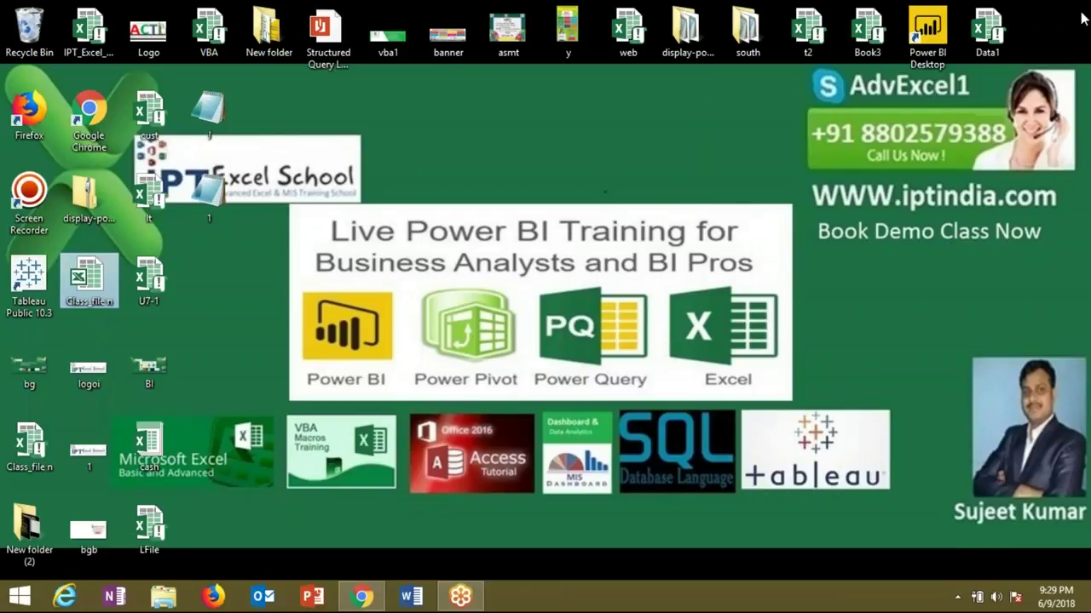
left_click(1064, 21)
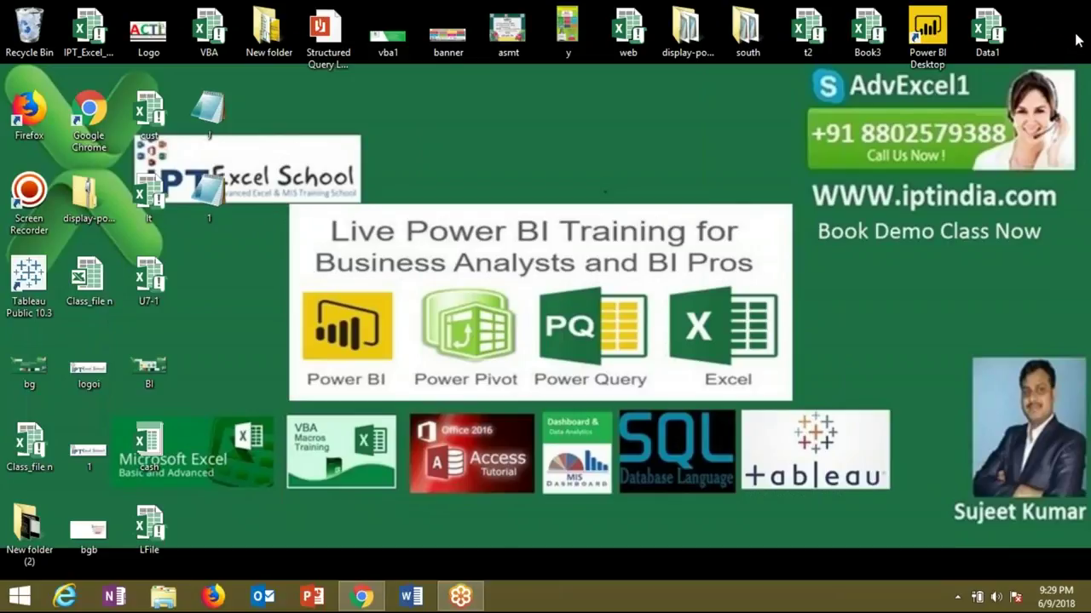